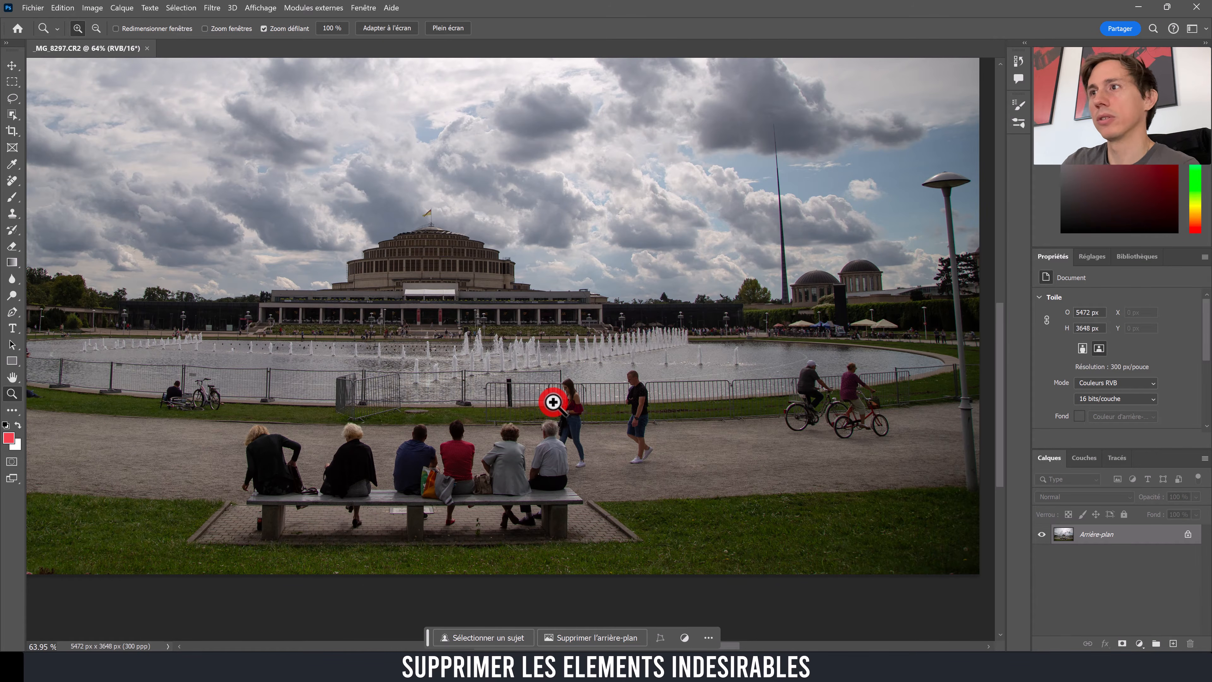
{"action": "left_click", "coordinate": [68, 8]}
{"action": "left_click", "coordinate": [136, 195]}
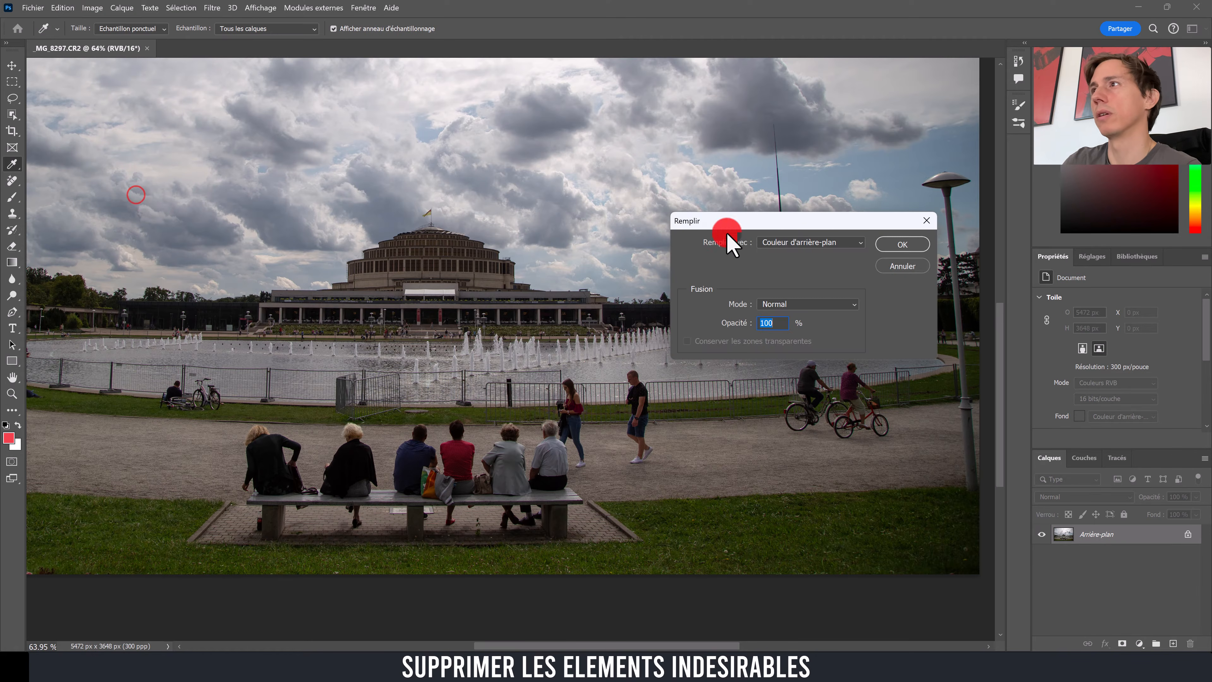
{"action": "left_click", "coordinate": [794, 242]}
{"action": "left_click", "coordinate": [849, 251]}
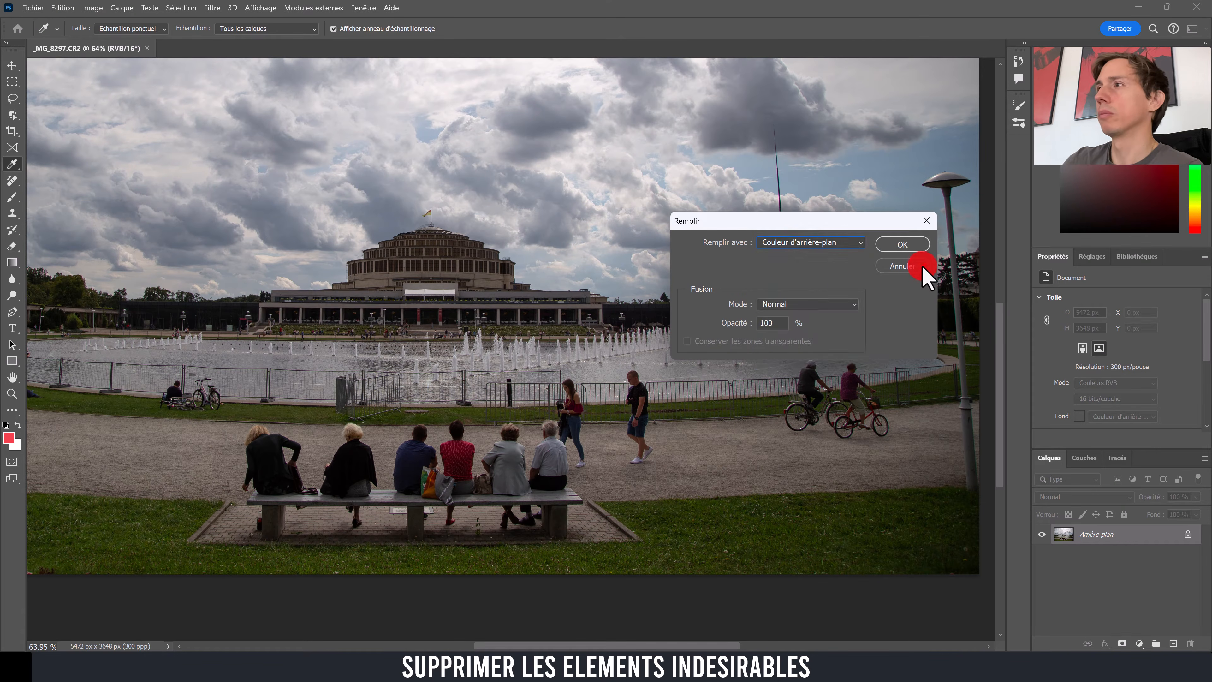
{"action": "left_click", "coordinate": [910, 266]}
Step: Activate the Remove tool and set its brush size to 25 for working on the walking man
{"action": "key", "text": "z"}
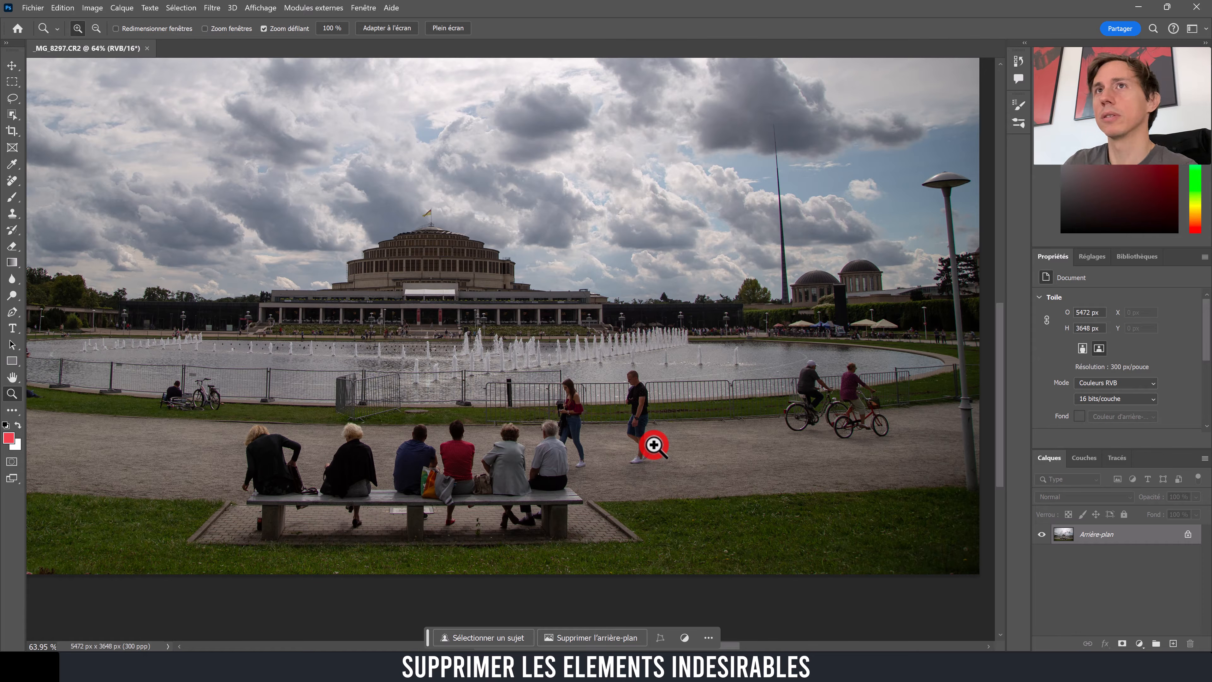
{"action": "left_click", "coordinate": [670, 428]}
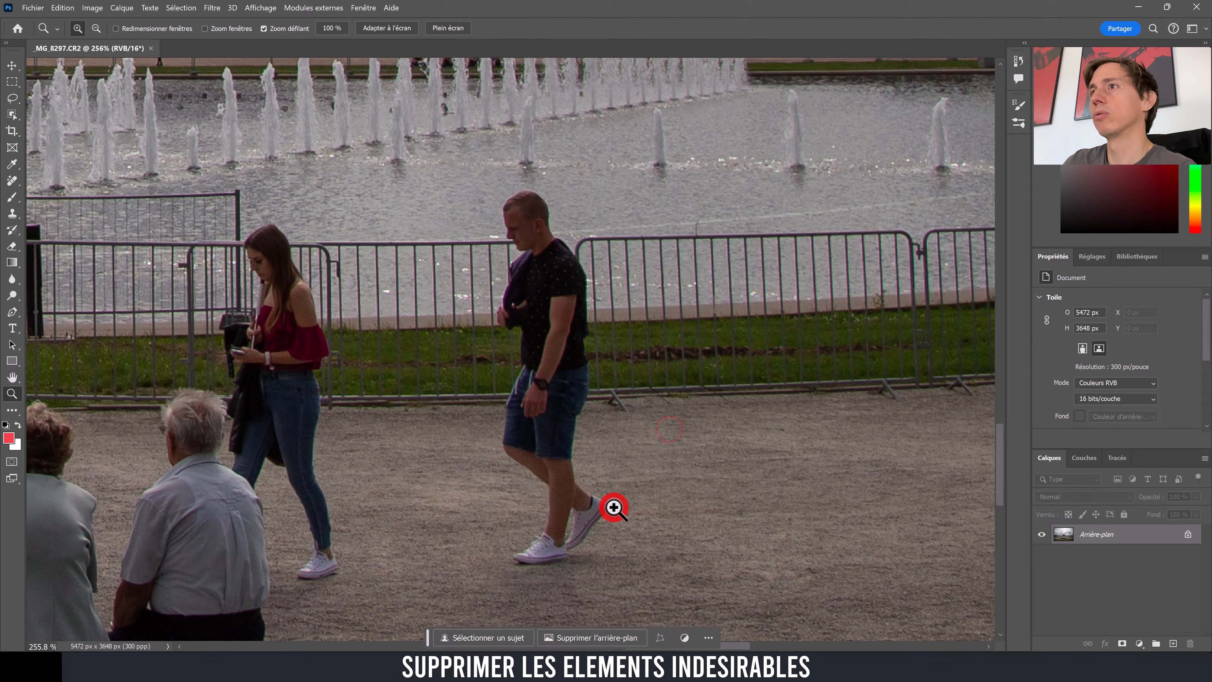
{"action": "left_click", "coordinate": [18, 184]}
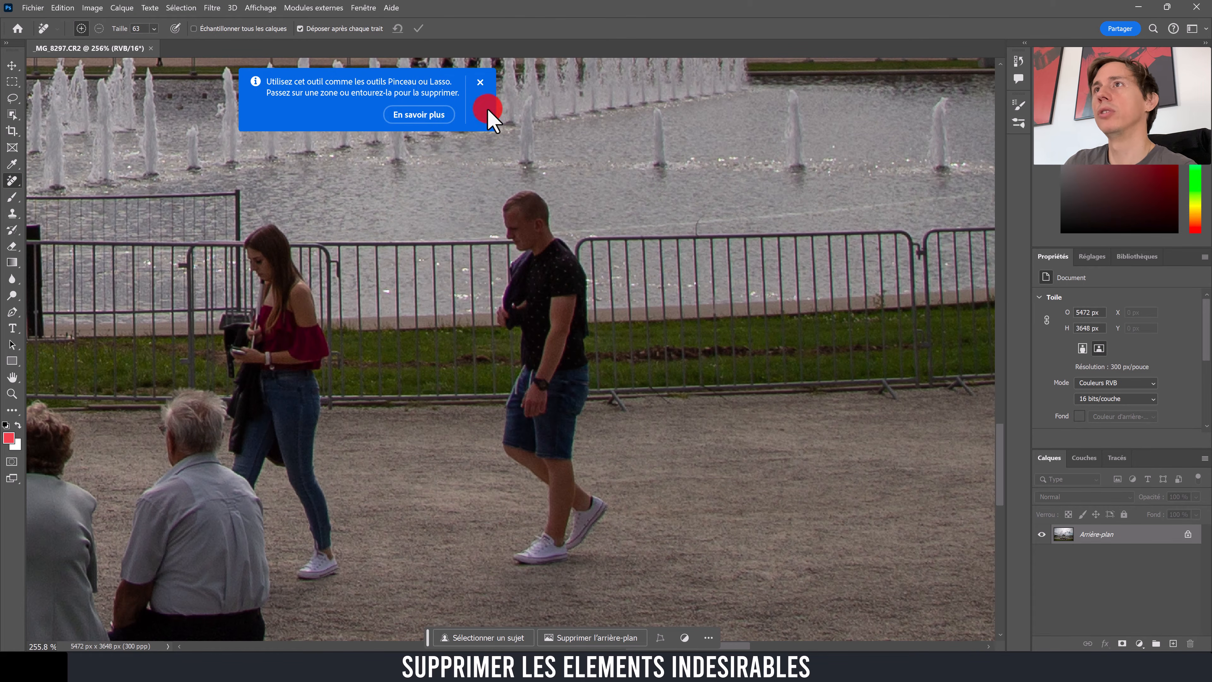
{"action": "left_click", "coordinate": [480, 82]}
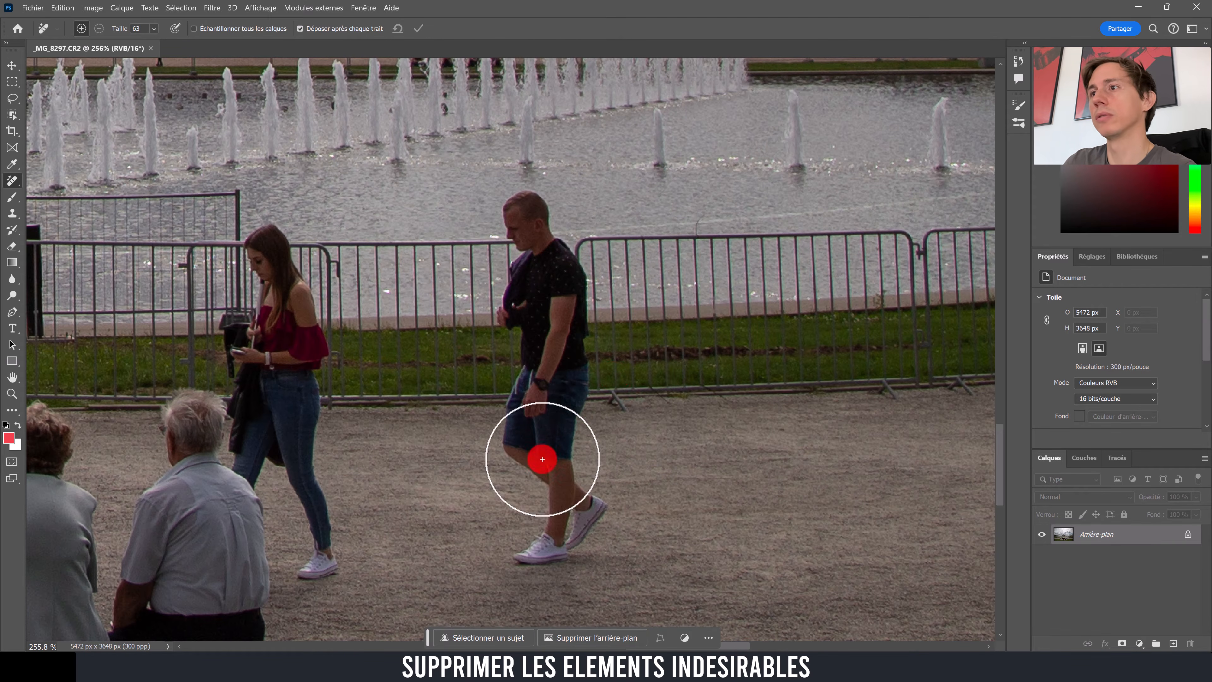
{"action": "left_click_drag", "start_coordinate": [593, 354], "coordinate": [564, 364]}
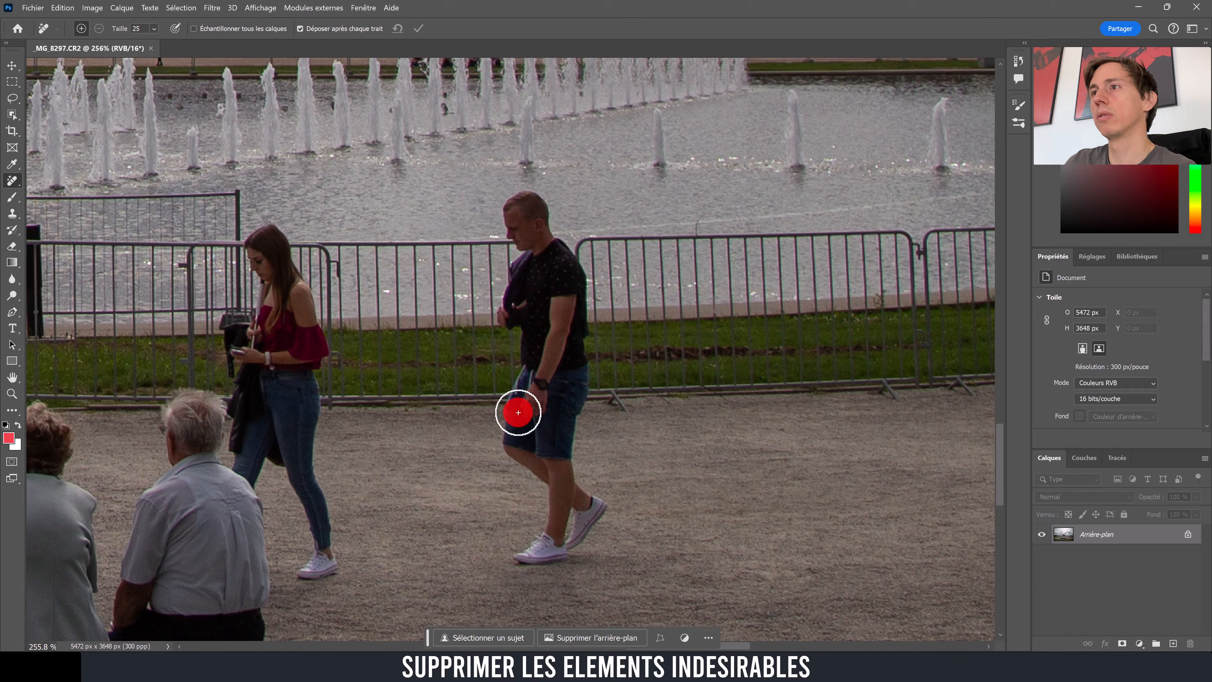
Step: Try removing the walking man in the black T-shirt directly on the background layer, and undo it
{"action": "mouse_move", "coordinate": [521, 333]}
{"action": "left_mouse_down"}
{"action": "mouse_move", "coordinate": [496, 298]}
{"action": "mouse_move", "coordinate": [524, 252]}
{"action": "mouse_move", "coordinate": [504, 237]}
{"action": "mouse_move", "coordinate": [508, 202]}
{"action": "mouse_move", "coordinate": [534, 192]}
{"action": "mouse_move", "coordinate": [576, 255]}
{"action": "mouse_move", "coordinate": [585, 295]}
{"action": "mouse_move", "coordinate": [574, 479]}
{"action": "mouse_move", "coordinate": [609, 506]}
{"action": "mouse_move", "coordinate": [570, 556]}
{"action": "mouse_move", "coordinate": [515, 553]}
{"action": "mouse_move", "coordinate": [548, 495]}
{"action": "mouse_move", "coordinate": [503, 429]}
{"action": "mouse_move", "coordinate": [524, 319]}
{"action": "left_mouse_up"}
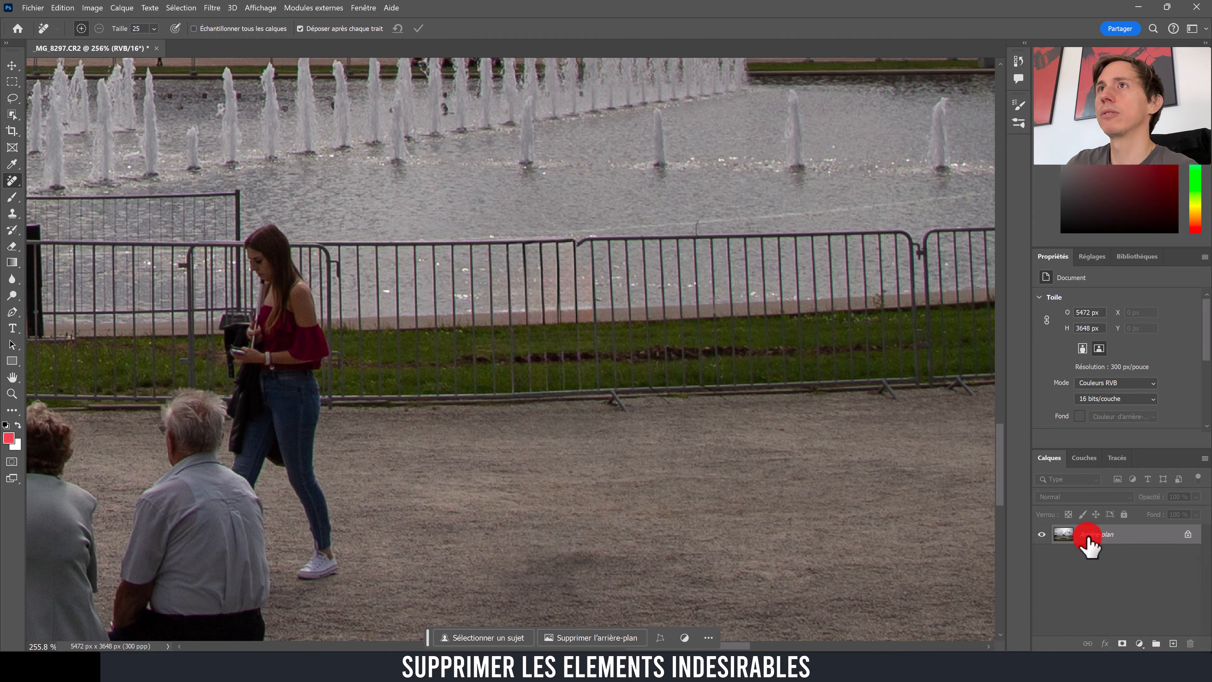
{"action": "key", "text": "ctrl+z"}
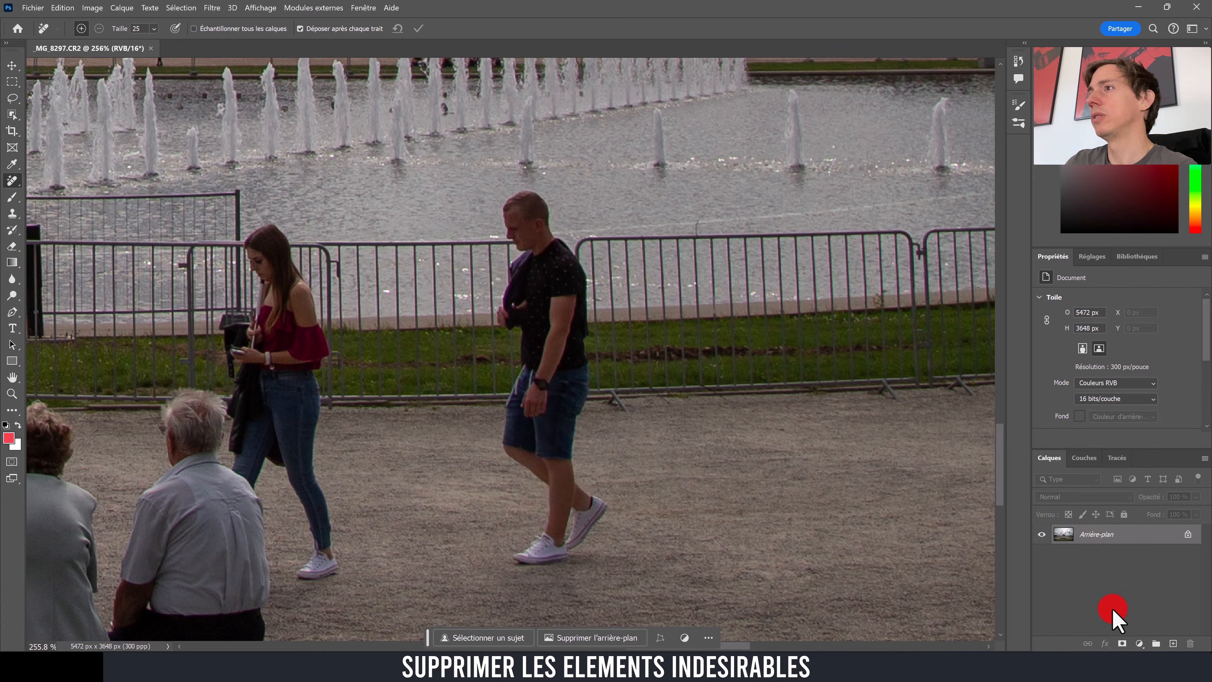
Step: Remove the walking man in the black T-shirt onto a new empty layer, with sampling of all layers enabled
{"action": "key", "text": "ctrl+shift+alt+n"}
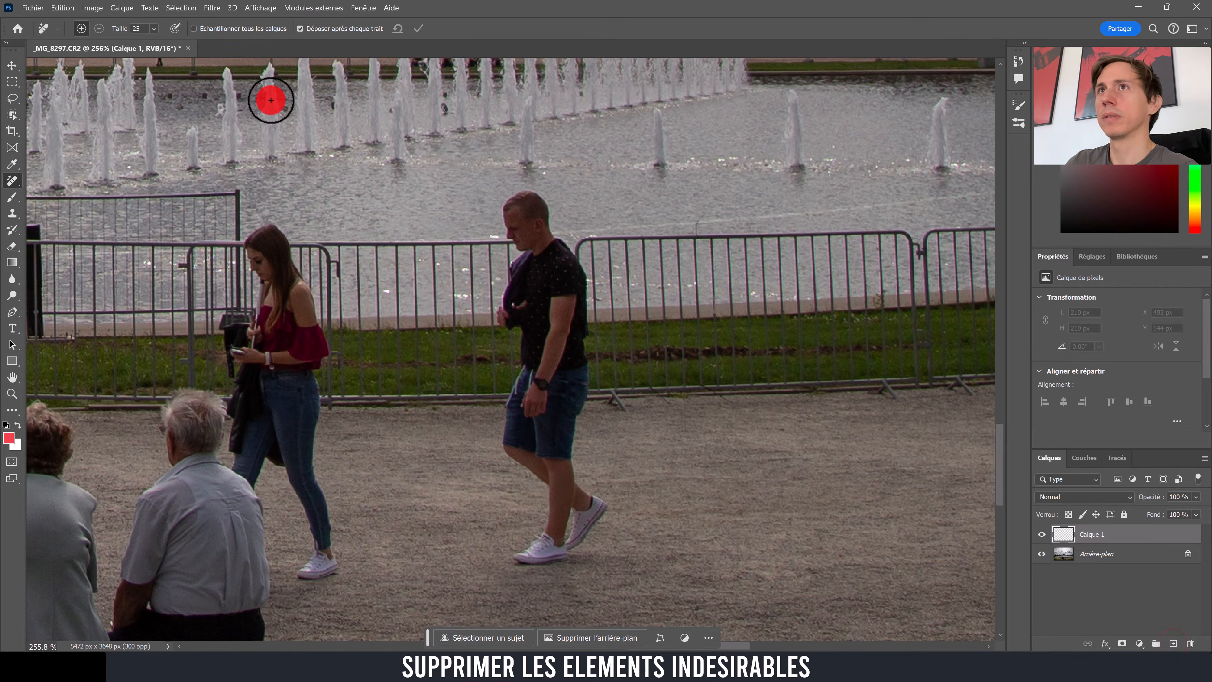
{"action": "left_click", "coordinate": [194, 29]}
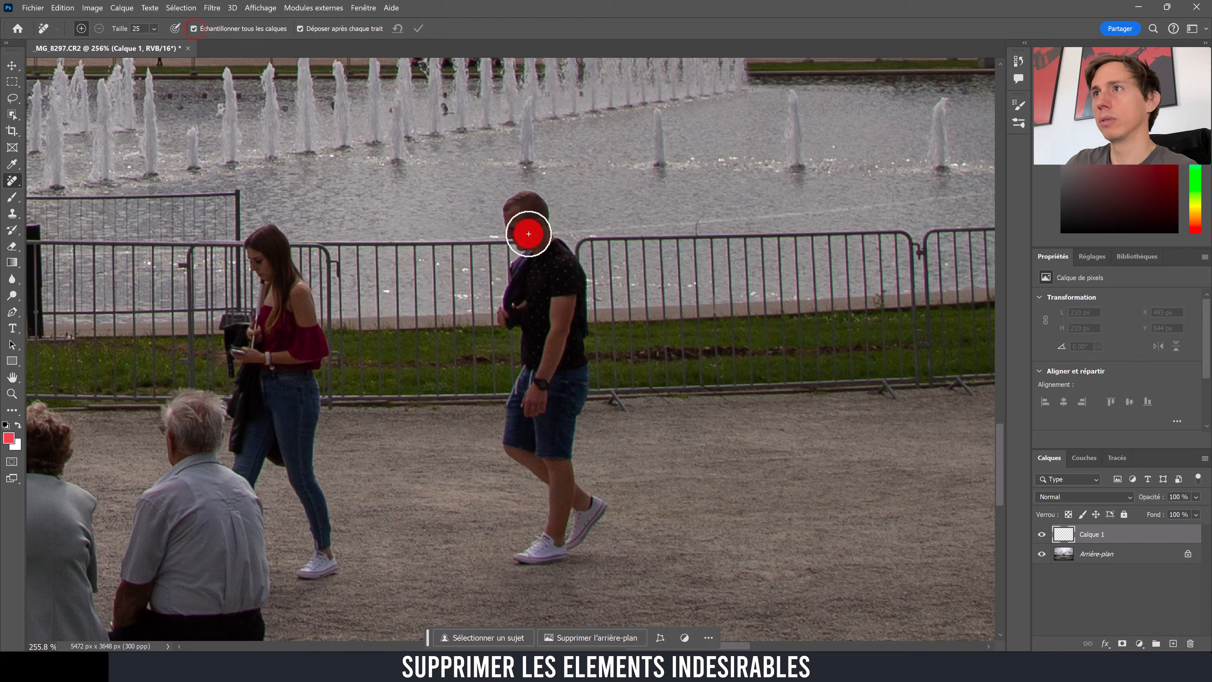
{"action": "mouse_move", "coordinate": [521, 252]}
{"action": "left_mouse_down"}
{"action": "mouse_move", "coordinate": [505, 228]}
{"action": "mouse_move", "coordinate": [511, 204]}
{"action": "mouse_move", "coordinate": [539, 202]}
{"action": "mouse_move", "coordinate": [583, 269]}
{"action": "mouse_move", "coordinate": [590, 353]}
{"action": "mouse_move", "coordinate": [563, 493]}
{"action": "mouse_move", "coordinate": [604, 508]}
{"action": "mouse_move", "coordinate": [566, 554]}
{"action": "mouse_move", "coordinate": [517, 561]}
{"action": "mouse_move", "coordinate": [550, 491]}
{"action": "mouse_move", "coordinate": [514, 453]}
{"action": "mouse_move", "coordinate": [509, 400]}
{"action": "mouse_move", "coordinate": [522, 364]}
{"action": "mouse_move", "coordinate": [517, 323]}
{"action": "mouse_move", "coordinate": [501, 312]}
{"action": "mouse_move", "coordinate": [520, 255]}
{"action": "mouse_move", "coordinate": [507, 234]}
{"action": "left_mouse_up"}
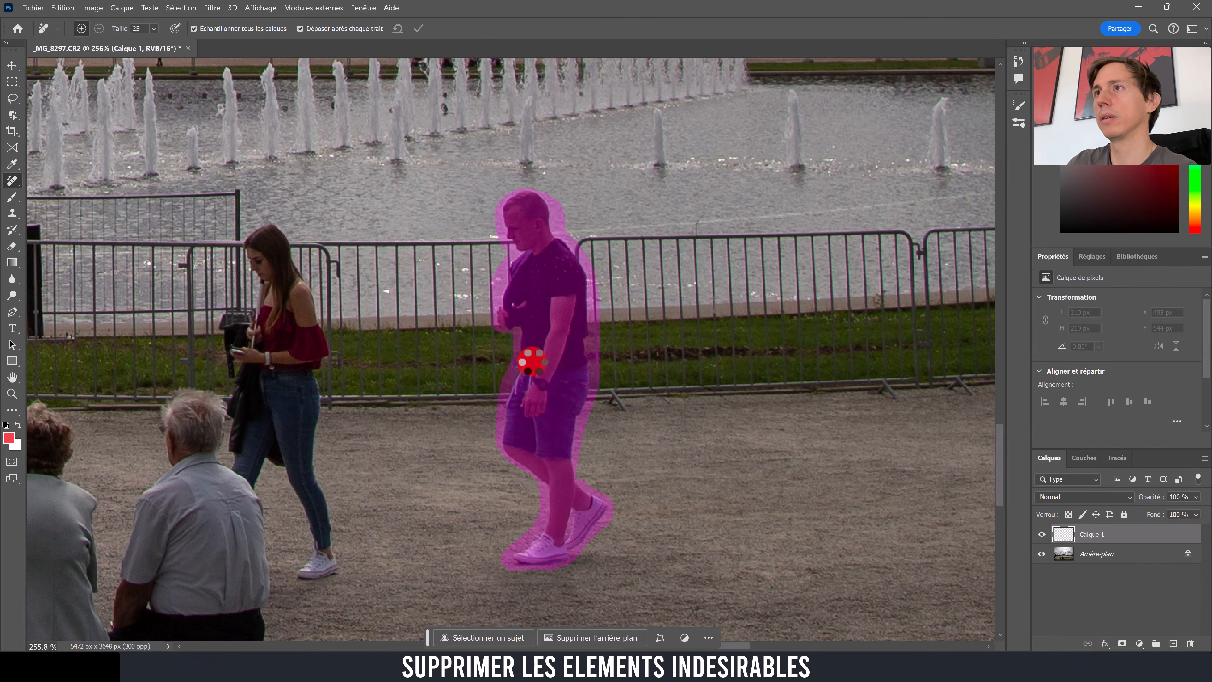
{"action": "left_click", "coordinate": [1042, 554]}
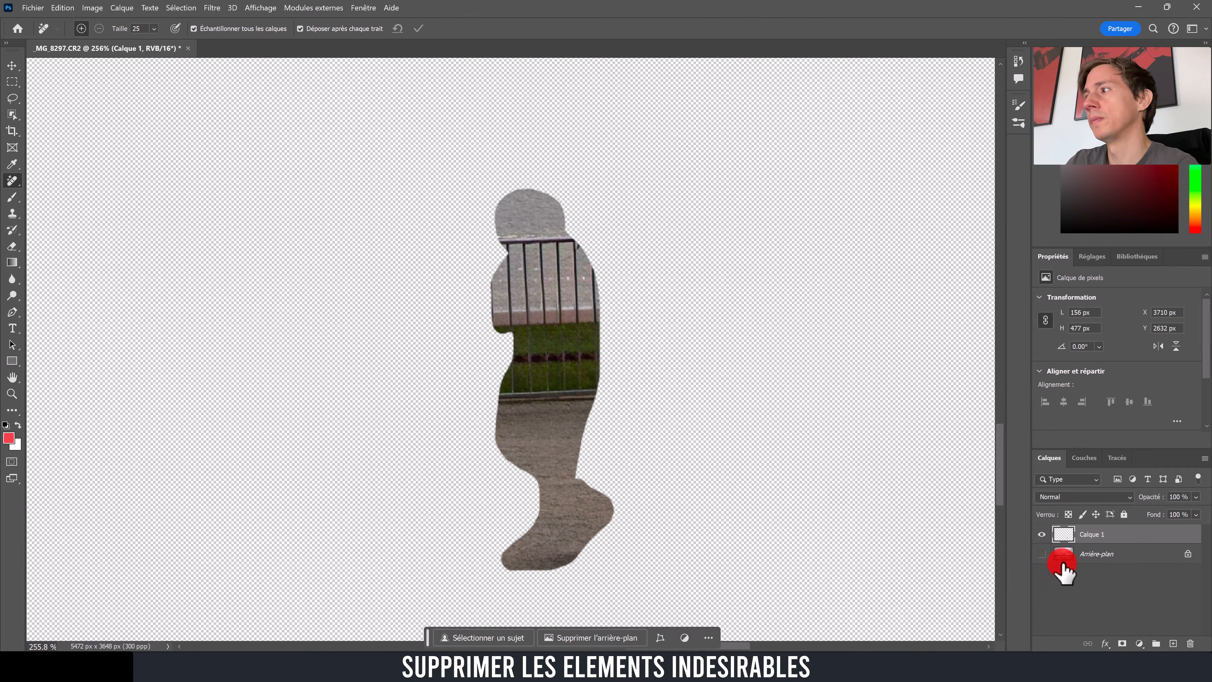
{"action": "left_click", "coordinate": [1042, 554]}
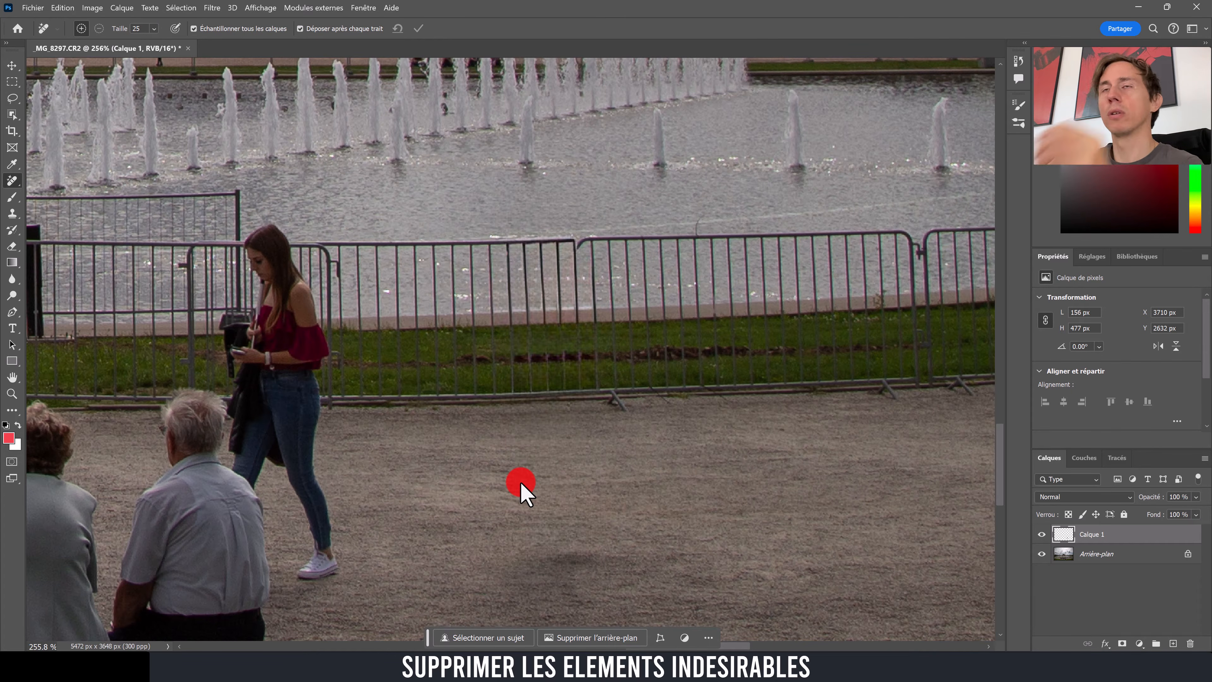
Step: Remove the walking woman in the red top with the Remove tool and compare the result by toggling layer visibility
{"action": "key", "text": "space"}
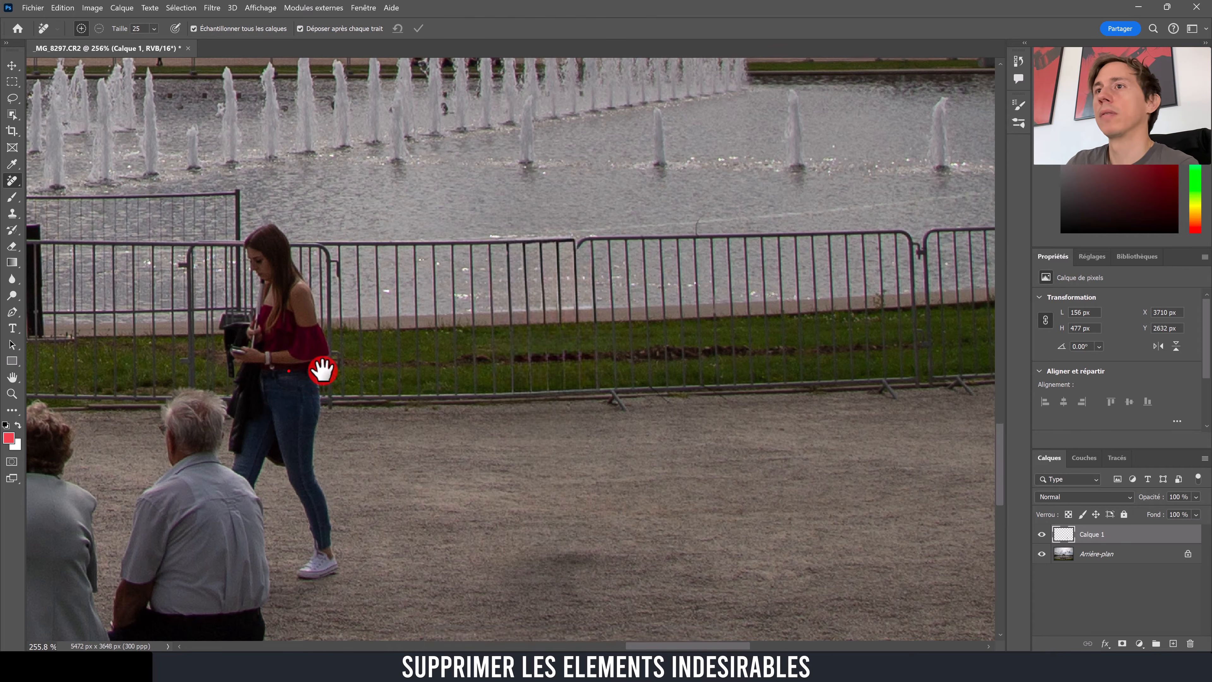
{"action": "left_click_drag", "start_coordinate": [322, 370], "coordinate": [461, 356]}
{"action": "mouse_move", "coordinate": [384, 445]}
{"action": "left_mouse_down"}
{"action": "mouse_move", "coordinate": [393, 356]}
{"action": "mouse_move", "coordinate": [375, 292]}
{"action": "mouse_move", "coordinate": [405, 288]}
{"action": "mouse_move", "coordinate": [395, 238]}
{"action": "mouse_move", "coordinate": [408, 211]}
{"action": "mouse_move", "coordinate": [436, 218]}
{"action": "mouse_move", "coordinate": [477, 319]}
{"action": "mouse_move", "coordinate": [464, 457]}
{"action": "mouse_move", "coordinate": [489, 556]}
{"action": "mouse_move", "coordinate": [447, 550]}
{"action": "mouse_move", "coordinate": [453, 489]}
{"action": "mouse_move", "coordinate": [437, 459]}
{"action": "mouse_move", "coordinate": [421, 443]}
{"action": "mouse_move", "coordinate": [412, 463]}
{"action": "mouse_move", "coordinate": [389, 449]}
{"action": "mouse_move", "coordinate": [448, 356]}
{"action": "left_mouse_up"}
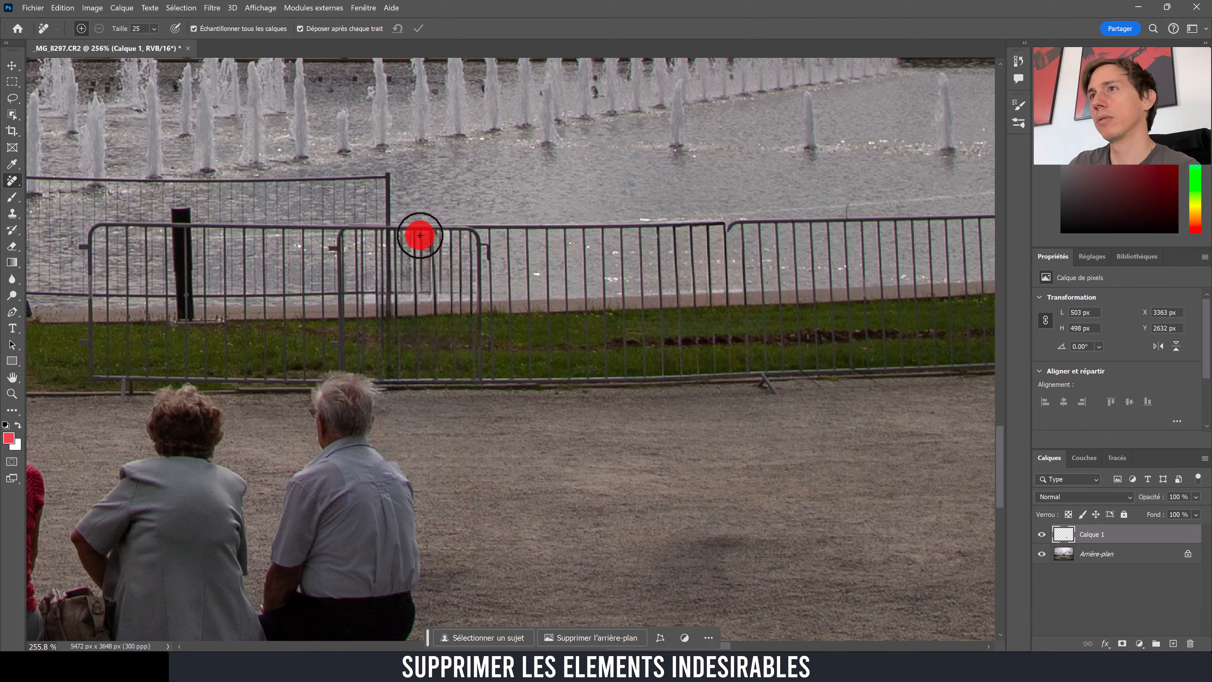
{"action": "left_click", "coordinate": [1042, 535]}
{"action": "left_click", "coordinate": [1042, 535]}
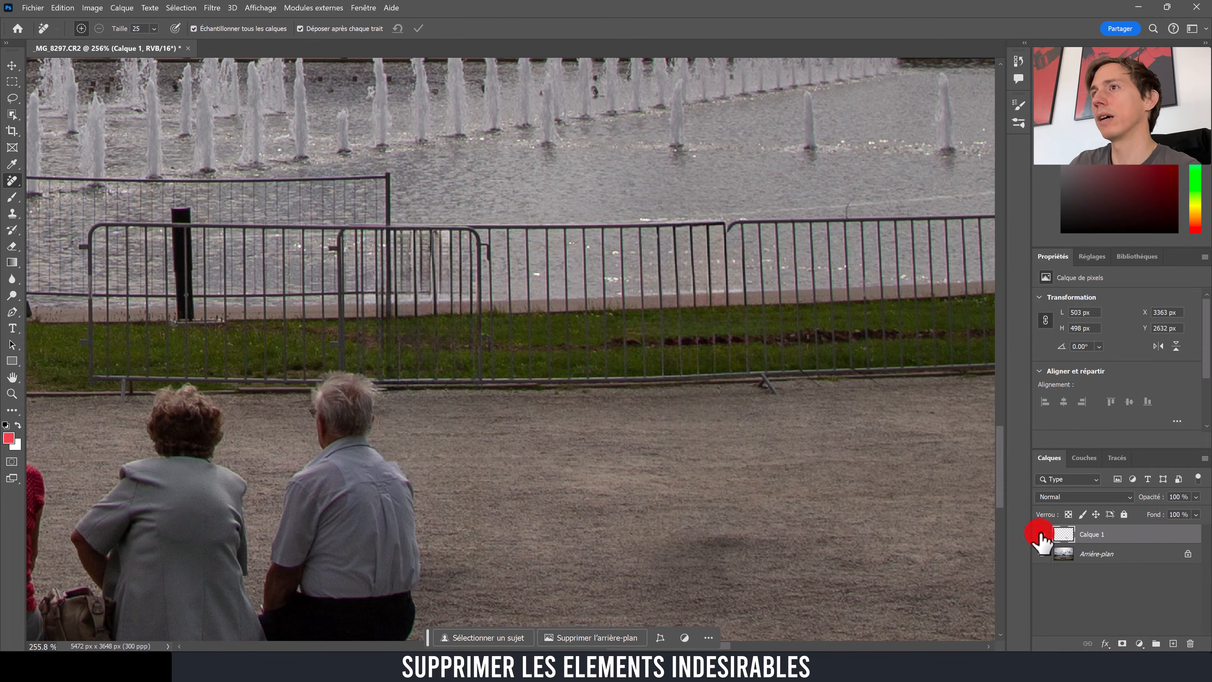
{"action": "left_click", "coordinate": [1042, 554]}
{"action": "left_click", "coordinate": [1041, 554]}
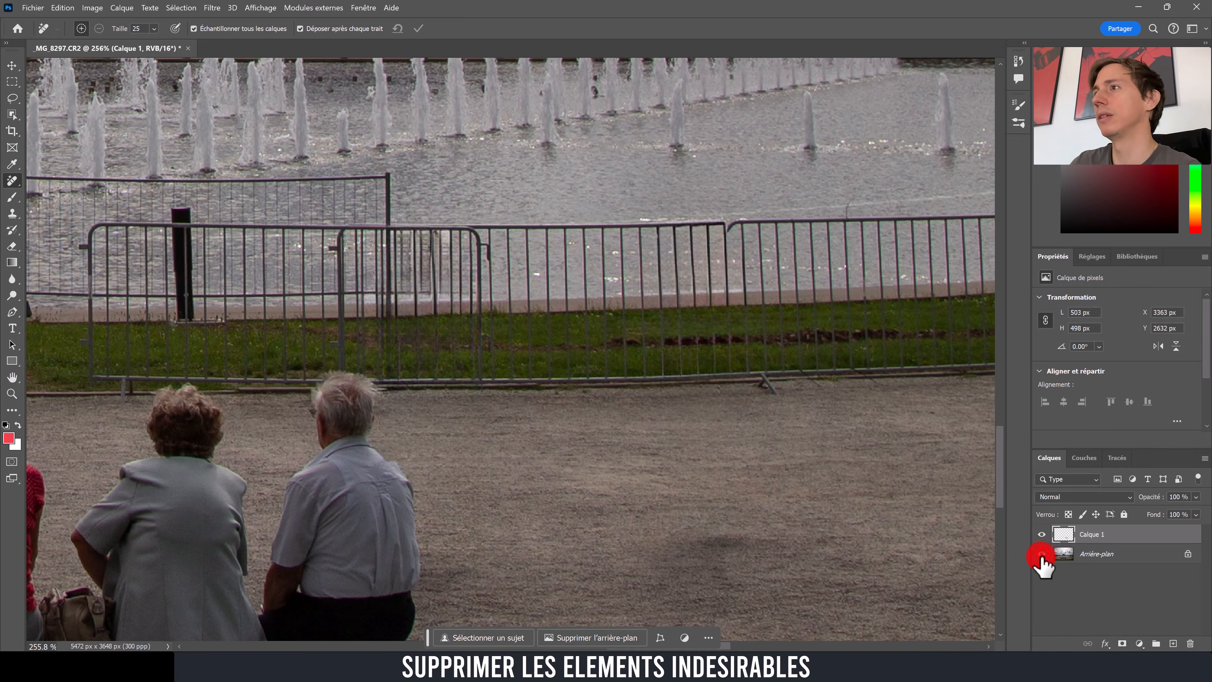
Step: Remove the two cyclists riding along the fence near the lamp post with the Remove tool
{"action": "left_click_drag", "start_coordinate": [730, 602], "coordinate": [194, 347]}
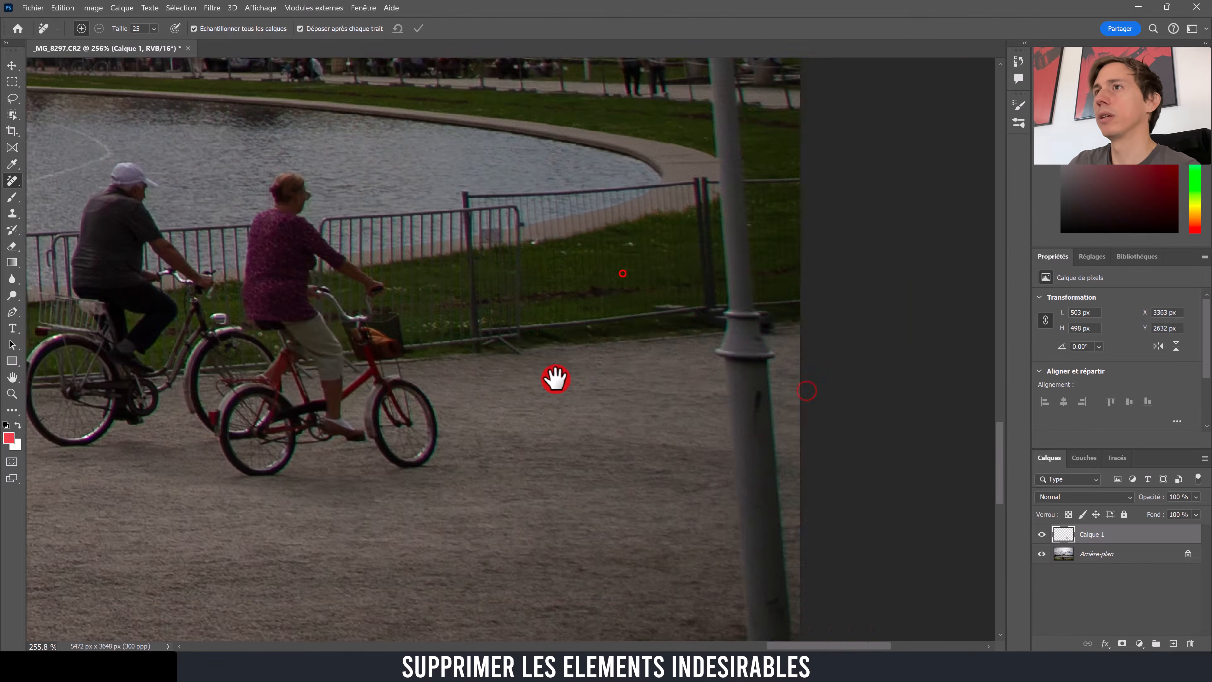
{"action": "left_click_drag", "start_coordinate": [555, 380], "coordinate": [698, 456]}
{"action": "mouse_move", "coordinate": [483, 309]}
{"action": "left_mouse_down"}
{"action": "mouse_move", "coordinate": [562, 377]}
{"action": "mouse_move", "coordinate": [558, 394]}
{"action": "mouse_move", "coordinate": [586, 438]}
{"action": "mouse_move", "coordinate": [582, 469]}
{"action": "mouse_move", "coordinate": [612, 499]}
{"action": "mouse_move", "coordinate": [611, 561]}
{"action": "mouse_move", "coordinate": [537, 531]}
{"action": "mouse_move", "coordinate": [478, 541]}
{"action": "mouse_move", "coordinate": [469, 562]}
{"action": "mouse_move", "coordinate": [428, 570]}
{"action": "mouse_move", "coordinate": [361, 484]}
{"action": "mouse_move", "coordinate": [389, 425]}
{"action": "mouse_move", "coordinate": [318, 519]}
{"action": "mouse_move", "coordinate": [234, 540]}
{"action": "mouse_move", "coordinate": [206, 514]}
{"action": "mouse_move", "coordinate": [197, 472]}
{"action": "mouse_move", "coordinate": [229, 431]}
{"action": "mouse_move", "coordinate": [211, 411]}
{"action": "mouse_move", "coordinate": [256, 386]}
{"action": "mouse_move", "coordinate": [264, 306]}
{"action": "mouse_move", "coordinate": [296, 264]}
{"action": "mouse_move", "coordinate": [332, 278]}
{"action": "mouse_move", "coordinate": [335, 316]}
{"action": "mouse_move", "coordinate": [395, 379]}
{"action": "mouse_move", "coordinate": [383, 395]}
{"action": "mouse_move", "coordinate": [422, 414]}
{"action": "mouse_move", "coordinate": [425, 331]}
{"action": "mouse_move", "coordinate": [457, 279]}
{"action": "mouse_move", "coordinate": [492, 289]}
{"action": "mouse_move", "coordinate": [482, 309]}
{"action": "mouse_move", "coordinate": [518, 365]}
{"action": "left_mouse_up"}
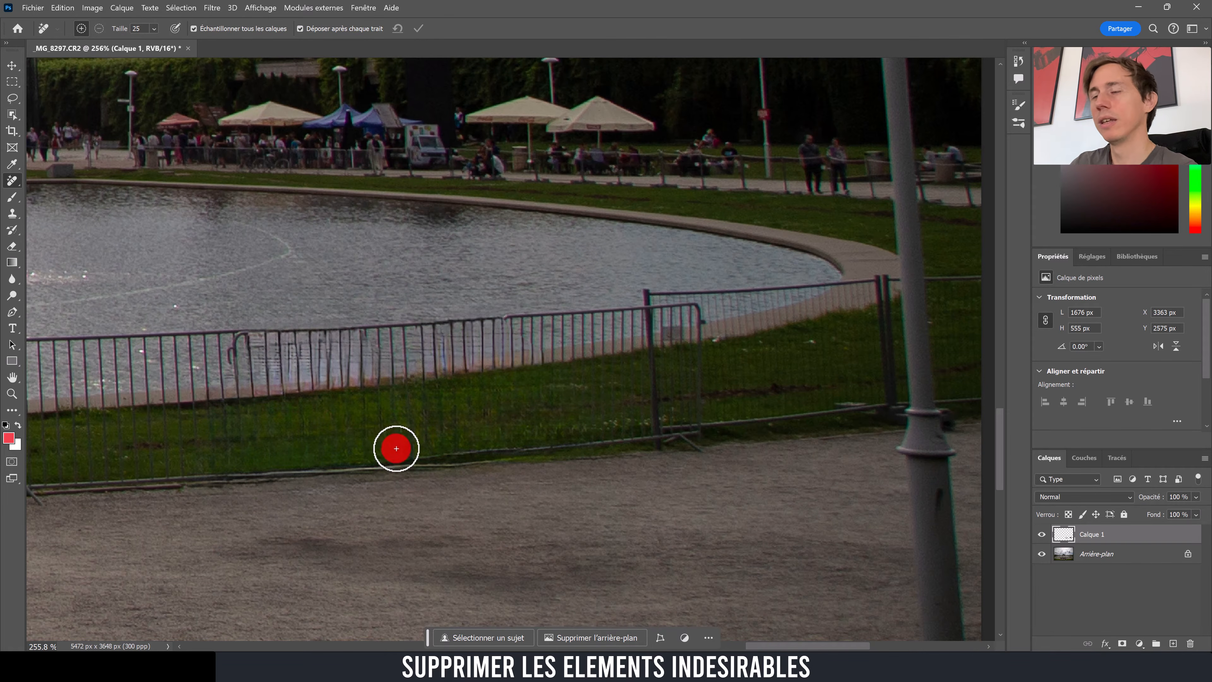
Step: Remove the person in red cut off at the photo's left edge with the Remove tool
{"action": "double_click", "coordinate": [11, 393]}
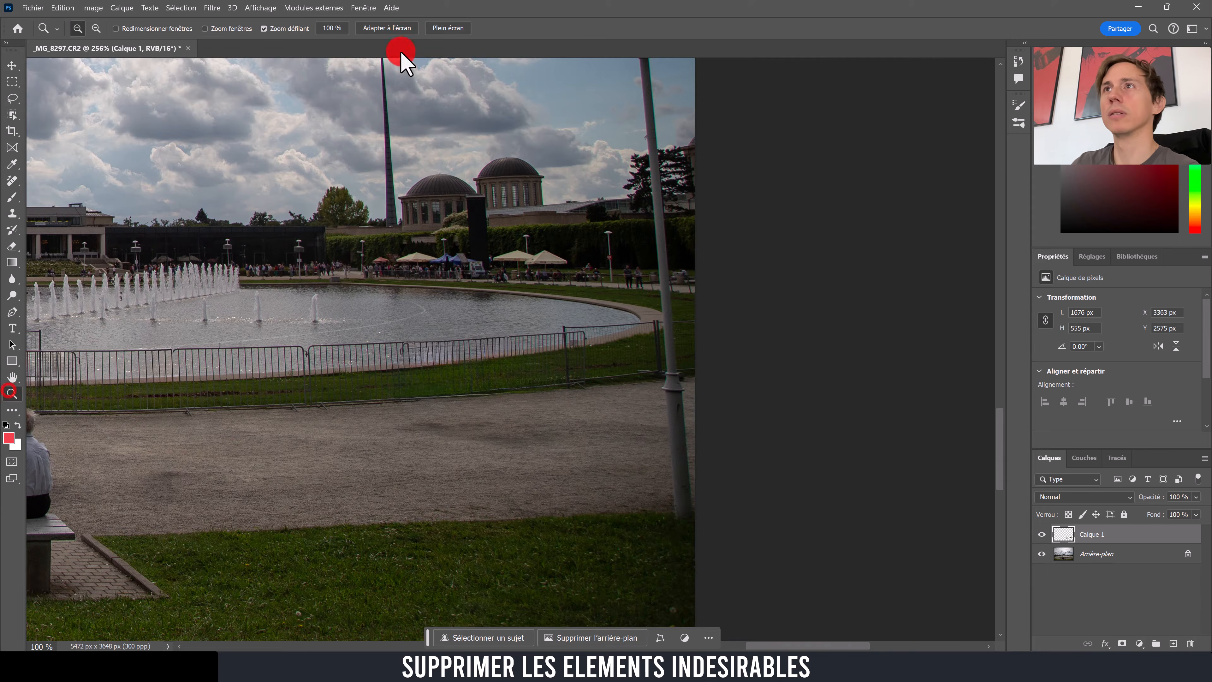
{"action": "left_click", "coordinate": [403, 27]}
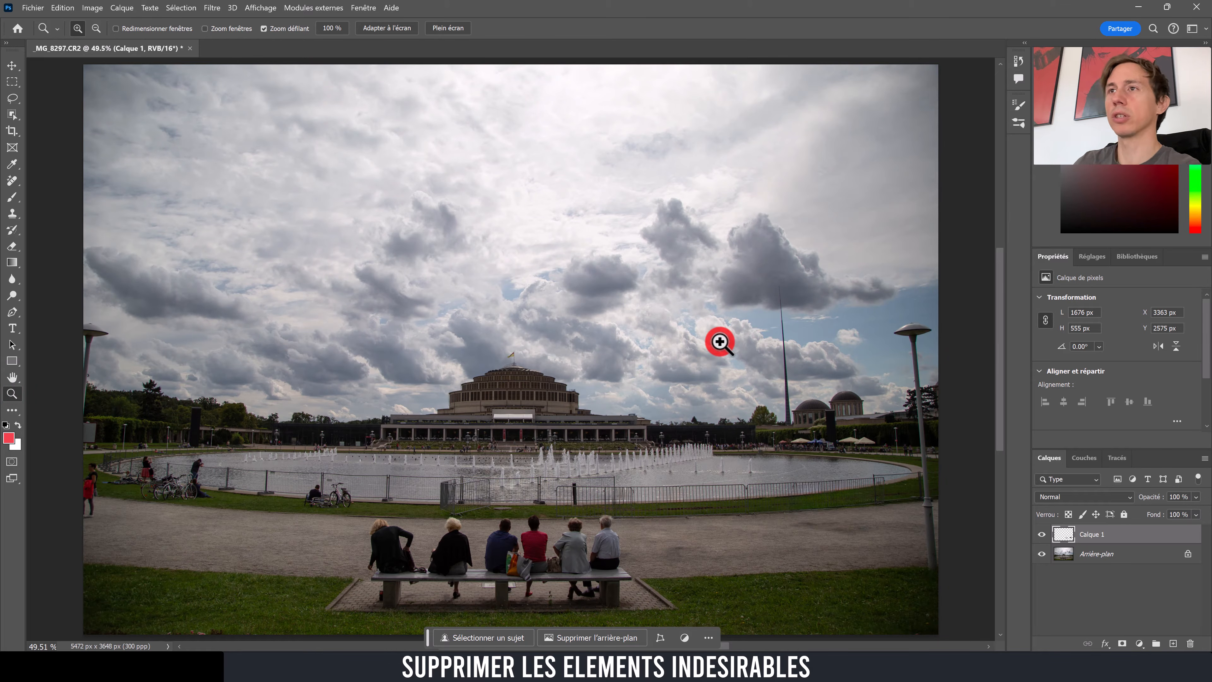
{"action": "left_click_drag", "start_coordinate": [659, 299], "coordinate": [638, 308]}
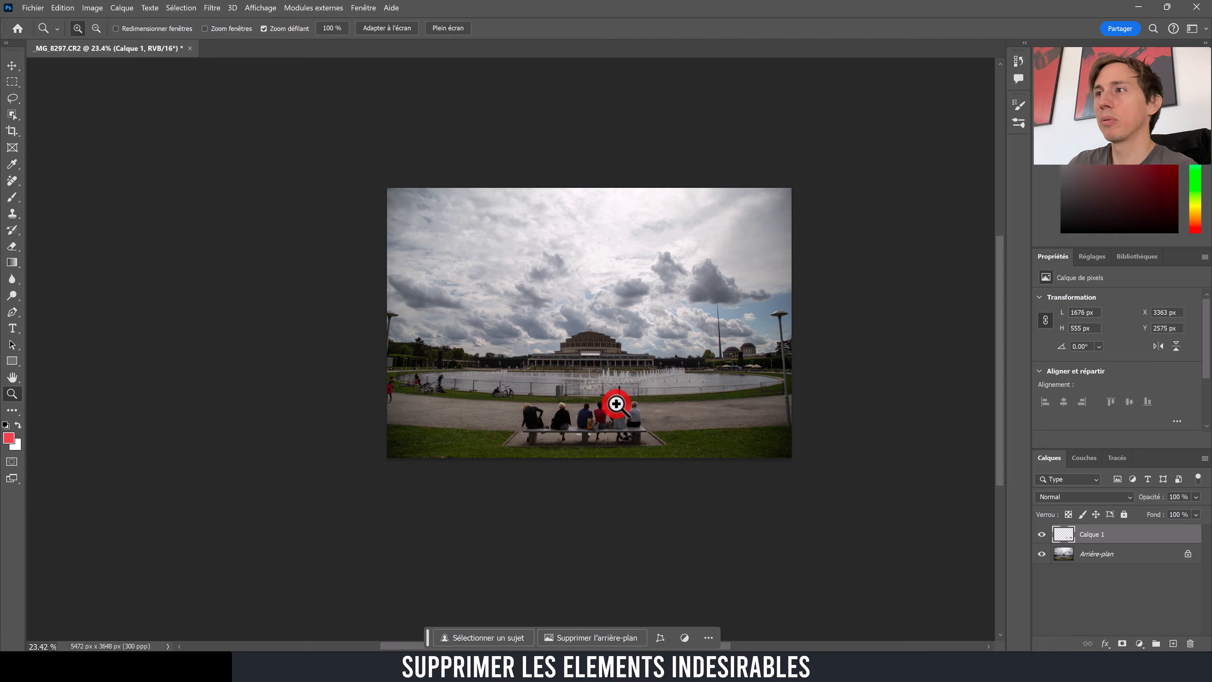
{"action": "left_click_drag", "start_coordinate": [396, 393], "coordinate": [441, 360]}
{"action": "key", "text": "j"}
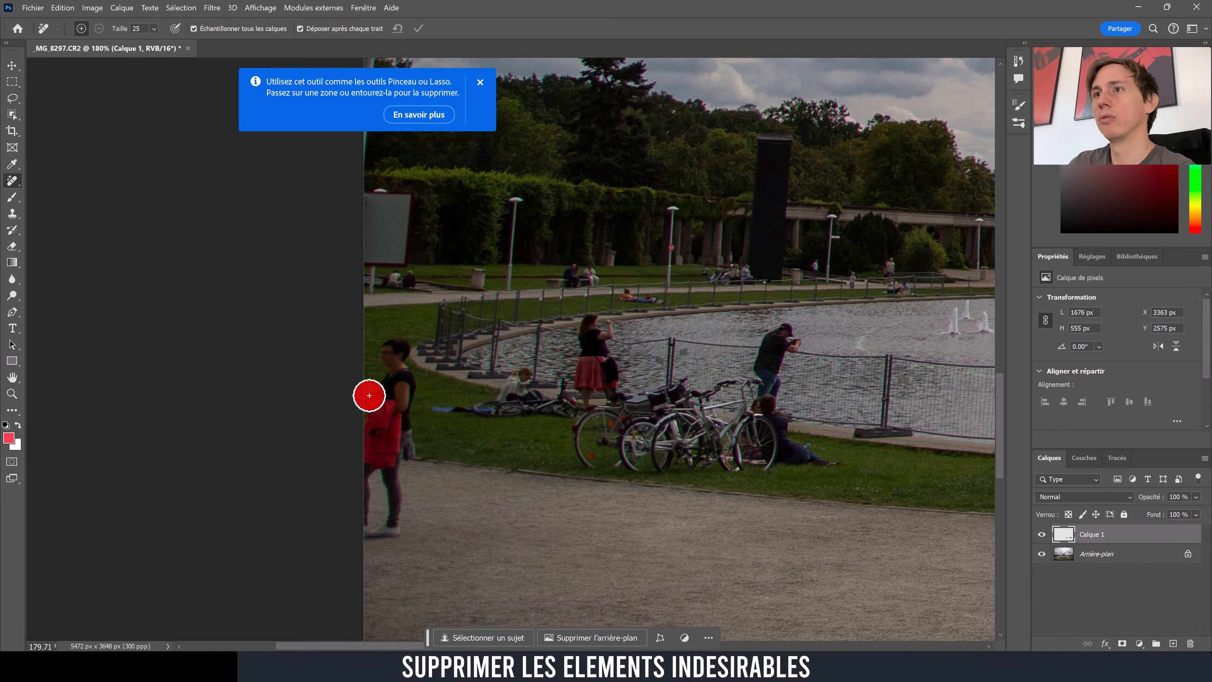
{"action": "left_click", "coordinate": [478, 82]}
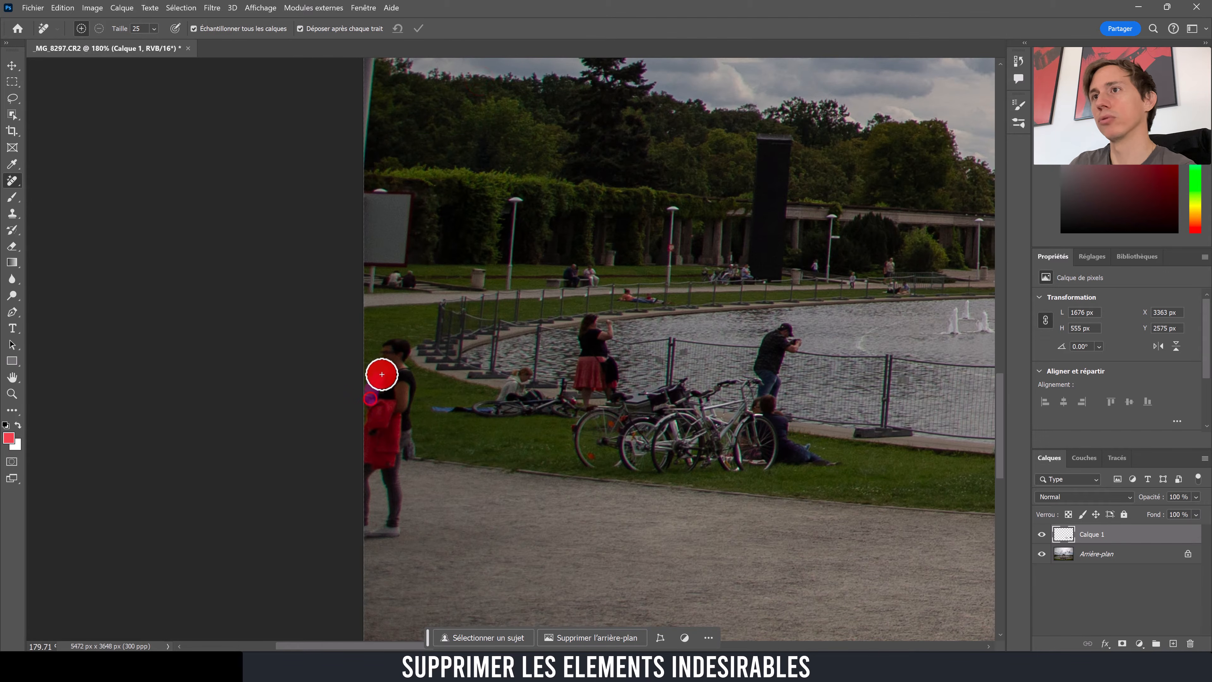
{"action": "mouse_move", "coordinate": [408, 361]}
{"action": "left_mouse_down"}
{"action": "mouse_move", "coordinate": [400, 522]}
{"action": "mouse_move", "coordinate": [371, 537]}
{"action": "mouse_move", "coordinate": [371, 406]}
{"action": "left_mouse_up"}
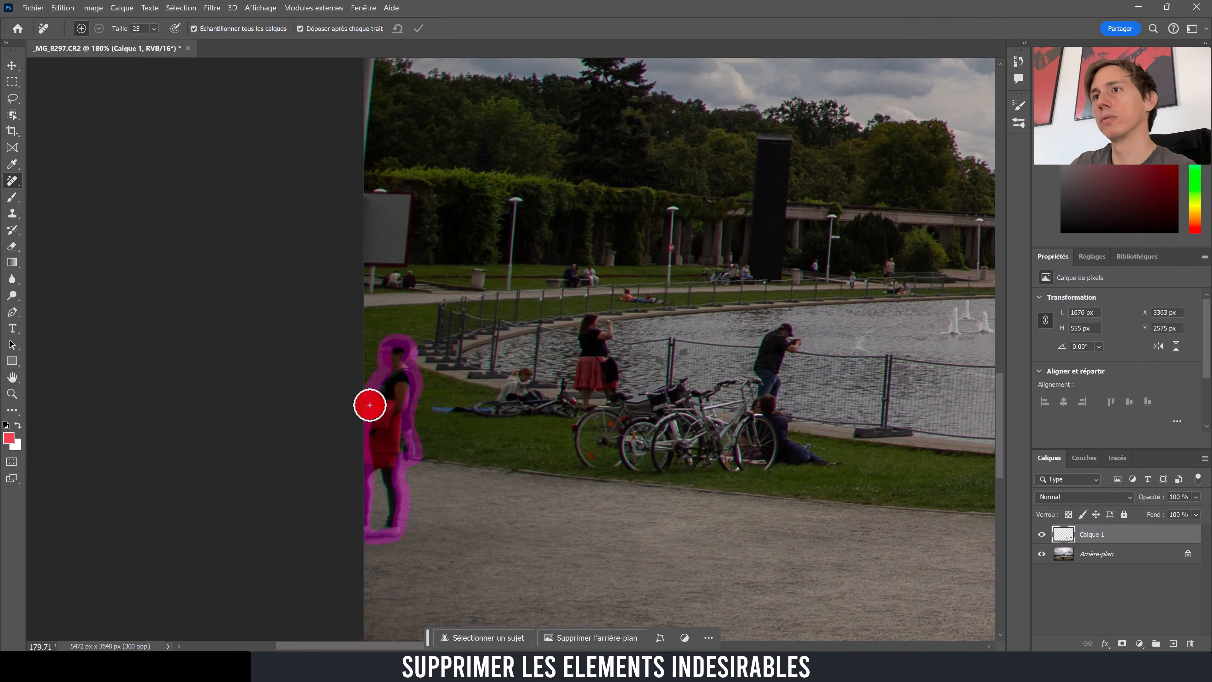
Step: Remove the man sitting on the grass by the fence together with the two bicycles beside him
{"action": "left_click_drag", "start_coordinate": [886, 521], "coordinate": [9, 222]}
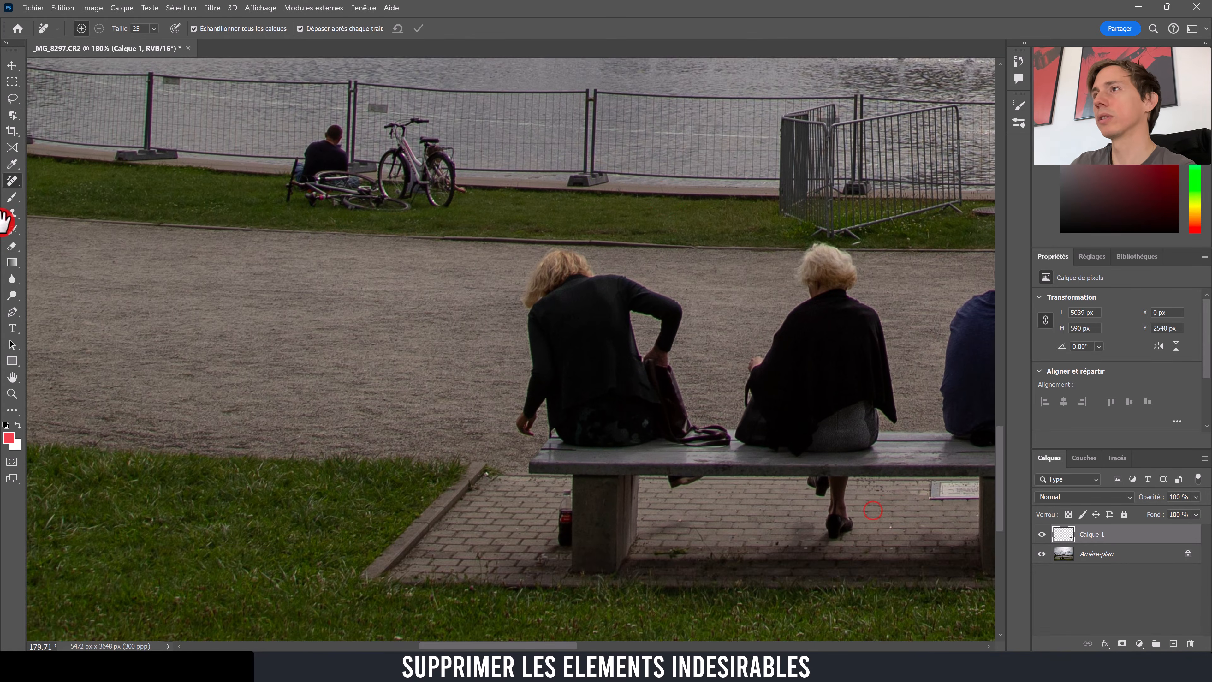
{"action": "left_click_drag", "start_coordinate": [663, 206], "coordinate": [955, 296]}
{"action": "left_click_drag", "start_coordinate": [490, 365], "coordinate": [698, 487]}
{"action": "left_click_drag", "start_coordinate": [234, 313], "coordinate": [263, 340]}
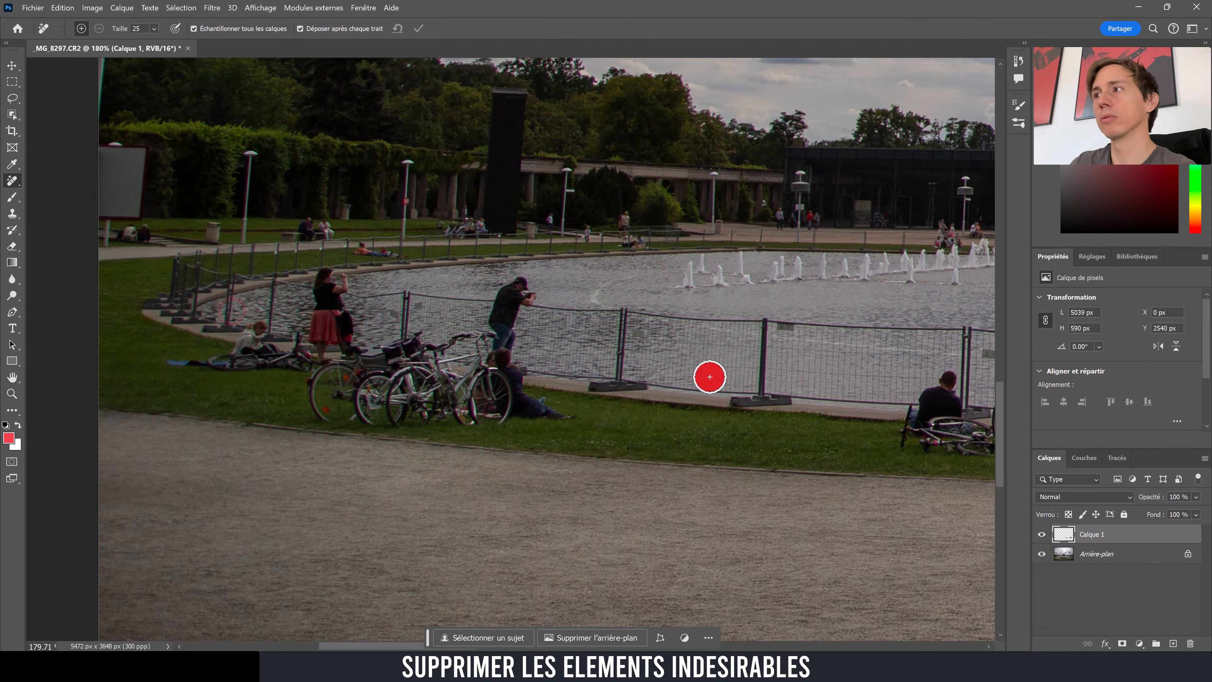
{"action": "left_click_drag", "start_coordinate": [789, 372], "coordinate": [391, 367]}
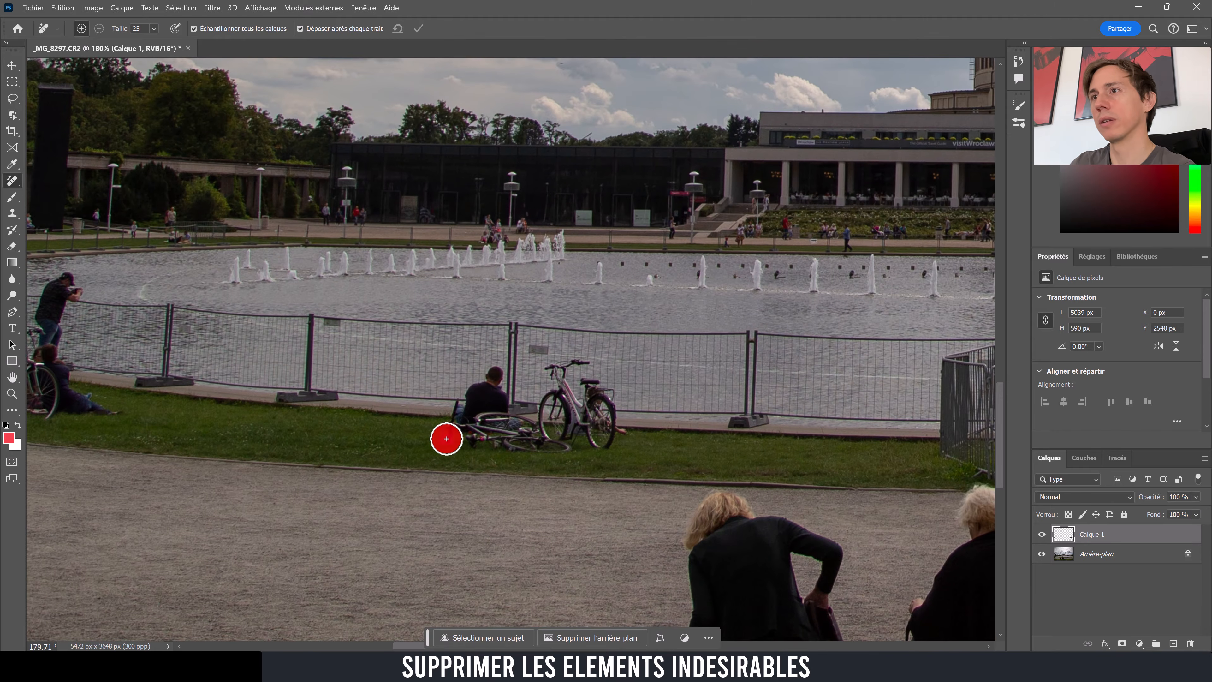
{"action": "mouse_move", "coordinate": [446, 438]}
{"action": "left_mouse_down"}
{"action": "mouse_move", "coordinate": [456, 397]}
{"action": "mouse_move", "coordinate": [502, 371]}
{"action": "mouse_move", "coordinate": [514, 409]}
{"action": "mouse_move", "coordinate": [533, 411]}
{"action": "mouse_move", "coordinate": [557, 386]}
{"action": "mouse_move", "coordinate": [538, 371]}
{"action": "mouse_move", "coordinate": [593, 357]}
{"action": "mouse_move", "coordinate": [586, 372]}
{"action": "mouse_move", "coordinate": [625, 418]}
{"action": "left_mouse_up"}
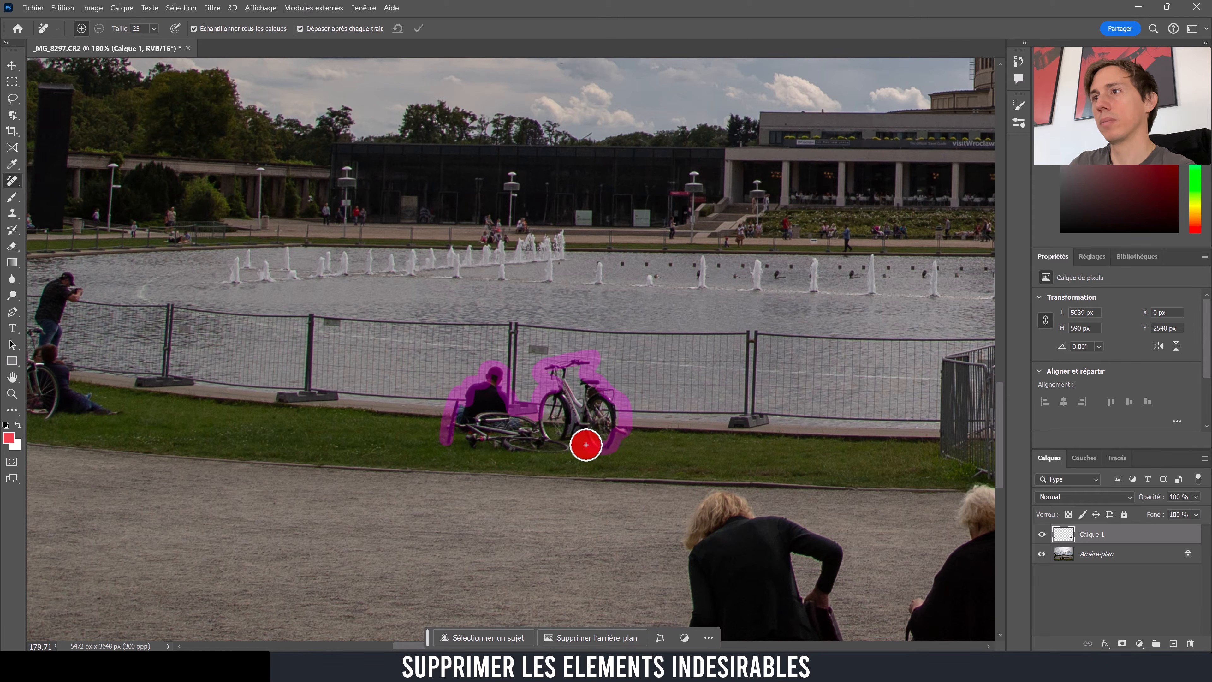
{"action": "left_click_drag", "start_coordinate": [471, 450], "coordinate": [484, 420]}
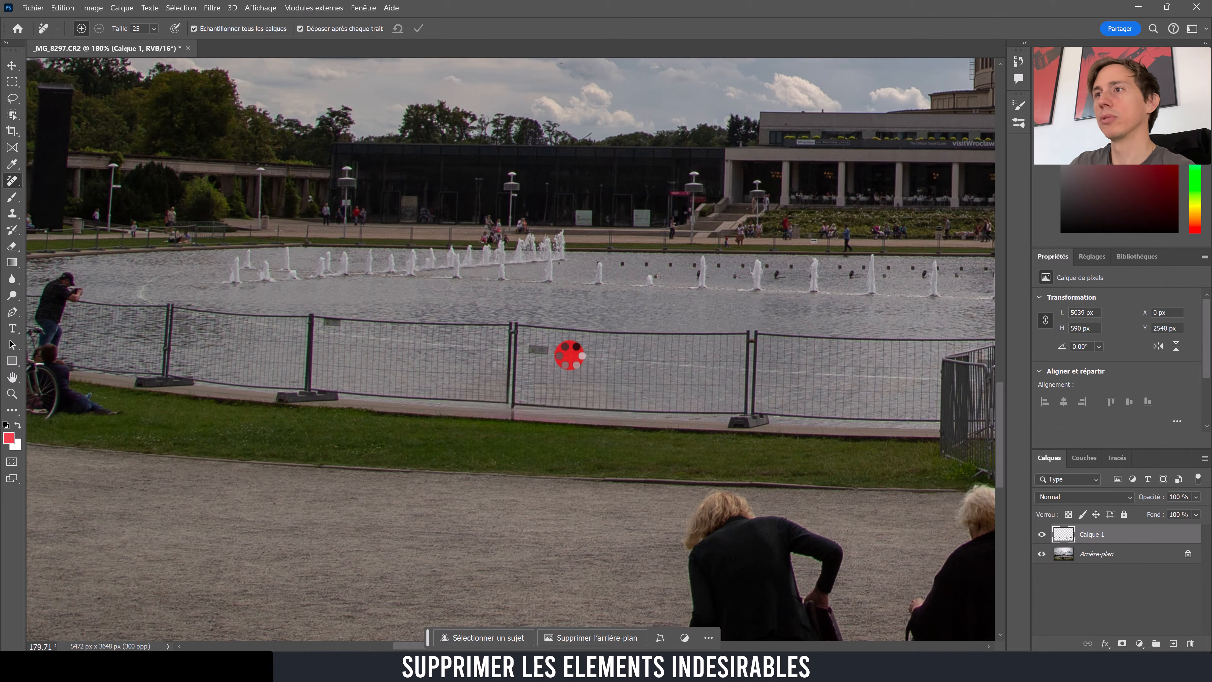
Step: Inspect the repaired fence section up close, and the parked bicycles and people beside the pond
{"action": "key", "text": "z"}
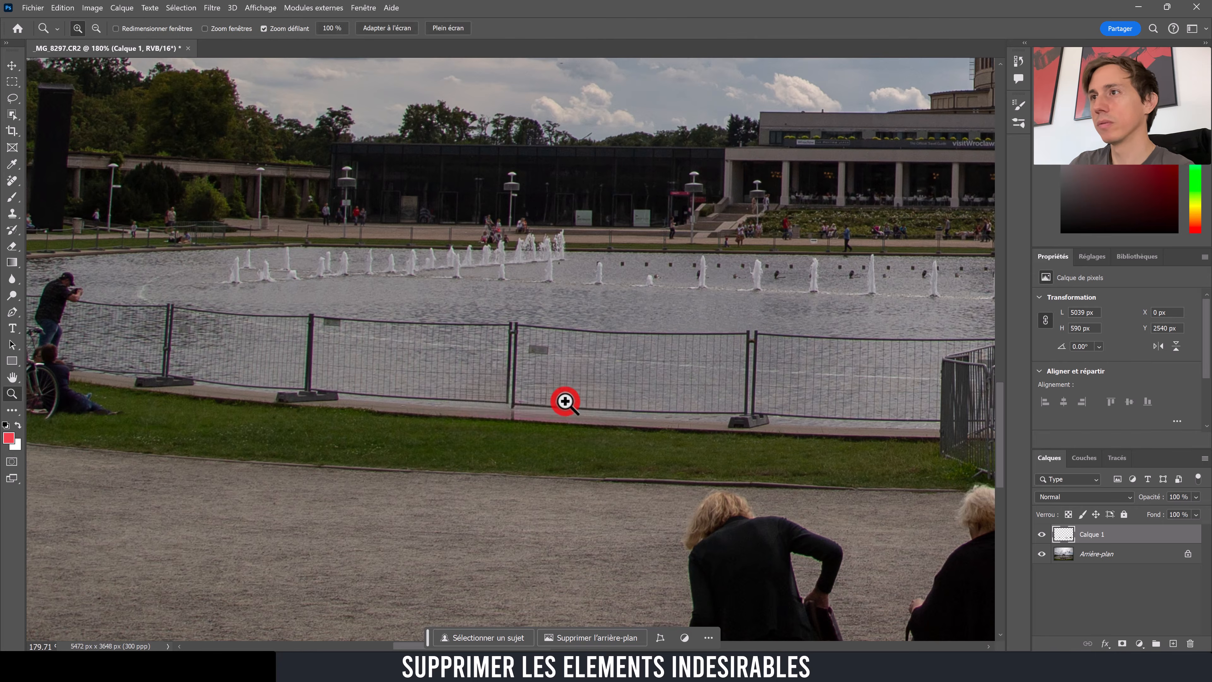
{"action": "left_click_drag", "start_coordinate": [567, 399], "coordinate": [601, 382]}
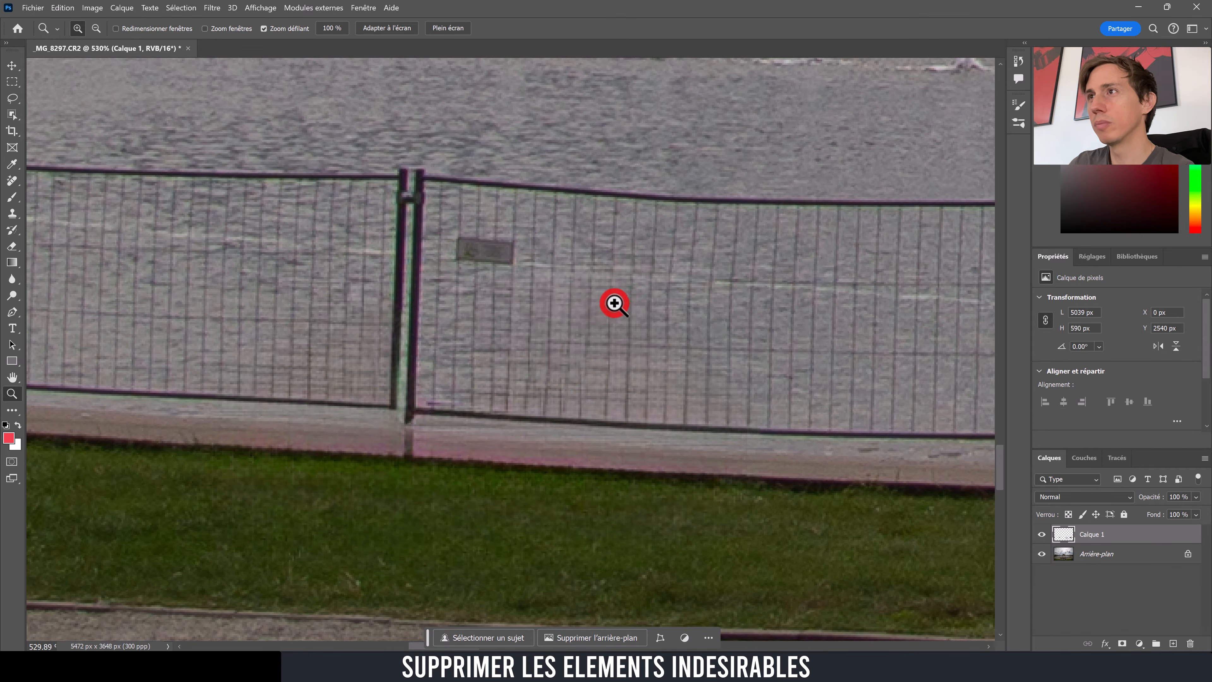
{"action": "left_click_drag", "start_coordinate": [614, 304], "coordinate": [579, 319]}
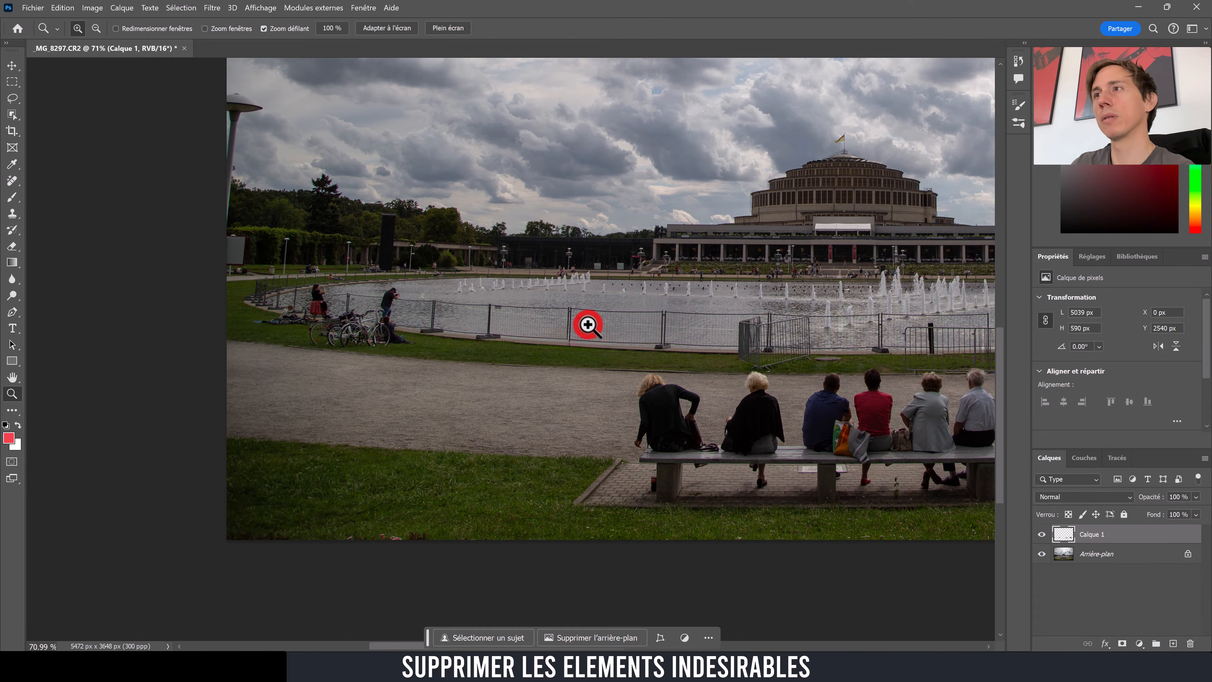
{"action": "left_click_drag", "start_coordinate": [347, 306], "coordinate": [384, 290]}
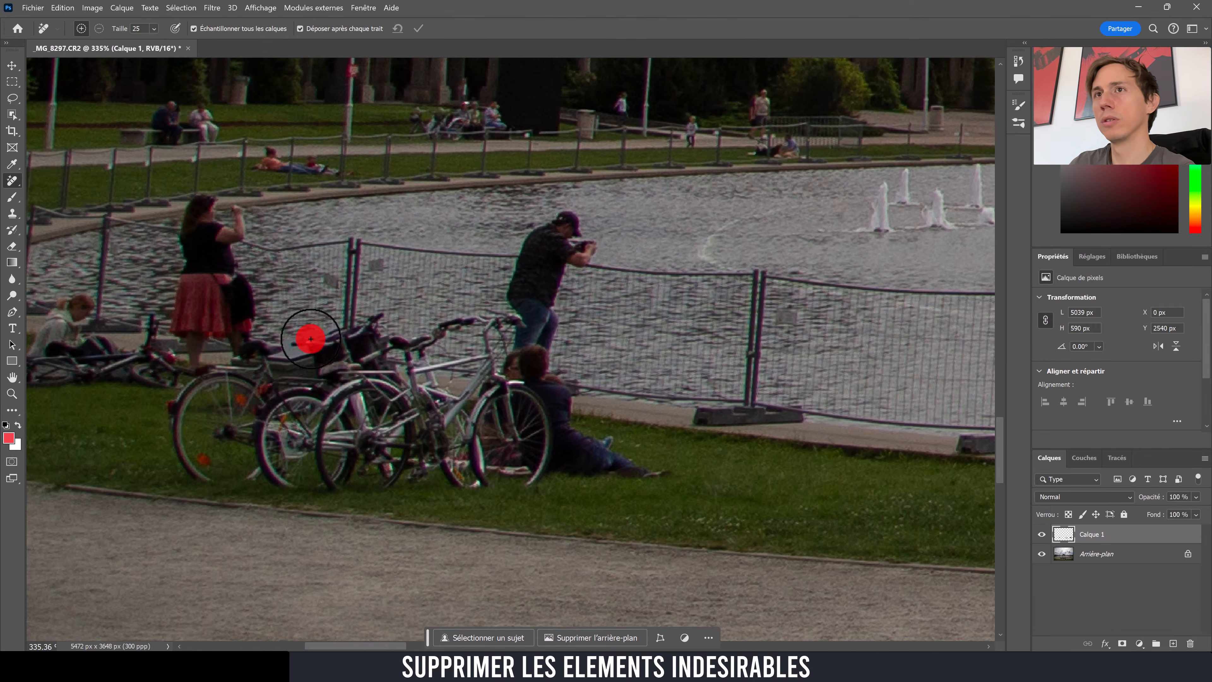
Step: Remove the seated person with the bicycle lying beside them and the standing woman in the red skirt using the Remove tool
{"action": "left_click_drag", "start_coordinate": [212, 323], "coordinate": [426, 329]}
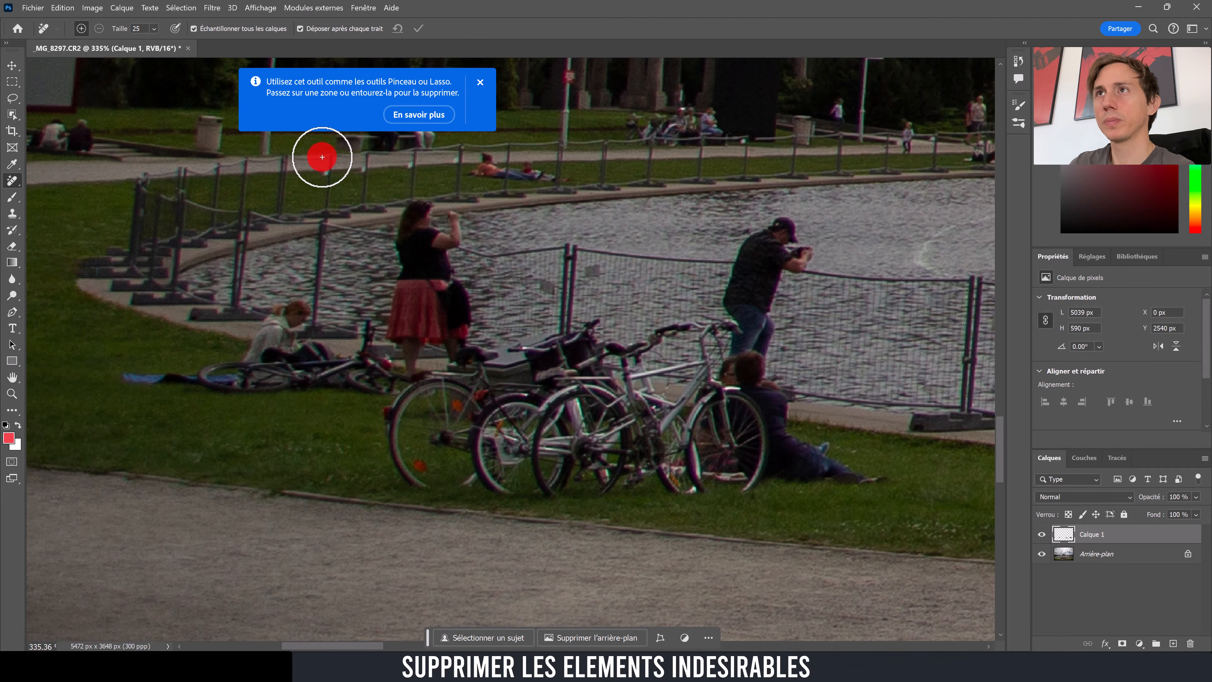
{"action": "mouse_move", "coordinate": [208, 365]}
{"action": "left_mouse_down"}
{"action": "mouse_move", "coordinate": [258, 344]}
{"action": "mouse_move", "coordinate": [271, 309]}
{"action": "left_mouse_up"}
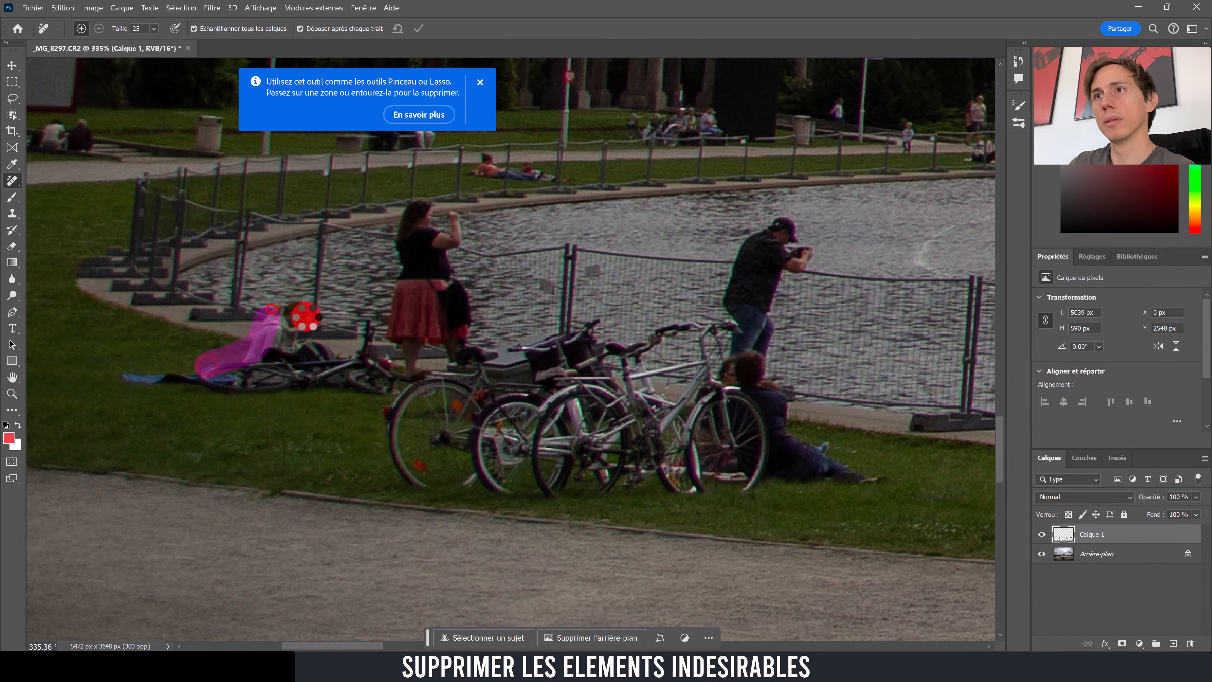
{"action": "left_click", "coordinate": [480, 82]}
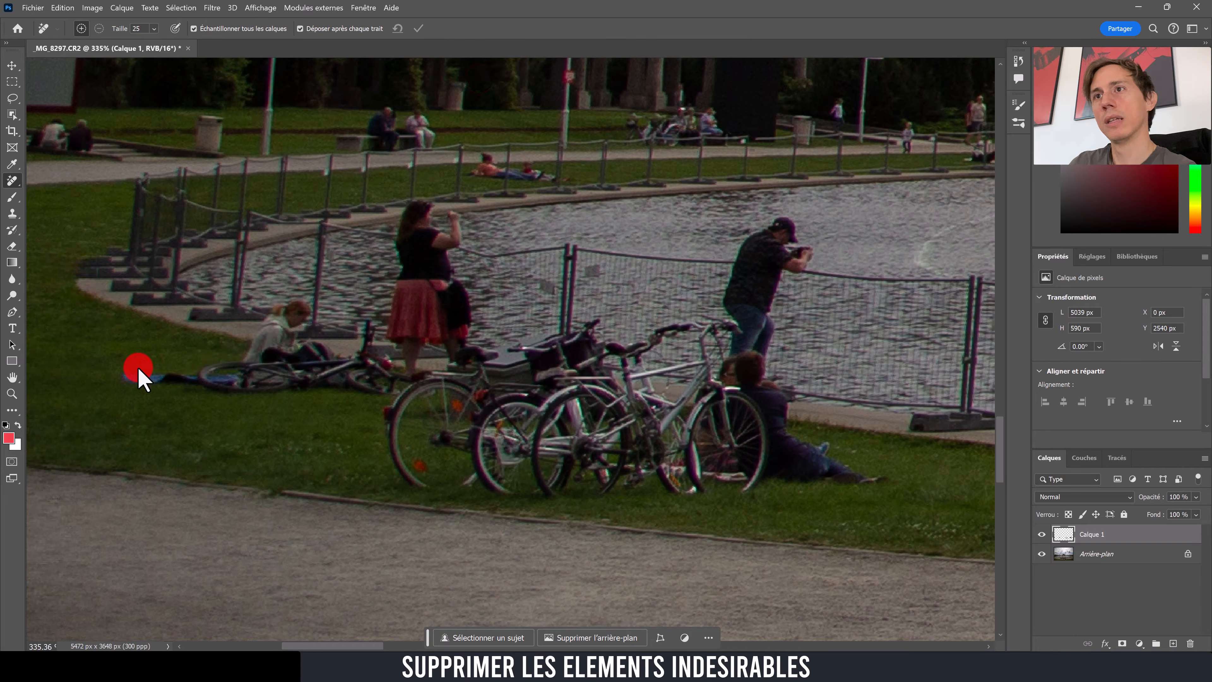
{"action": "mouse_move", "coordinate": [138, 367]}
{"action": "left_mouse_down"}
{"action": "mouse_move", "coordinate": [214, 363]}
{"action": "mouse_move", "coordinate": [295, 302]}
{"action": "mouse_move", "coordinate": [298, 327]}
{"action": "mouse_move", "coordinate": [359, 345]}
{"action": "left_mouse_up"}
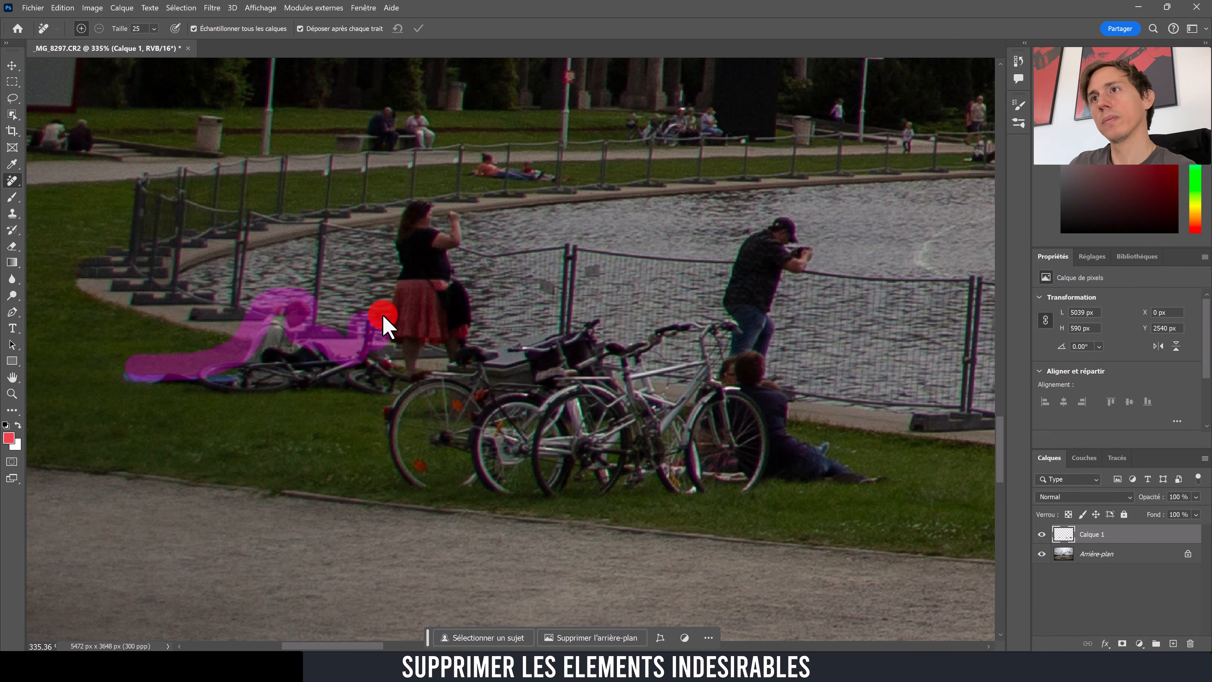
{"action": "mouse_move", "coordinate": [397, 222]}
{"action": "left_mouse_down"}
{"action": "mouse_move", "coordinate": [443, 236]}
{"action": "mouse_move", "coordinate": [449, 208]}
{"action": "mouse_move", "coordinate": [492, 345]}
{"action": "mouse_move", "coordinate": [444, 375]}
{"action": "mouse_move", "coordinate": [367, 393]}
{"action": "mouse_move", "coordinate": [125, 378]}
{"action": "left_mouse_up"}
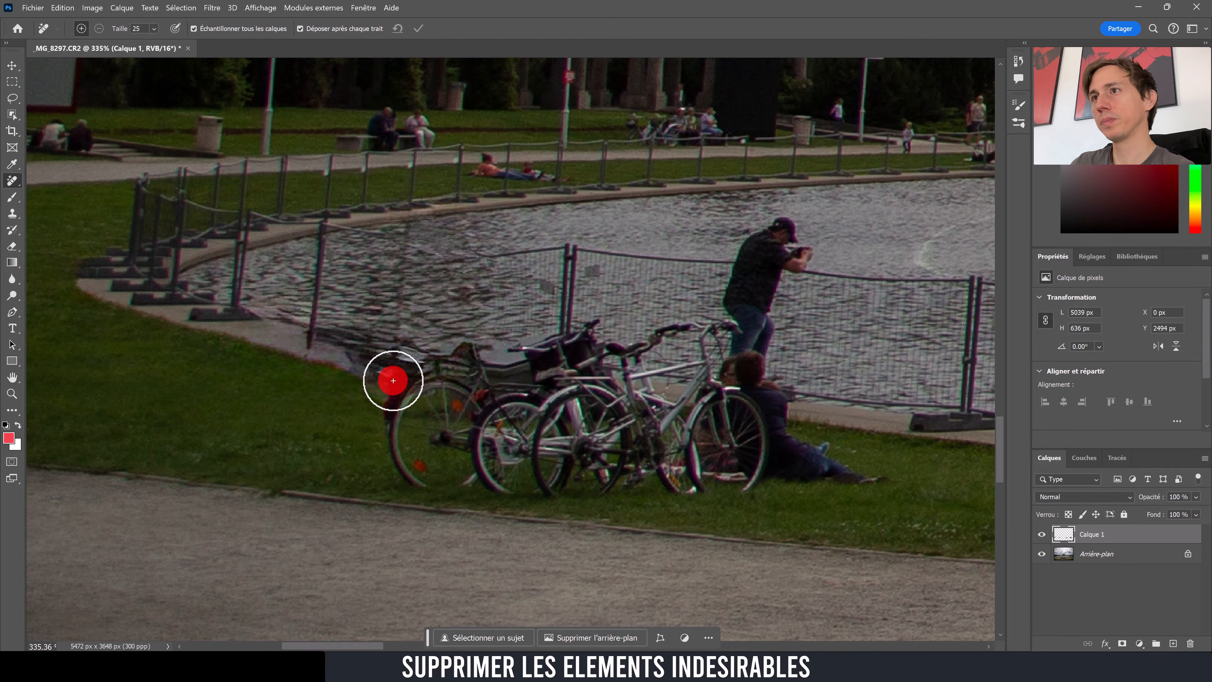
Step: Remove the parked bicycles, the man taking photos and the seated person beside them, and clean up the dark patch along the pond's stone edge
{"action": "mouse_move", "coordinate": [394, 381]}
{"action": "left_mouse_down"}
{"action": "mouse_move", "coordinate": [481, 311]}
{"action": "mouse_move", "coordinate": [514, 309]}
{"action": "mouse_move", "coordinate": [495, 360]}
{"action": "mouse_move", "coordinate": [582, 316]}
{"action": "mouse_move", "coordinate": [634, 327]}
{"action": "mouse_move", "coordinate": [716, 311]}
{"action": "mouse_move", "coordinate": [752, 238]}
{"action": "mouse_move", "coordinate": [795, 232]}
{"action": "mouse_move", "coordinate": [777, 363]}
{"action": "mouse_move", "coordinate": [809, 433]}
{"action": "mouse_move", "coordinate": [863, 462]}
{"action": "mouse_move", "coordinate": [630, 493]}
{"action": "mouse_move", "coordinate": [452, 492]}
{"action": "mouse_move", "coordinate": [385, 412]}
{"action": "mouse_move", "coordinate": [424, 379]}
{"action": "mouse_move", "coordinate": [478, 384]}
{"action": "left_mouse_up"}
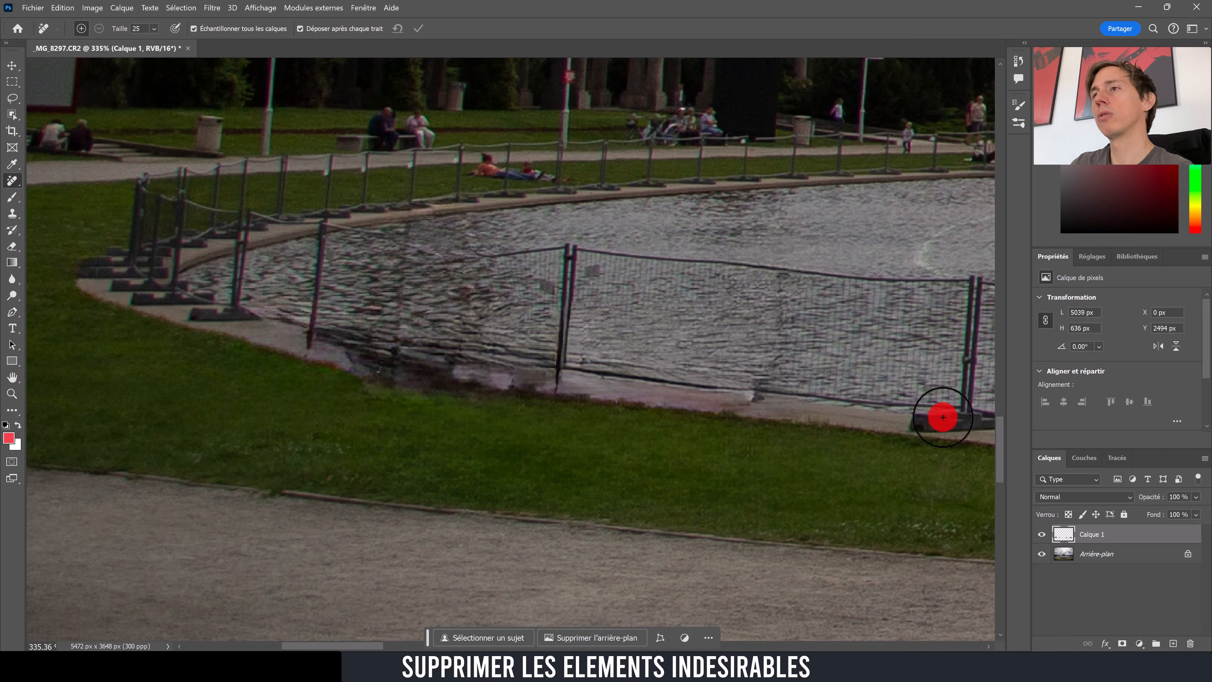
{"action": "left_click_drag", "start_coordinate": [618, 421], "coordinate": [581, 465]}
{"action": "mouse_move", "coordinate": [248, 418]}
{"action": "left_mouse_down"}
{"action": "mouse_move", "coordinate": [421, 449]}
{"action": "mouse_move", "coordinate": [419, 463]}
{"action": "mouse_move", "coordinate": [242, 444]}
{"action": "mouse_move", "coordinate": [472, 482]}
{"action": "left_mouse_up"}
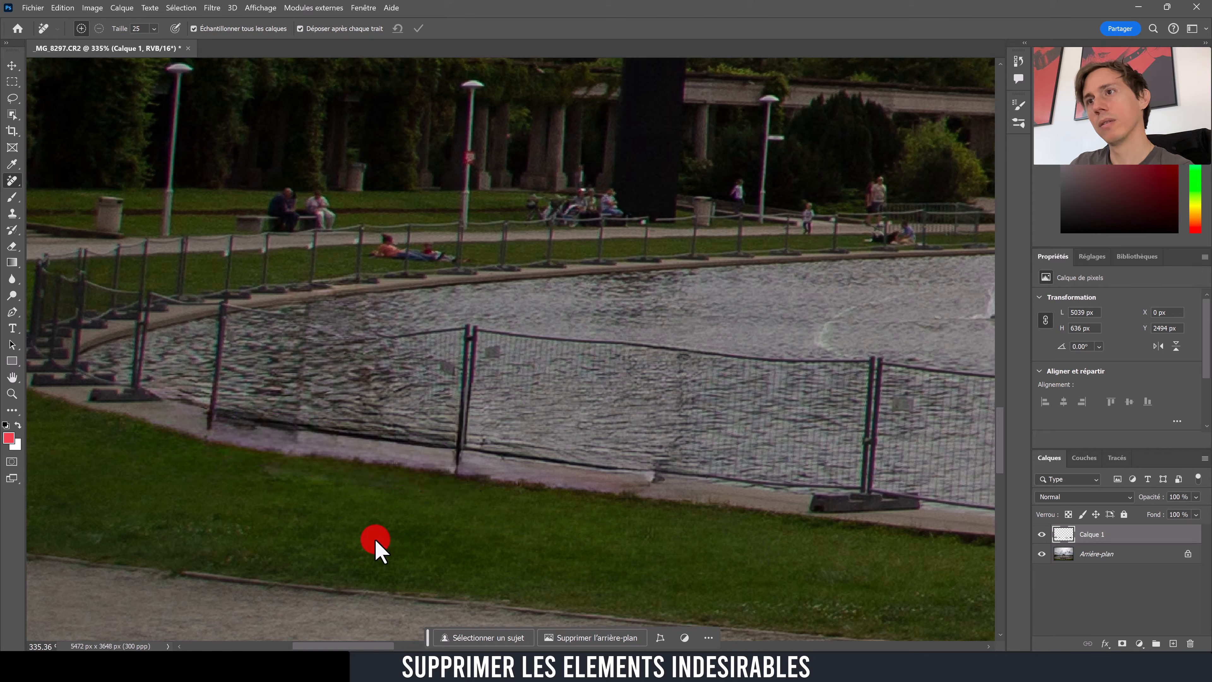
Step: Clean up the vertical seam in the water and the slanted remnants of fence rail beside the double post with the Remove tool
{"action": "left_click_drag", "start_coordinate": [306, 311], "coordinate": [300, 417]}
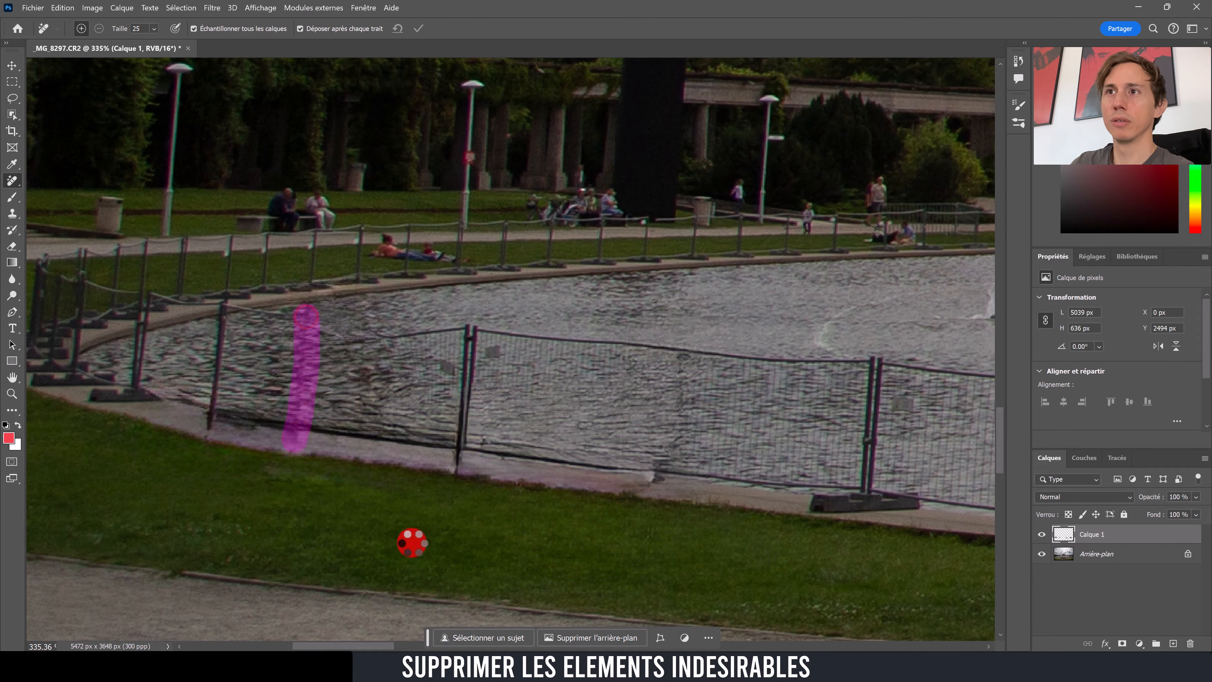
{"action": "mouse_move", "coordinate": [320, 335]}
{"action": "left_mouse_down"}
{"action": "mouse_move", "coordinate": [390, 338]}
{"action": "mouse_move", "coordinate": [383, 435]}
{"action": "mouse_move", "coordinate": [382, 345]}
{"action": "mouse_move", "coordinate": [350, 436]}
{"action": "mouse_move", "coordinate": [328, 353]}
{"action": "mouse_move", "coordinate": [329, 402]}
{"action": "mouse_move", "coordinate": [387, 434]}
{"action": "mouse_move", "coordinate": [342, 366]}
{"action": "mouse_move", "coordinate": [337, 401]}
{"action": "mouse_move", "coordinate": [416, 448]}
{"action": "mouse_move", "coordinate": [325, 402]}
{"action": "mouse_move", "coordinate": [487, 412]}
{"action": "left_mouse_up"}
{"action": "key", "text": "space"}
{"action": "left_click_drag", "start_coordinate": [420, 343], "coordinate": [567, 338]}
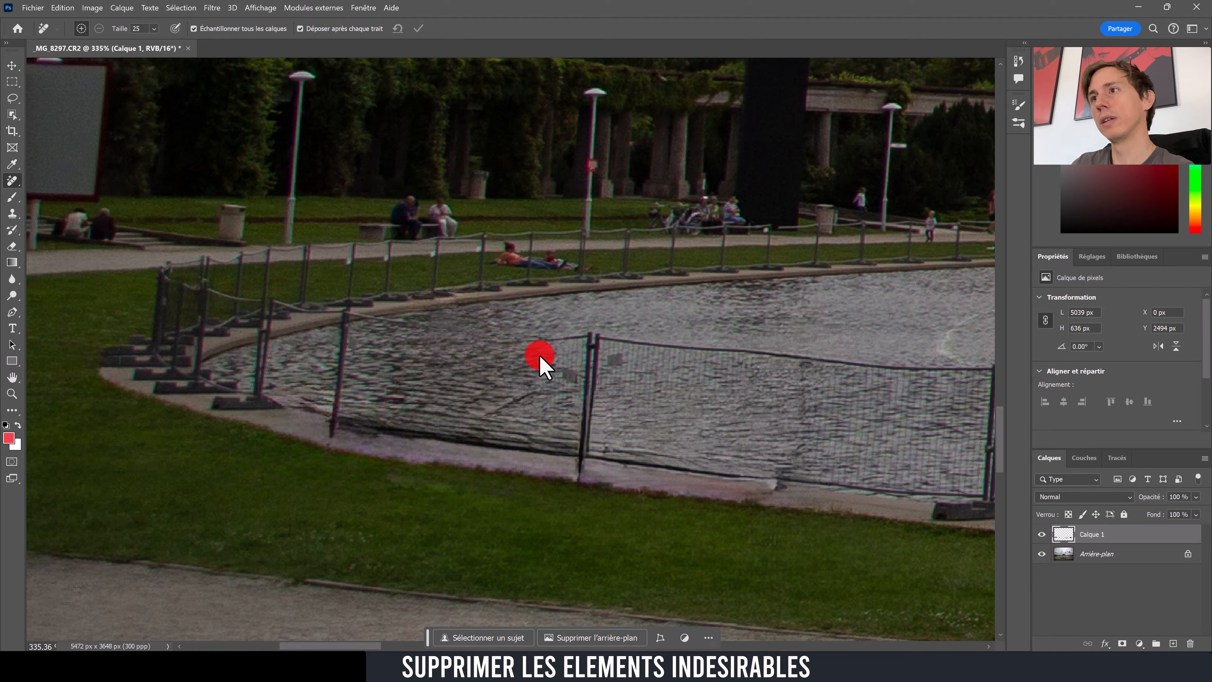
{"action": "left_click_drag", "start_coordinate": [533, 355], "coordinate": [560, 332]}
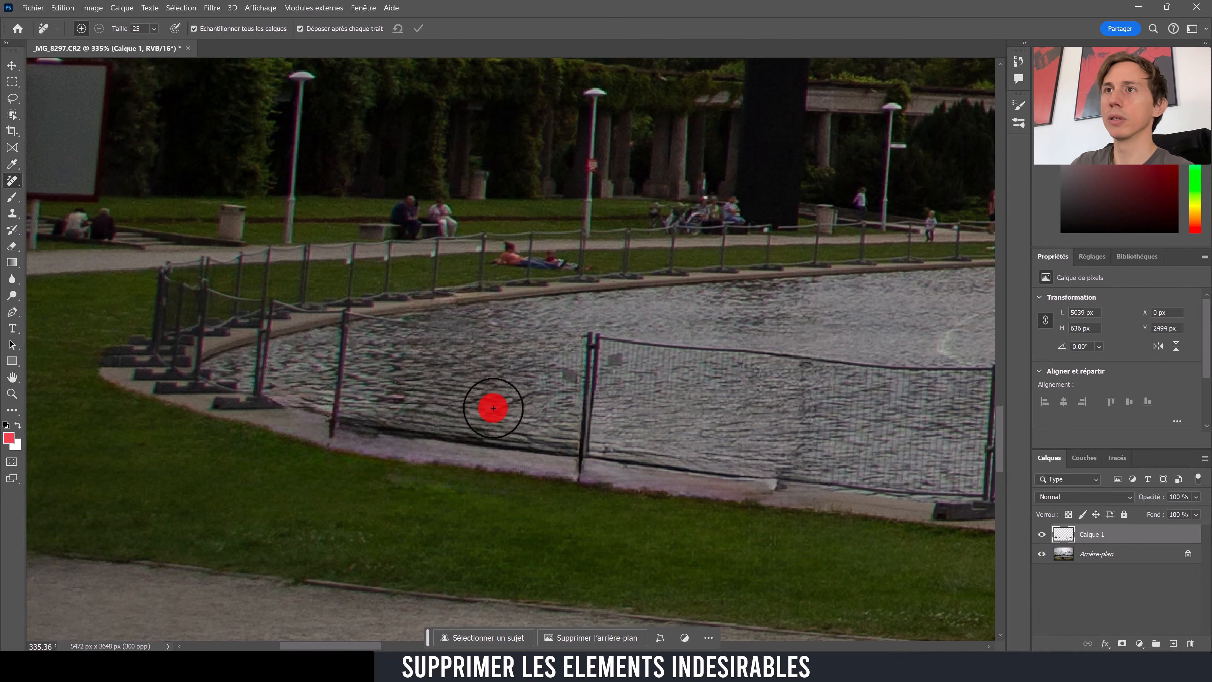
Step: Check the retouched pond area in the whole photo and remove the small leftover bump on the stone edge below the fence
{"action": "key", "text": "z"}
{"action": "left_click_drag", "start_coordinate": [766, 366], "coordinate": [392, 360]}
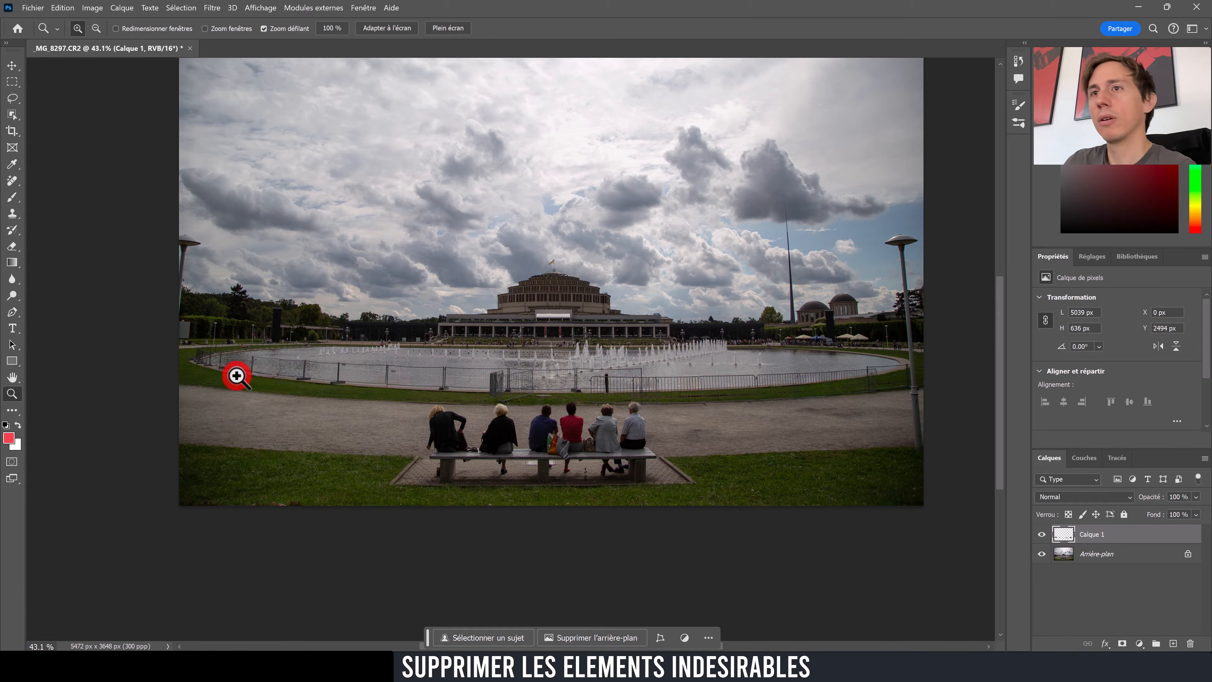
{"action": "left_click_drag", "start_coordinate": [235, 373], "coordinate": [276, 342]}
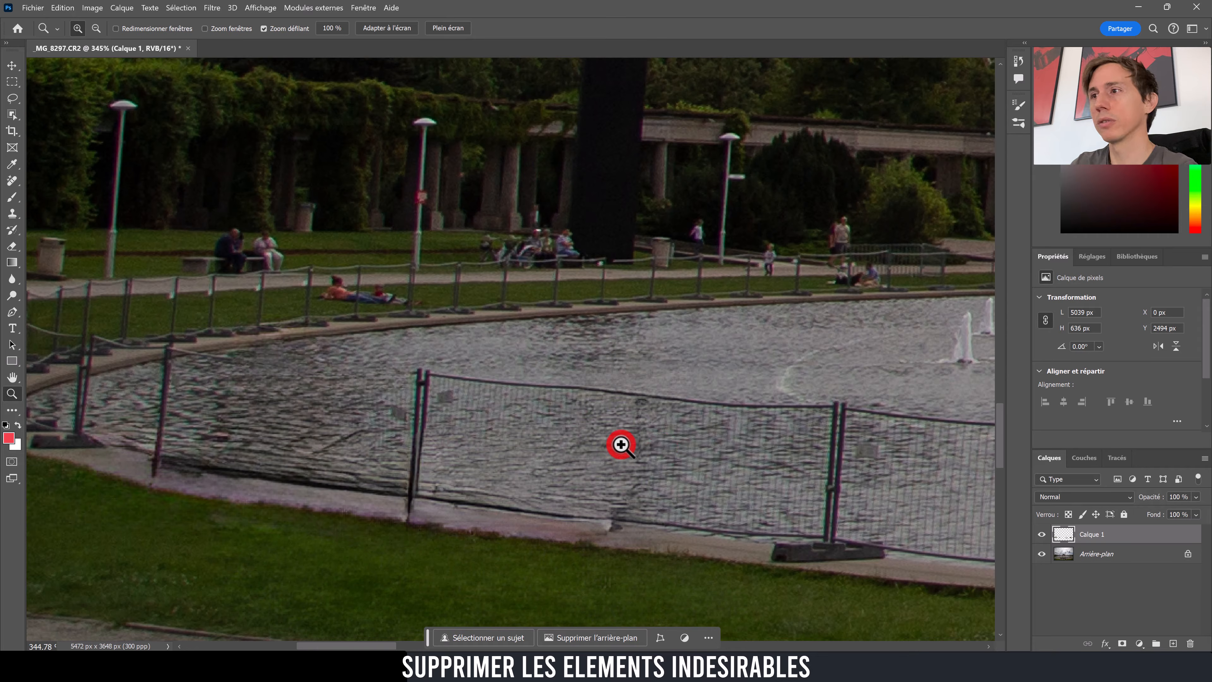
{"action": "key", "text": "j"}
{"action": "mouse_move", "coordinate": [618, 516]}
{"action": "left_mouse_down"}
{"action": "mouse_move", "coordinate": [642, 422]}
{"action": "mouse_move", "coordinate": [633, 503]}
{"action": "mouse_move", "coordinate": [616, 534]}
{"action": "left_mouse_up"}
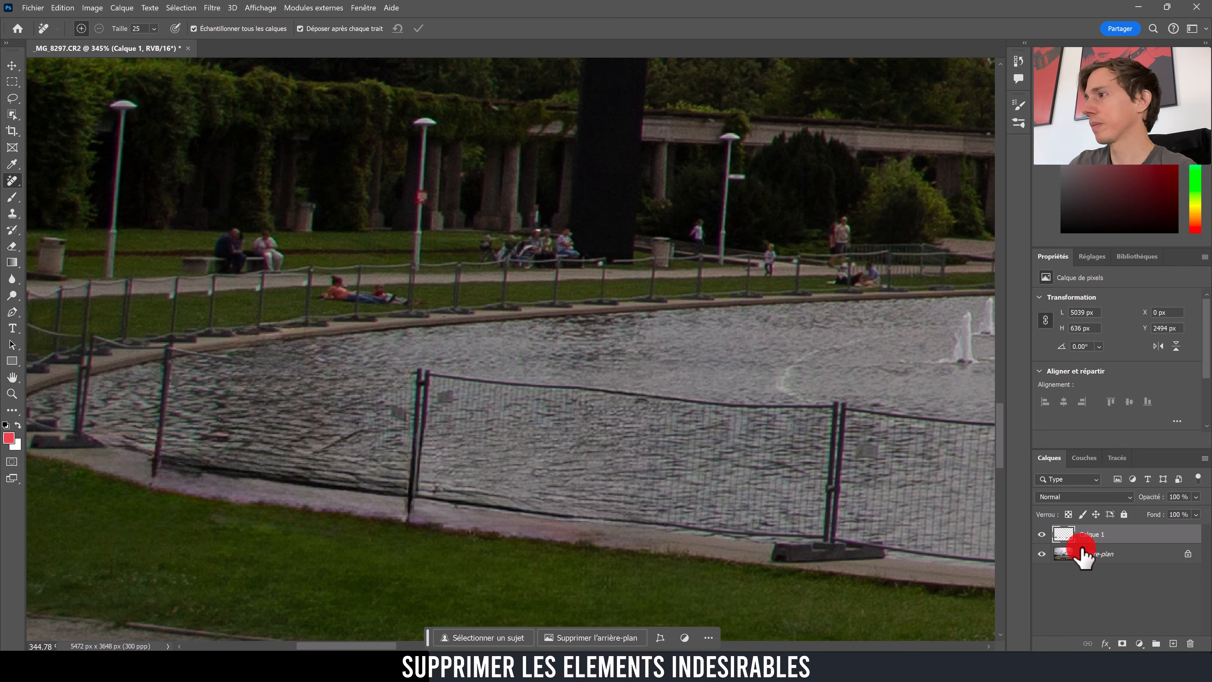
Step: Add a new layer above the retouching layer, rename the retouching layer "Suppression" and name the new one "Finition"
{"action": "left_click", "coordinate": [1172, 644]}
{"action": "double_click", "coordinate": [1094, 553]}
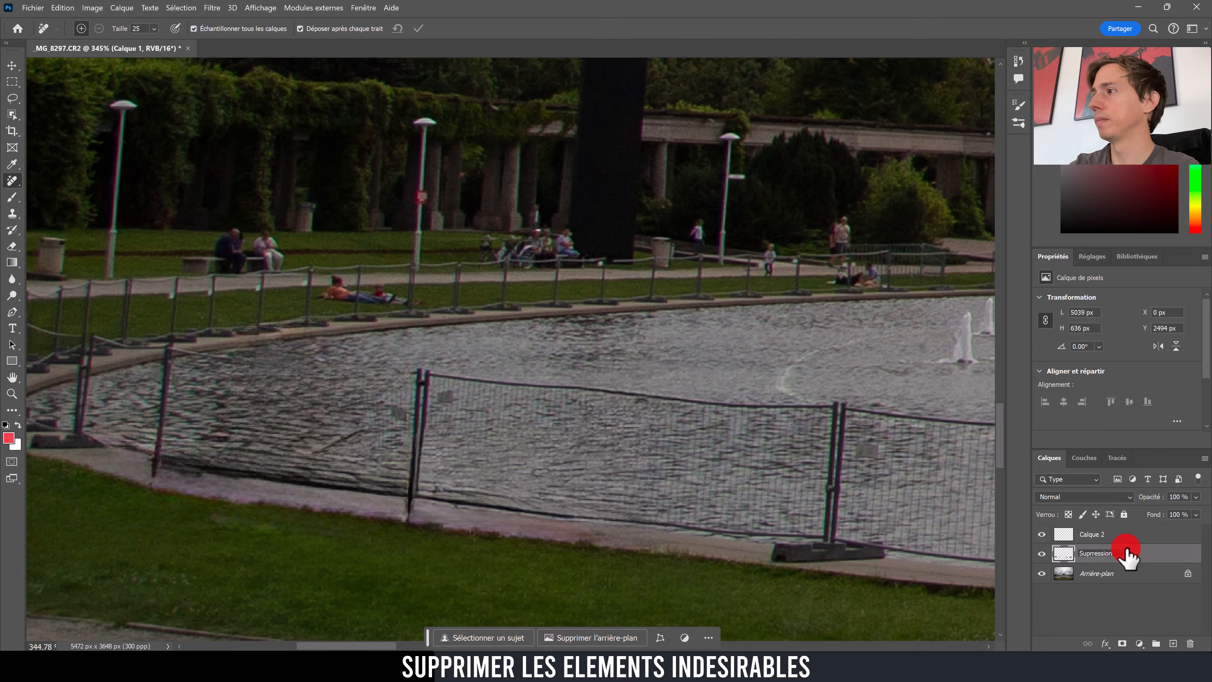
{"action": "left_click", "coordinate": [1097, 553]}
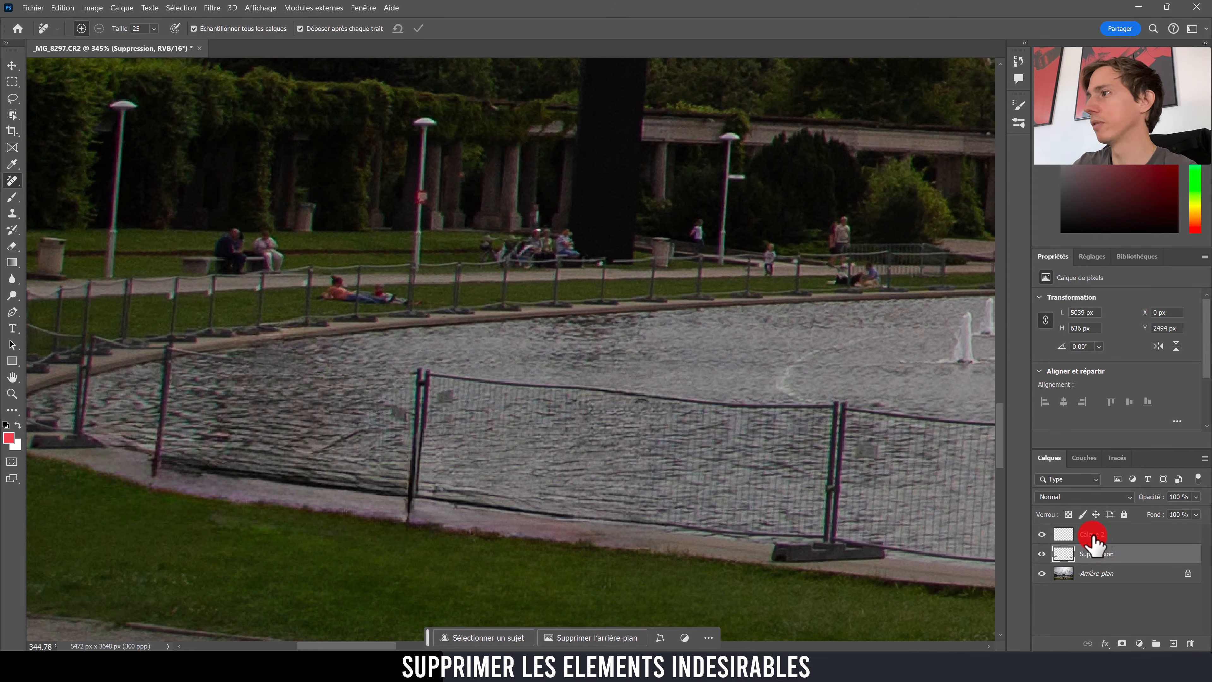
{"action": "double_click", "coordinate": [1106, 534]}
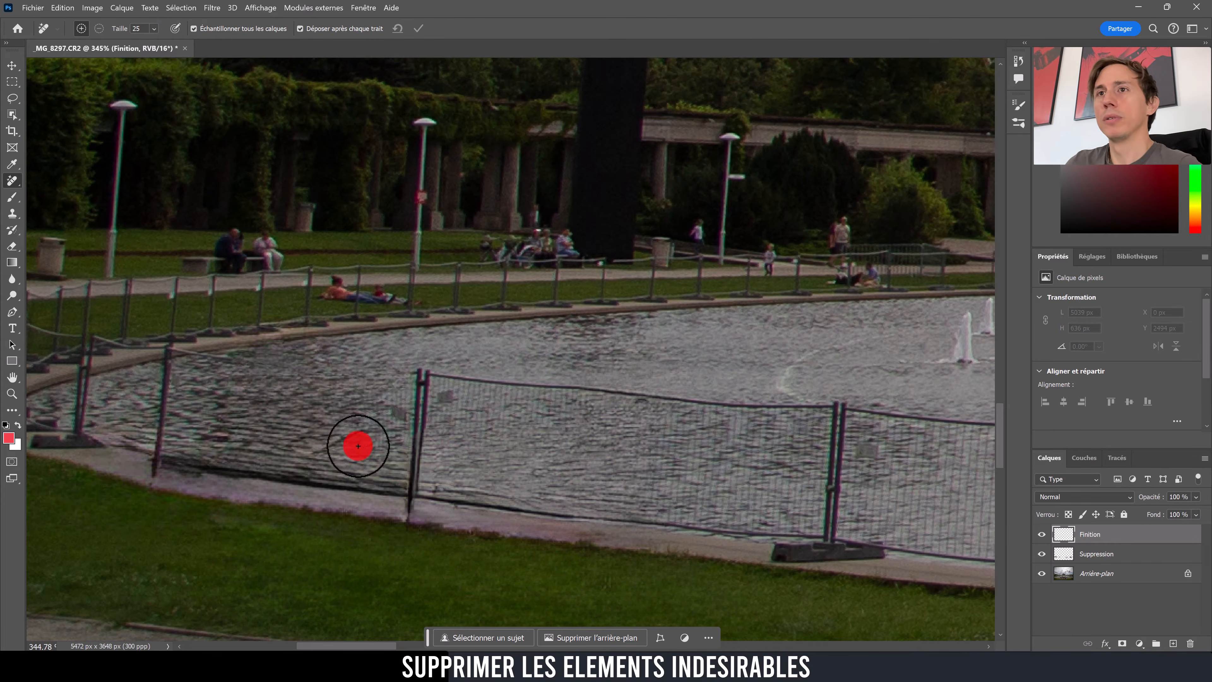
Step: Clone the single fence post onto the Finition layer with the Clone Stamp, placing the copy midway between it and the double post
{"action": "mouse_move", "coordinate": [333, 407]}
{"action": "left_mouse_down"}
{"action": "mouse_move", "coordinate": [418, 399]}
{"action": "mouse_move", "coordinate": [390, 404]}
{"action": "left_mouse_up"}
{"action": "key", "text": "s"}
{"action": "right_click", "coordinate": [277, 453]}
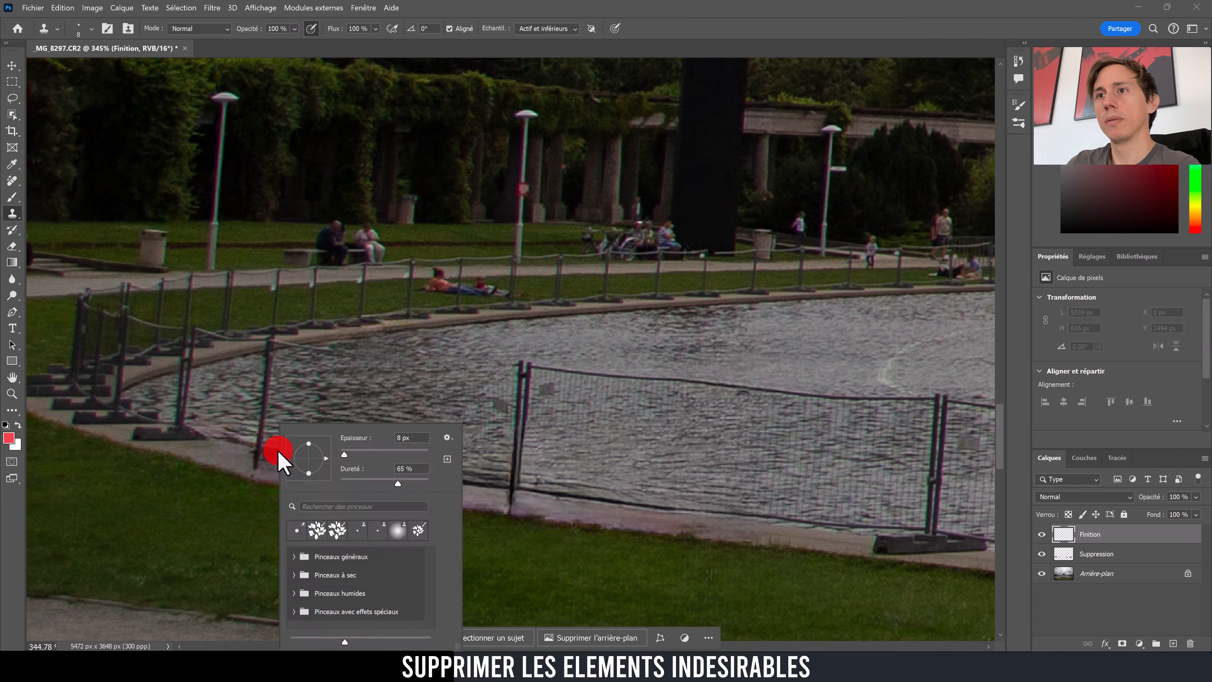
{"action": "key", "text": "super"}
{"action": "key", "text": "super"}
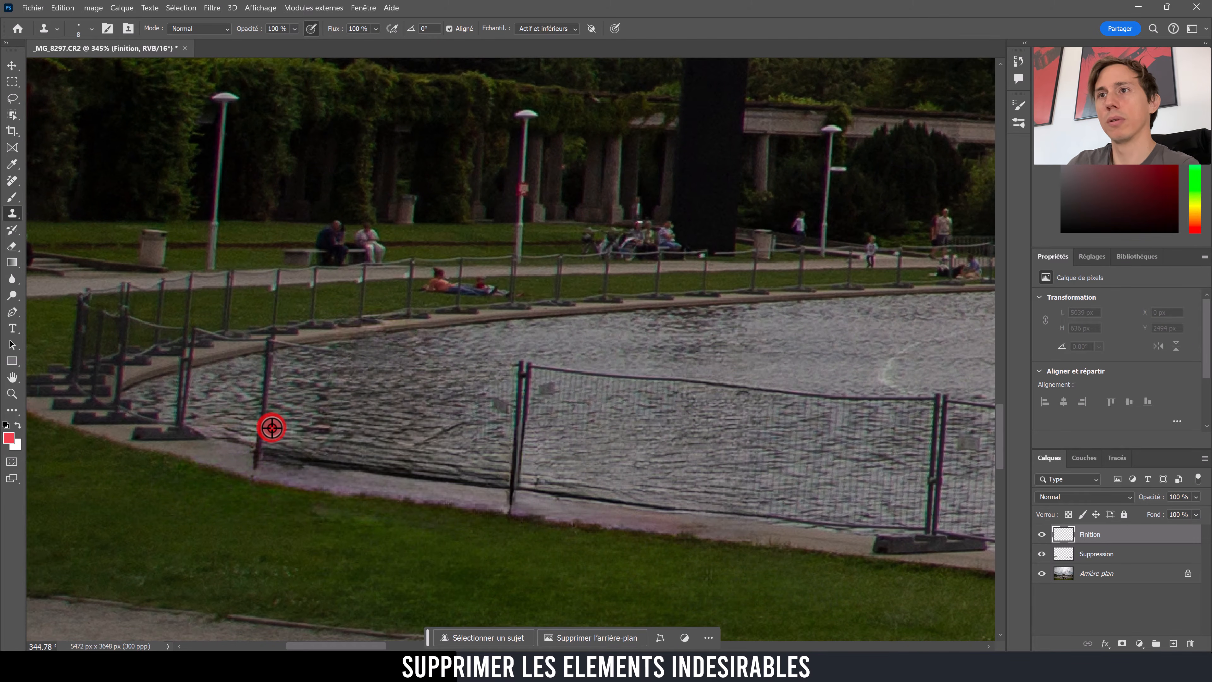
{"action": "left_click", "coordinate": [258, 468], "text": "alt"}
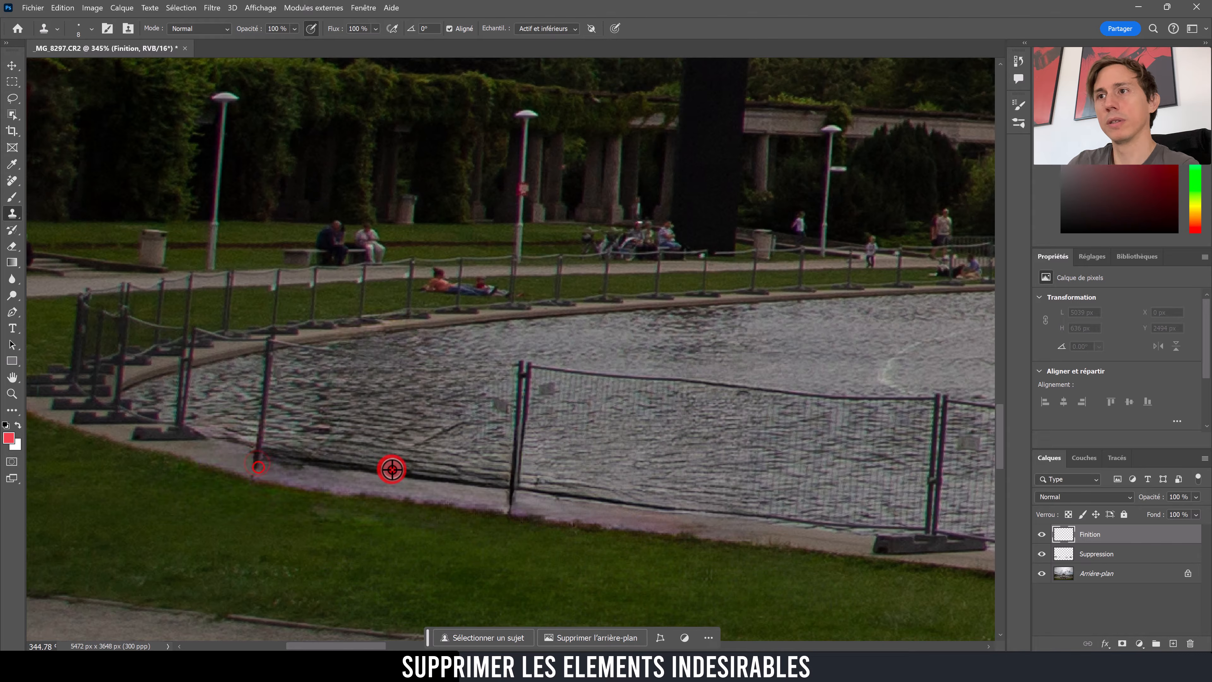
{"action": "left_click_drag", "start_coordinate": [384, 480], "coordinate": [390, 487]}
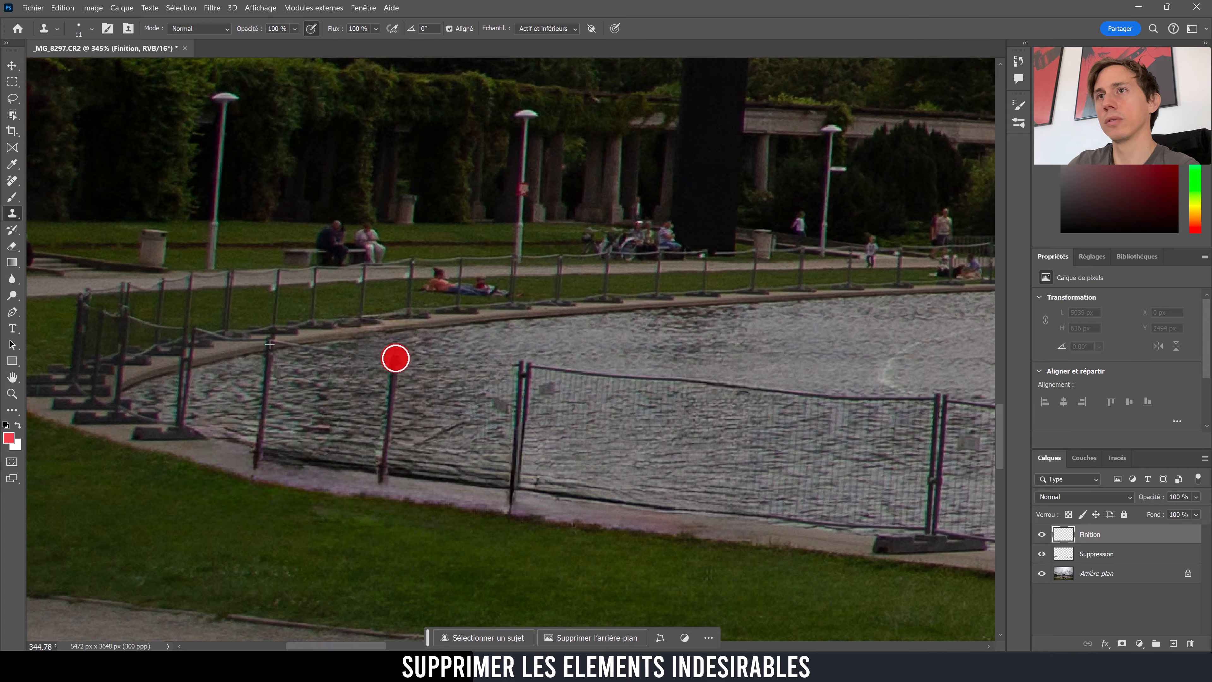
{"action": "left_click_drag", "start_coordinate": [395, 355], "coordinate": [401, 458]}
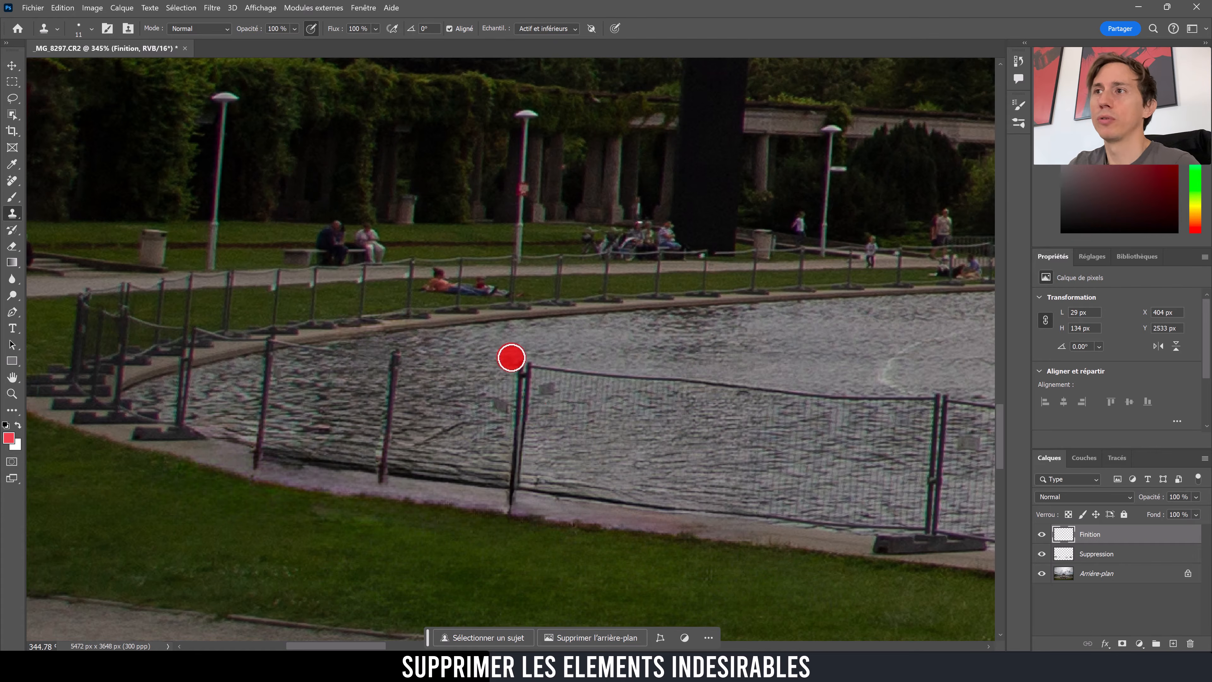
Step: Clone the fence's top rail from the panel beside the double post to bridge the gap between the cloned post and the double post
{"action": "key", "text": "z"}
{"action": "left_click_drag", "start_coordinate": [520, 416], "coordinate": [528, 464]}
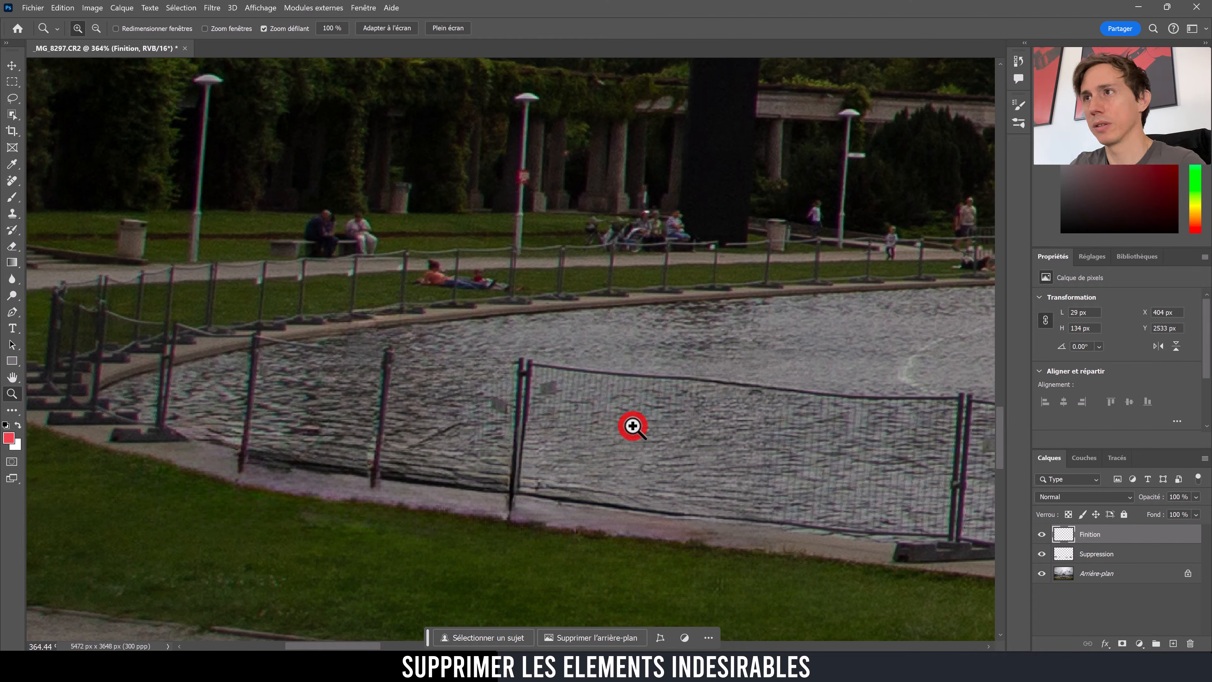
{"action": "key", "text": "s"}
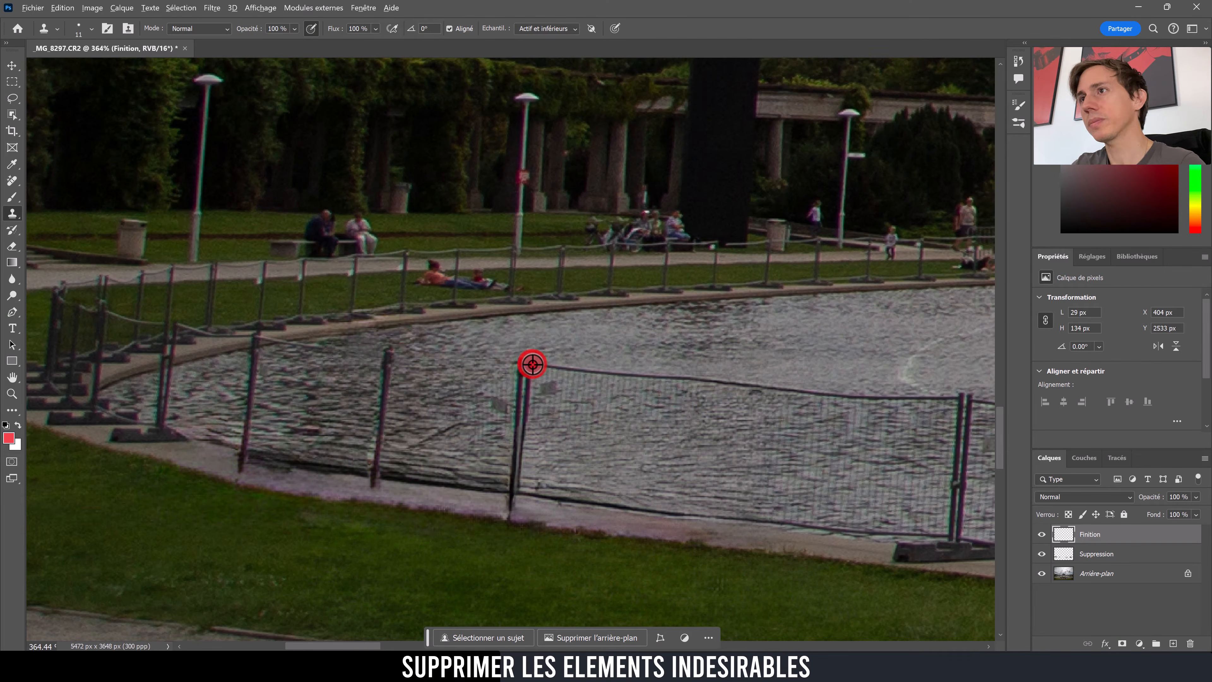
{"action": "left_click", "coordinate": [533, 365], "text": "alt"}
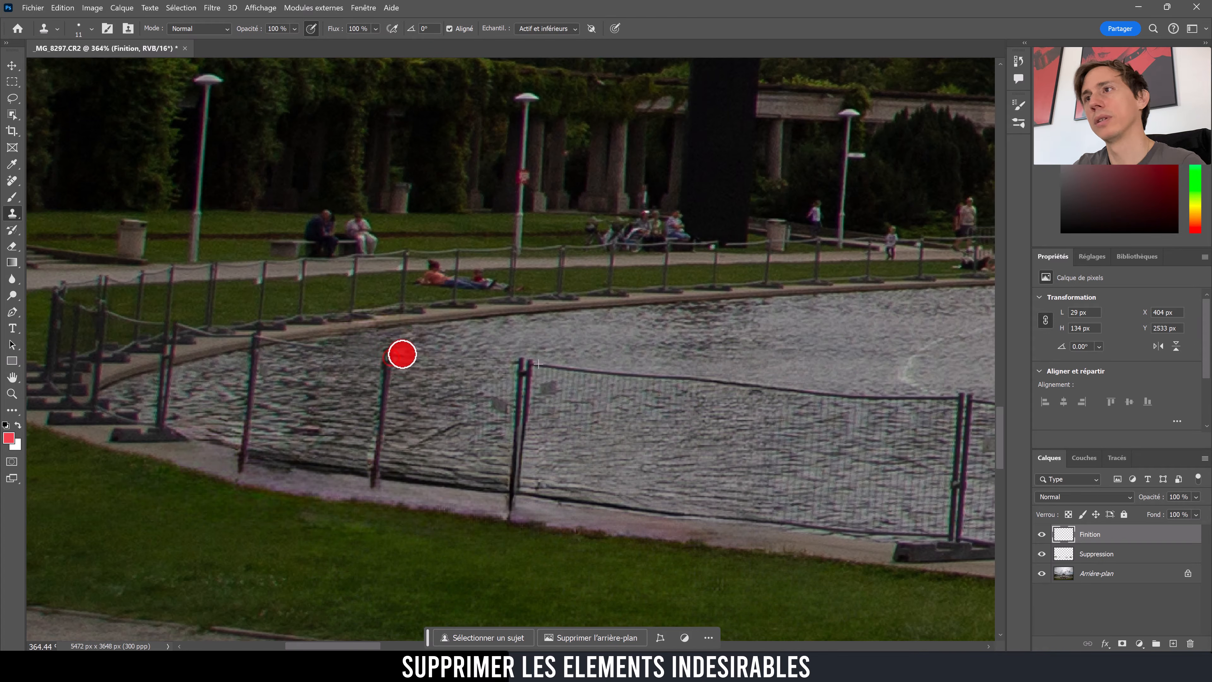
{"action": "left_click_drag", "start_coordinate": [401, 352], "coordinate": [405, 354]}
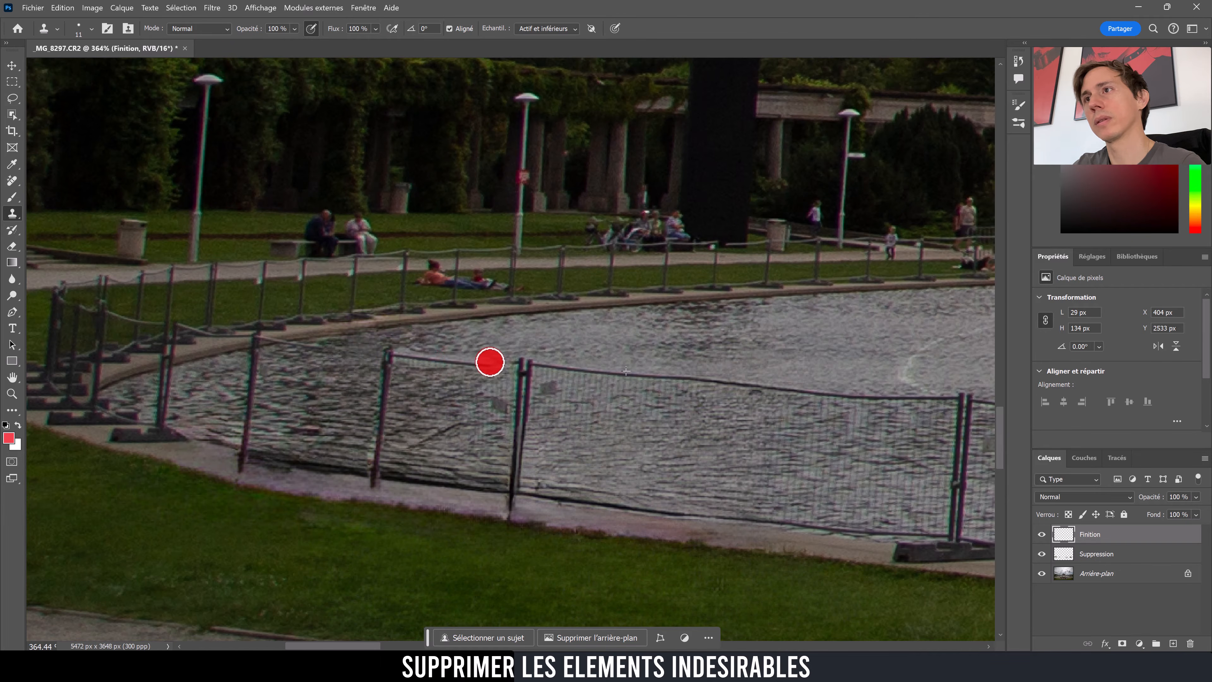
{"action": "mouse_move", "coordinate": [511, 359]}
{"action": "left_mouse_down"}
{"action": "mouse_move", "coordinate": [604, 336]}
{"action": "mouse_move", "coordinate": [638, 272]}
{"action": "mouse_move", "coordinate": [511, 363]}
{"action": "mouse_move", "coordinate": [347, 371]}
{"action": "mouse_move", "coordinate": [316, 344]}
{"action": "mouse_move", "coordinate": [191, 329]}
{"action": "mouse_move", "coordinate": [408, 365]}
{"action": "left_mouse_up"}
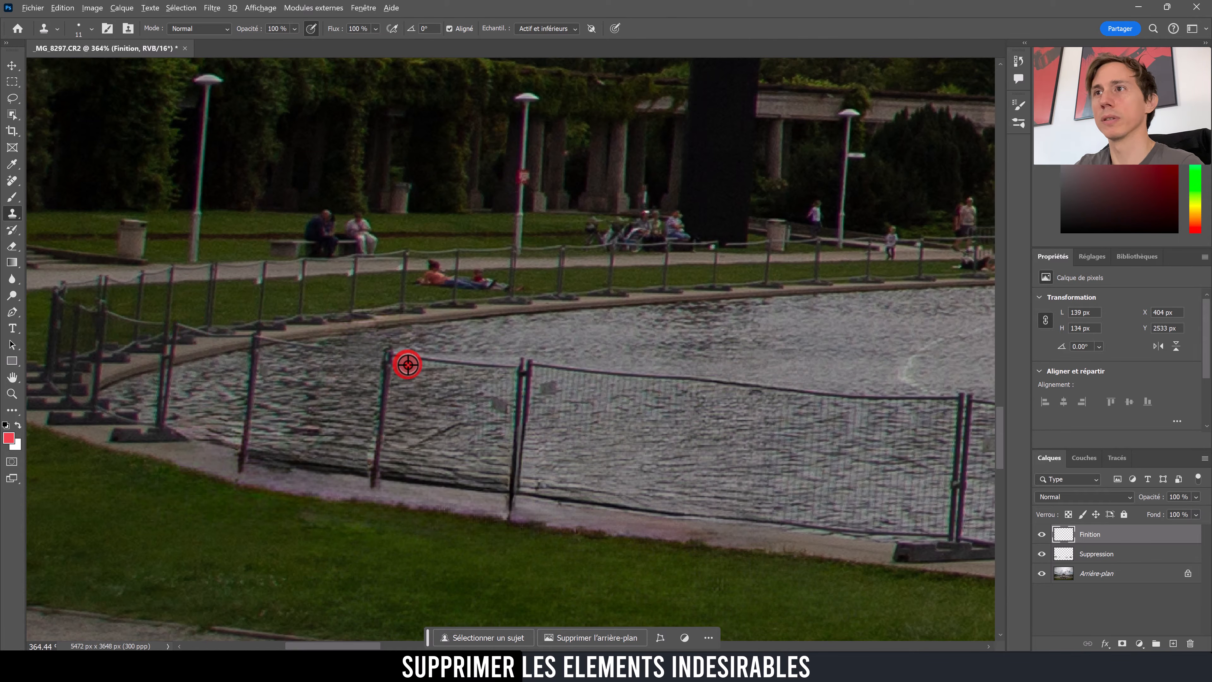
Step: Erase the excess cloned water around the new top rail on the Finition layer with a small eraser
{"action": "key", "text": "e"}
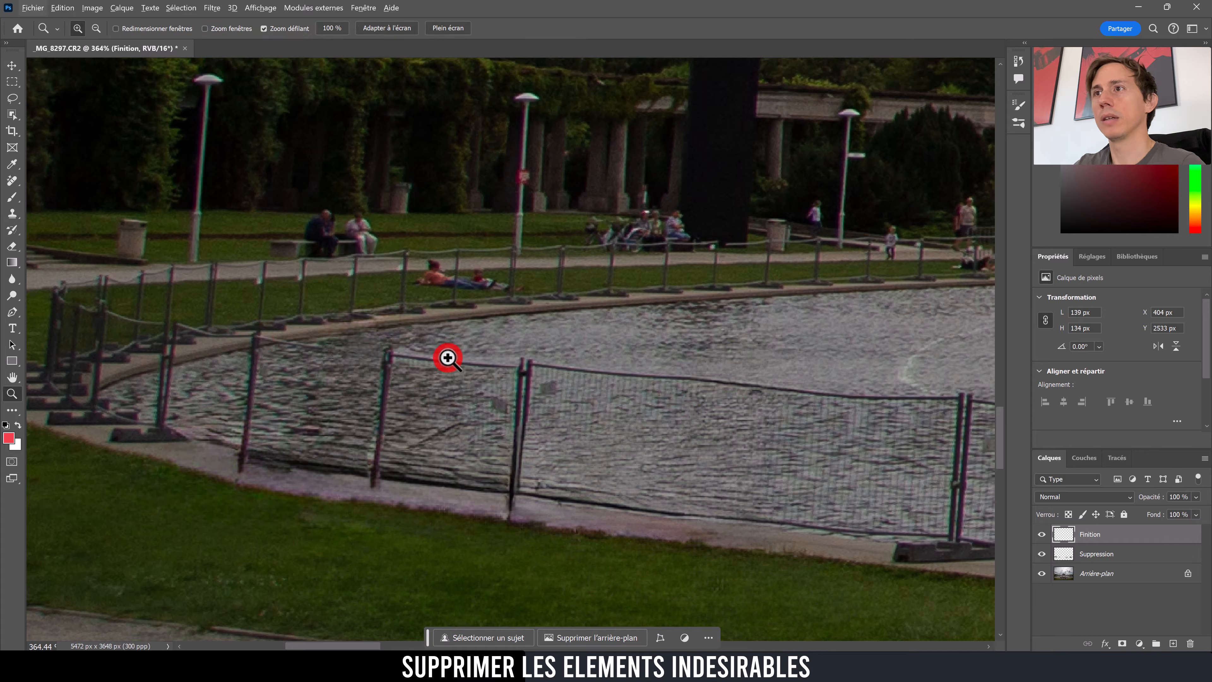
{"action": "scroll", "coordinate": [447, 355], "scroll_direction": "up", "scroll_amount": 5}
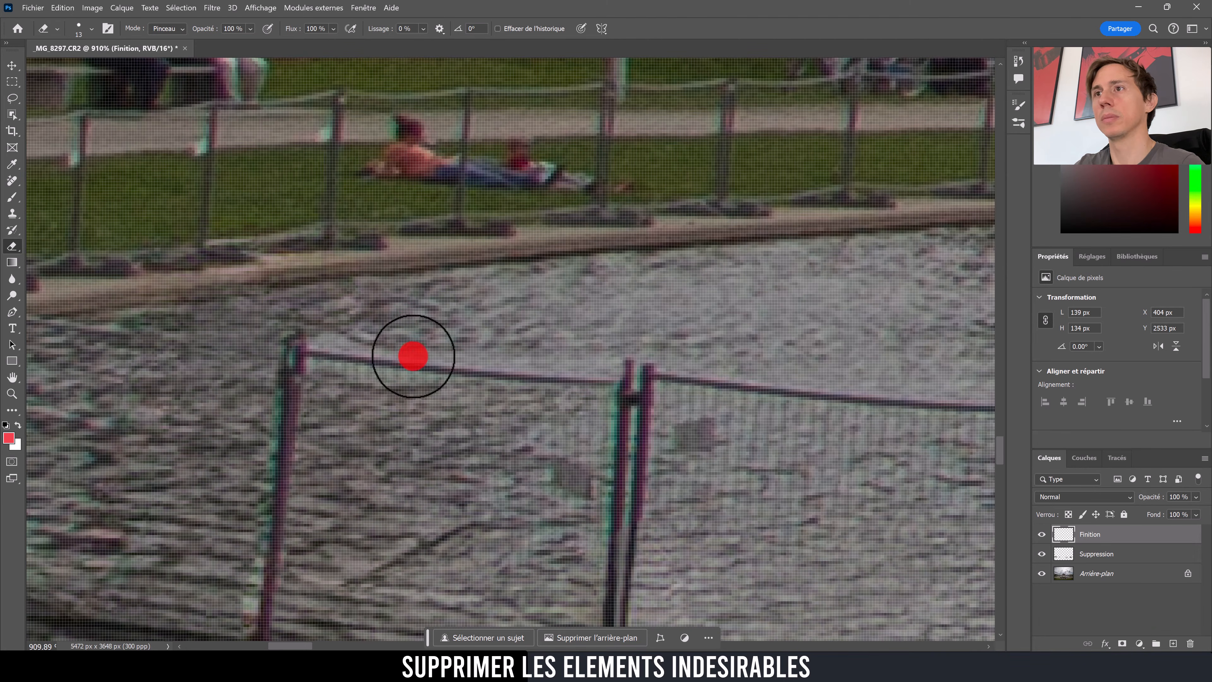
{"action": "key", "text": "z"}
{"action": "left_click_drag", "start_coordinate": [433, 335], "coordinate": [403, 339]}
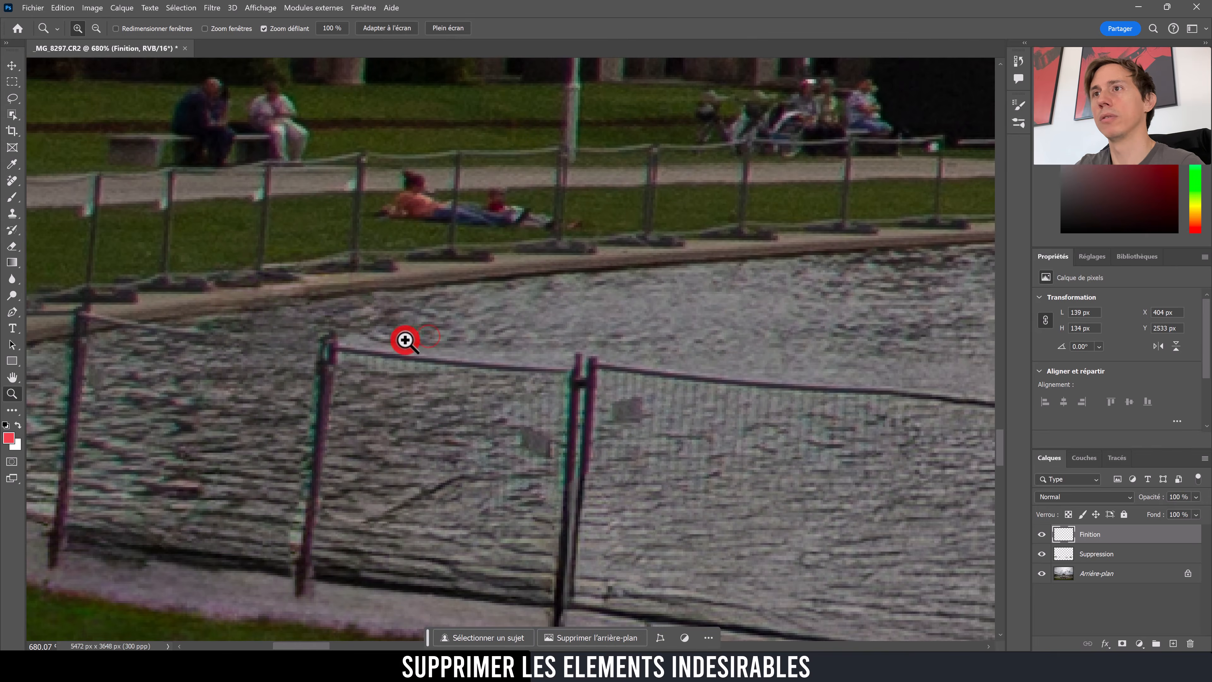
{"action": "key", "text": "e"}
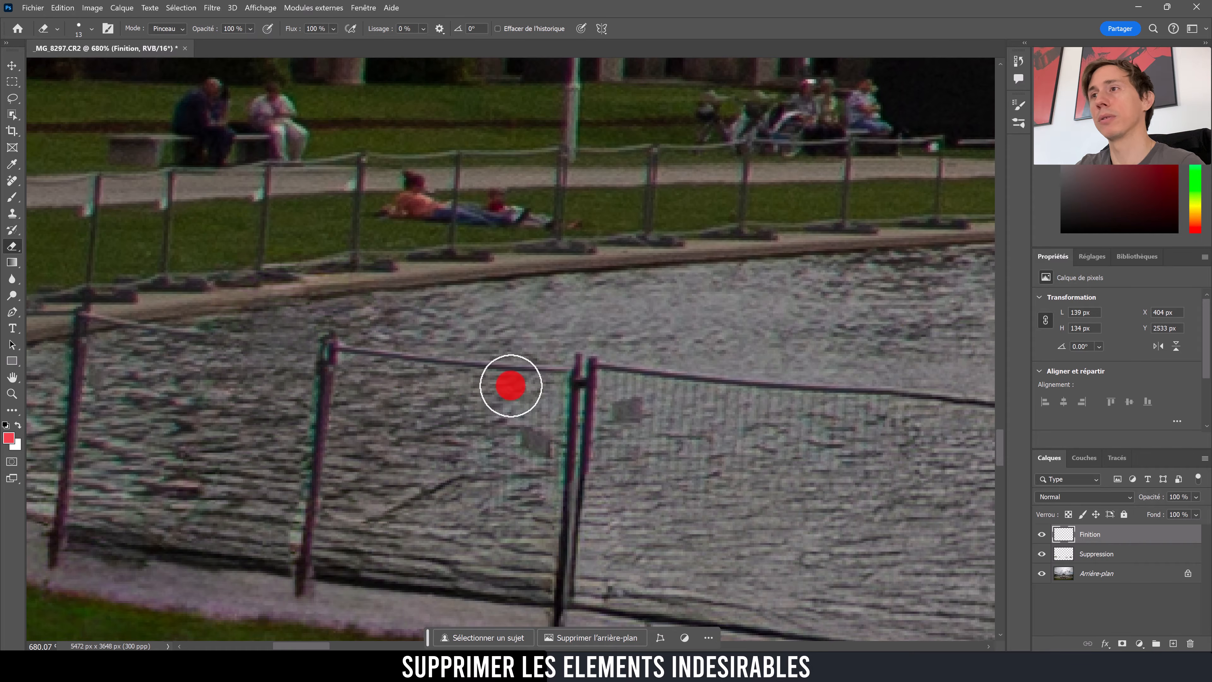
{"action": "mouse_move", "coordinate": [364, 375]}
{"action": "left_mouse_down"}
{"action": "mouse_move", "coordinate": [350, 376]}
{"action": "mouse_move", "coordinate": [350, 361]}
{"action": "left_mouse_up"}
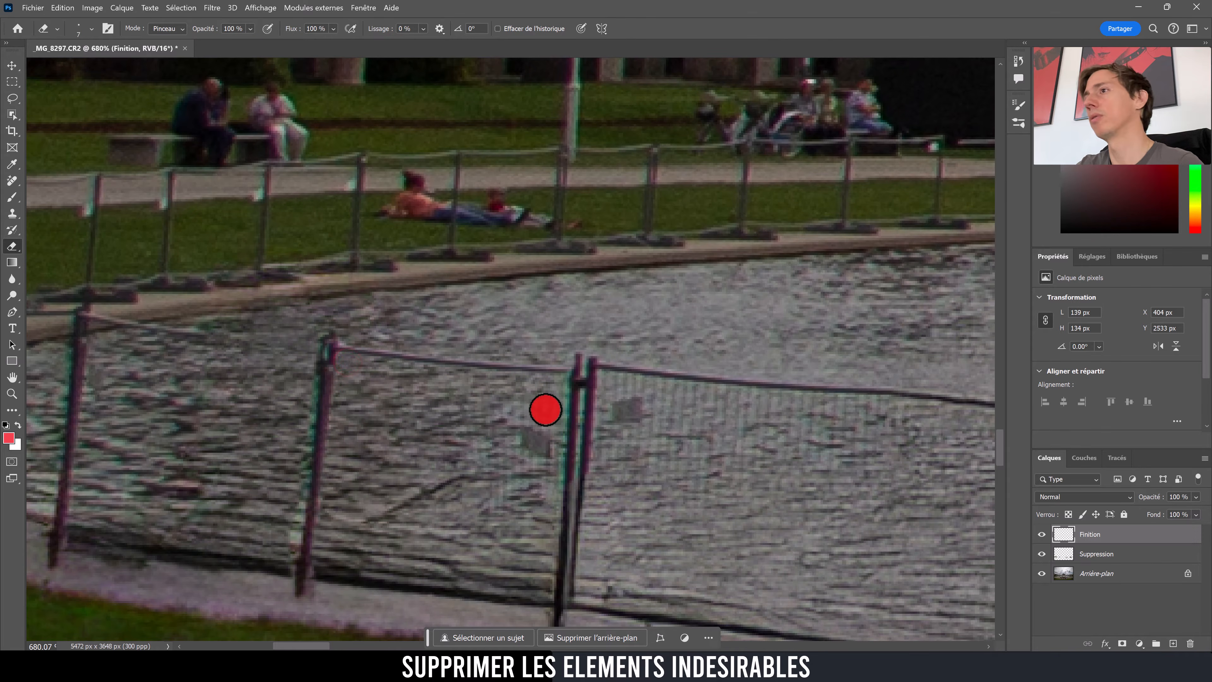
{"action": "key", "text": "s"}
{"action": "mouse_move", "coordinate": [194, 347]}
{"action": "left_mouse_down"}
{"action": "mouse_move", "coordinate": [343, 338]}
{"action": "mouse_move", "coordinate": [223, 328]}
{"action": "mouse_move", "coordinate": [360, 344]}
{"action": "mouse_move", "coordinate": [333, 341]}
{"action": "mouse_move", "coordinate": [387, 318]}
{"action": "left_mouse_up"}
{"action": "left_click", "coordinate": [308, 343], "text": "alt"}
{"action": "mouse_move", "coordinate": [358, 331]}
{"action": "left_mouse_down"}
{"action": "mouse_move", "coordinate": [230, 328]}
{"action": "mouse_move", "coordinate": [333, 351]}
{"action": "mouse_move", "coordinate": [497, 361]}
{"action": "mouse_move", "coordinate": [334, 350]}
{"action": "mouse_move", "coordinate": [393, 336]}
{"action": "mouse_move", "coordinate": [291, 330]}
{"action": "left_mouse_up"}
Step: Lasso the short top rail fragment attached to the original single fence post and paste a copy of it on a new layer
{"action": "key", "text": "l"}
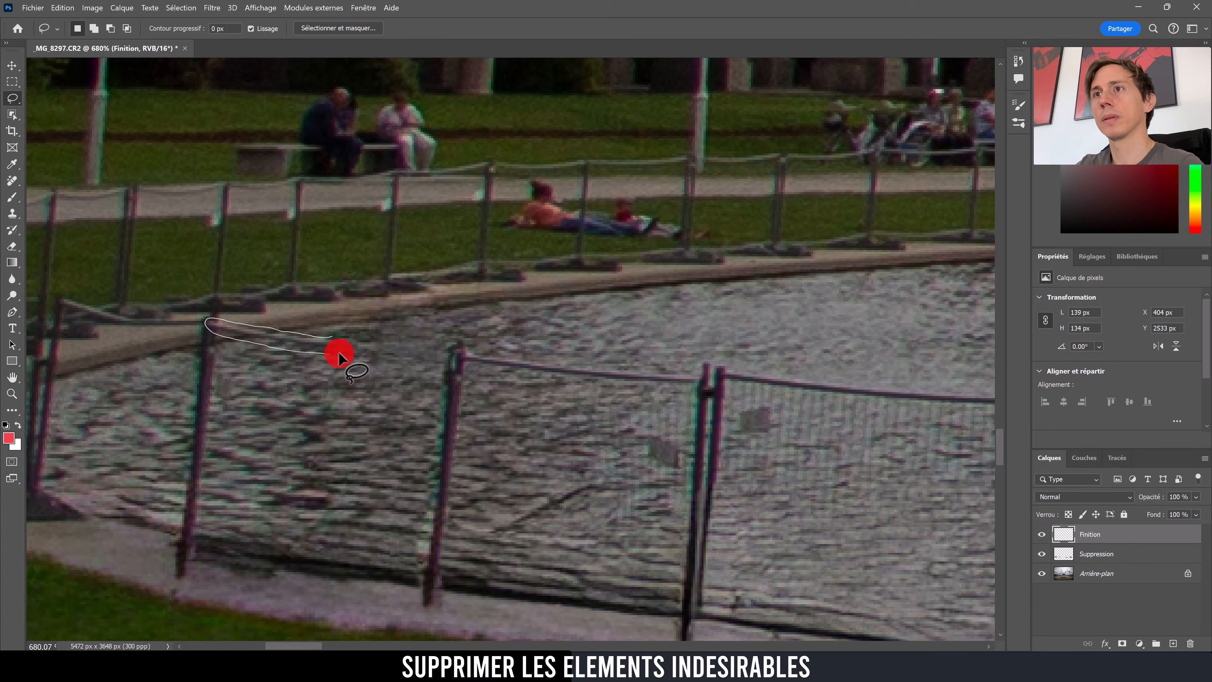
{"action": "left_click_drag", "start_coordinate": [328, 333], "coordinate": [329, 335]}
{"action": "left_click", "coordinate": [67, 8]}
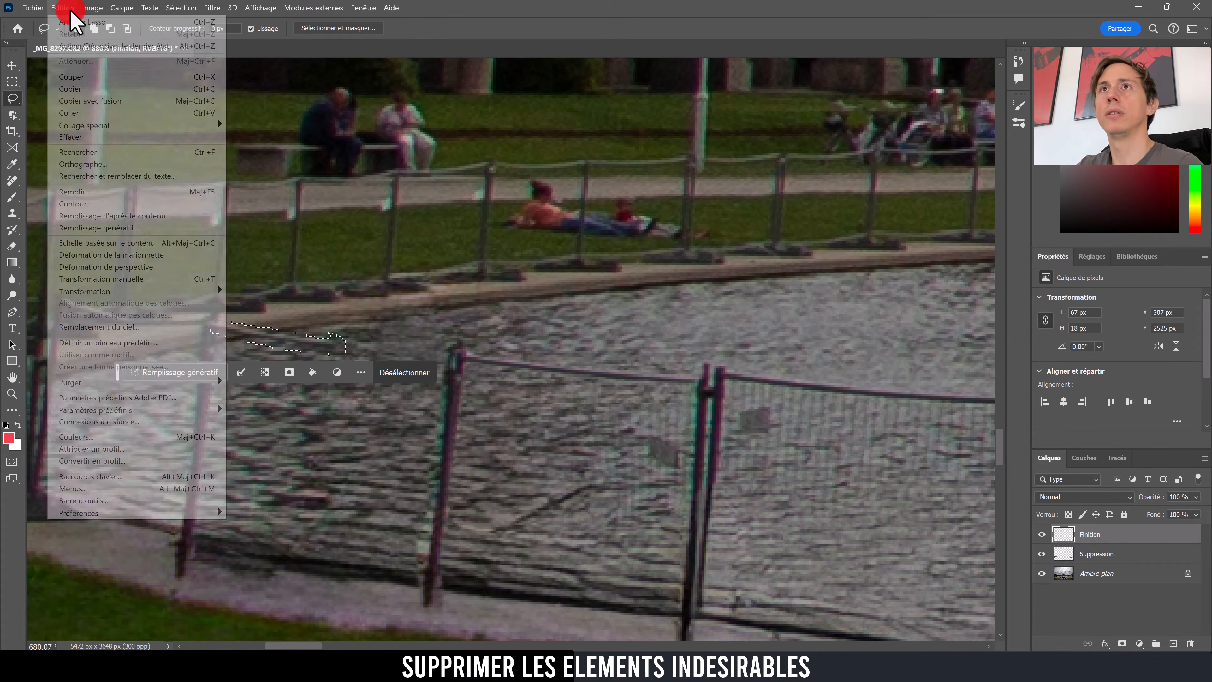
{"action": "left_click", "coordinate": [103, 113]}
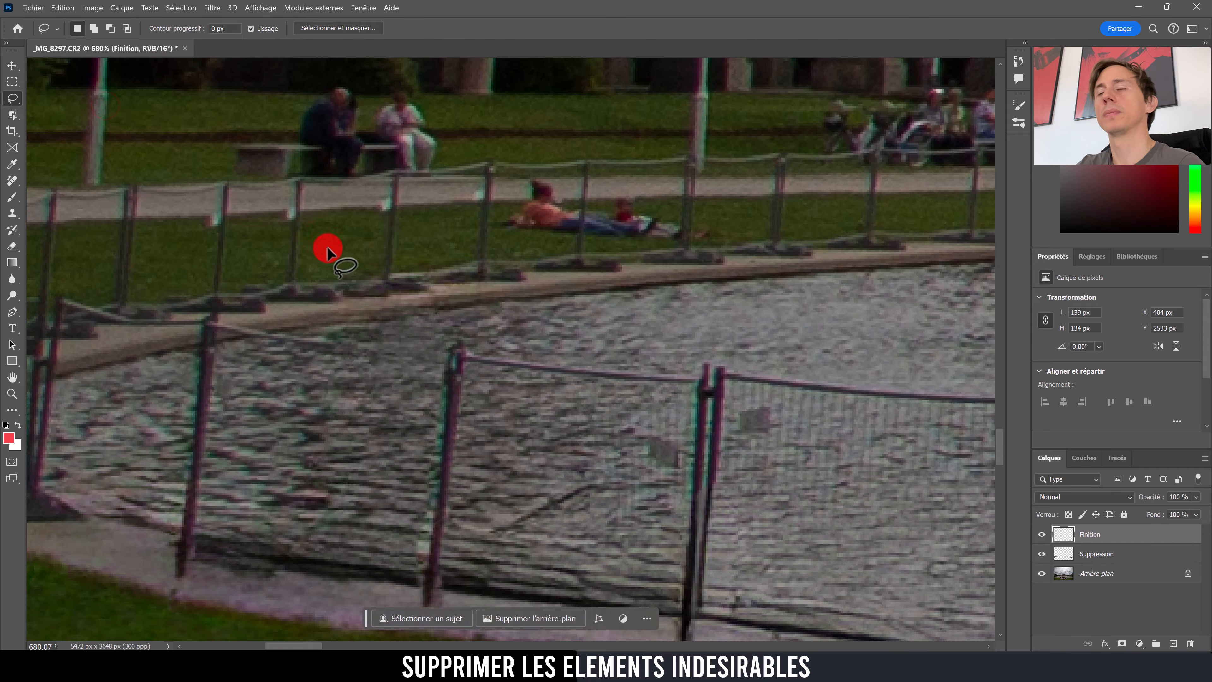
Step: Flip the rail copy horizontally, then move, rotate and stretch it to bridge the gap between the single post and the cloned post
{"action": "left_click", "coordinate": [63, 7]}
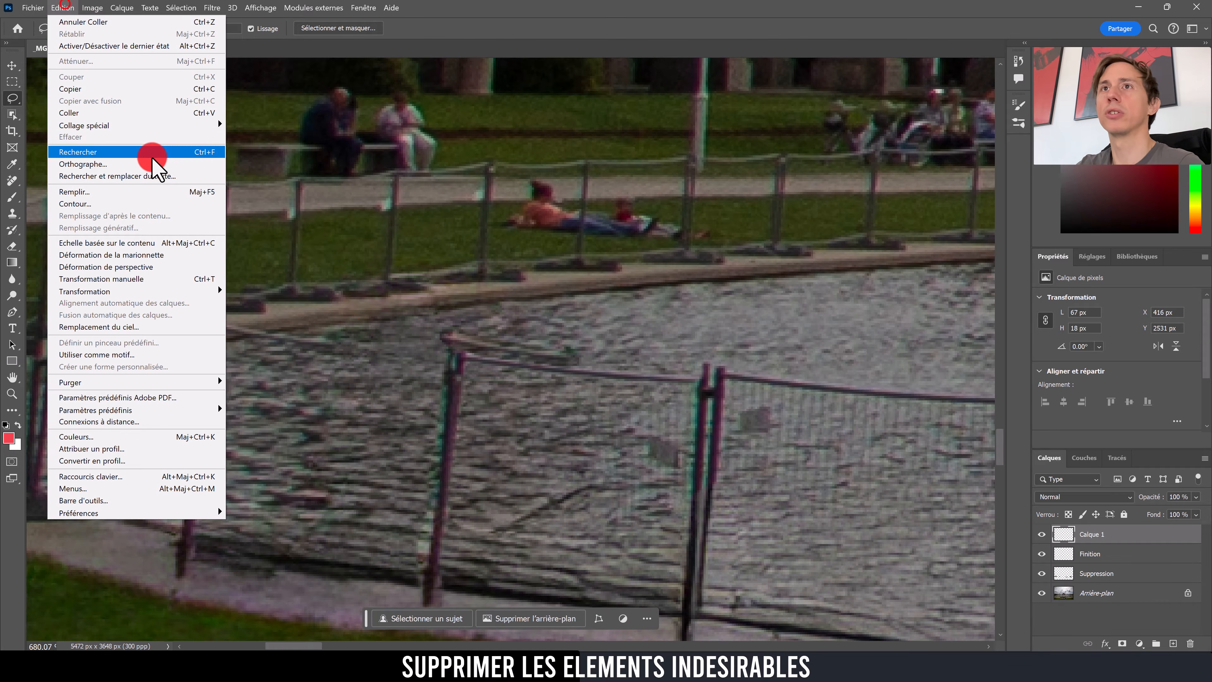
{"action": "left_click", "coordinate": [173, 291]}
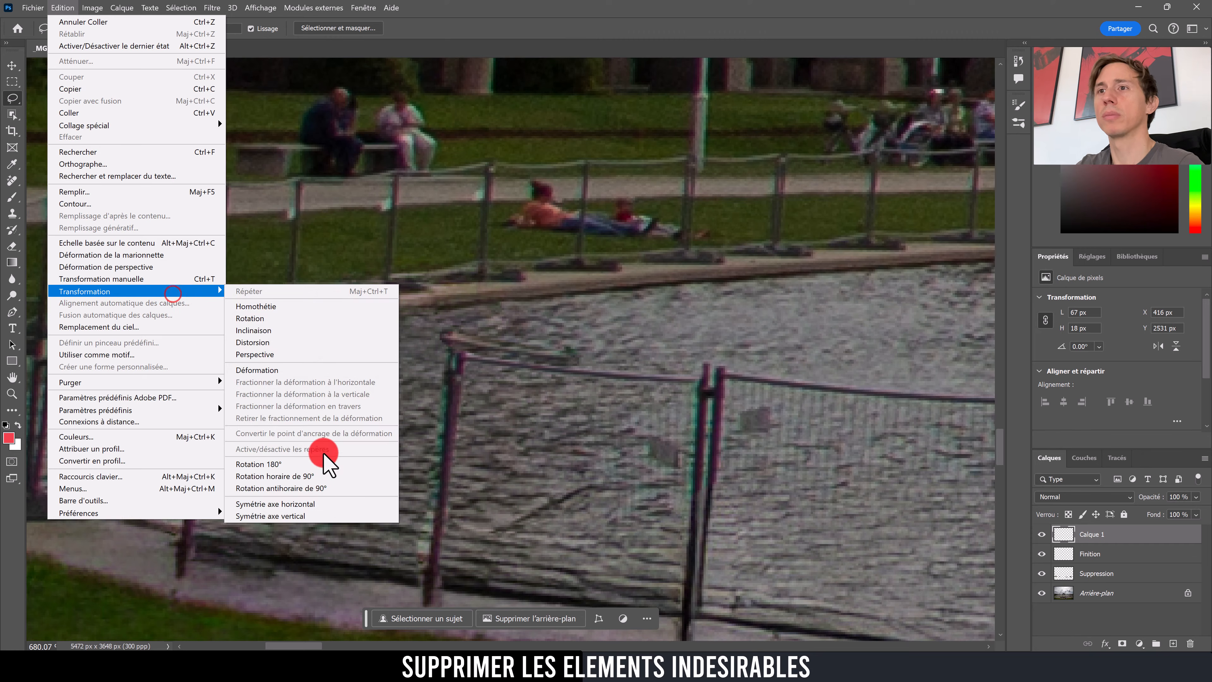
{"action": "left_click", "coordinate": [322, 499]}
{"action": "key", "text": "ctrl+t"}
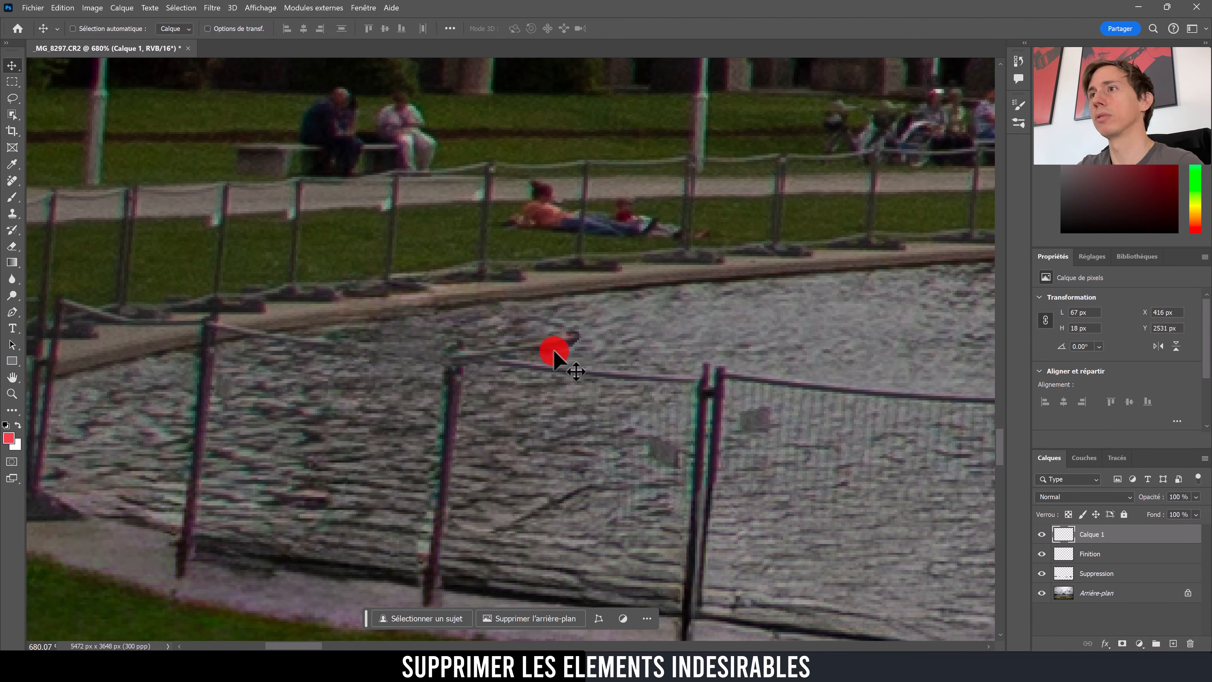
{"action": "left_click_drag", "start_coordinate": [549, 349], "coordinate": [419, 355]}
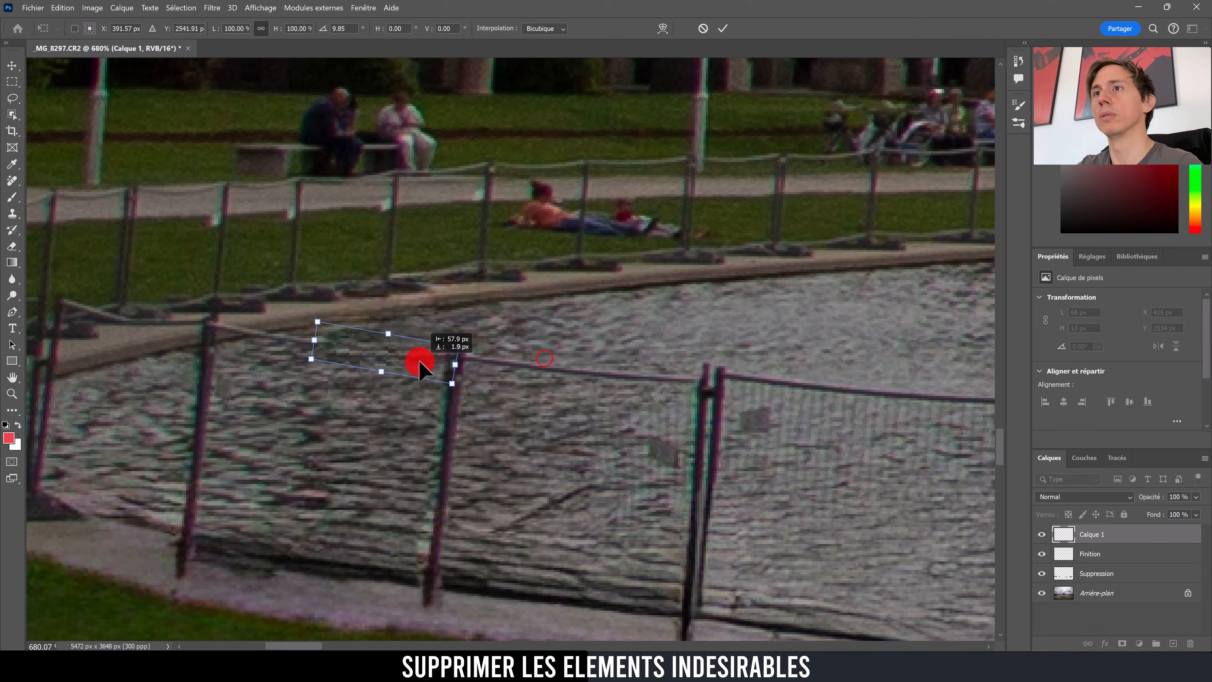
{"action": "left_click_drag", "start_coordinate": [486, 306], "coordinate": [495, 332]}
{"action": "left_click_drag", "start_coordinate": [421, 363], "coordinate": [459, 348]}
{"action": "left_click_drag", "start_coordinate": [387, 325], "coordinate": [389, 349]}
{"action": "left_click_drag", "start_coordinate": [465, 353], "coordinate": [463, 348]}
{"action": "key", "text": "Return"}
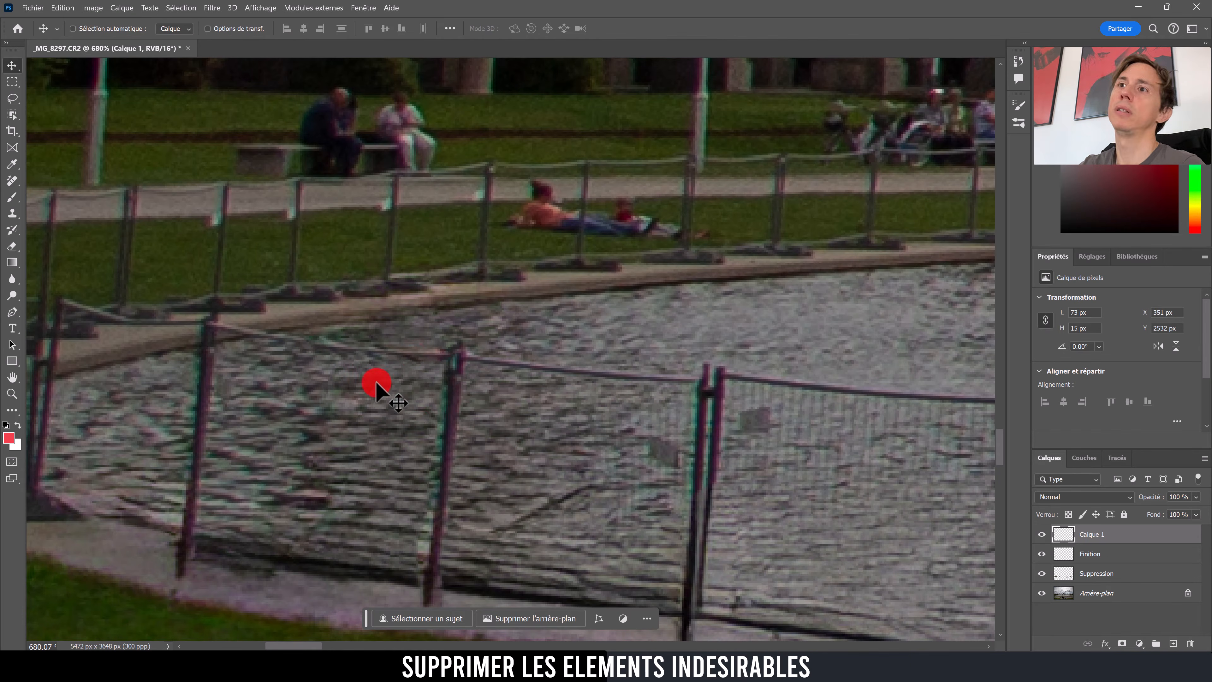
Step: Erase the excess water along the pasted rail with the small eraser
{"action": "key", "text": "e"}
{"action": "left_click_drag", "start_coordinate": [321, 330], "coordinate": [302, 348]}
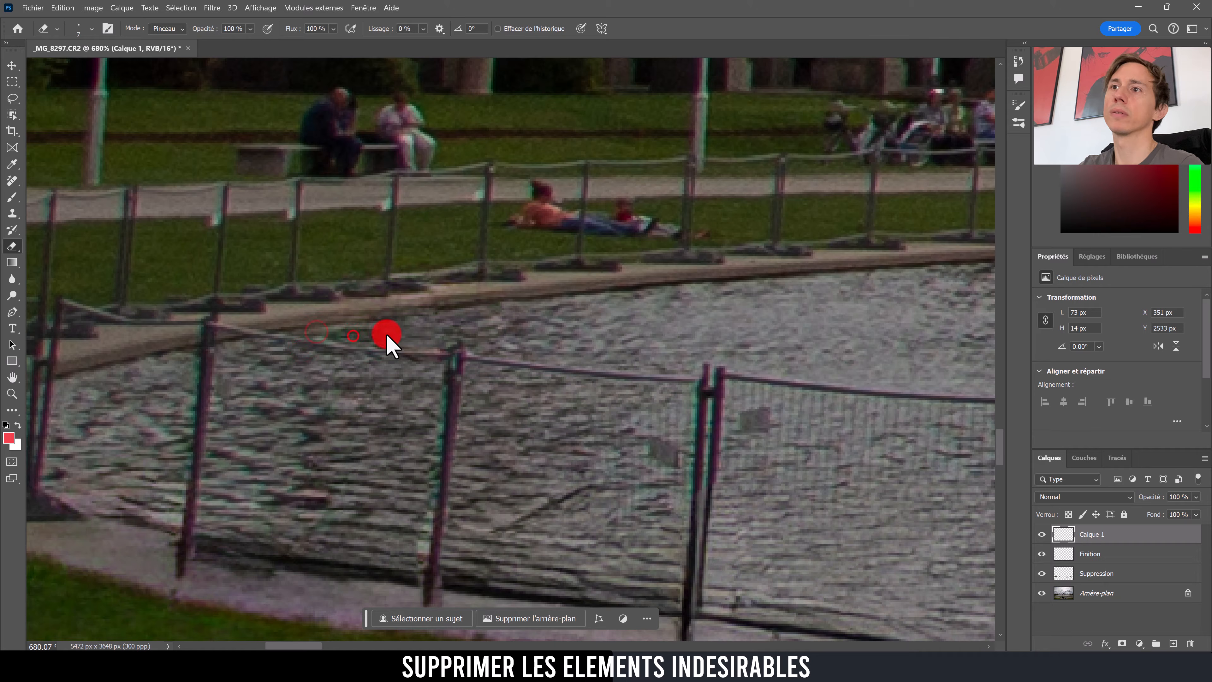
{"action": "left_click_drag", "start_coordinate": [397, 340], "coordinate": [450, 340]}
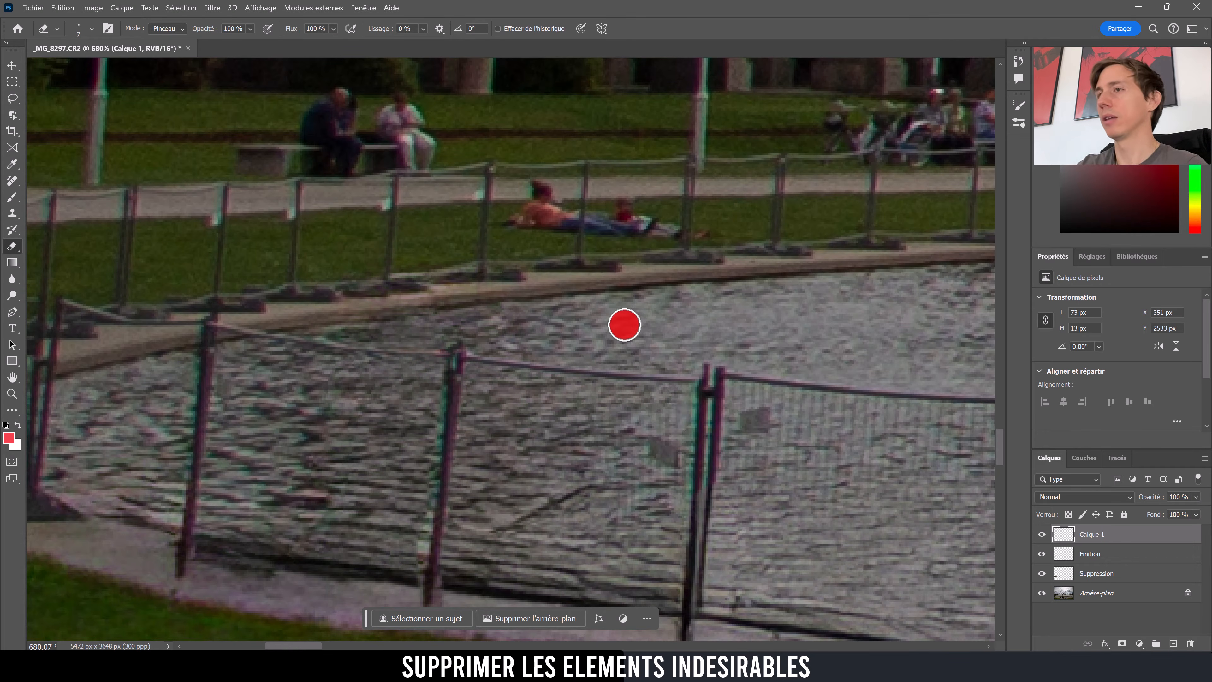
Step: Compare the retouched photo with the original by fitting it on screen and hiding all layers above the background
{"action": "key", "text": "v"}
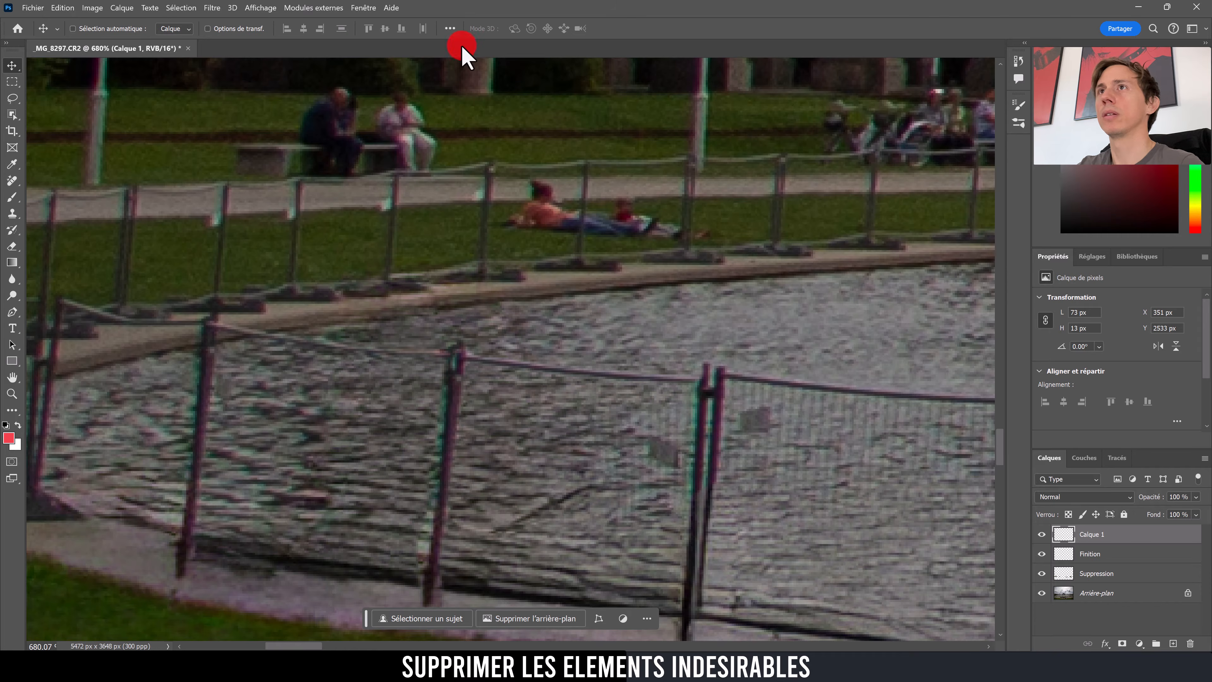
{"action": "left_click", "coordinate": [363, 8]}
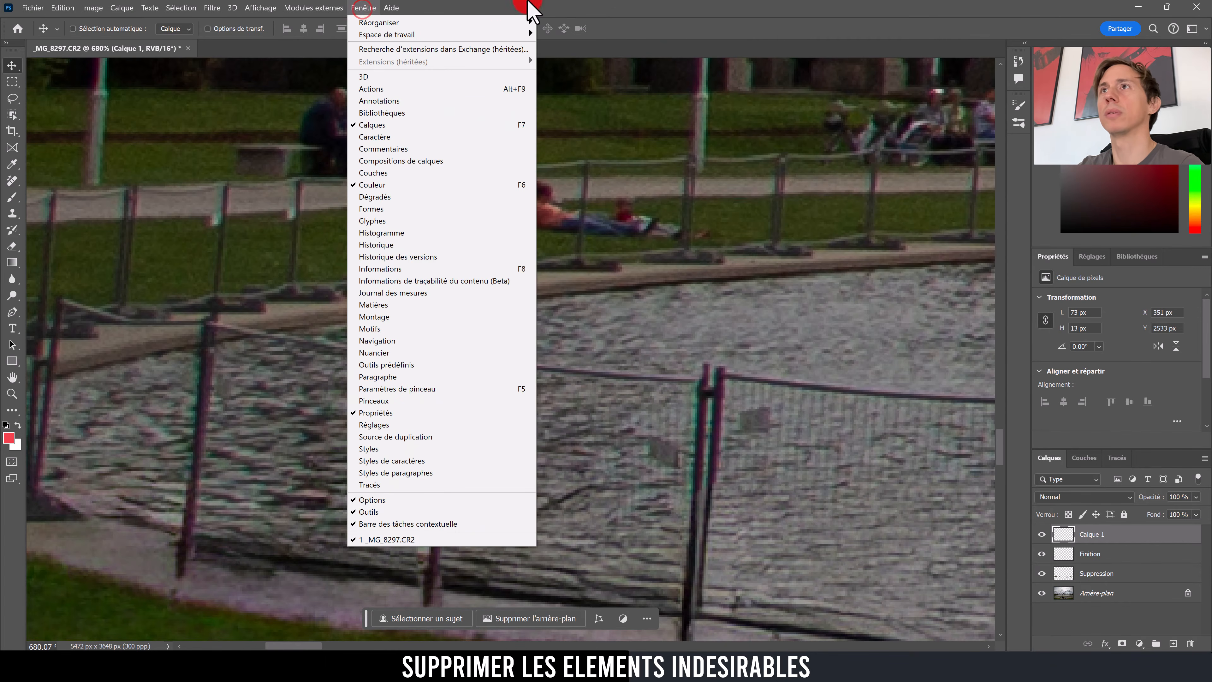
{"action": "key", "text": "Escape"}
{"action": "key", "text": "z"}
{"action": "left_click", "coordinate": [400, 28]}
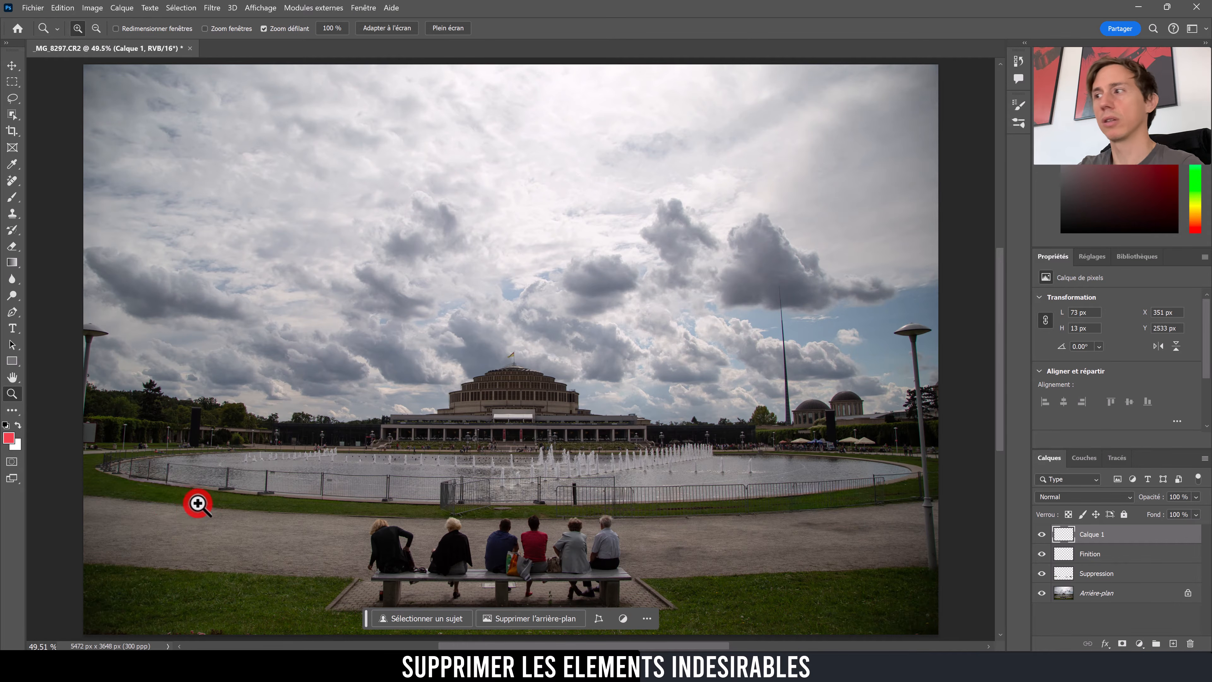
{"action": "left_click_drag", "start_coordinate": [1043, 573], "coordinate": [1040, 534]}
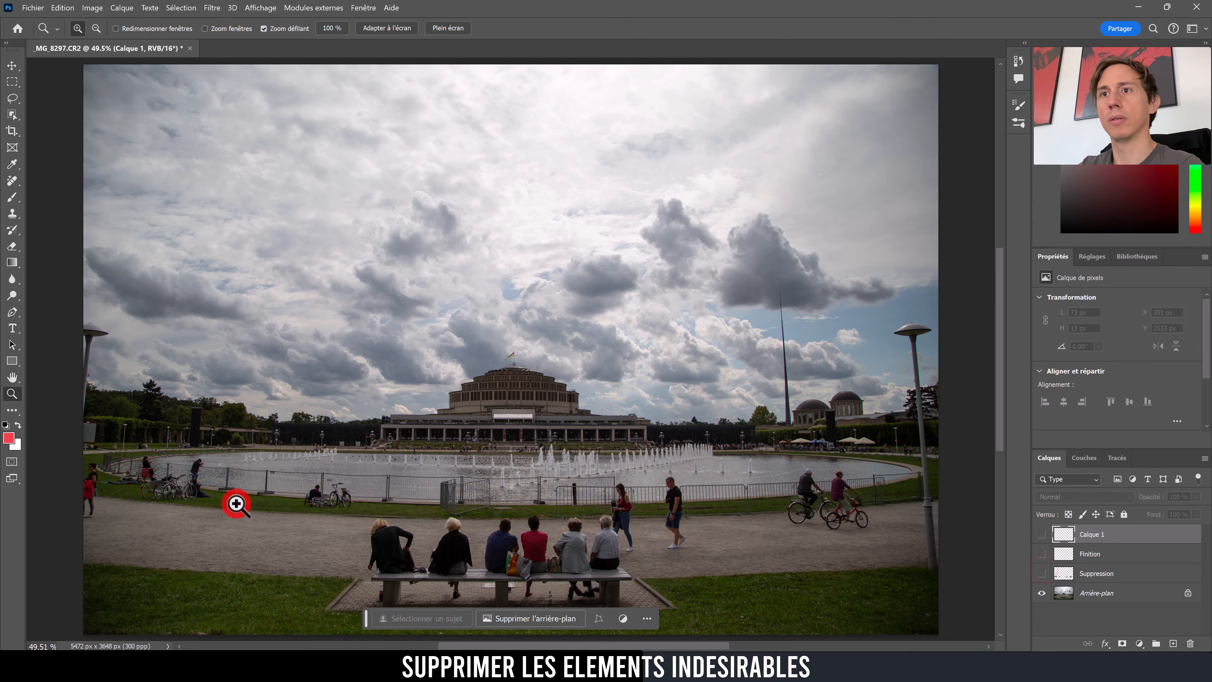
{"action": "left_click_drag", "start_coordinate": [186, 475], "coordinate": [205, 476]}
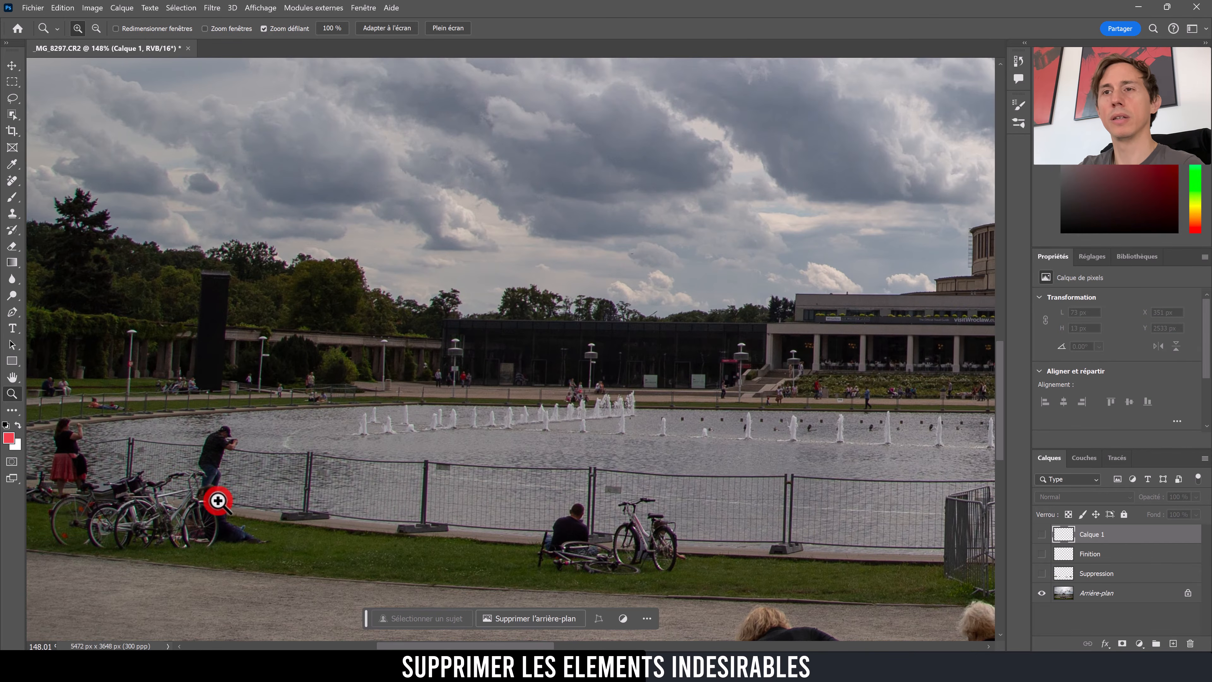
Step: Show the retouching layers again and merge the pasted rail layer down into Finition
{"action": "left_click_drag", "start_coordinate": [1042, 535], "coordinate": [1041, 575]}
{"action": "left_click", "coordinate": [1065, 537]}
{"action": "key", "text": "Delete"}
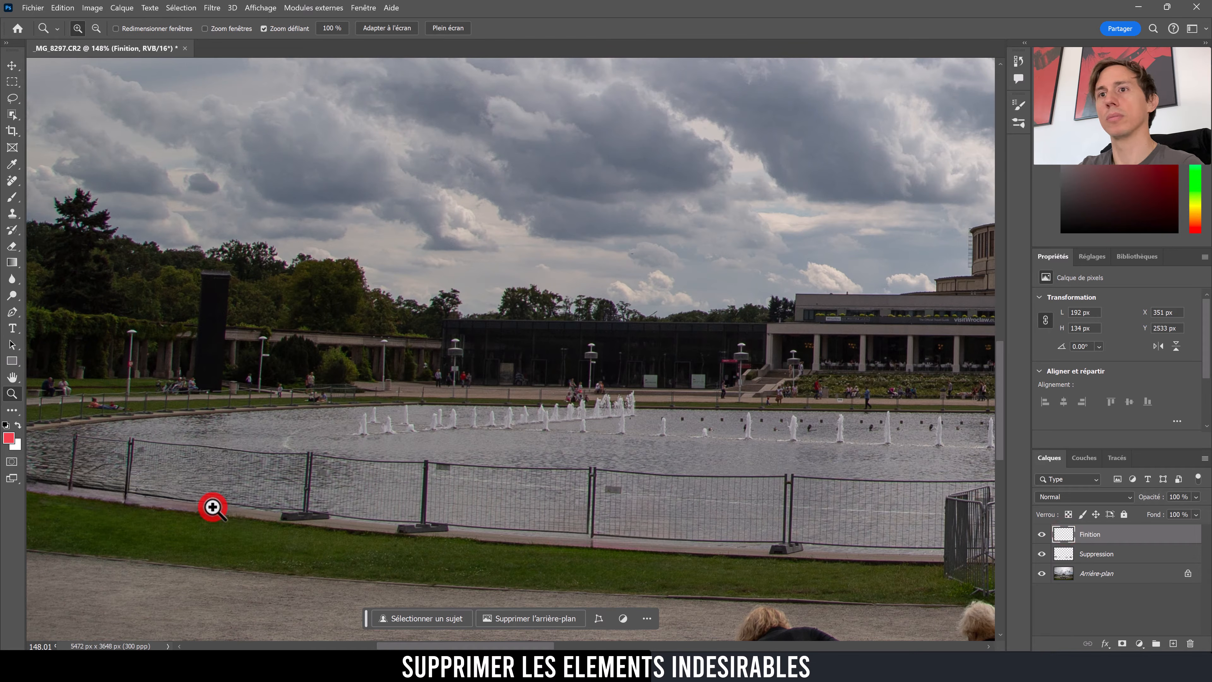
Step: Lasso the nearest intact double fence post with its base, copy it merged and paste it on a new layer
{"action": "left_click_drag", "start_coordinate": [168, 486], "coordinate": [303, 475]}
{"action": "key", "text": "s"}
{"action": "key", "text": "s"}
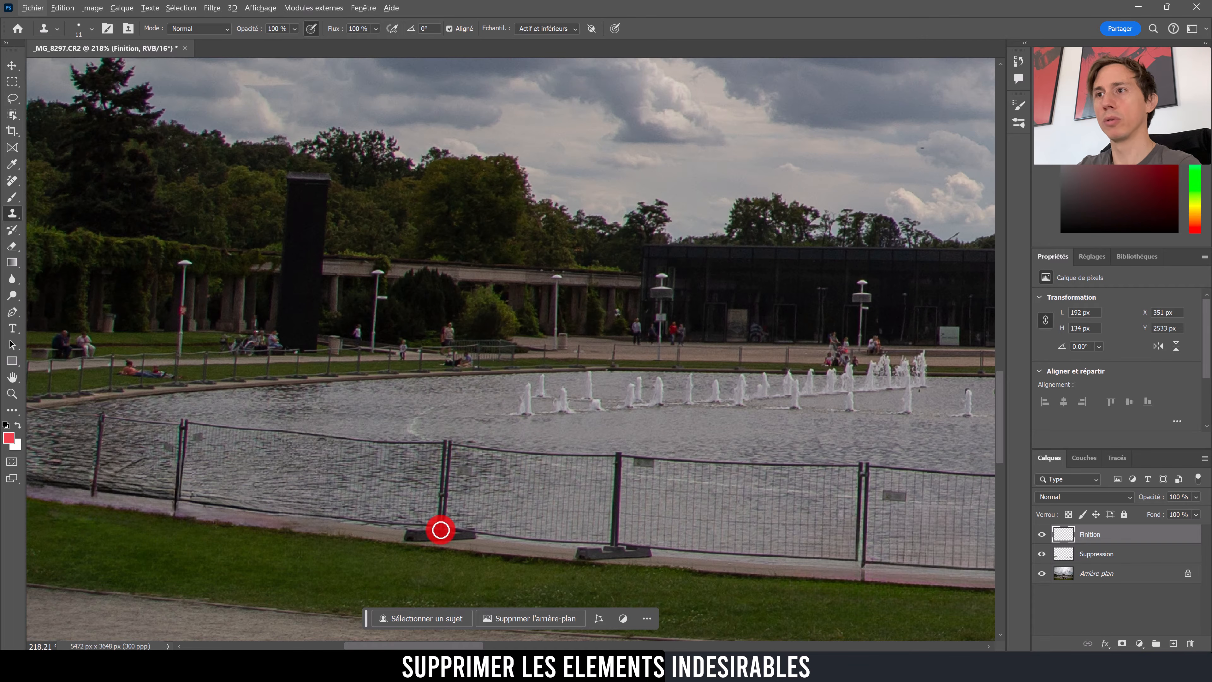
{"action": "left_click_drag", "start_coordinate": [307, 496], "coordinate": [433, 507]}
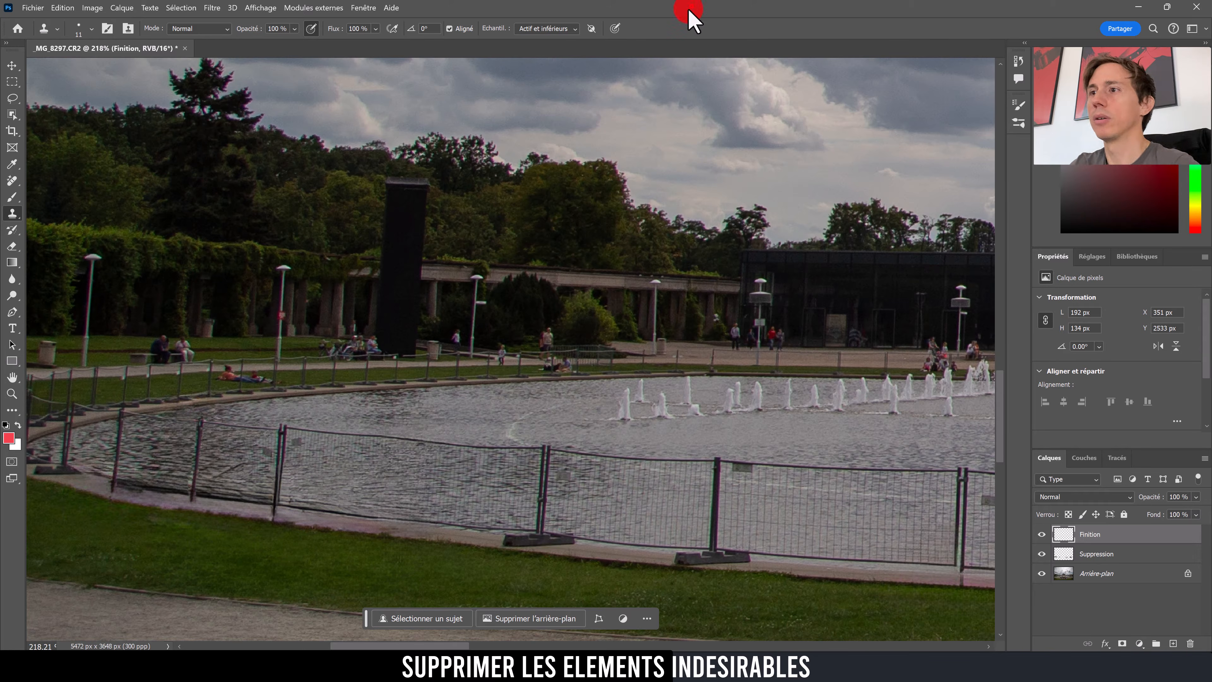
{"action": "left_click", "coordinate": [12, 97]}
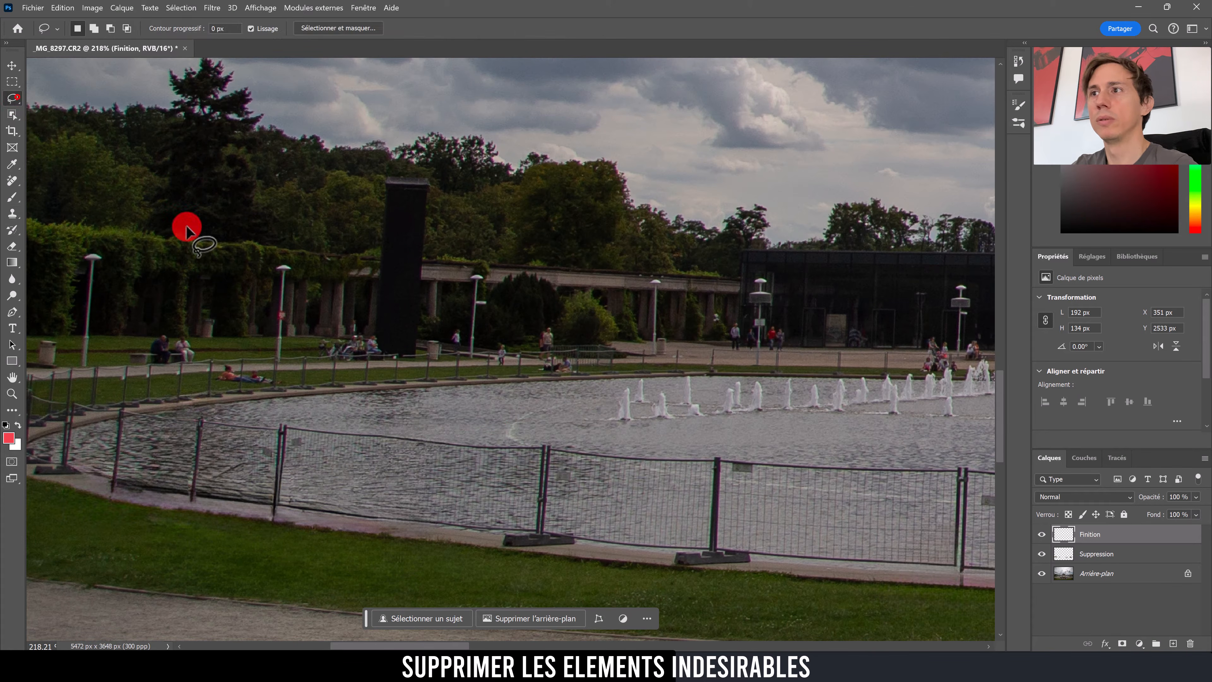
{"action": "left_click_drag", "start_coordinate": [552, 482], "coordinate": [551, 463]}
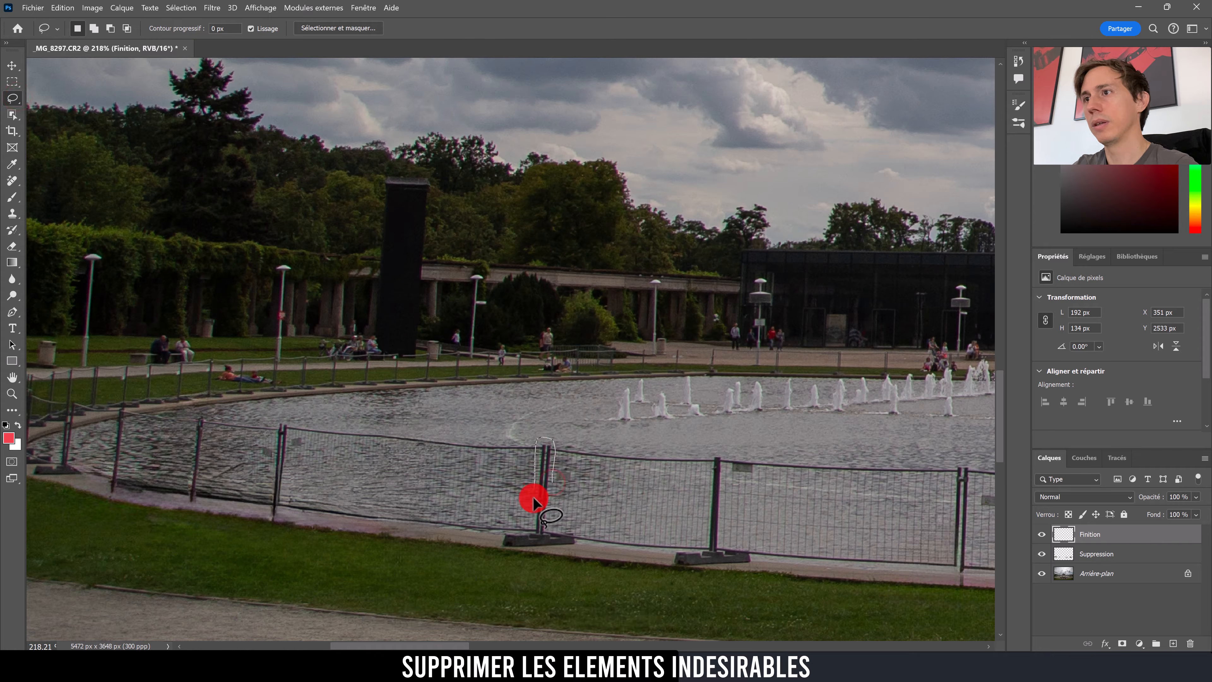
{"action": "left_click_drag", "start_coordinate": [493, 544], "coordinate": [527, 550]}
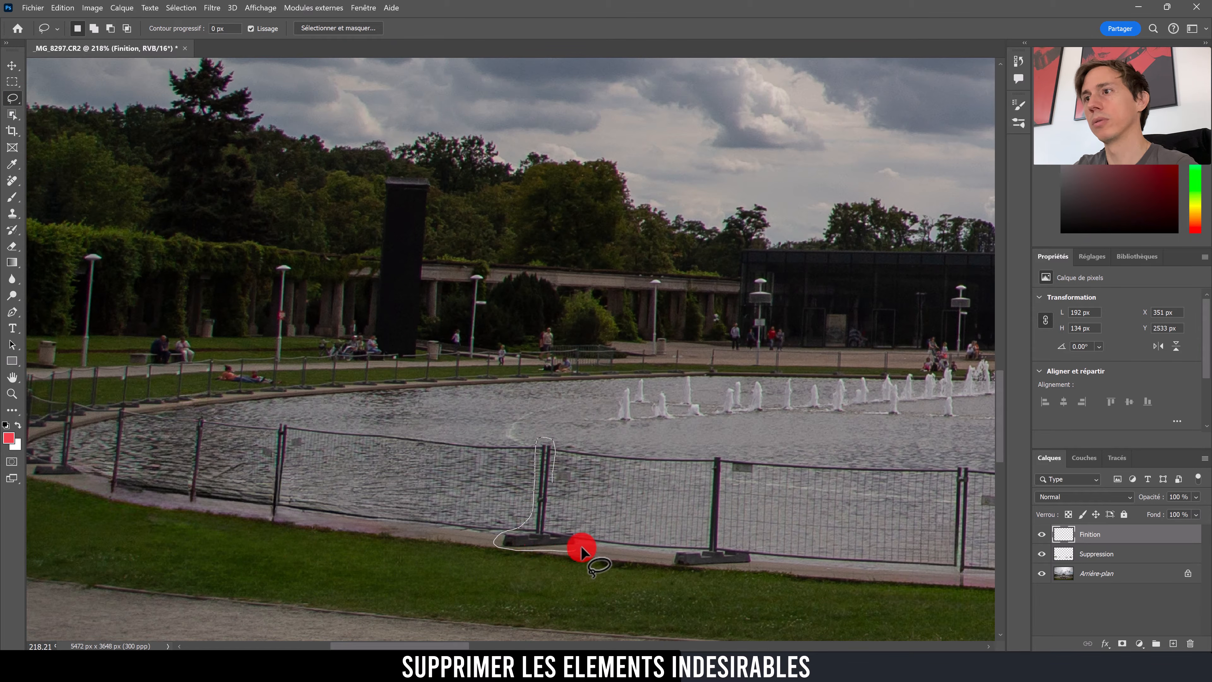
{"action": "left_click_drag", "start_coordinate": [551, 495], "coordinate": [562, 479]}
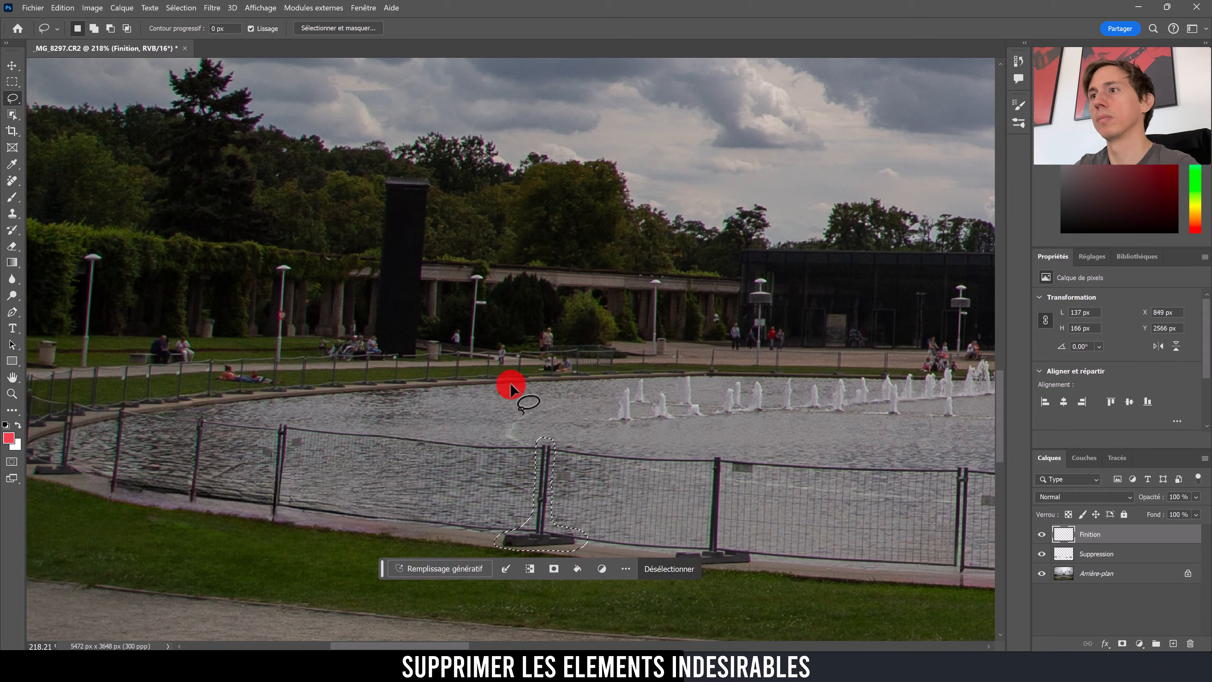
{"action": "left_click", "coordinate": [62, 7]}
{"action": "left_click", "coordinate": [117, 100]}
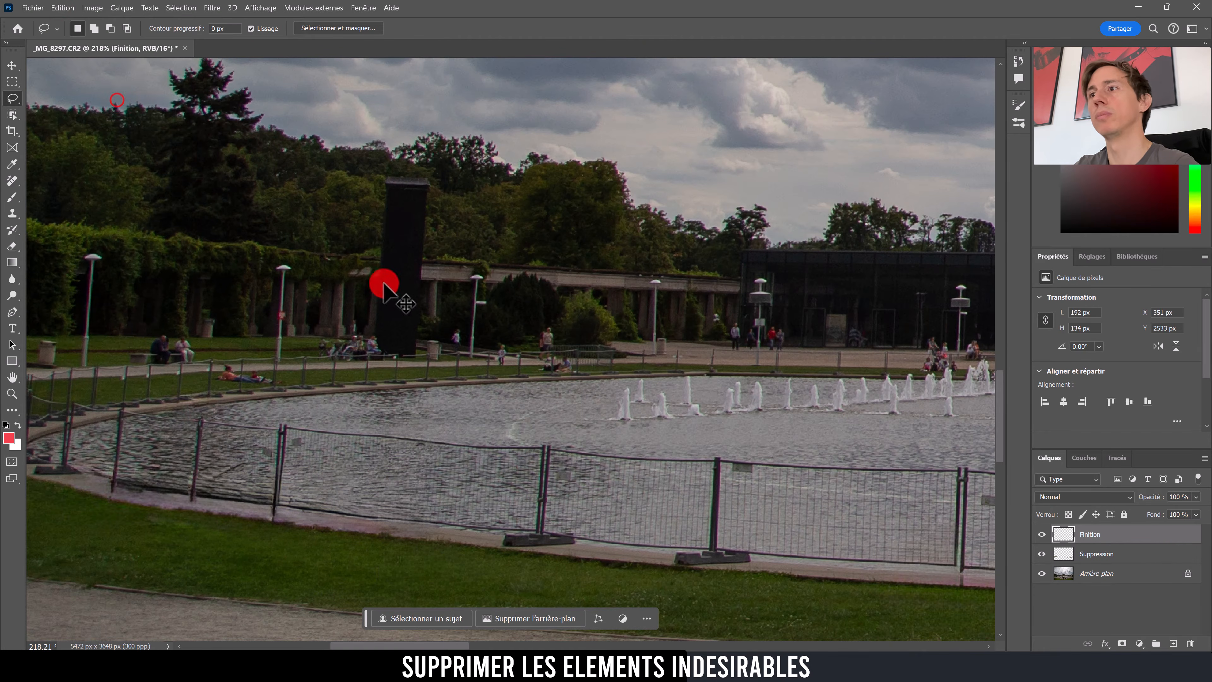
{"action": "key", "text": "ctrl+v"}
Step: Move the pasted double post to the left into the baseless stretch of fence and scale it down to about 128 × 154 px
{"action": "key", "text": "v"}
{"action": "left_click_drag", "start_coordinate": [513, 392], "coordinate": [398, 501]}
{"action": "key", "text": "ctrl+t"}
{"action": "left_click_drag", "start_coordinate": [451, 539], "coordinate": [408, 506]}
{"action": "key", "text": "Return"}
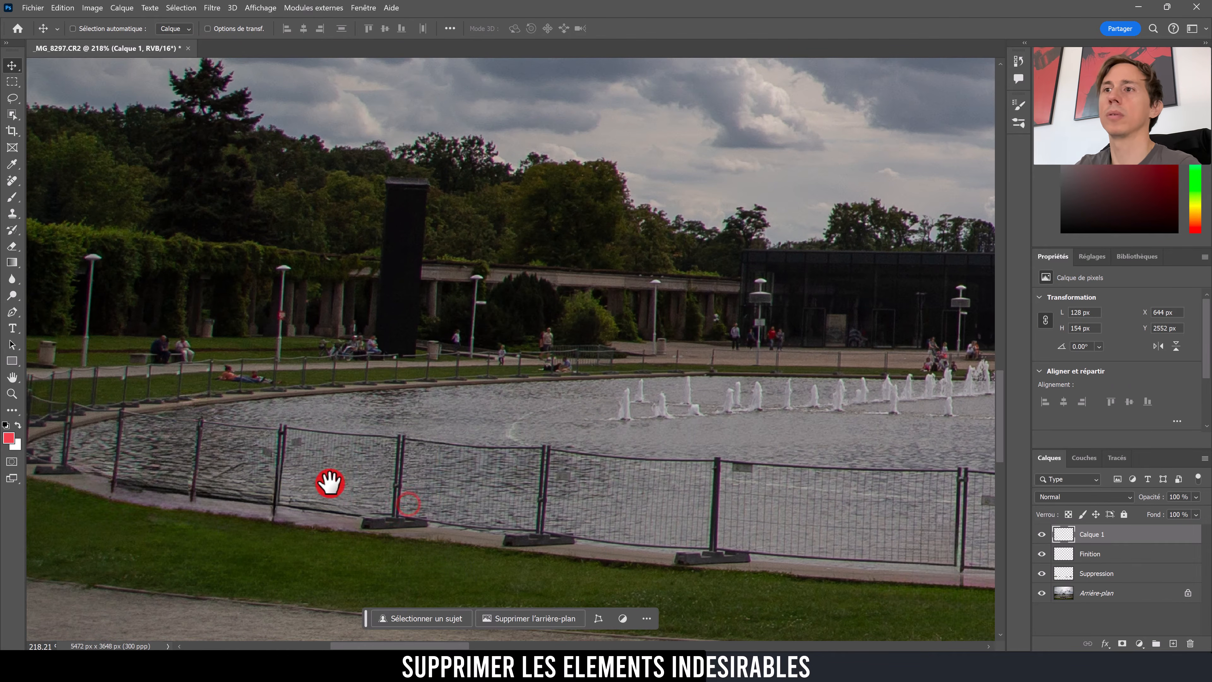
Step: Duplicate the pasted double post onto the next double post to the left and scale the duplicate to 83.69 %
{"action": "left_click_drag", "start_coordinate": [329, 483], "coordinate": [587, 498]}
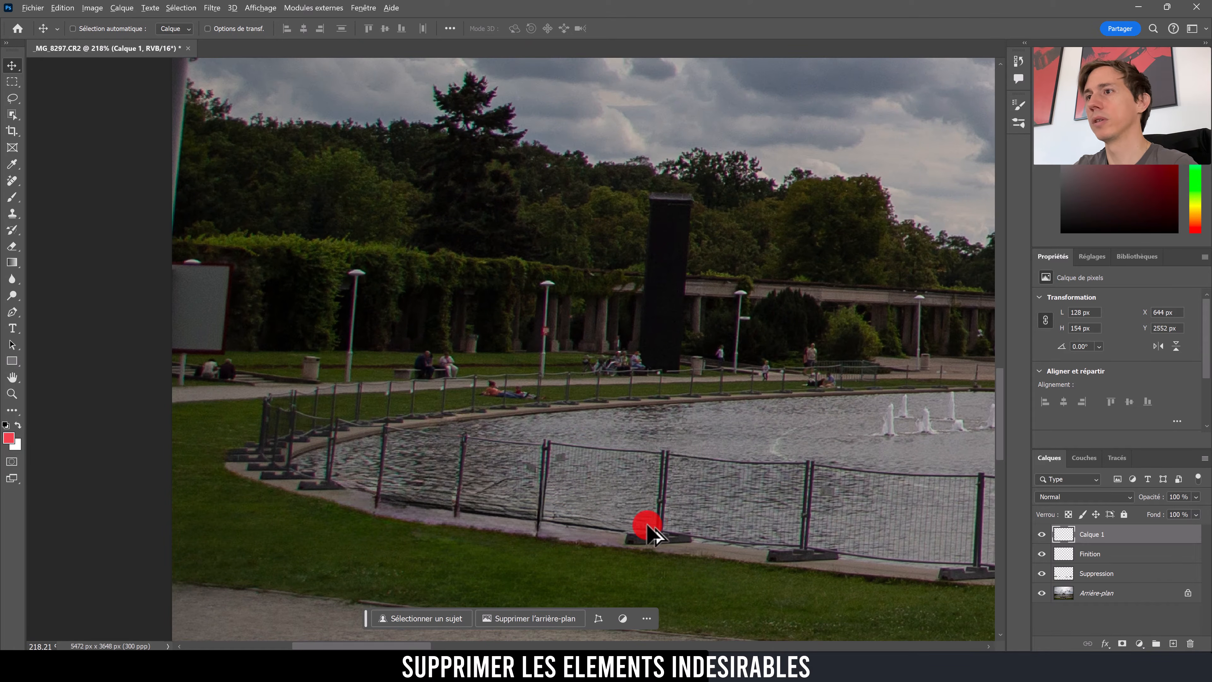
{"action": "left_click_drag", "start_coordinate": [645, 526], "coordinate": [520, 516]}
{"action": "key", "text": "ctrl+t"}
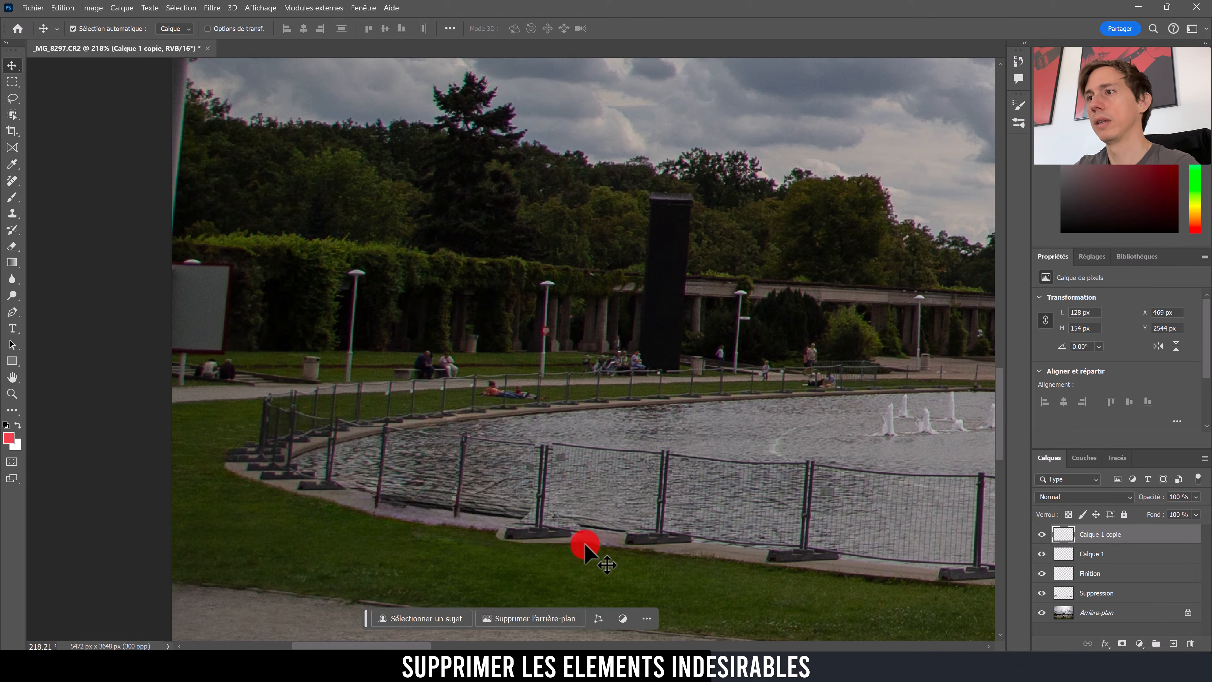
{"action": "left_click_drag", "start_coordinate": [582, 539], "coordinate": [547, 532]}
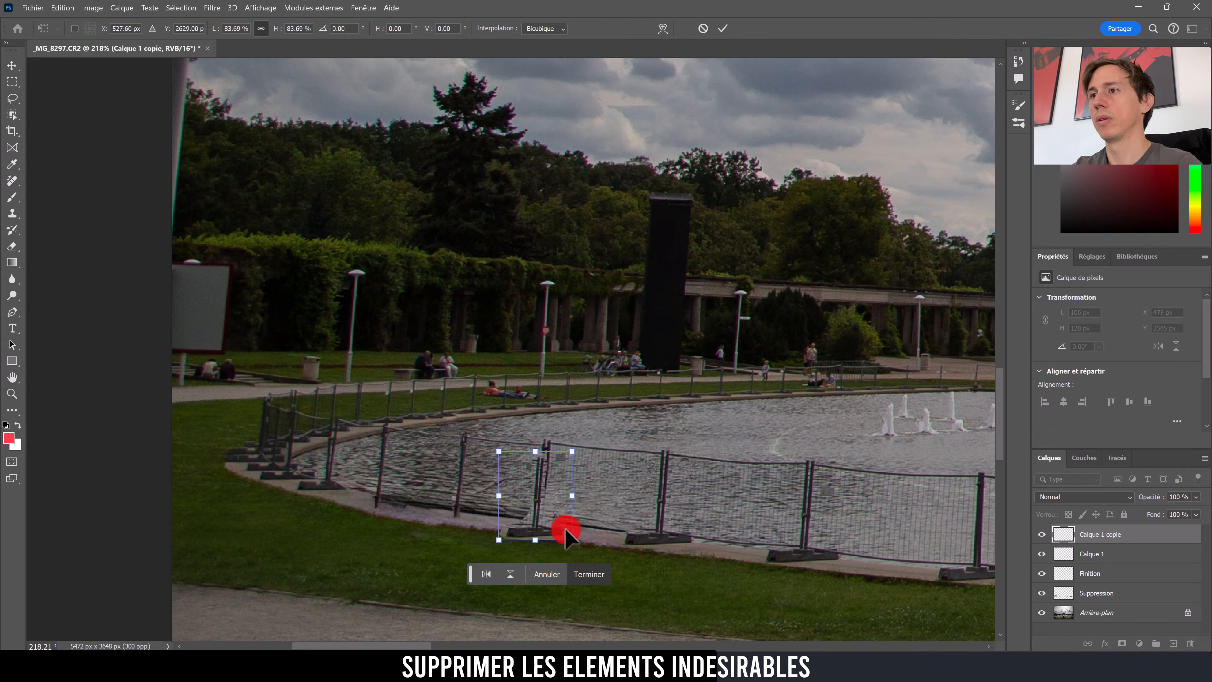
Step: Nudge the scaled duplicate up and to the right to line it up with the existing double post
{"action": "key", "text": "Up"}
{"action": "key", "text": "Up"}
{"action": "key", "text": "Up"}
{"action": "key", "text": "Up"}
{"action": "key", "text": "Up"}
{"action": "key", "text": "Up"}
{"action": "key", "text": "Up"}
{"action": "key", "text": "Up"}
{"action": "key", "text": "Up"}
{"action": "key", "text": "Up"}
{"action": "key", "text": "Up"}
{"action": "key", "text": "Up"}
{"action": "key", "text": "Down"}
{"action": "key", "text": "Down"}
{"action": "key", "text": "Down"}
{"action": "key", "text": "Down"}
{"action": "key", "text": "Down"}
{"action": "key", "text": "Down"}
{"action": "key", "text": "Down"}
{"action": "key", "text": "Down"}
{"action": "key", "text": "Down"}
{"action": "key", "text": "Down"}
{"action": "key", "text": "Up"}
{"action": "key", "text": "Up"}
{"action": "key", "text": "Up"}
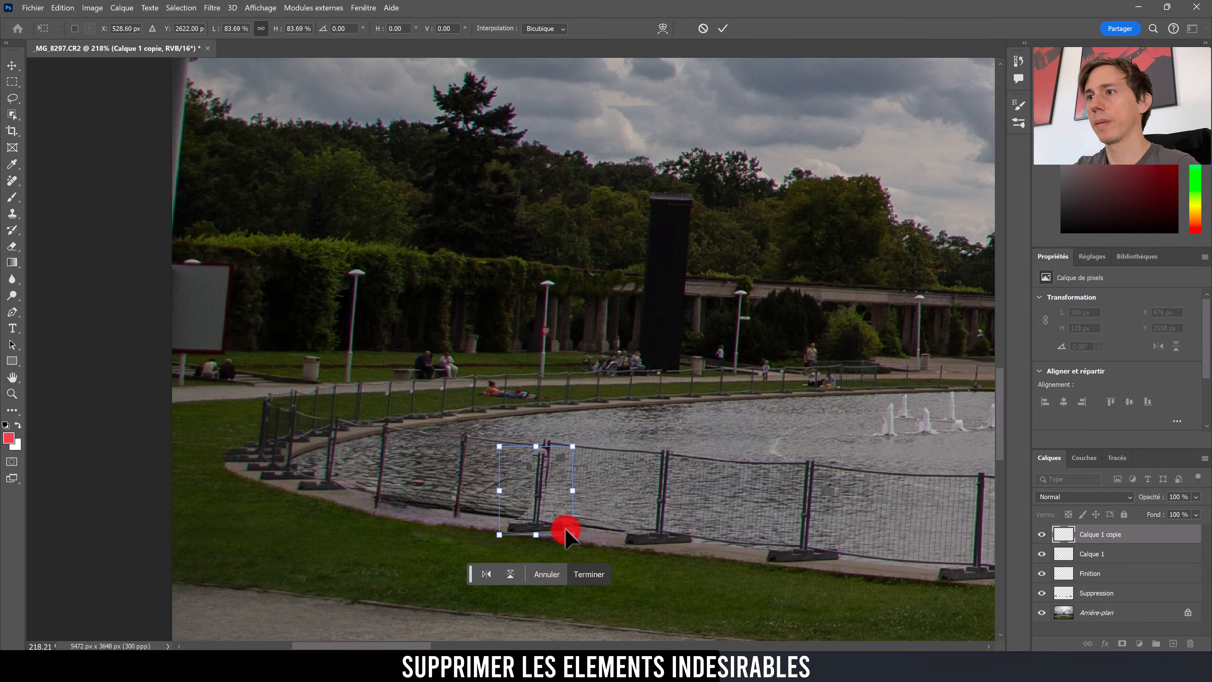
{"action": "key", "text": "Down"}
{"action": "key", "text": "Down"}
{"action": "key", "text": "Right"}
{"action": "key", "text": "Right"}
{"action": "key", "text": "Right"}
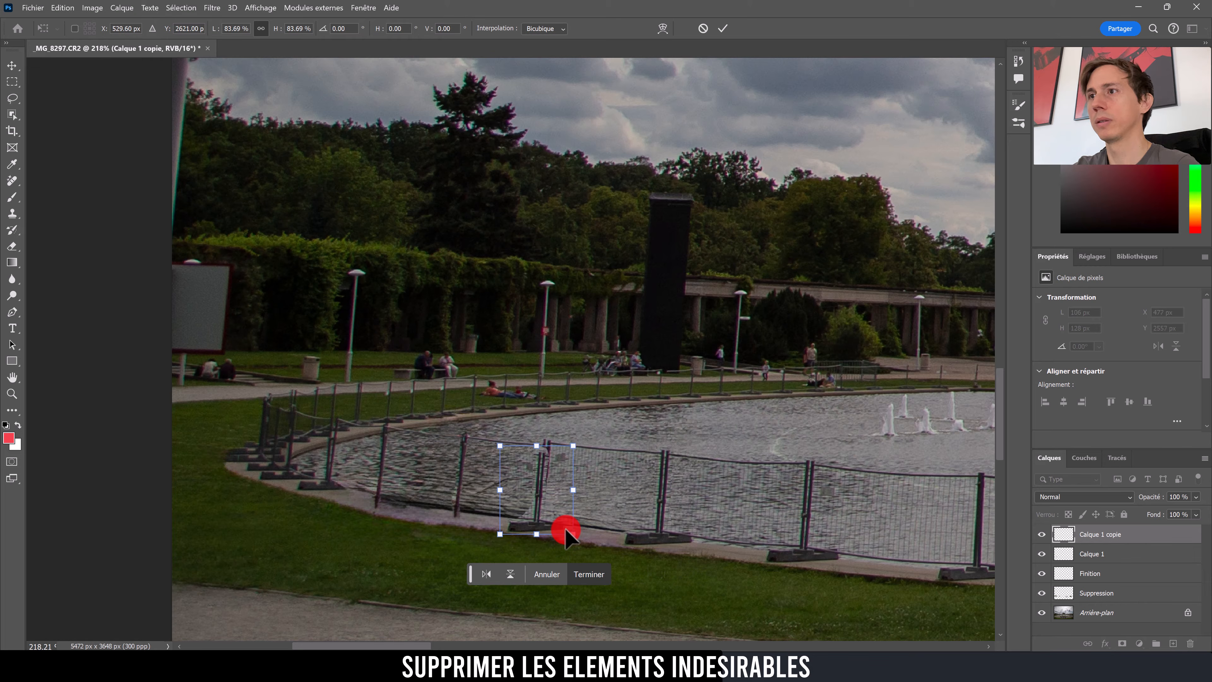
{"action": "key", "text": "Right"}
{"action": "key", "text": "Up"}
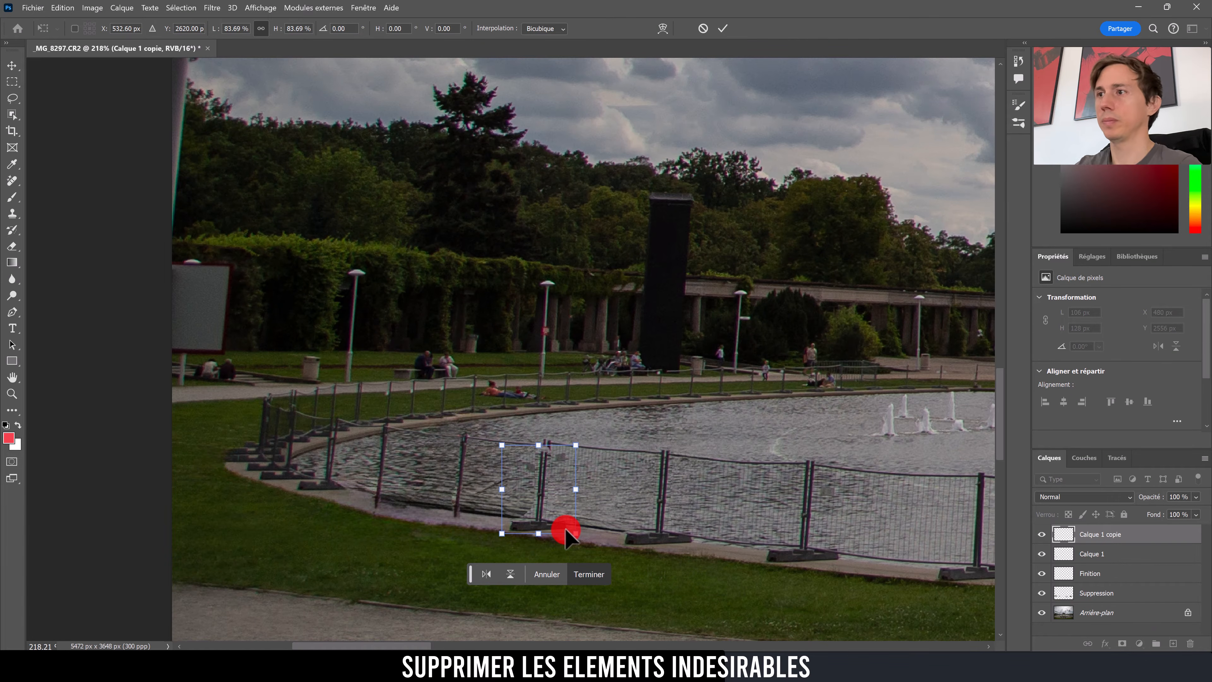
Step: Enlarge the duplicate to 86.56 % and fine-tune its position over the existing double post, applying the transformation
{"action": "left_click_drag", "start_coordinate": [577, 446], "coordinate": [584, 446]}
{"action": "key", "text": "Left"}
{"action": "key", "text": "Left"}
{"action": "key", "text": "Left"}
{"action": "key", "text": "Up"}
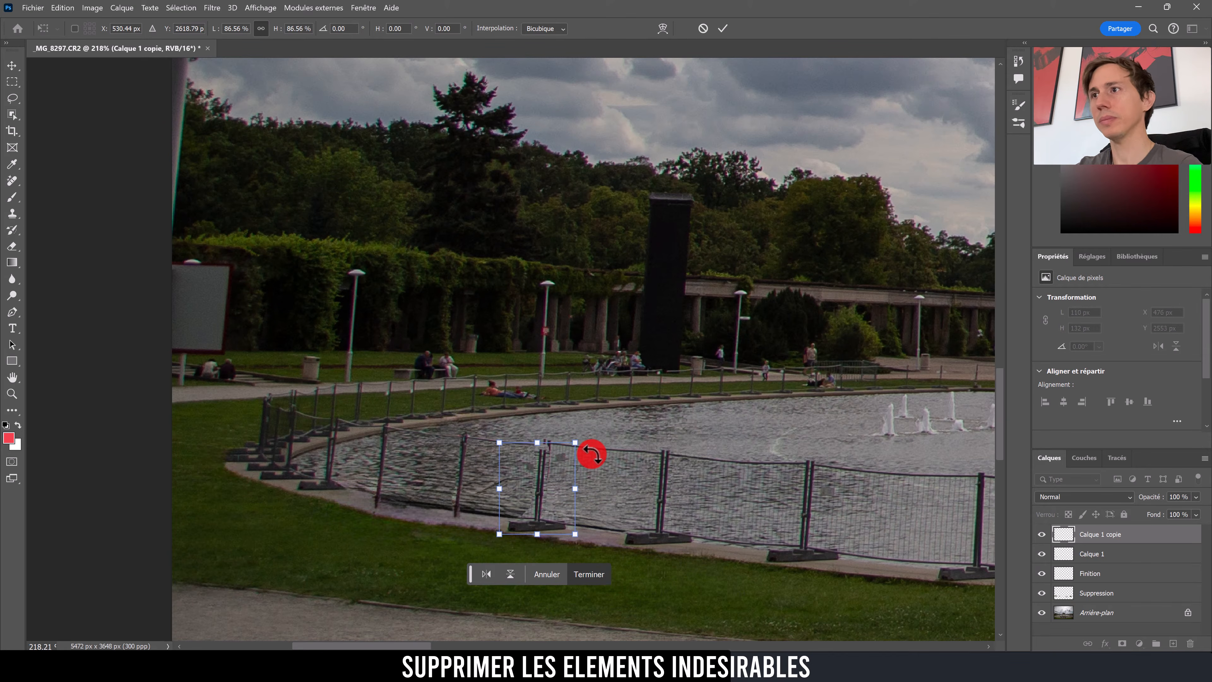
{"action": "key", "text": "Up"}
{"action": "key", "text": "Up"}
{"action": "key", "text": "Up"}
{"action": "key", "text": "Up"}
{"action": "key", "text": "Up"}
{"action": "key", "text": "Right"}
{"action": "key", "text": "Right"}
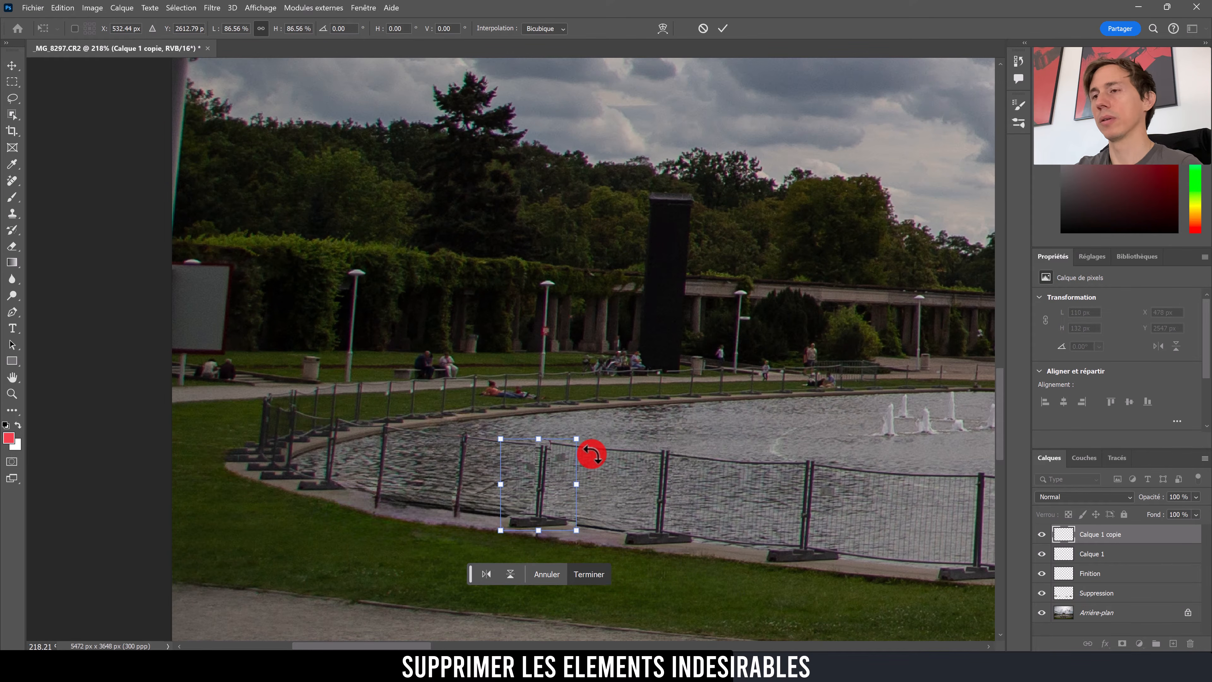
{"action": "key", "text": "Return"}
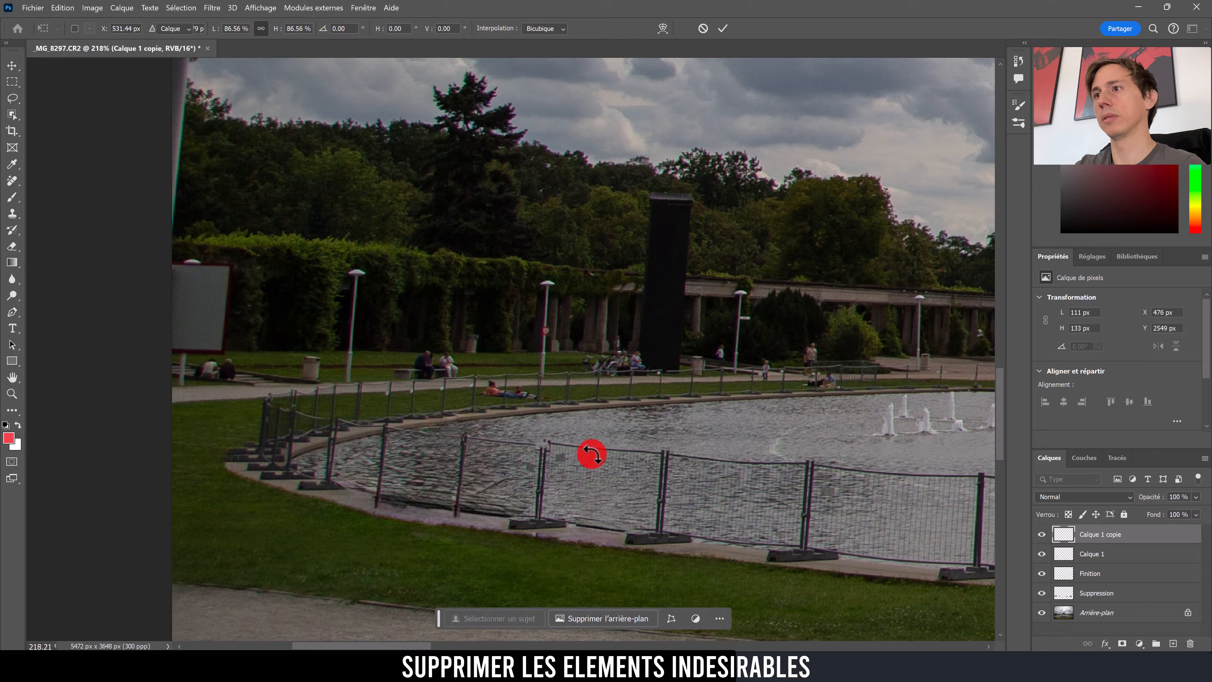
Step: Erase the surplus water, rail and ground around the duplicated double post and its base with a soft, resized eraser
{"action": "key", "text": "e"}
{"action": "right_click", "coordinate": [562, 434], "text": "alt"}
{"action": "mouse_move", "coordinate": [559, 446]}
{"action": "left_mouse_down"}
{"action": "mouse_move", "coordinate": [525, 450]}
{"action": "mouse_move", "coordinate": [533, 489]}
{"action": "mouse_move", "coordinate": [518, 501]}
{"action": "mouse_move", "coordinate": [565, 494]}
{"action": "mouse_move", "coordinate": [541, 502]}
{"action": "mouse_move", "coordinate": [577, 507]}
{"action": "mouse_move", "coordinate": [582, 524]}
{"action": "mouse_move", "coordinate": [542, 558]}
{"action": "mouse_move", "coordinate": [615, 512]}
{"action": "left_mouse_up"}
{"action": "right_click", "coordinate": [579, 535]}
{"action": "left_click", "coordinate": [542, 557]}
{"action": "key", "text": "z"}
{"action": "mouse_move", "coordinate": [546, 542]}
{"action": "left_mouse_down"}
{"action": "mouse_move", "coordinate": [578, 517]}
{"action": "mouse_move", "coordinate": [582, 534]}
{"action": "mouse_move", "coordinate": [594, 513]}
{"action": "left_mouse_up"}
{"action": "right_click", "coordinate": [578, 537], "text": "alt"}
{"action": "key", "text": "e"}
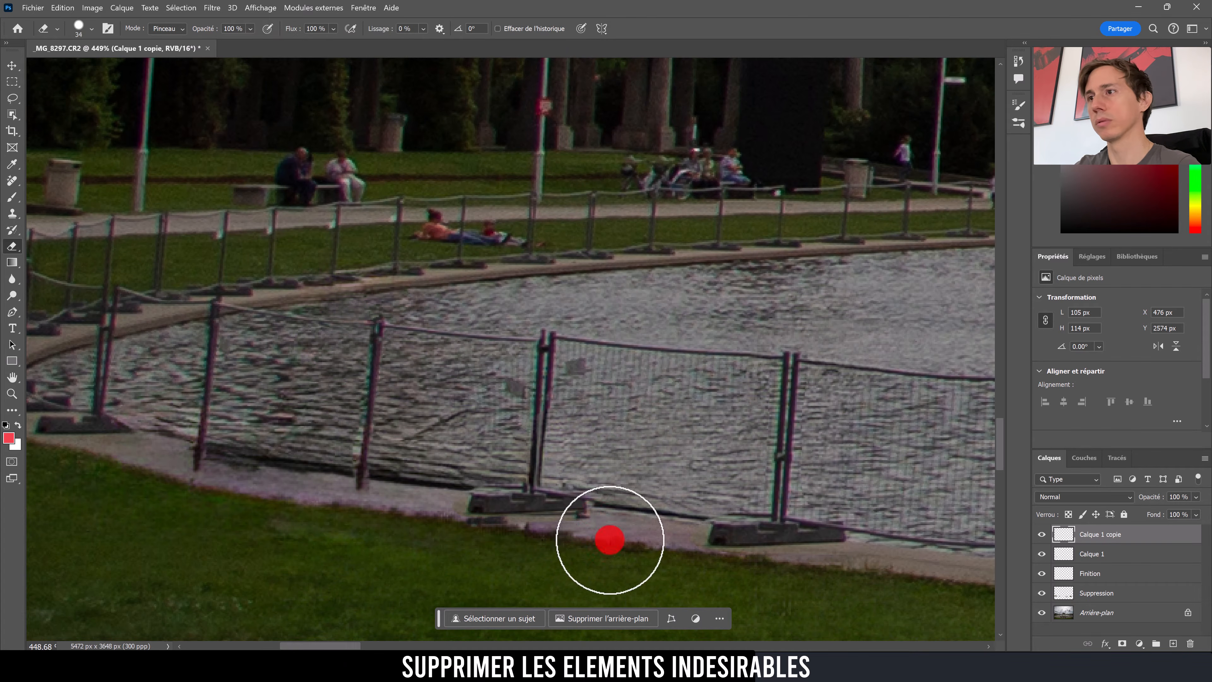
{"action": "left_click", "coordinate": [597, 521]}
Step: Duplicate the concrete fence base onto the next two posts to the left, scaling the leftmost copy to 86.94 %
{"action": "mouse_move", "coordinate": [596, 520]}
{"action": "left_mouse_down"}
{"action": "mouse_move", "coordinate": [463, 530]}
{"action": "mouse_move", "coordinate": [431, 504]}
{"action": "mouse_move", "coordinate": [452, 499]}
{"action": "mouse_move", "coordinate": [457, 516]}
{"action": "mouse_move", "coordinate": [458, 483]}
{"action": "mouse_move", "coordinate": [437, 520]}
{"action": "mouse_move", "coordinate": [528, 426]}
{"action": "mouse_move", "coordinate": [469, 469]}
{"action": "mouse_move", "coordinate": [561, 385]}
{"action": "mouse_move", "coordinate": [613, 454]}
{"action": "mouse_move", "coordinate": [609, 515]}
{"action": "mouse_move", "coordinate": [550, 526]}
{"action": "mouse_move", "coordinate": [535, 522]}
{"action": "mouse_move", "coordinate": [545, 504]}
{"action": "mouse_move", "coordinate": [381, 505]}
{"action": "mouse_move", "coordinate": [377, 487]}
{"action": "mouse_move", "coordinate": [325, 468]}
{"action": "mouse_move", "coordinate": [416, 468]}
{"action": "mouse_move", "coordinate": [434, 479]}
{"action": "mouse_move", "coordinate": [423, 515]}
{"action": "mouse_move", "coordinate": [383, 489]}
{"action": "mouse_move", "coordinate": [205, 454]}
{"action": "mouse_move", "coordinate": [253, 479]}
{"action": "mouse_move", "coordinate": [201, 440]}
{"action": "mouse_move", "coordinate": [259, 509]}
{"action": "left_mouse_up"}
{"action": "key", "text": "v"}
{"action": "key", "text": "e"}
{"action": "key", "text": "v"}
{"action": "key", "text": "ctrl+t"}
{"action": "left_click_drag", "start_coordinate": [247, 487], "coordinate": [239, 460]}
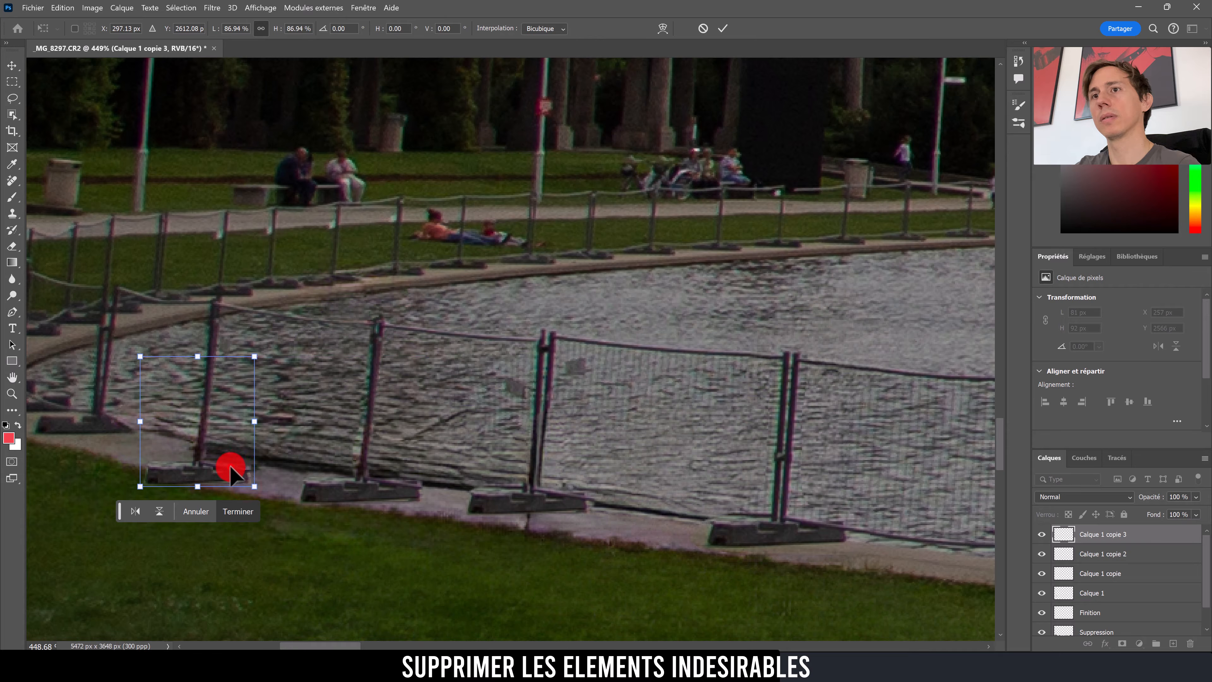
{"action": "key", "text": "Return"}
Step: Erase the surplus around the leftmost base copy and nudge it upward so it sits in line under its post
{"action": "key", "text": "e"}
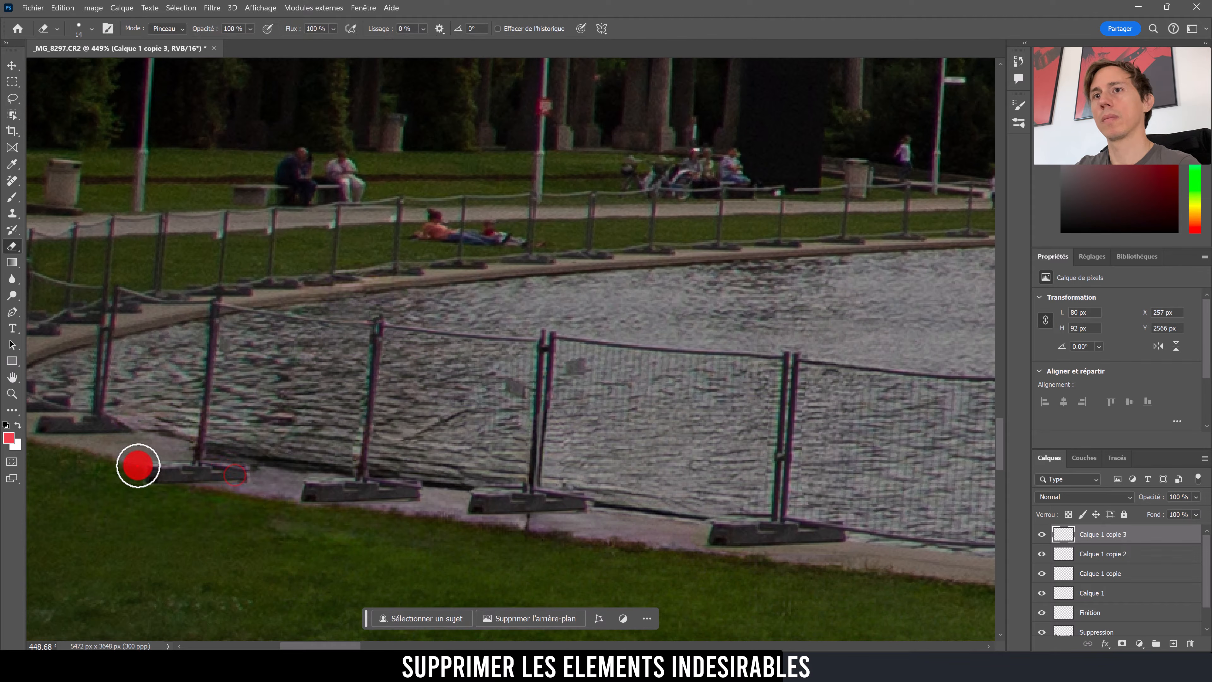
{"action": "key", "text": "v"}
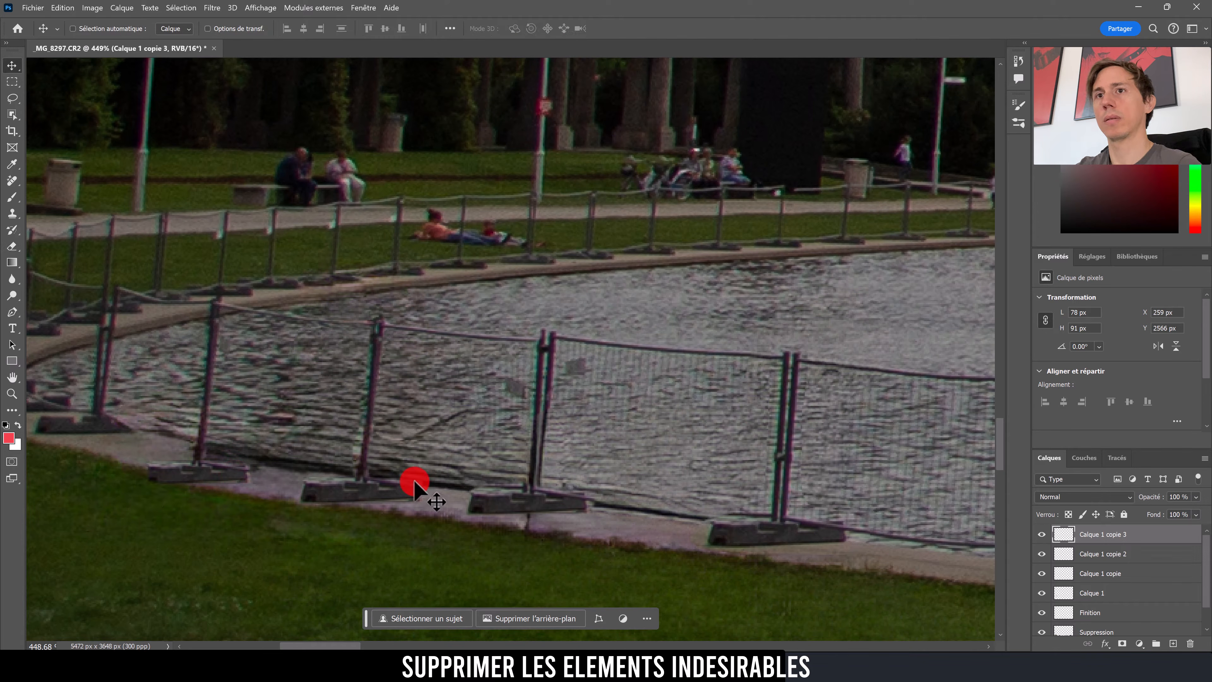
{"action": "key", "text": "Up"}
{"action": "key", "text": "Up"}
{"action": "key", "text": "Up"}
{"action": "key", "text": "Up"}
{"action": "key", "text": "Up"}
{"action": "key", "text": "Up"}
{"action": "key", "text": "Right"}
{"action": "key", "text": "Right"}
{"action": "key", "text": "Right"}
{"action": "key", "text": "Right"}
{"action": "key", "text": "Right"}
{"action": "key", "text": "Right"}
{"action": "key", "text": "Up"}
{"action": "key", "text": "Left"}
{"action": "key", "text": "Left"}
{"action": "key", "text": "Down"}
{"action": "key", "text": "Down"}
{"action": "key", "text": "Left"}
{"action": "key", "text": "Left"}
{"action": "key", "text": "Left"}
{"action": "key", "text": "Left"}
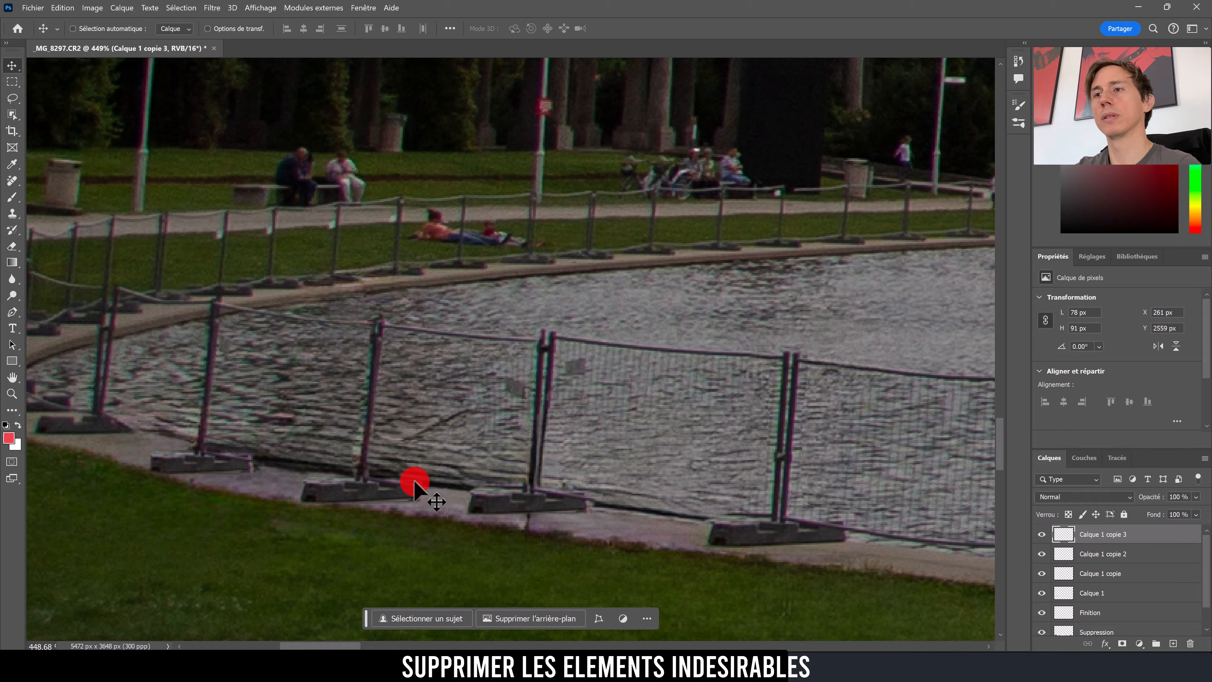
Step: Scale the neighbouring base copy on Calque 1 copie 2 down to 80 × 92 px and shift it slightly right under its post
{"action": "left_click", "coordinate": [361, 492], "text": "ctrl"}
{"action": "key", "text": "ctrl+t"}
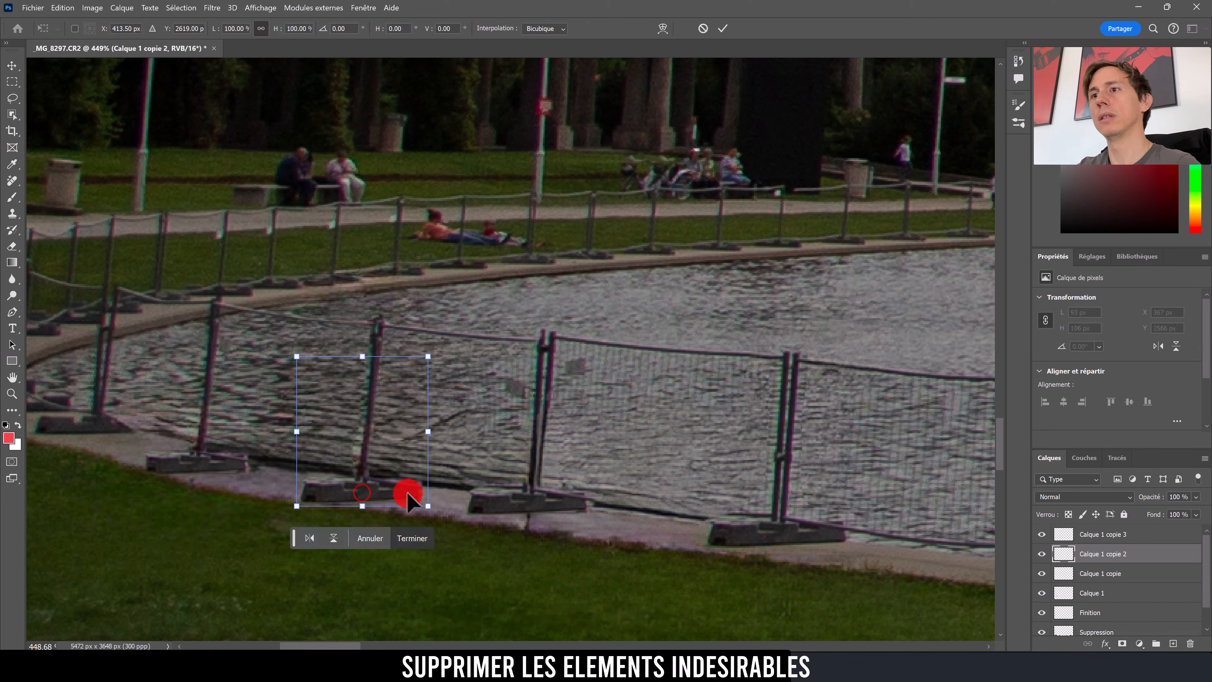
{"action": "left_click_drag", "start_coordinate": [432, 507], "coordinate": [357, 481]}
{"action": "double_click", "coordinate": [371, 479]}
{"action": "key", "text": "Right"}
{"action": "key", "text": "Right"}
{"action": "key", "text": "Right"}
{"action": "key", "text": "Right"}
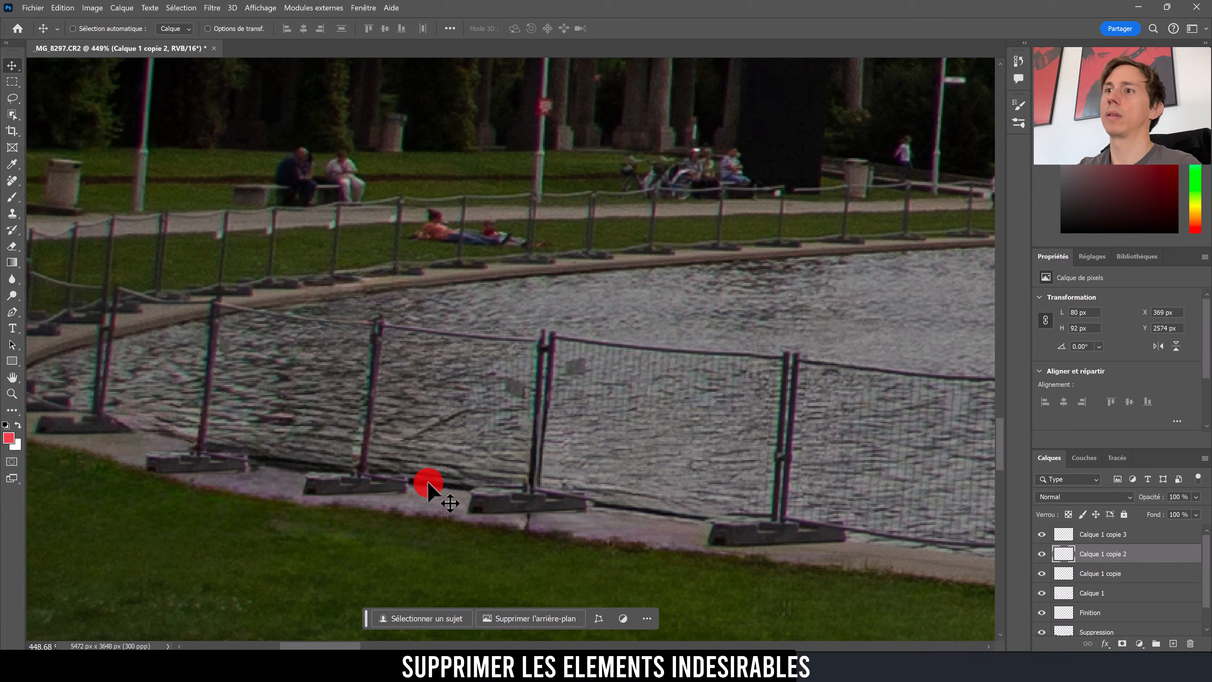
Step: View the whole photo and compare it with the original by hiding and restoring every layer above the background
{"action": "key", "text": "z"}
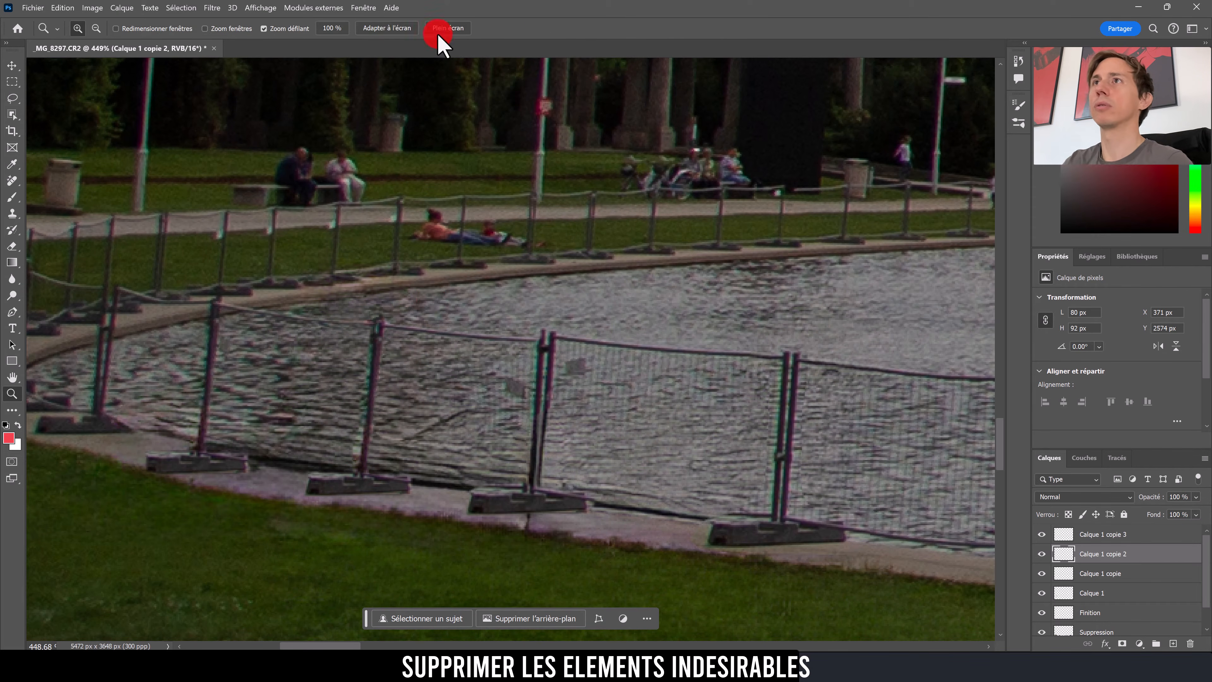
{"action": "left_click", "coordinate": [395, 29]}
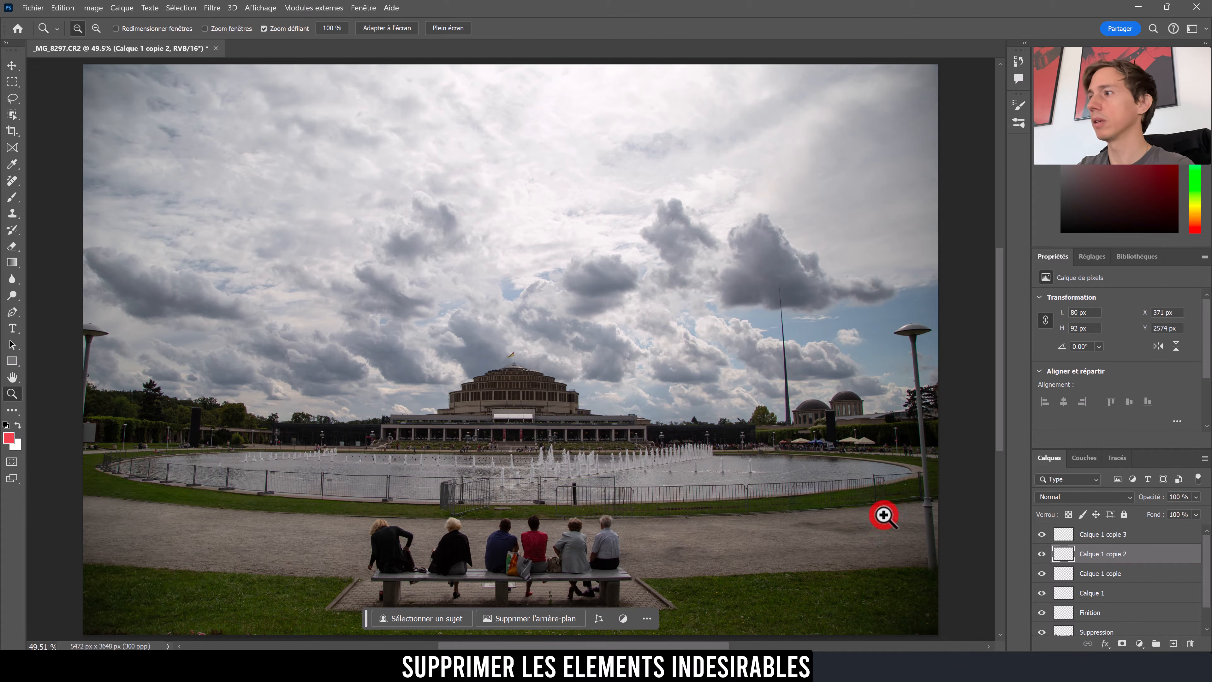
{"action": "scroll", "coordinate": [1041, 621], "scroll_direction": "down", "scroll_amount": 1}
{"action": "key", "text": "alt"}
{"action": "left_click", "coordinate": [1042, 626], "text": "alt"}
{"action": "left_click", "coordinate": [1042, 627], "text": "alt"}
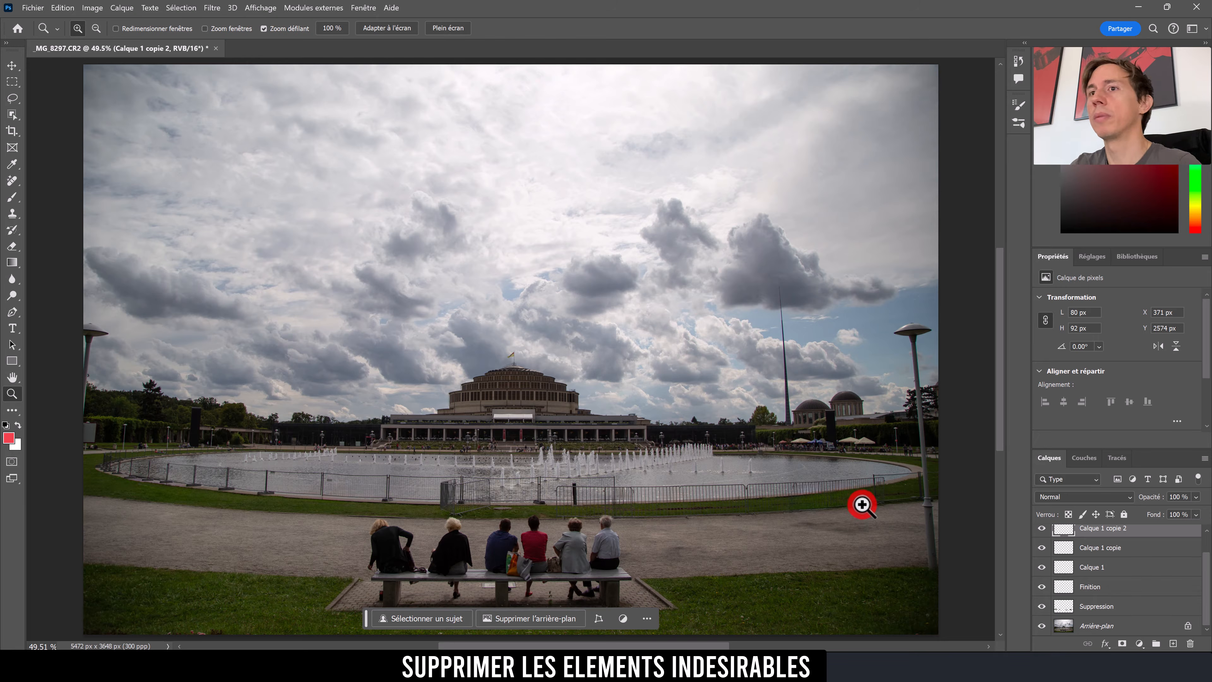
{"action": "scroll", "coordinate": [863, 505], "scroll_direction": "down", "scroll_amount": 2}
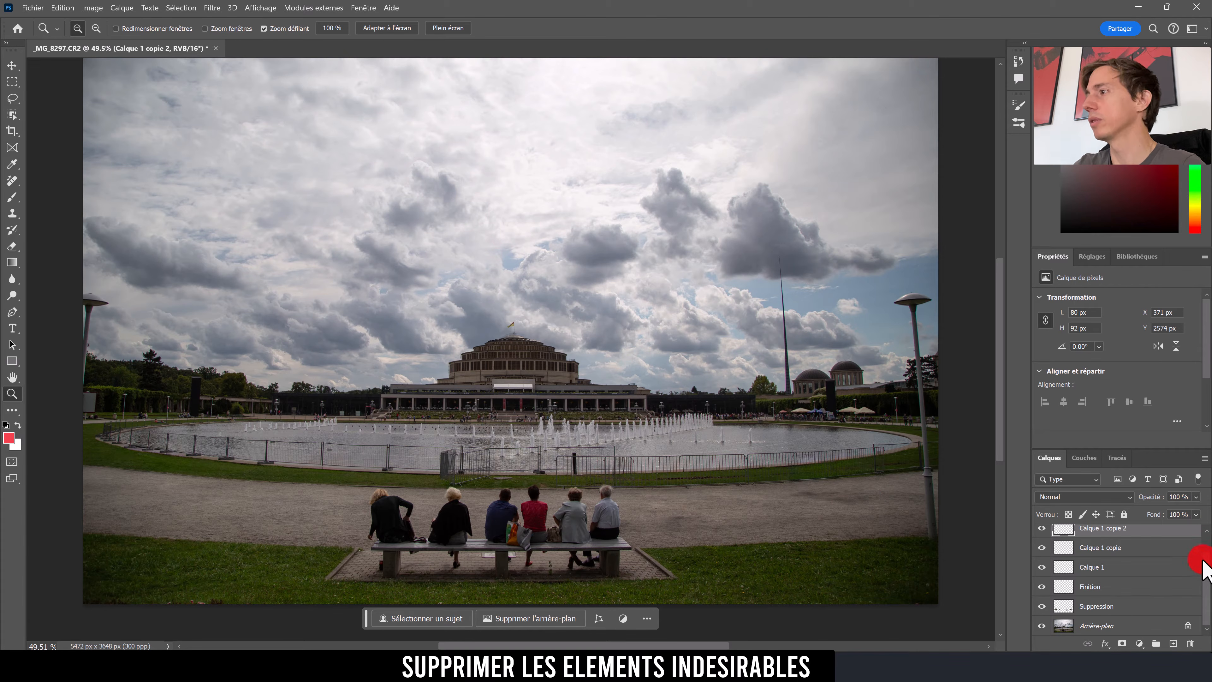
Step: Group all retouching layers from Calque 1 copie 3 down to Suppression and name the group Corrections
{"action": "left_click_drag", "start_coordinate": [1203, 560], "coordinate": [1199, 535]}
{"action": "left_click", "coordinate": [1140, 534]}
{"action": "scroll", "coordinate": [1110, 573], "scroll_direction": "down", "scroll_amount": 1}
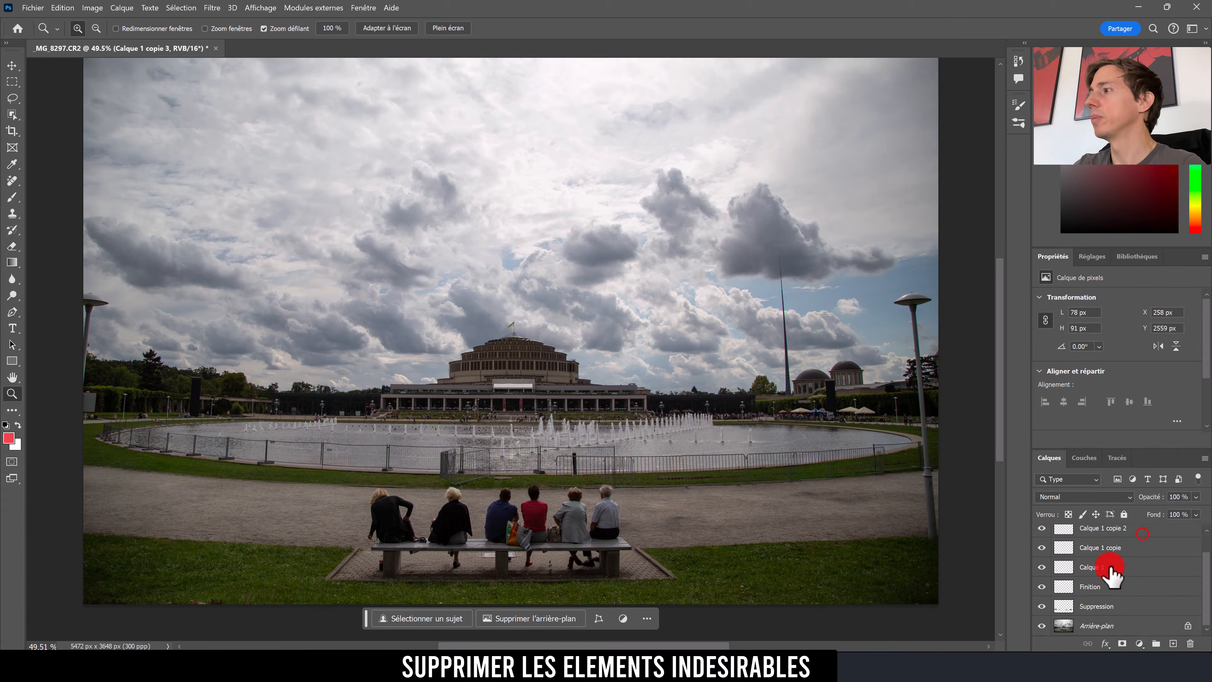
{"action": "left_click", "coordinate": [1111, 605], "text": "shift"}
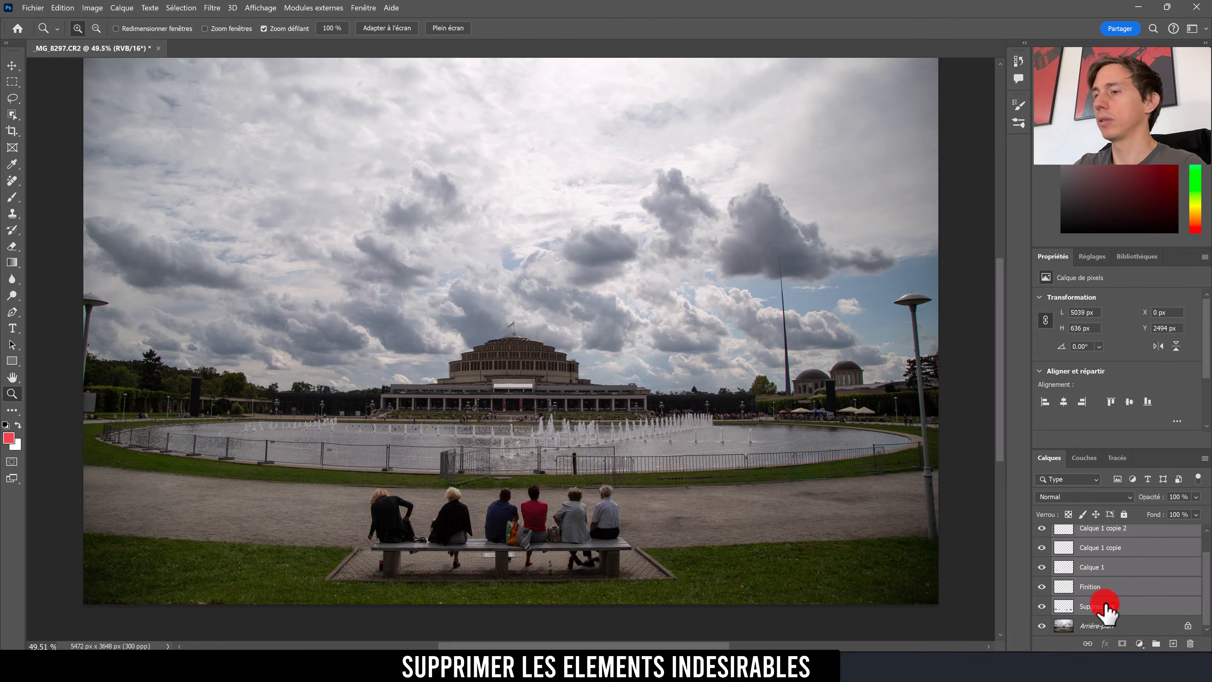
{"action": "key", "text": "ctrl+g"}
{"action": "double_click", "coordinate": [1087, 534]}
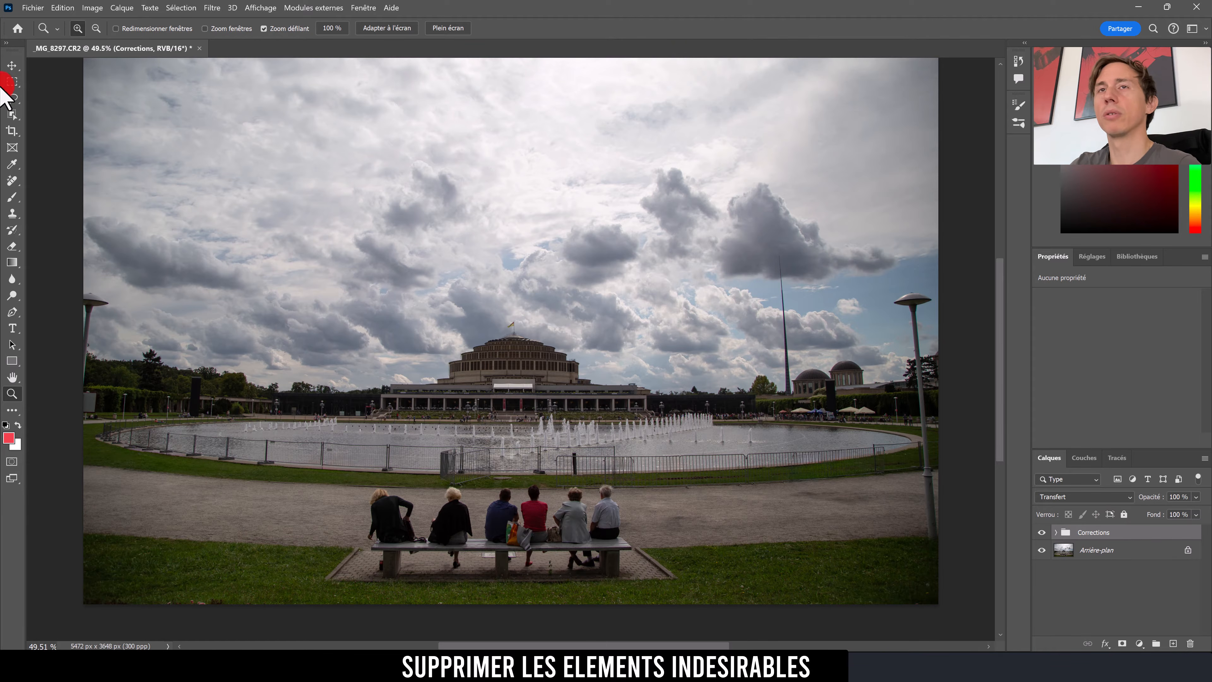
{"action": "left_click", "coordinate": [13, 100]}
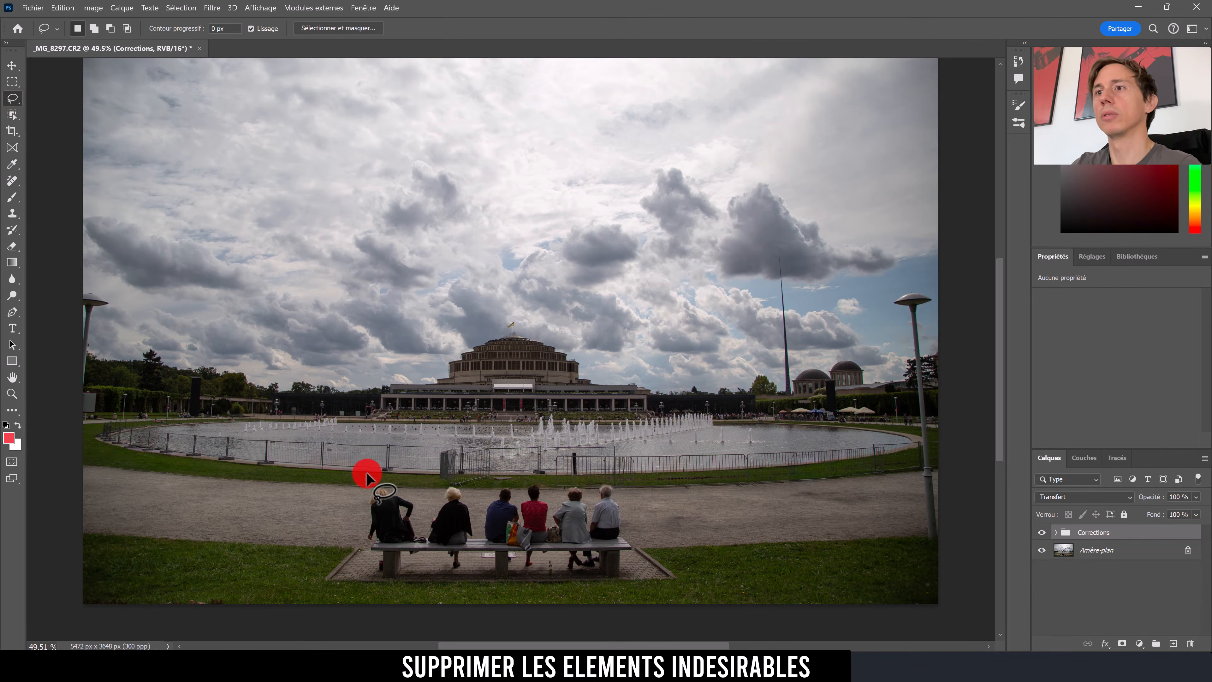
{"action": "left_click_drag", "start_coordinate": [204, 498], "coordinate": [207, 492]}
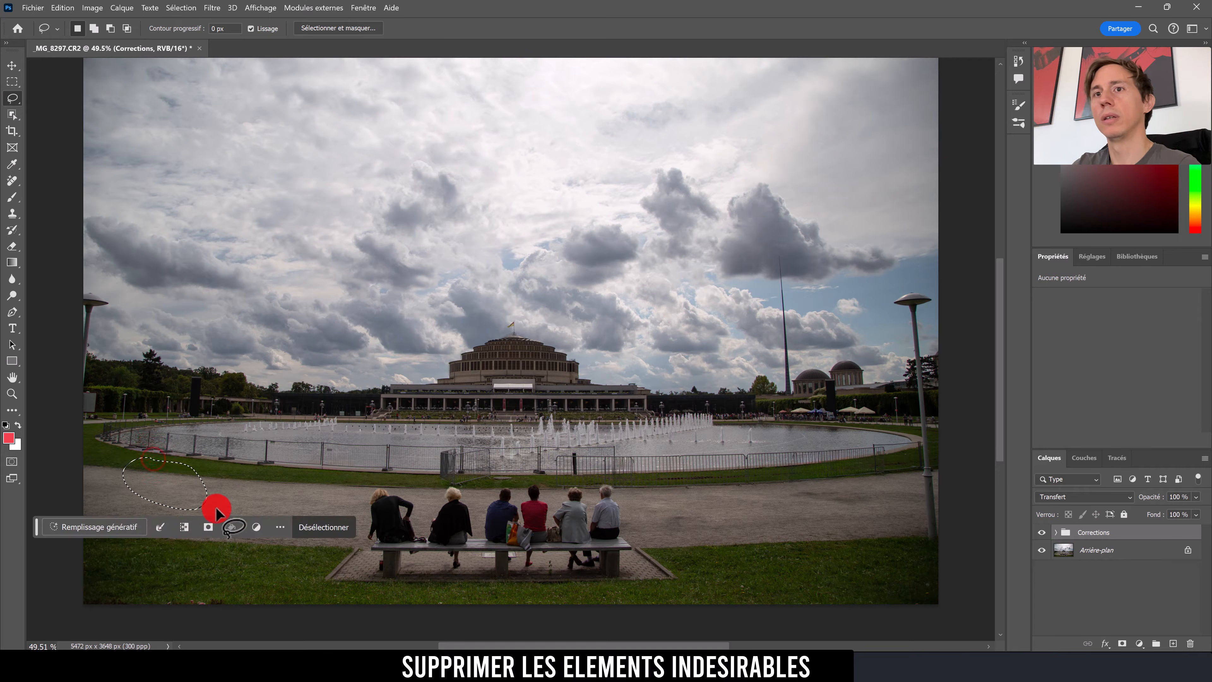
{"action": "left_click", "coordinate": [256, 477]}
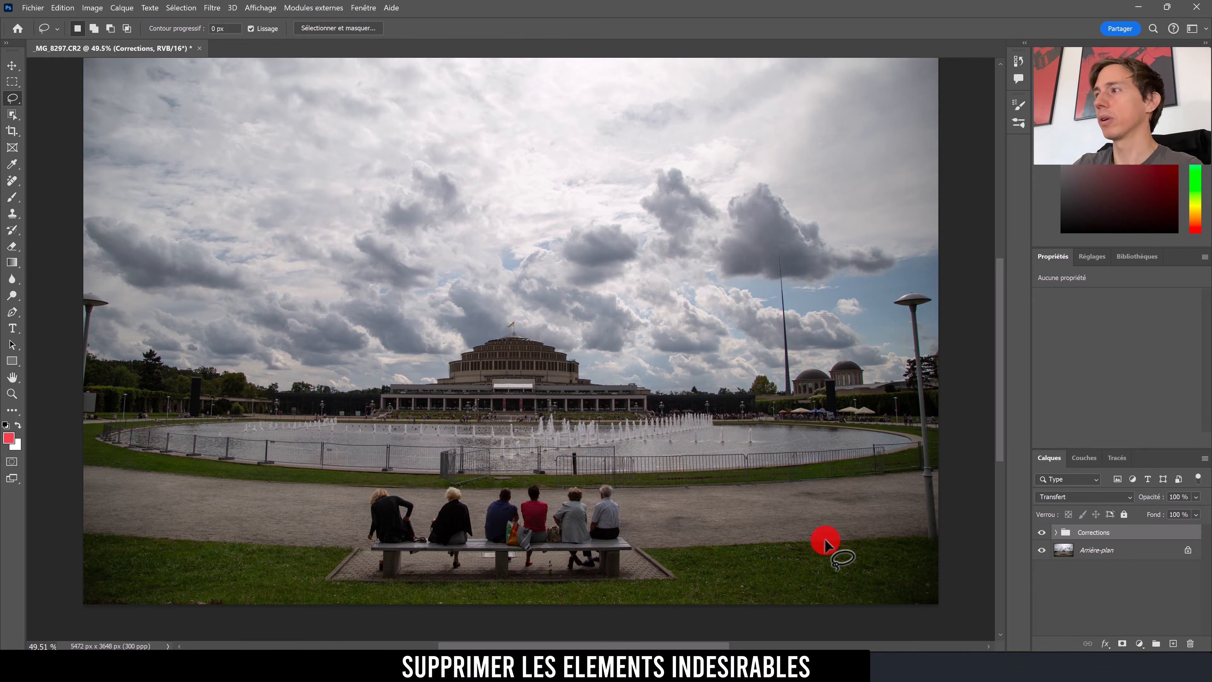
Step: Add an empty layer above the Corrections group and lasso an oval area about 479 × 324 px on the gravel path left of the bench
{"action": "left_click", "coordinate": [1173, 643]}
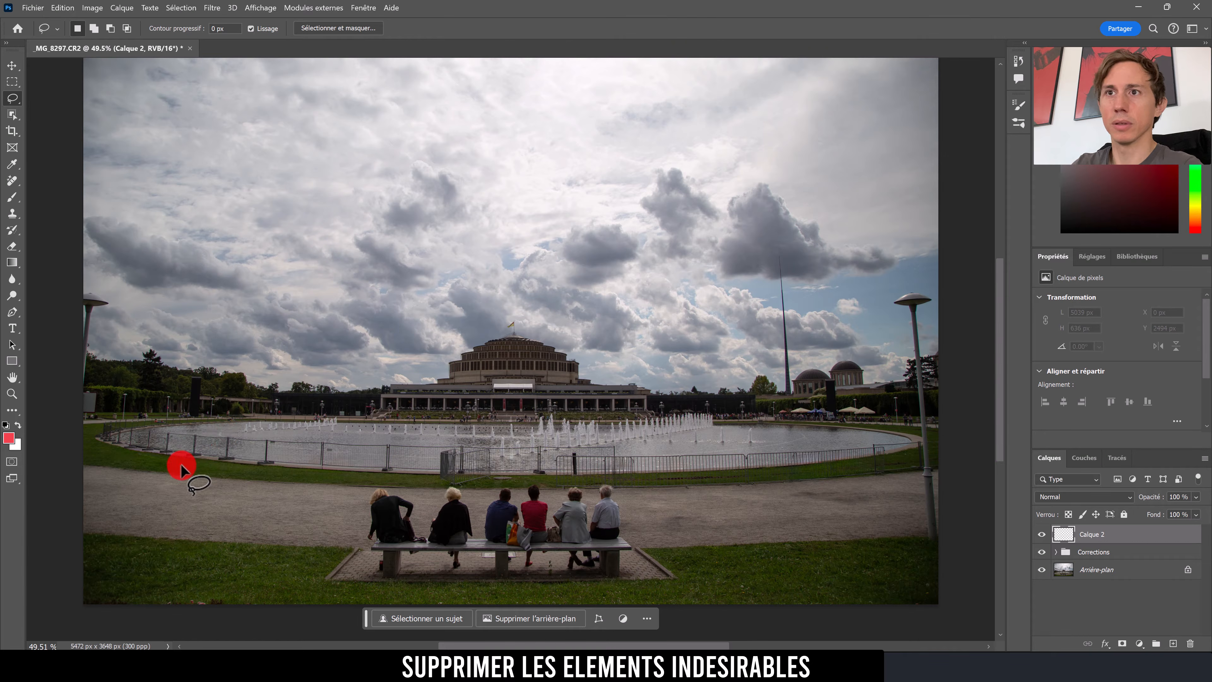
{"action": "left_click_drag", "start_coordinate": [180, 463], "coordinate": [165, 480]}
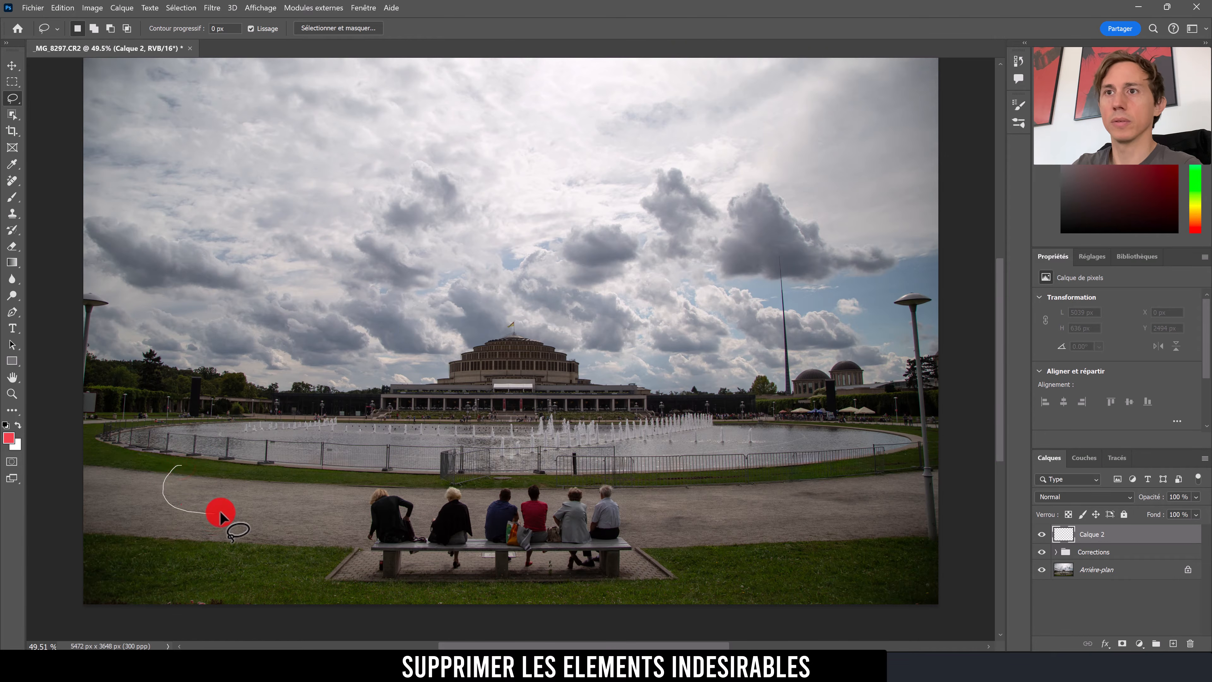
{"action": "mouse_move", "coordinate": [220, 515]}
{"action": "left_mouse_down"}
{"action": "mouse_move", "coordinate": [231, 470]}
{"action": "mouse_move", "coordinate": [176, 463]}
{"action": "left_mouse_up"}
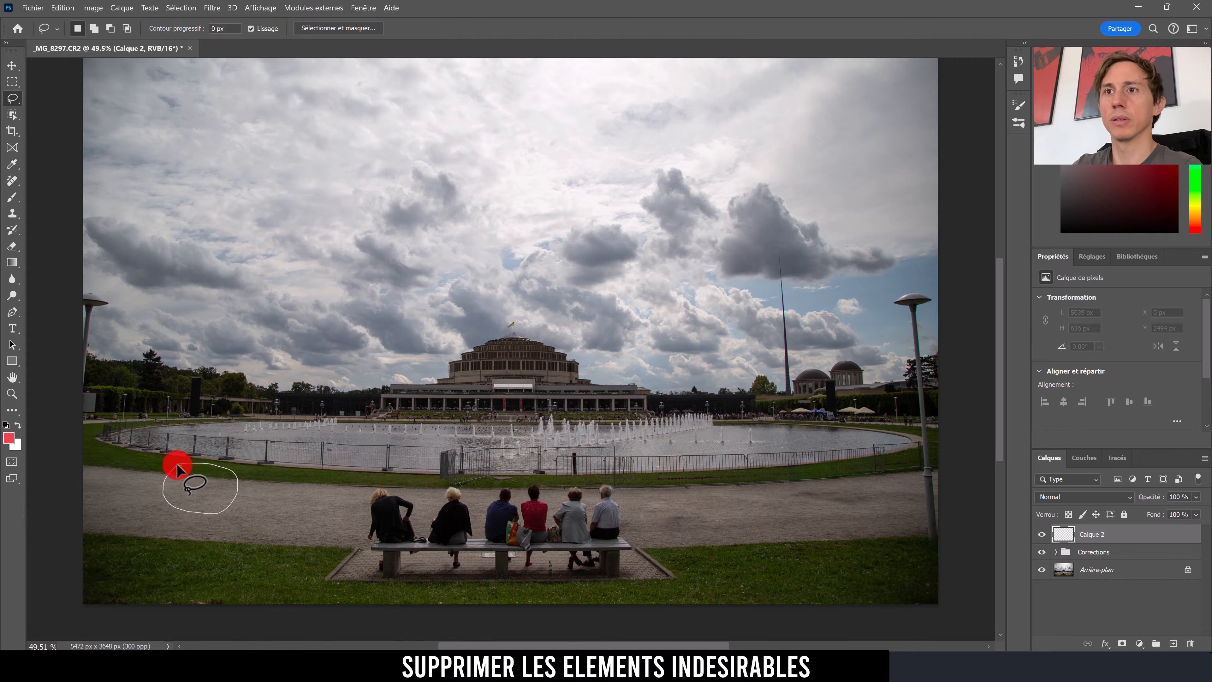
Step: Run a generative fill in the selected area with the prompt "chien qui marche", accepting the generative AI terms
{"action": "left_click", "coordinate": [119, 531]}
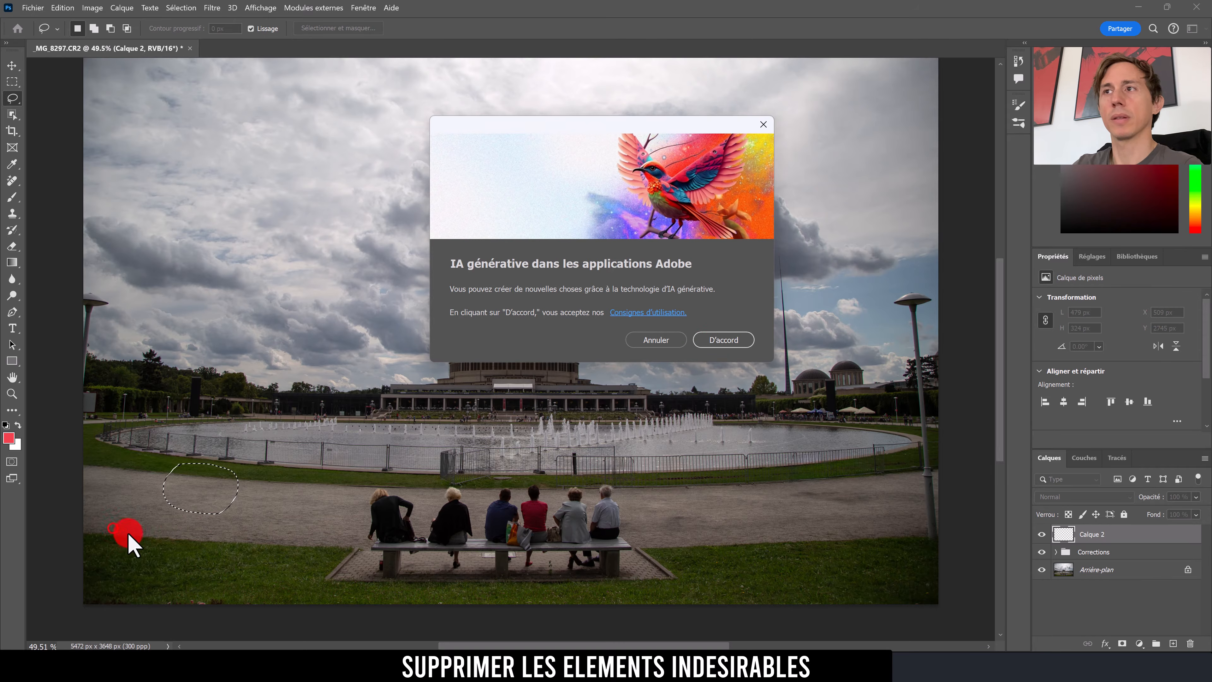
{"action": "left_click", "coordinate": [723, 340]}
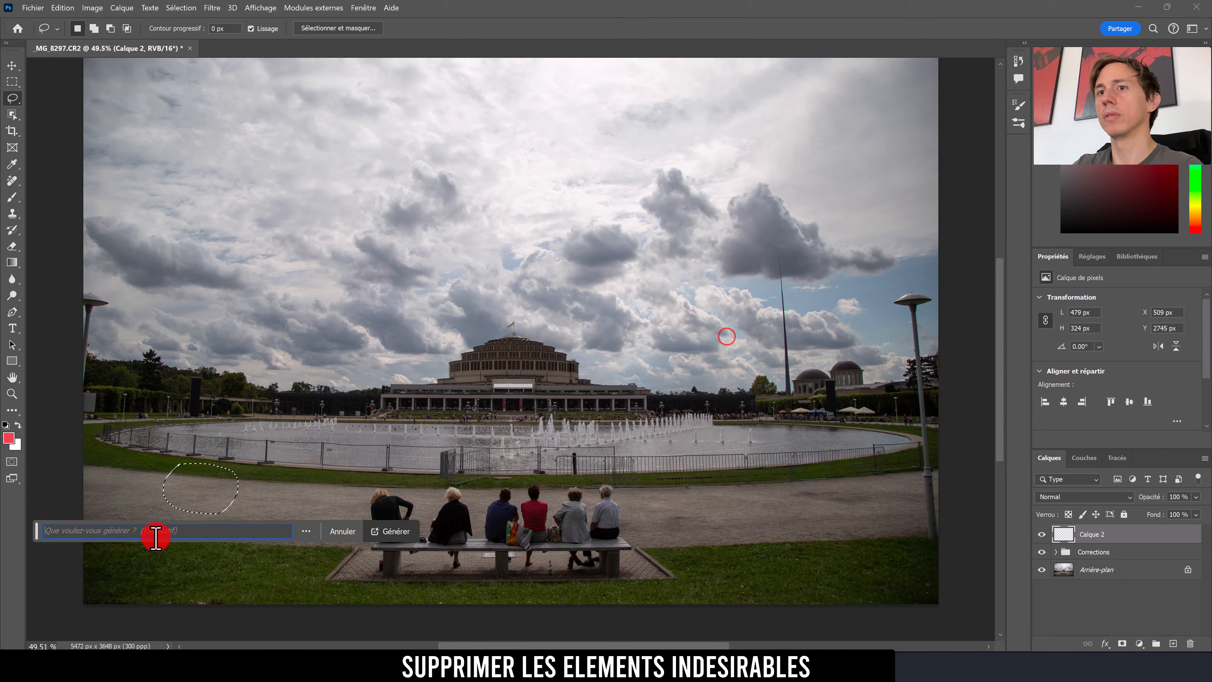
{"action": "left_click", "coordinate": [141, 533]}
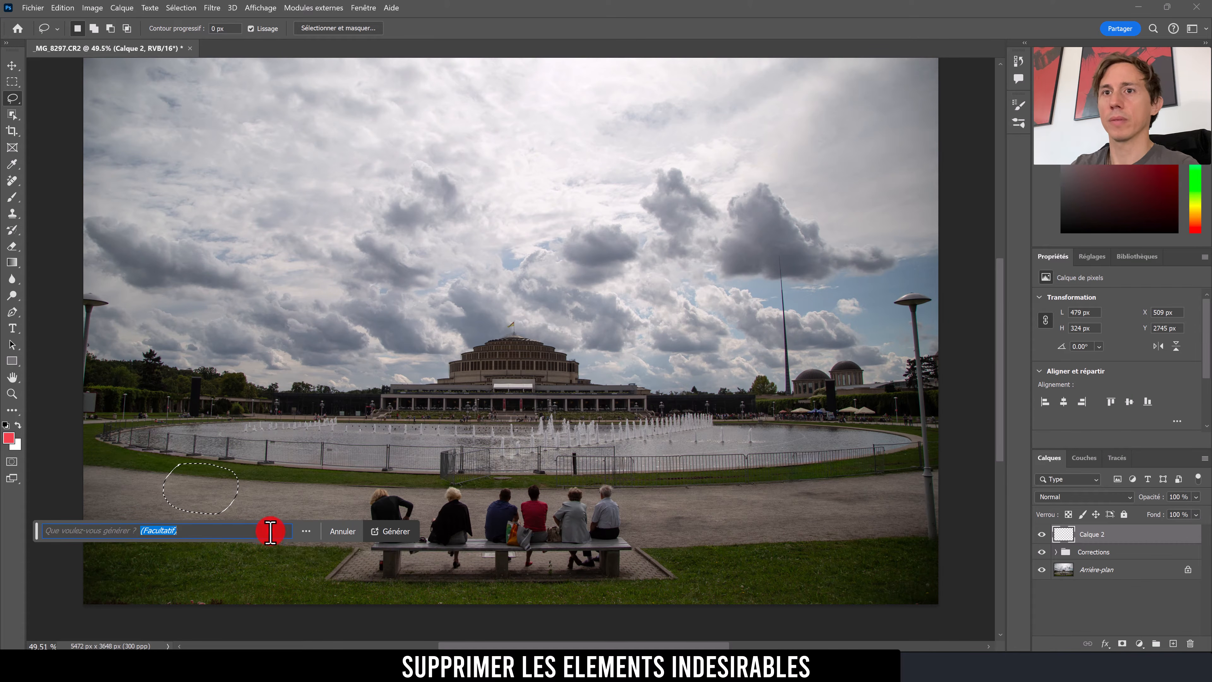
{"action": "type", "text": "chien qui marche"}
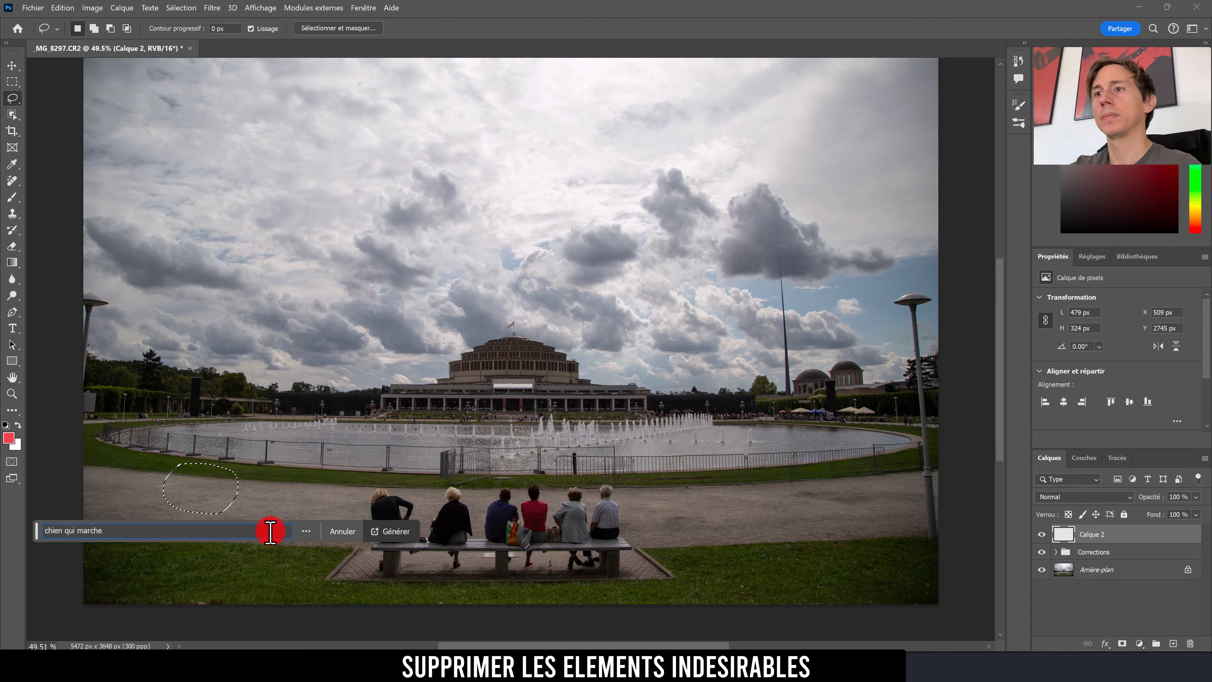
{"action": "left_click", "coordinate": [381, 531]}
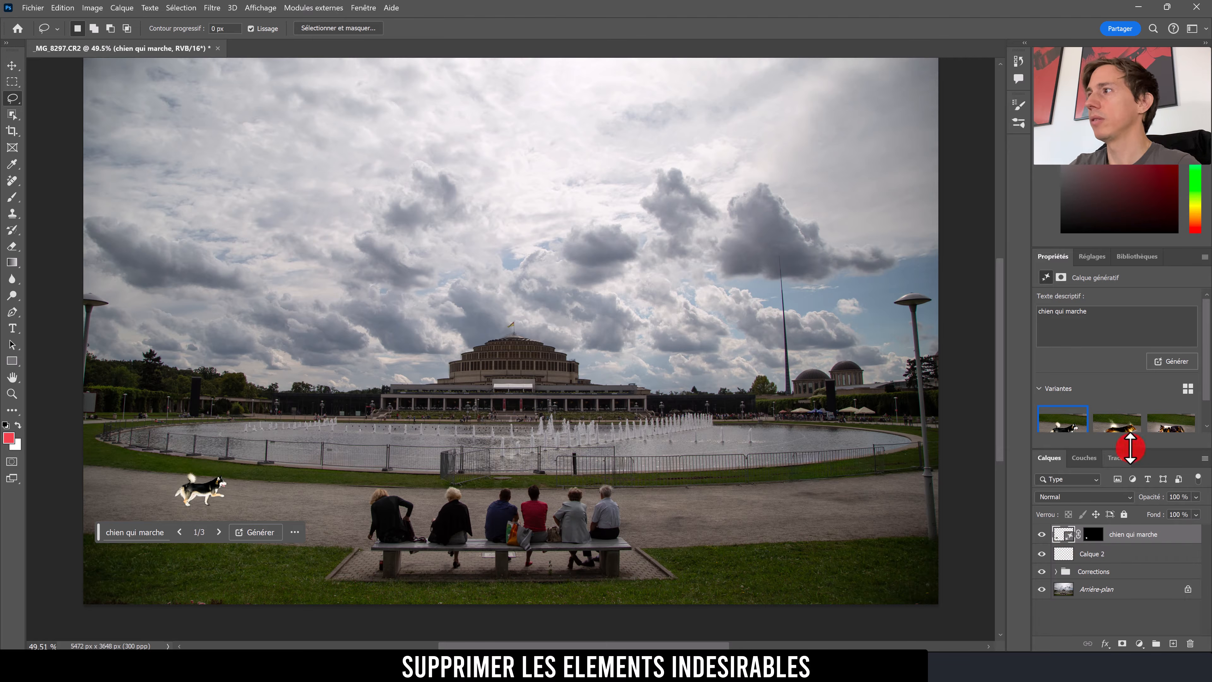
Step: Compare the generated dog variants and keep the third one
{"action": "scroll", "coordinate": [1206, 401], "scroll_direction": "down", "scroll_amount": 1}
{"action": "left_click", "coordinate": [1117, 401]}
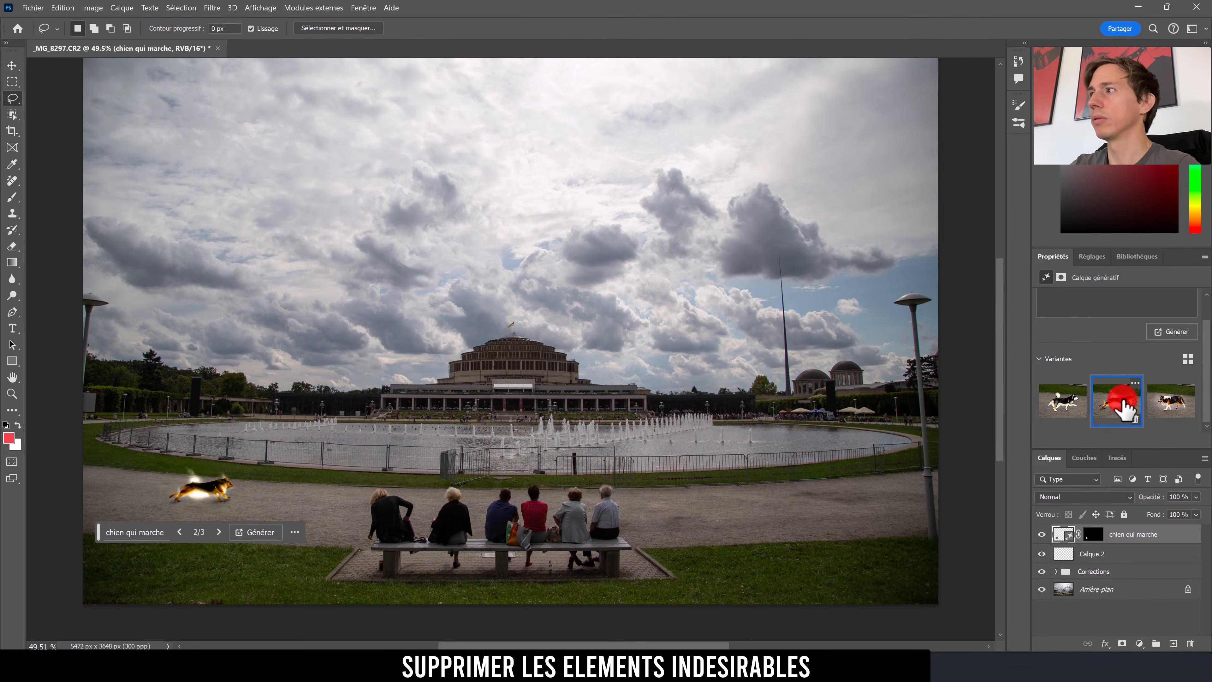
{"action": "left_click", "coordinate": [1174, 405]}
{"action": "left_click", "coordinate": [1124, 413]}
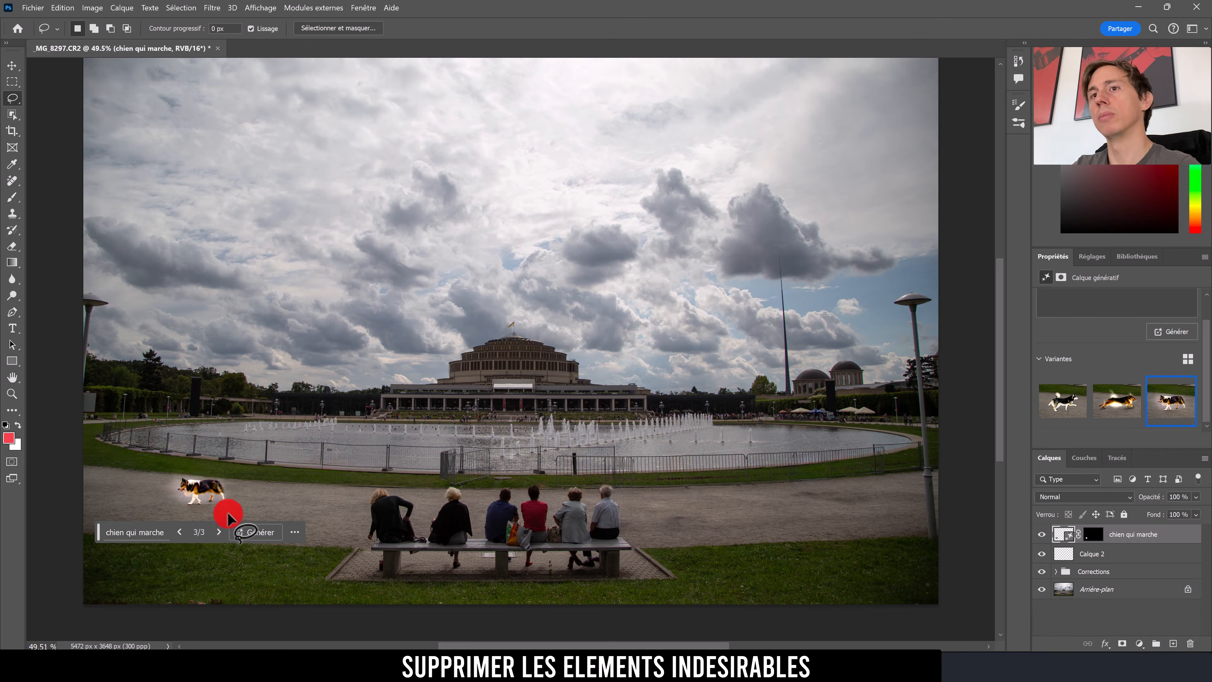
Step: Examine the generated dog patch up close by temporarily hiding the layers below it, and view its layer mask
{"action": "key", "text": "z"}
{"action": "left_click_drag", "start_coordinate": [203, 489], "coordinate": [239, 487]}
{"action": "left_click_drag", "start_coordinate": [1043, 554], "coordinate": [1045, 637]}
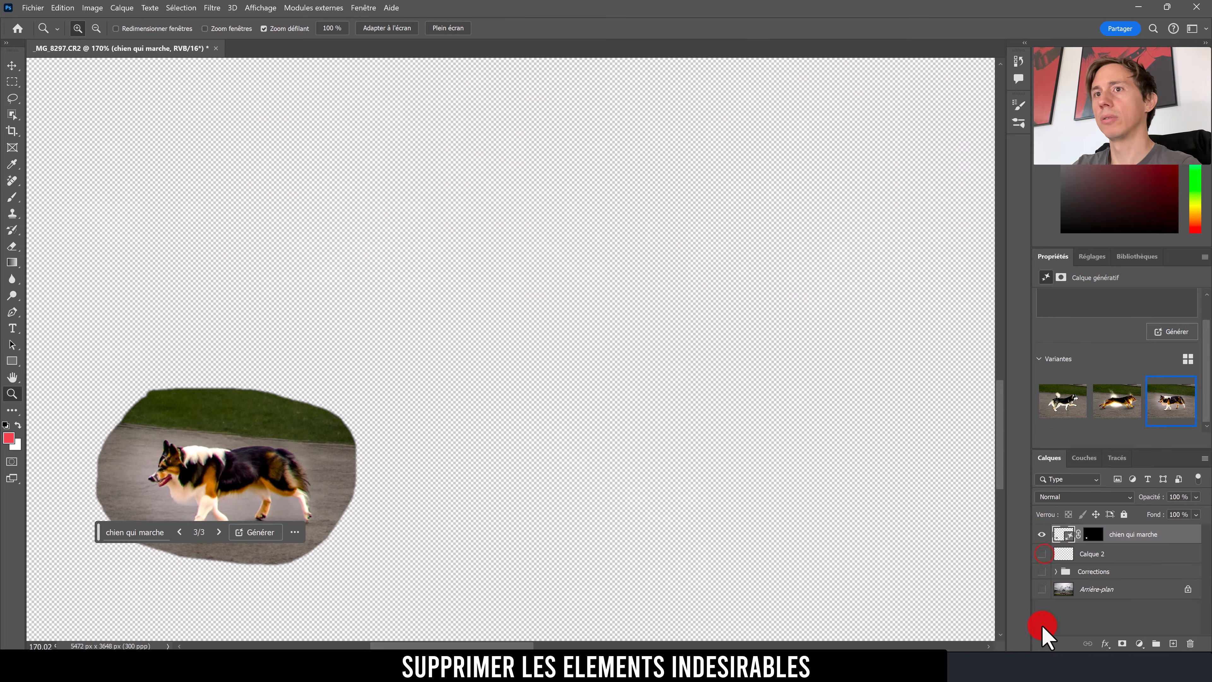
{"action": "left_click_drag", "start_coordinate": [1041, 589], "coordinate": [1044, 554]}
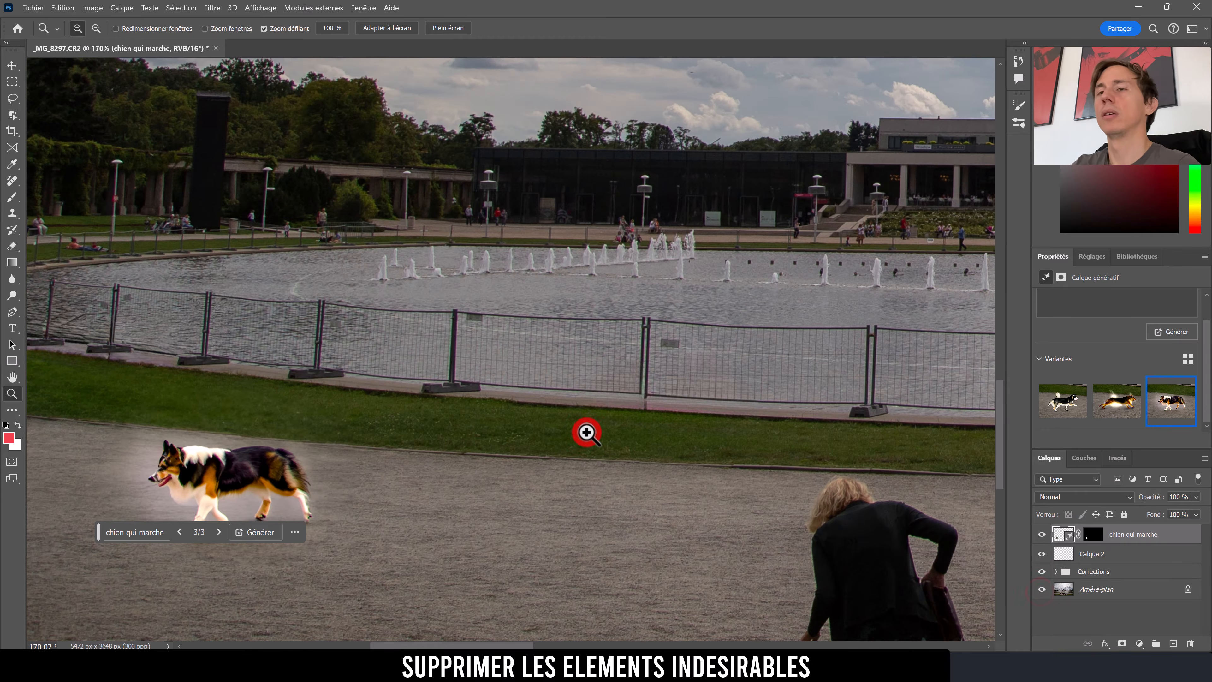
{"action": "left_click_drag", "start_coordinate": [257, 417], "coordinate": [352, 360]}
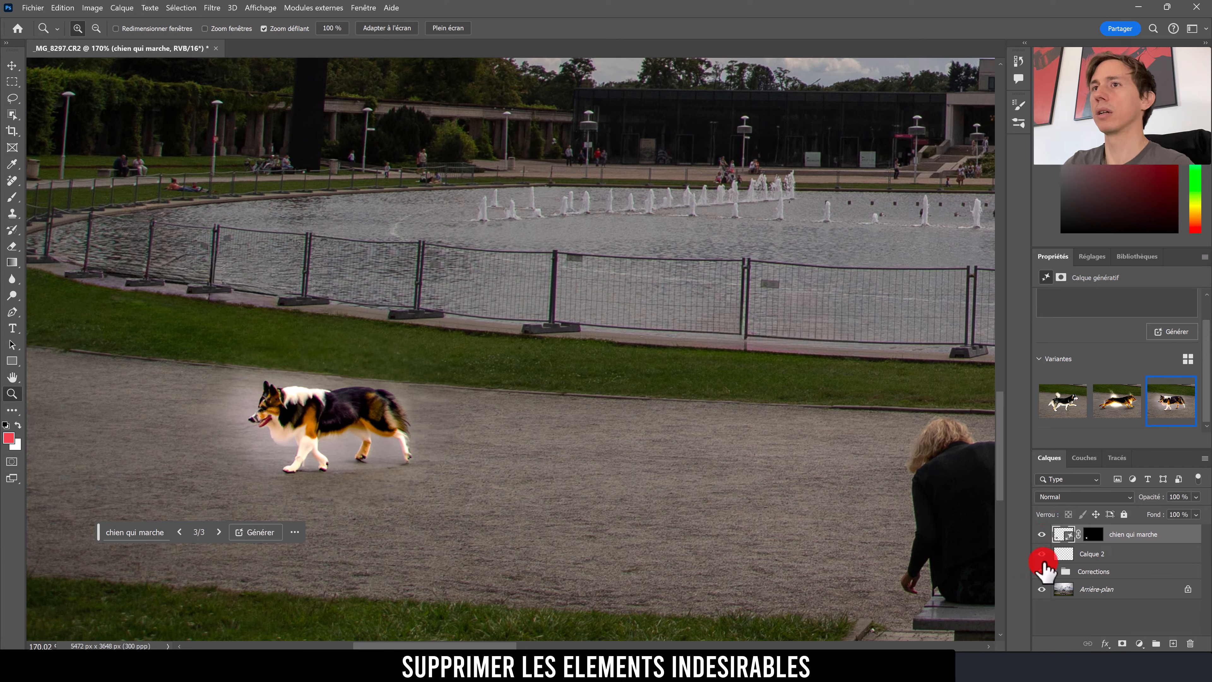
{"action": "left_click", "coordinate": [1091, 534]}
{"action": "left_click", "coordinate": [1092, 533], "text": "alt"}
{"action": "left_click", "coordinate": [1092, 534], "text": "alt"}
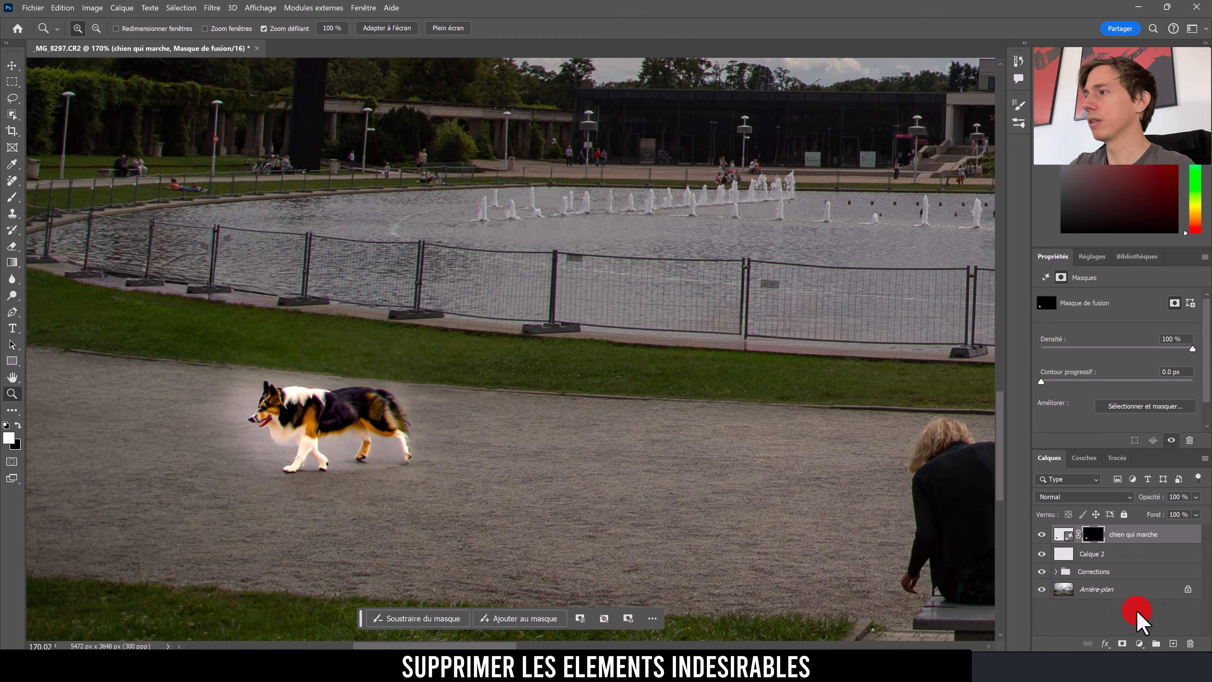
Step: Add a Levels adjustment clipped to the dog layer and lower its white output level to darken the dog patch
{"action": "left_click", "coordinate": [1140, 643]}
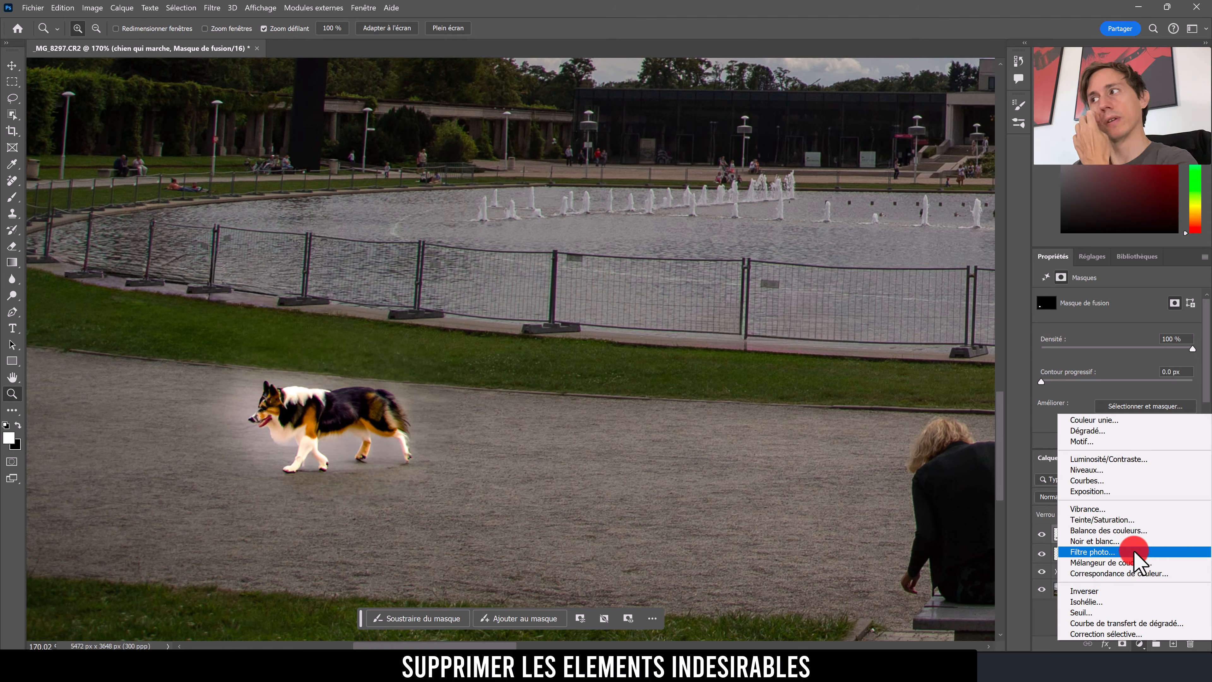
{"action": "left_click", "coordinate": [1131, 471]}
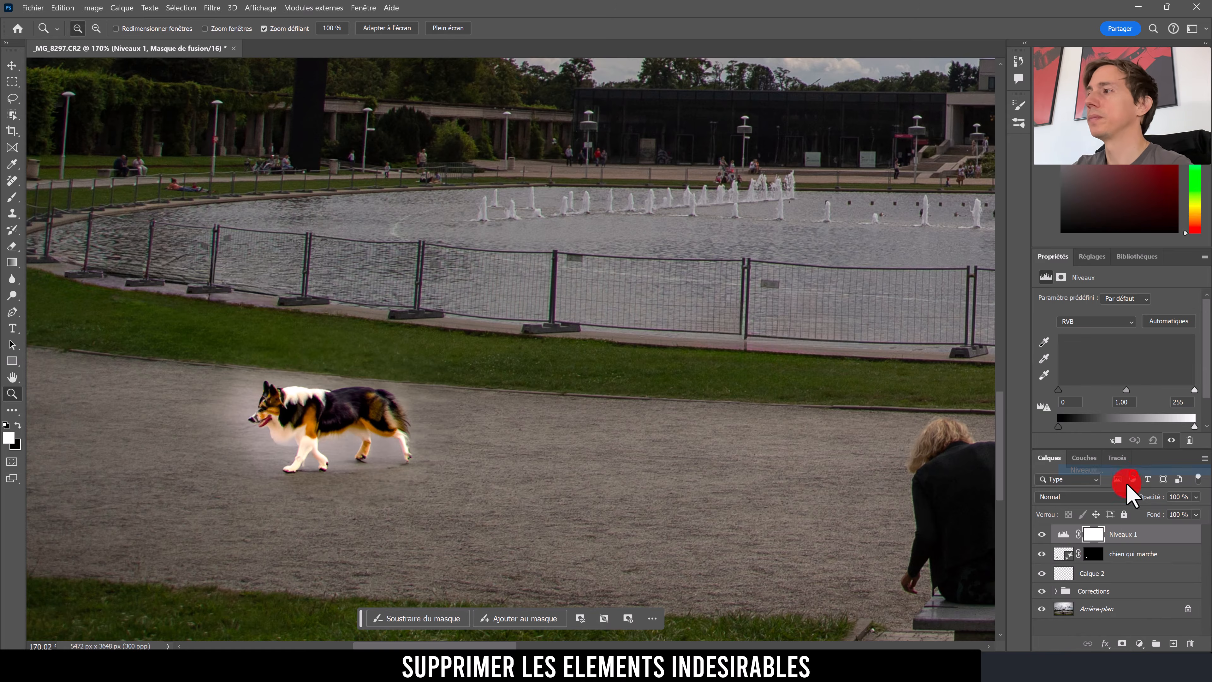
{"action": "left_click", "coordinate": [1093, 544], "text": "alt"}
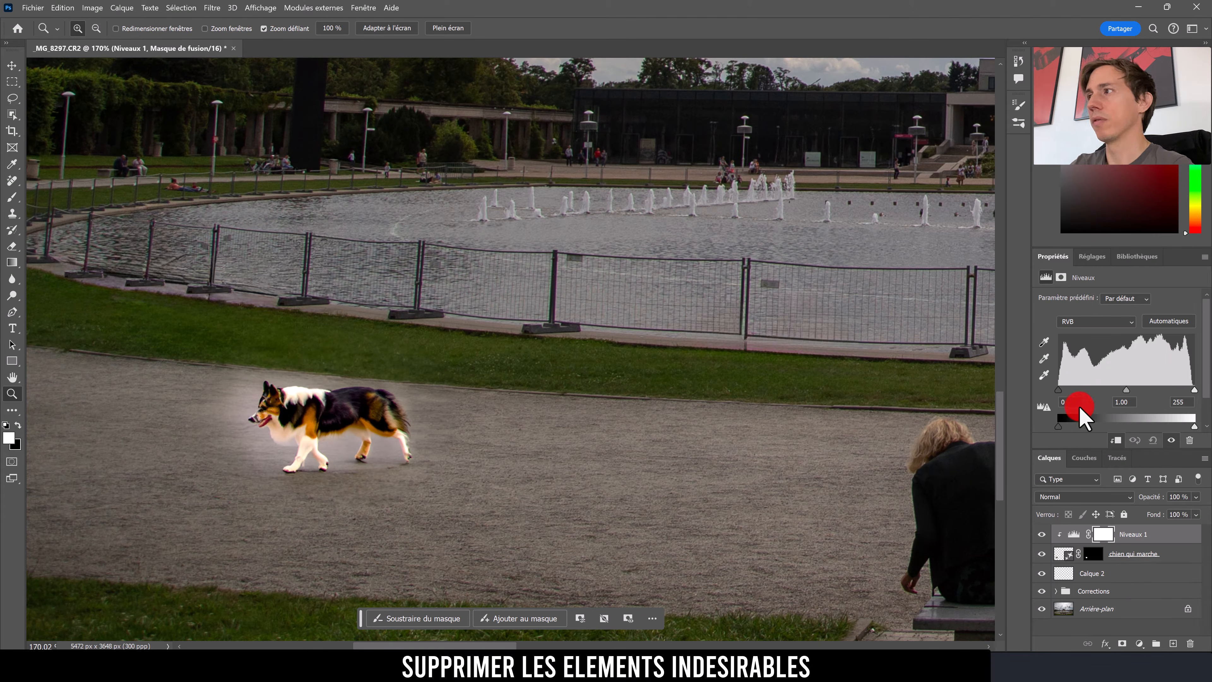
{"action": "left_click_drag", "start_coordinate": [1194, 426], "coordinate": [1116, 427]}
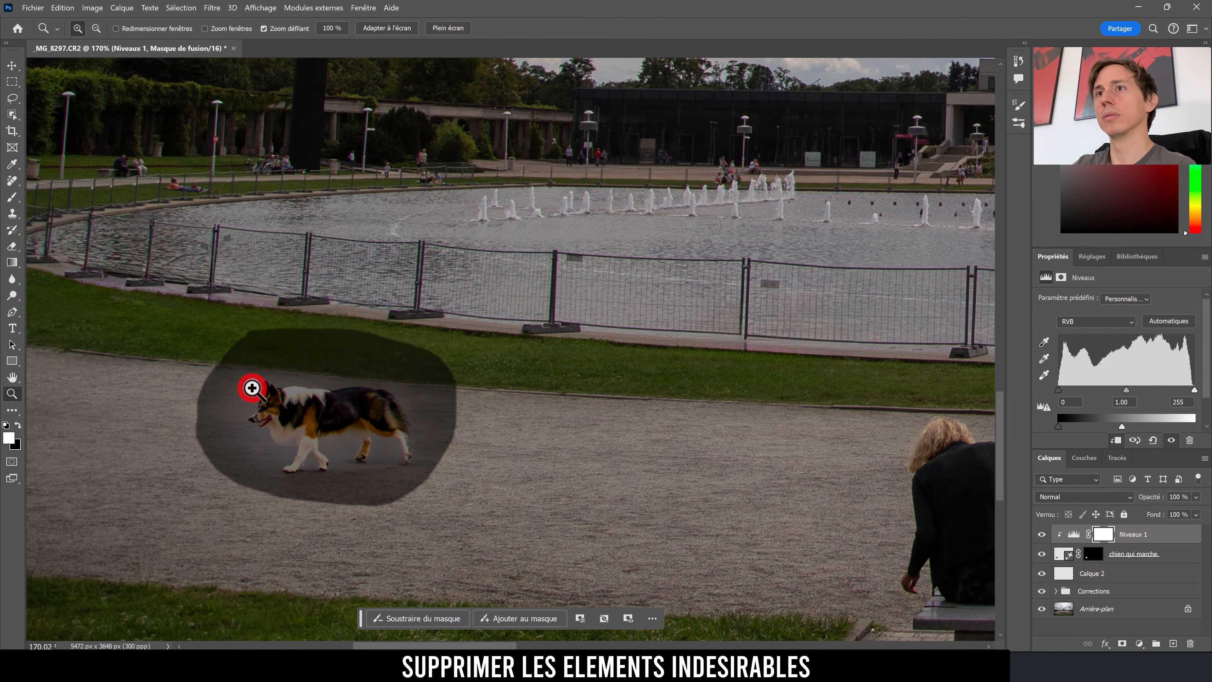
{"action": "left_click_drag", "start_coordinate": [391, 393], "coordinate": [527, 414]}
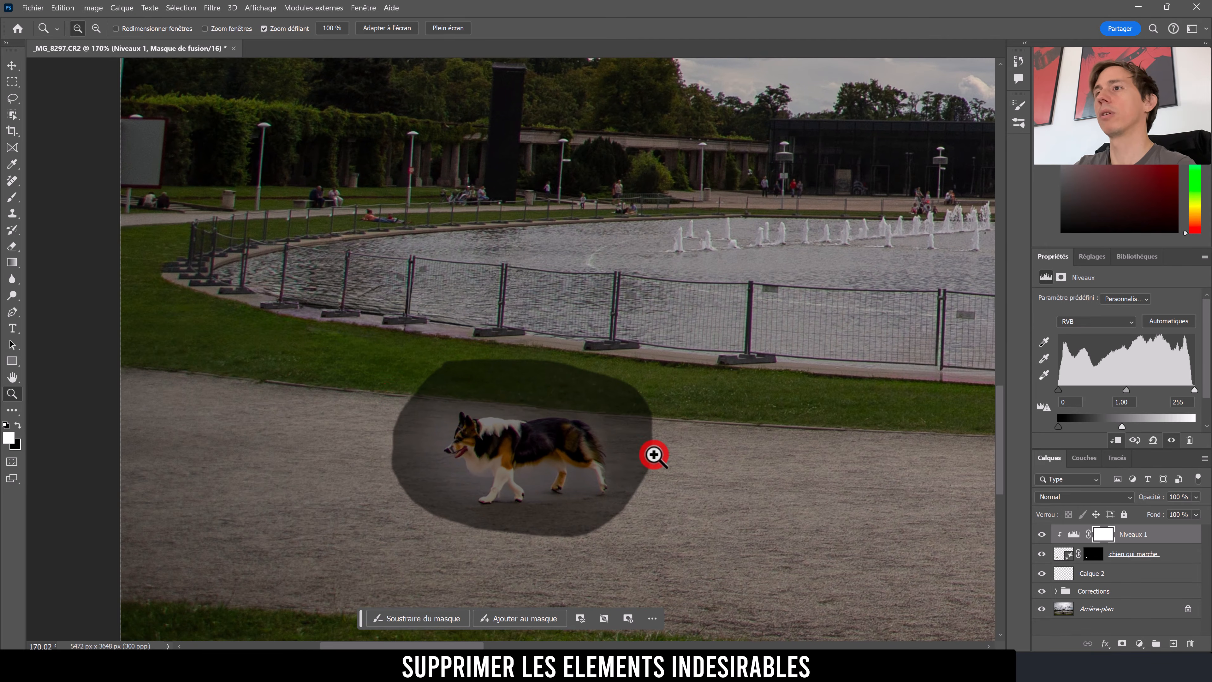
Step: Fine-tune the dog's Levels output range by slightly raising the black level and lowering the white level
{"action": "left_click_drag", "start_coordinate": [654, 456], "coordinate": [625, 466]}
{"action": "left_click_drag", "start_coordinate": [743, 483], "coordinate": [544, 449]}
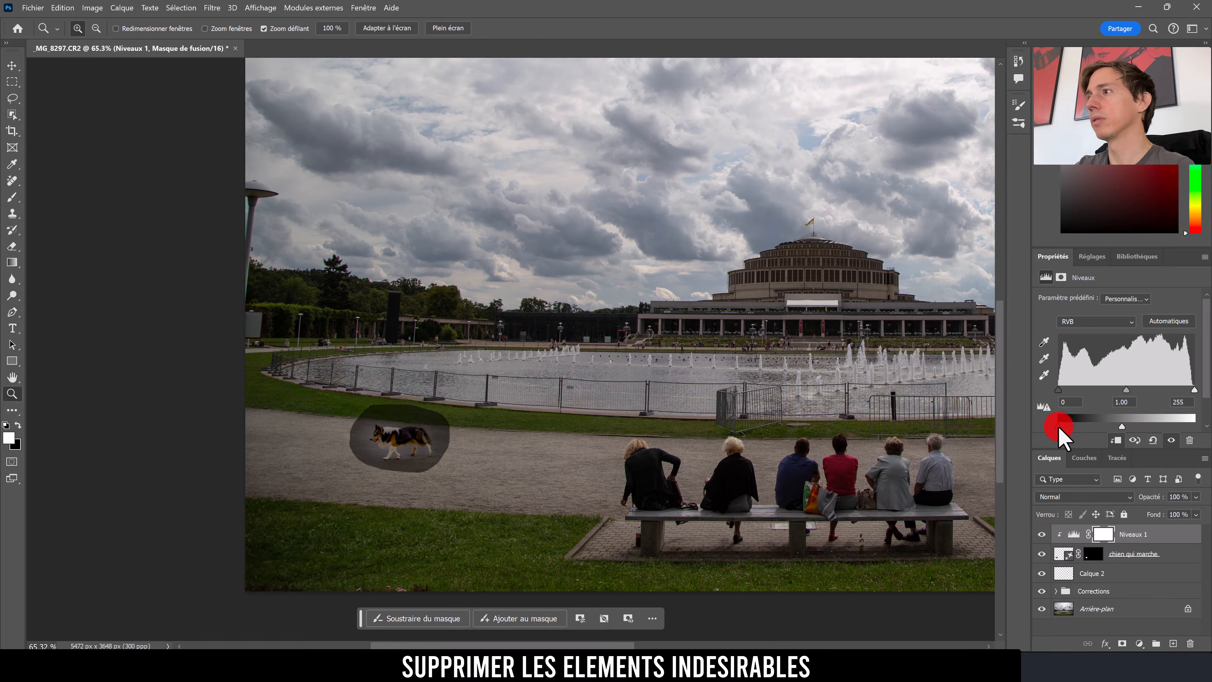
{"action": "left_click_drag", "start_coordinate": [1060, 426], "coordinate": [1062, 426]}
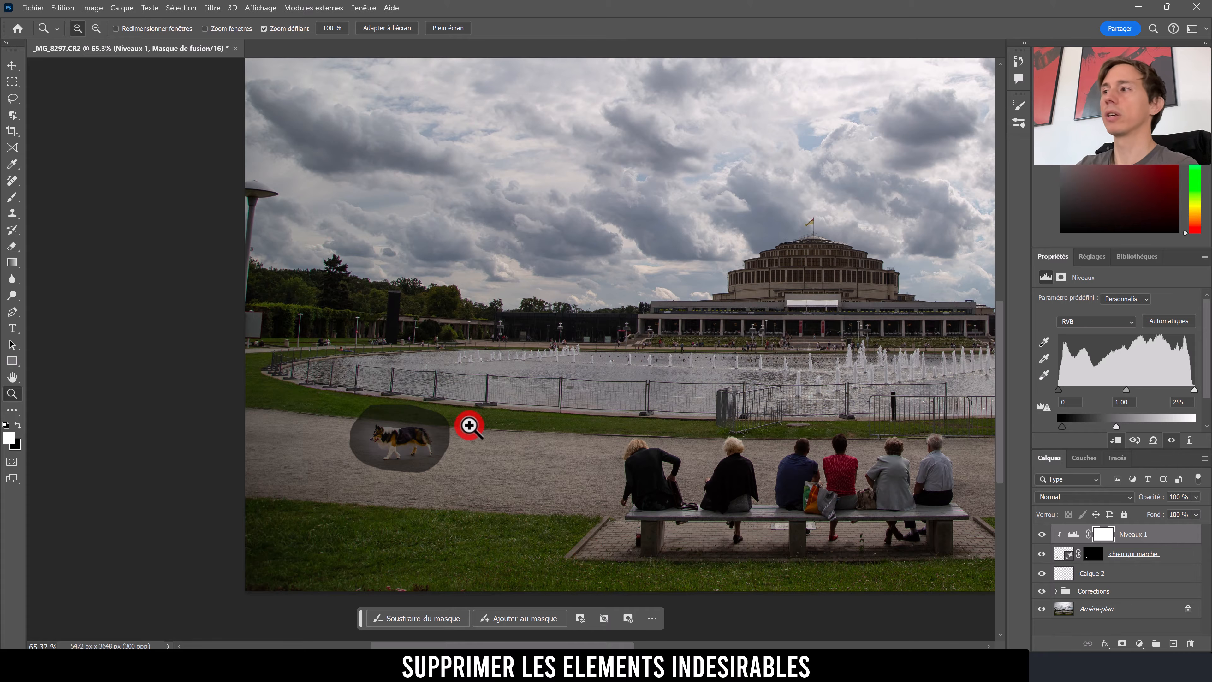
Step: Target the dog layer's mask, choose the soft round brush, and test a stroke at the patch's upper edge with black as foreground colour
{"action": "left_click", "coordinate": [1092, 555]}
{"action": "left_click_drag", "start_coordinate": [409, 445], "coordinate": [435, 437]}
{"action": "key", "text": "b"}
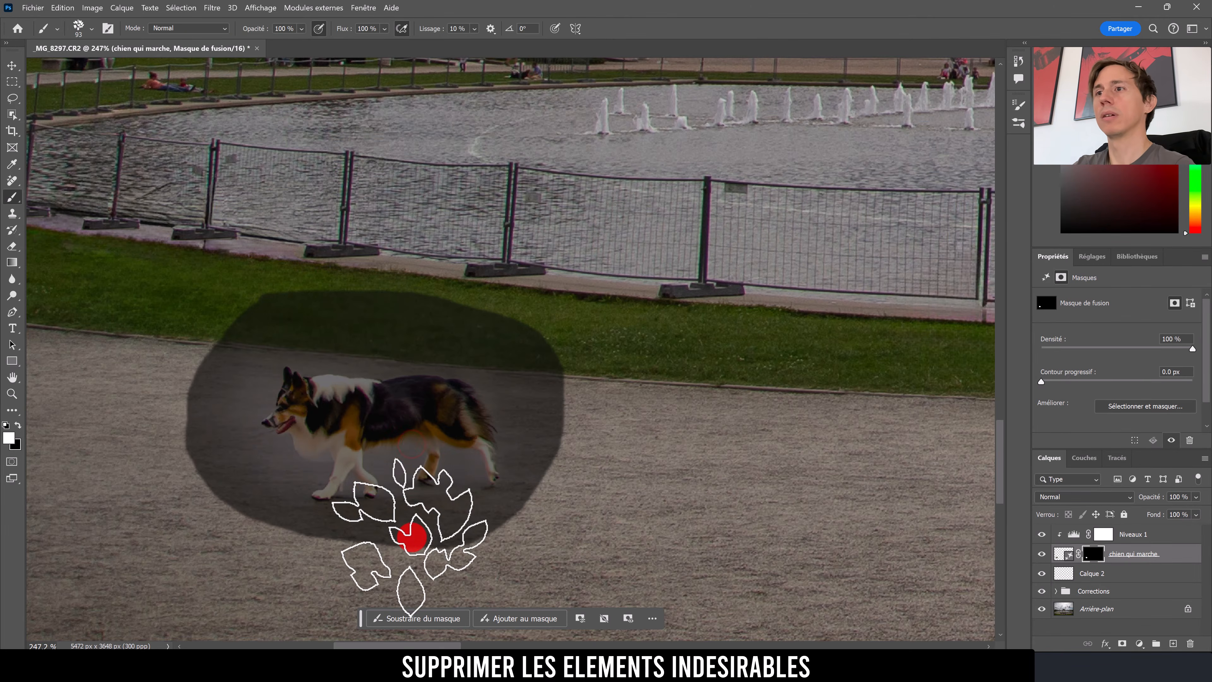
{"action": "right_click", "coordinate": [500, 311]}
{"action": "left_click", "coordinate": [527, 447]}
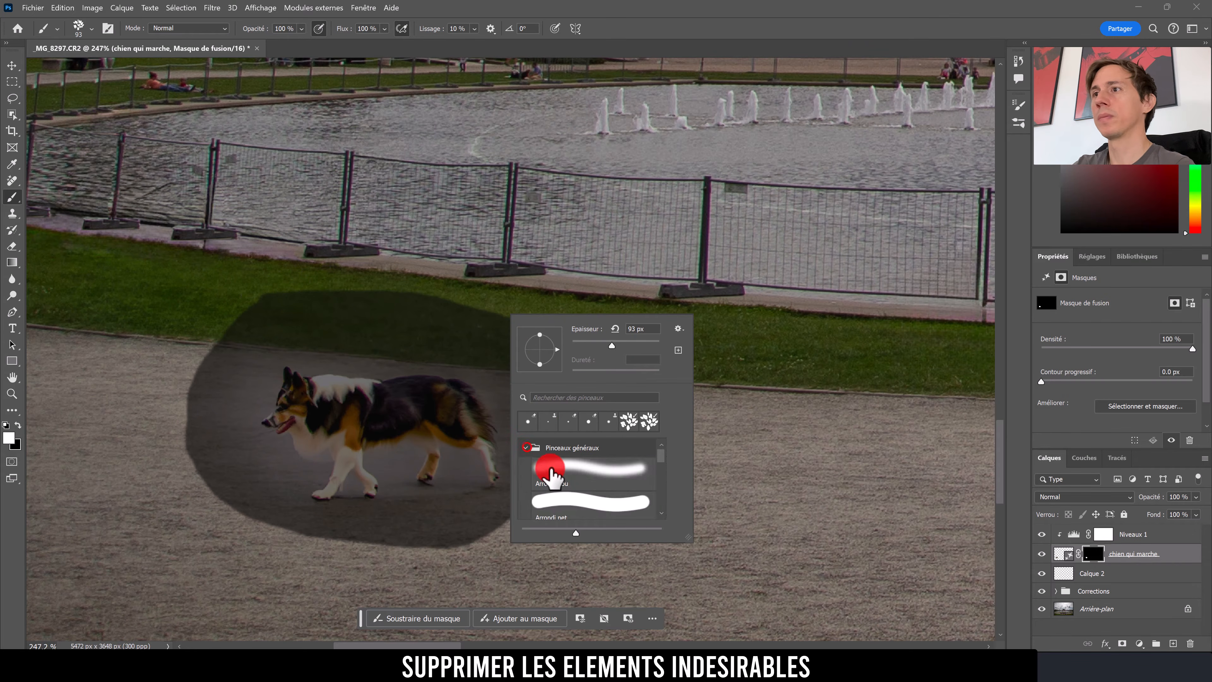
{"action": "left_click", "coordinate": [552, 469]}
{"action": "mouse_move", "coordinate": [442, 332]}
{"action": "left_mouse_down"}
{"action": "mouse_move", "coordinate": [366, 315]}
{"action": "mouse_move", "coordinate": [462, 308]}
{"action": "mouse_move", "coordinate": [307, 298]}
{"action": "mouse_move", "coordinate": [449, 302]}
{"action": "mouse_move", "coordinate": [477, 329]}
{"action": "mouse_move", "coordinate": [454, 350]}
{"action": "left_mouse_up"}
{"action": "key", "text": "x"}
{"action": "key", "text": "ctrl+z"}
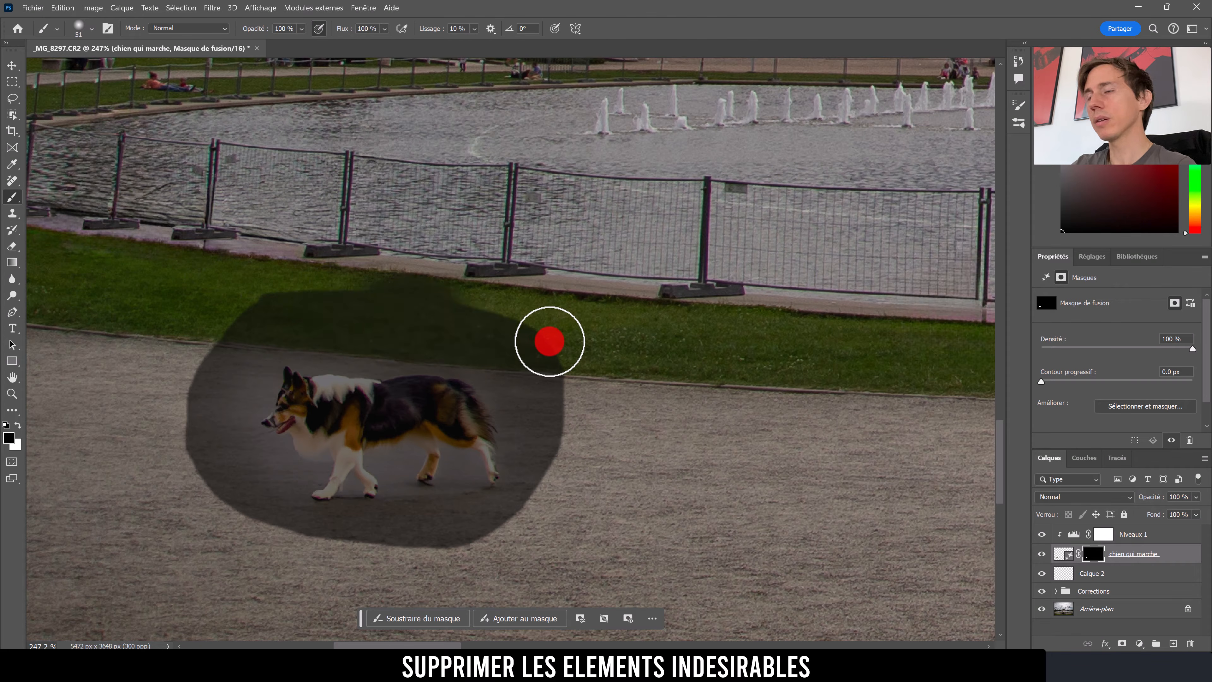
Step: Select the dog with the Object Selection tool, working on the generative layer's image instead of its mask
{"action": "left_click", "coordinate": [10, 82]}
{"action": "left_click", "coordinate": [9, 68]}
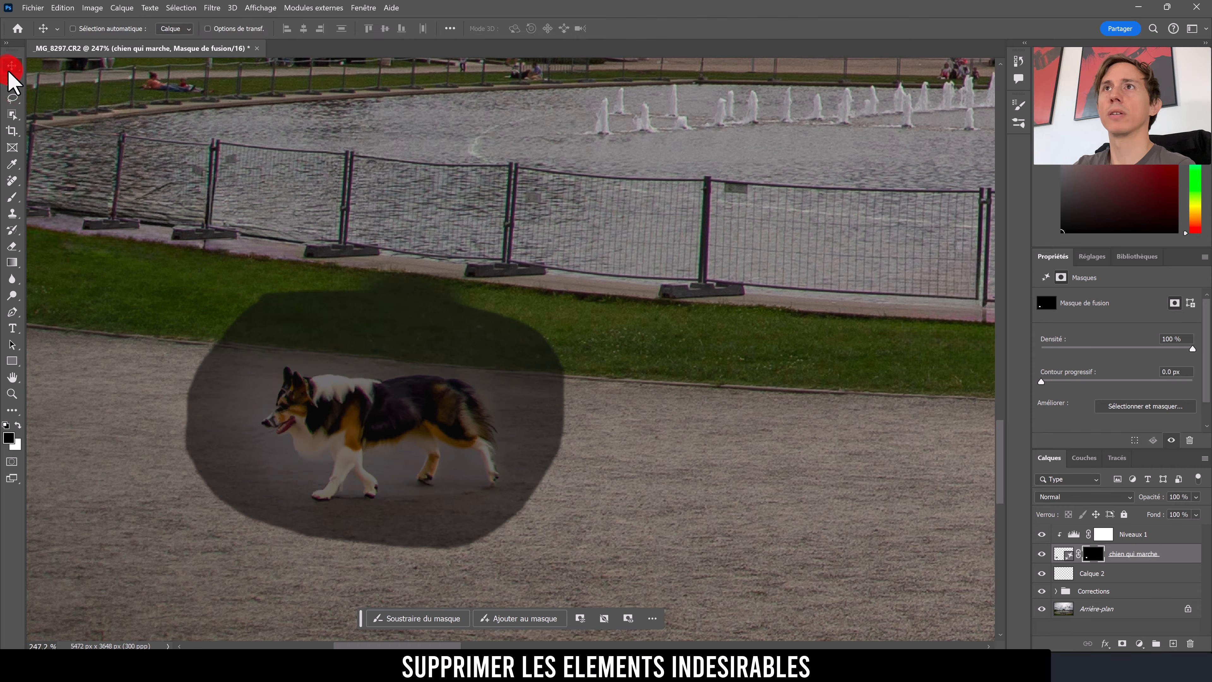
{"action": "left_click", "coordinate": [12, 83]}
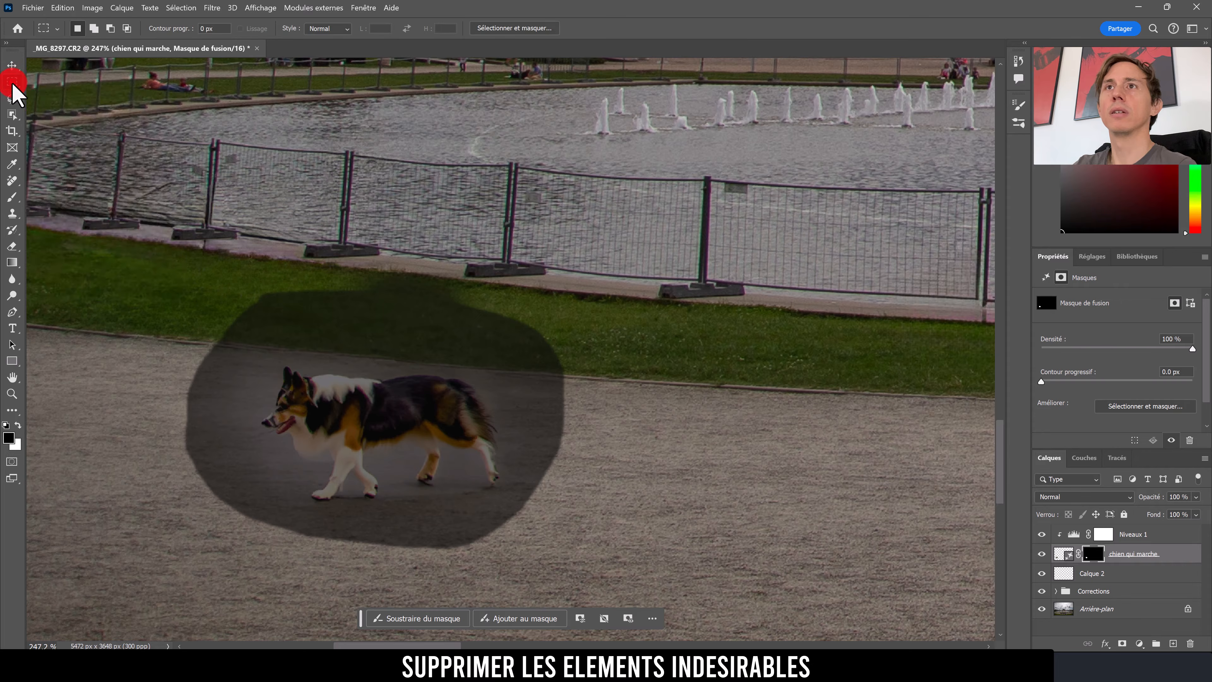
{"action": "left_click", "coordinate": [10, 69]}
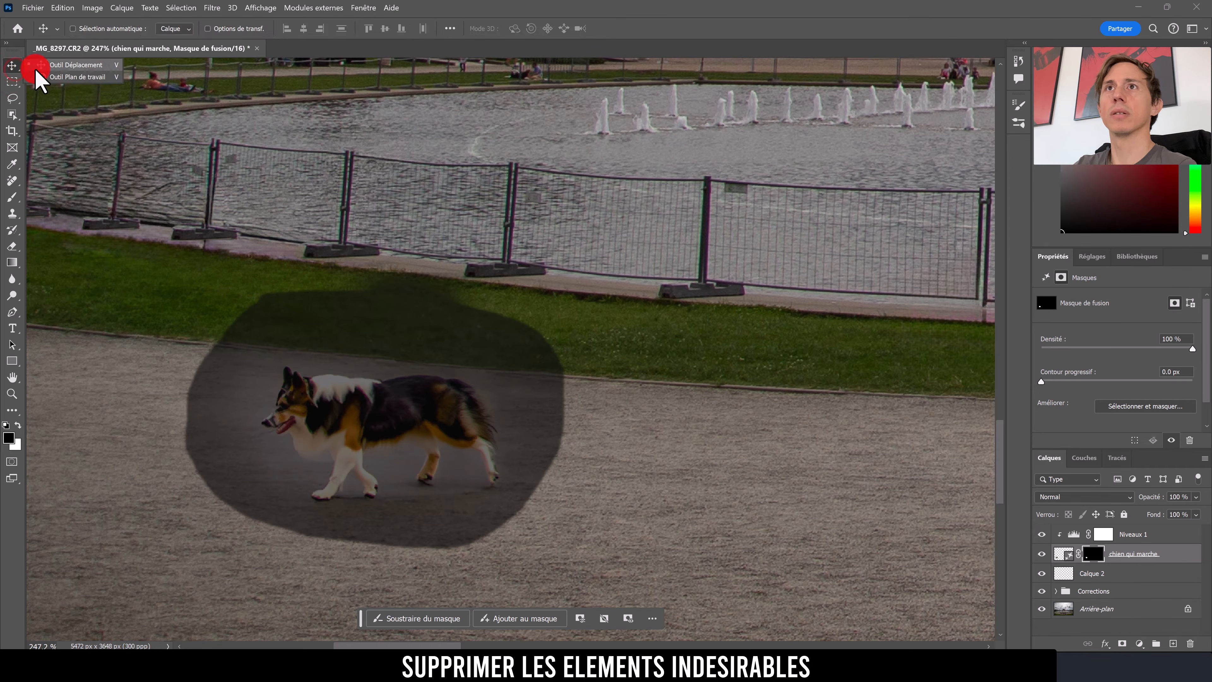
{"action": "left_click", "coordinate": [12, 82]}
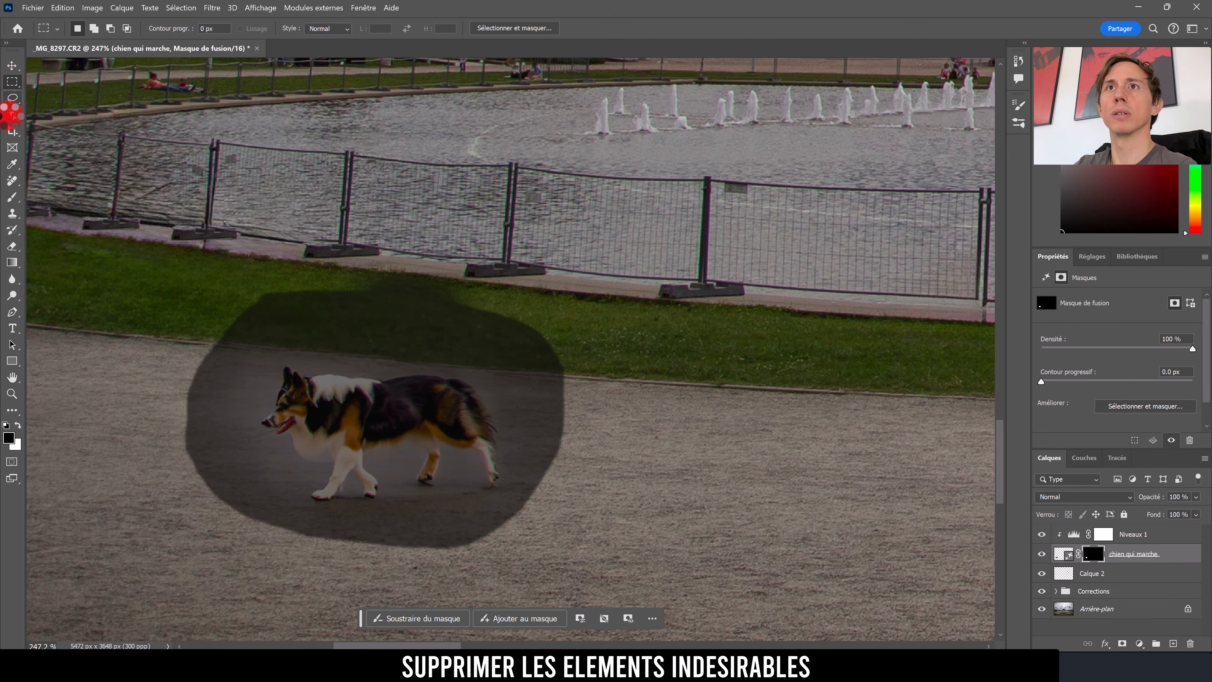
{"action": "left_click", "coordinate": [11, 116]}
{"action": "left_click", "coordinate": [30, 111]}
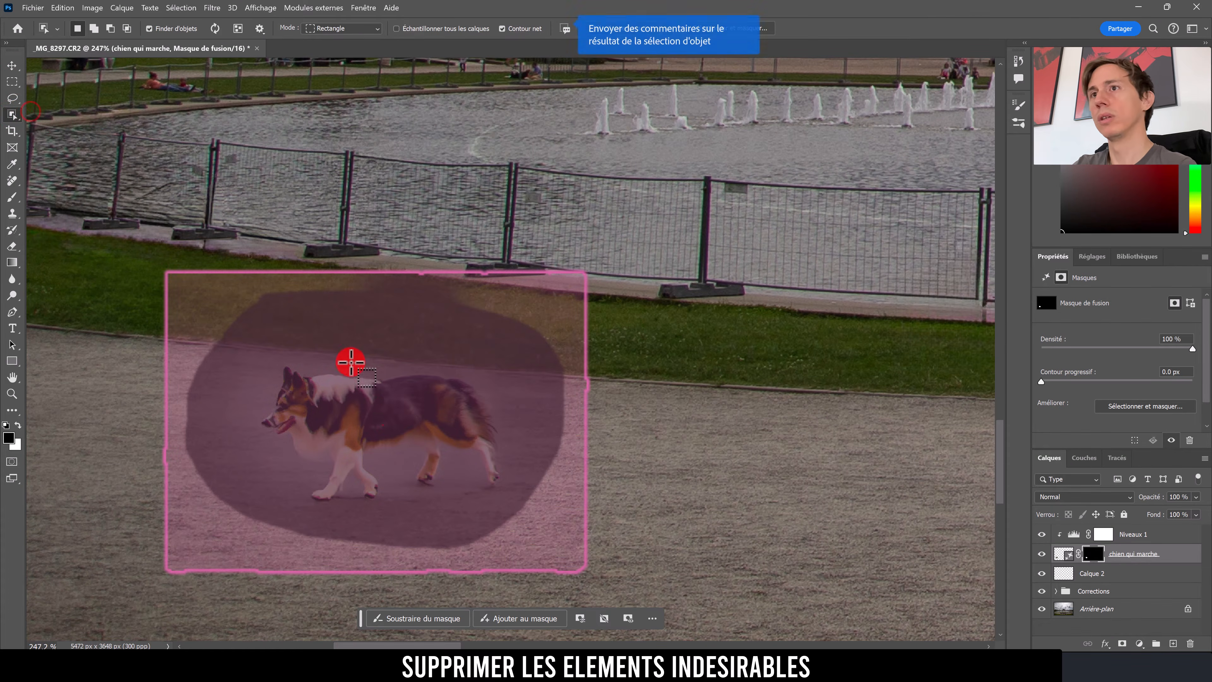
{"action": "key", "text": "ctrl+2"}
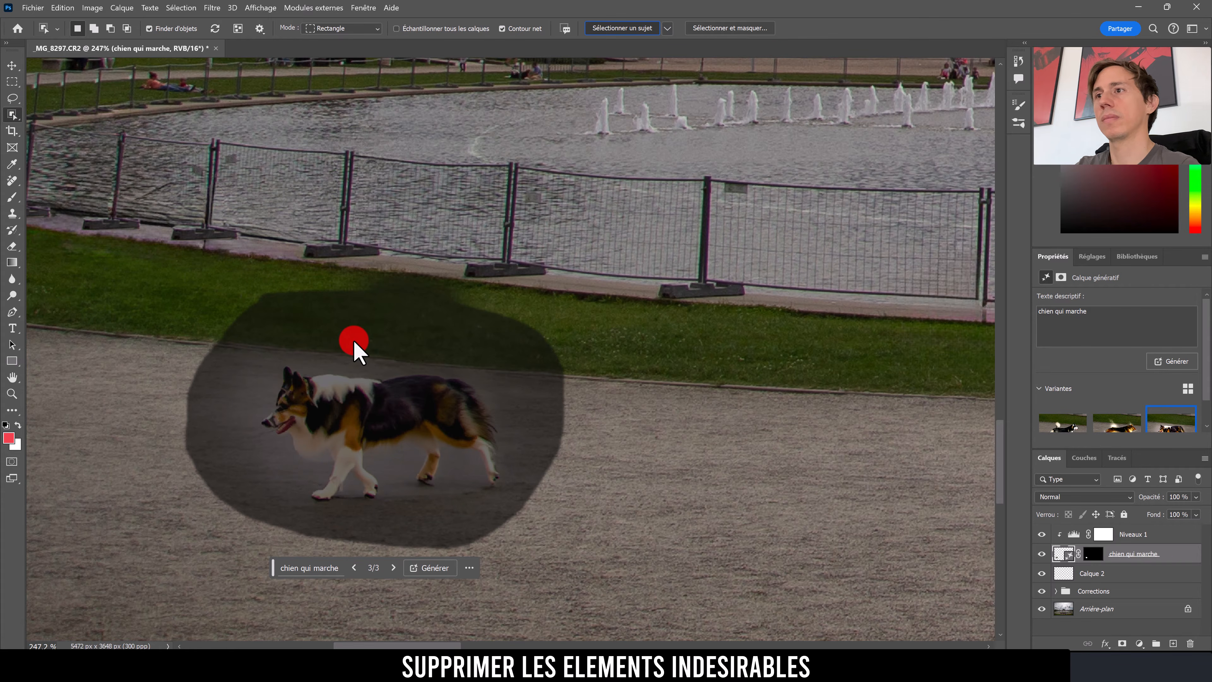
{"action": "left_click", "coordinate": [353, 342]}
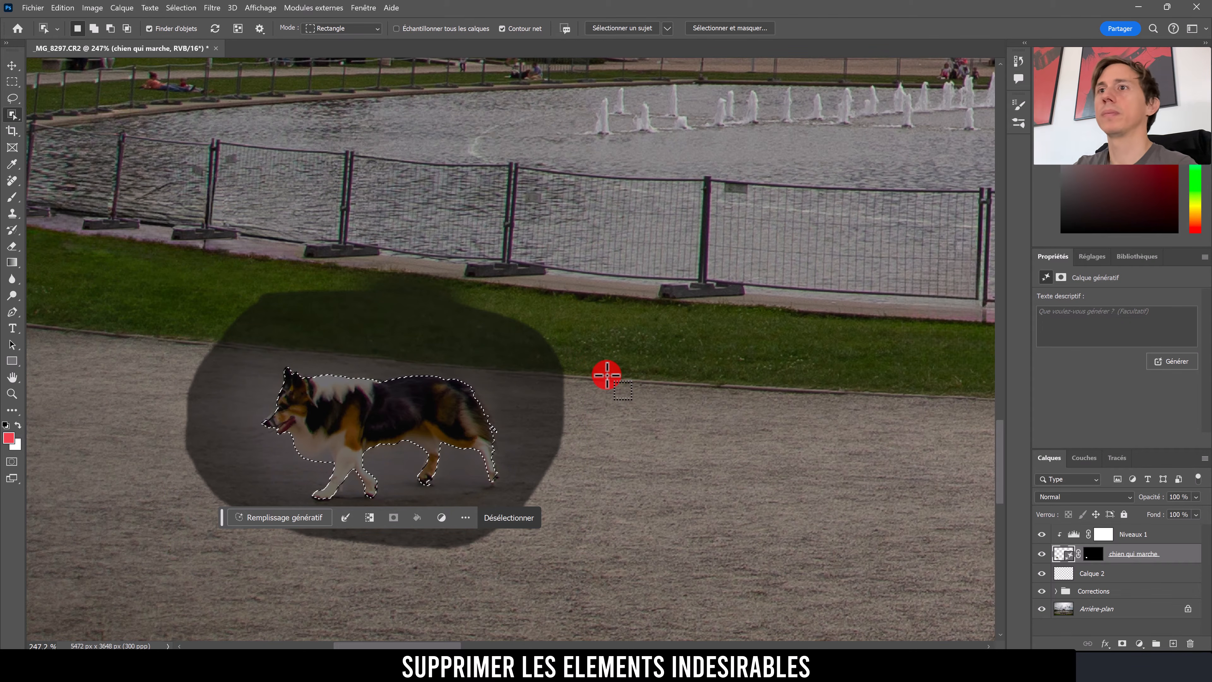
Step: Invert the selection, paint black around the dog on its layer mask to hide the dark patch, and deselect
{"action": "left_click", "coordinate": [183, 8]}
{"action": "left_click", "coordinate": [184, 54]}
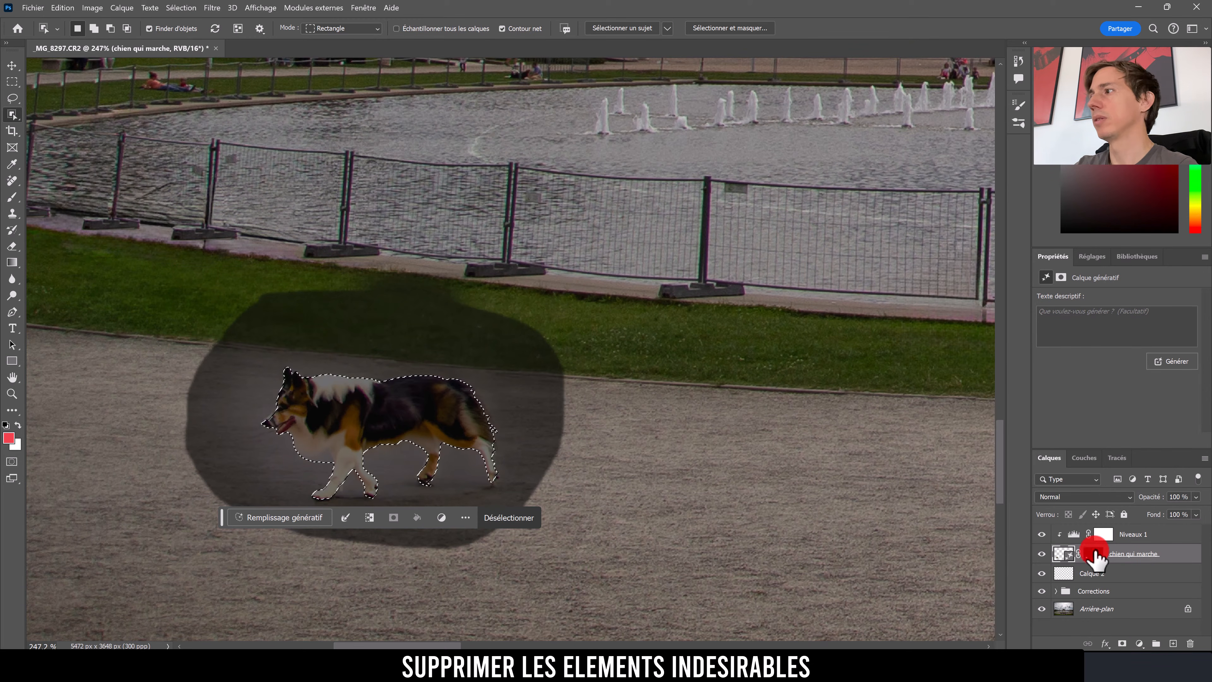
{"action": "left_click", "coordinate": [1095, 554]}
{"action": "key", "text": "b"}
{"action": "mouse_move", "coordinate": [516, 394]}
{"action": "left_mouse_down"}
{"action": "mouse_move", "coordinate": [488, 396]}
{"action": "mouse_move", "coordinate": [548, 410]}
{"action": "mouse_move", "coordinate": [555, 425]}
{"action": "mouse_move", "coordinate": [501, 473]}
{"action": "mouse_move", "coordinate": [459, 469]}
{"action": "mouse_move", "coordinate": [463, 455]}
{"action": "mouse_move", "coordinate": [377, 456]}
{"action": "mouse_move", "coordinate": [290, 487]}
{"action": "mouse_move", "coordinate": [475, 538]}
{"action": "mouse_move", "coordinate": [438, 480]}
{"action": "mouse_move", "coordinate": [379, 498]}
{"action": "mouse_move", "coordinate": [565, 510]}
{"action": "mouse_move", "coordinate": [624, 469]}
{"action": "mouse_move", "coordinate": [465, 447]}
{"action": "mouse_move", "coordinate": [566, 419]}
{"action": "mouse_move", "coordinate": [495, 379]}
{"action": "mouse_move", "coordinate": [339, 358]}
{"action": "mouse_move", "coordinate": [553, 340]}
{"action": "mouse_move", "coordinate": [344, 308]}
{"action": "mouse_move", "coordinate": [364, 338]}
{"action": "mouse_move", "coordinate": [481, 299]}
{"action": "mouse_move", "coordinate": [324, 318]}
{"action": "mouse_move", "coordinate": [289, 357]}
{"action": "mouse_move", "coordinate": [392, 336]}
{"action": "mouse_move", "coordinate": [161, 329]}
{"action": "mouse_move", "coordinate": [369, 367]}
{"action": "mouse_move", "coordinate": [203, 425]}
{"action": "mouse_move", "coordinate": [329, 456]}
{"action": "mouse_move", "coordinate": [240, 511]}
{"action": "mouse_move", "coordinate": [400, 459]}
{"action": "mouse_move", "coordinate": [235, 397]}
{"action": "mouse_move", "coordinate": [201, 478]}
{"action": "mouse_move", "coordinate": [215, 491]}
{"action": "mouse_move", "coordinate": [254, 414]}
{"action": "mouse_move", "coordinate": [206, 387]}
{"action": "mouse_move", "coordinate": [130, 373]}
{"action": "mouse_move", "coordinate": [229, 363]}
{"action": "mouse_move", "coordinate": [518, 383]}
{"action": "mouse_move", "coordinate": [517, 430]}
{"action": "mouse_move", "coordinate": [422, 452]}
{"action": "mouse_move", "coordinate": [517, 453]}
{"action": "left_mouse_up"}
{"action": "key", "text": "ctrl+d"}
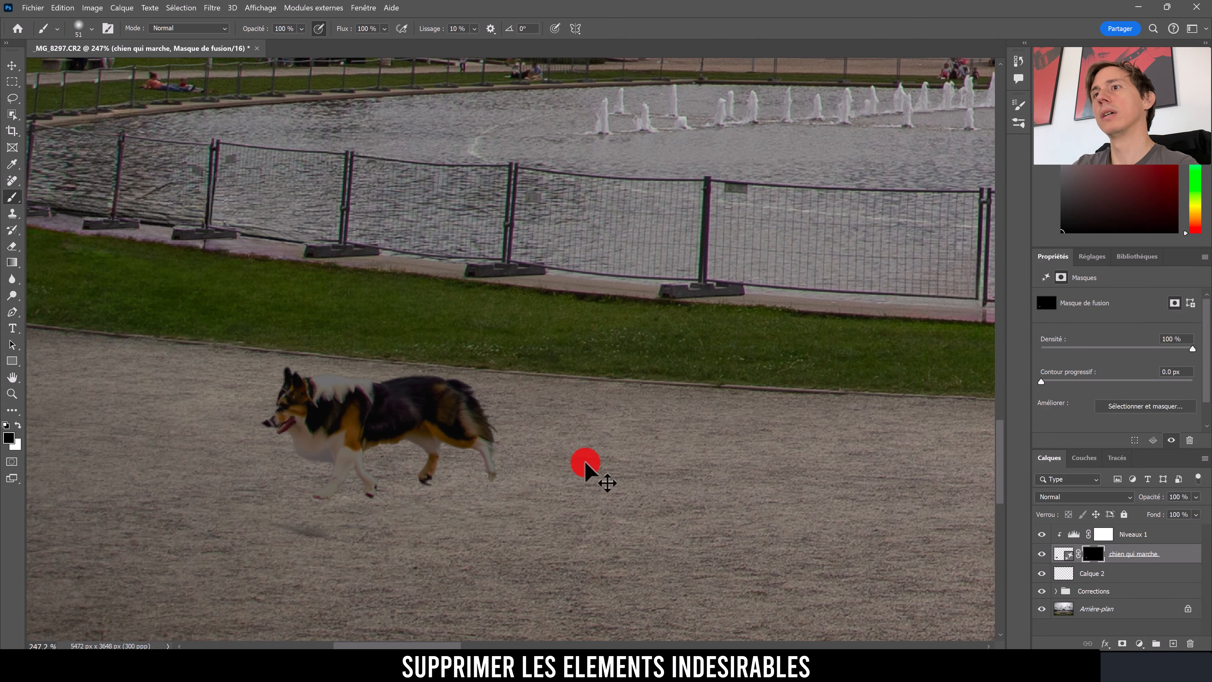
Step: Raise the white output level of the Niveaux 1 adjustment slightly to match the dog's brightness to the scene
{"action": "key", "text": "ctrl+plus"}
{"action": "key", "text": "ctrl+plus"}
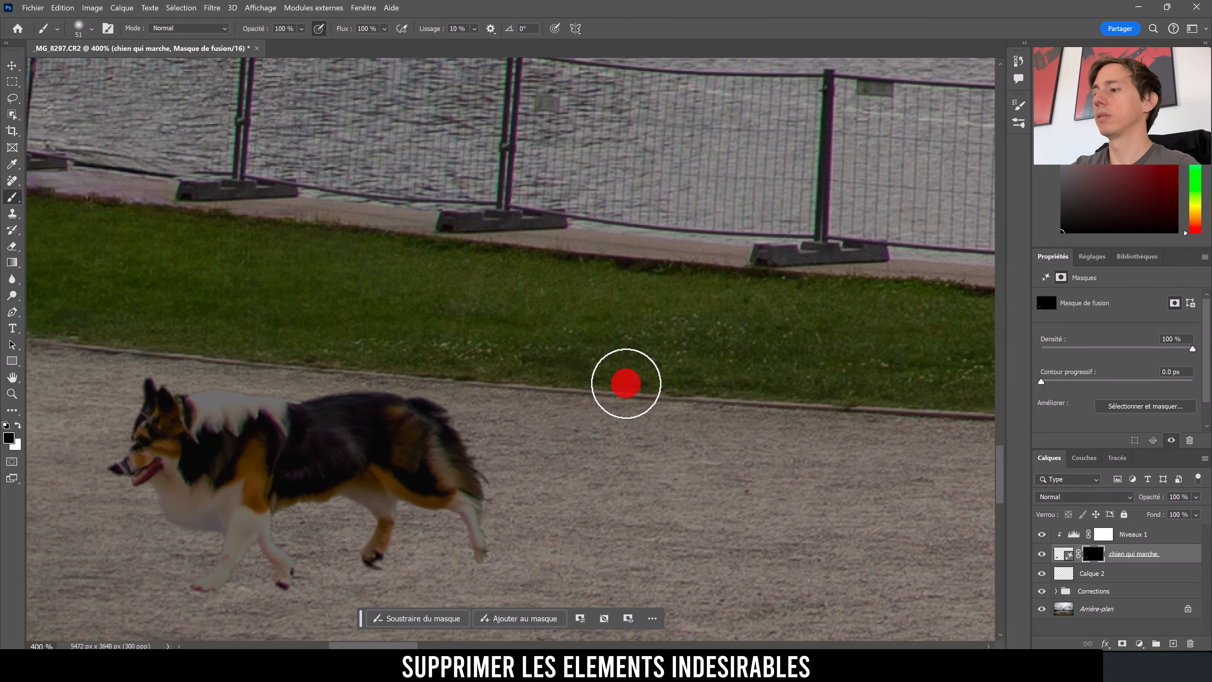
{"action": "key", "text": "ctrl+minus"}
{"action": "key", "text": "ctrl+minus"}
{"action": "key", "text": "ctrl+minus"}
{"action": "key", "text": "ctrl+minus"}
{"action": "key", "text": "ctrl+minus"}
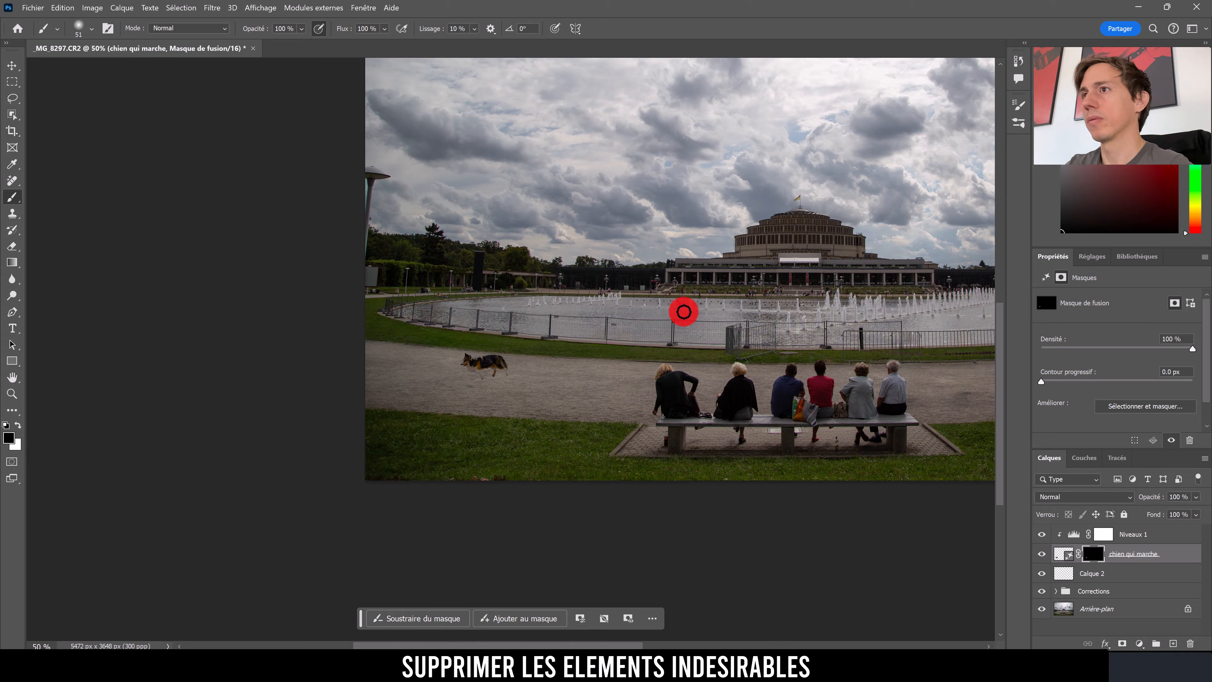
{"action": "left_click", "coordinate": [1075, 536]}
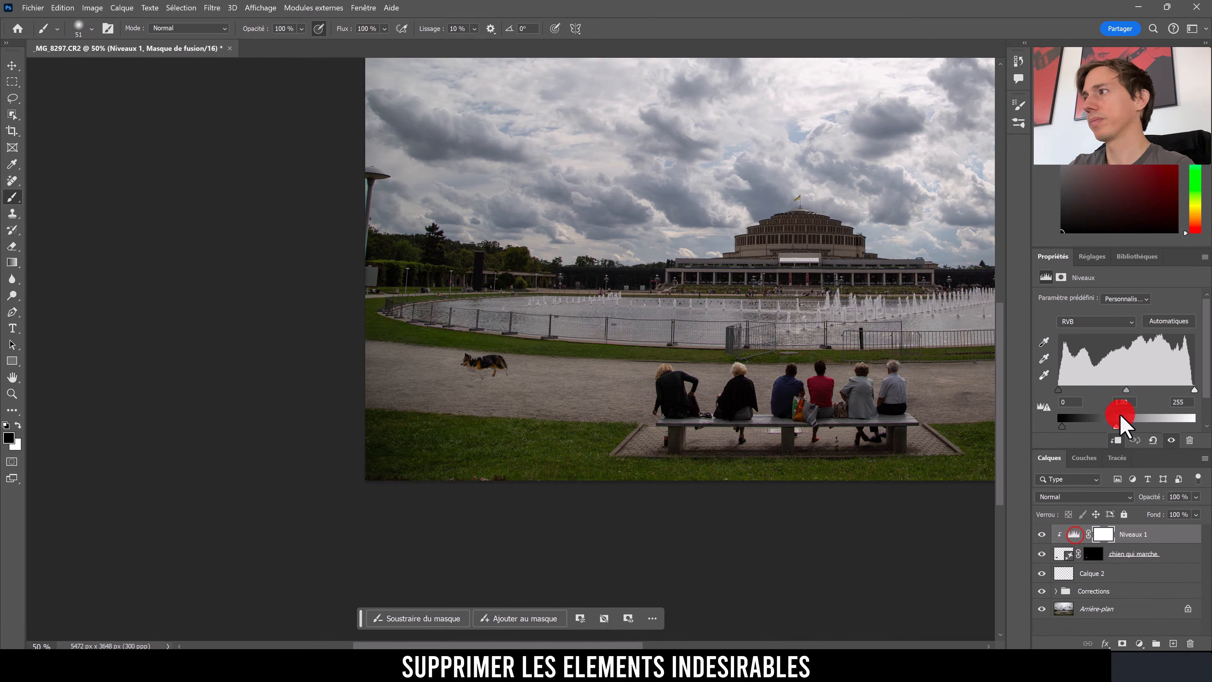
{"action": "mouse_move", "coordinate": [1119, 425]}
{"action": "left_mouse_down"}
{"action": "mouse_move", "coordinate": [1131, 425]}
{"action": "mouse_move", "coordinate": [1117, 426]}
{"action": "left_mouse_up"}
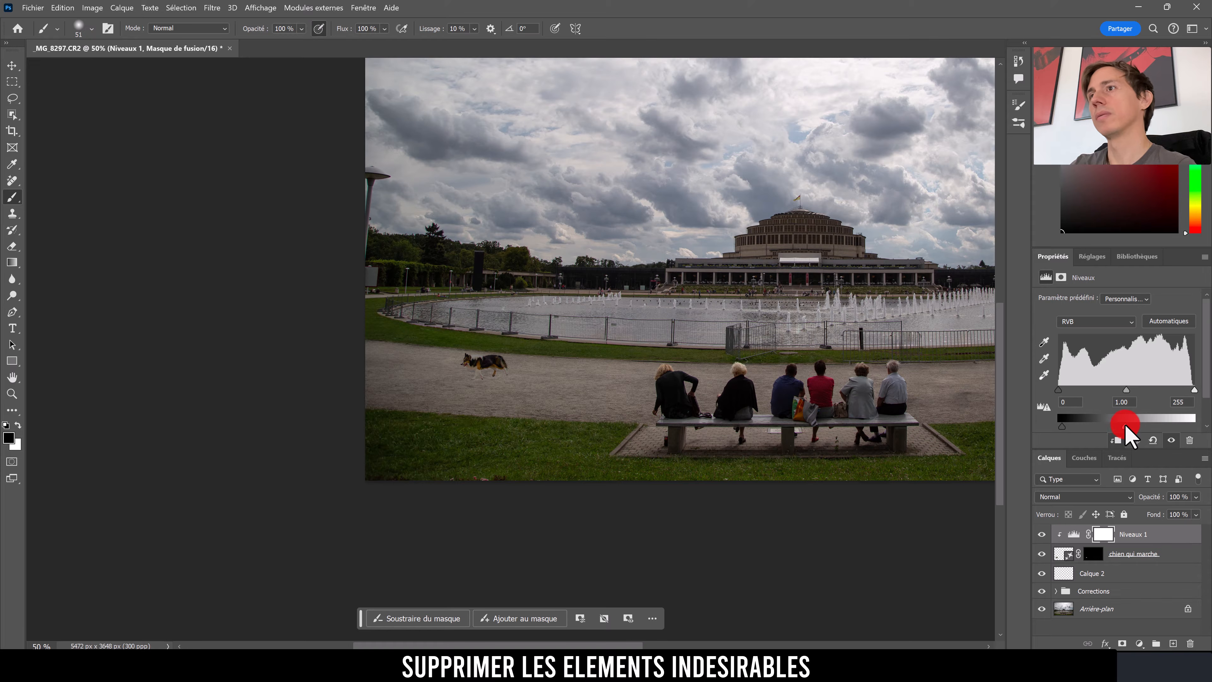
Step: Inspect the cut-out dog up close, and delete the dog layer together with its Niveaux 1 adjustment
{"action": "key", "text": "z"}
{"action": "left_click_drag", "start_coordinate": [477, 369], "coordinate": [533, 336]}
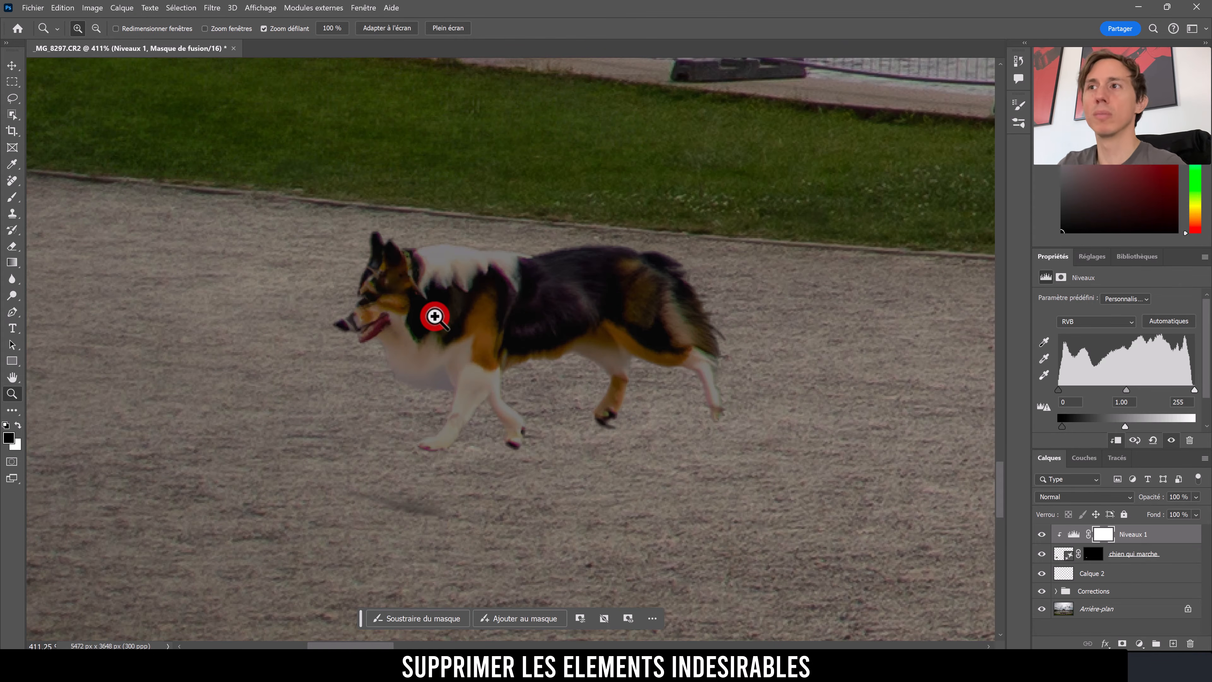
{"action": "left_click_drag", "start_coordinate": [709, 393], "coordinate": [656, 413]}
{"action": "left_click_drag", "start_coordinate": [792, 368], "coordinate": [371, 425]}
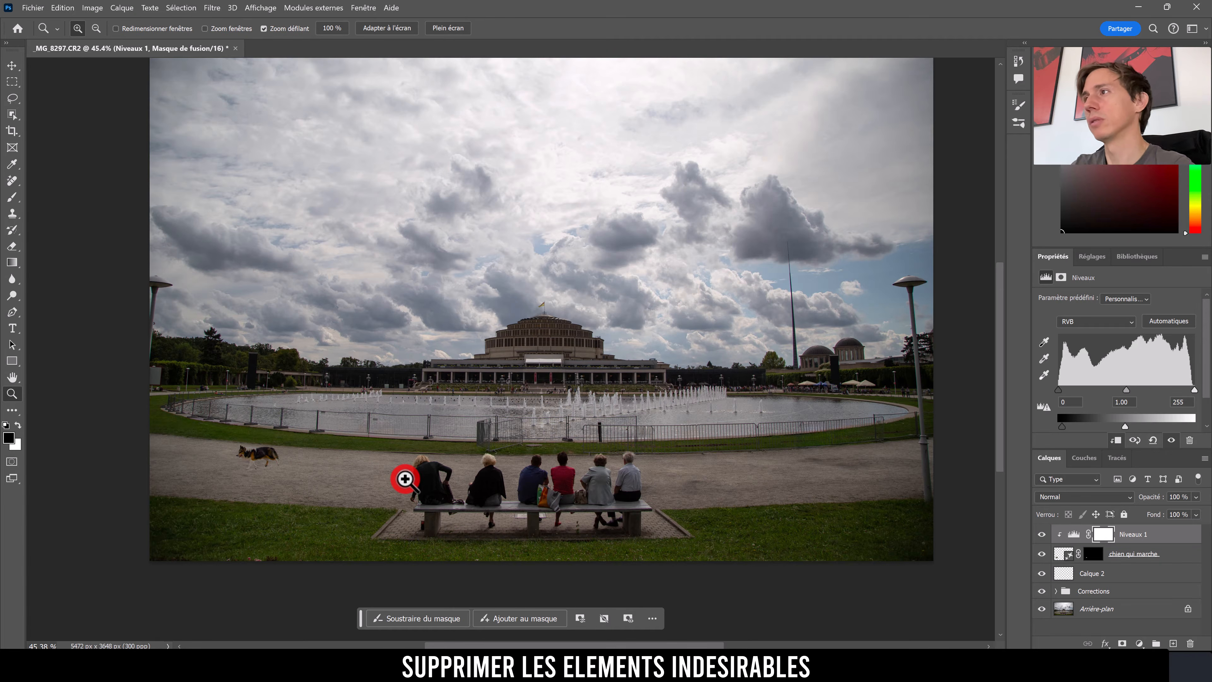
{"action": "left_click", "coordinate": [1167, 556], "text": "shift"}
{"action": "left_click_drag", "start_coordinate": [1163, 536], "coordinate": [1190, 643]}
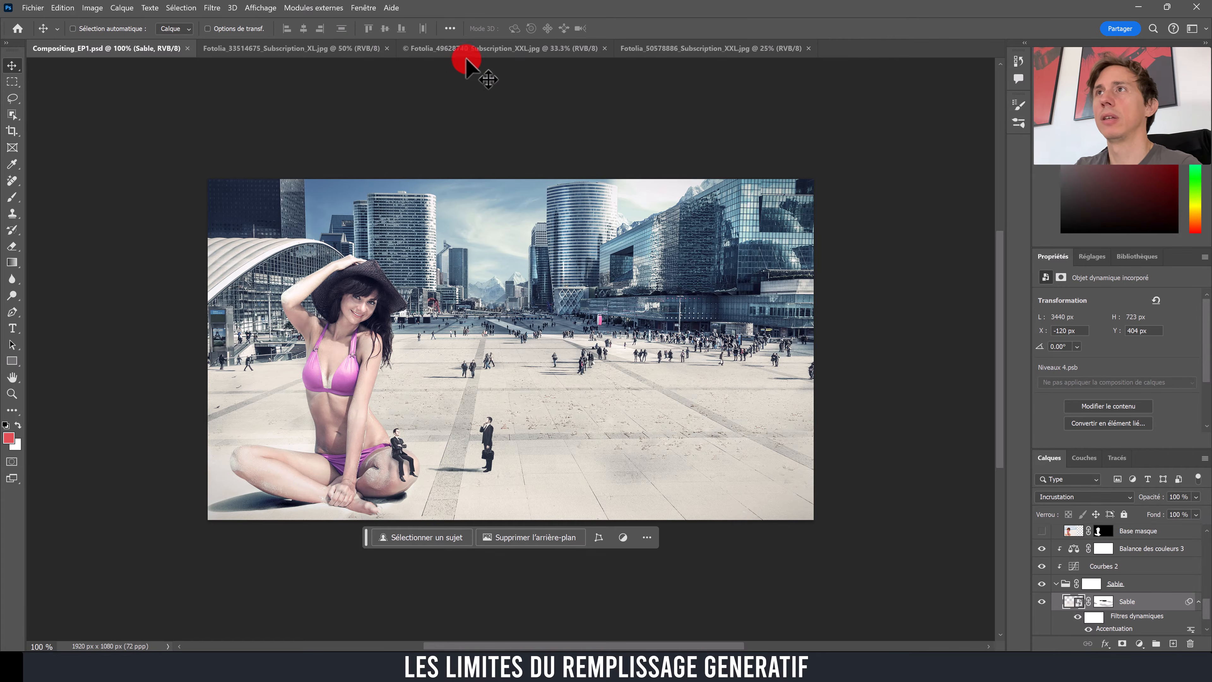
Step: Review the source photos of the city plaza and the woman on the beach against the finished Compositing_EP1.psd composite
{"action": "left_click", "coordinate": [496, 48]}
{"action": "left_click_drag", "start_coordinate": [501, 235], "coordinate": [555, 286]}
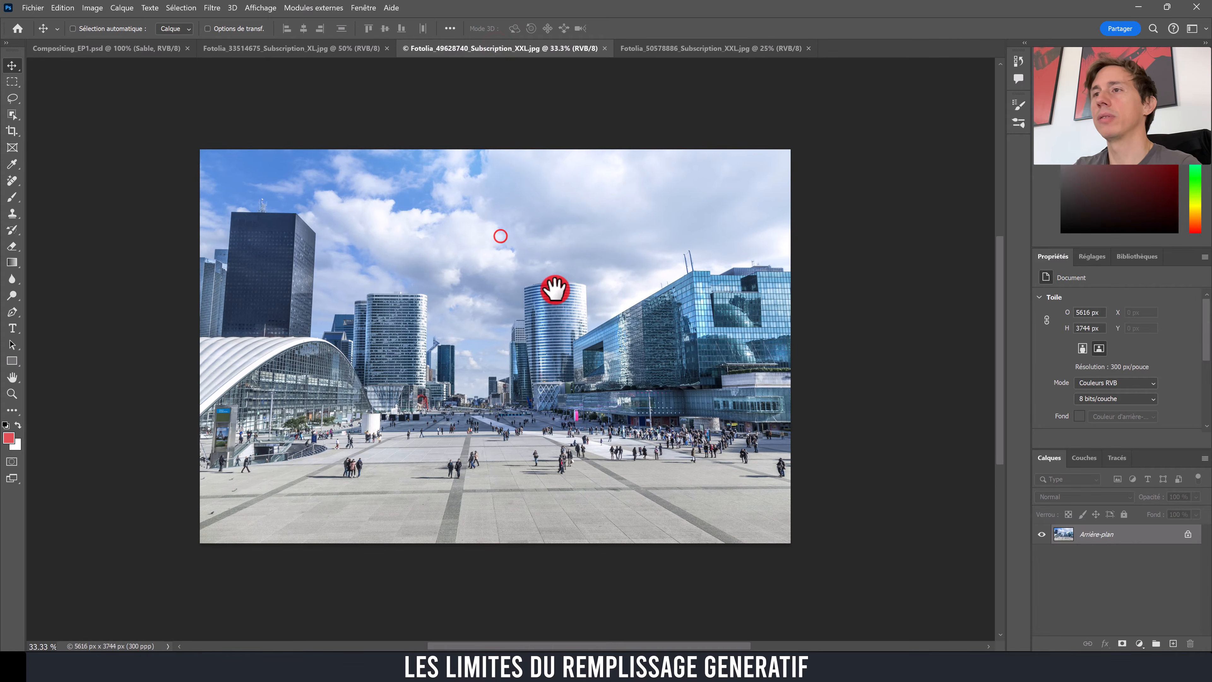
{"action": "left_click", "coordinate": [334, 50]}
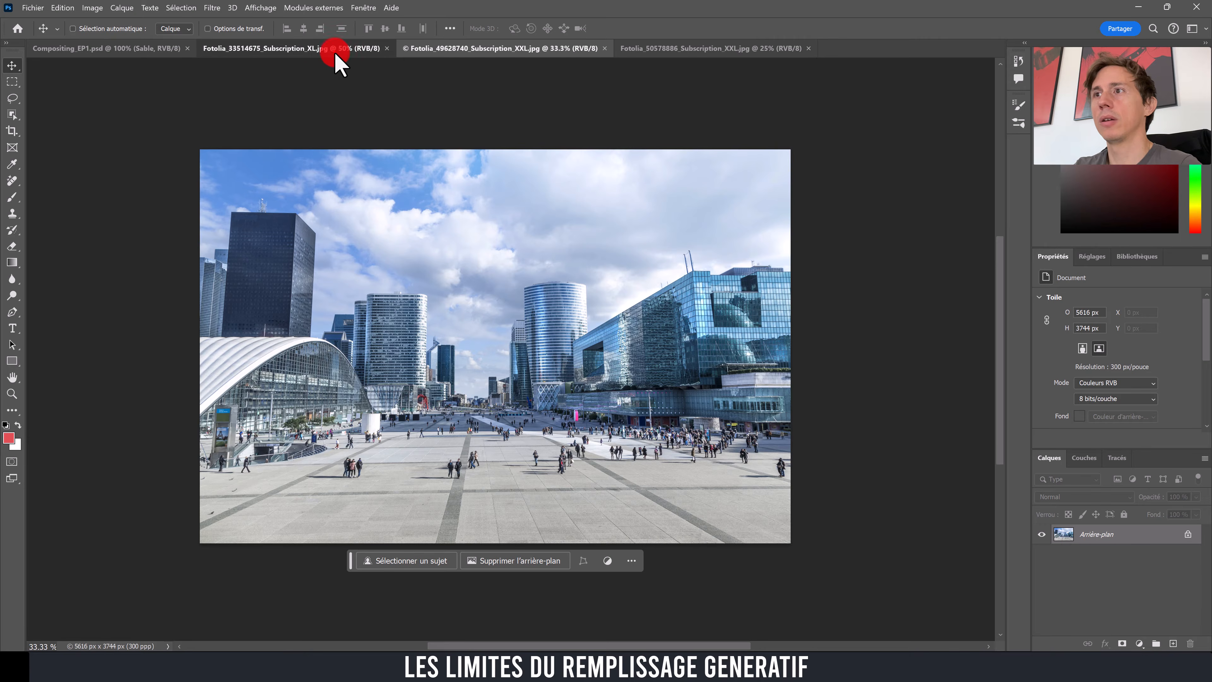
{"action": "left_click", "coordinate": [690, 48]}
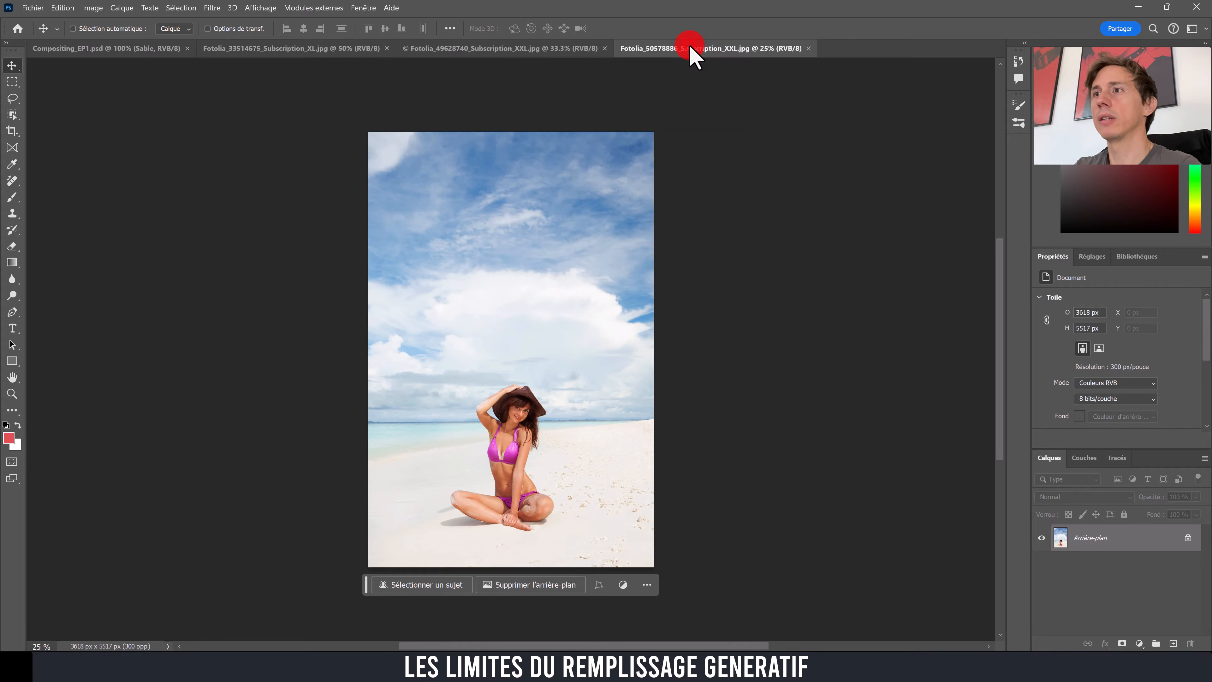
{"action": "key", "text": "z"}
{"action": "left_click", "coordinate": [554, 433]}
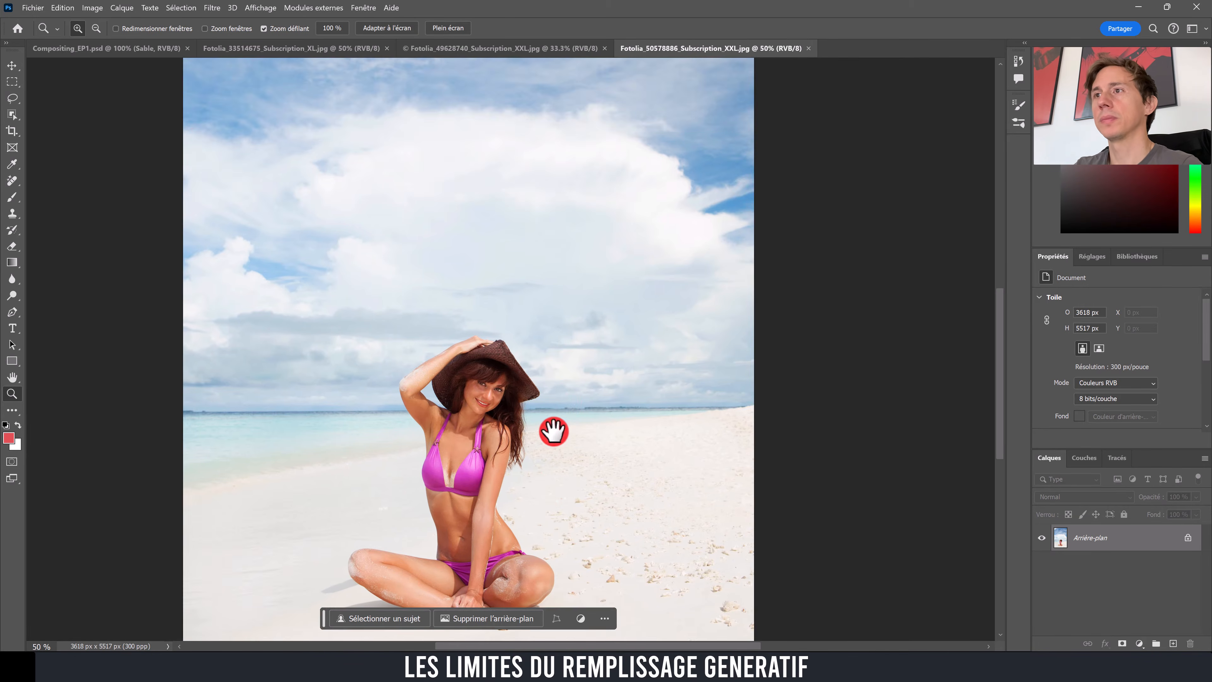
{"action": "left_click_drag", "start_coordinate": [554, 429], "coordinate": [569, 335]}
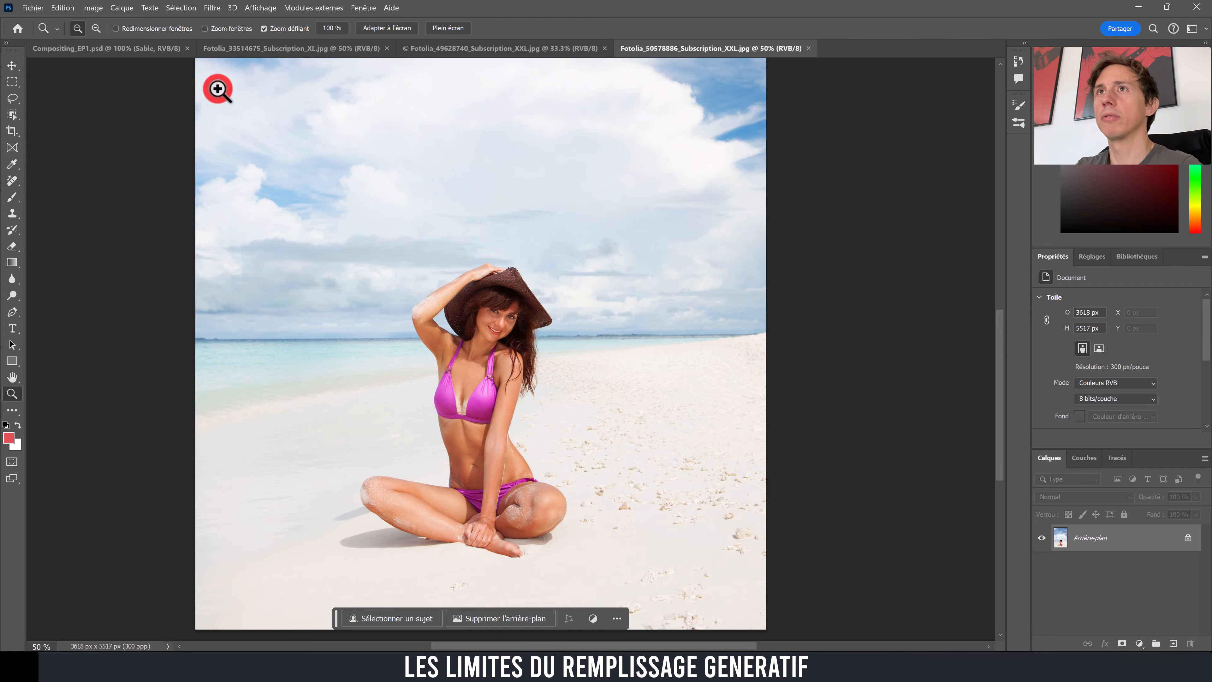
{"action": "left_click", "coordinate": [148, 48]}
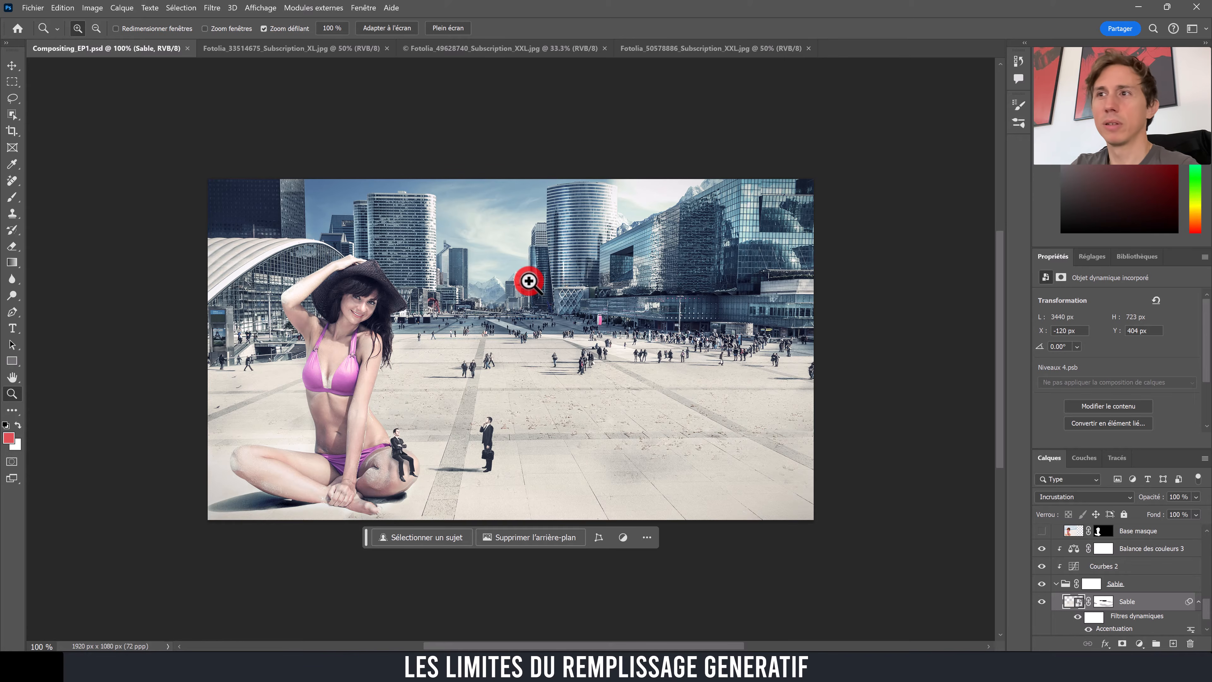
Step: Examine the city plaza photo's paving up close and the whole scene, and compare it with the finished composite
{"action": "left_click", "coordinate": [422, 46]}
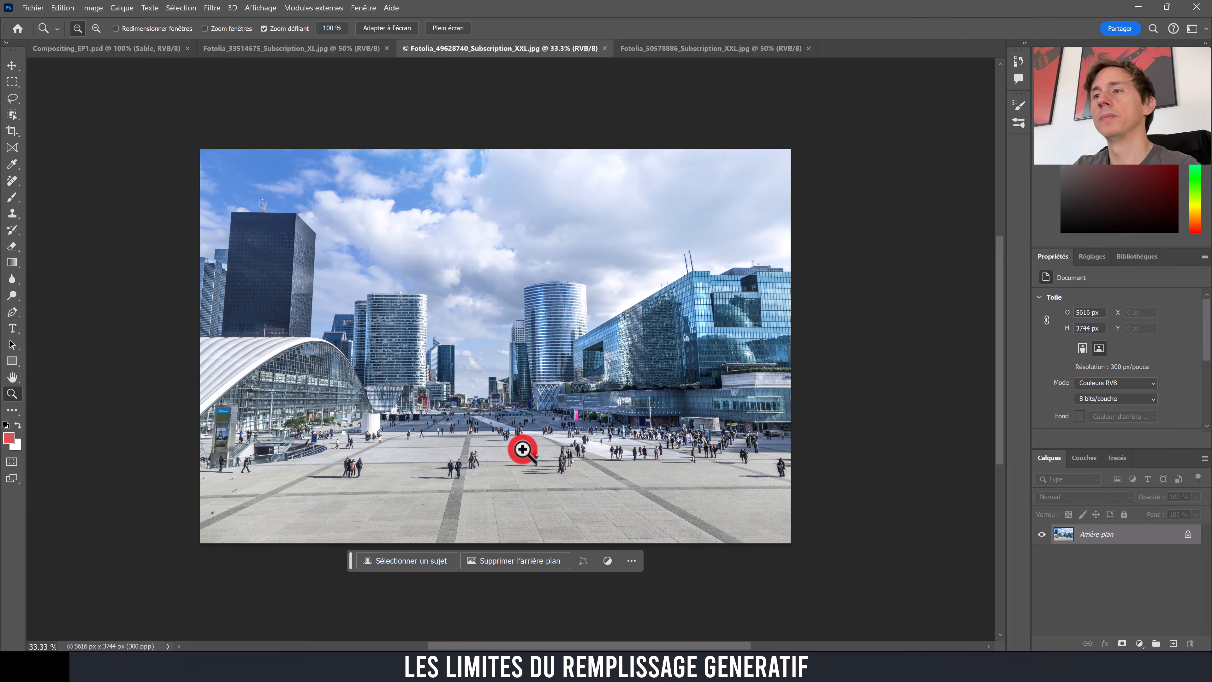
{"action": "key", "text": "c"}
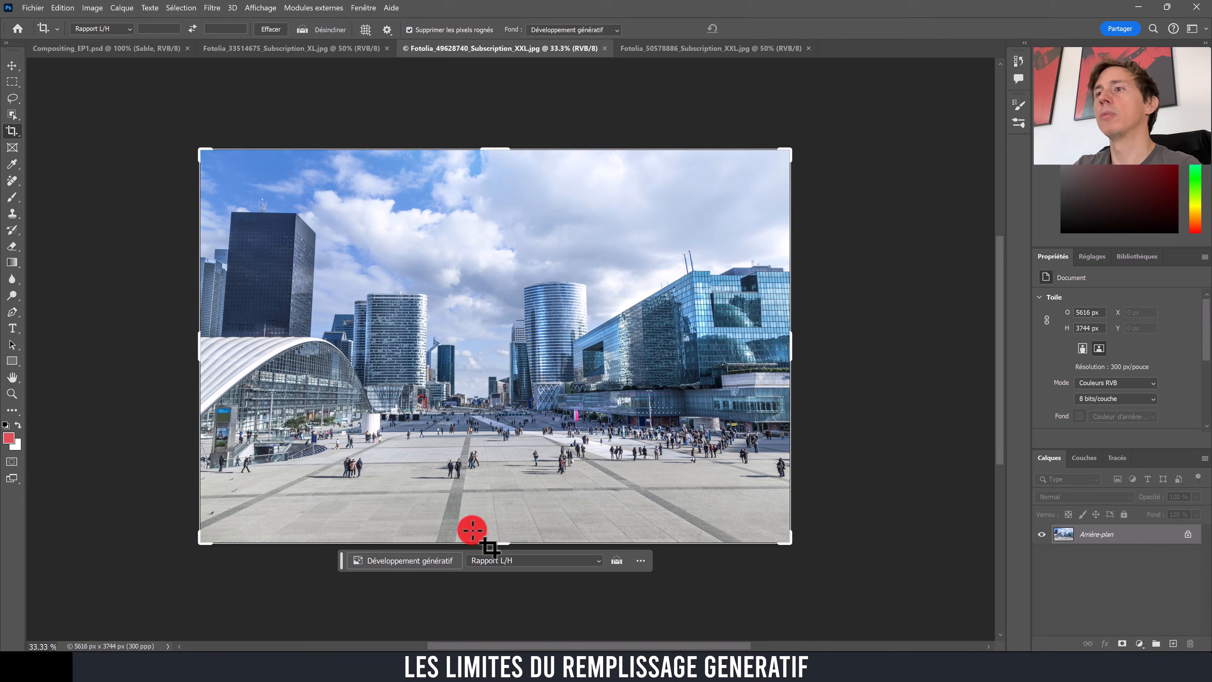
{"action": "key", "text": "Escape"}
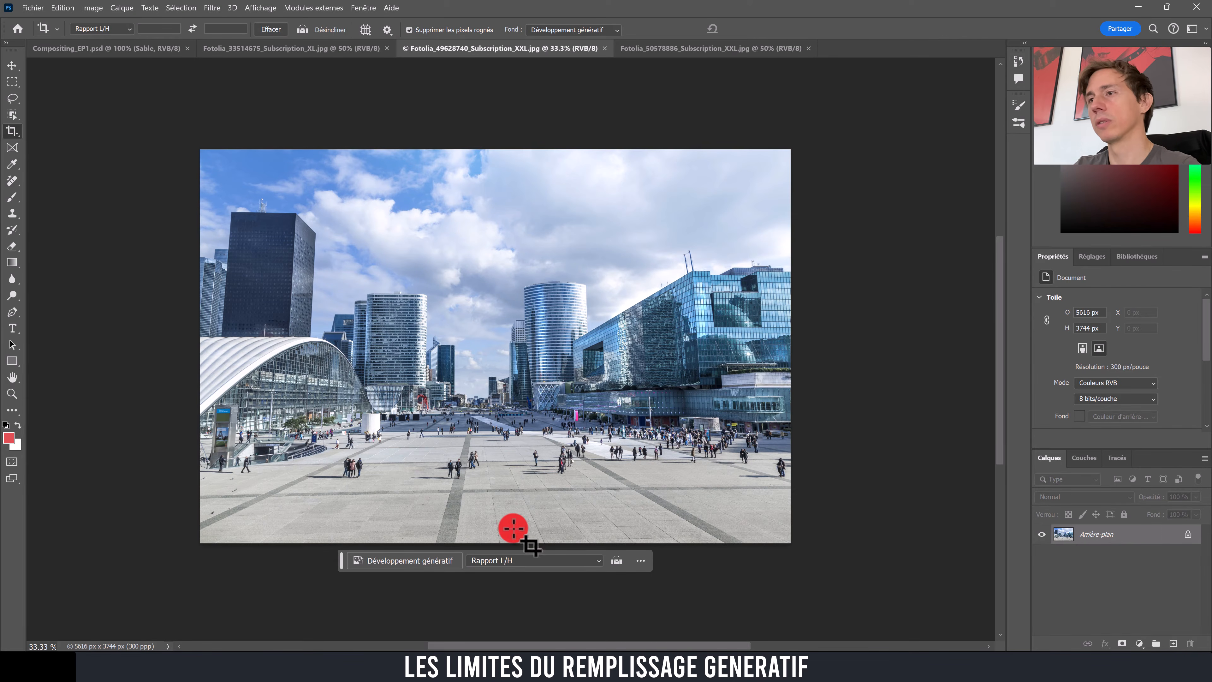
{"action": "key", "text": "z"}
{"action": "left_click_drag", "start_coordinate": [514, 513], "coordinate": [599, 409]}
{"action": "left_click", "coordinate": [212, 7]}
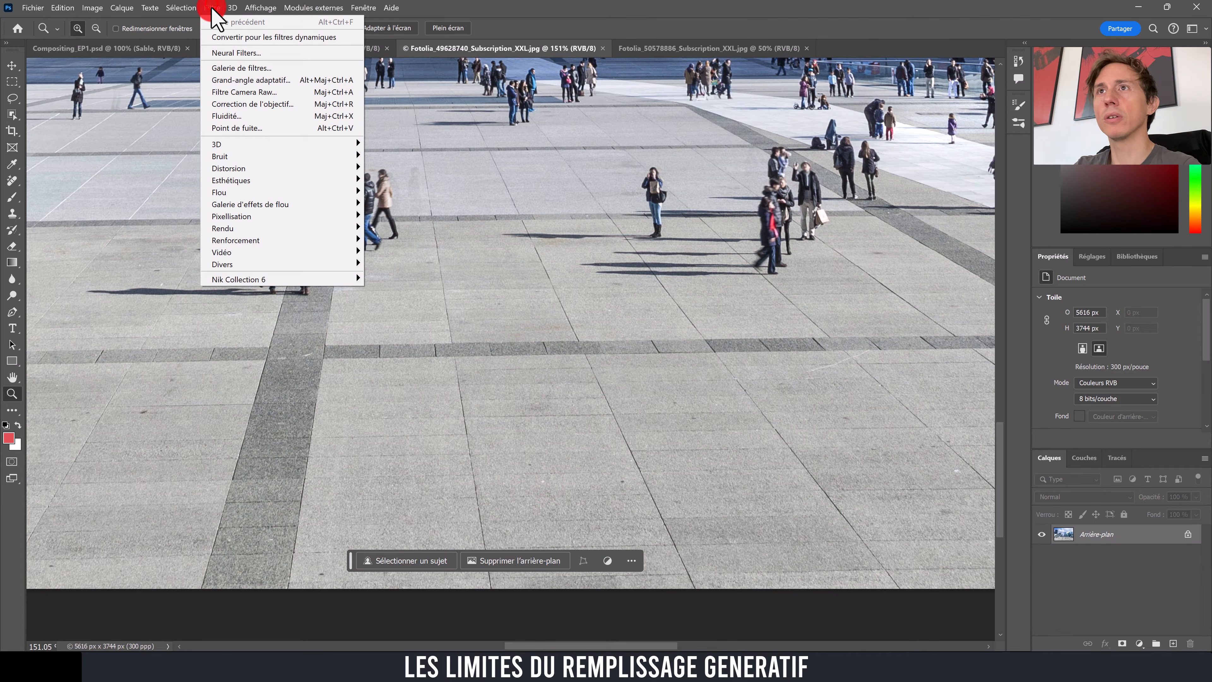
{"action": "left_click", "coordinate": [465, 335]}
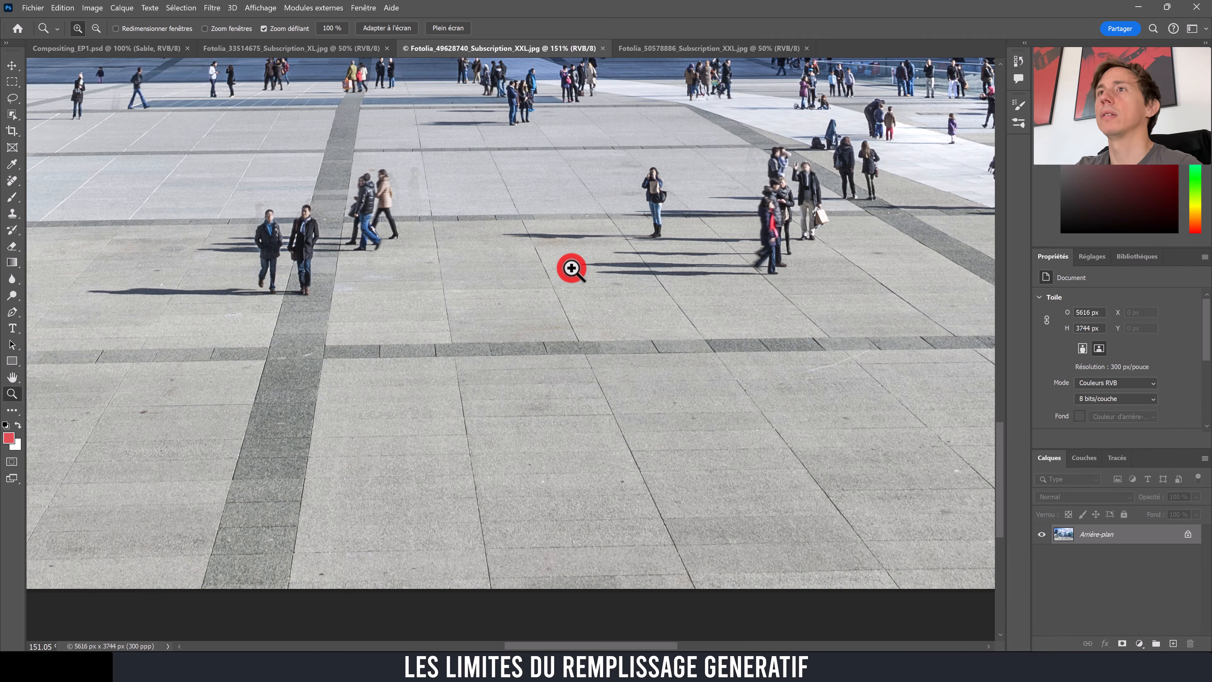
{"action": "left_click_drag", "start_coordinate": [574, 265], "coordinate": [552, 281]}
{"action": "left_click_drag", "start_coordinate": [579, 233], "coordinate": [640, 407]}
{"action": "left_click_drag", "start_coordinate": [633, 349], "coordinate": [612, 363]}
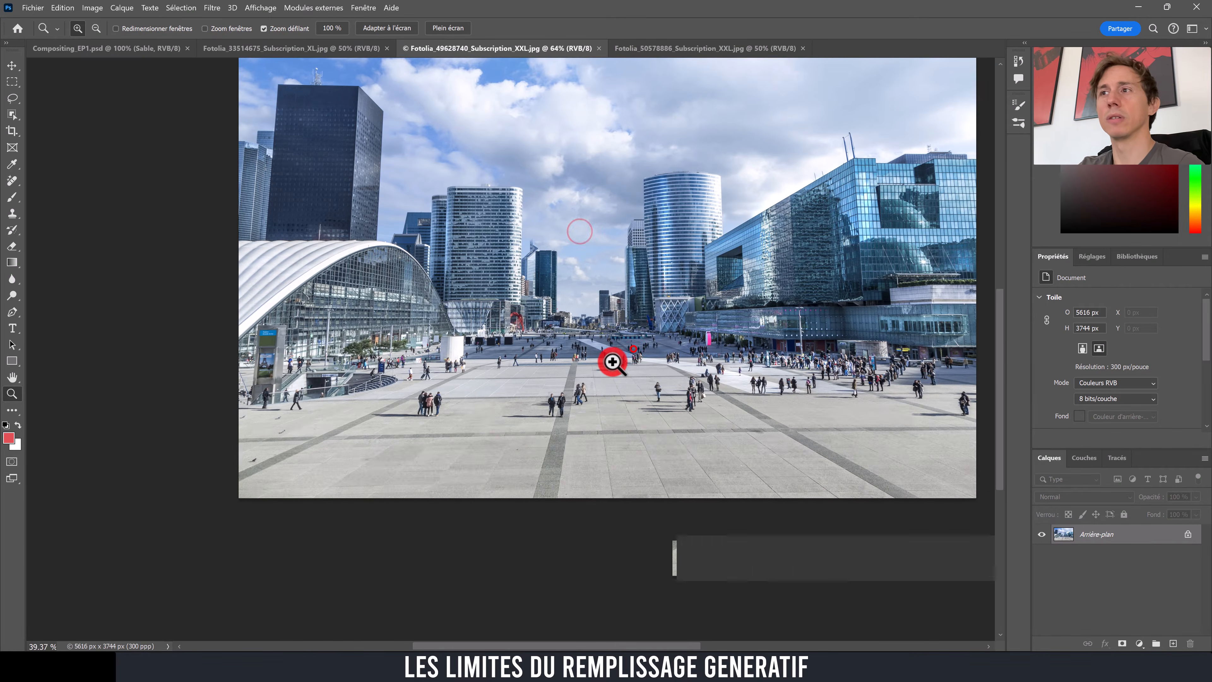
{"action": "left_click_drag", "start_coordinate": [630, 263], "coordinate": [560, 325]}
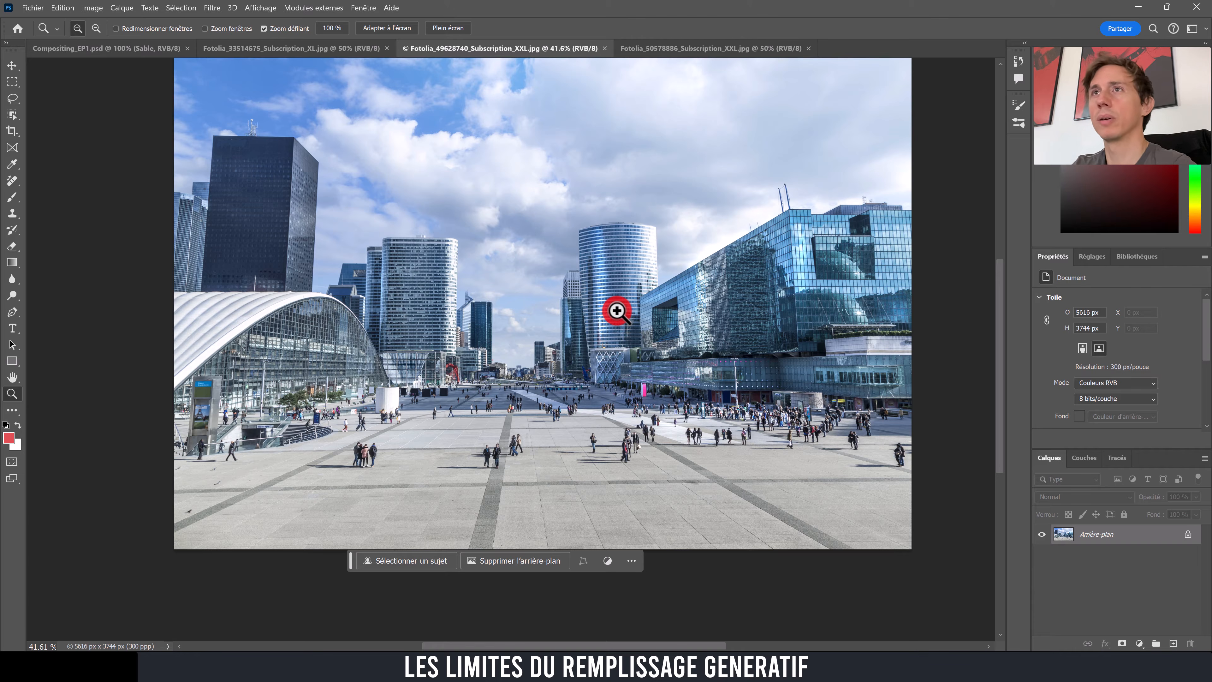
{"action": "left_click", "coordinate": [134, 47]}
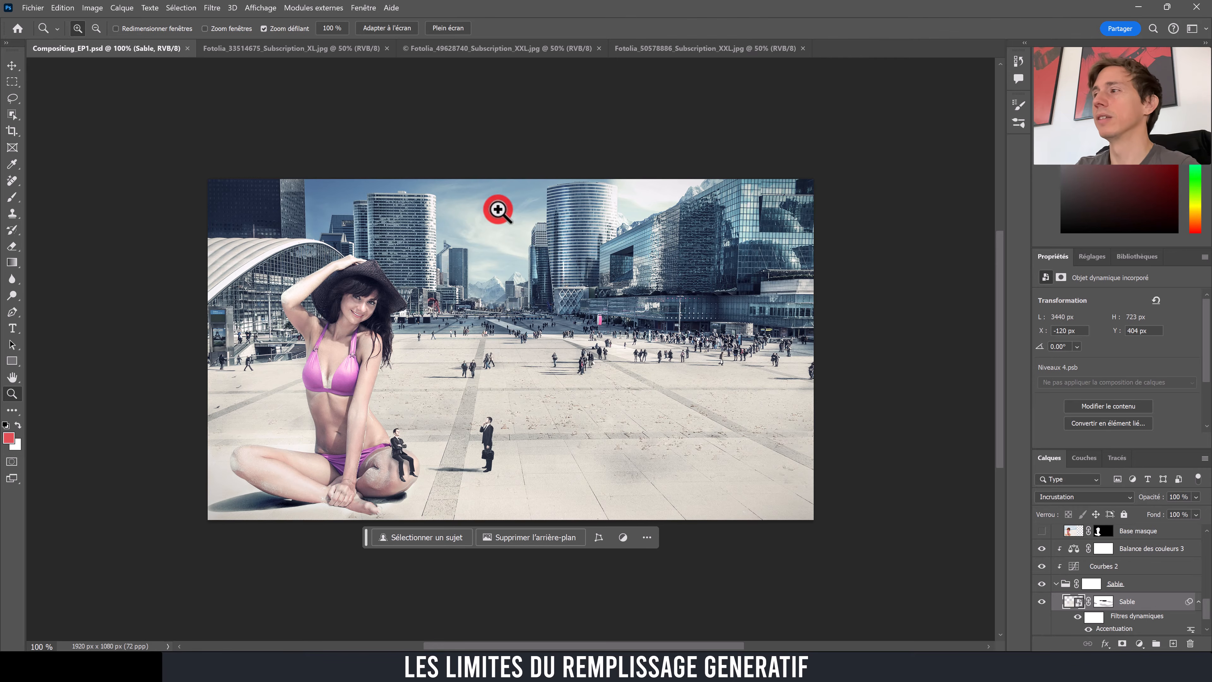
Step: Enlarge the city plaza photo's canvas with the Crop tool to about 7296 × 4686 px, adding space below and on both sides
{"action": "left_click", "coordinate": [494, 50]}
{"action": "mouse_move", "coordinate": [568, 225]}
{"action": "left_mouse_down"}
{"action": "mouse_move", "coordinate": [522, 250]}
{"action": "mouse_move", "coordinate": [556, 223]}
{"action": "left_mouse_up"}
{"action": "left_click", "coordinate": [555, 223]}
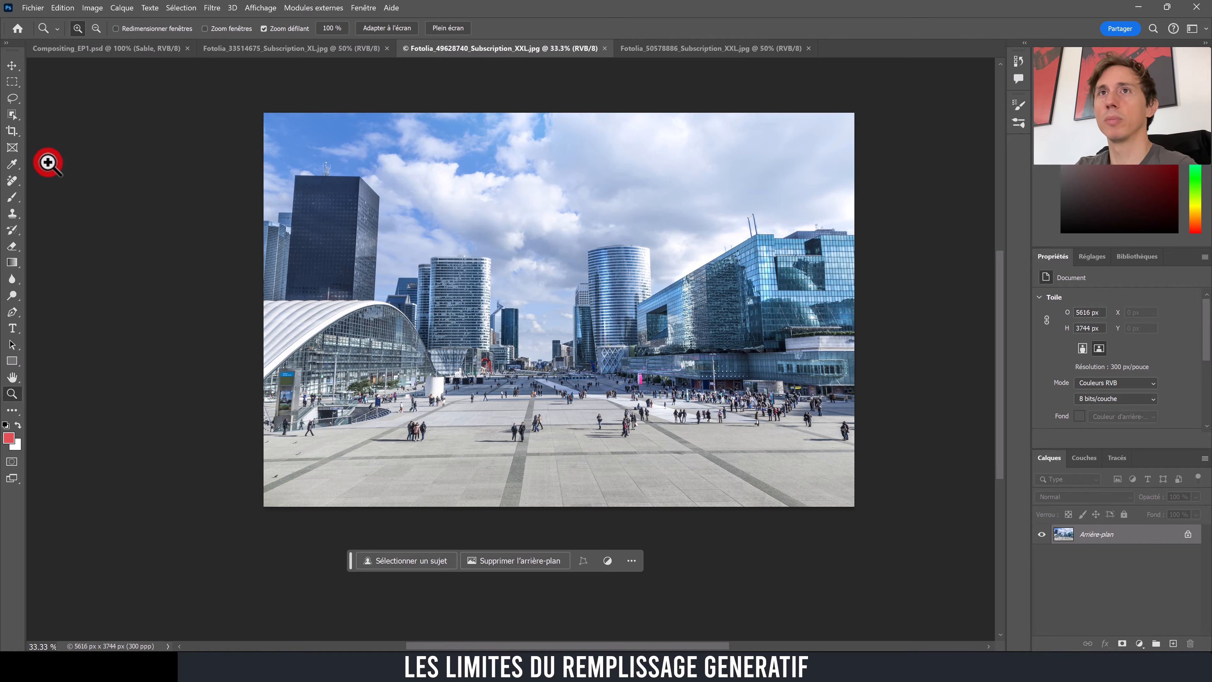
{"action": "left_click", "coordinate": [12, 130]}
{"action": "left_click_drag", "start_coordinate": [556, 500], "coordinate": [549, 543]}
{"action": "left_click_drag", "start_coordinate": [270, 298], "coordinate": [226, 306]}
{"action": "left_click_drag", "start_coordinate": [910, 315], "coordinate": [936, 314]}
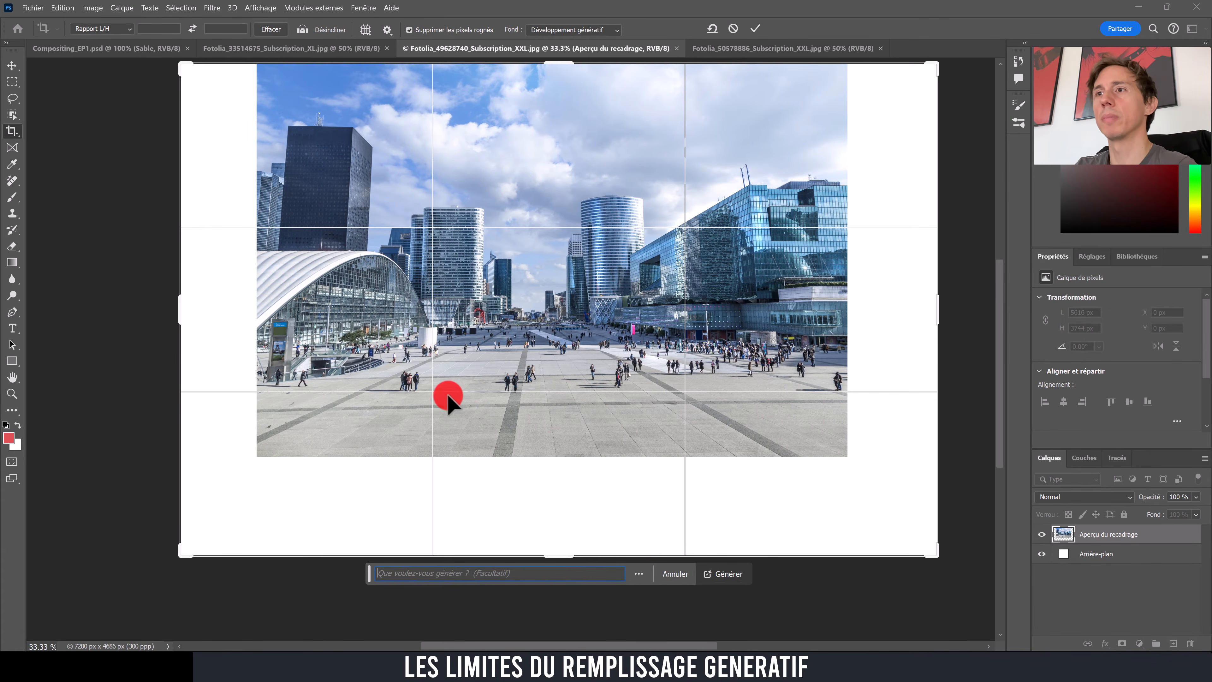
{"action": "left_click_drag", "start_coordinate": [175, 308], "coordinate": [174, 309]}
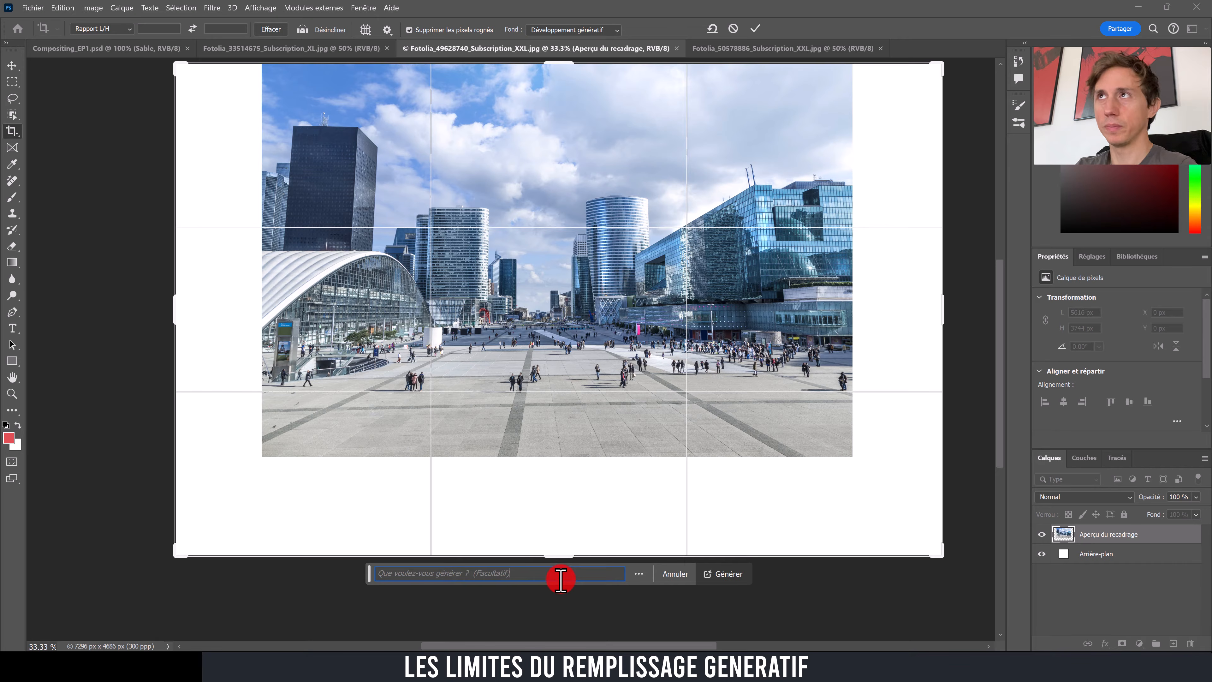
Step: Fill the added canvas areas with Développement génératif, leaving the prompt empty
{"action": "left_click", "coordinate": [571, 30]}
{"action": "left_click", "coordinate": [572, 30]}
{"action": "left_click", "coordinate": [537, 575]}
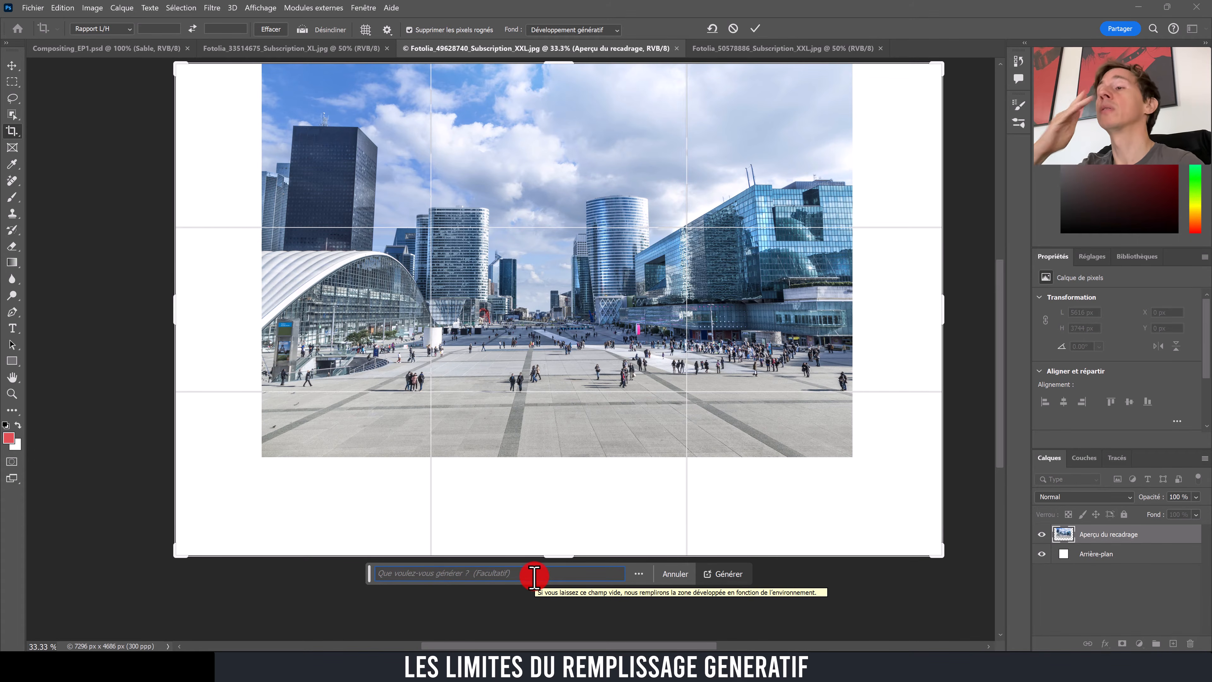
{"action": "left_click", "coordinate": [729, 574]}
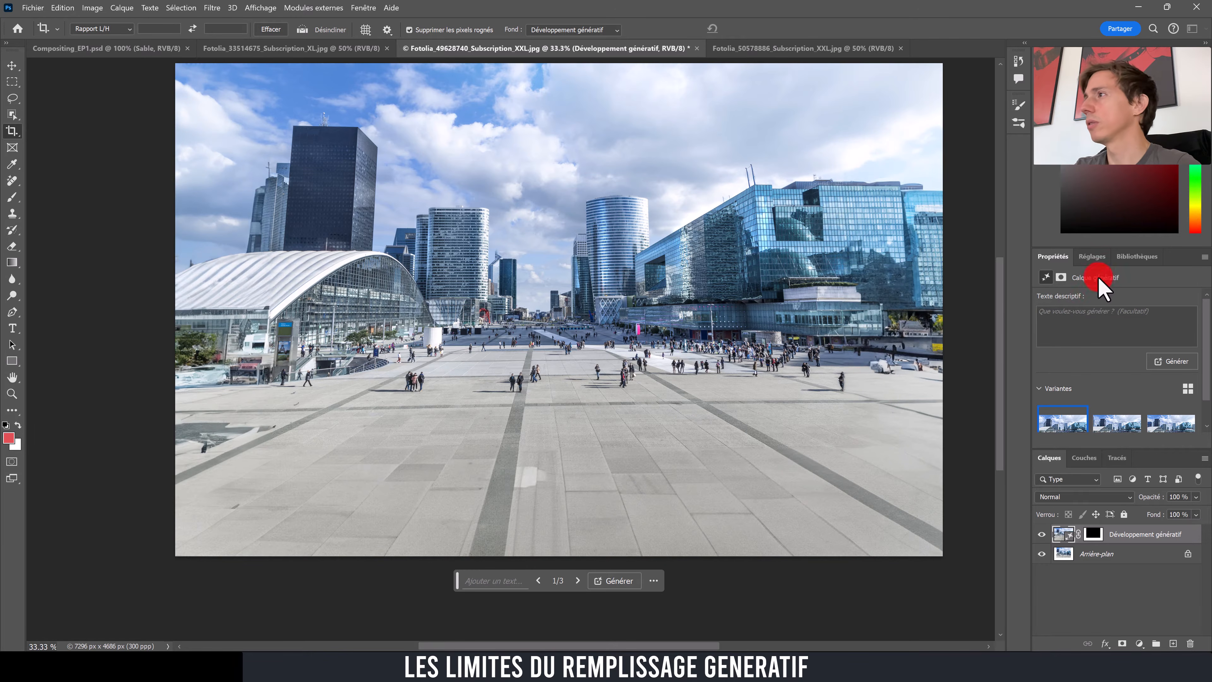
Step: Enlarge the variants view, compare the three generated expansions with each other and the finished composite, and keep the third variant
{"action": "left_click_drag", "start_coordinate": [1086, 248], "coordinate": [1088, 173]}
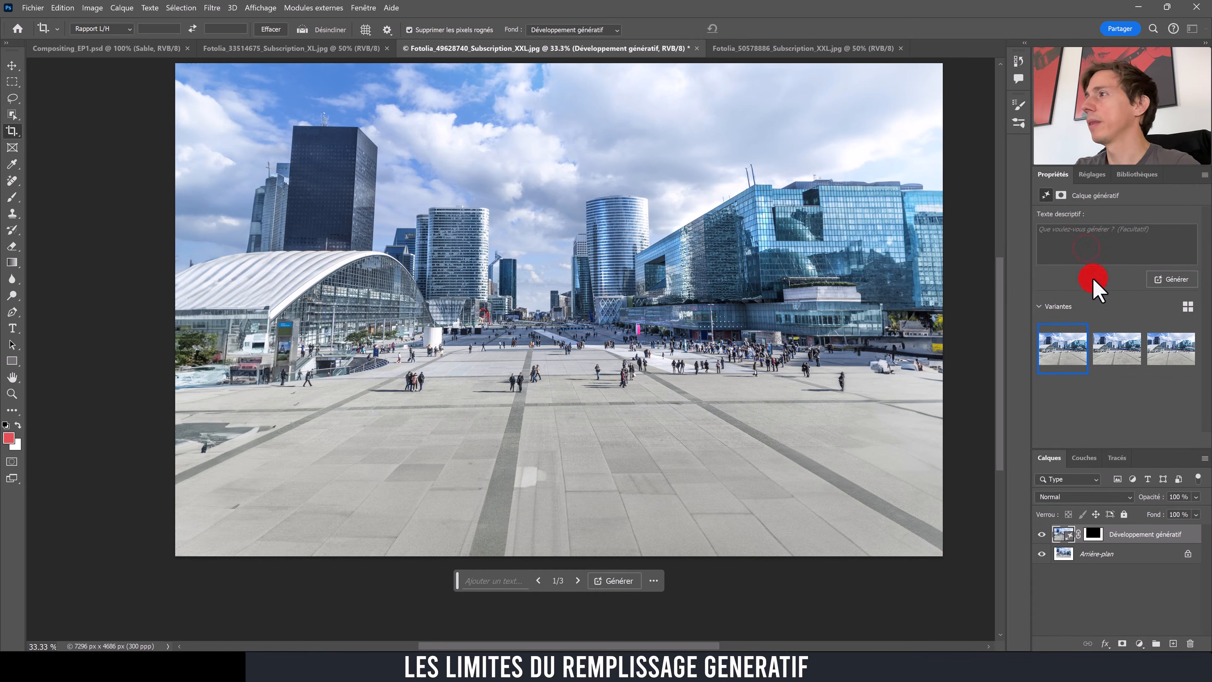
{"action": "left_click", "coordinate": [1121, 356]}
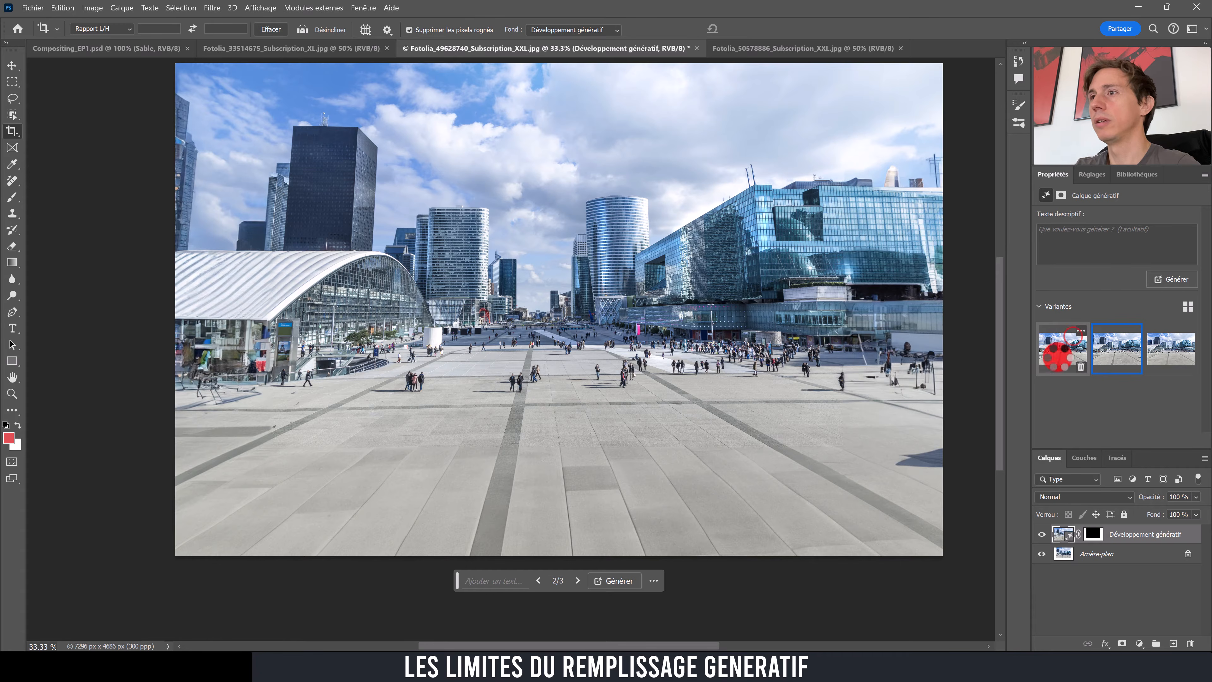
{"action": "left_click", "coordinate": [1057, 353]}
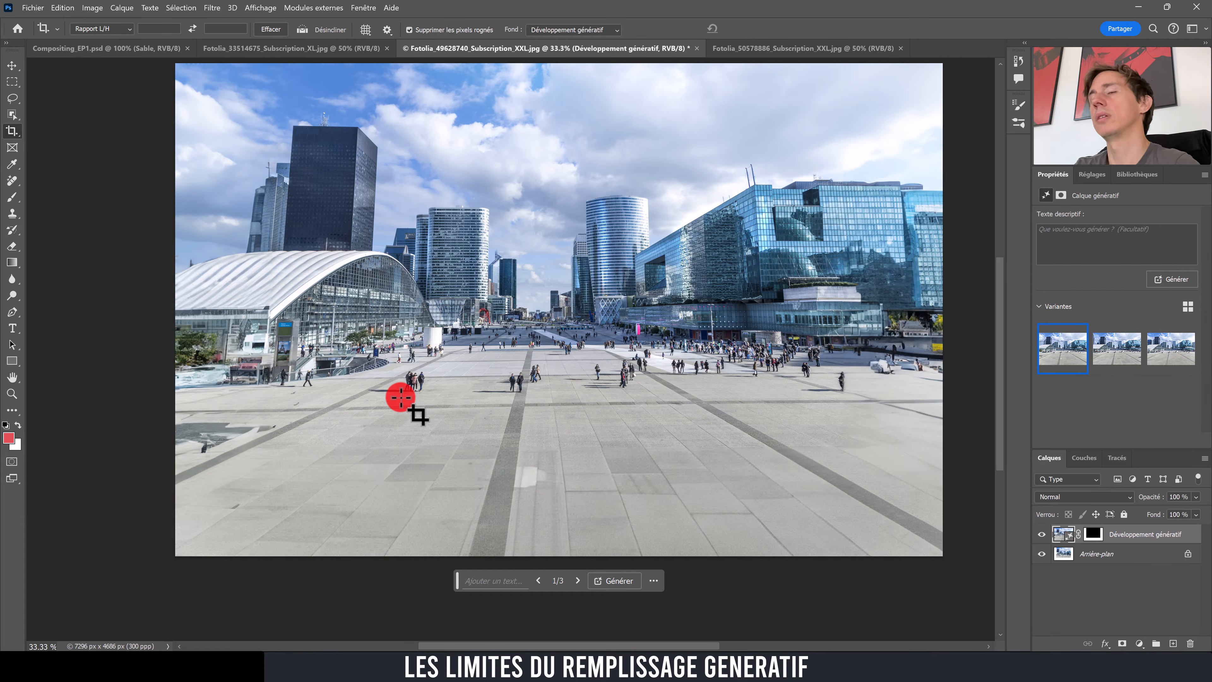
{"action": "left_click", "coordinate": [135, 48]}
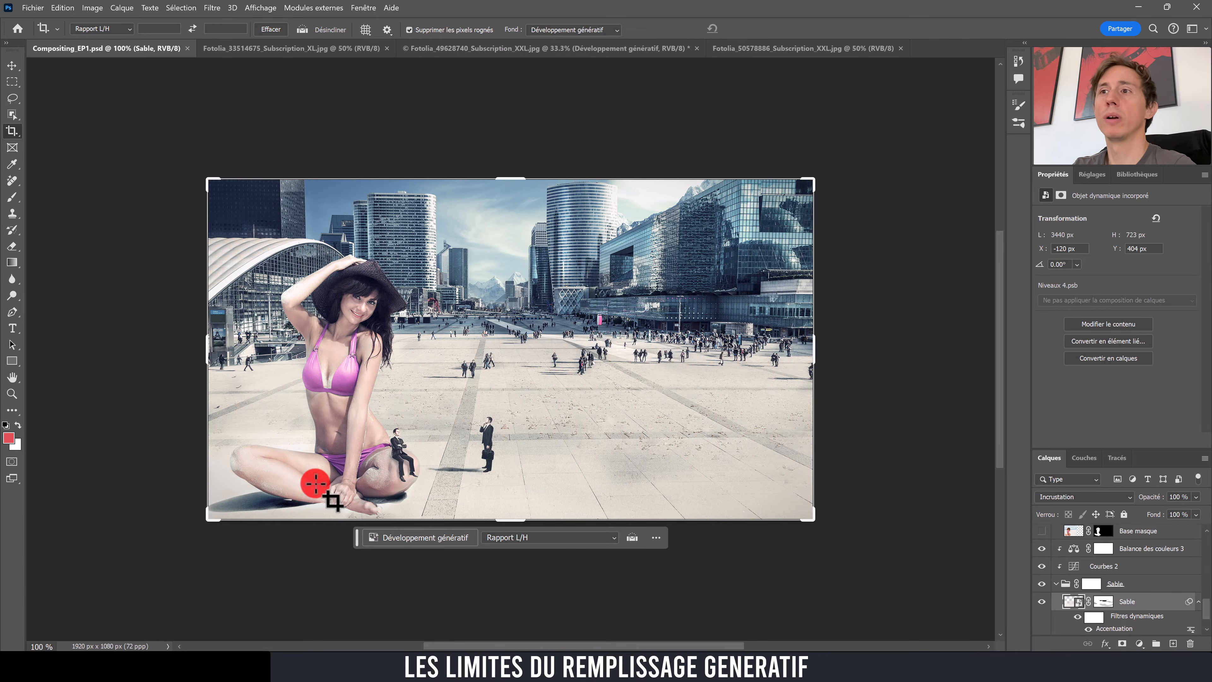
{"action": "left_click", "coordinate": [496, 49]}
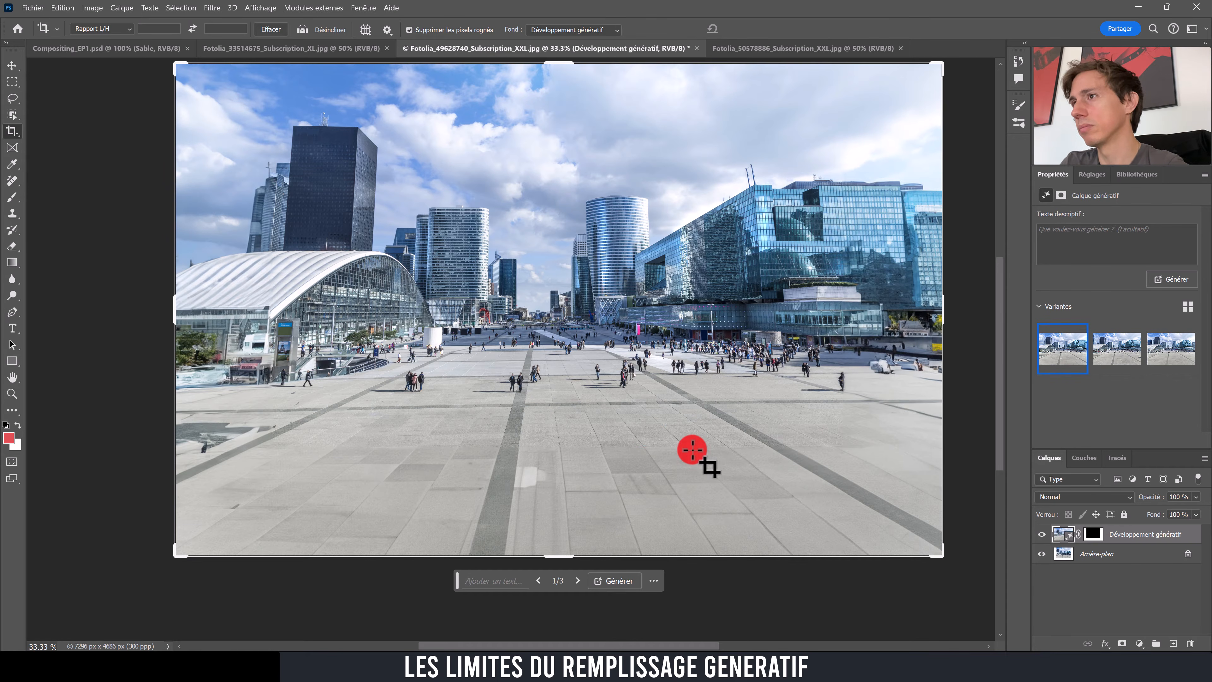
{"action": "left_click", "coordinate": [1113, 353]}
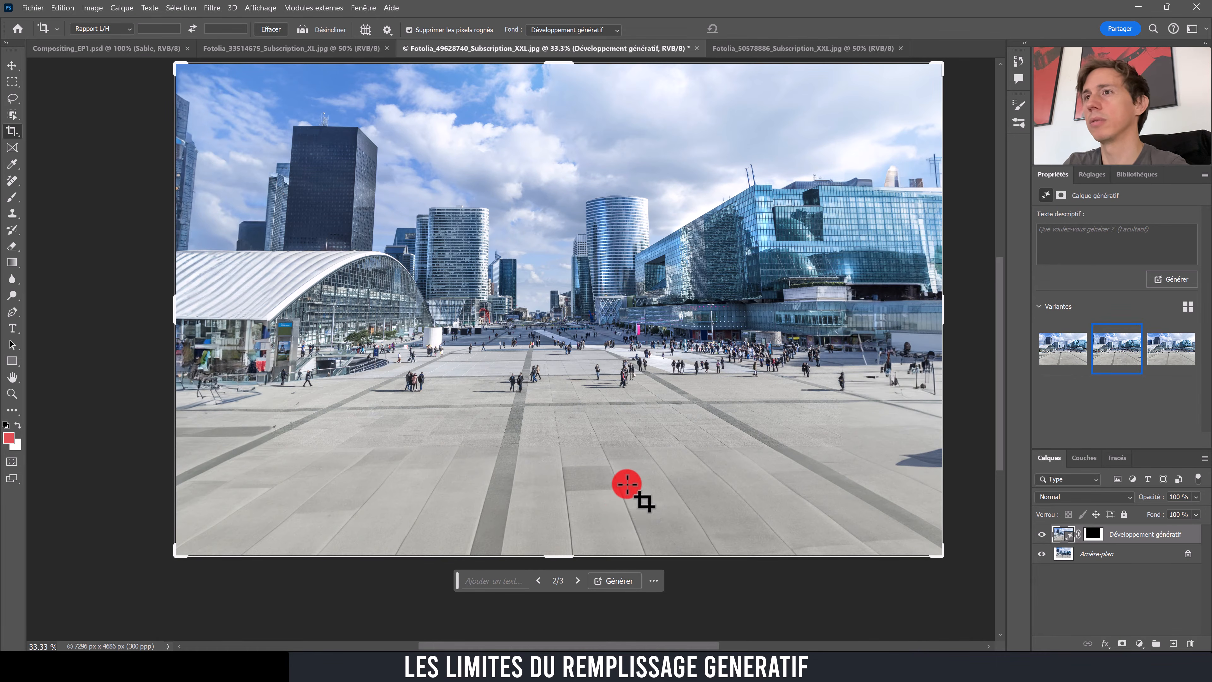
{"action": "left_click", "coordinate": [1167, 351]}
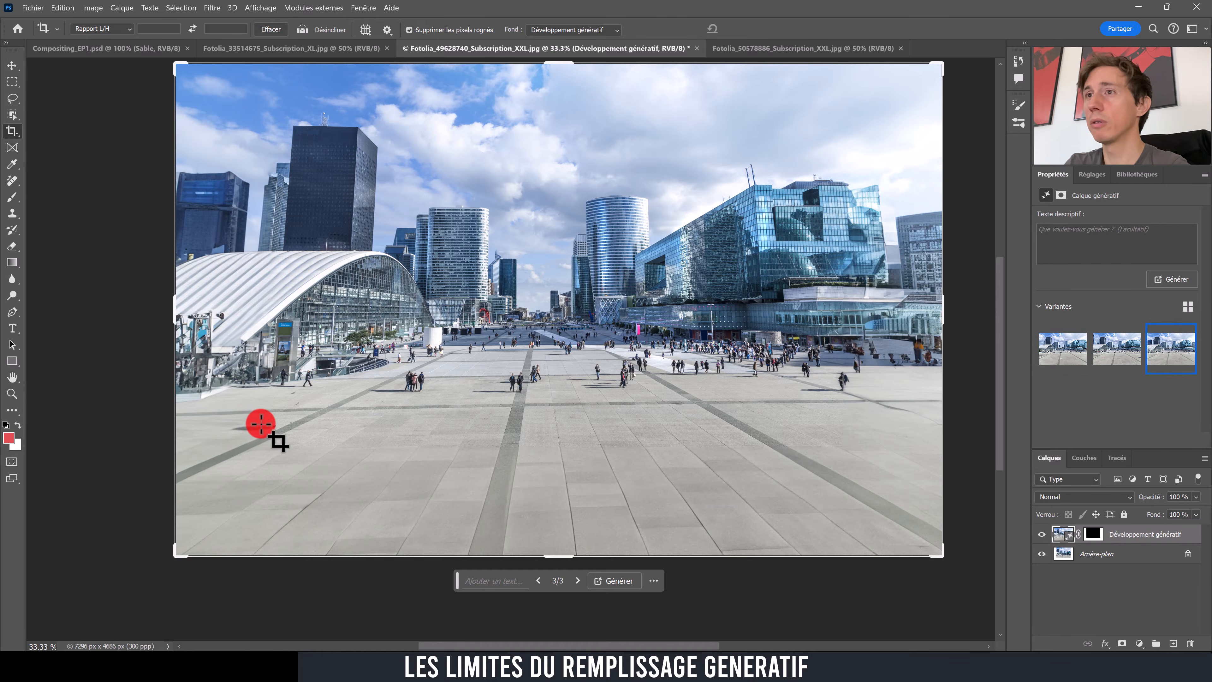
Step: Examine the seam and texture difference between the original and generated paving up close, across the foreground and near the arched building
{"action": "key", "text": "z"}
{"action": "left_click_drag", "start_coordinate": [663, 455], "coordinate": [703, 424]}
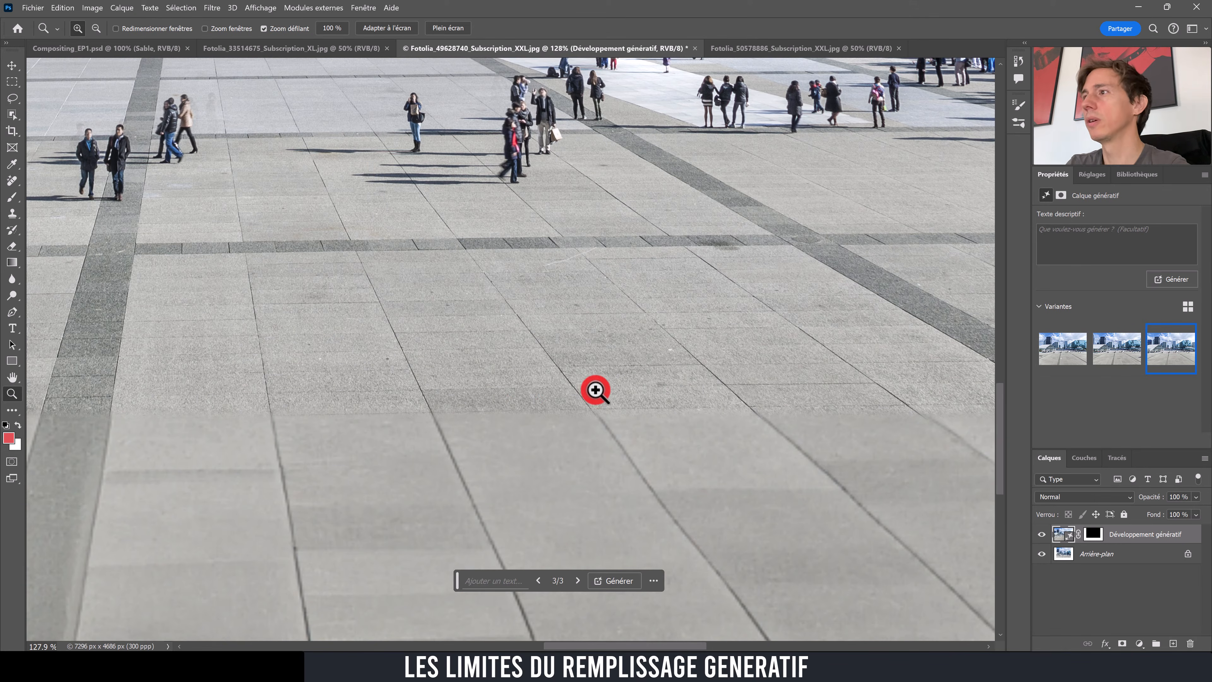
{"action": "left_click_drag", "start_coordinate": [308, 433], "coordinate": [811, 302]}
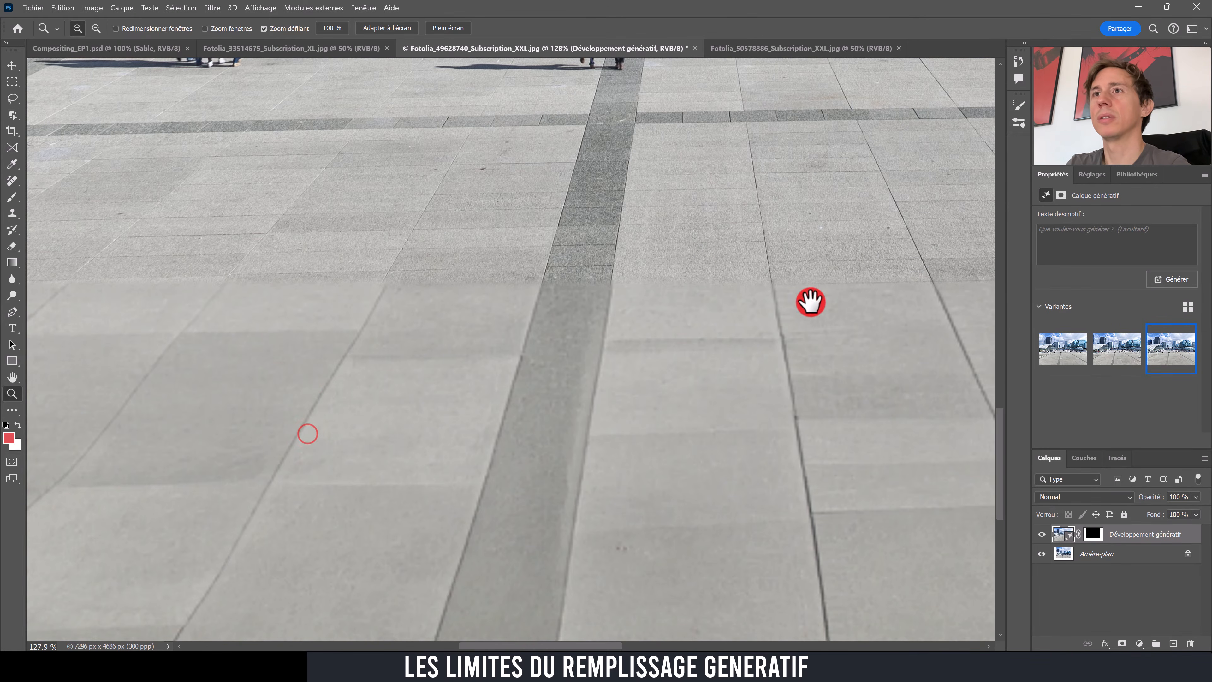
{"action": "left_click_drag", "start_coordinate": [319, 385], "coordinate": [755, 325]}
{"action": "left_click", "coordinate": [1184, 310]}
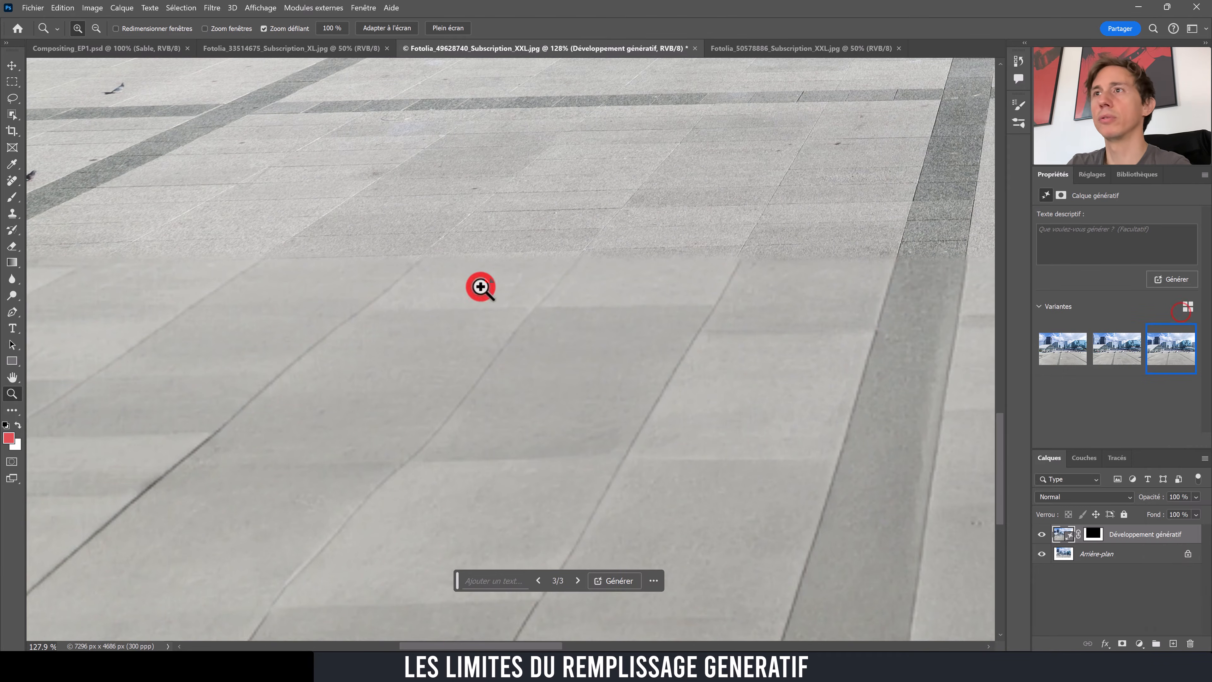
{"action": "left_click_drag", "start_coordinate": [481, 286], "coordinate": [516, 377]}
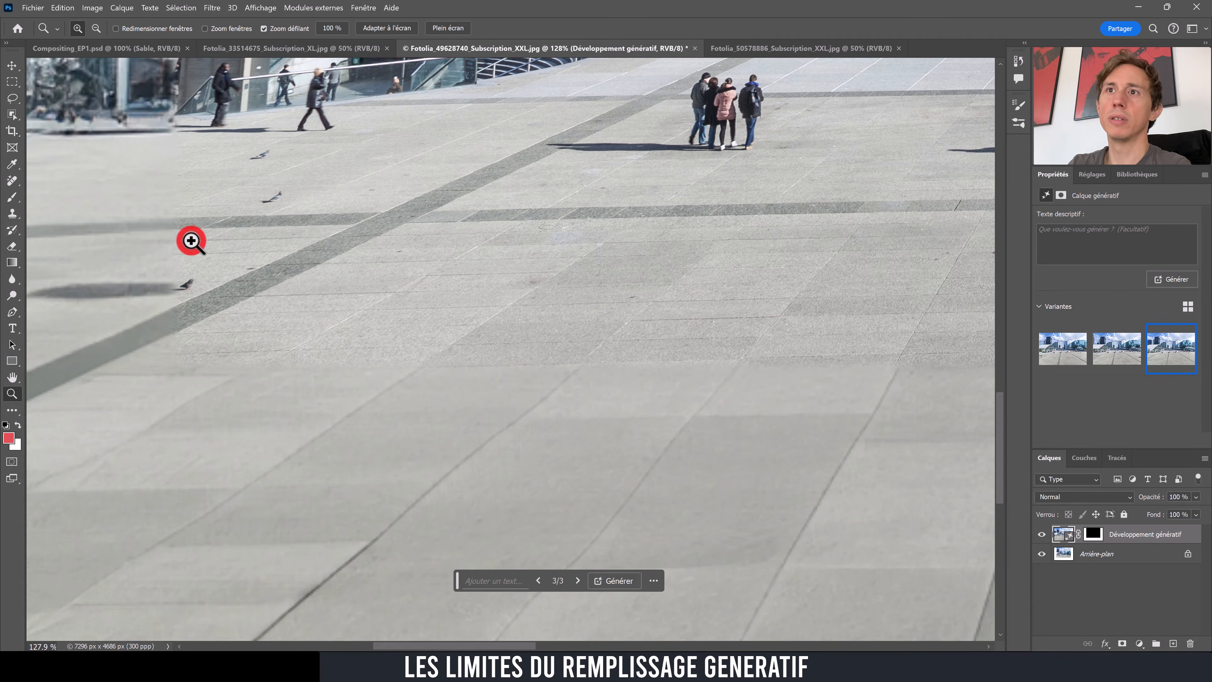
{"action": "left_click_drag", "start_coordinate": [568, 294], "coordinate": [533, 303]}
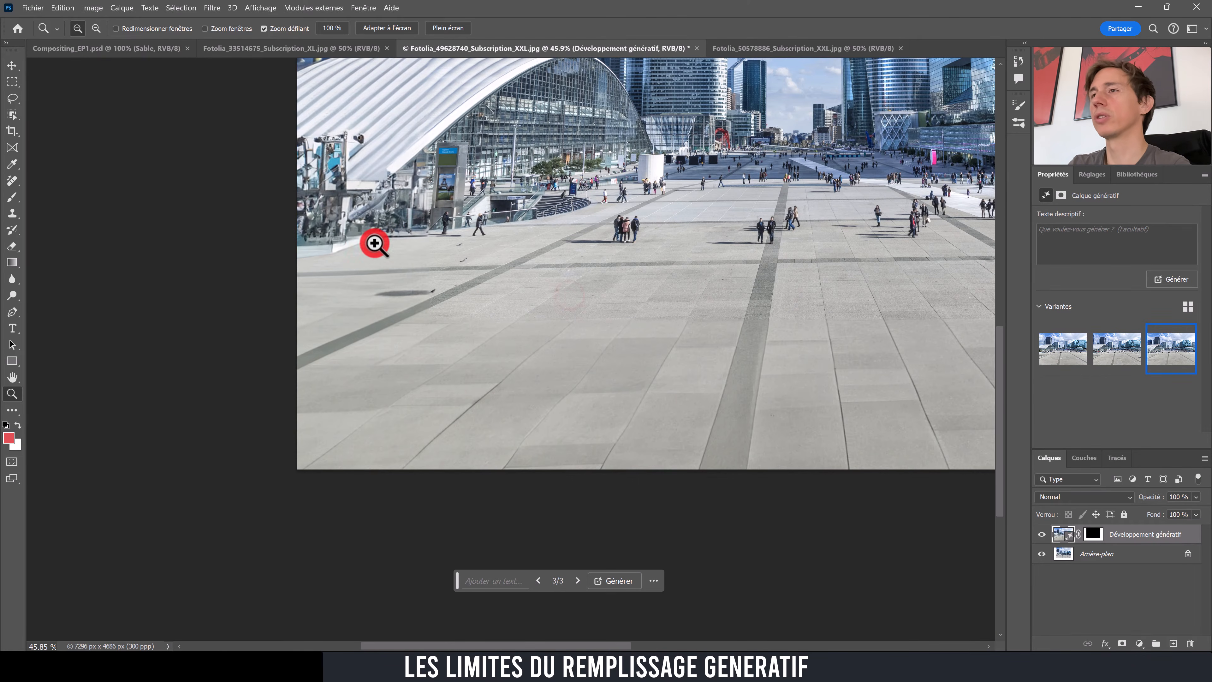
{"action": "left_click_drag", "start_coordinate": [711, 325], "coordinate": [520, 384]}
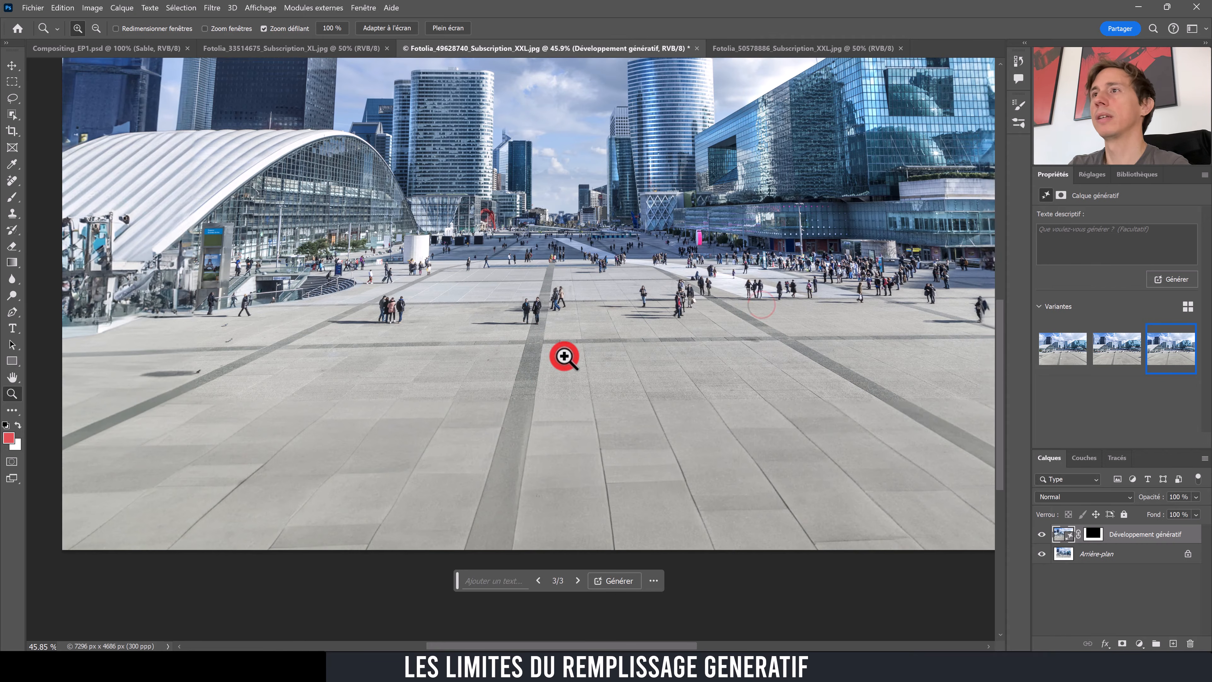
{"action": "left_click_drag", "start_coordinate": [621, 335], "coordinate": [575, 358]}
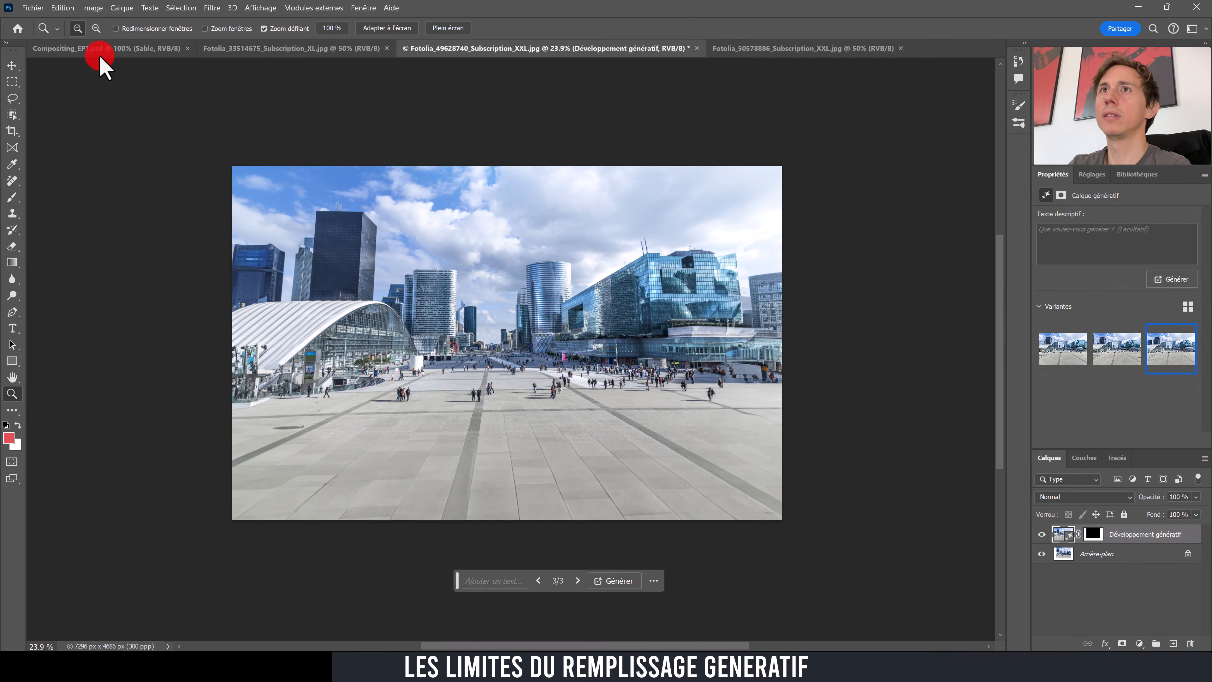
Step: Compare the expanded plaza with Compositing_EP1.psd, and inspect the original paving's fine texture up close
{"action": "left_click", "coordinate": [106, 48]}
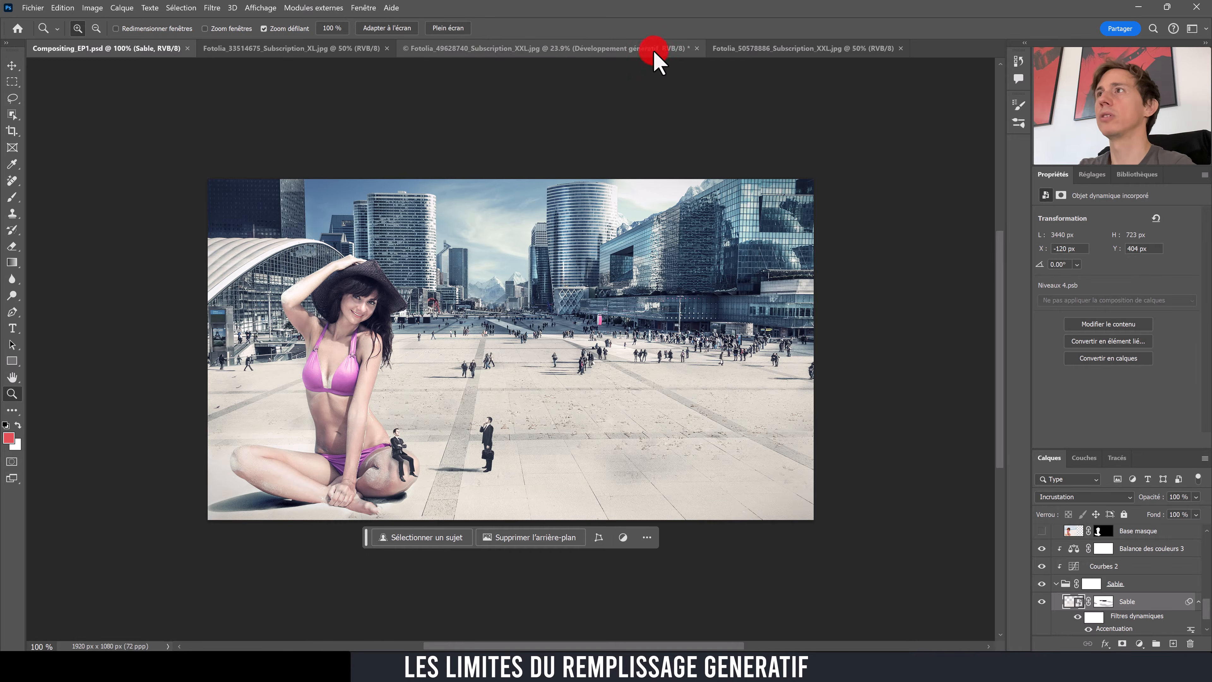
{"action": "left_click", "coordinate": [487, 50]}
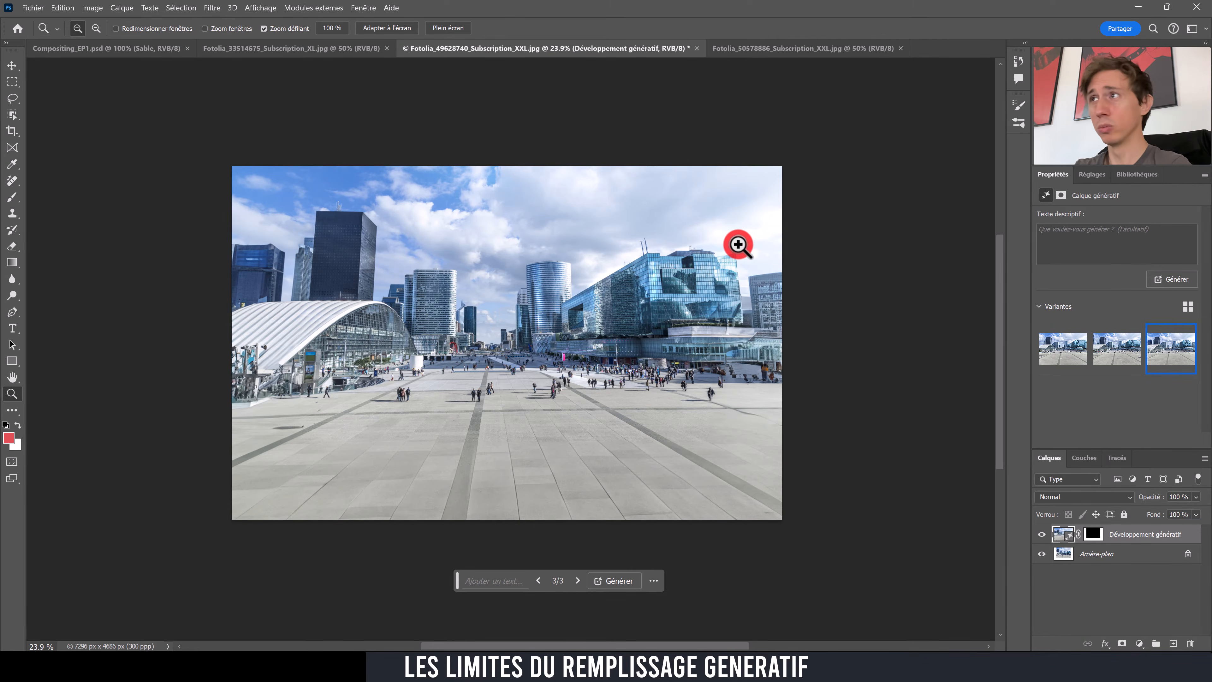
{"action": "left_click_drag", "start_coordinate": [654, 335], "coordinate": [711, 340]}
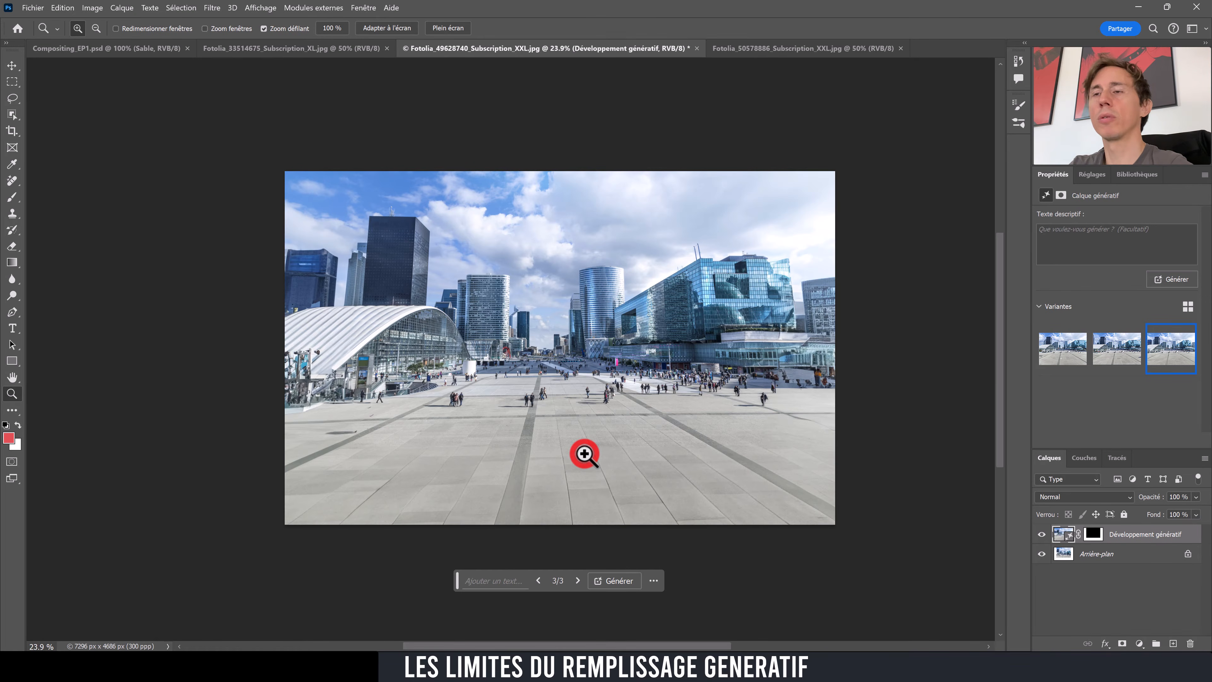
{"action": "left_click_drag", "start_coordinate": [584, 436], "coordinate": [646, 395]}
{"action": "left_click_drag", "start_coordinate": [609, 355], "coordinate": [633, 393]}
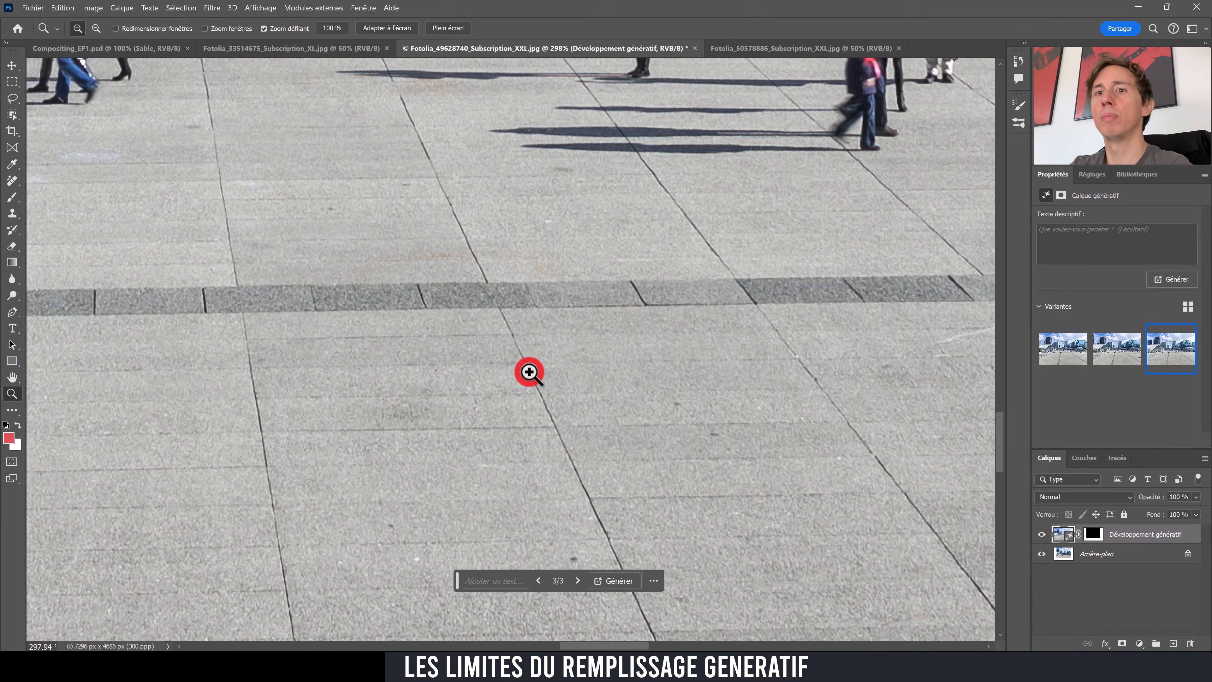
{"action": "left_click_drag", "start_coordinate": [606, 342], "coordinate": [548, 379]}
{"action": "left_click_drag", "start_coordinate": [560, 324], "coordinate": [527, 366]}
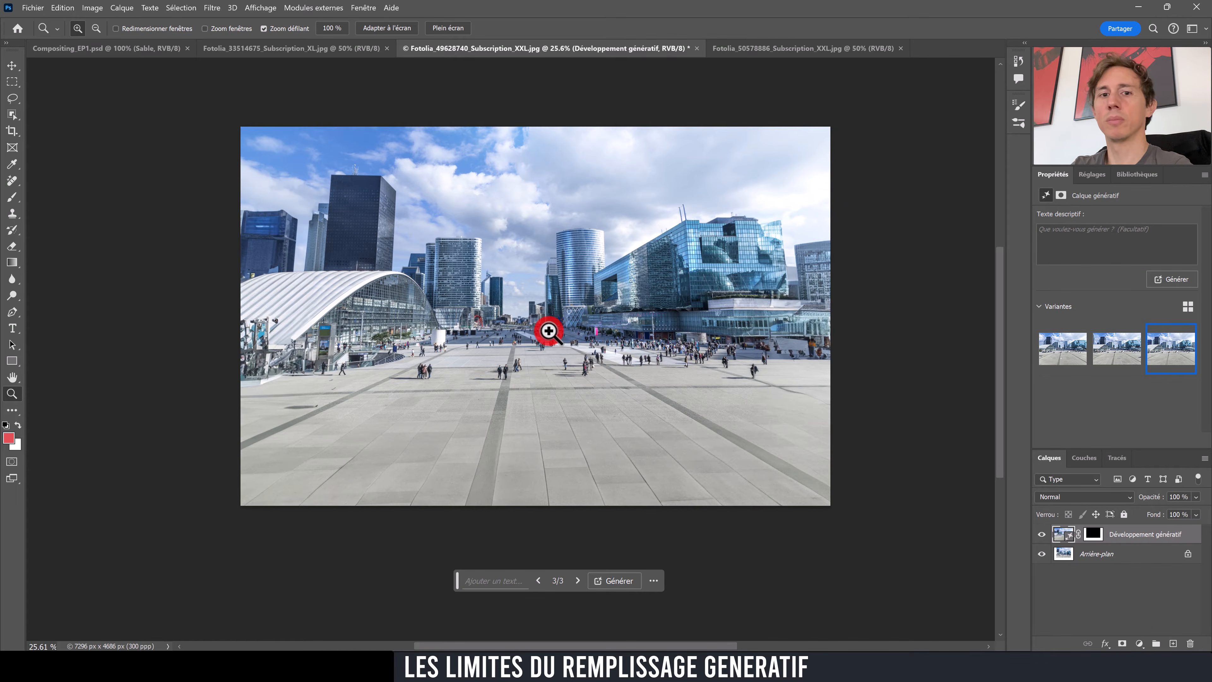
Step: View the Développement génératif layer's mask, return to the image, and check the generated foreground paving against the whole scene
{"action": "left_click", "coordinate": [1095, 536], "text": "alt"}
{"action": "left_click", "coordinate": [1095, 536], "text": "alt"}
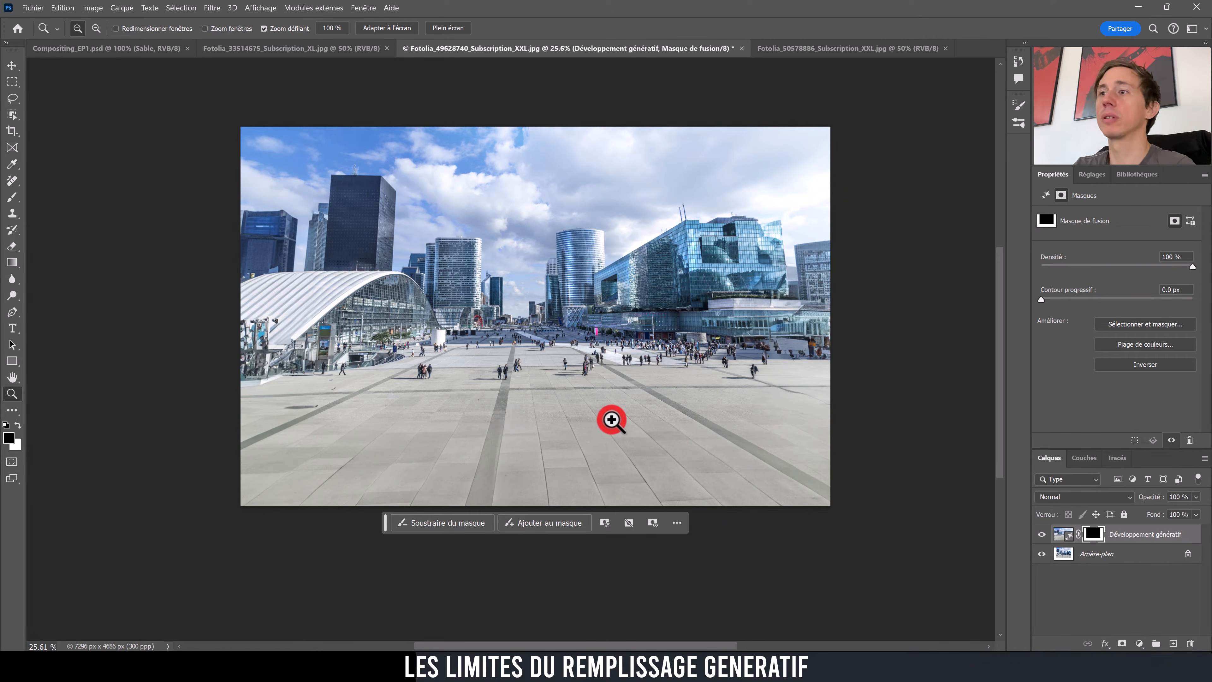
{"action": "double_click", "coordinate": [417, 428]}
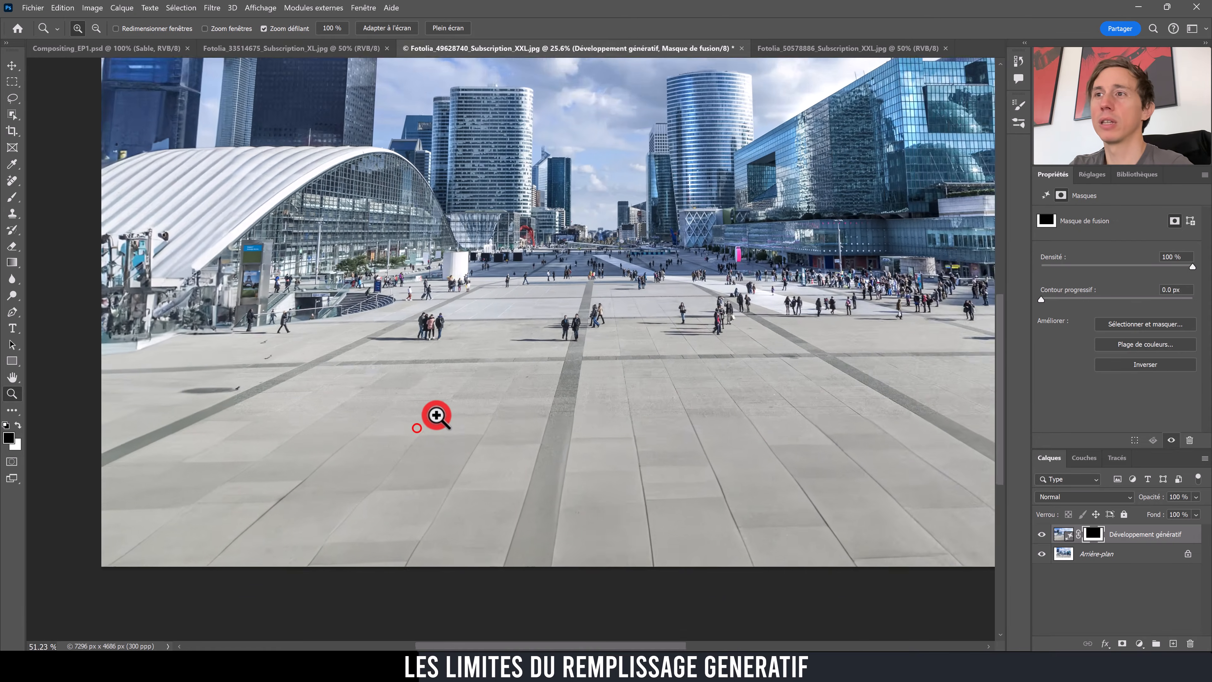
{"action": "double_click", "coordinate": [438, 414]}
{"action": "left_click_drag", "start_coordinate": [514, 410], "coordinate": [499, 419]}
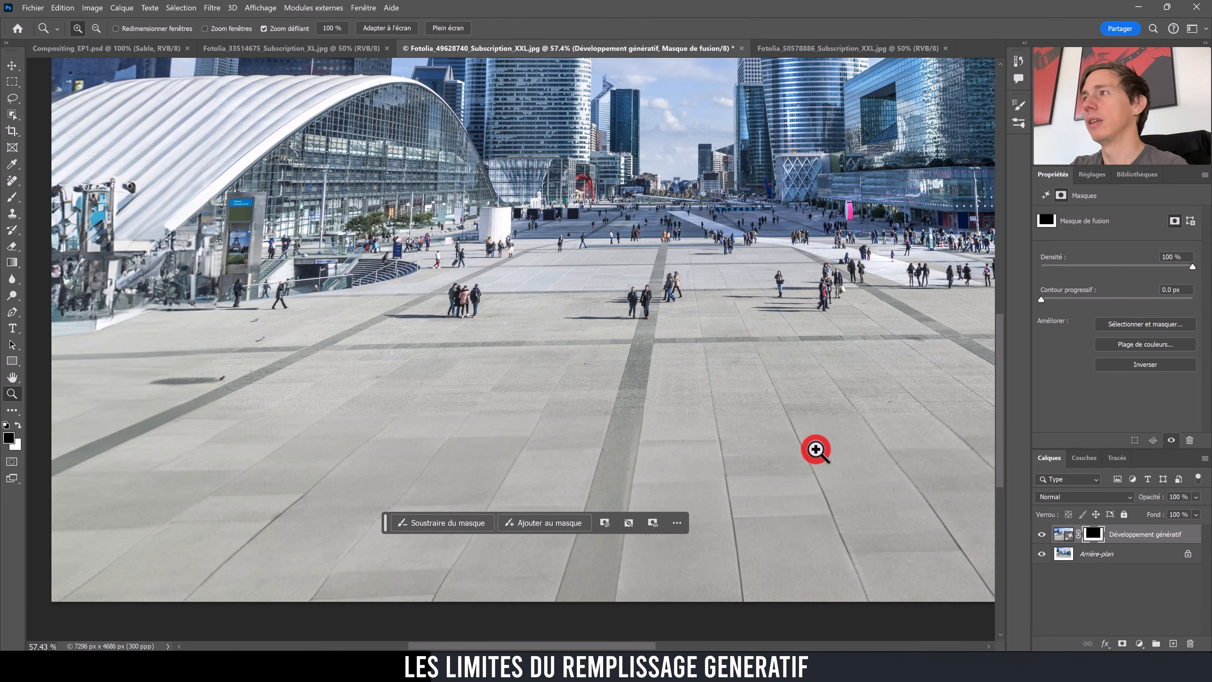
{"action": "left_click_drag", "start_coordinate": [745, 407], "coordinate": [530, 439]}
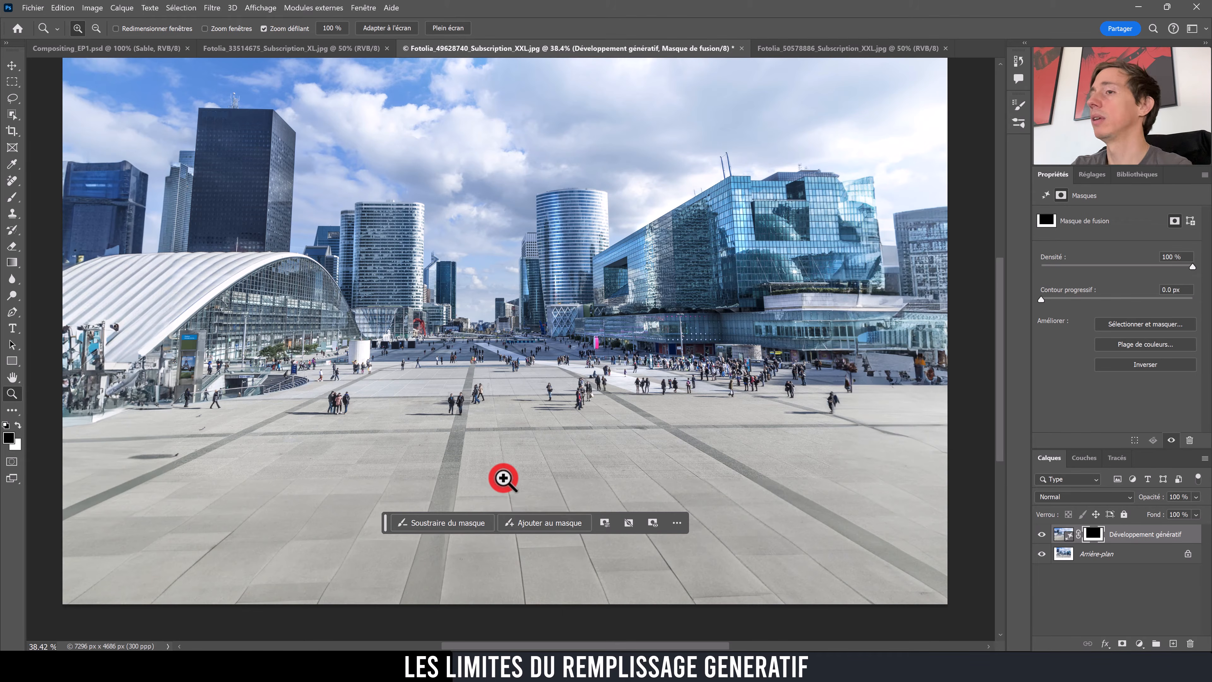
{"action": "scroll", "coordinate": [510, 475], "scroll_direction": "down", "scroll_amount": 2}
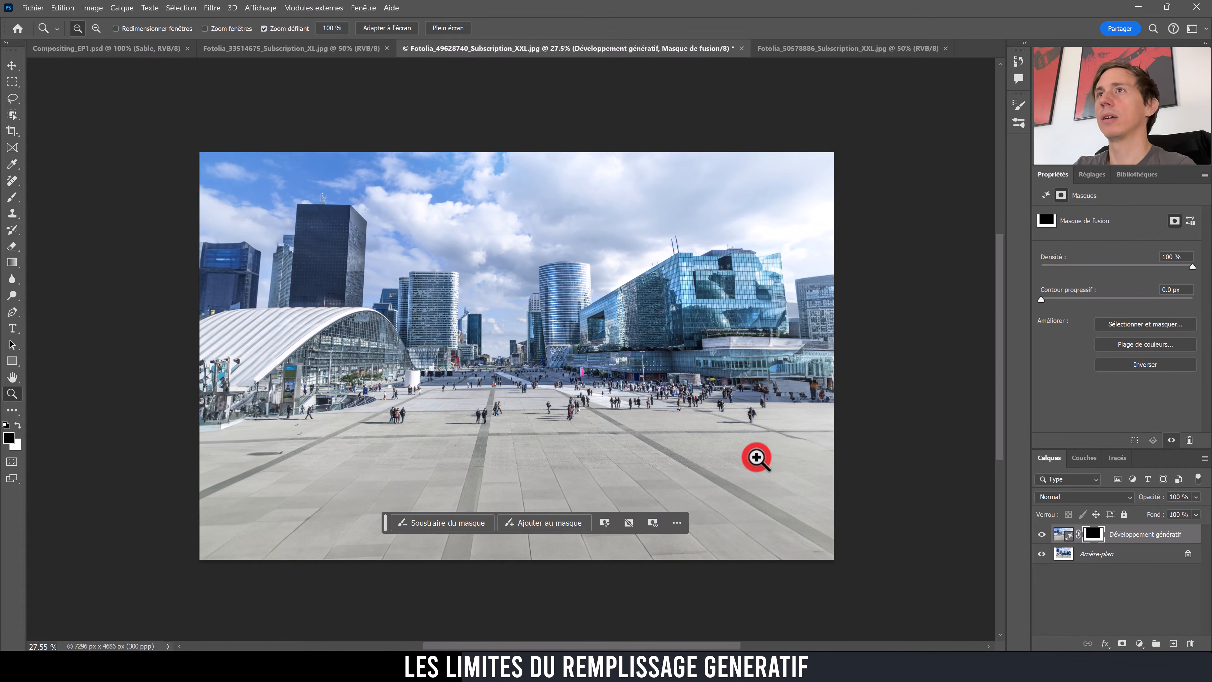
Step: Try the automatic subject selection on the woman in the beach photo with the Object Selection tool active, and clear the selection
{"action": "left_click", "coordinate": [832, 49]}
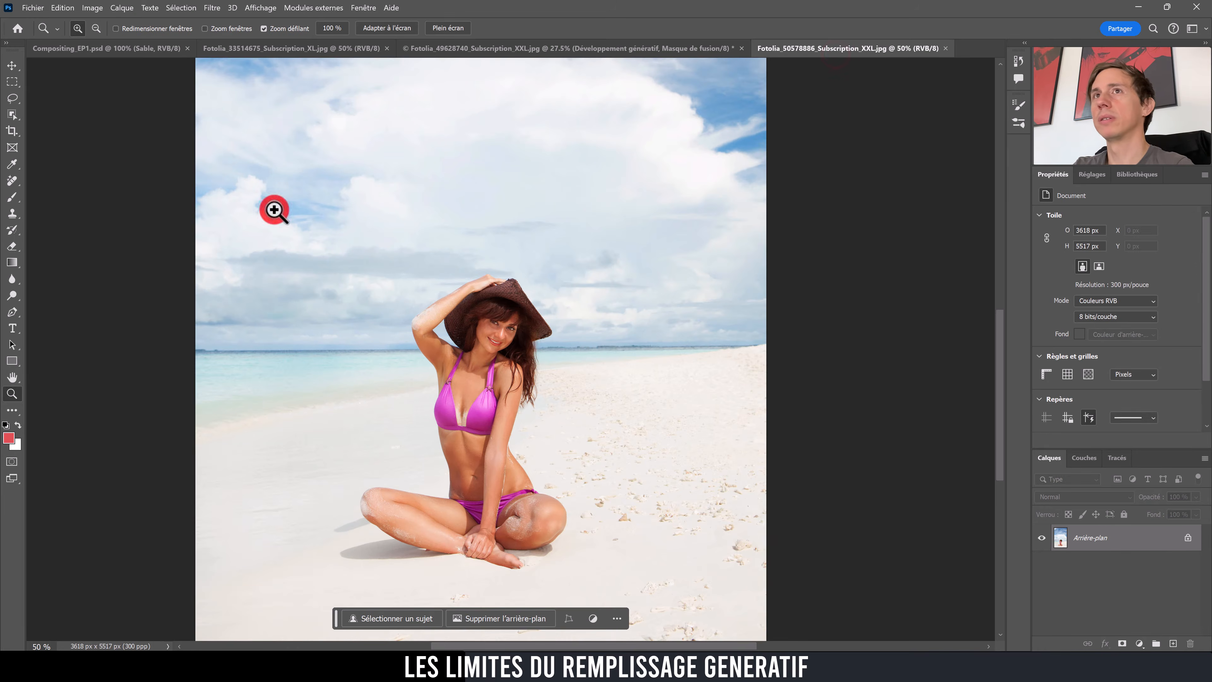
{"action": "left_click", "coordinate": [12, 115]}
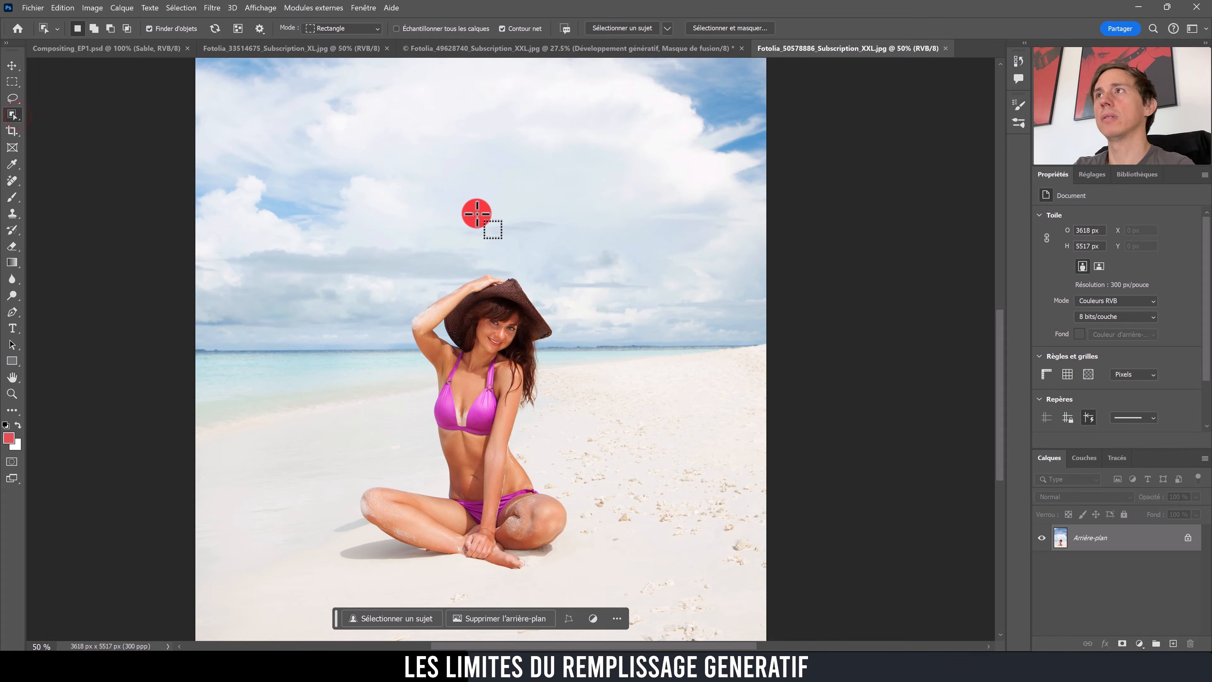
{"action": "left_click", "coordinate": [637, 27]}
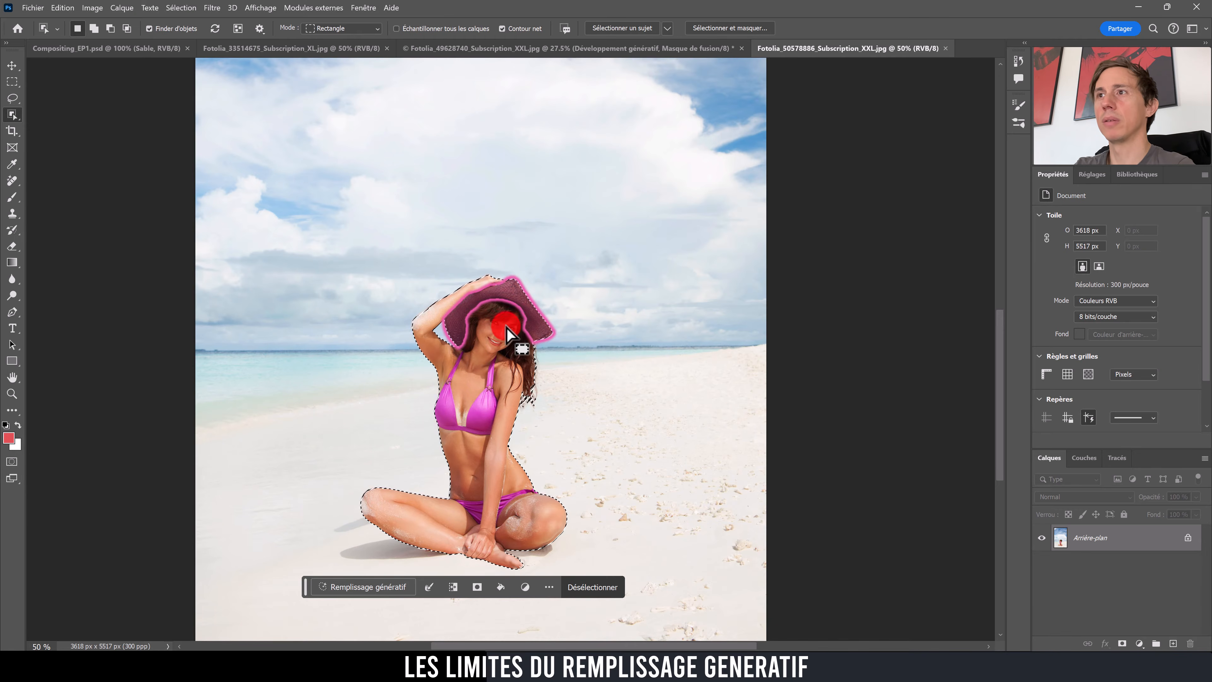
{"action": "key", "text": "ctrl+d"}
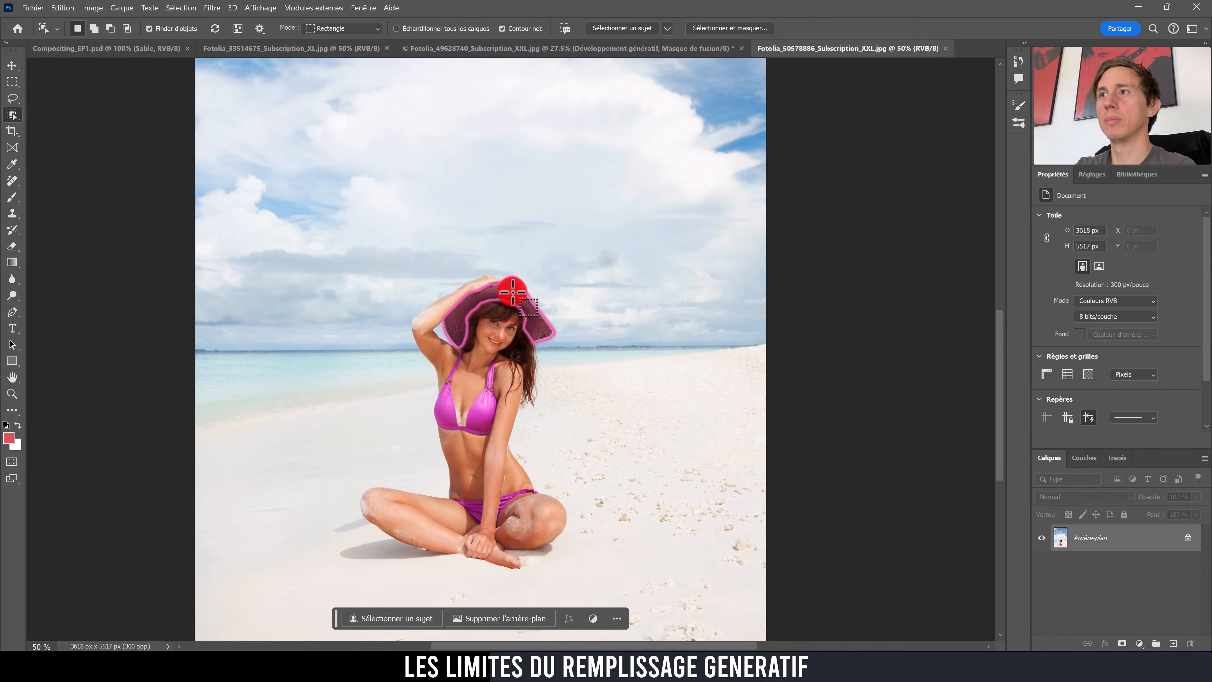
Step: Select the woman together with her hat using the Object Selection tool, and cut her out of the beach photo
{"action": "left_click", "coordinate": [513, 291]}
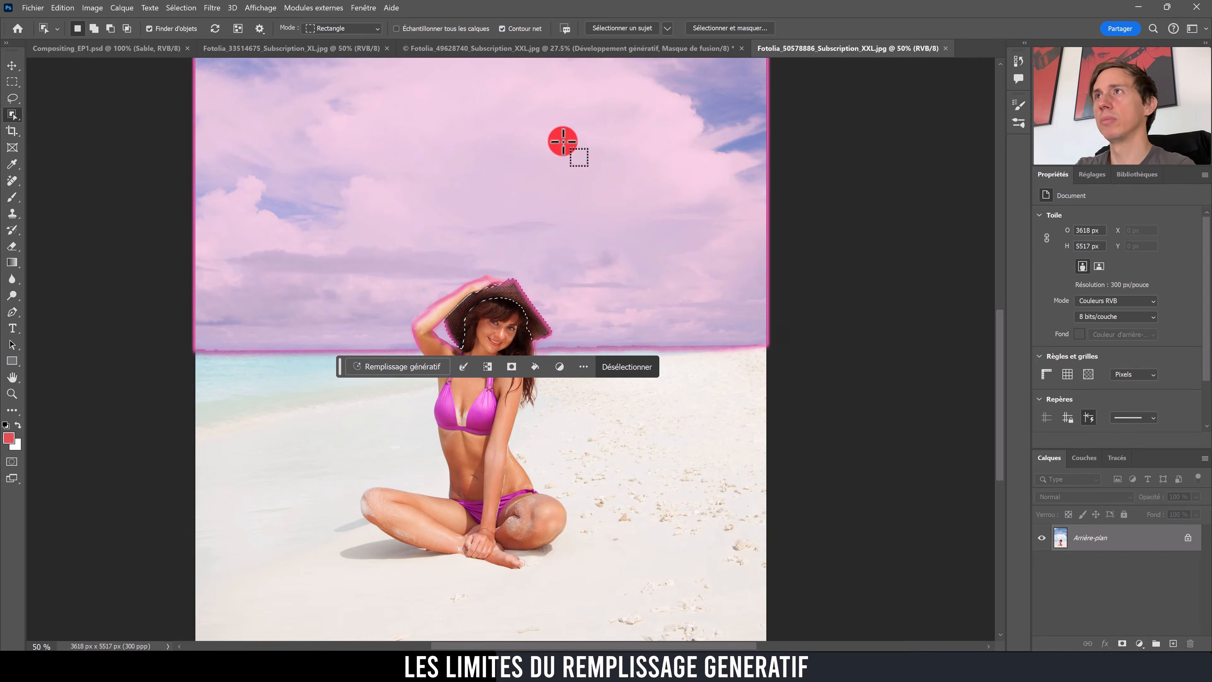
{"action": "left_click", "coordinate": [490, 320]}
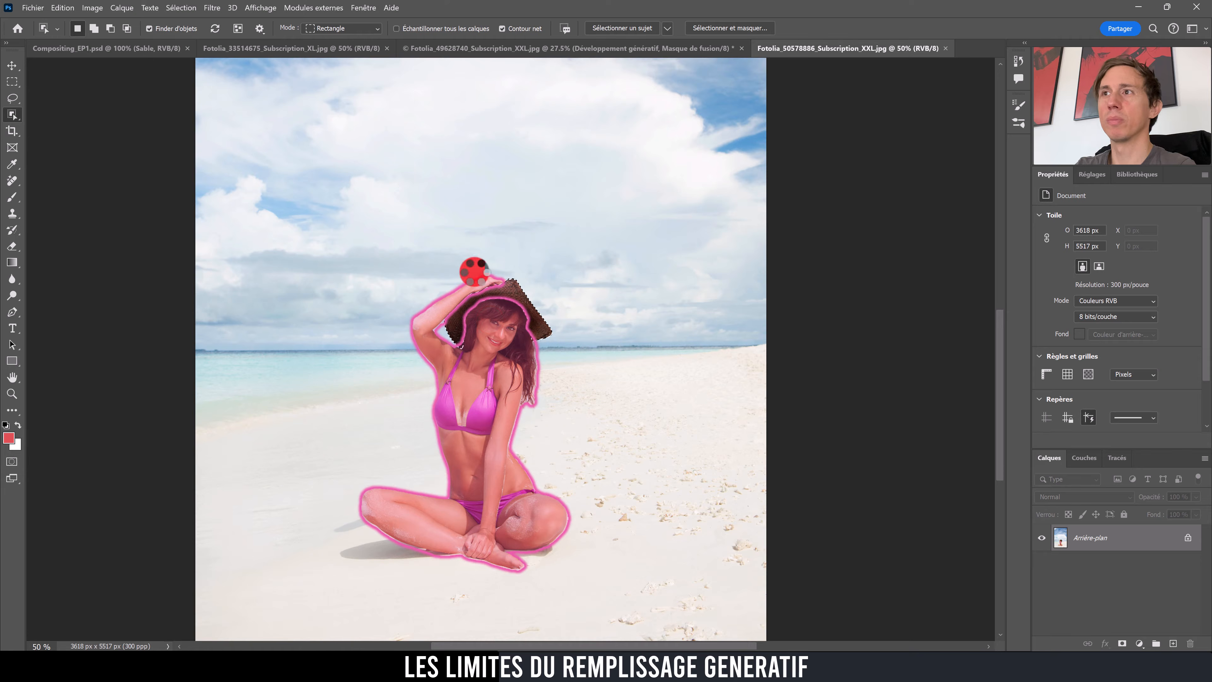
{"action": "left_click", "coordinate": [469, 464]}
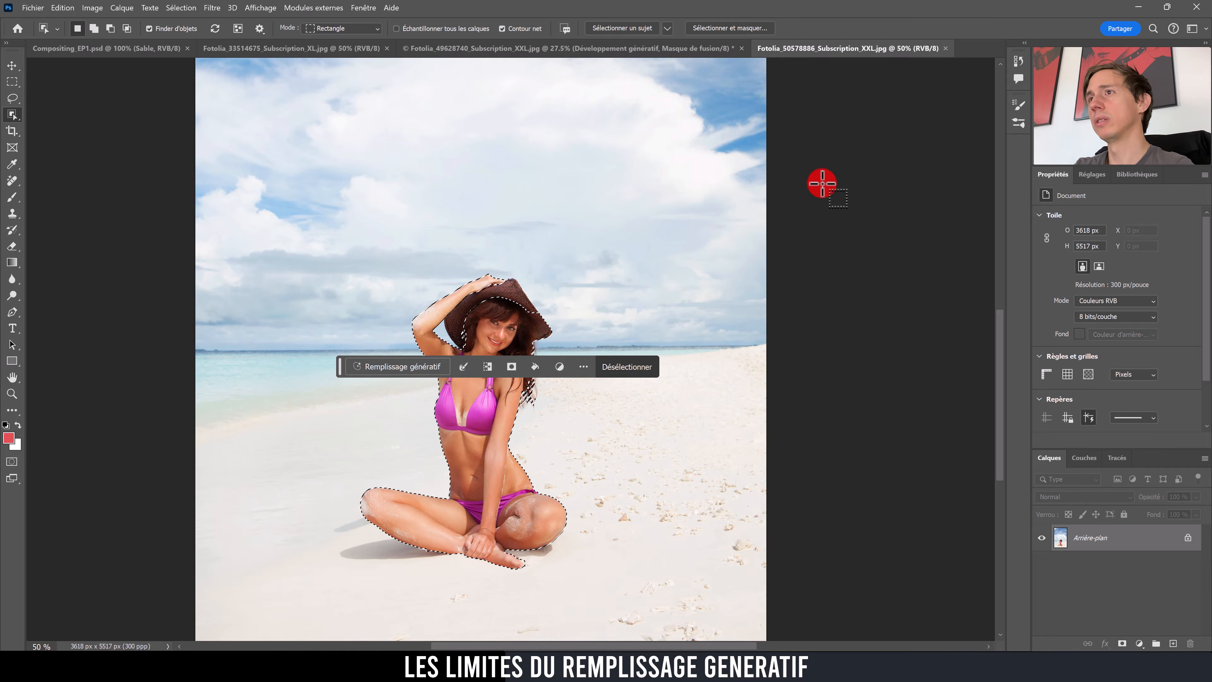
{"action": "left_click", "coordinate": [515, 291], "text": "shift"}
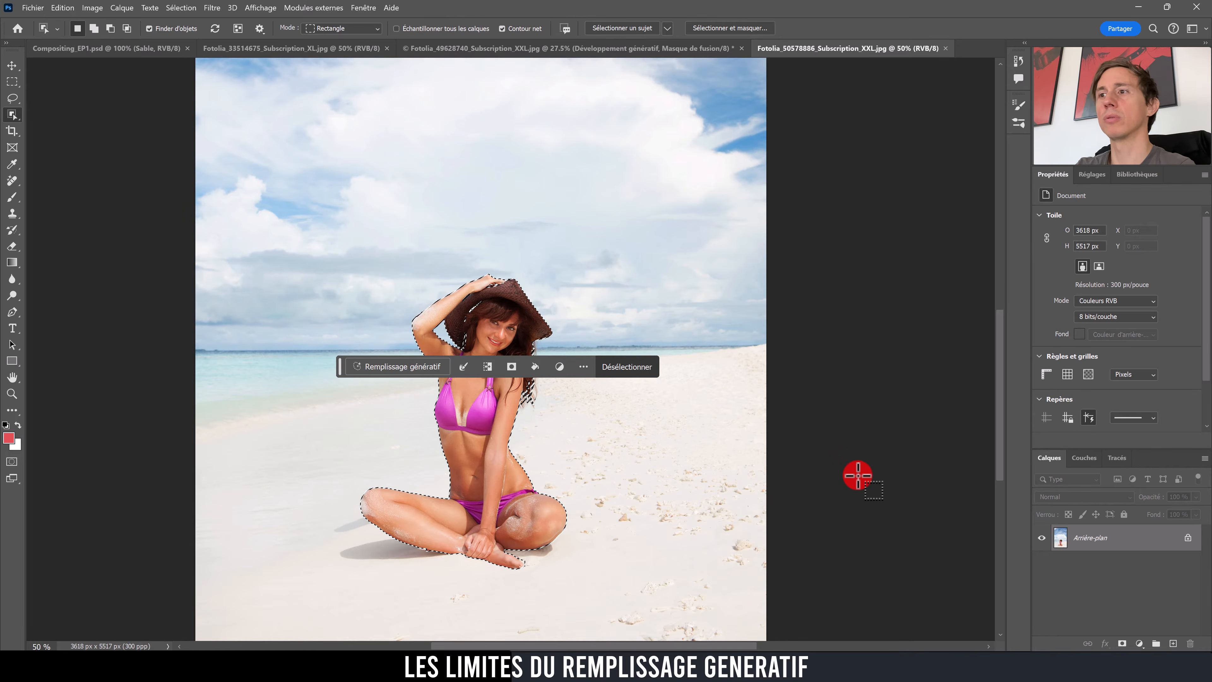
{"action": "key", "text": "ctrl+x"}
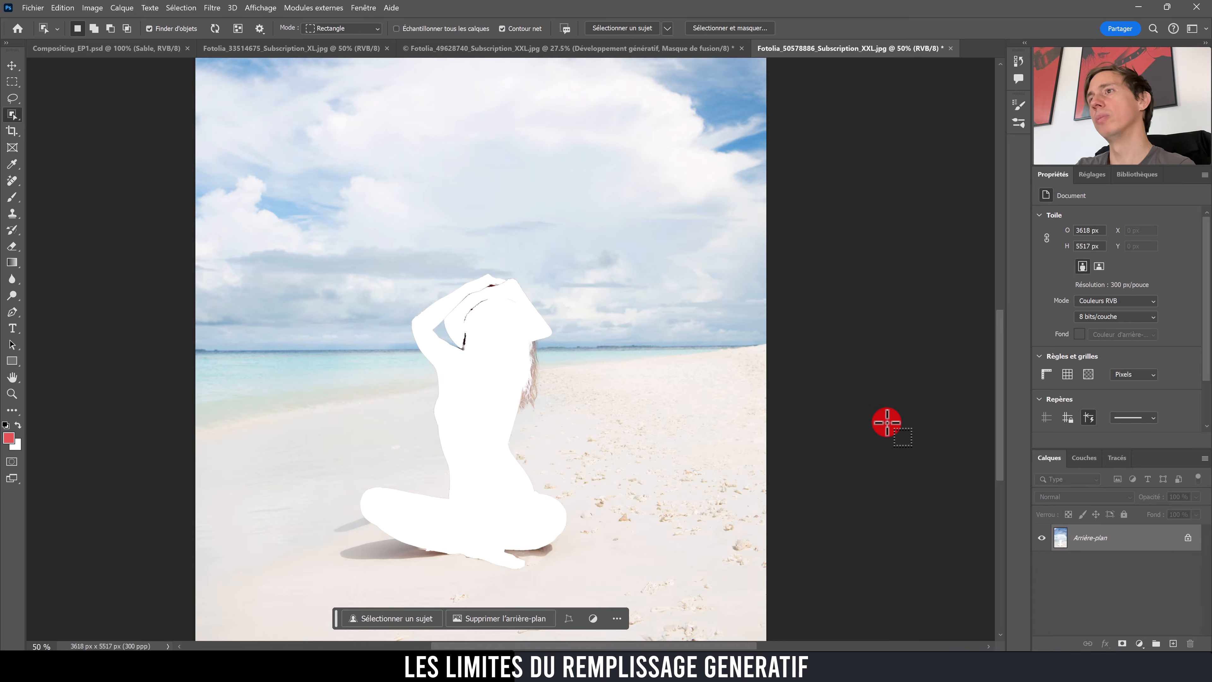
Step: Inspect the cutout around the hat and hair up close, then undo the cut and clear the selection
{"action": "key", "text": "z"}
{"action": "left_click_drag", "start_coordinate": [495, 309], "coordinate": [549, 286]}
{"action": "key", "text": "ctrl+z"}
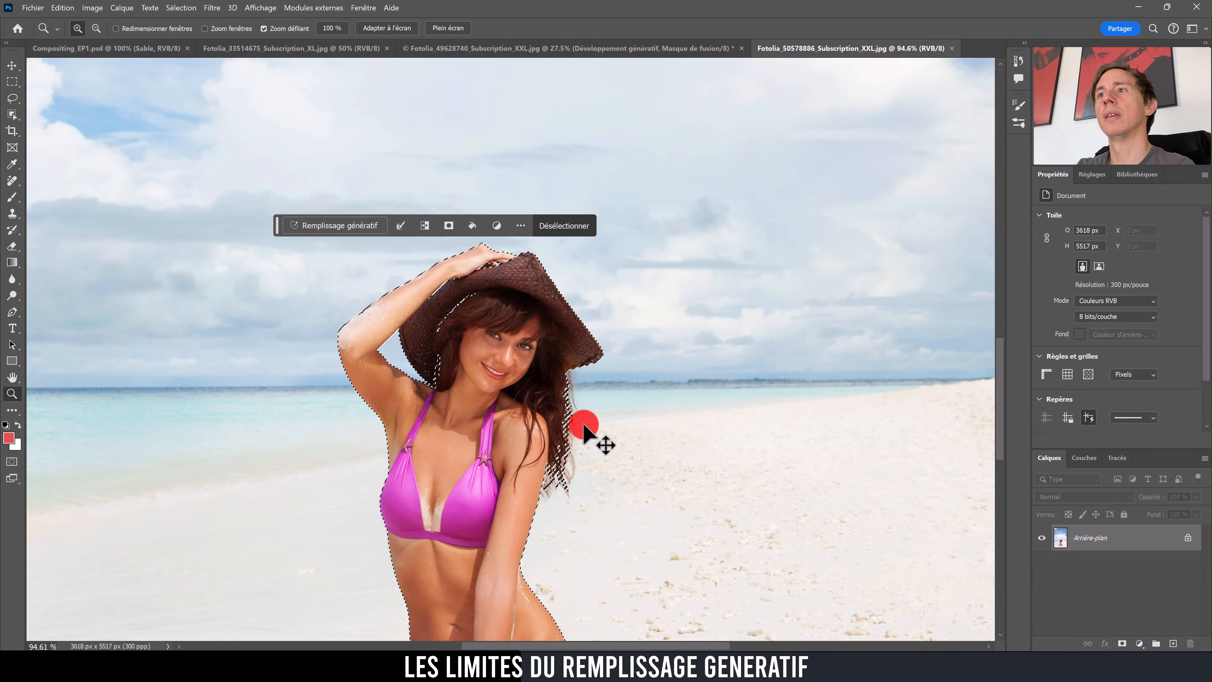
{"action": "key", "text": "ctrl+d"}
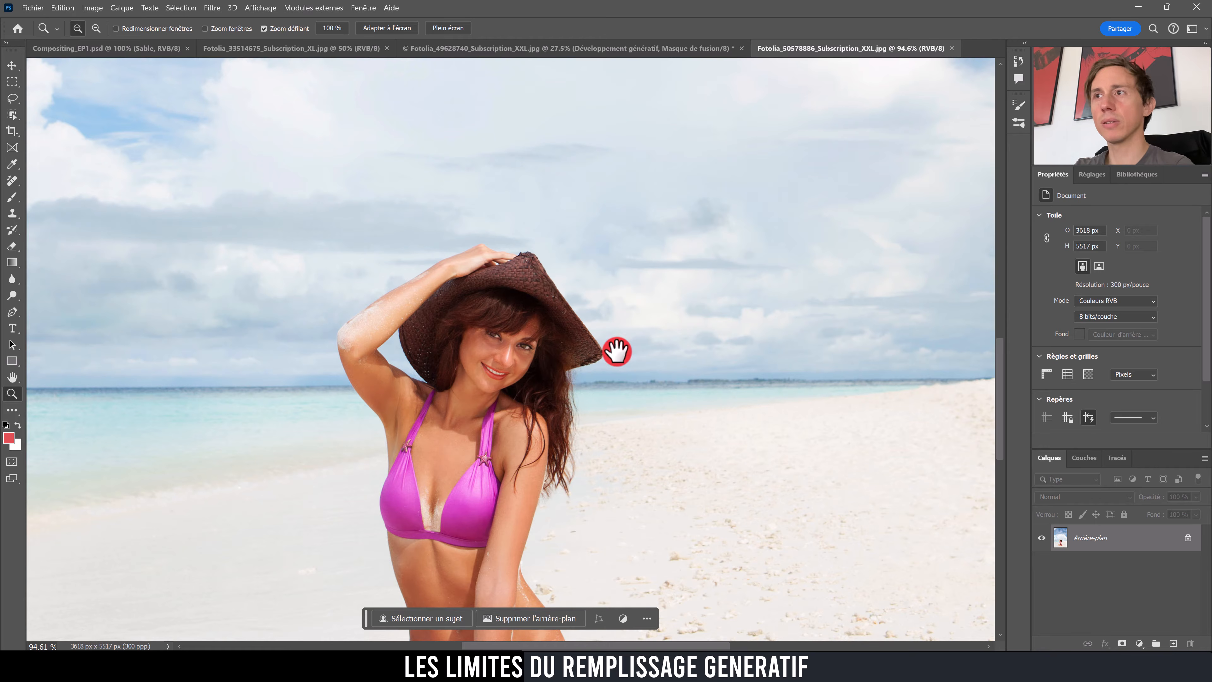
{"action": "left_click_drag", "start_coordinate": [618, 348], "coordinate": [671, 162]}
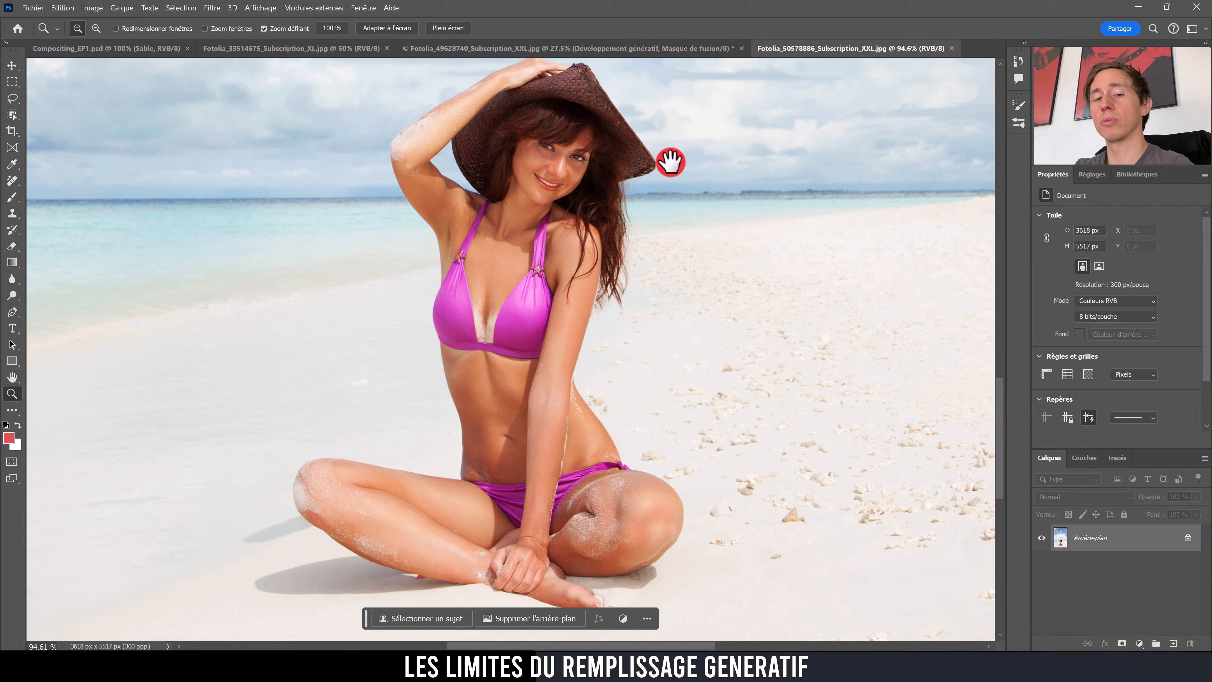
Step: Start Sky Replacement on the image of the Développement génératif layer in Fotolia_49628740_Subscription_XXL.jpg
{"action": "left_click", "coordinate": [465, 48]}
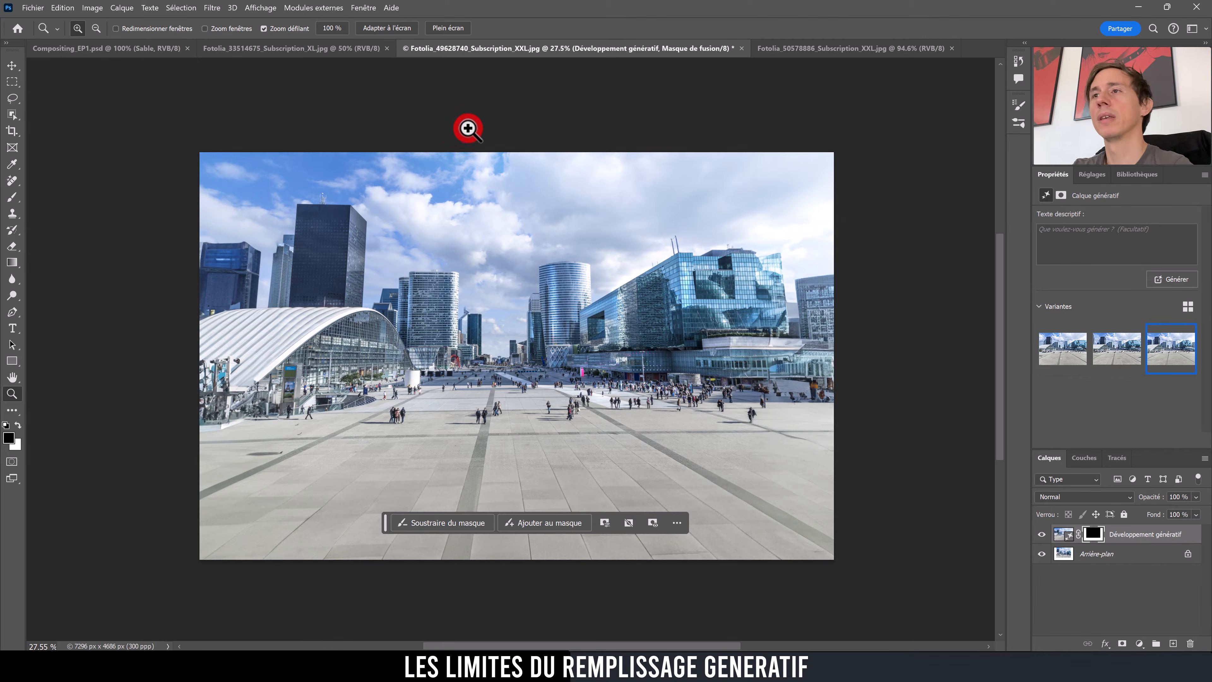
{"action": "left_click", "coordinate": [521, 325]}
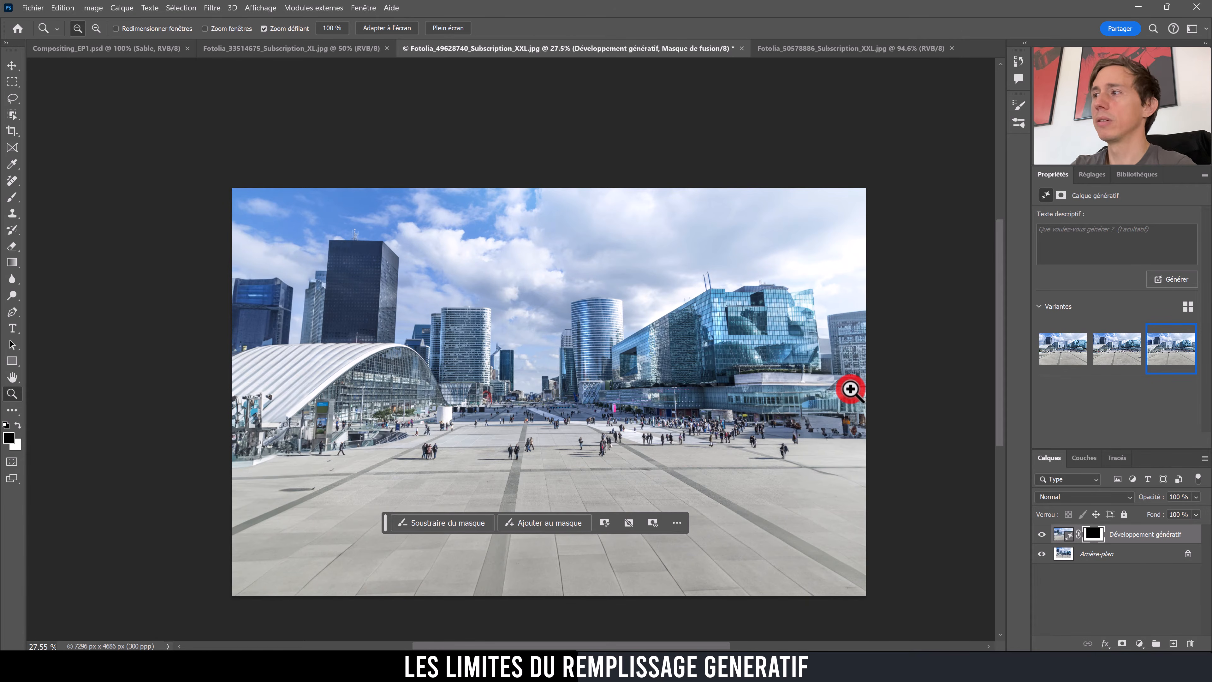
{"action": "left_click", "coordinate": [1062, 535]}
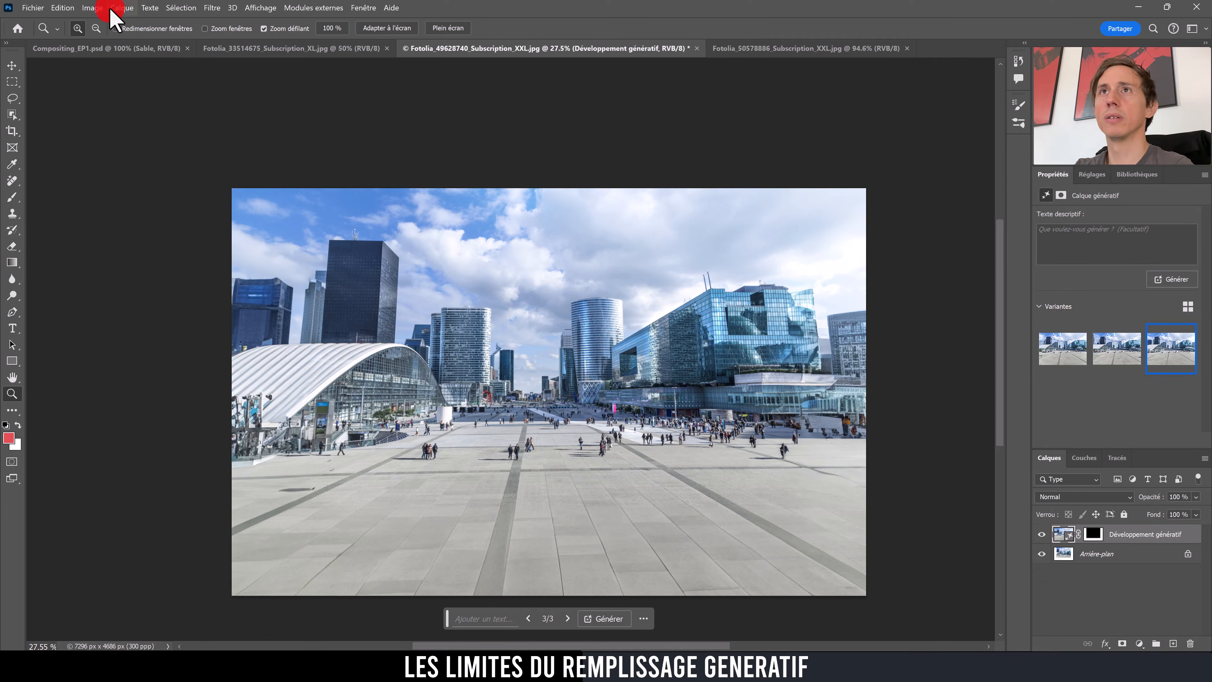
{"action": "left_click", "coordinate": [122, 9]}
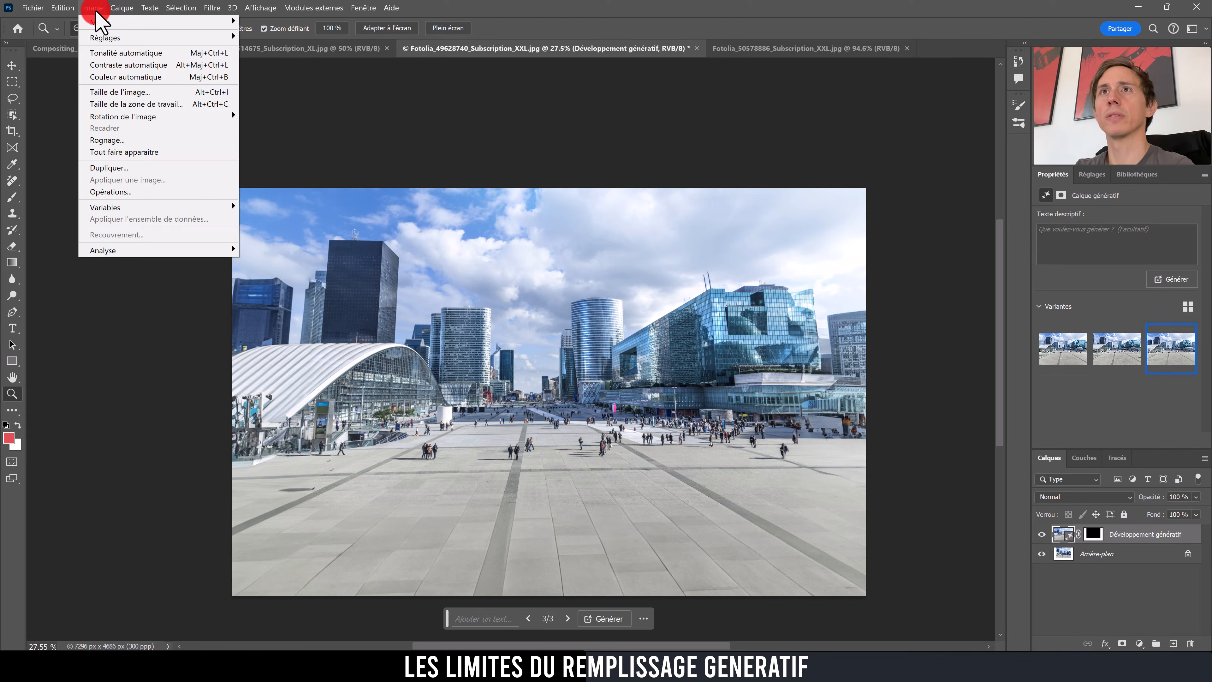
{"action": "mouse_move", "coordinate": [71, 10]}
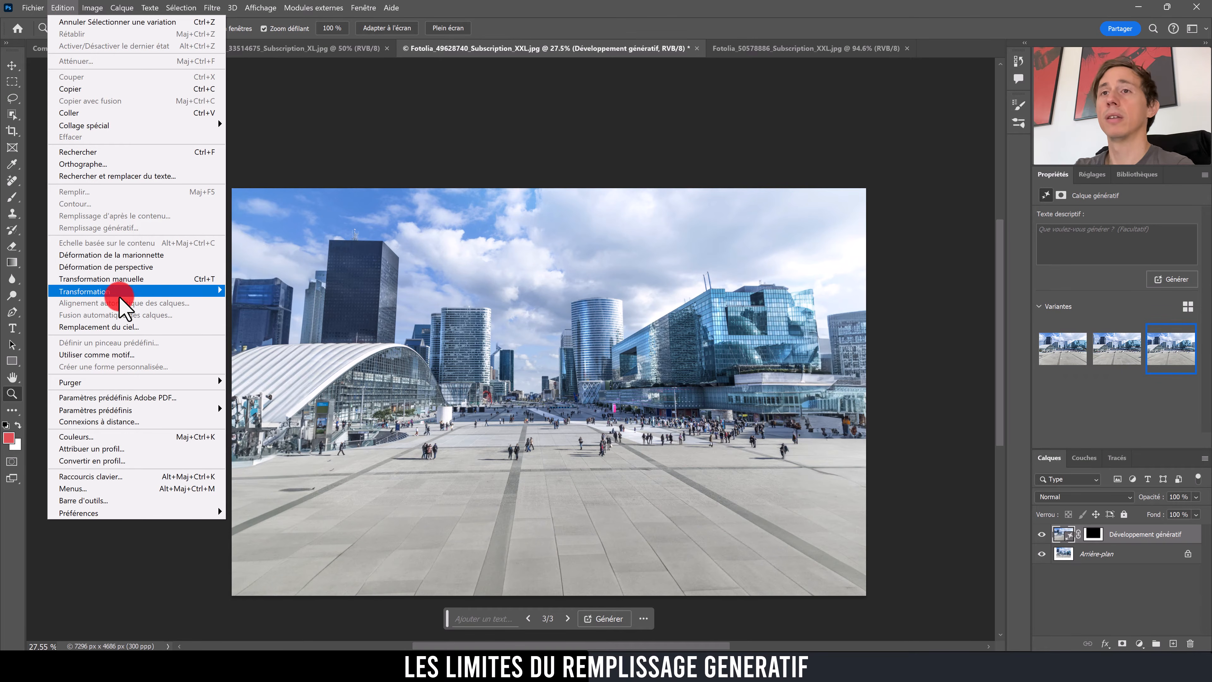
{"action": "left_click", "coordinate": [126, 327]}
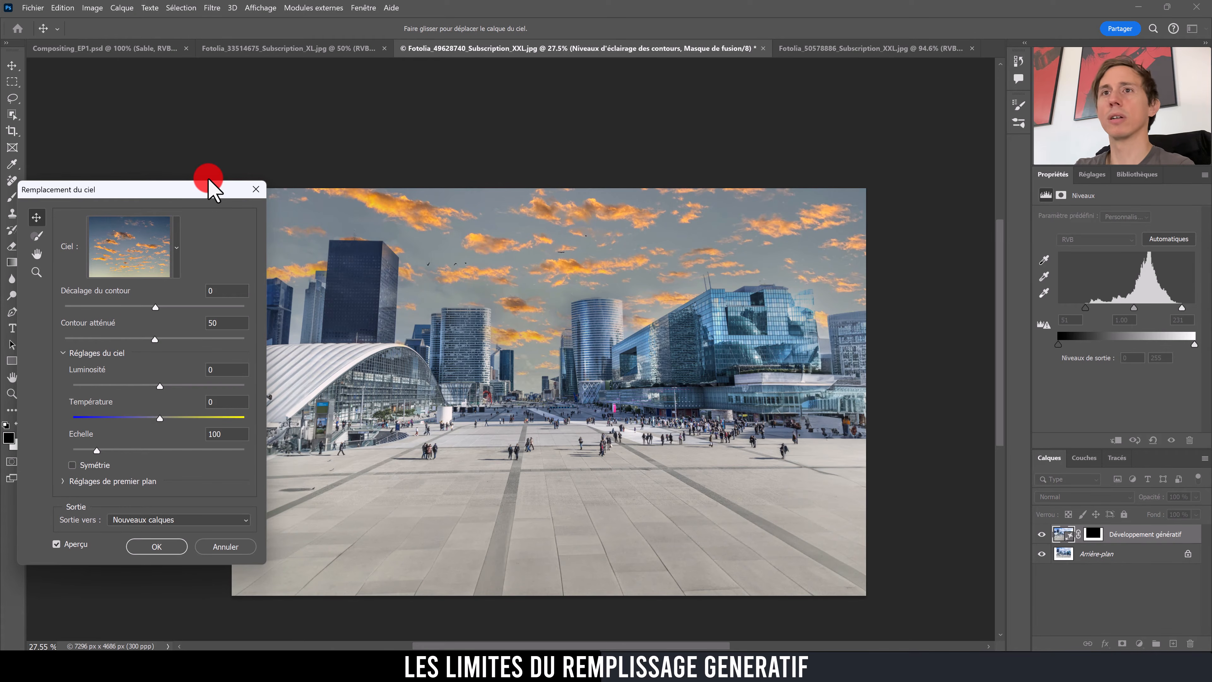
Step: Import the mountain photo Fotolia_33514675_Subscription_XL.jpg as a custom sky and apply it to the plaza scene
{"action": "left_click", "coordinate": [177, 249]}
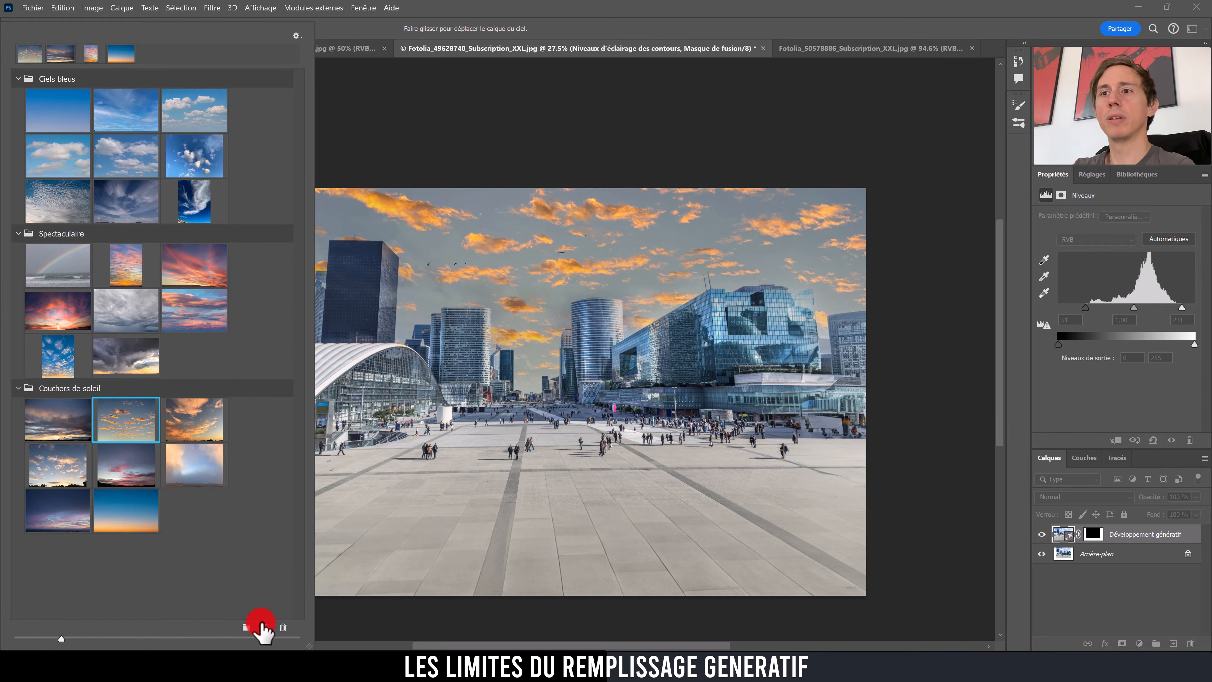
{"action": "left_click", "coordinate": [265, 626]}
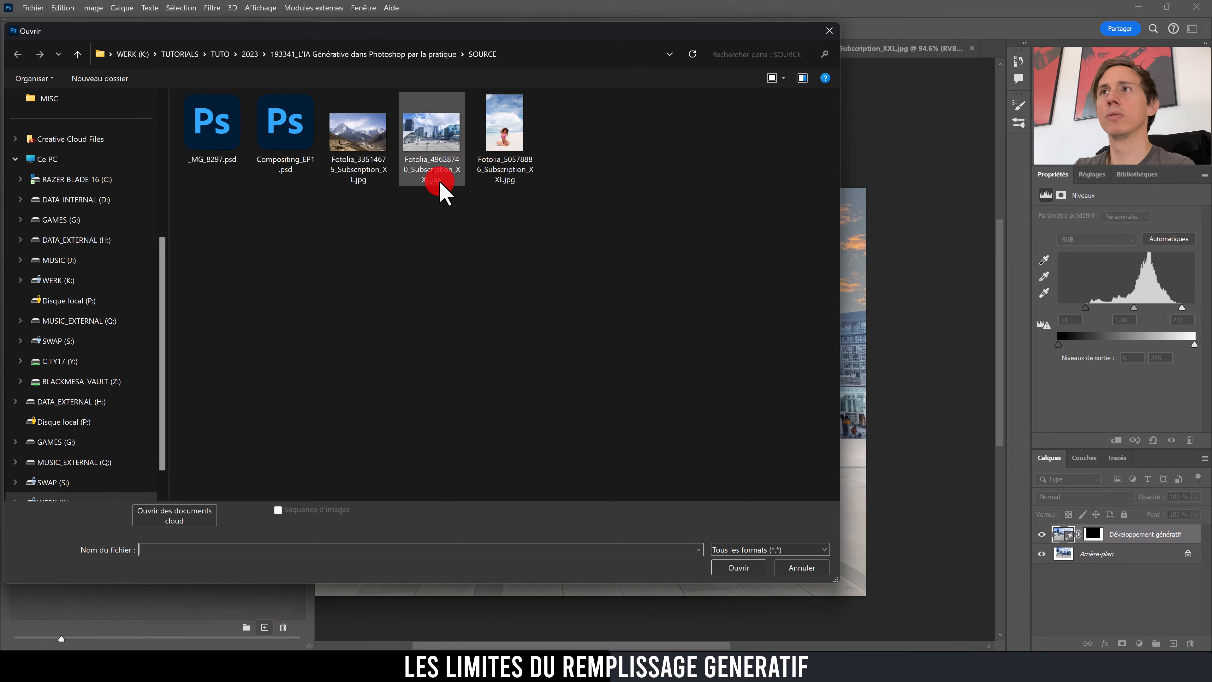
{"action": "double_click", "coordinate": [365, 136]}
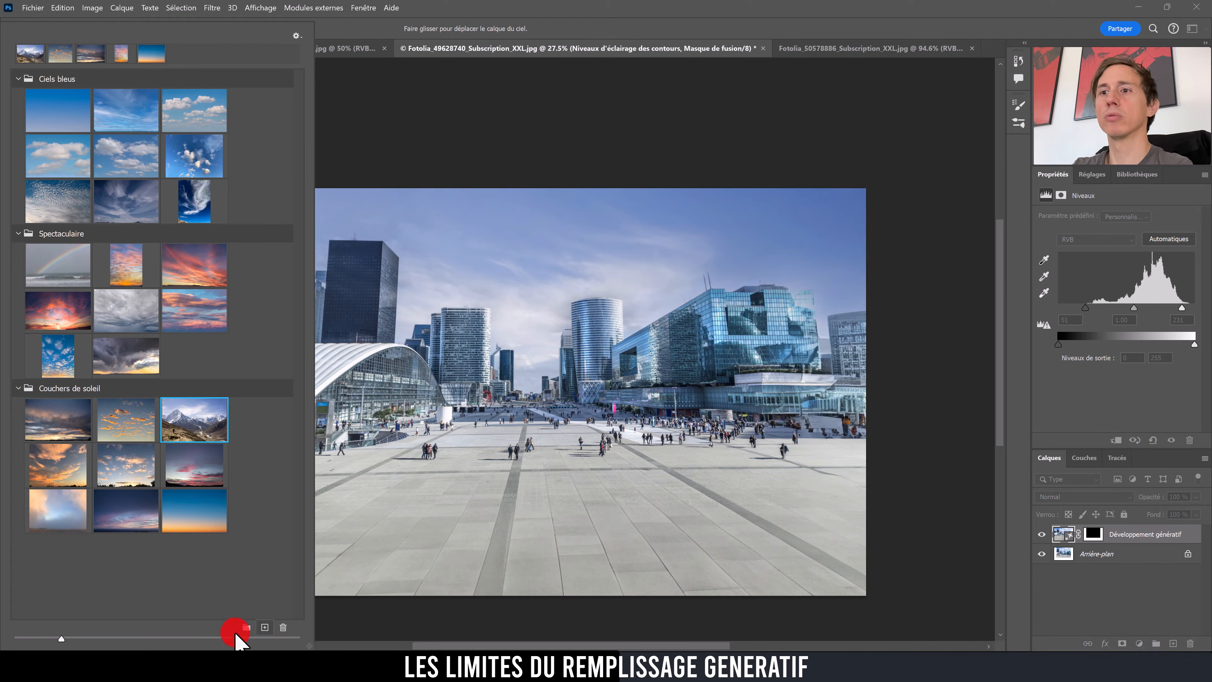
Step: Create a sky group named Mes ciels and move the imported mountain sky into it
{"action": "left_click", "coordinate": [246, 627]}
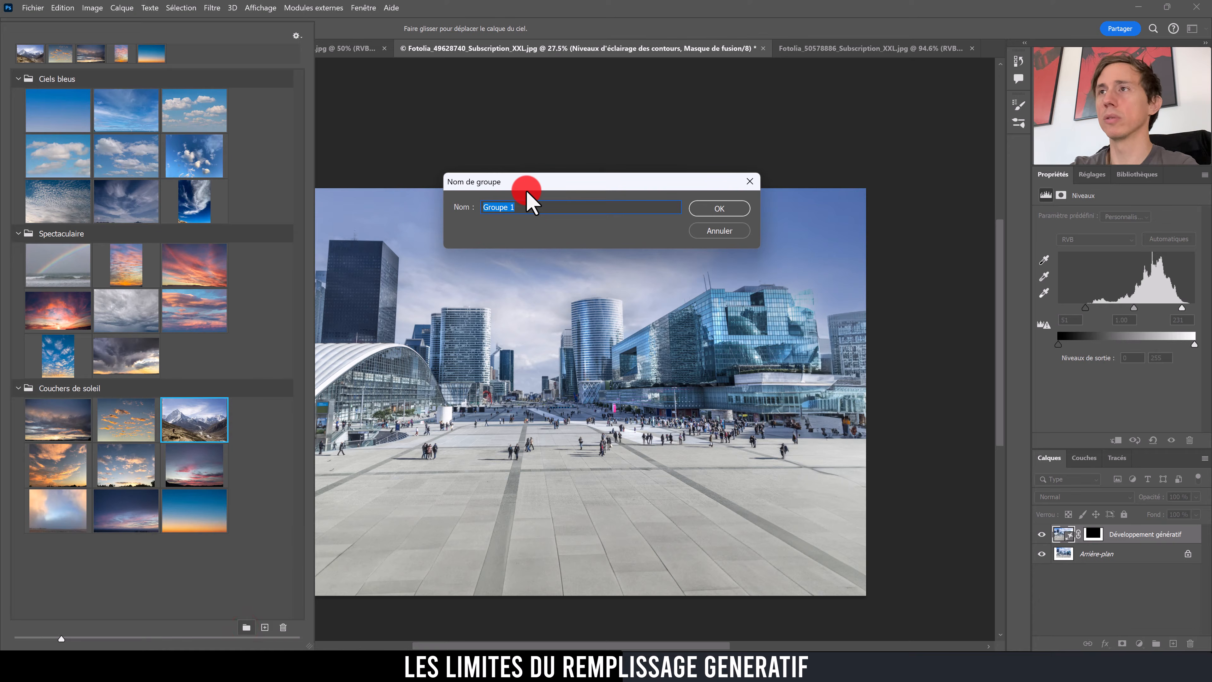
{"action": "type", "text": "Mes ciels"}
{"action": "key", "text": "Return"}
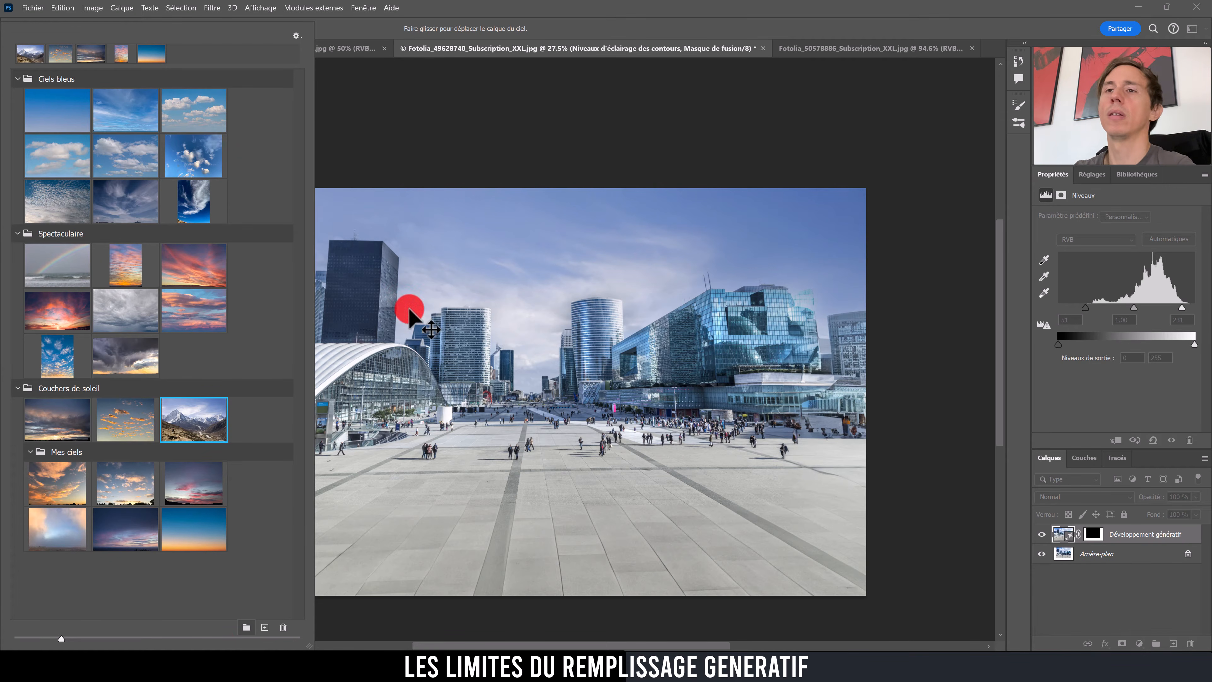
{"action": "left_click_drag", "start_coordinate": [207, 442], "coordinate": [258, 536]}
{"action": "left_click", "coordinate": [64, 580]}
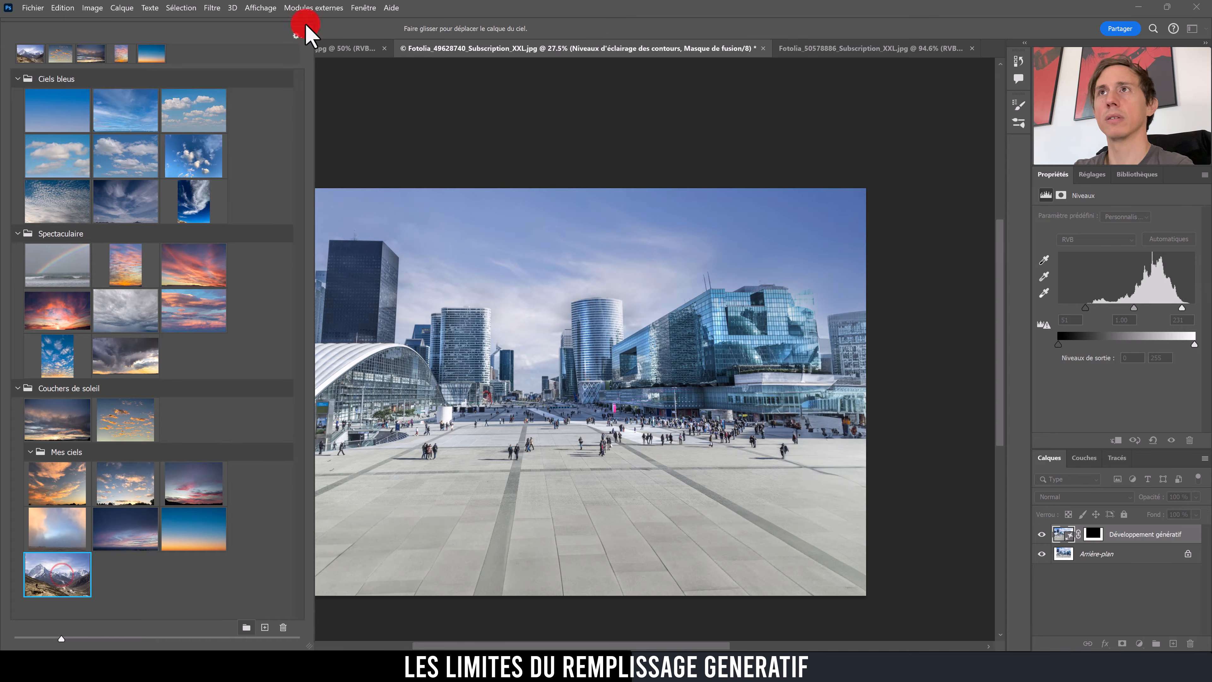
Step: Rename the imported mountain sky in the Mes ciels group as CIel
{"action": "left_click", "coordinate": [297, 36]}
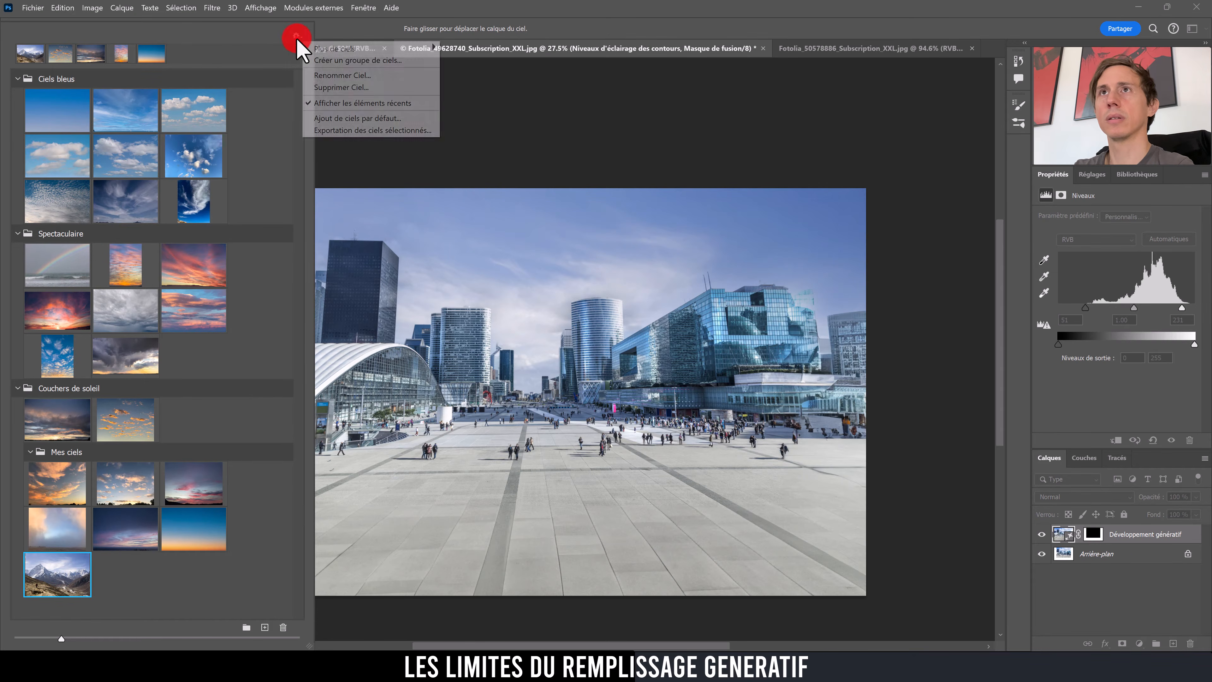
{"action": "left_click", "coordinate": [267, 29]}
{"action": "left_click", "coordinate": [241, 30]}
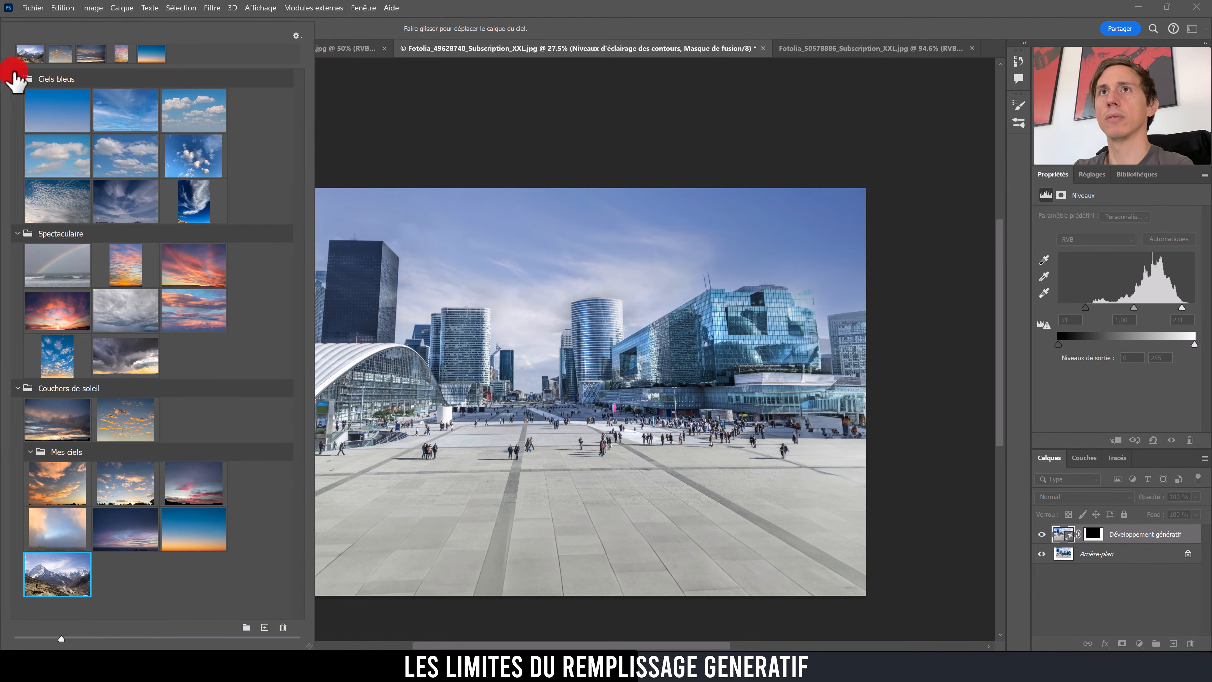
{"action": "left_click", "coordinate": [22, 79]}
{"action": "left_click", "coordinate": [56, 575]}
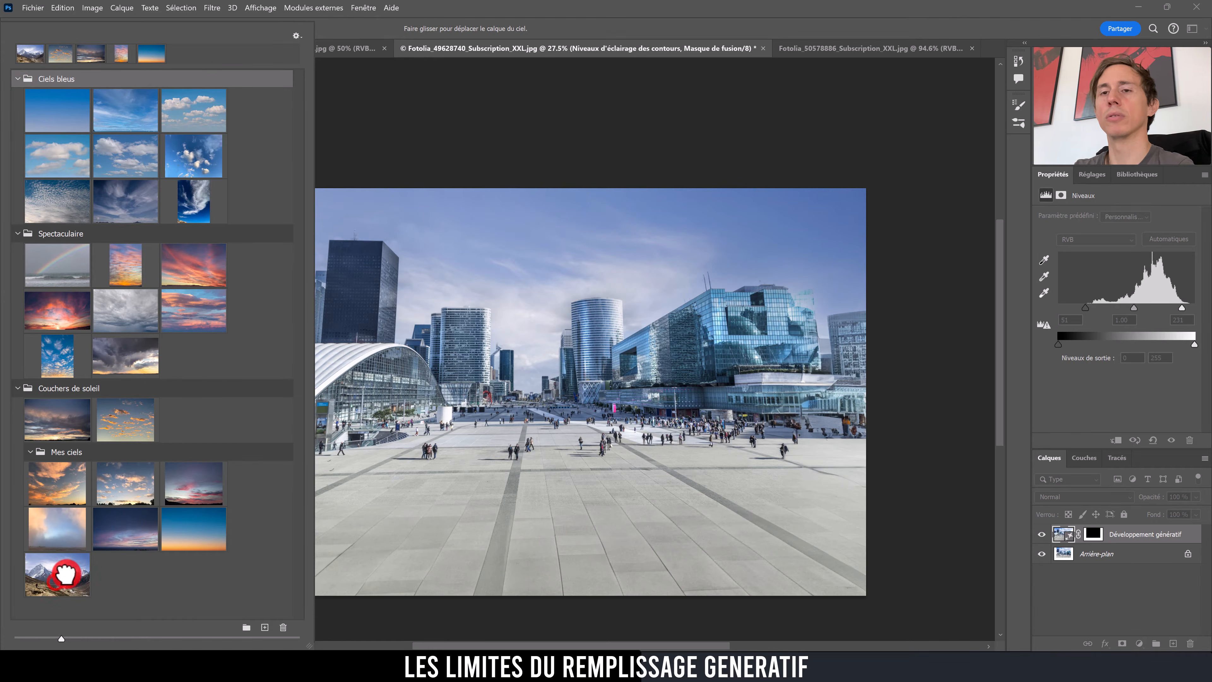
{"action": "double_click", "coordinate": [58, 576]}
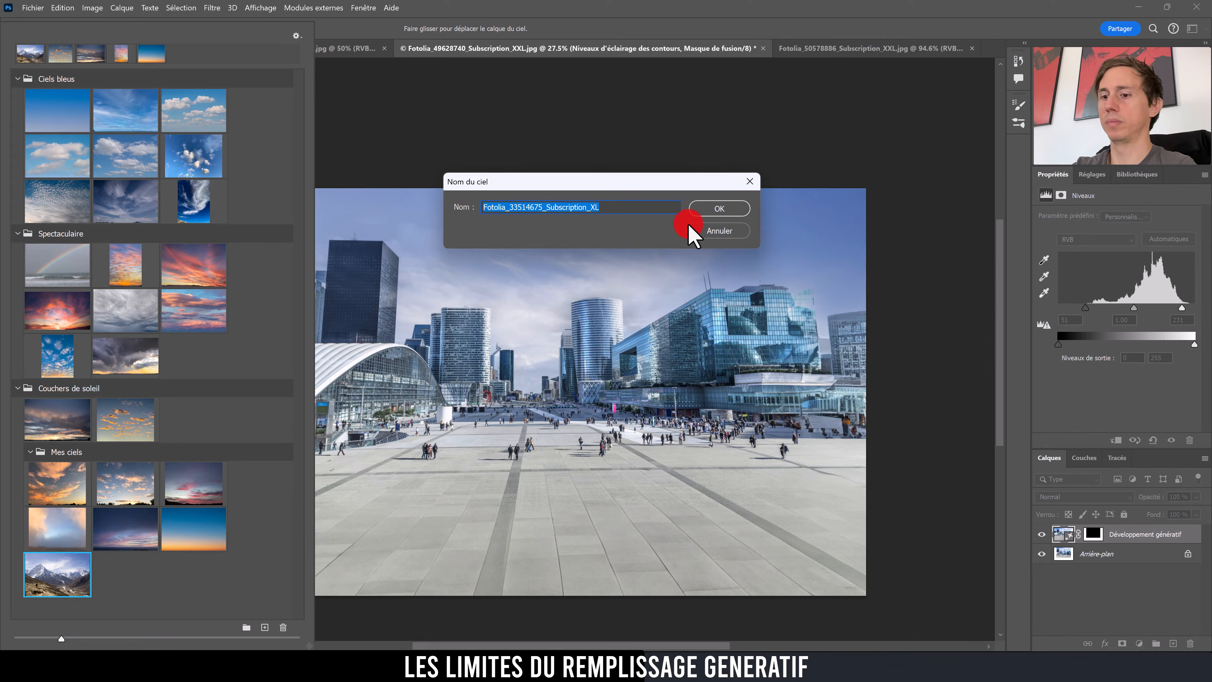
{"action": "type", "text": "CIel"}
{"action": "key", "text": "Return"}
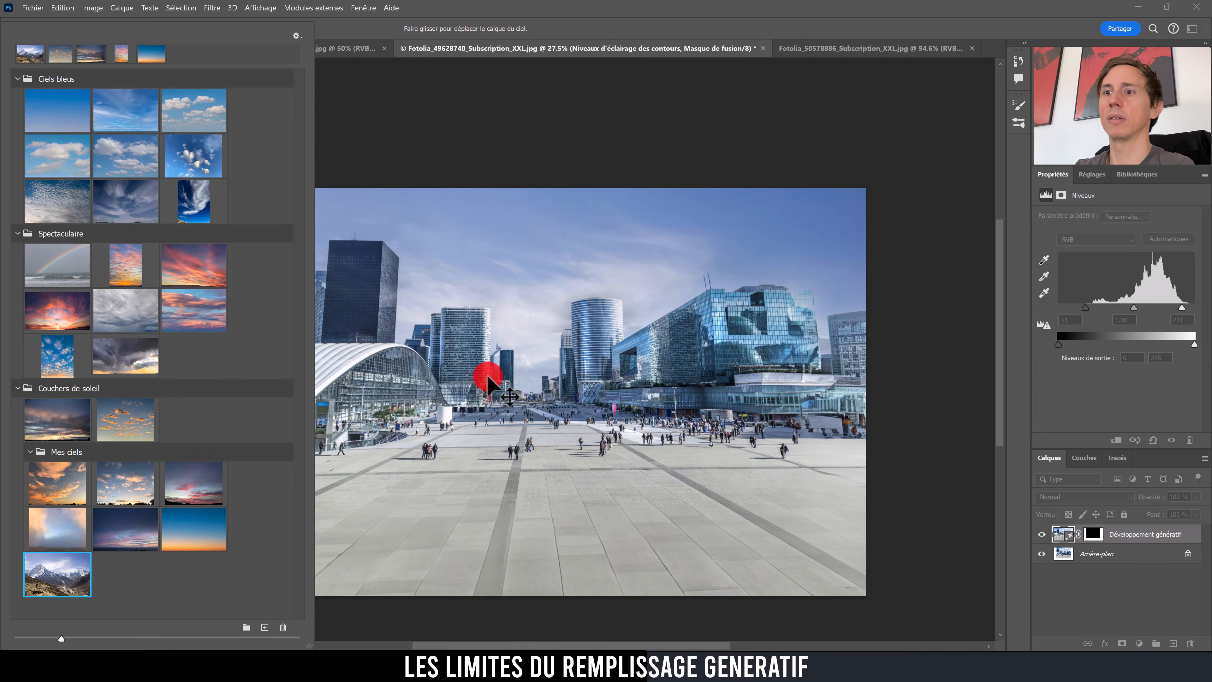
Step: Close the sky presets and set the sky's edge shift (Décalage du contour) to 9 and its scale (Echelle) to 91
{"action": "left_click_drag", "start_coordinate": [308, 644], "coordinate": [145, 461]}
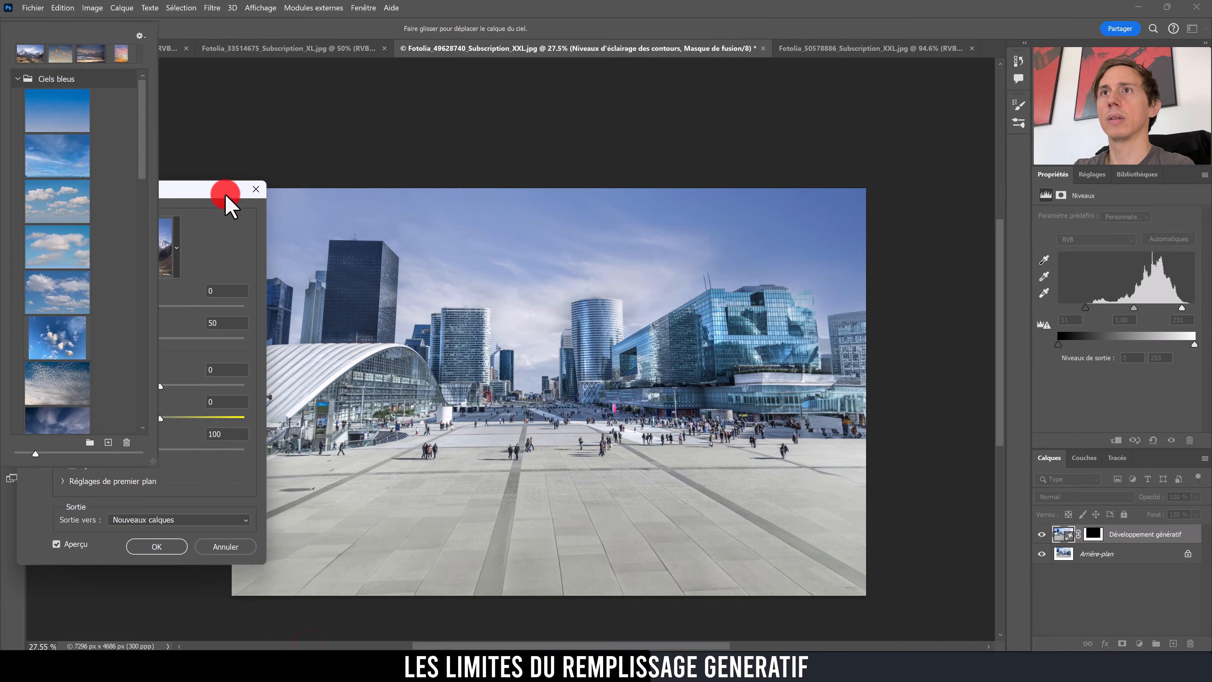
{"action": "left_click_drag", "start_coordinate": [206, 182], "coordinate": [195, 143]}
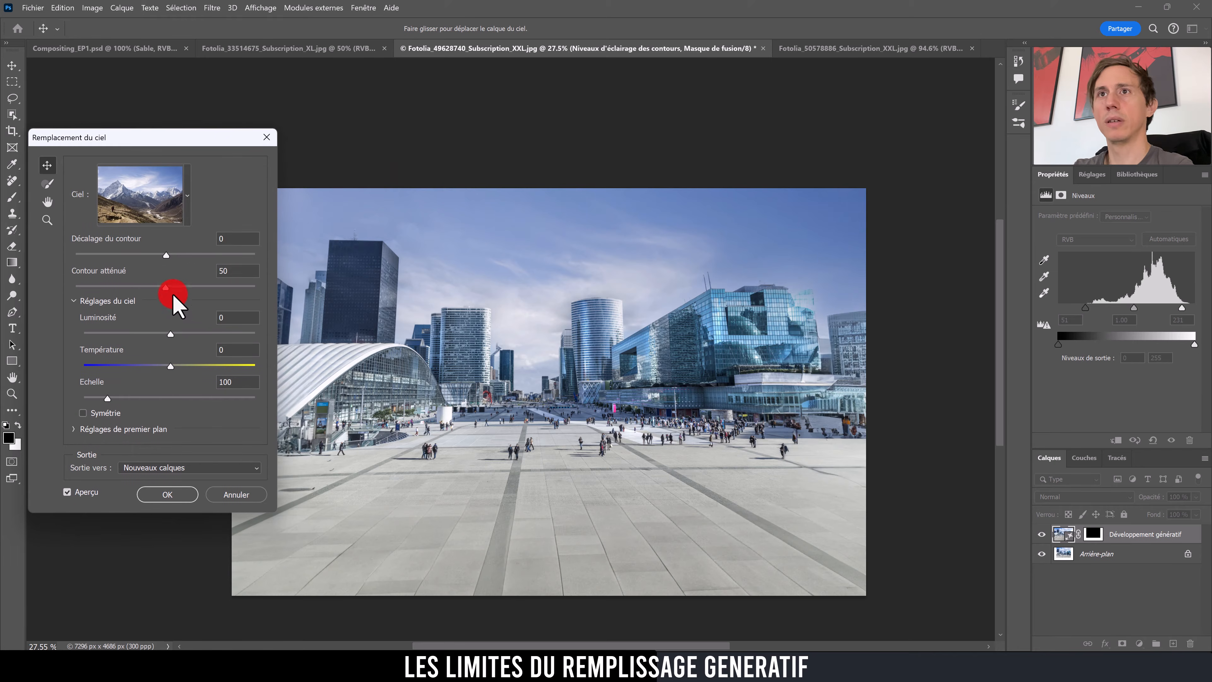
{"action": "left_click_drag", "start_coordinate": [161, 256], "coordinate": [193, 273]}
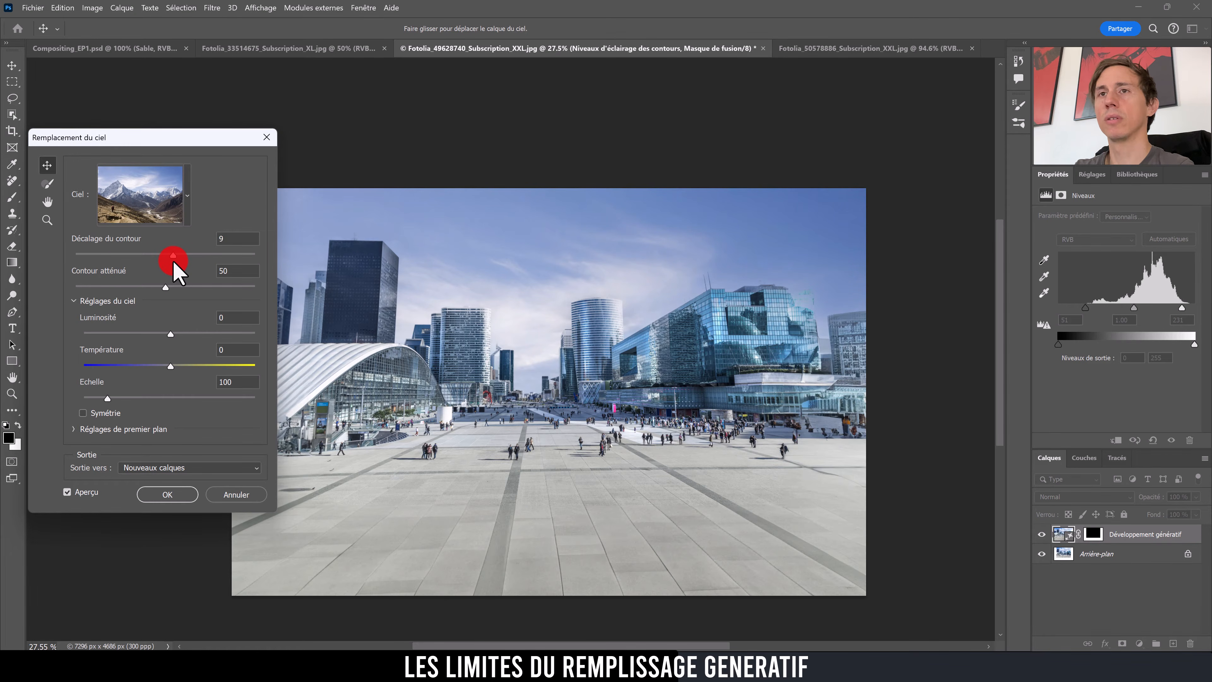
{"action": "left_click", "coordinate": [108, 400]}
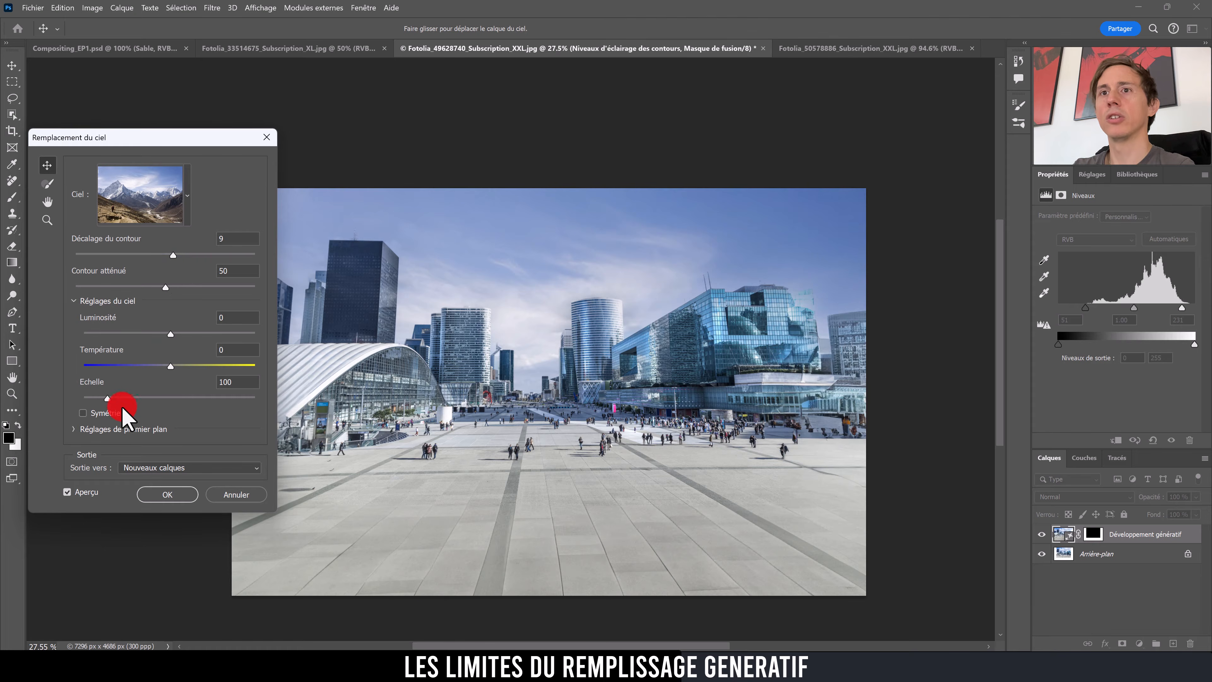
{"action": "mouse_move", "coordinate": [107, 401]}
{"action": "left_mouse_down"}
{"action": "mouse_move", "coordinate": [134, 399]}
{"action": "mouse_move", "coordinate": [99, 399]}
{"action": "left_mouse_up"}
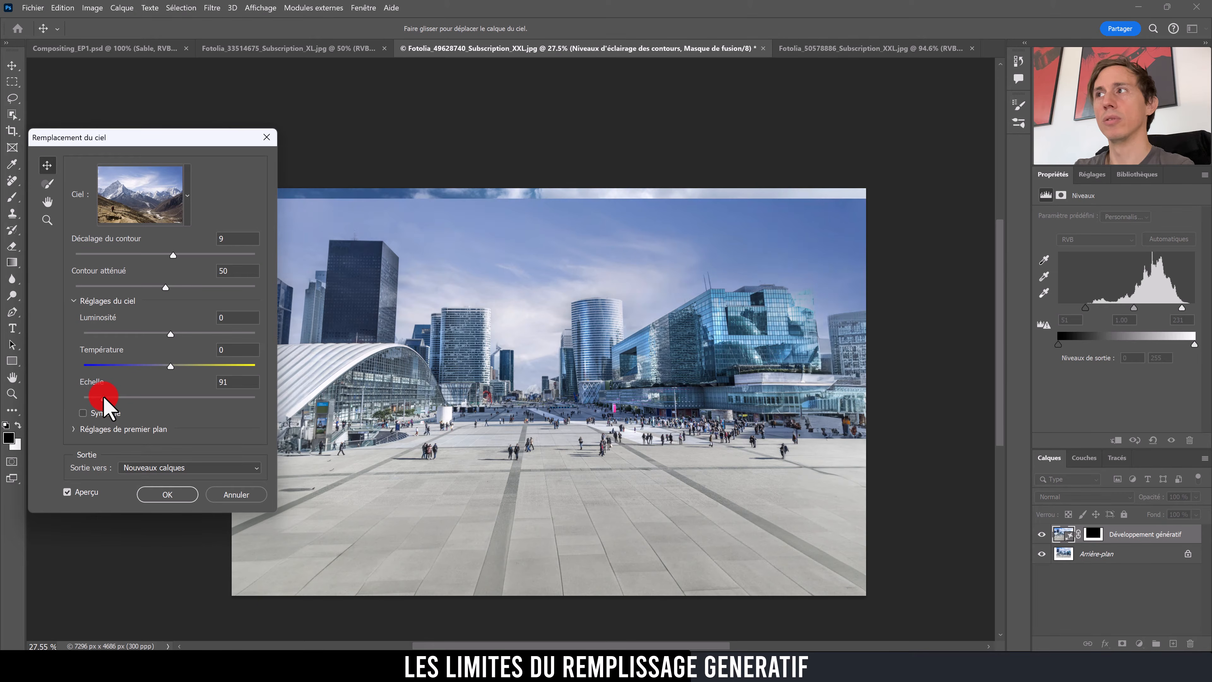
Step: Check the foreground lighting settings of the sky replacement, and flip the sky by enabling Symétrie
{"action": "left_click_drag", "start_coordinate": [210, 138], "coordinate": [237, 81]}
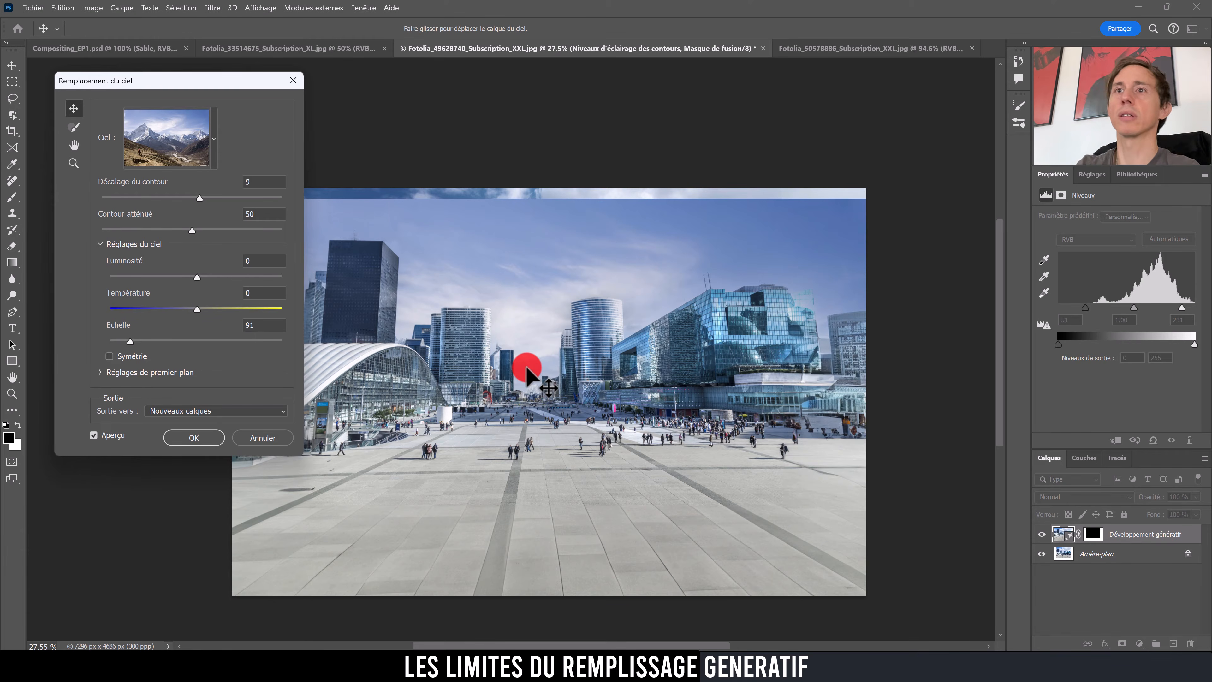
{"action": "left_click", "coordinate": [100, 372]}
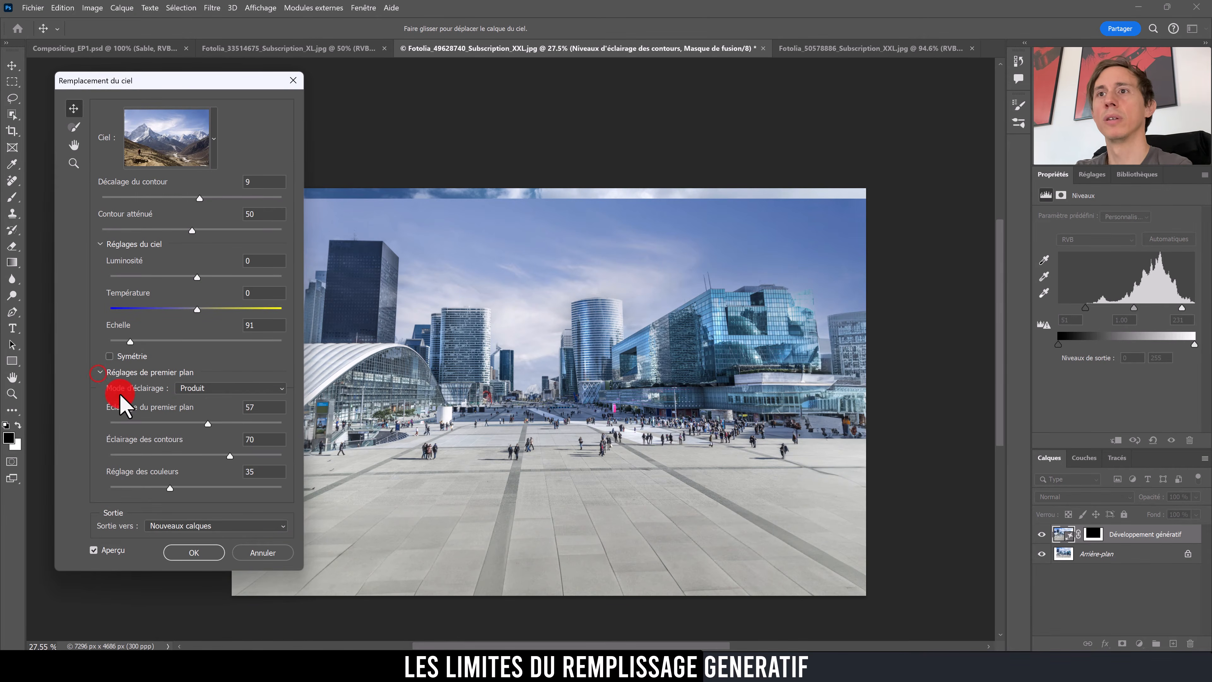
{"action": "left_click", "coordinate": [100, 372]}
{"action": "left_click", "coordinate": [109, 355]}
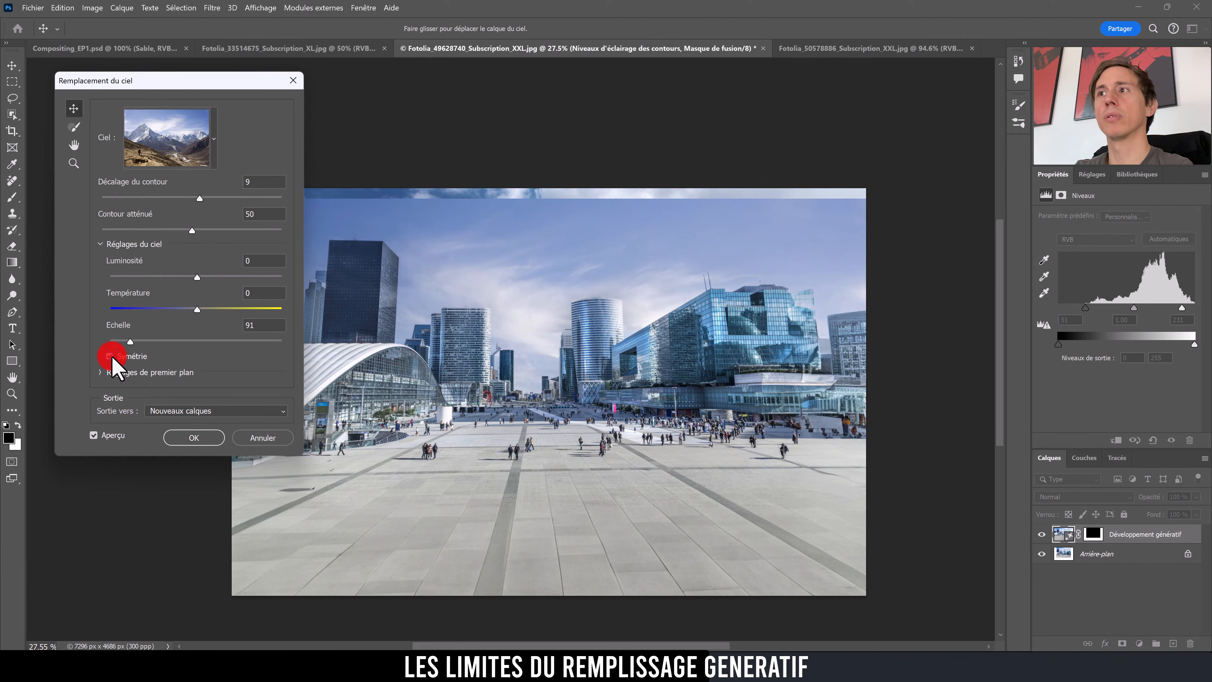
{"action": "left_click", "coordinate": [111, 356]}
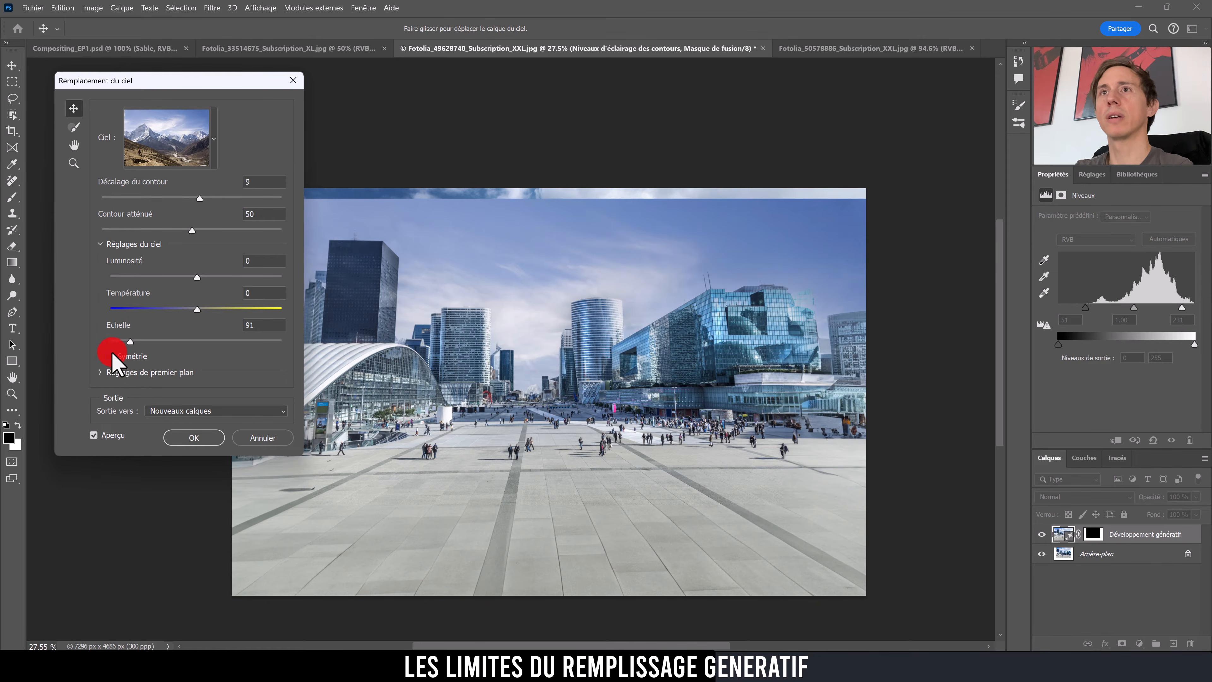
{"action": "left_click", "coordinate": [112, 356]}
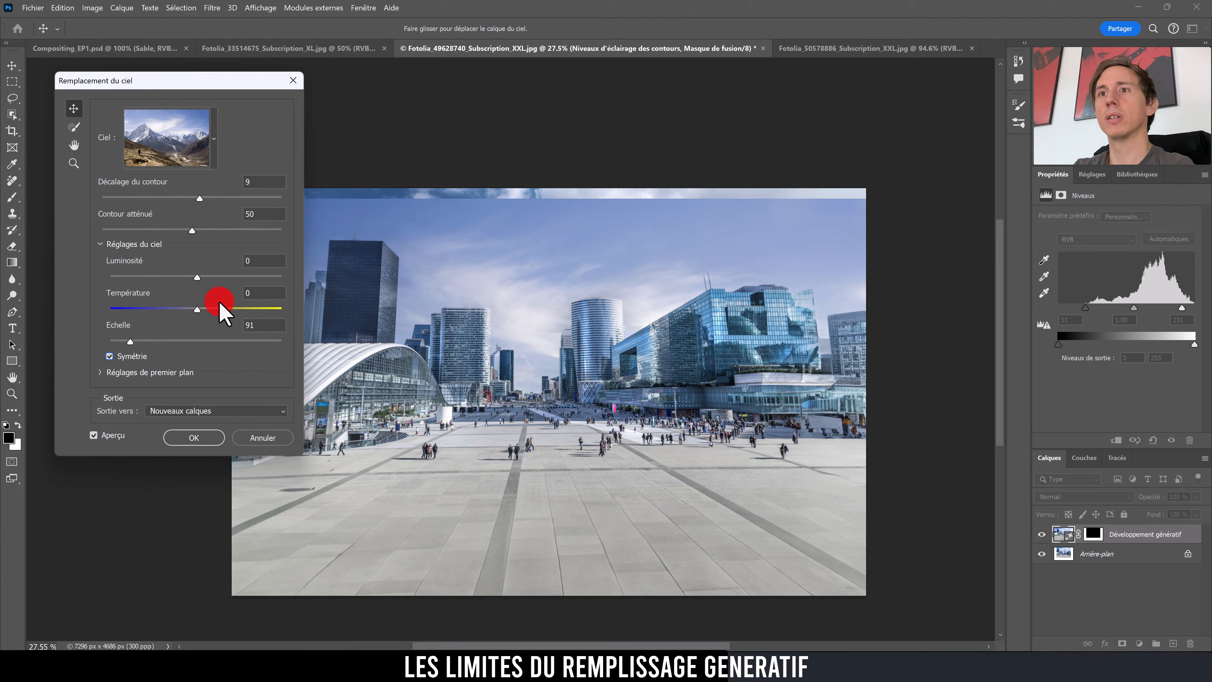
Step: Output the sky replacement to new layers (Nouveaux calques) and apply it
{"action": "left_click", "coordinate": [252, 413]}
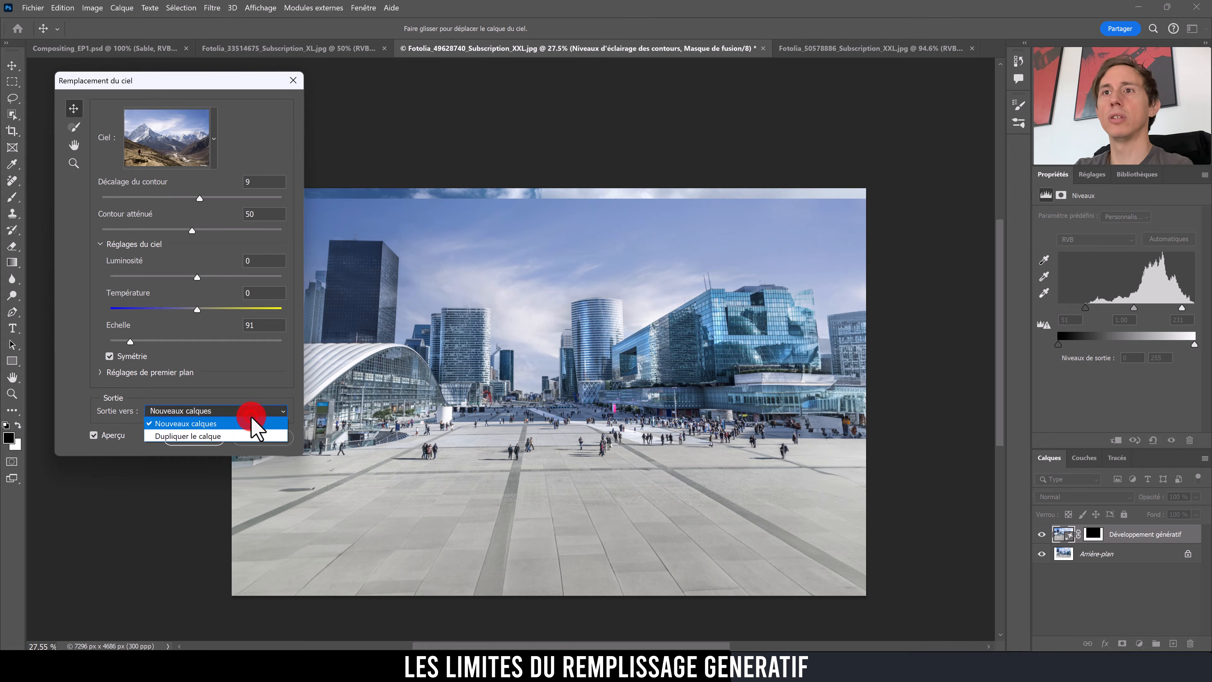
{"action": "left_click", "coordinate": [196, 418]}
{"action": "left_click", "coordinate": [194, 437]}
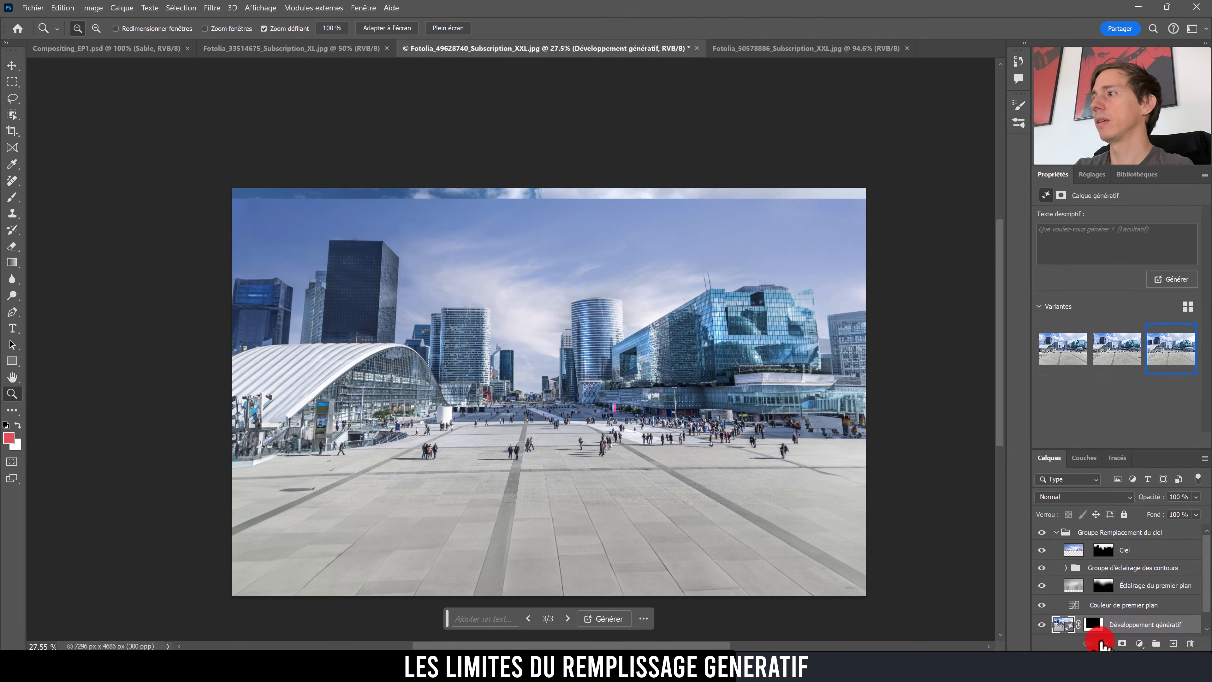
Step: View the Ciel layer's mask on its own, and return to the normal image view
{"action": "left_click", "coordinate": [1131, 550]}
{"action": "left_click", "coordinate": [1102, 554]}
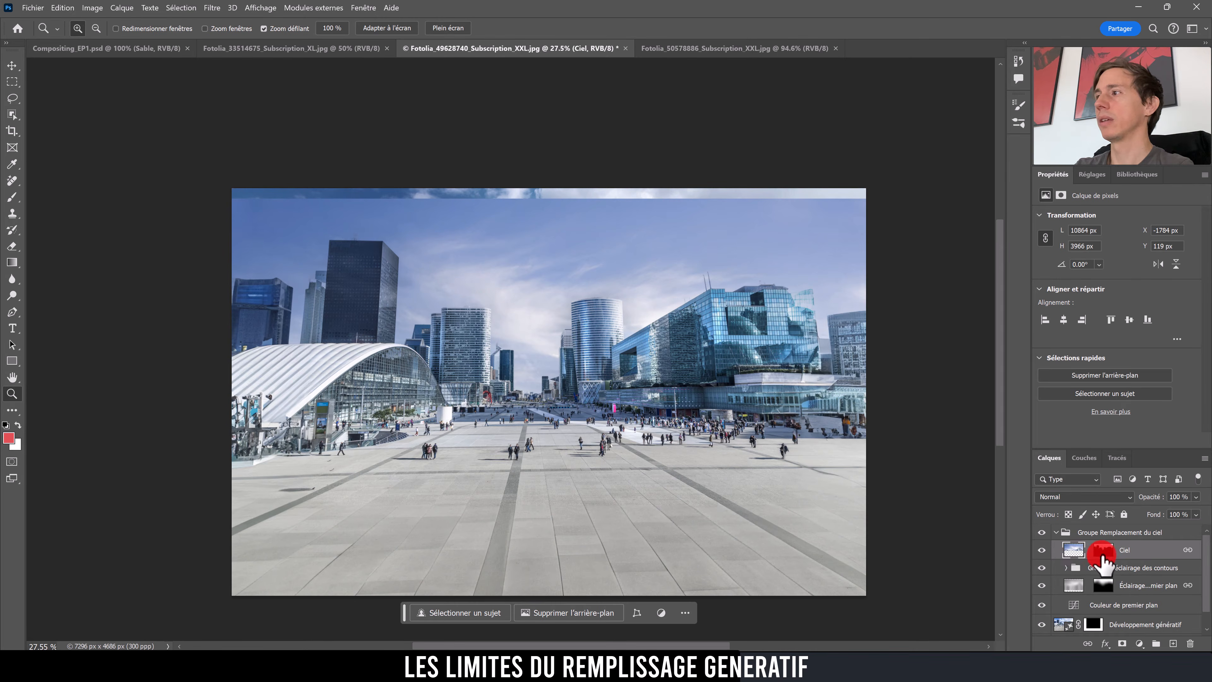
{"action": "left_click", "coordinate": [1102, 554], "text": "alt"}
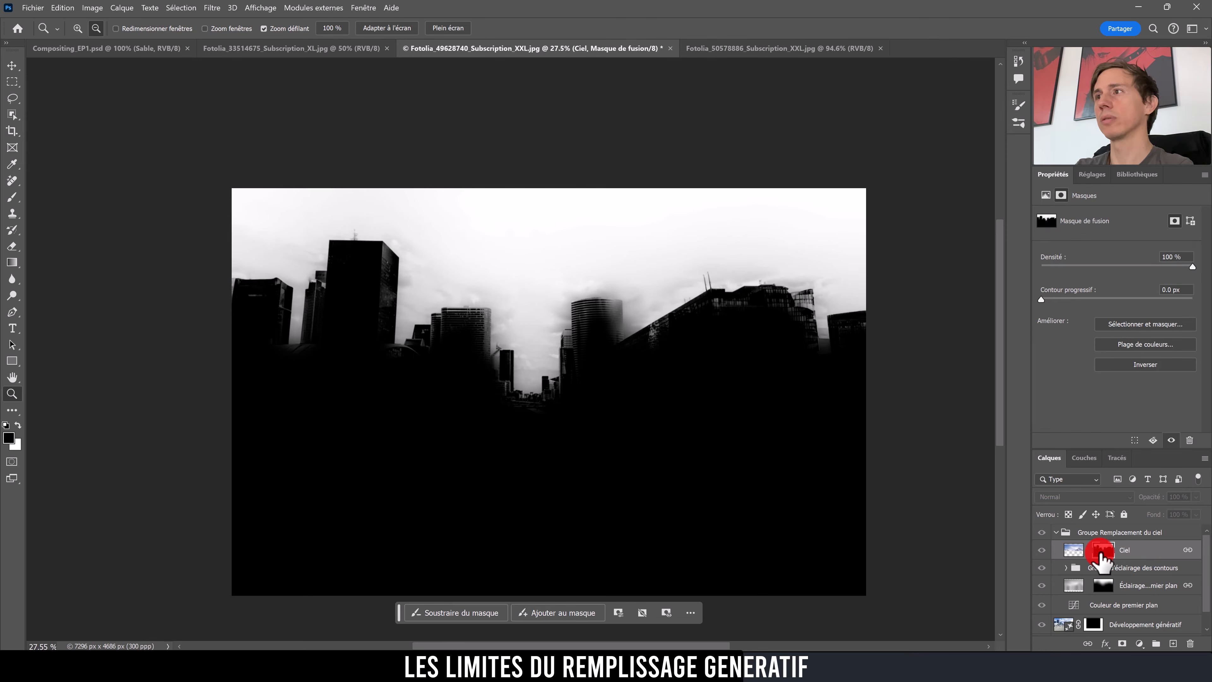
{"action": "left_click", "coordinate": [1102, 553], "text": "alt"}
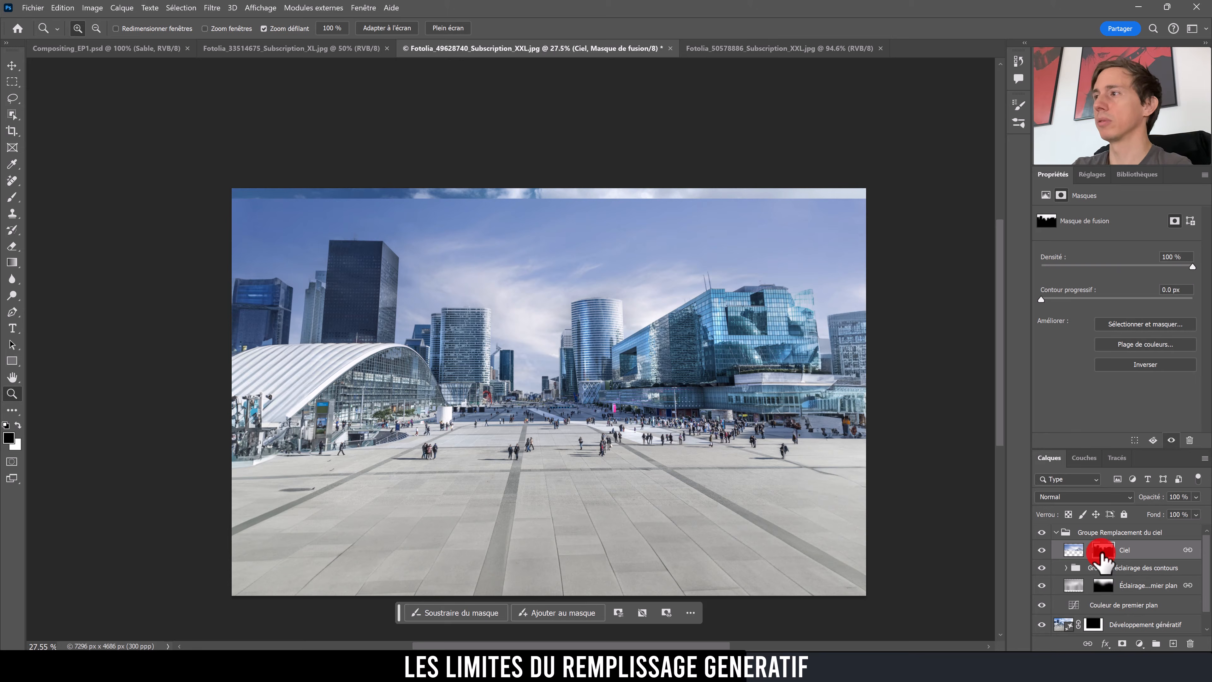
Step: Try to shift the Ciel layer's image upward inside its mask, and undo the move
{"action": "left_click", "coordinate": [1076, 550]}
{"action": "key", "text": "v"}
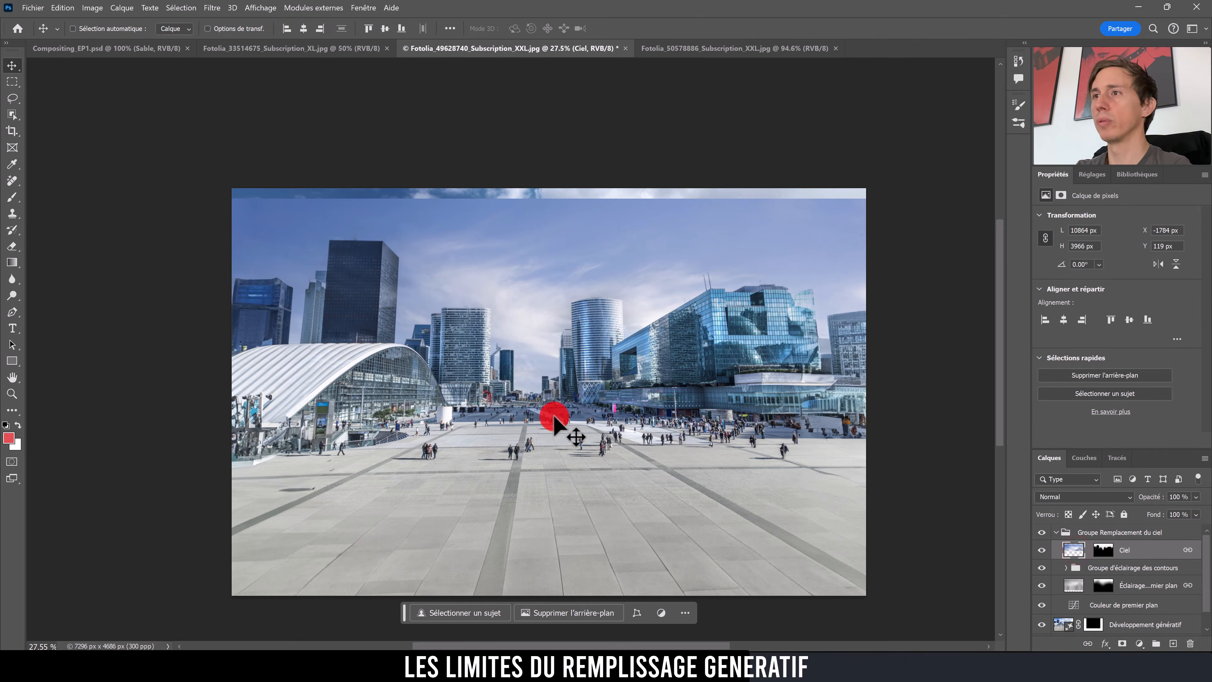
{"action": "left_click_drag", "start_coordinate": [546, 377], "coordinate": [552, 328]}
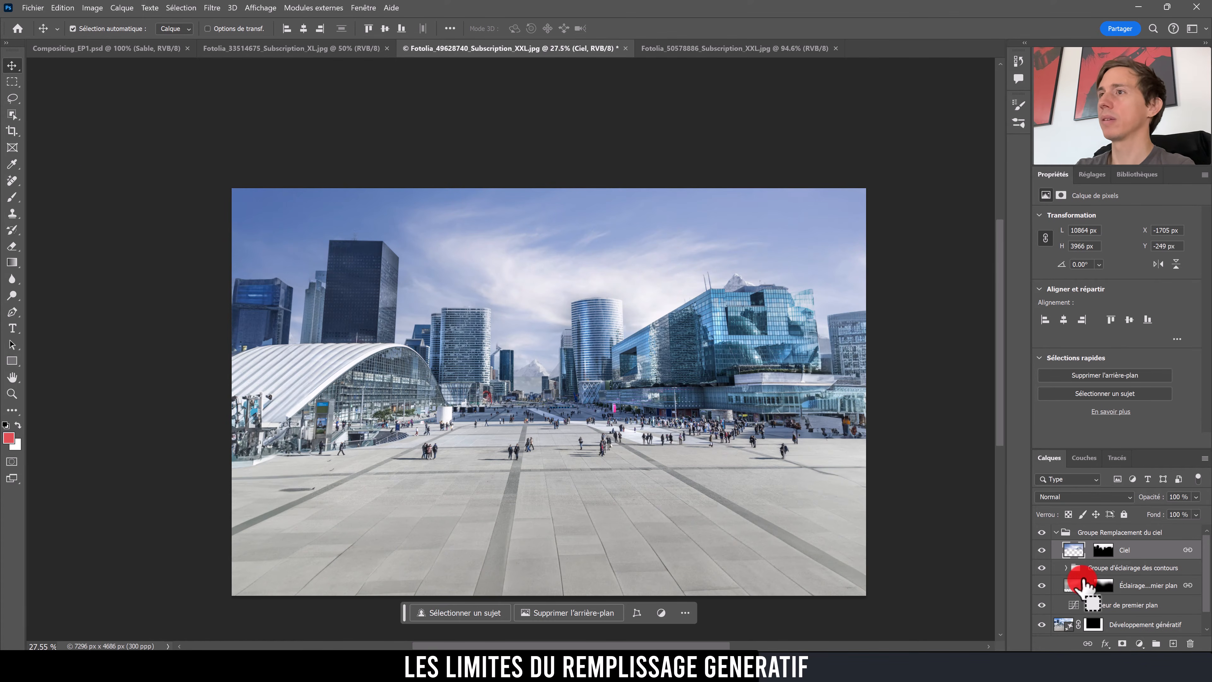
{"action": "key", "text": "ctrl+z"}
Step: Show only the Ciel layer with its mask disabled to inspect the full sky image, and display the mask on its own
{"action": "key", "text": "ctrl+0"}
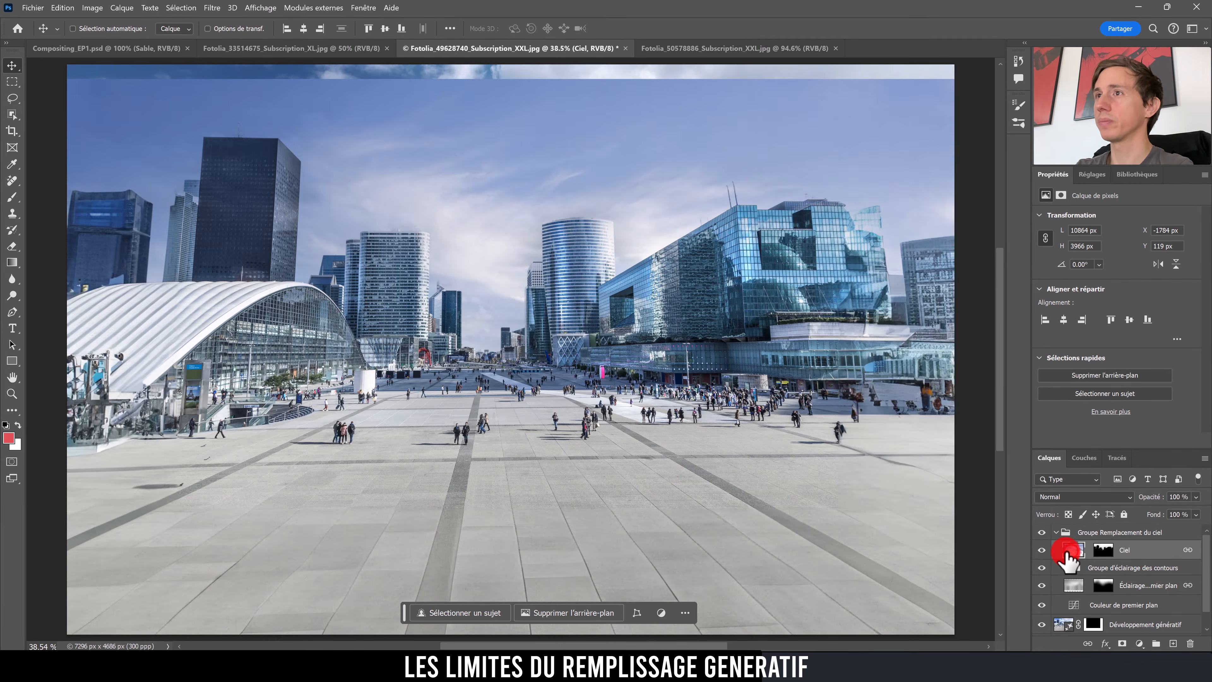
{"action": "left_click", "coordinate": [1042, 550], "text": "alt"}
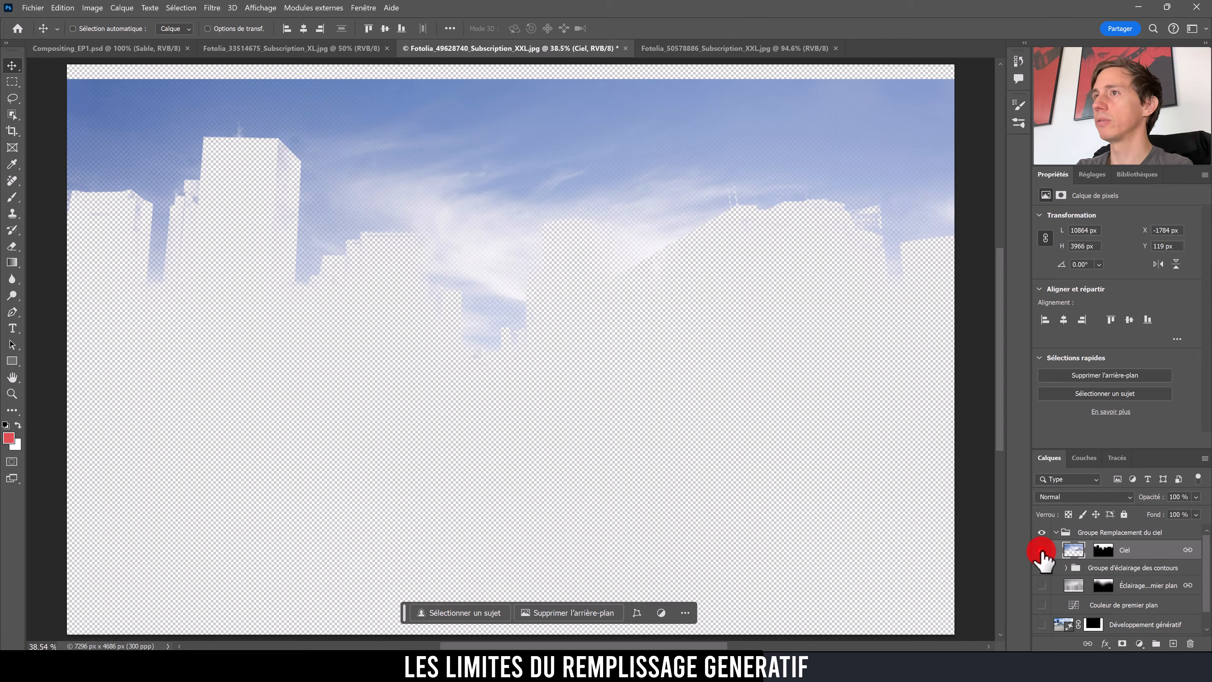
{"action": "right_click", "coordinate": [1103, 548]}
{"action": "left_click", "coordinate": [1075, 442]}
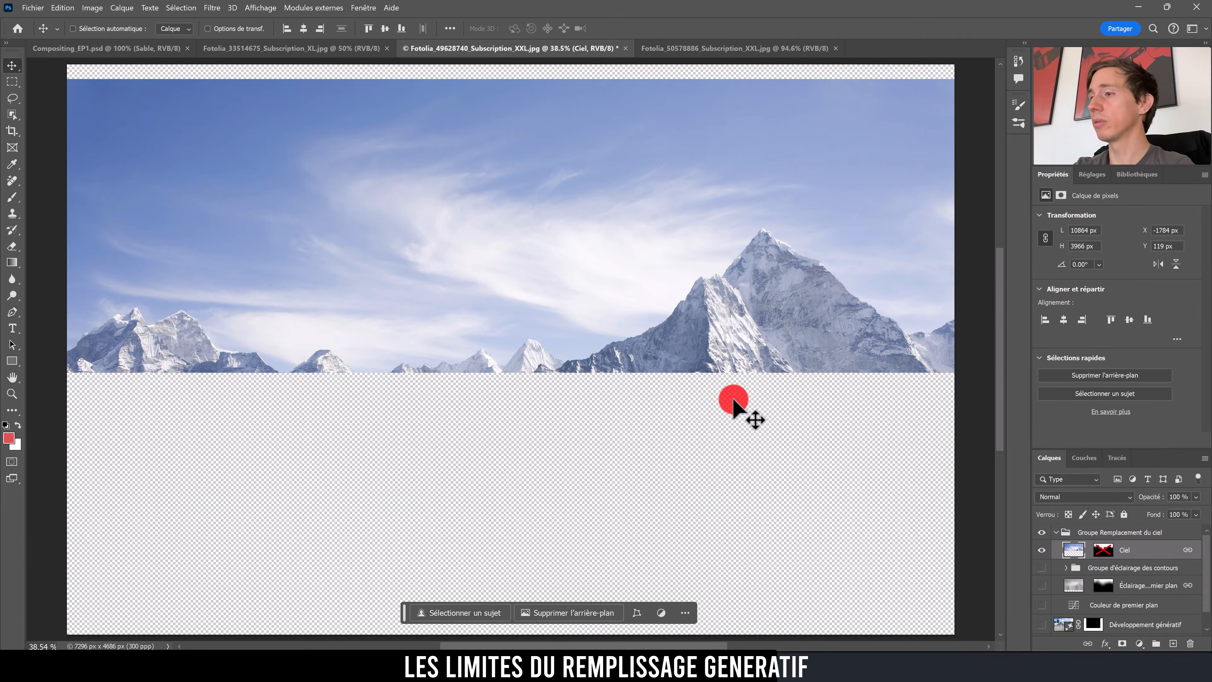
{"action": "key", "text": "ctrl+minus"}
{"action": "key", "text": "ctrl+minus"}
{"action": "left_click", "coordinate": [1103, 551]}
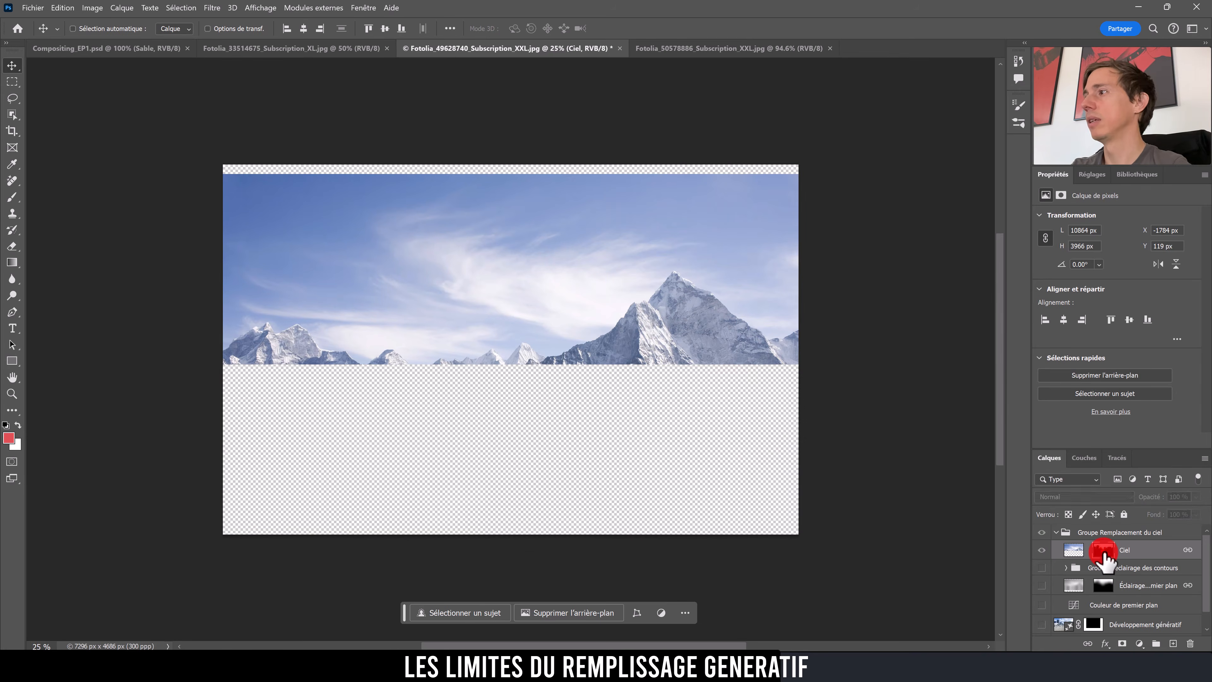
{"action": "left_click", "coordinate": [1102, 551], "text": "alt"}
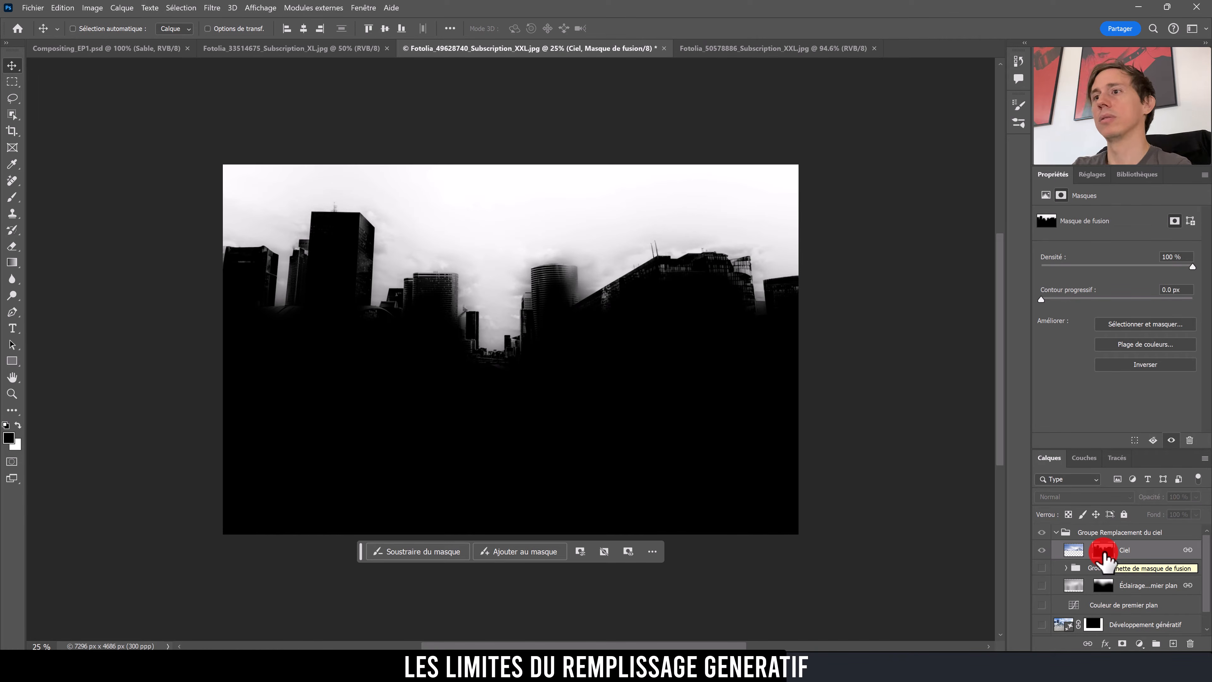
{"action": "left_click", "coordinate": [62, 8]}
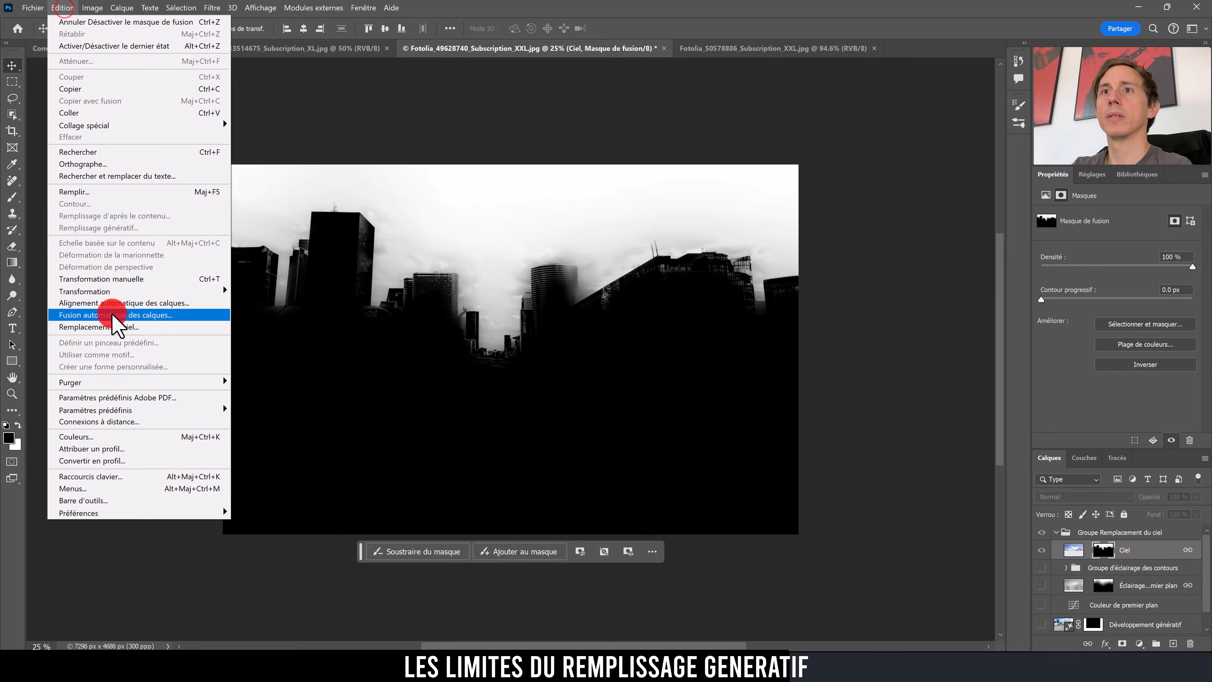
{"action": "left_click", "coordinate": [115, 327]}
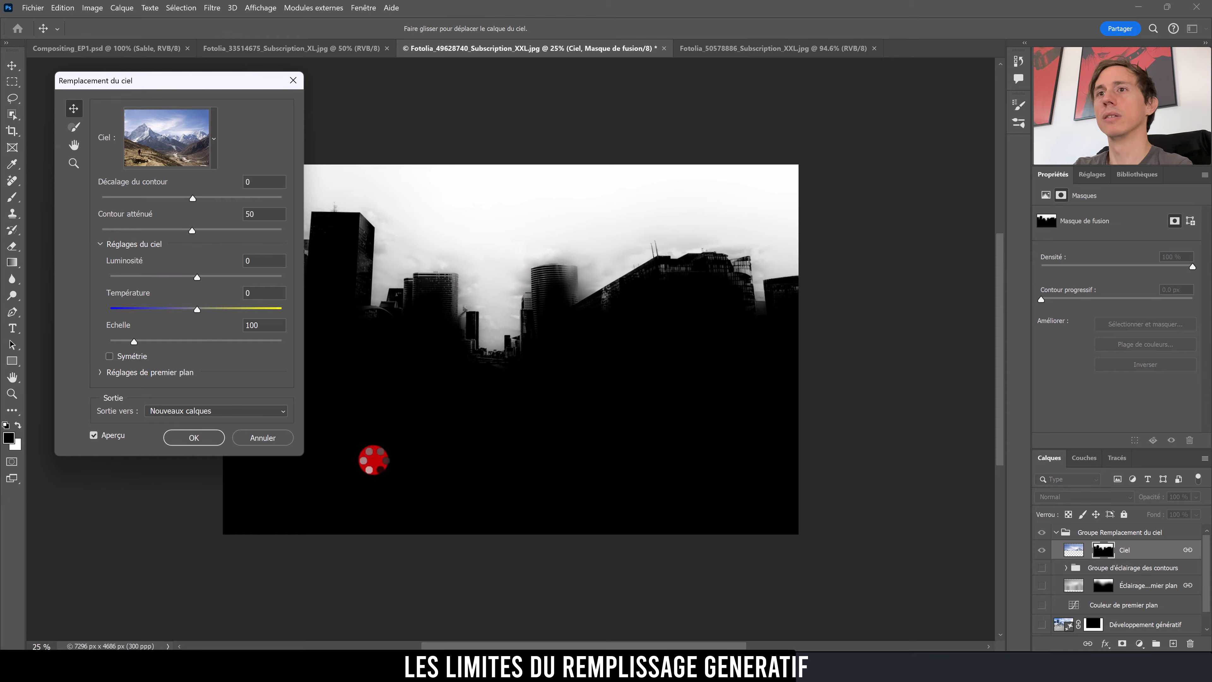
{"action": "left_click", "coordinate": [270, 438]}
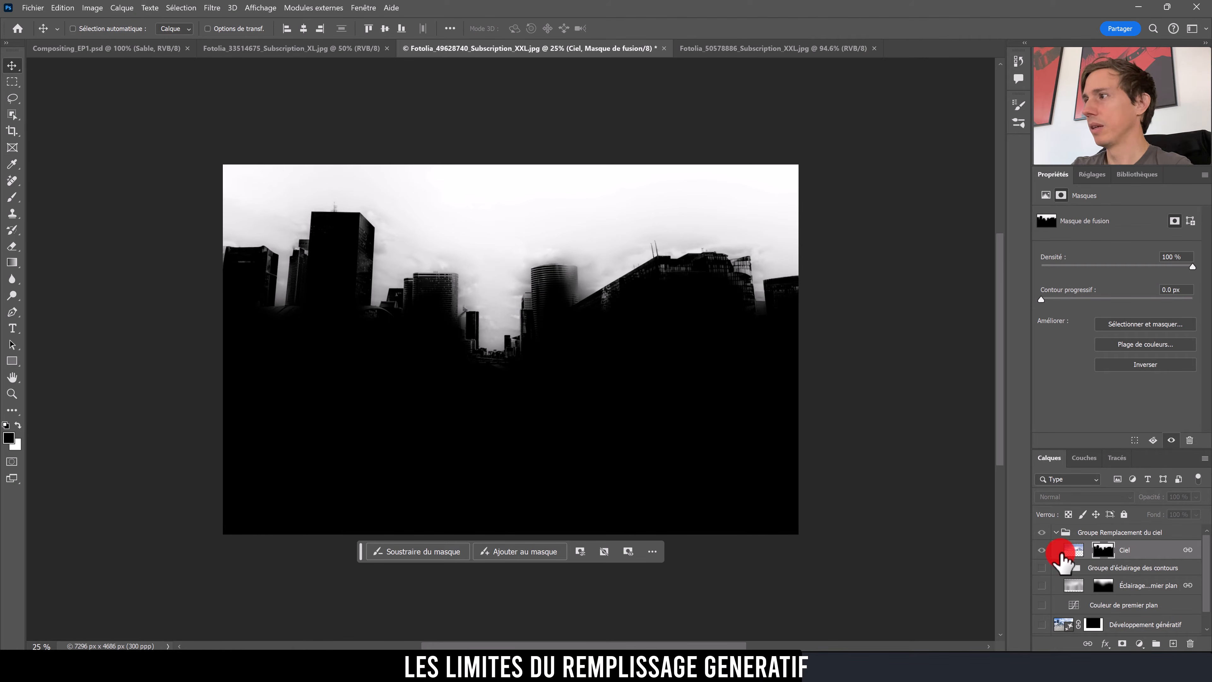
Step: Check the mountain photo and the Compositing_EP1 composite against the Ciel mask, and return to the plaza document
{"action": "left_click", "coordinate": [1102, 551]}
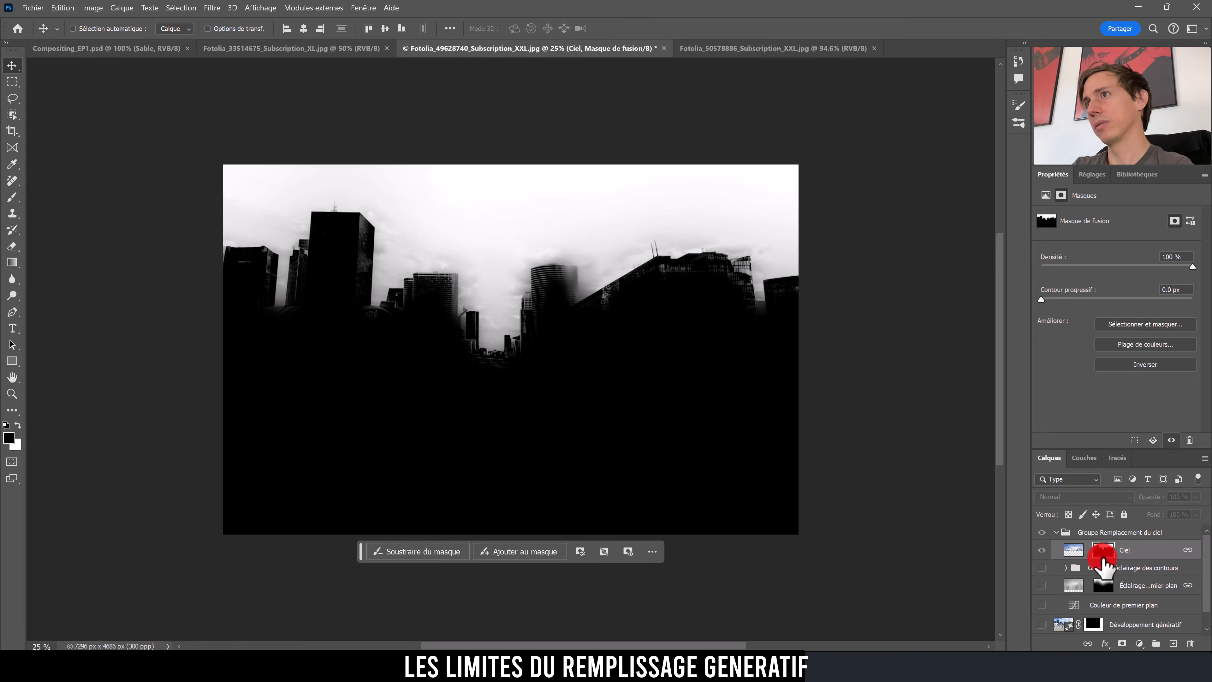
{"action": "left_click", "coordinate": [1101, 549]}
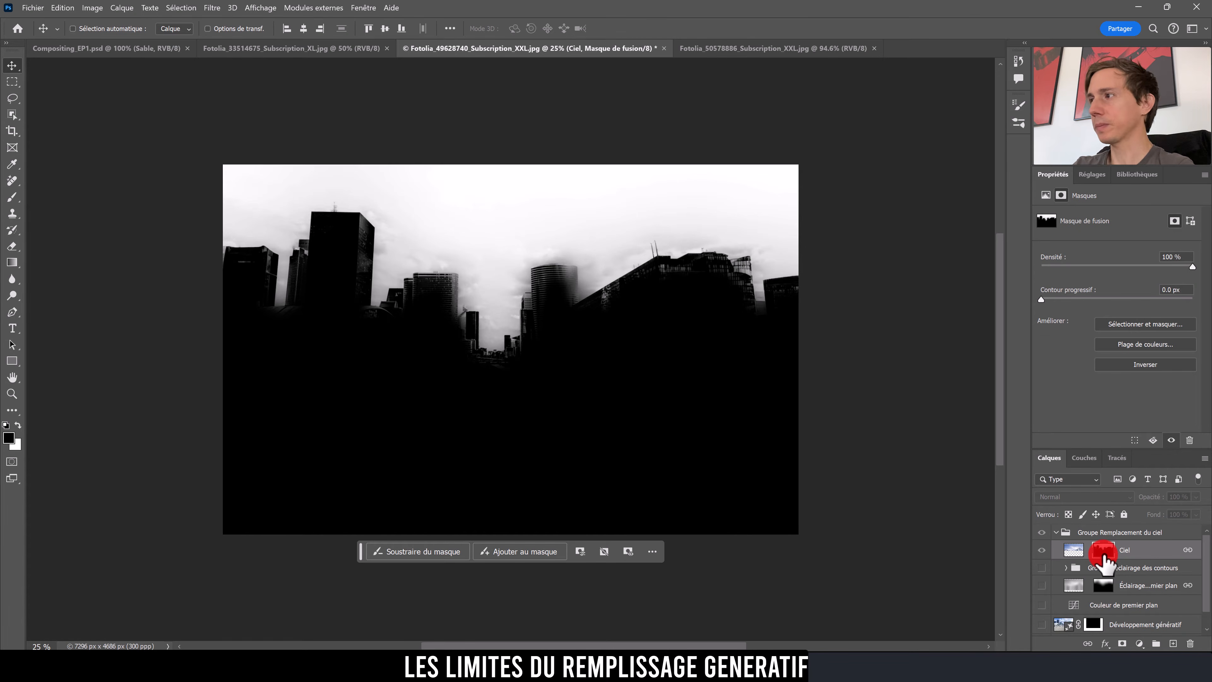
{"action": "left_click", "coordinate": [319, 50]}
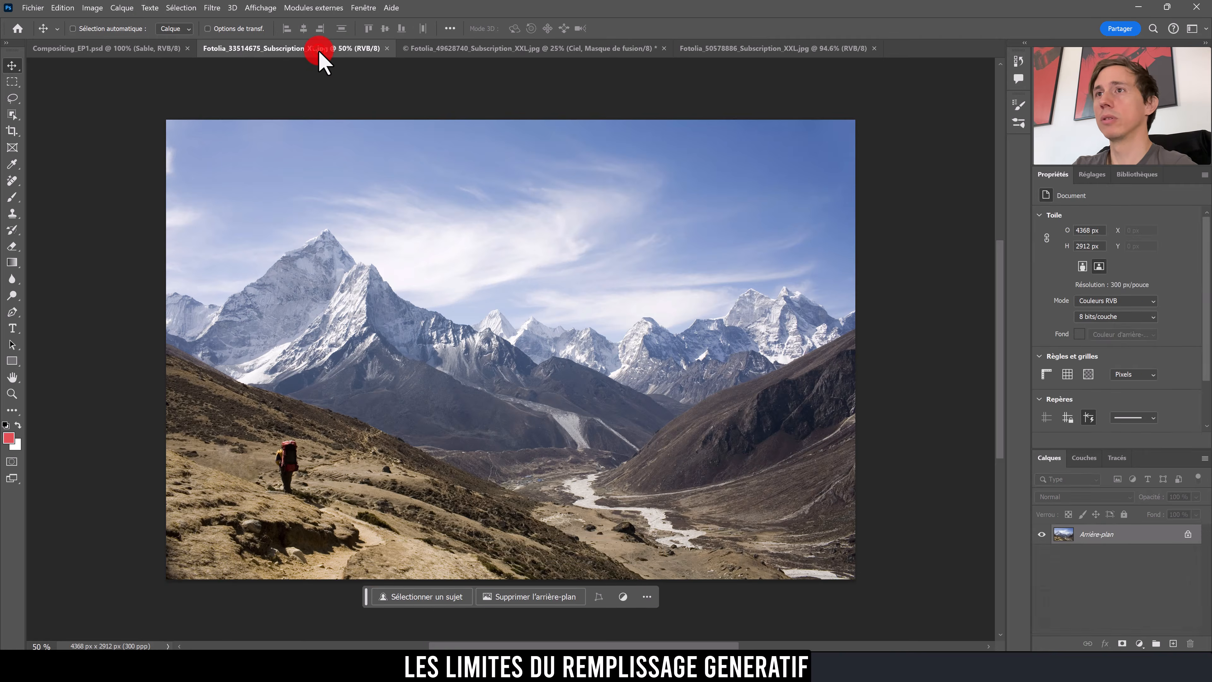
{"action": "left_click", "coordinate": [161, 49]}
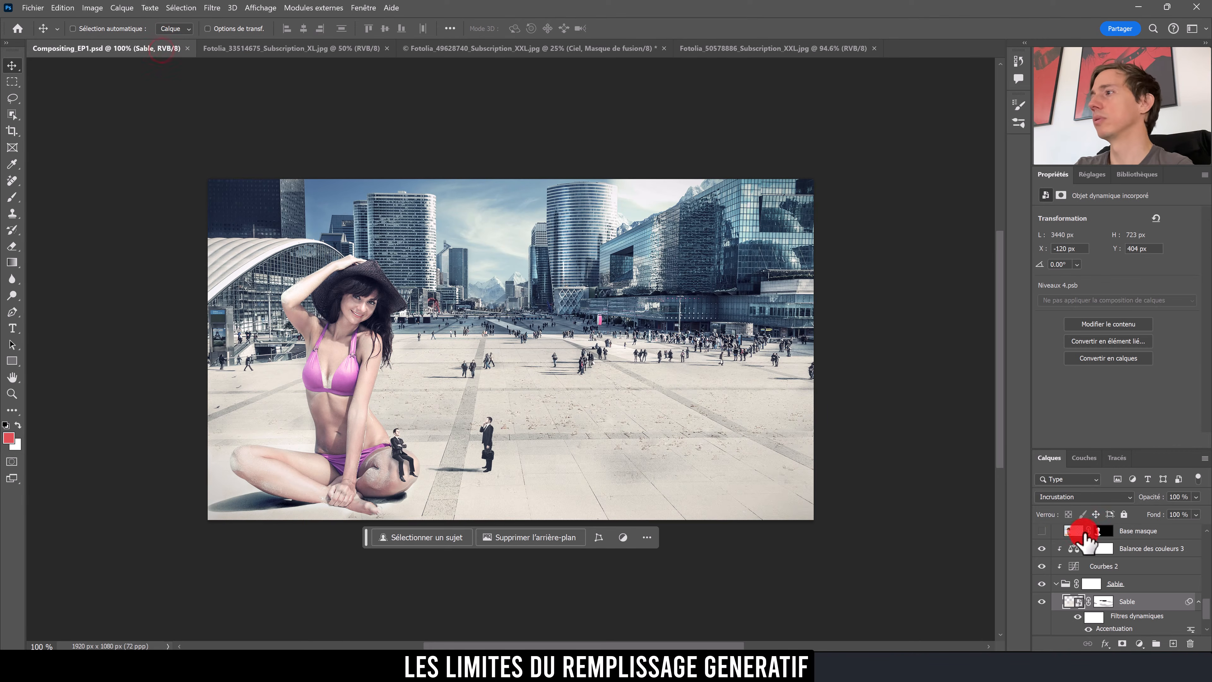
{"action": "left_click", "coordinate": [494, 48]}
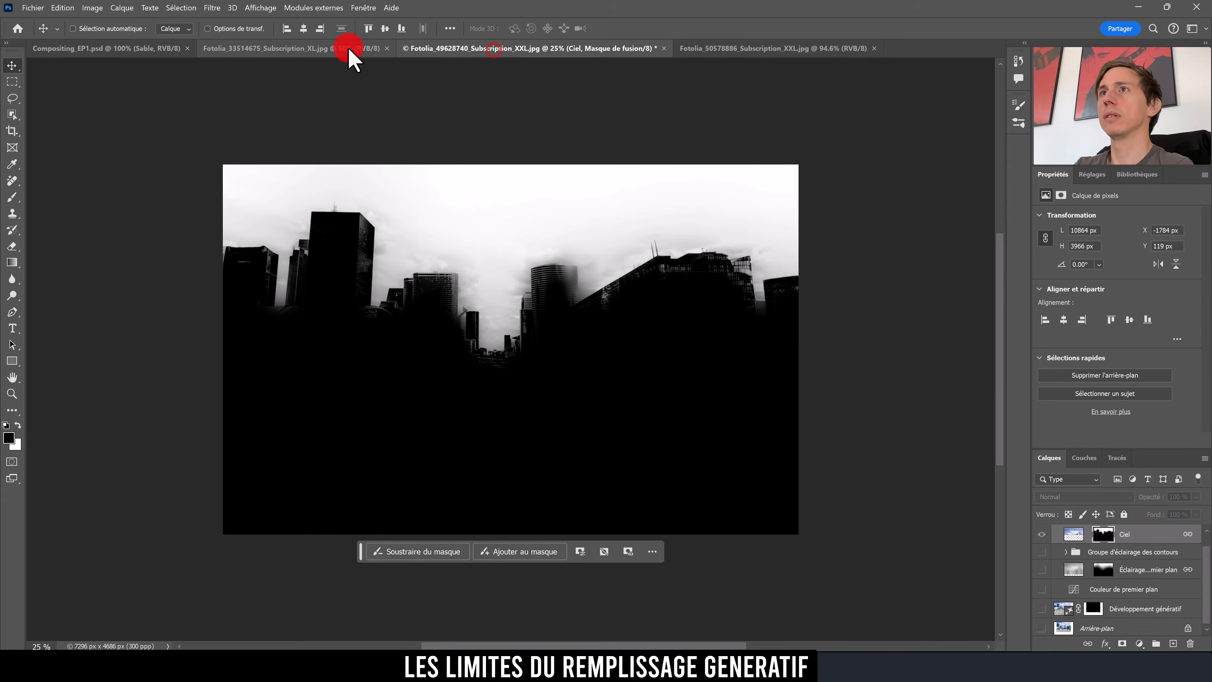
Step: Hide the Ciel layer and show the Développement génératif and Arrière-plan layers again
{"action": "scroll", "coordinate": [1101, 564], "scroll_direction": "up", "scroll_amount": 1}
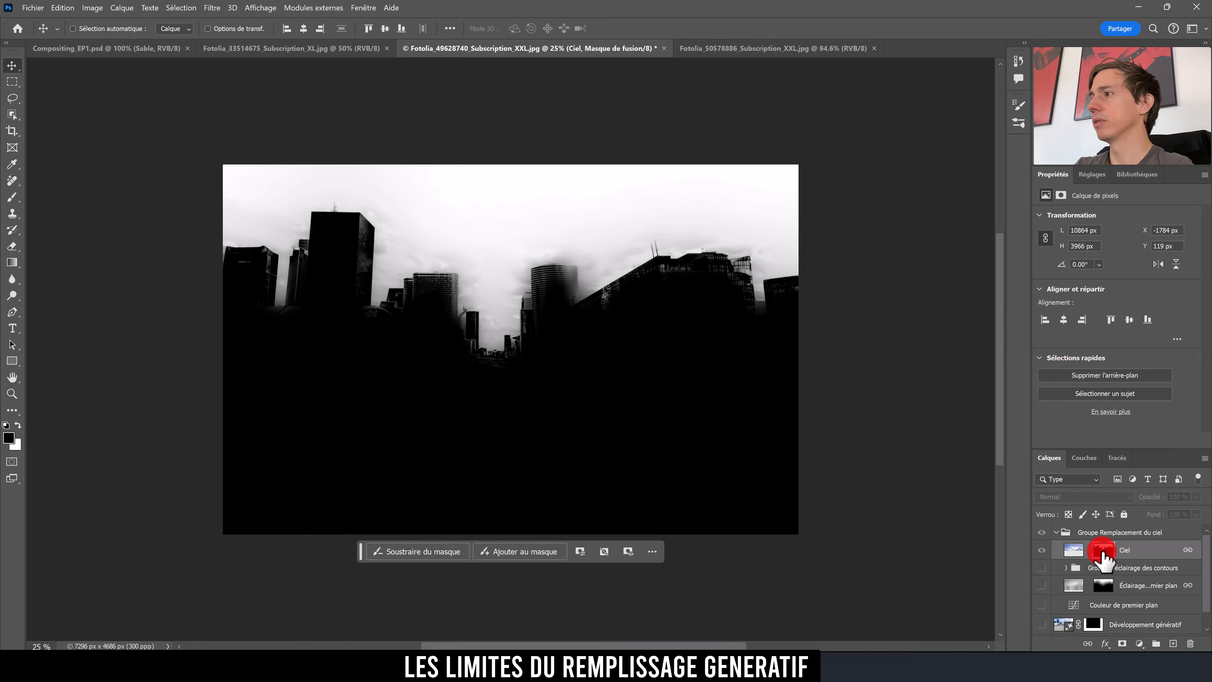
{"action": "left_click", "coordinate": [1102, 551]}
{"action": "left_click", "coordinate": [1043, 549]}
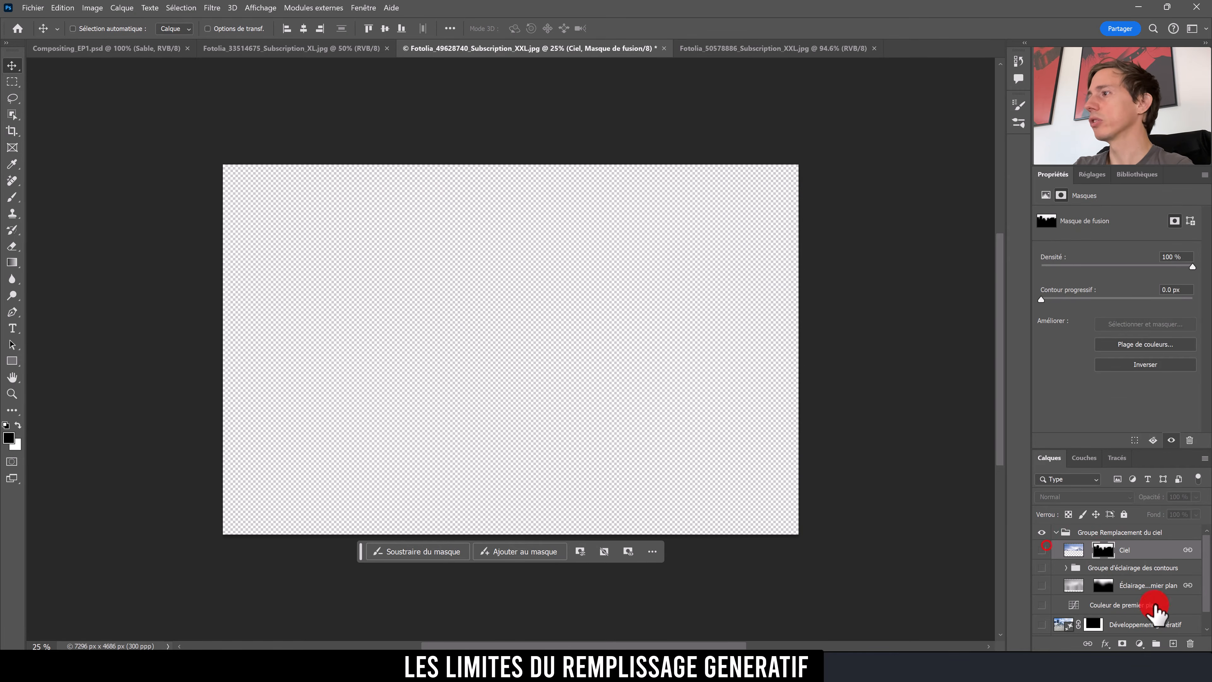
{"action": "scroll", "coordinate": [1155, 606], "scroll_direction": "down", "scroll_amount": 1}
{"action": "left_click", "coordinate": [1041, 605]}
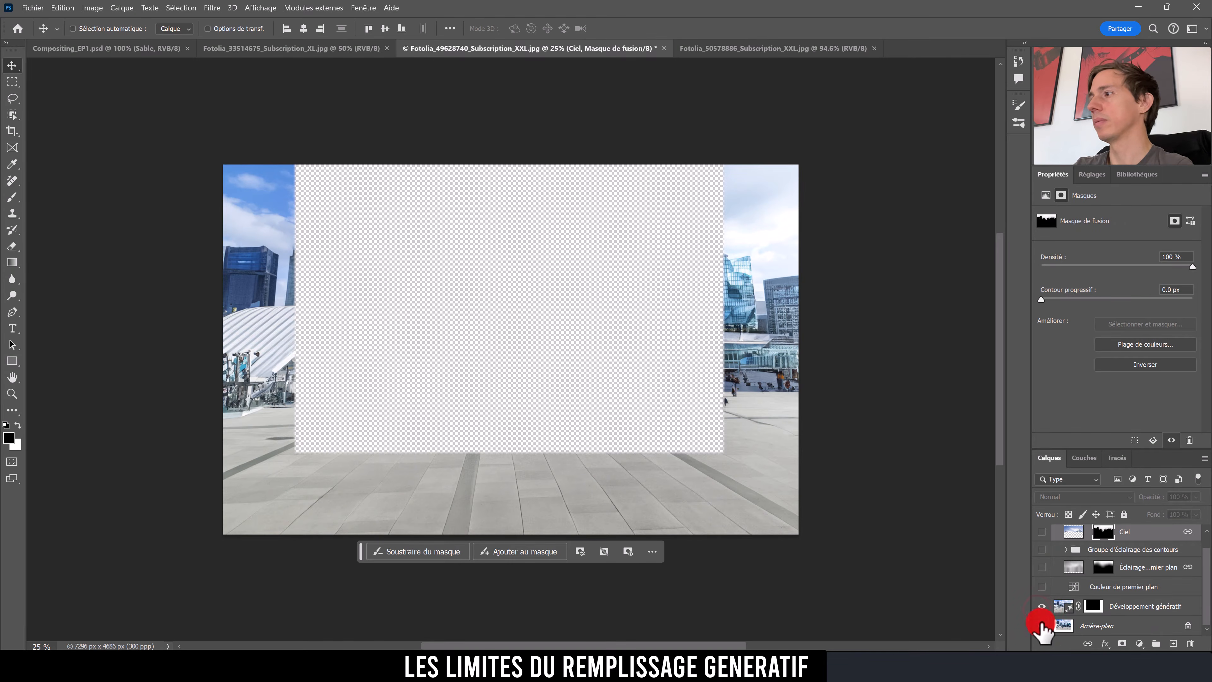
{"action": "left_click", "coordinate": [1041, 625]}
Step: Unlock the Arrière-plan layer at the bottom of the stack to turn it into a regular layer
{"action": "scroll", "coordinate": [1138, 597], "scroll_direction": "up", "scroll_amount": 1}
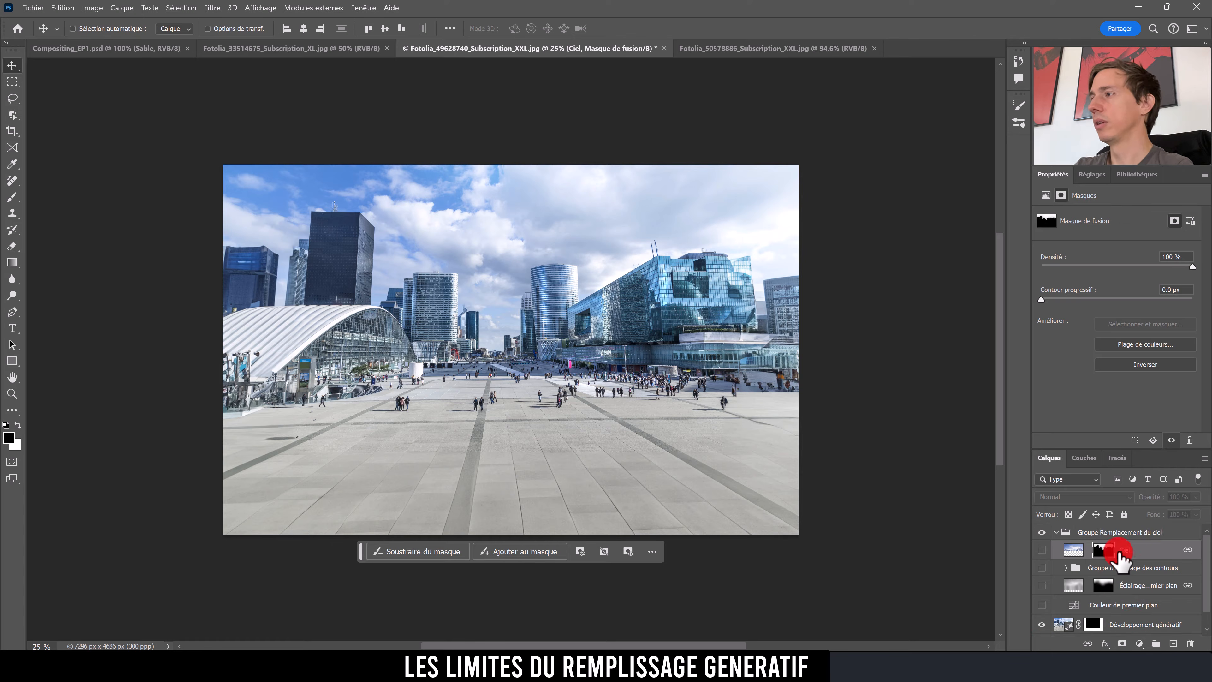
{"action": "left_click", "coordinate": [1112, 534]}
{"action": "scroll", "coordinate": [1145, 616], "scroll_direction": "down", "scroll_amount": 1}
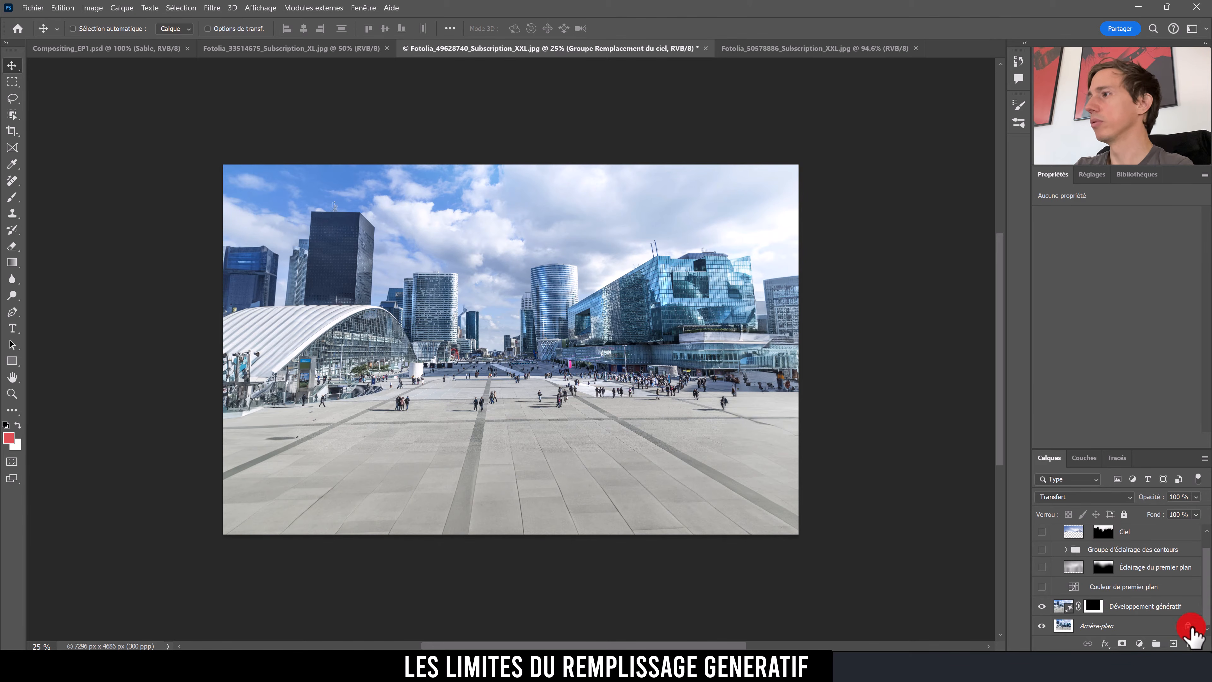
{"action": "left_click", "coordinate": [1188, 627]}
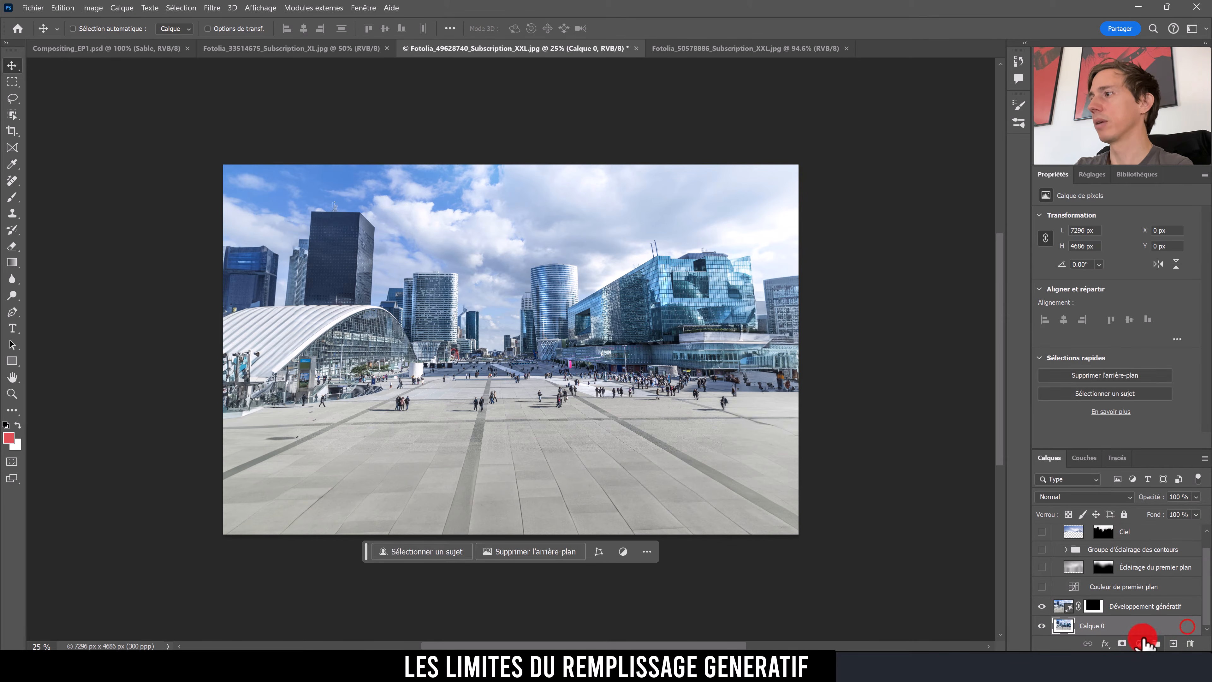
Step: Paste the mountain photo as a new layer and scale it to about 166% so it spans the plaza image
{"action": "key", "text": "ctrl+j"}
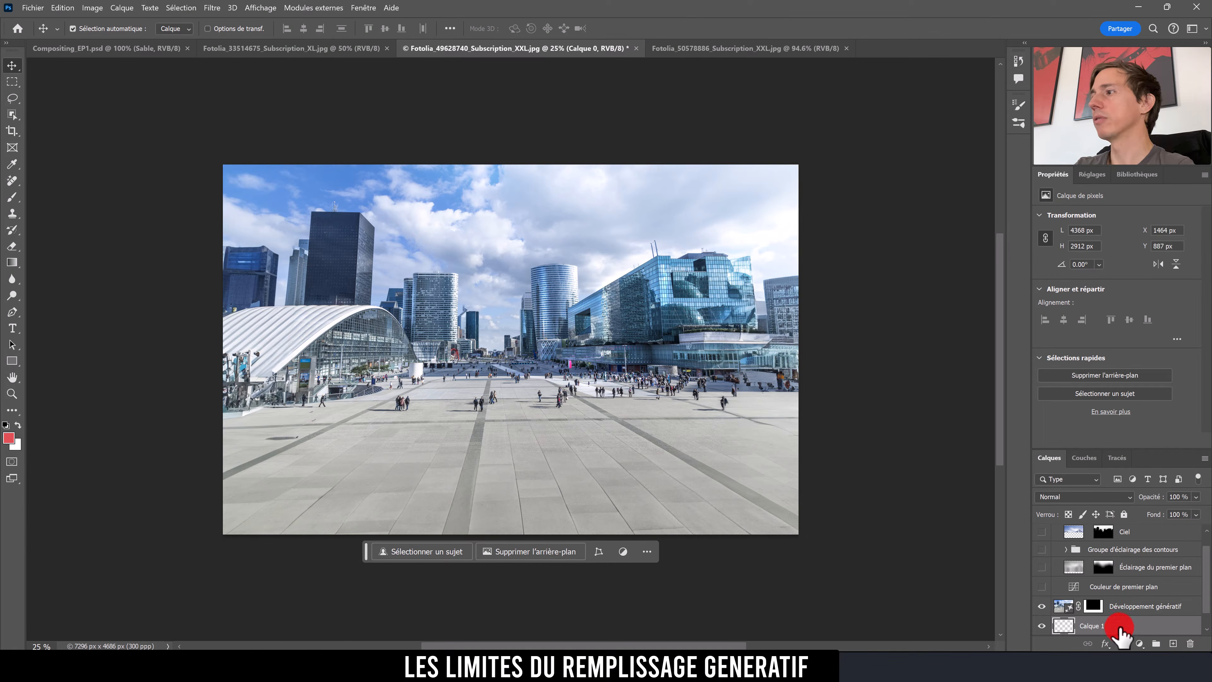
{"action": "key", "text": "ctrl+v"}
{"action": "key", "text": "ctrl+t"}
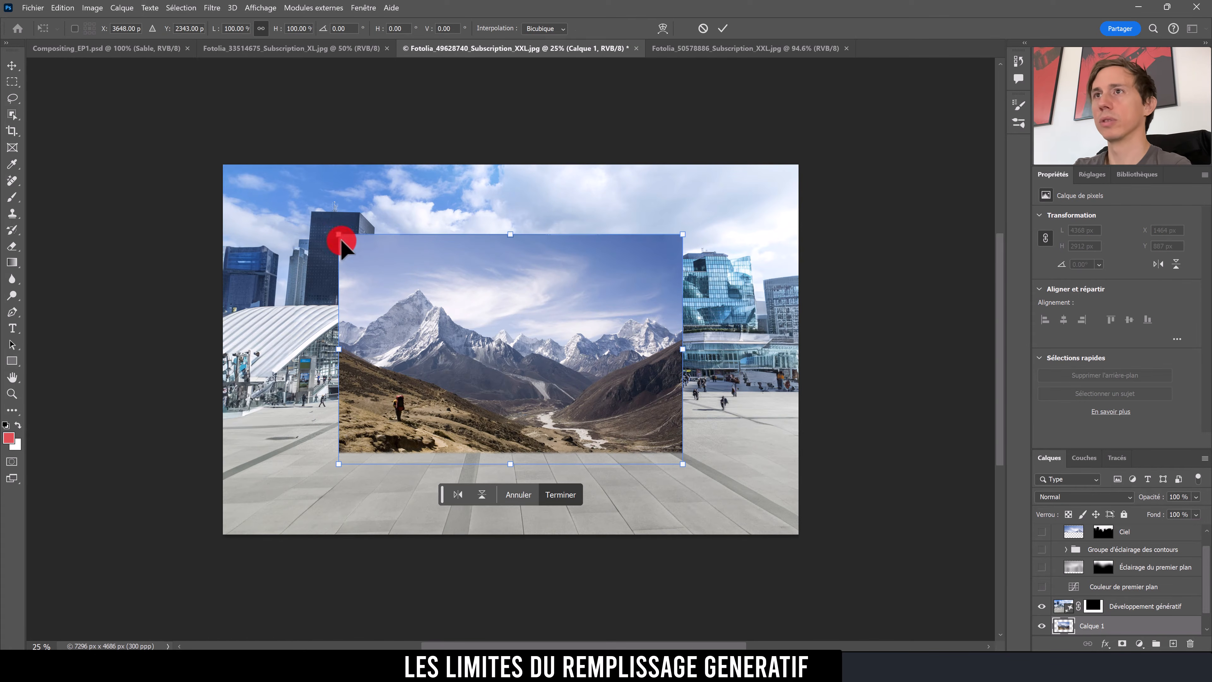
{"action": "left_click_drag", "start_coordinate": [339, 237], "coordinate": [210, 191]}
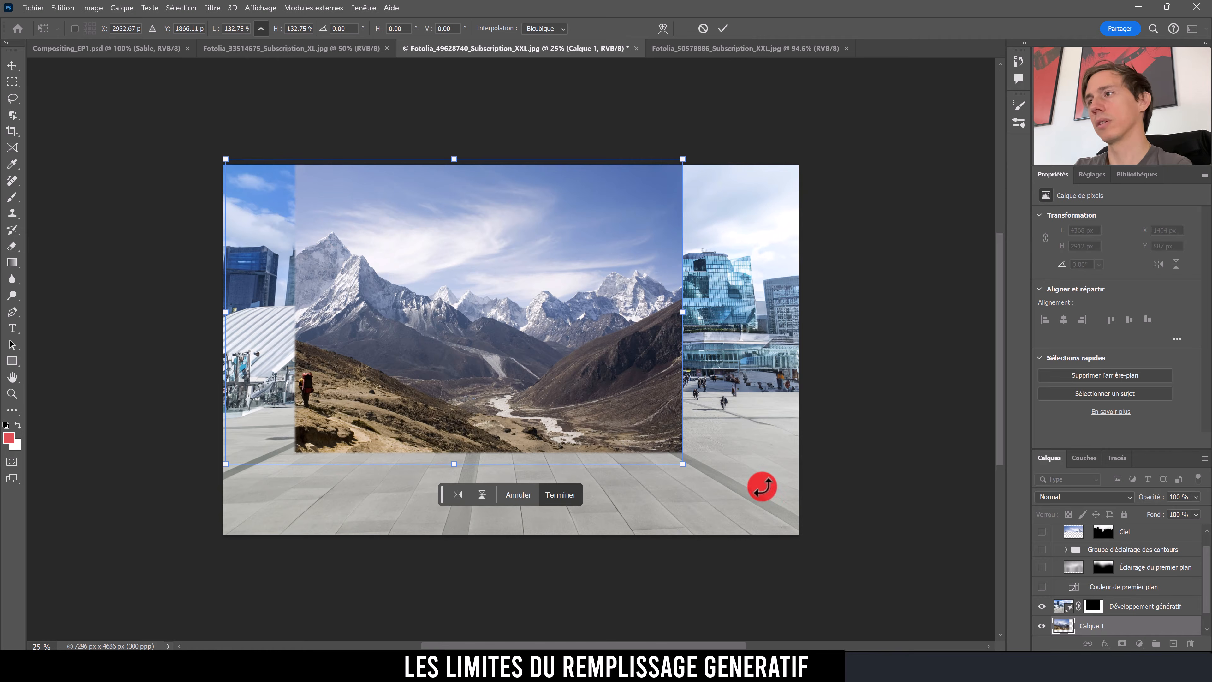
{"action": "left_click_drag", "start_coordinate": [681, 465], "coordinate": [798, 534]}
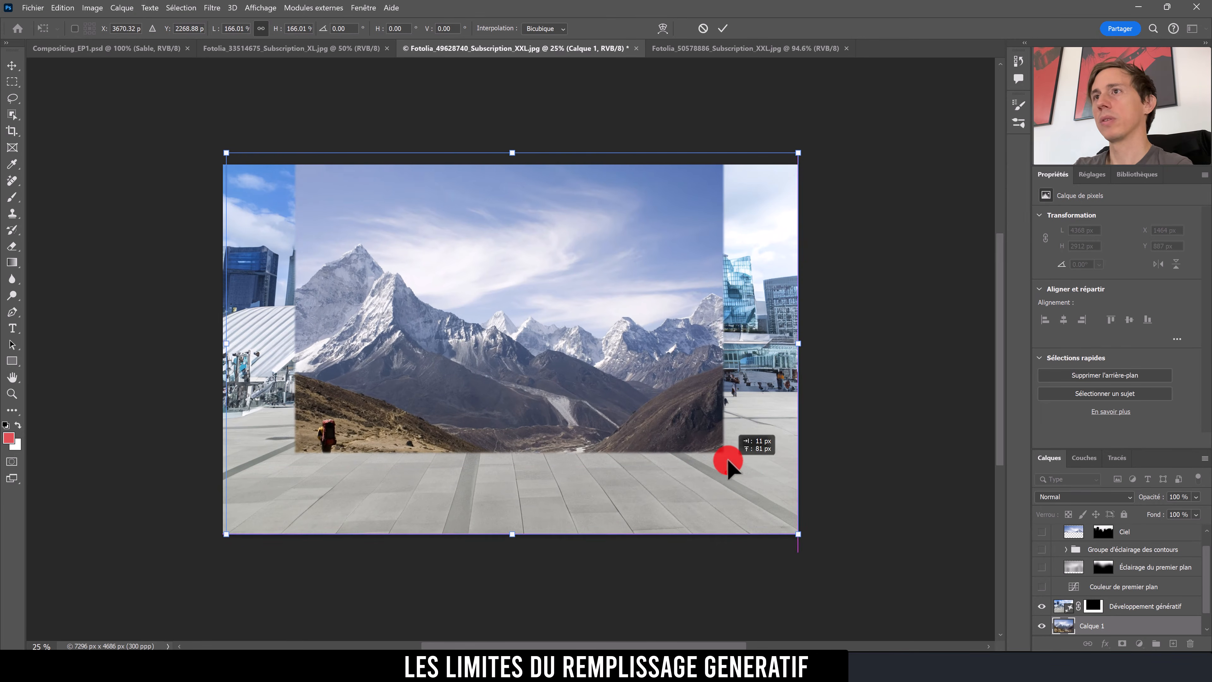
{"action": "left_click_drag", "start_coordinate": [728, 466], "coordinate": [725, 449]}
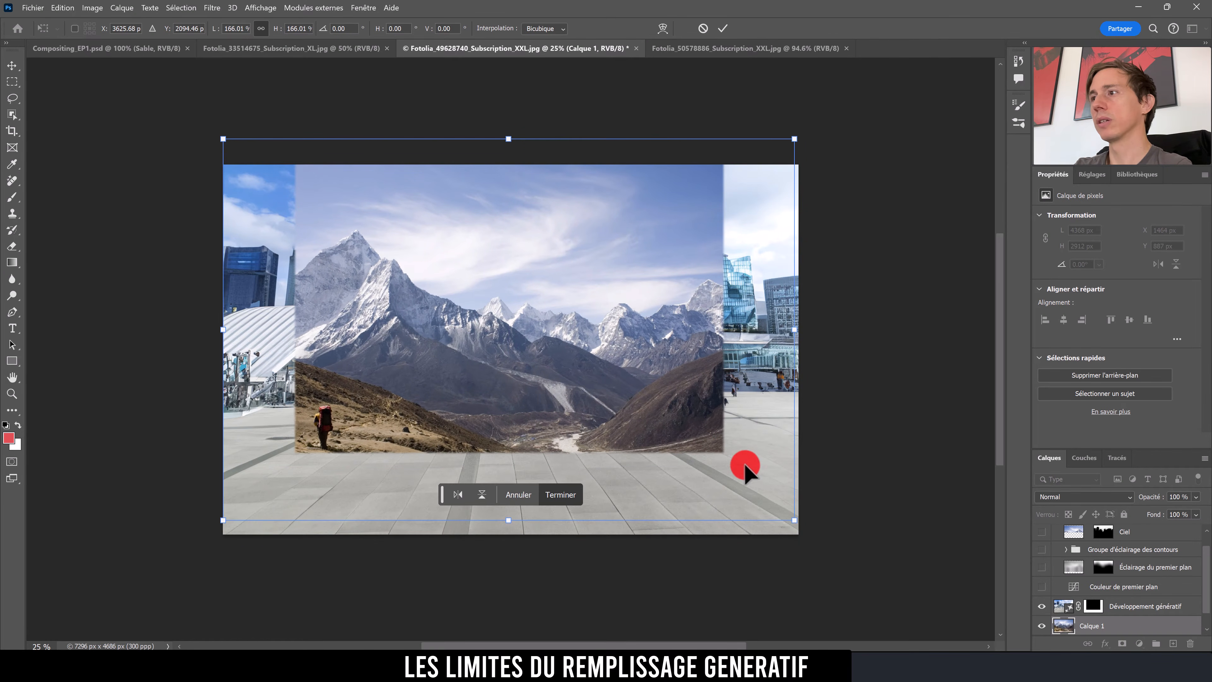
{"action": "double_click", "coordinate": [678, 401]}
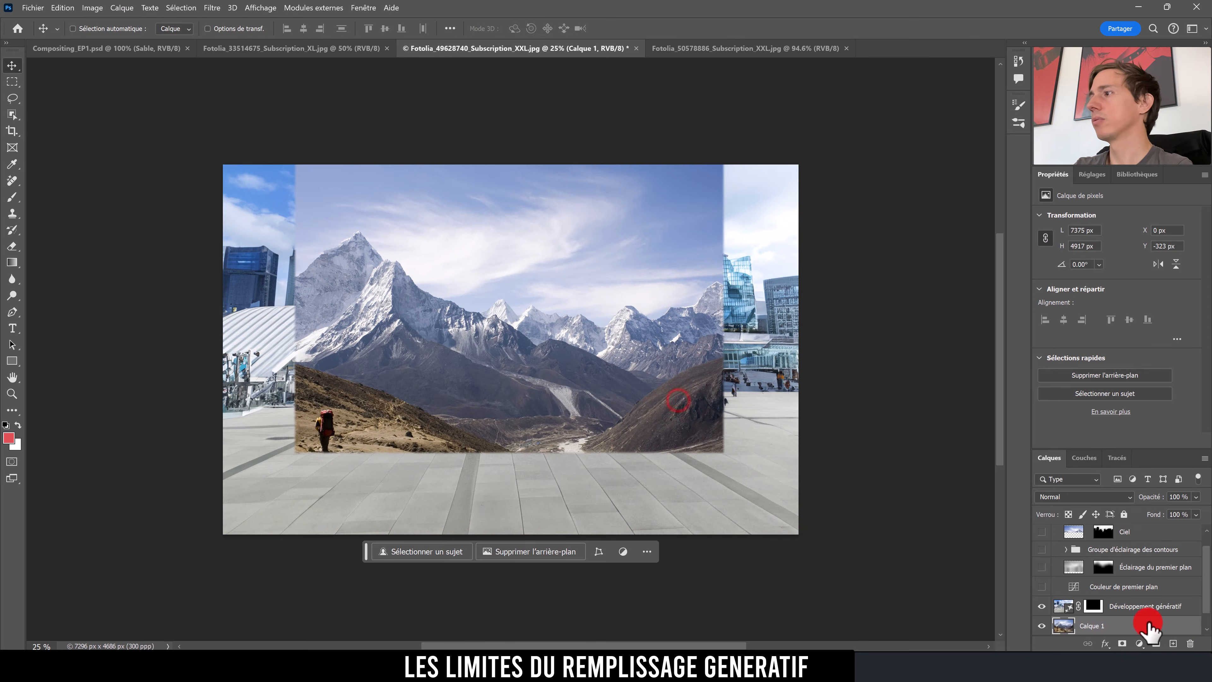
Step: Place the mountain layer above Ciel with a copy of Ciel's mask, and shift the mountains up behind the buildings
{"action": "left_click_drag", "start_coordinate": [1149, 629], "coordinate": [1082, 555]}
{"action": "left_click", "coordinate": [1074, 541]}
{"action": "left_click_drag", "start_coordinate": [561, 282], "coordinate": [615, 266]}
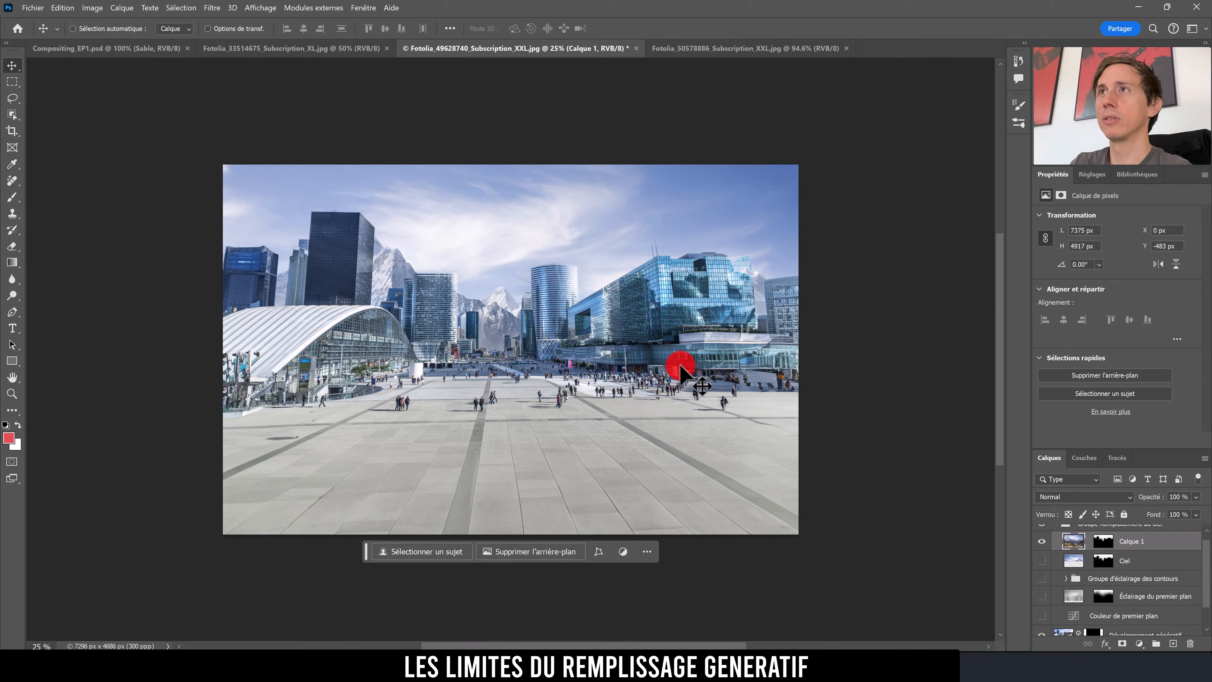
Step: Compare the plaza's new mountain sky with the Compositing_EP1 composite
{"action": "left_click", "coordinate": [127, 48]}
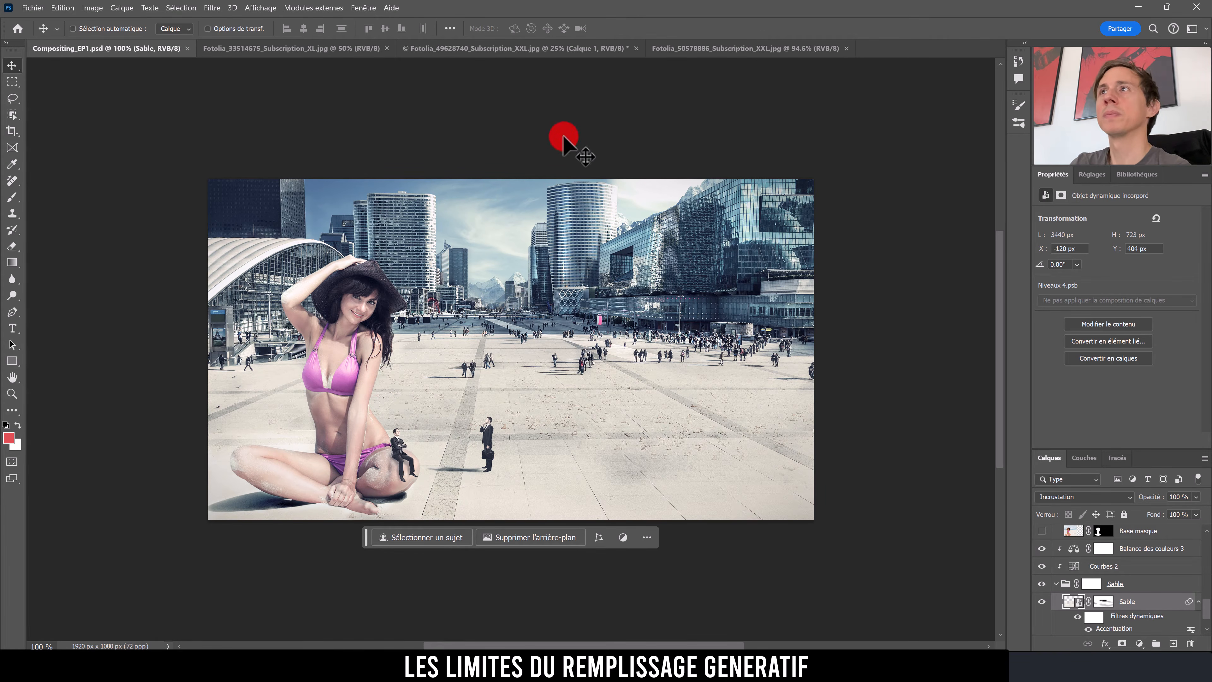
{"action": "left_click", "coordinate": [563, 50]}
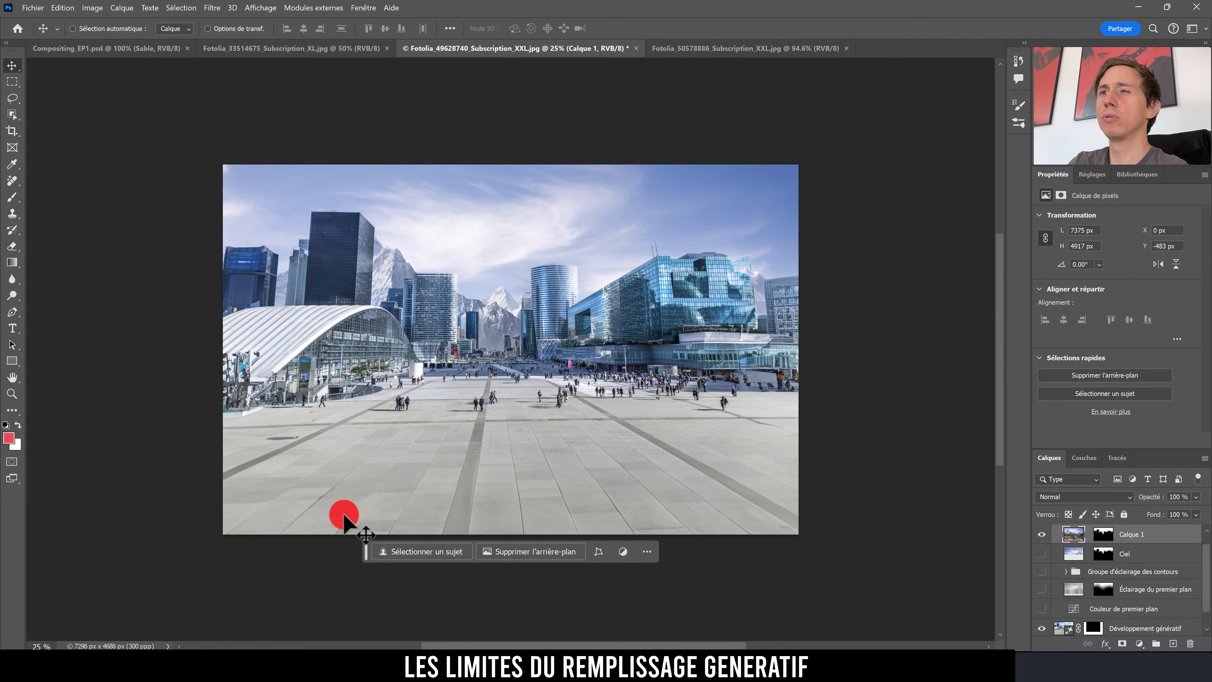
Step: Examine the generated paving in the plaza image up close, and check the beach portrait source photo
{"action": "key", "text": "z"}
{"action": "left_click_drag", "start_coordinate": [540, 509], "coordinate": [585, 455]}
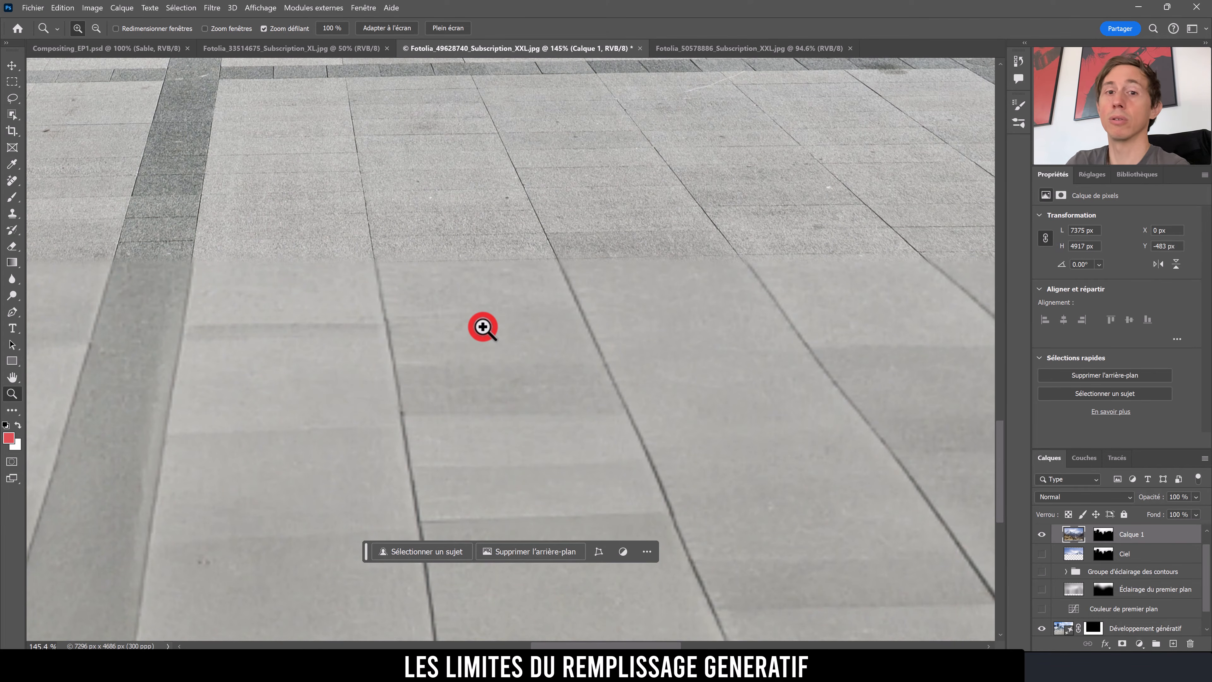
{"action": "left_click_drag", "start_coordinate": [579, 301], "coordinate": [472, 366]}
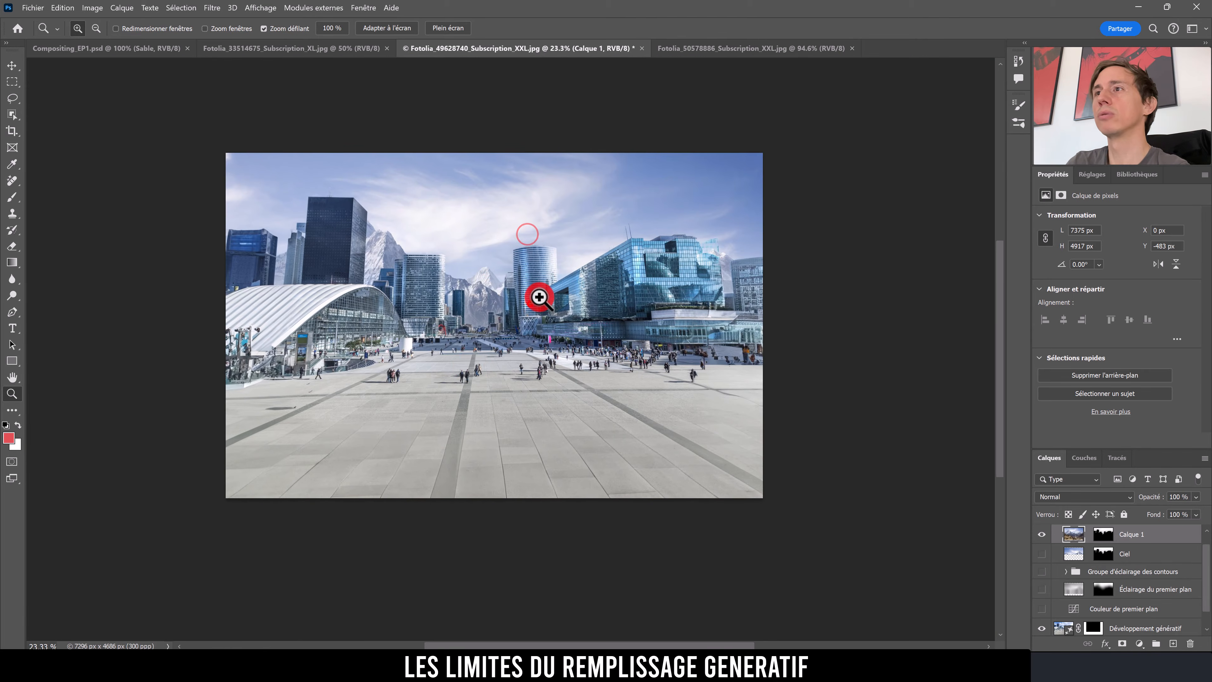
{"action": "left_click_drag", "start_coordinate": [530, 304], "coordinate": [546, 294]}
{"action": "left_click", "coordinate": [742, 47]}
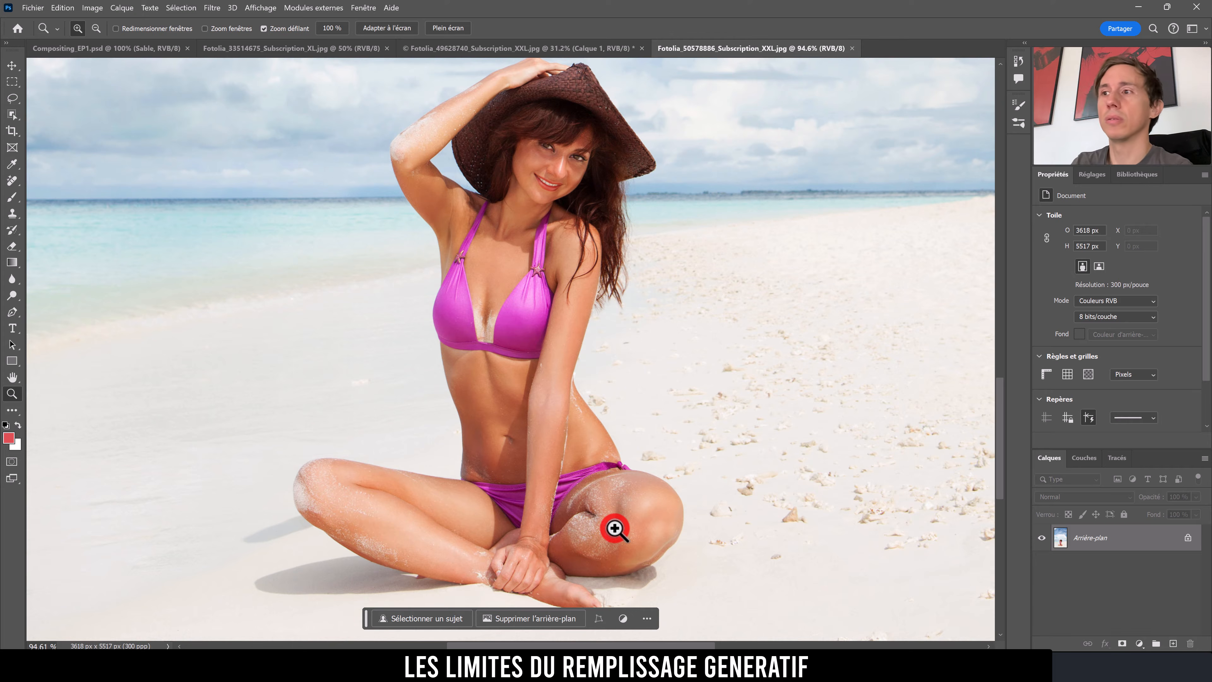
{"action": "left_click", "coordinate": [488, 49]}
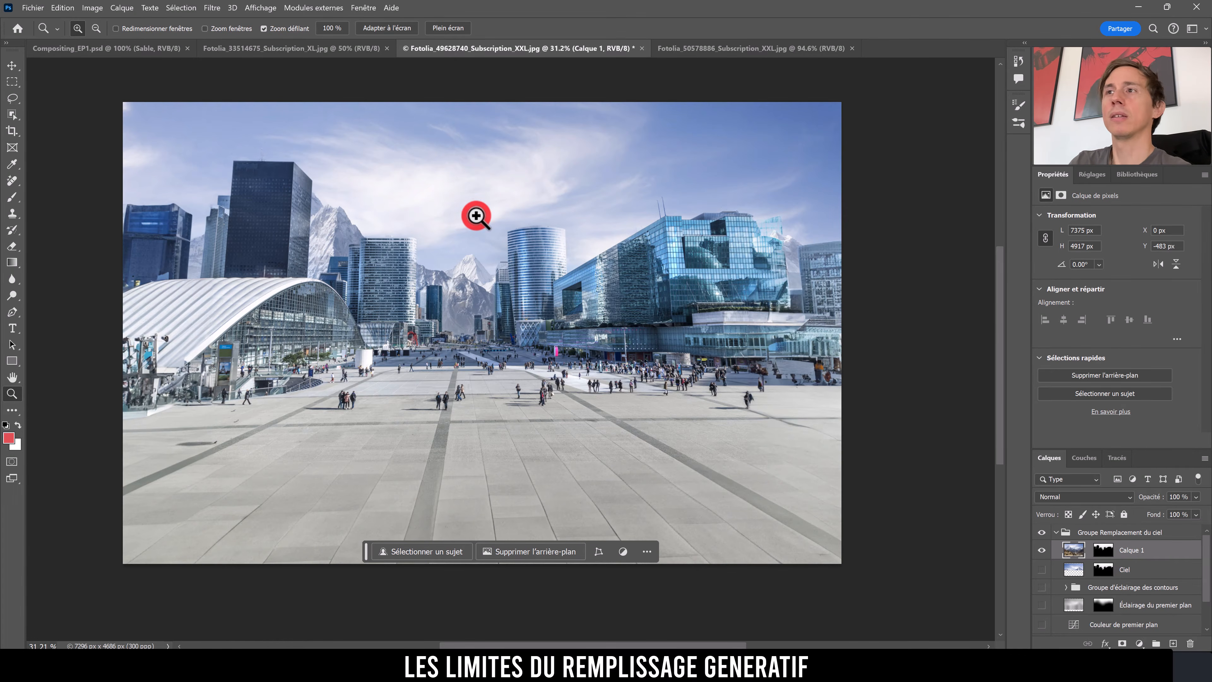
{"action": "scroll", "coordinate": [496, 242], "scroll_direction": "up", "scroll_amount": 1}
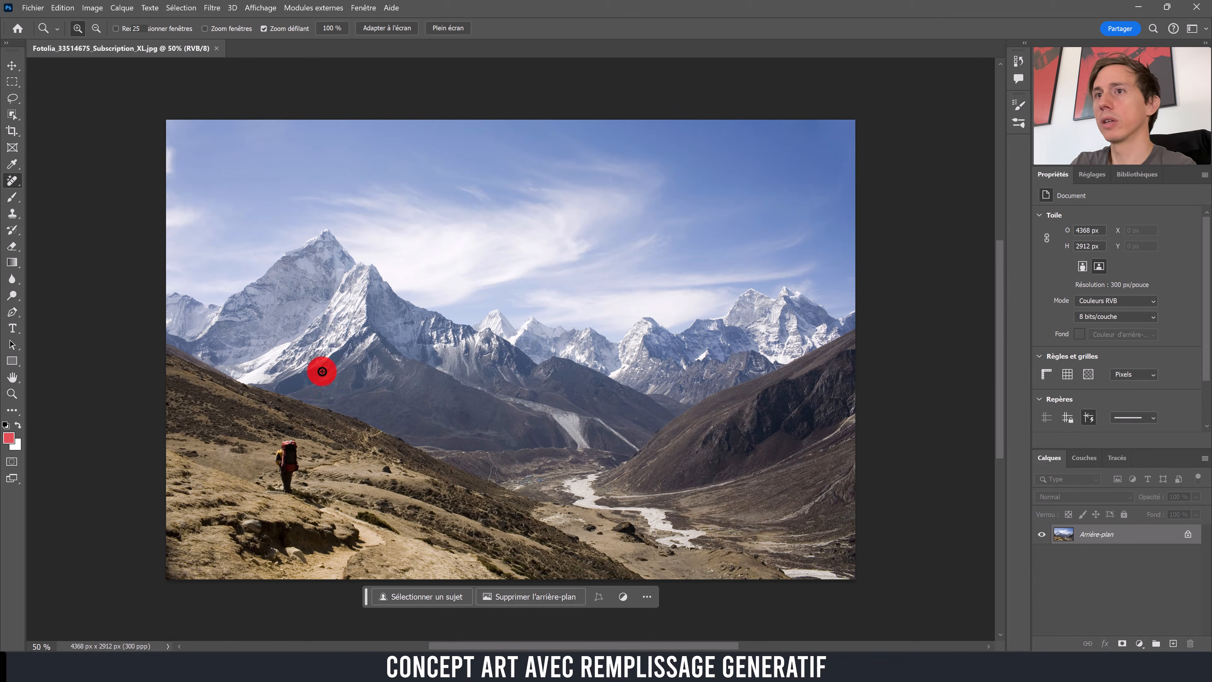
Step: Remove the hiker from the mountain photo's hillside with the Remove tool
{"action": "key", "text": "j"}
{"action": "mouse_move", "coordinate": [286, 442]}
{"action": "left_mouse_down"}
{"action": "mouse_move", "coordinate": [273, 455]}
{"action": "mouse_move", "coordinate": [285, 495]}
{"action": "mouse_move", "coordinate": [299, 470]}
{"action": "mouse_move", "coordinate": [293, 437]}
{"action": "left_mouse_up"}
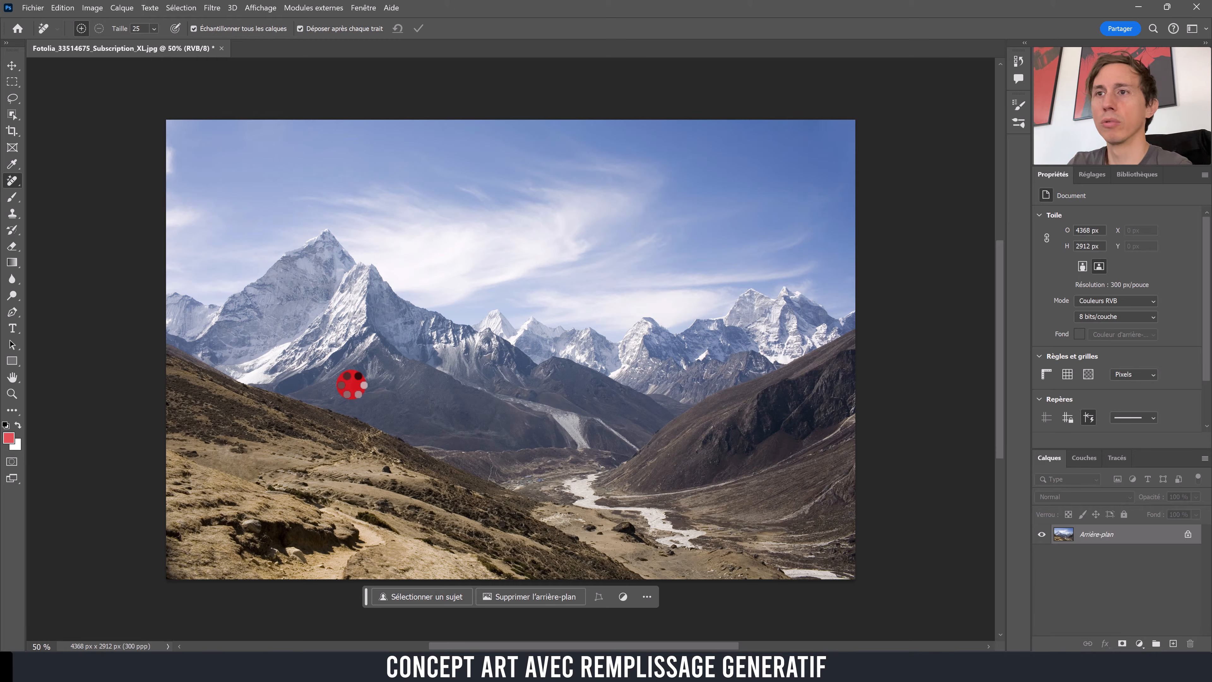
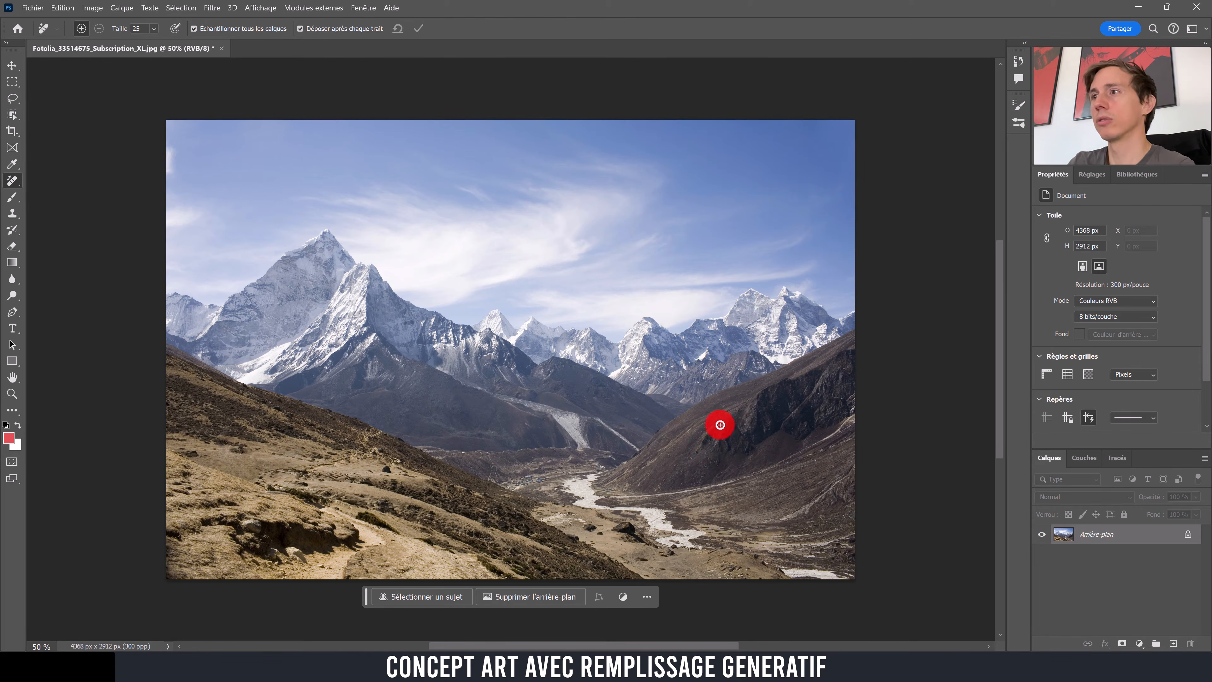
Step: Lasso the valley floor around the stream, from the foot of the mountains to the photo's lower-right corner
{"action": "key", "text": "z"}
{"action": "left_click_drag", "start_coordinate": [718, 408], "coordinate": [710, 404]}
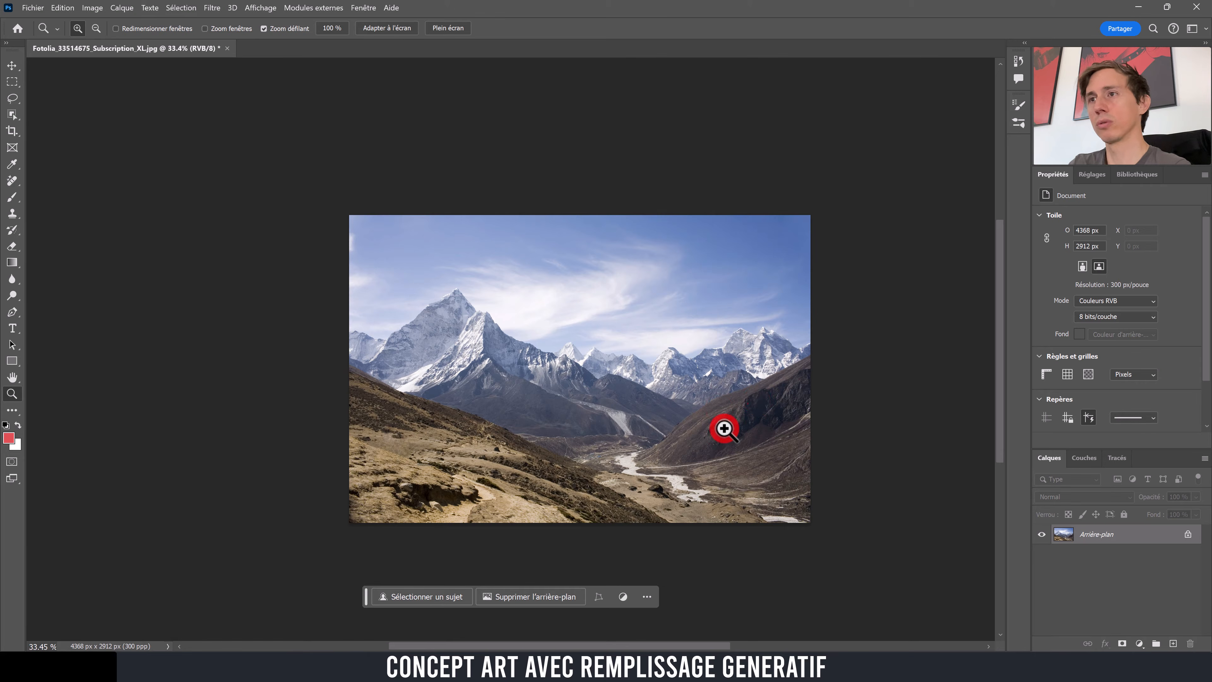
{"action": "double_click", "coordinate": [12, 394]}
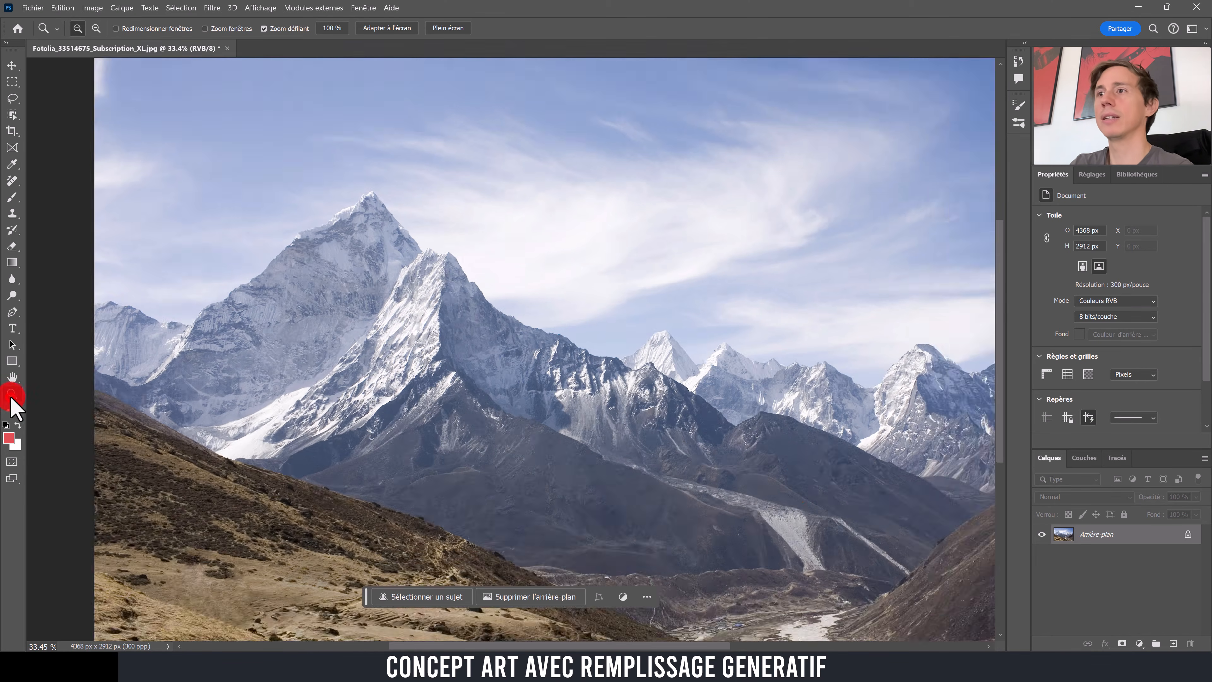
{"action": "left_click_drag", "start_coordinate": [820, 482], "coordinate": [303, 143]}
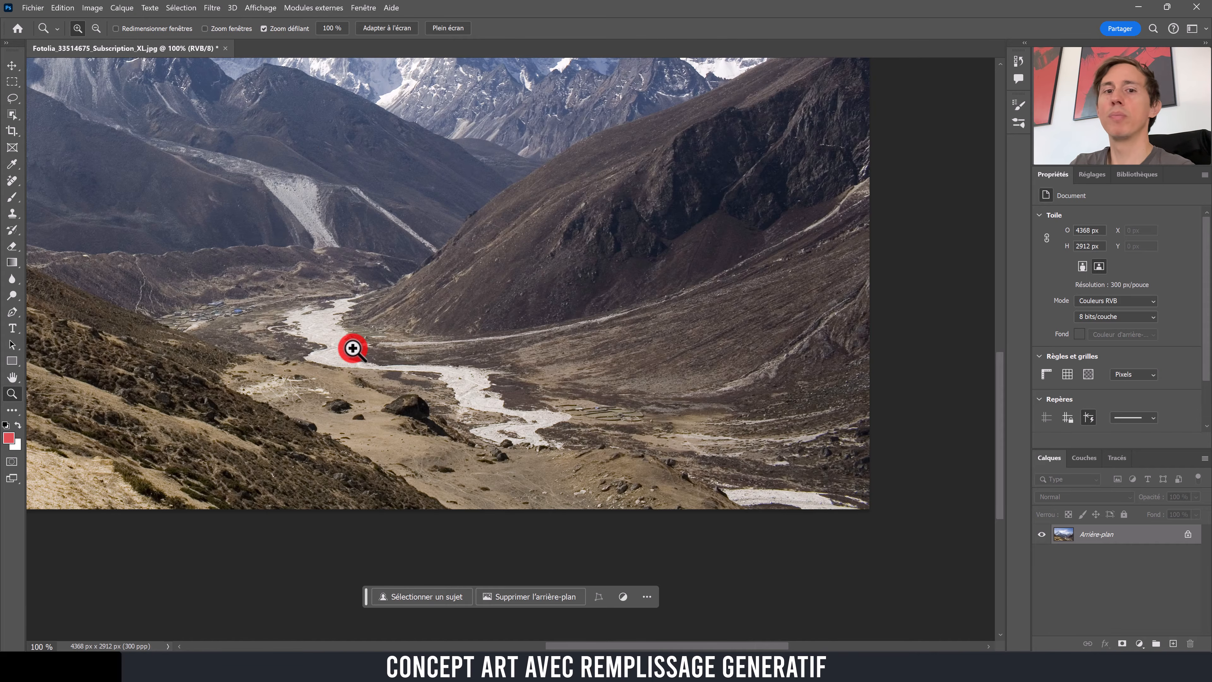
{"action": "left_click_drag", "start_coordinate": [483, 310], "coordinate": [463, 325]}
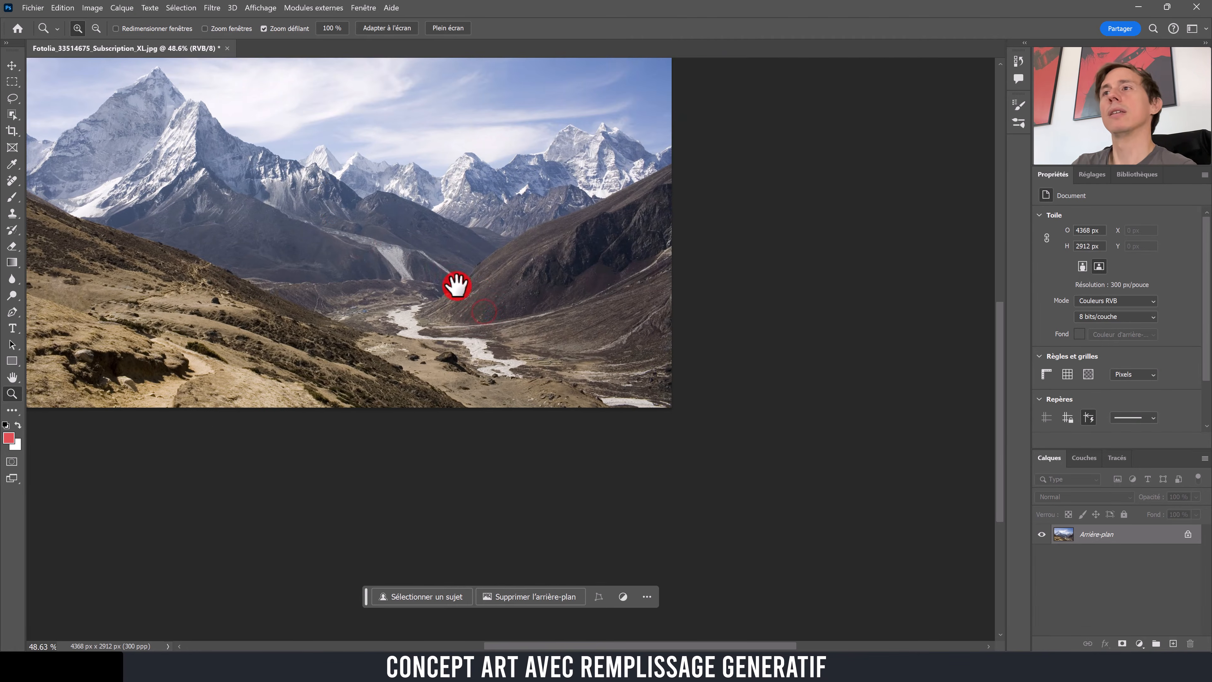
{"action": "left_click_drag", "start_coordinate": [460, 279], "coordinate": [629, 397]}
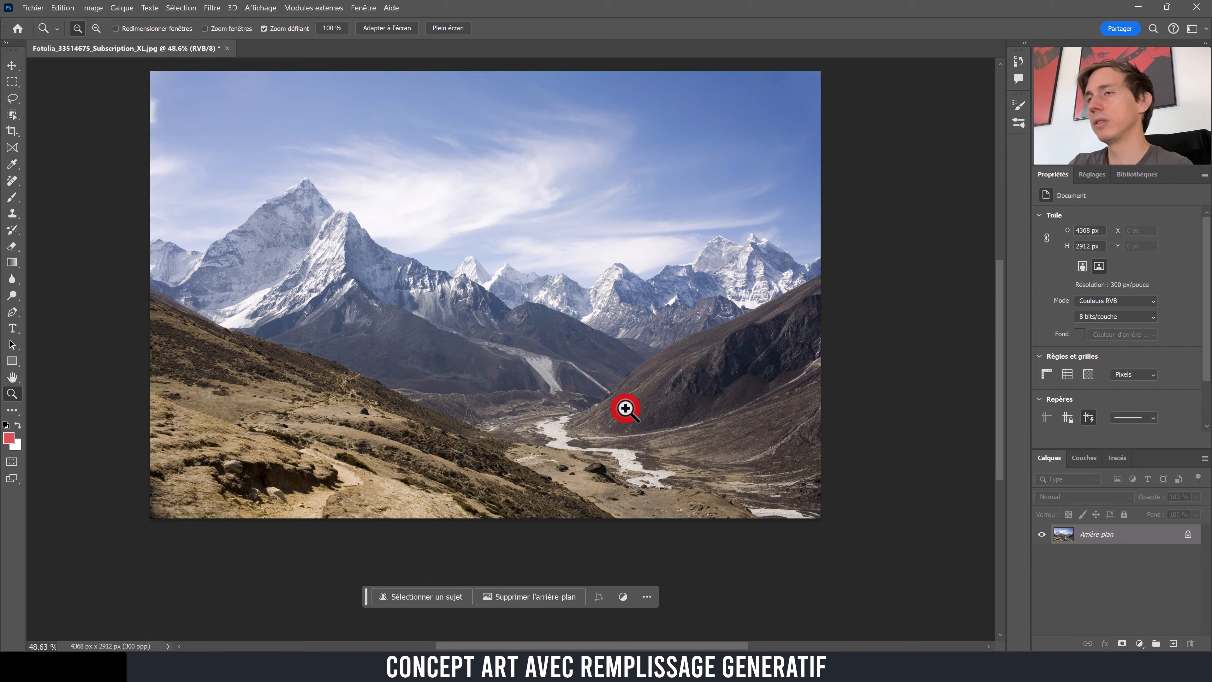
{"action": "left_click", "coordinate": [12, 97]}
{"action": "left_click_drag", "start_coordinate": [168, 27], "coordinate": [194, 54]}
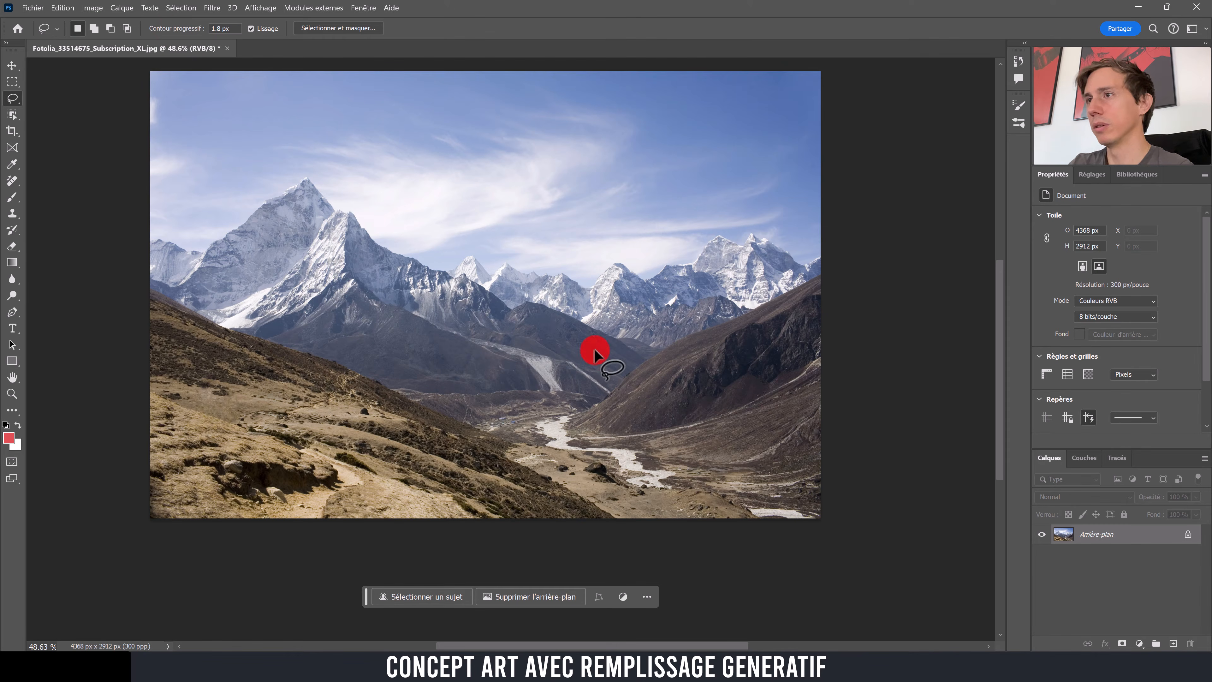
{"action": "left_click_drag", "start_coordinate": [819, 367], "coordinate": [820, 363]}
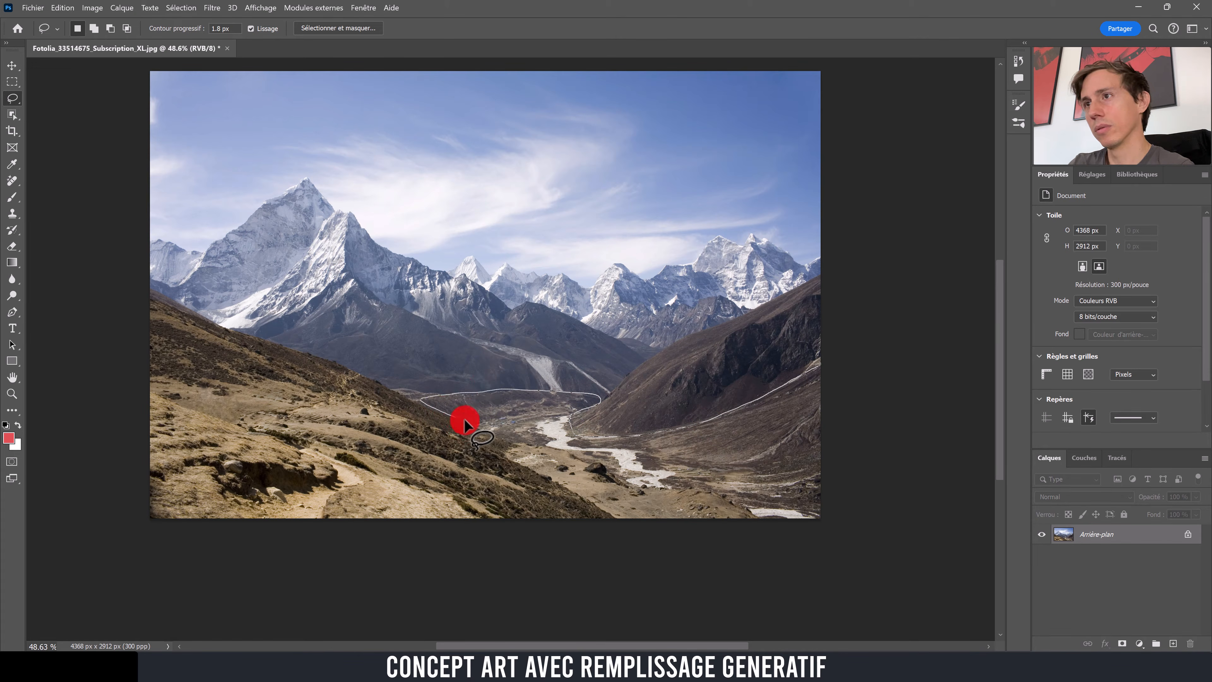
{"action": "mouse_move", "coordinate": [543, 470]}
{"action": "left_mouse_down"}
{"action": "mouse_move", "coordinate": [632, 531]}
{"action": "mouse_move", "coordinate": [884, 544]}
{"action": "left_mouse_up"}
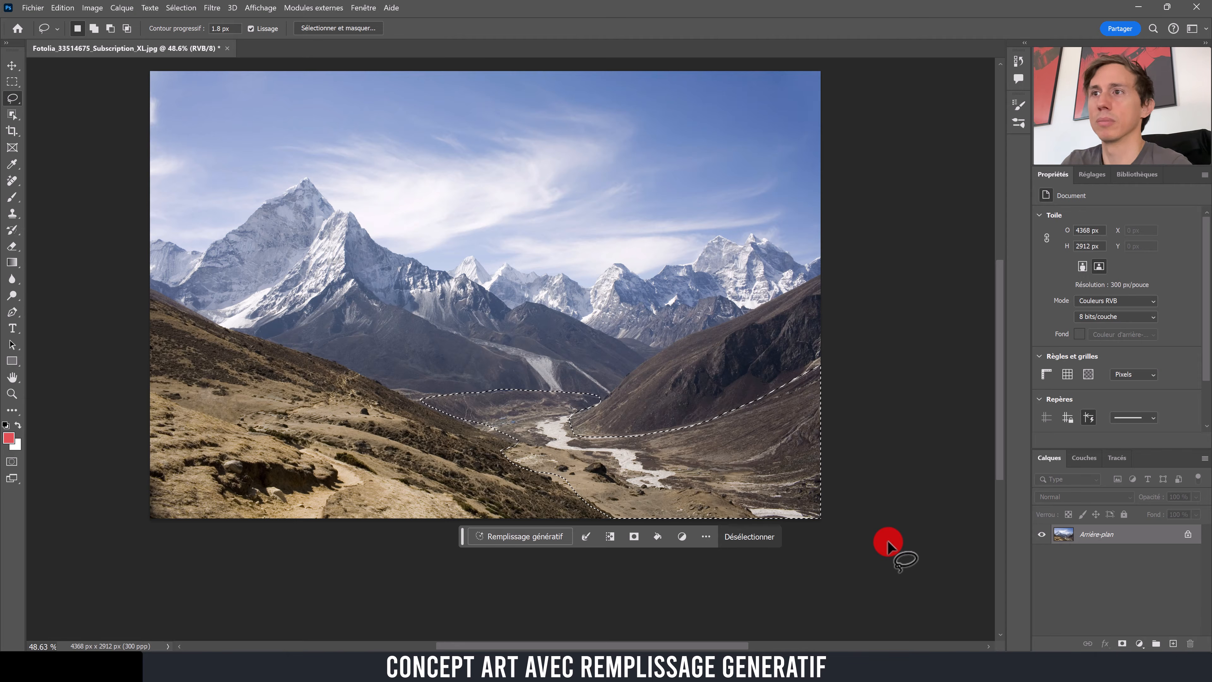
{"action": "mouse_move", "coordinate": [433, 403]}
{"action": "left_mouse_down"}
{"action": "mouse_move", "coordinate": [520, 446]}
{"action": "mouse_move", "coordinate": [526, 428]}
{"action": "mouse_move", "coordinate": [501, 405]}
{"action": "left_mouse_up"}
Step: Fill the selected valley floor using Generative Fill with the prompt "incruster une rivière"
{"action": "left_click", "coordinate": [537, 537]}
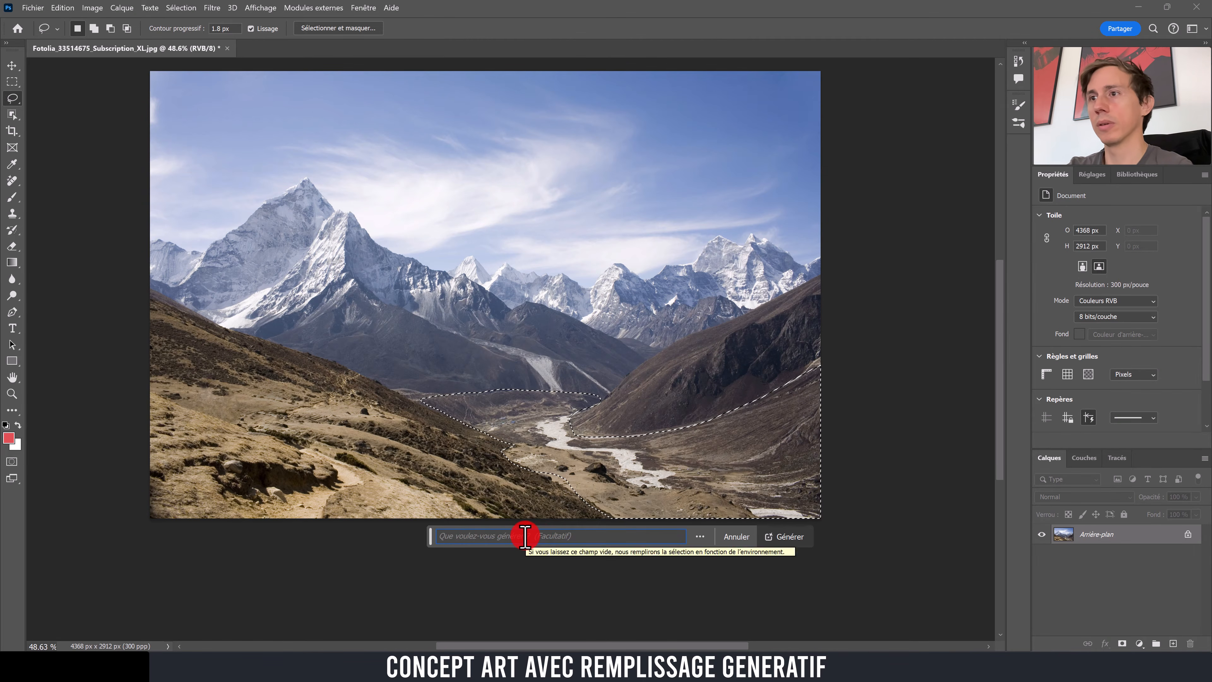
{"action": "type", "text": "incruster une riviè"}
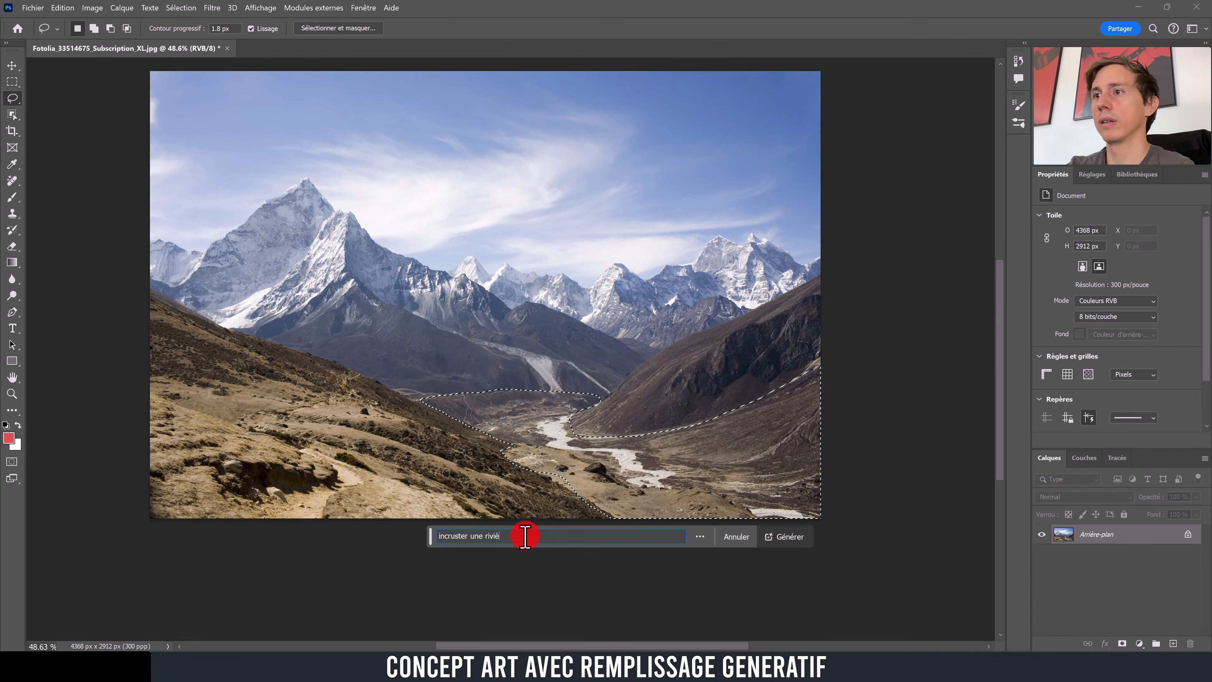
{"action": "type", "text": "re"}
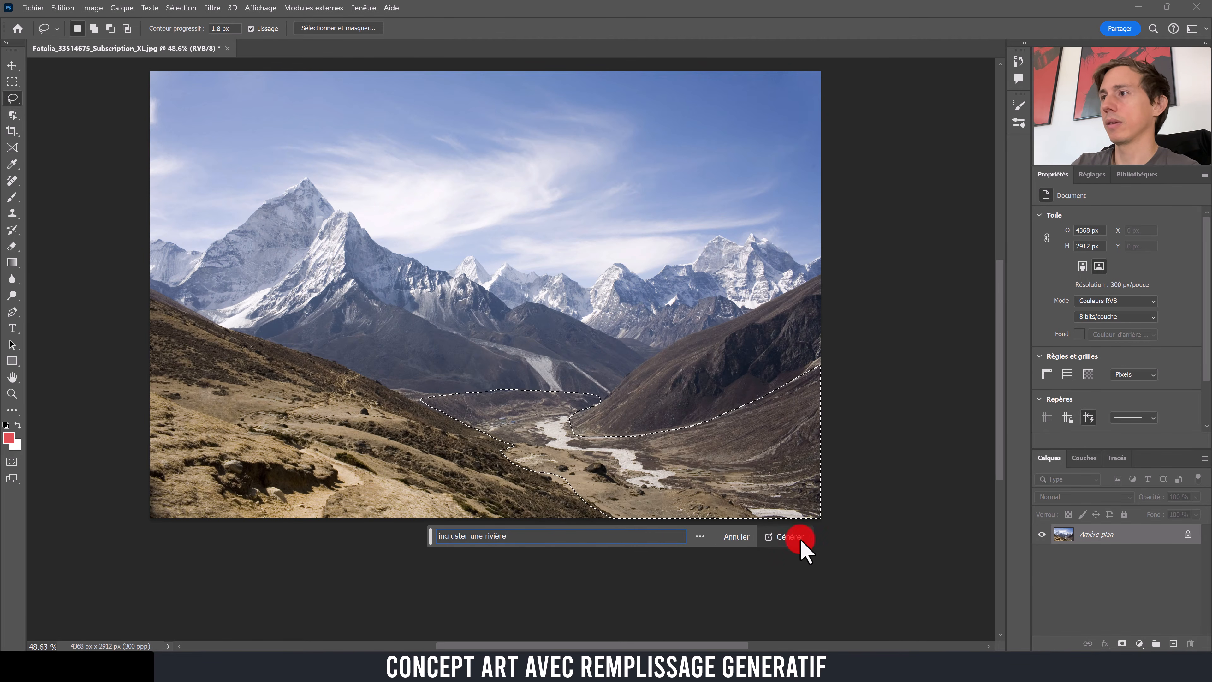
{"action": "left_click", "coordinate": [790, 536]}
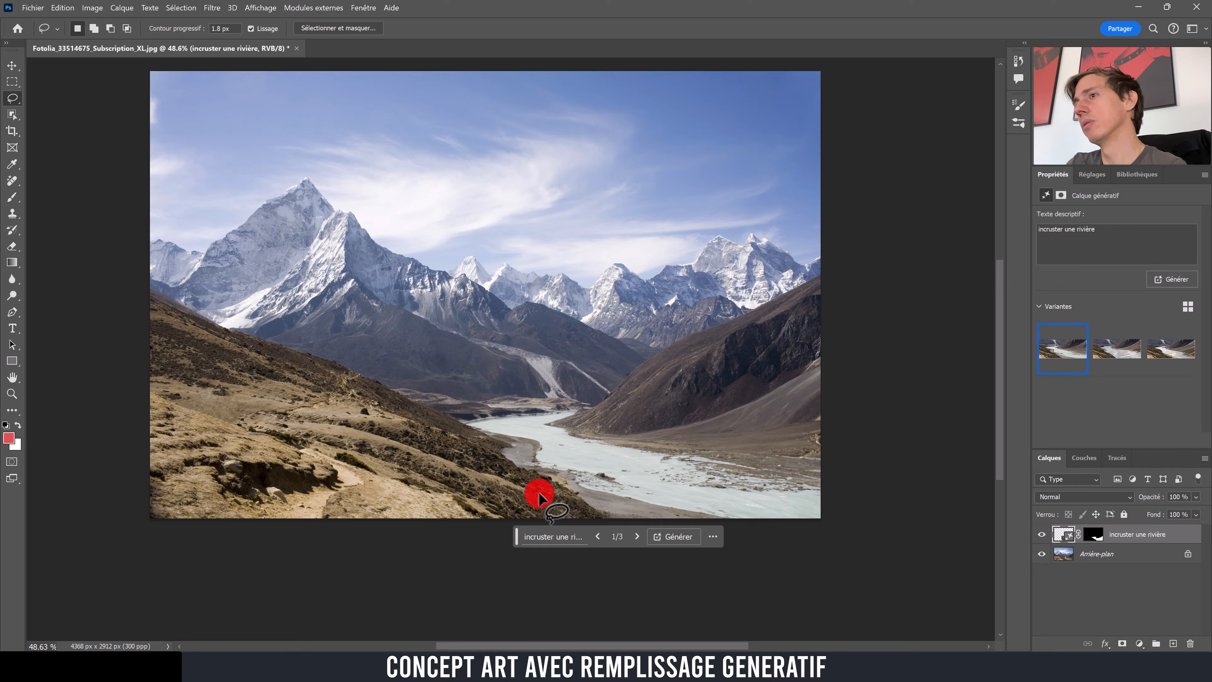
Step: Preview the second river variant and choose the third one for the valley
{"action": "left_click", "coordinate": [1112, 353]}
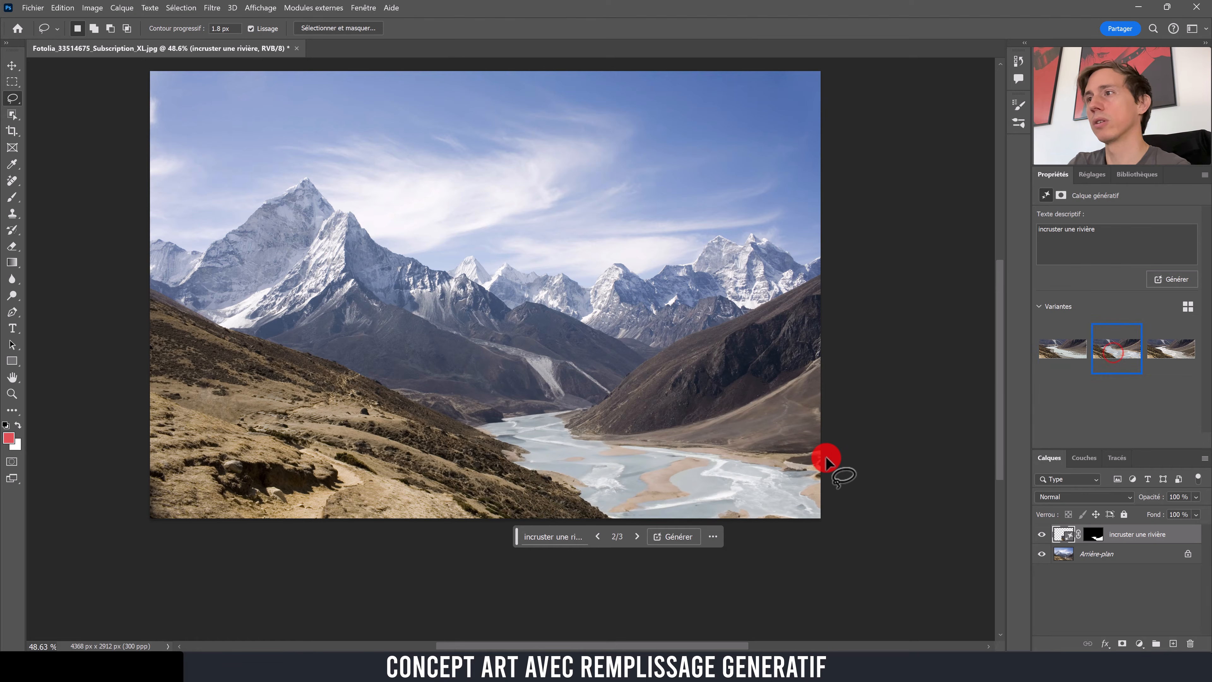
{"action": "left_click", "coordinate": [1160, 350]}
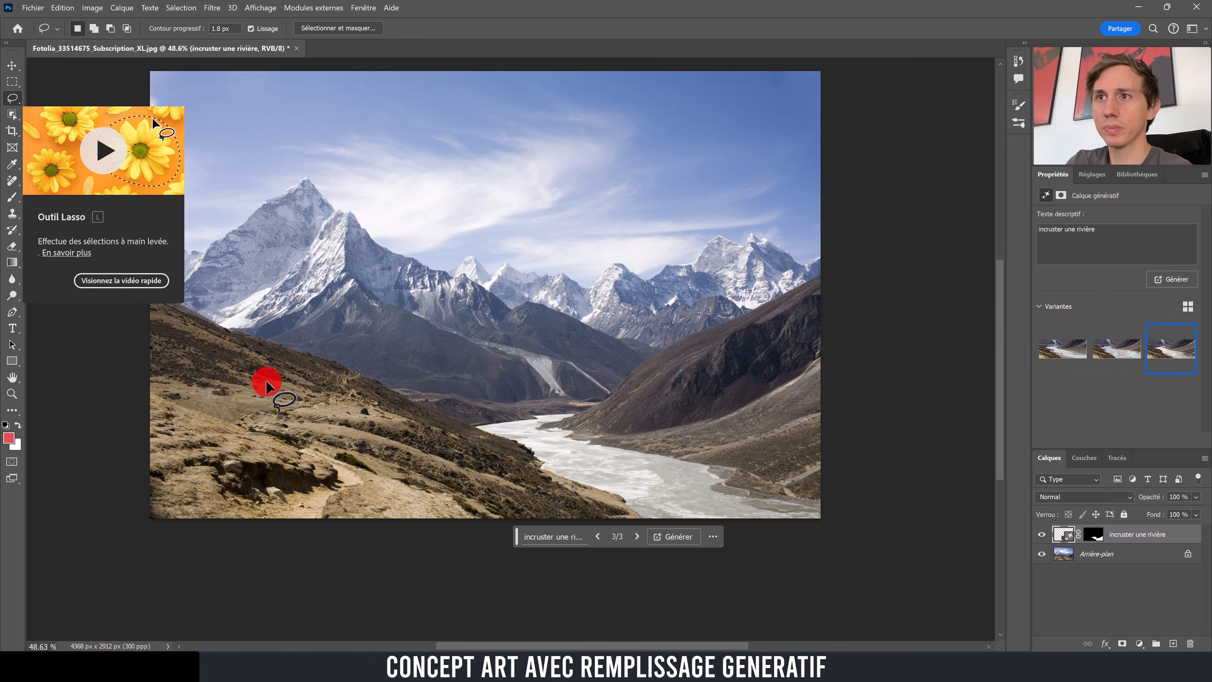
{"action": "left_click", "coordinate": [259, 420]}
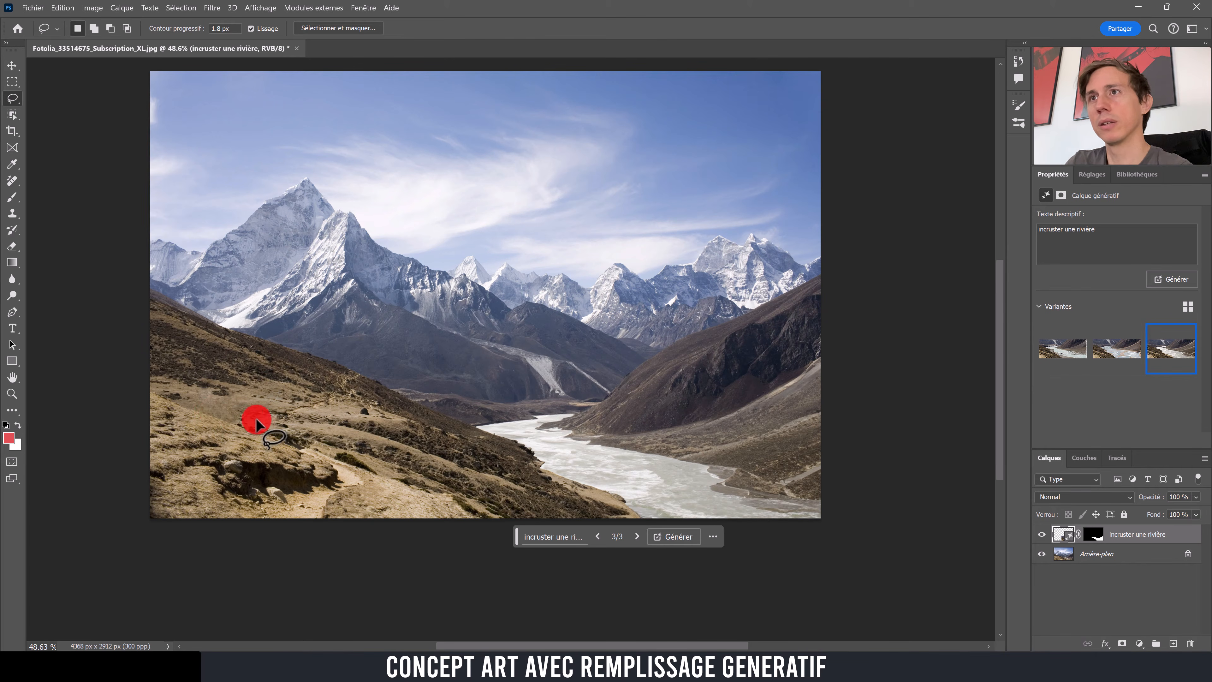
{"action": "left_click", "coordinate": [718, 359]}
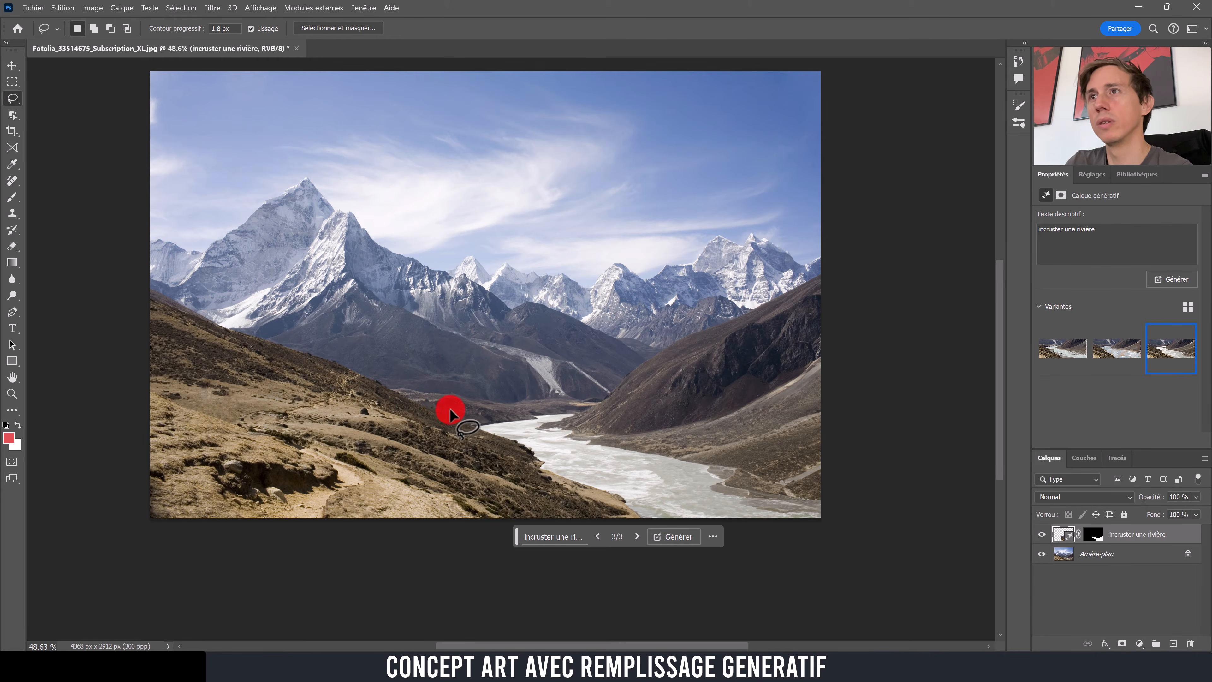
{"action": "left_click", "coordinate": [531, 351]}
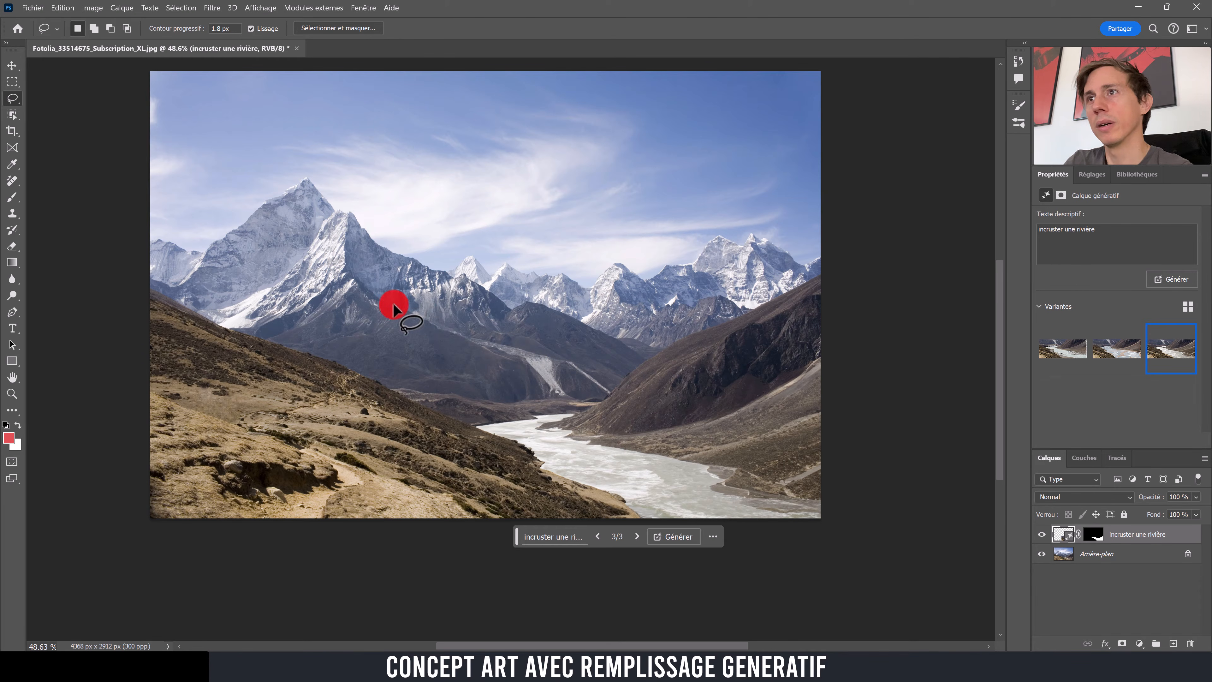
Step: Lasso the snowy slope beside the main peak and apply Generative Fill with the prompt "incruster un chateau fort"
{"action": "left_click_drag", "start_coordinate": [394, 305], "coordinate": [426, 323]}
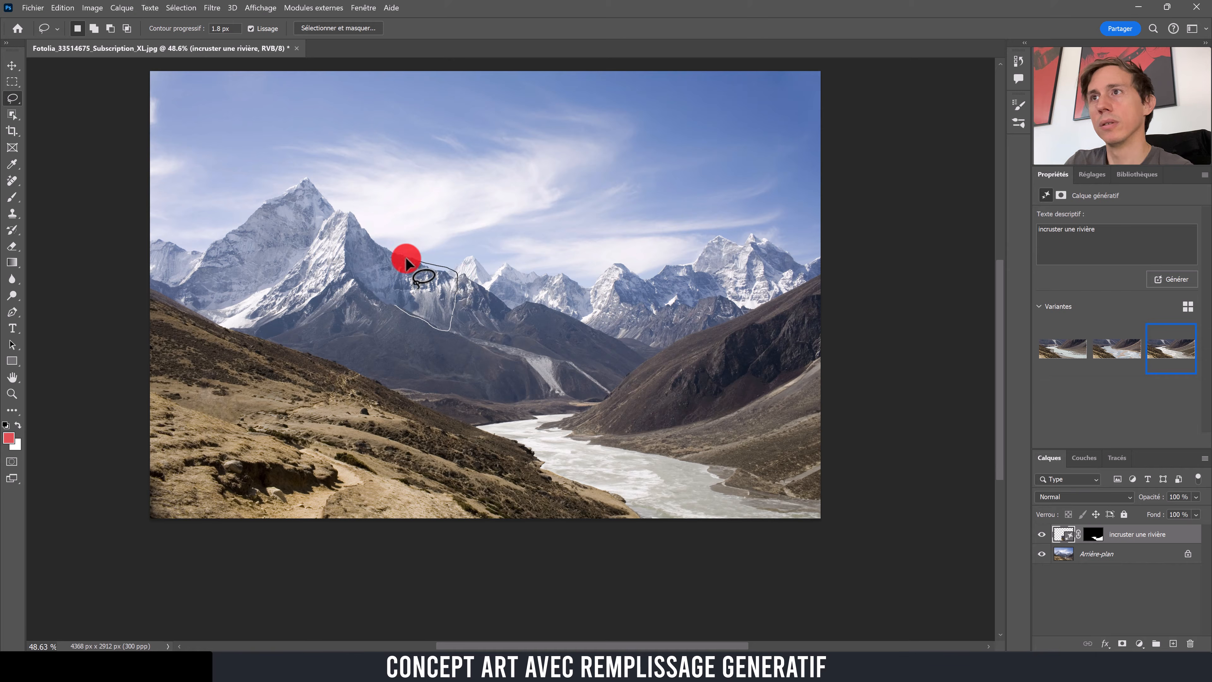
{"action": "left_click_drag", "start_coordinate": [387, 302], "coordinate": [387, 303]}
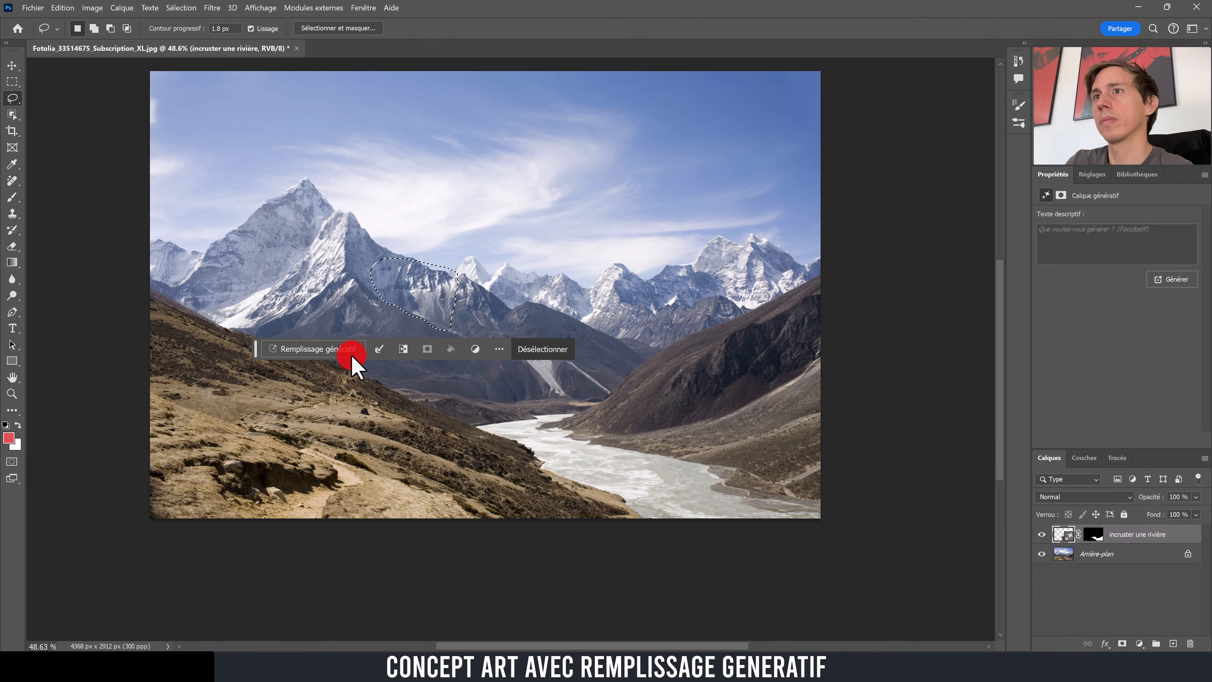
{"action": "left_click", "coordinate": [334, 347]}
{"action": "type", "text": "incrus"}
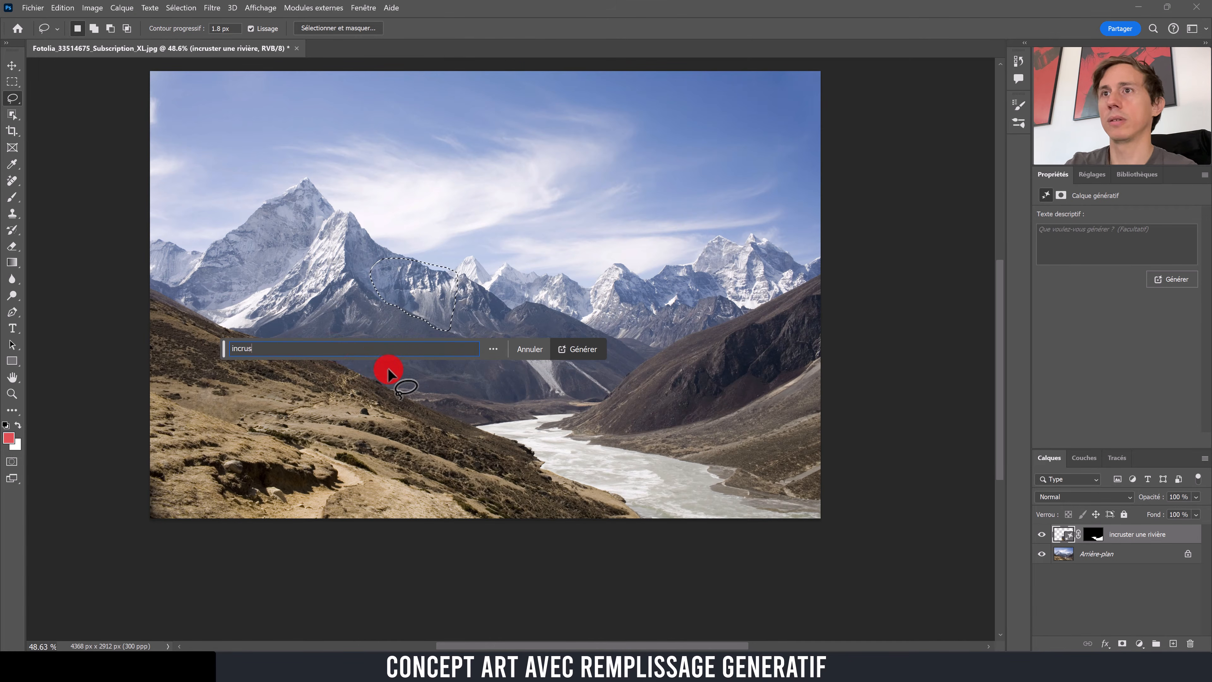
{"action": "type", "text": "ter un chateau fort"}
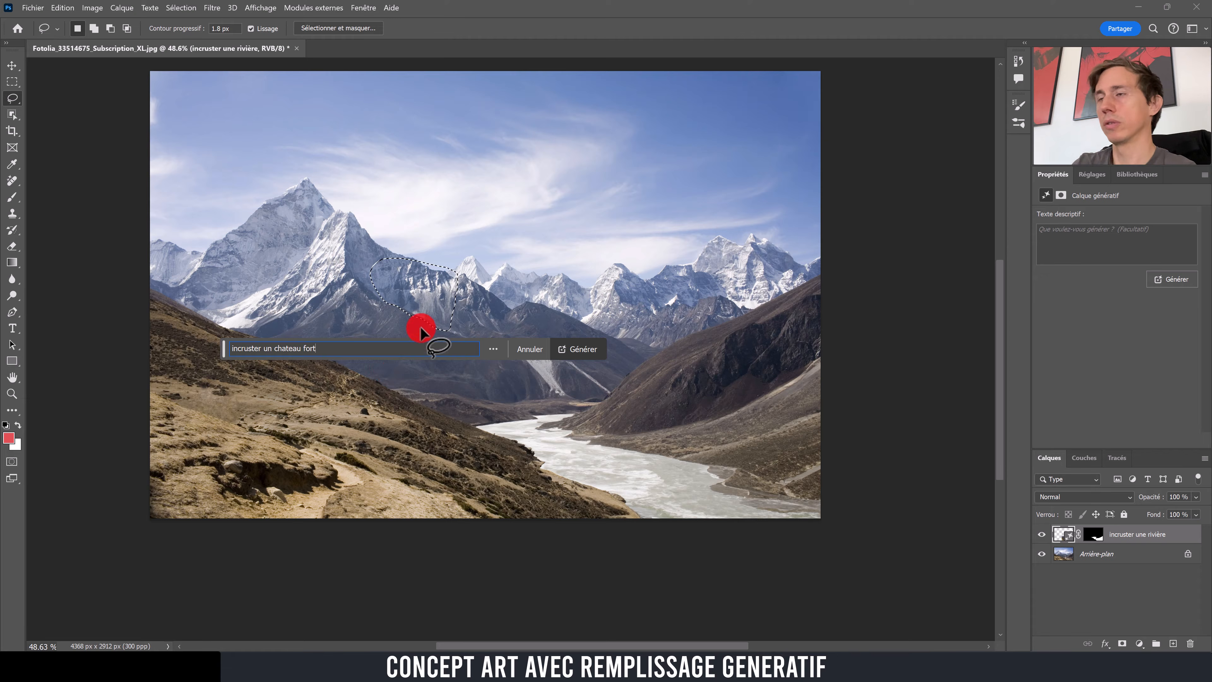
{"action": "left_click", "coordinate": [583, 349]}
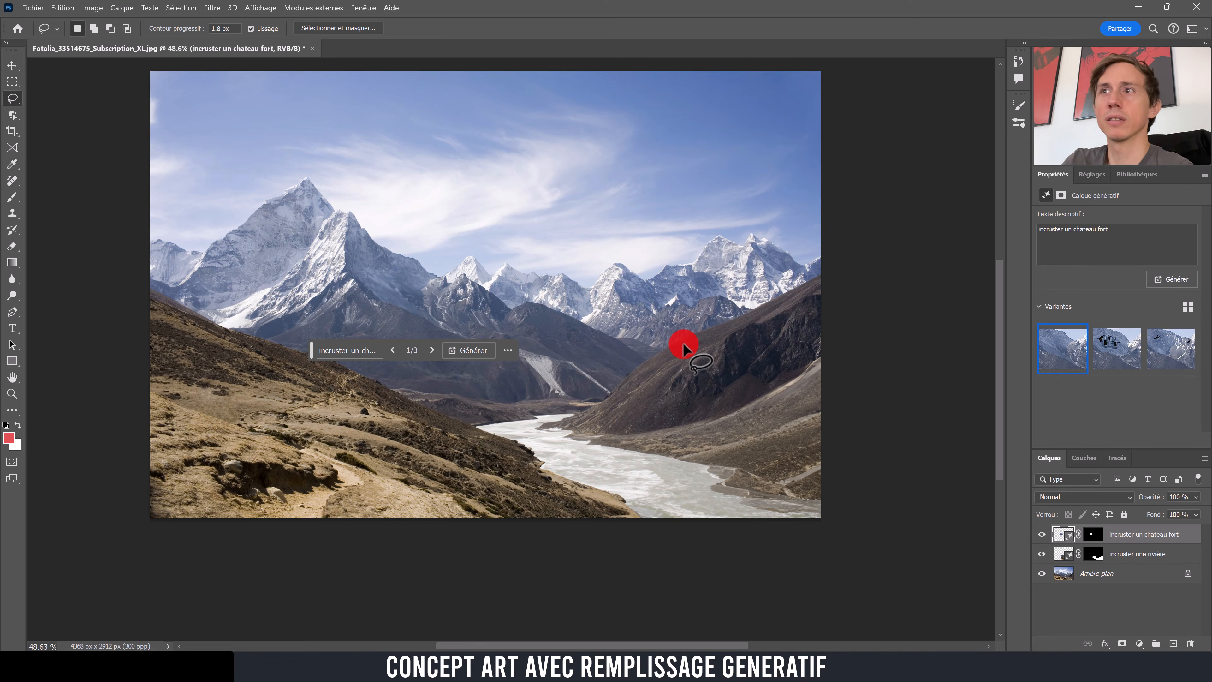
Step: Compare the slope with and without the first castle variant by toggling the castle layer's visibility
{"action": "key", "text": "z"}
{"action": "left_click_drag", "start_coordinate": [415, 282], "coordinate": [438, 268]}
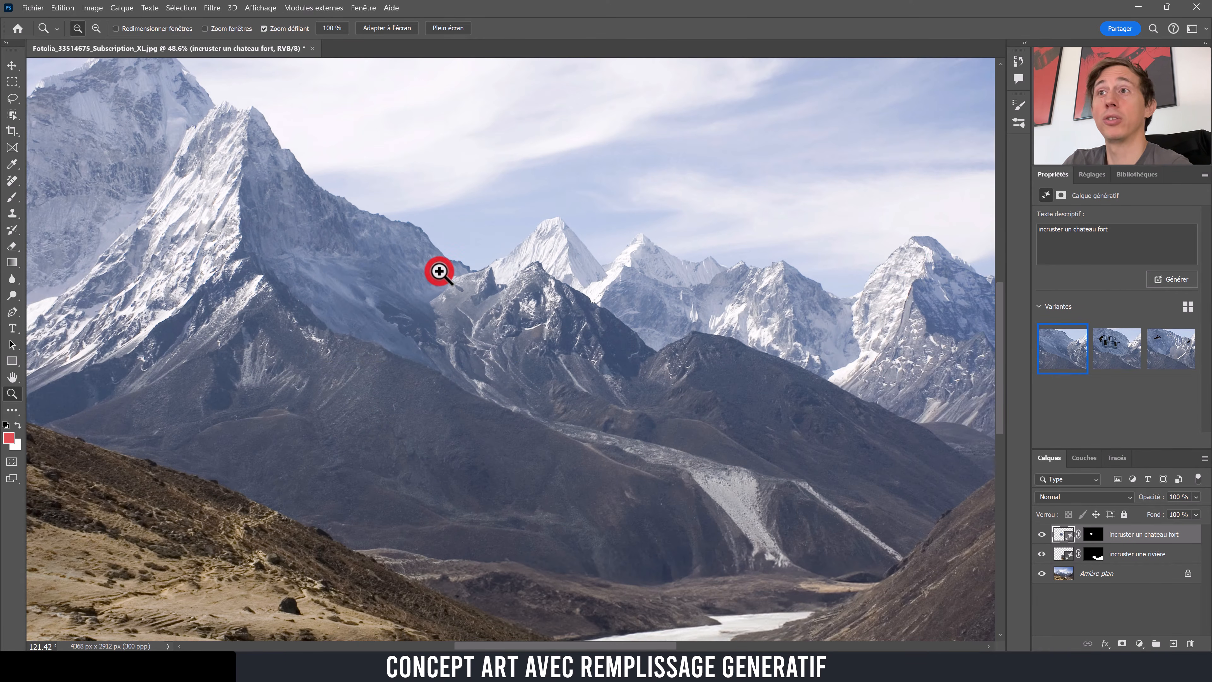
{"action": "left_click", "coordinate": [1041, 534]}
{"action": "left_click", "coordinate": [1041, 534]}
{"action": "left_click", "coordinate": [1041, 535]}
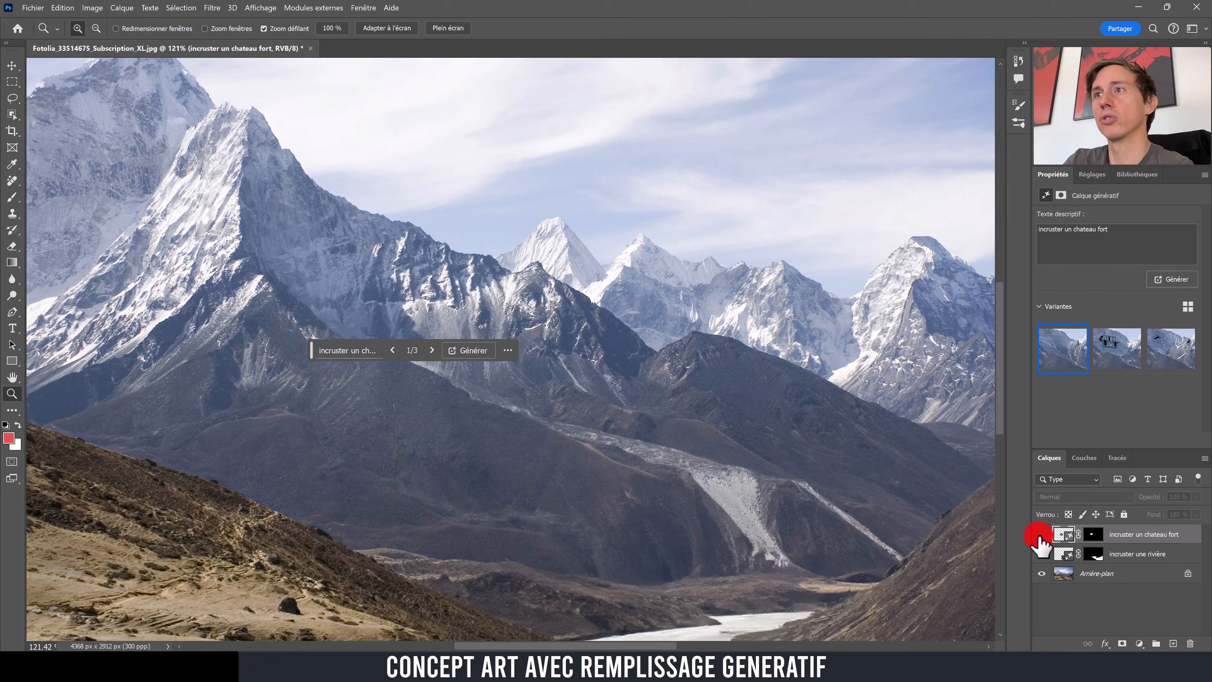
{"action": "left_click", "coordinate": [1041, 535]}
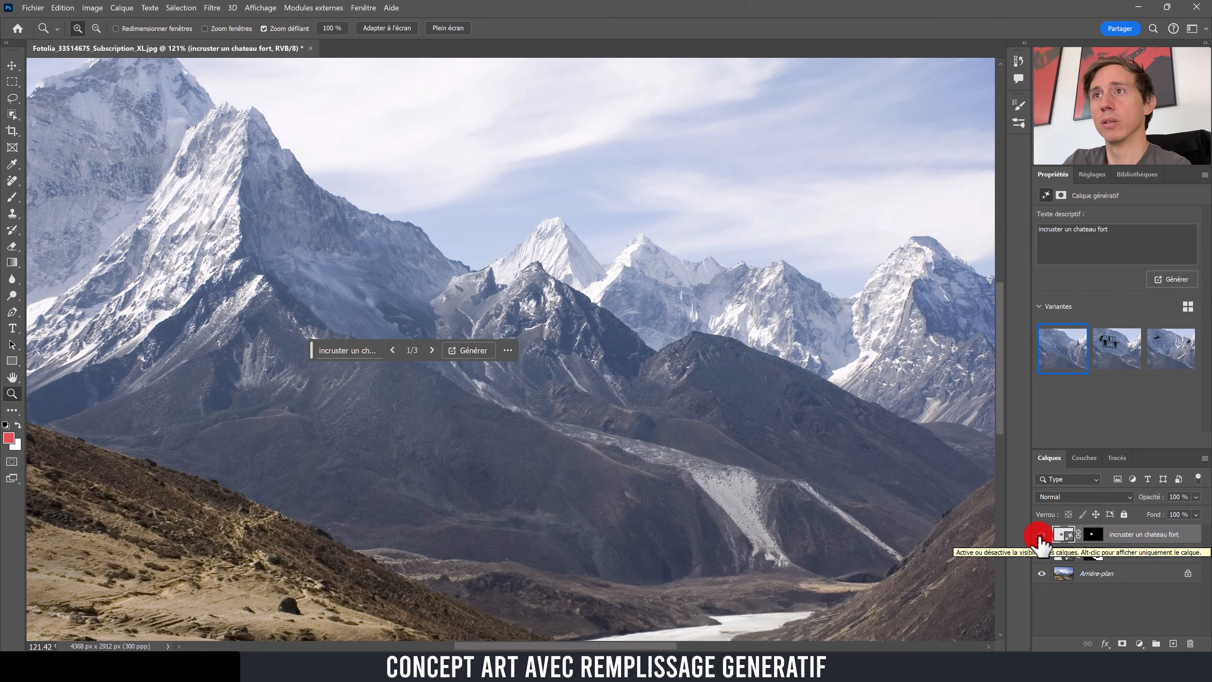
{"action": "left_click", "coordinate": [1041, 535]}
Step: Switch the castle fill to its second variant, show its layer again, and switch to the third variant
{"action": "left_click", "coordinate": [1104, 353]}
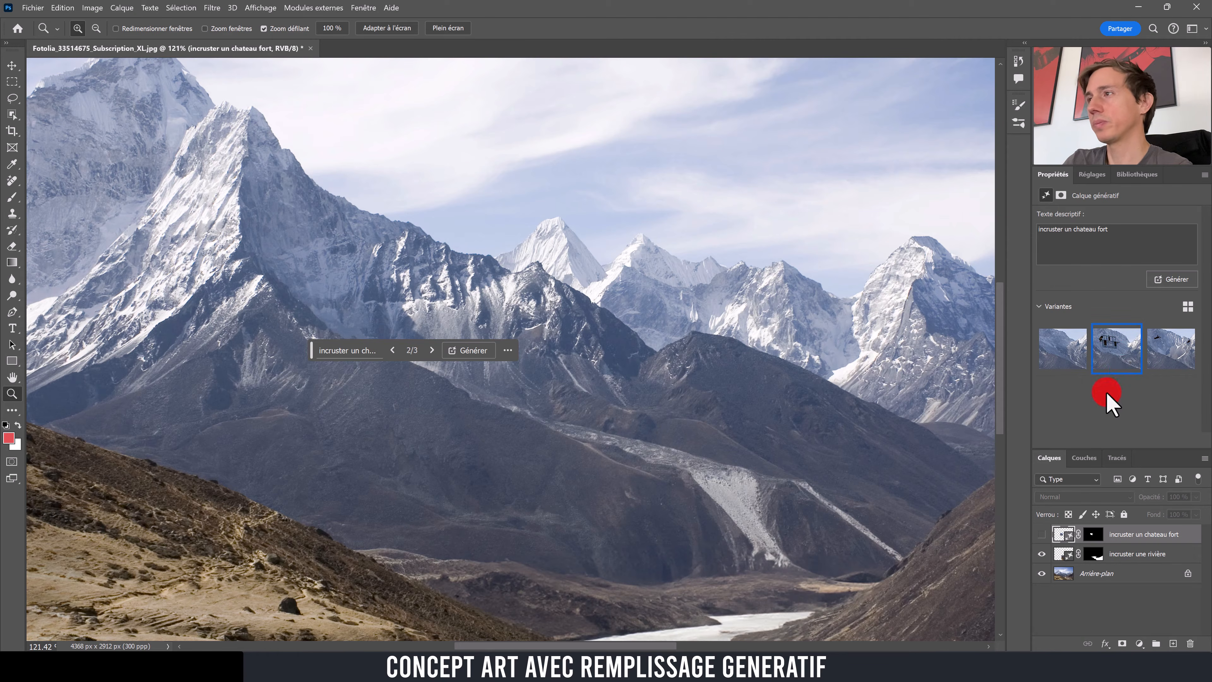
{"action": "left_click", "coordinate": [1042, 534]}
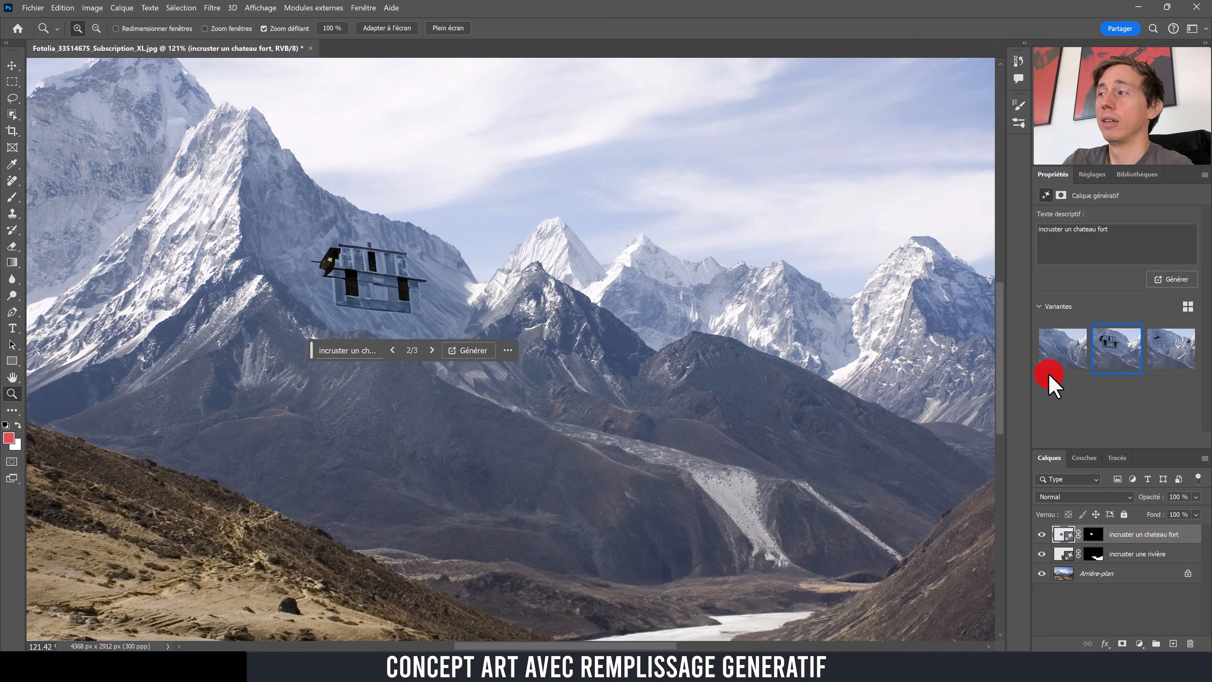
{"action": "left_click", "coordinate": [1162, 358]}
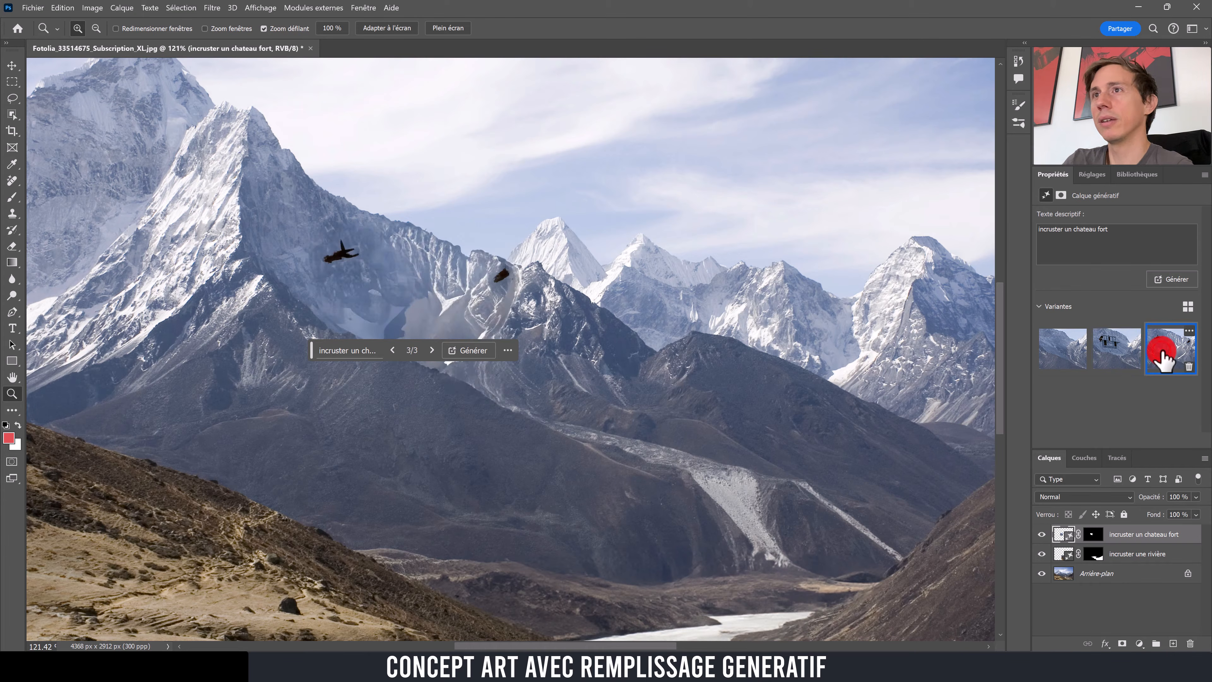
Step: Delete the generated castle layer made for the snowy slope
{"action": "left_click_drag", "start_coordinate": [744, 342], "coordinate": [686, 348]}
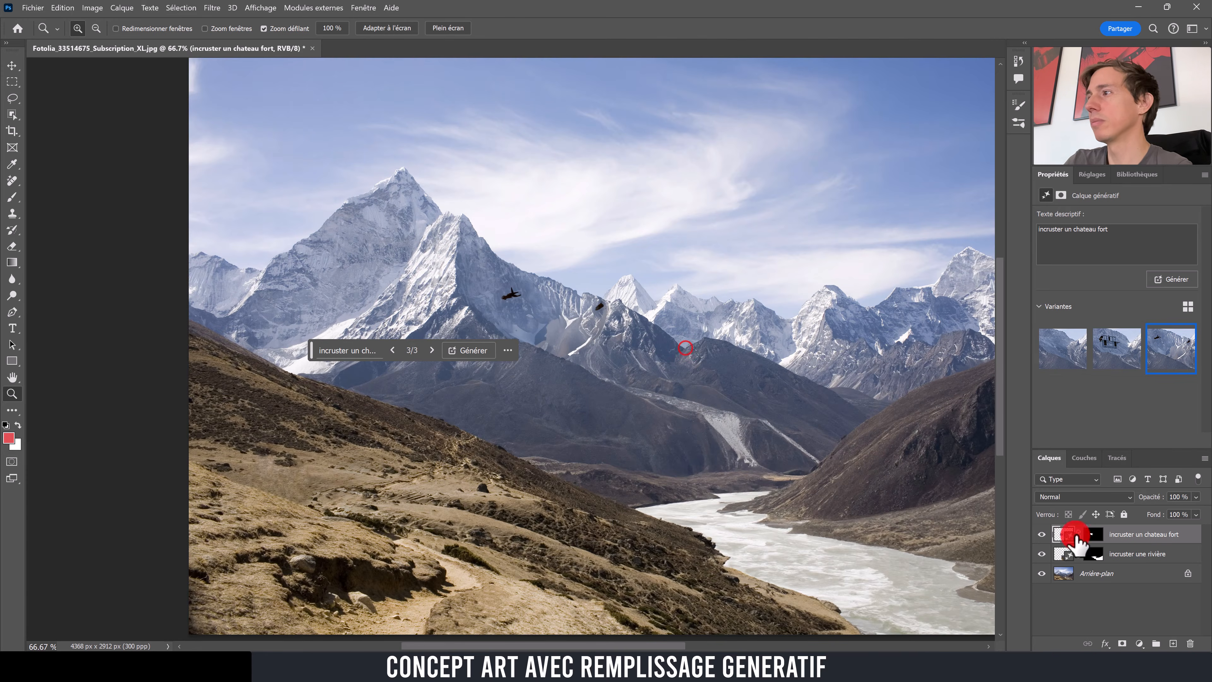
{"action": "left_click_drag", "start_coordinate": [1075, 539], "coordinate": [1190, 643]}
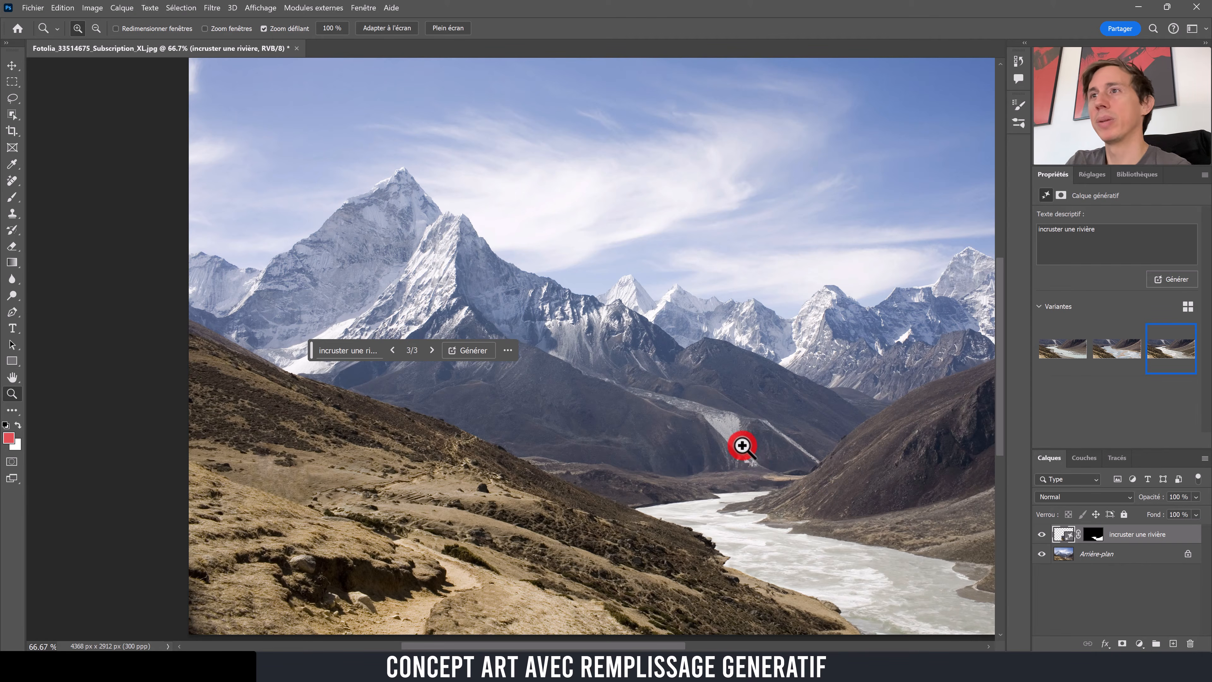
Step: Lasso the hillside and sky along the photo's left edge and apply Generative Fill with the prompt "incruster un chateau fort"
{"action": "left_click", "coordinate": [12, 98]}
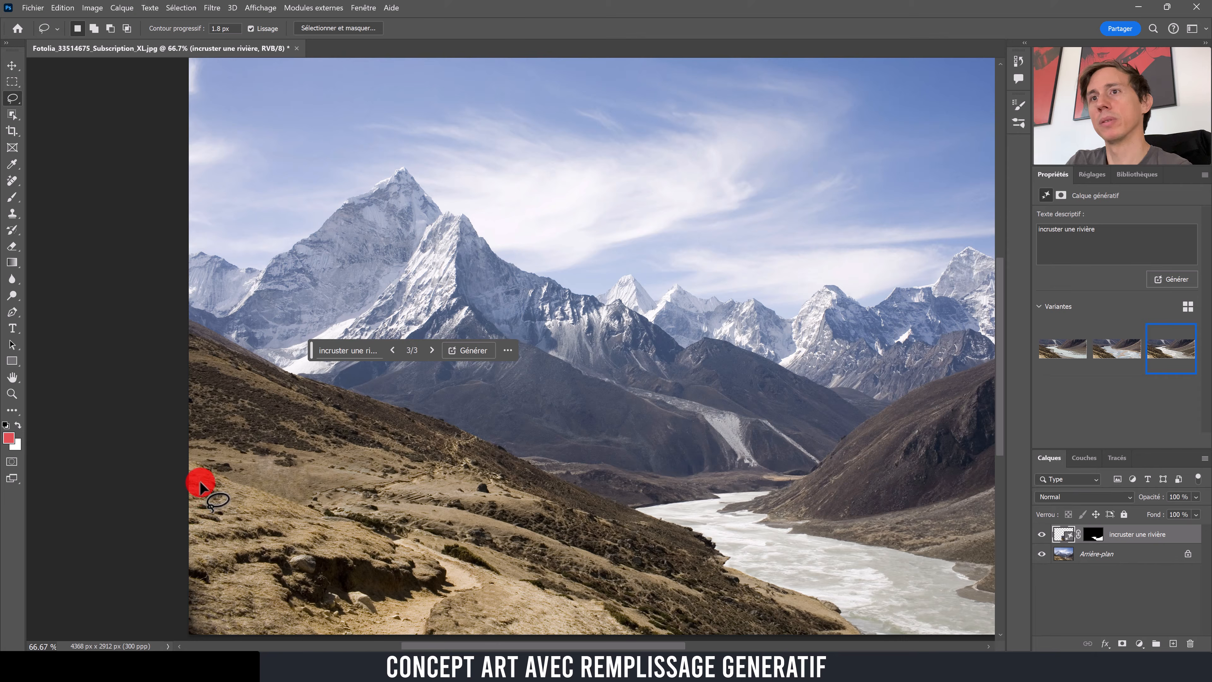
{"action": "left_click_drag", "start_coordinate": [190, 458], "coordinate": [190, 456]}
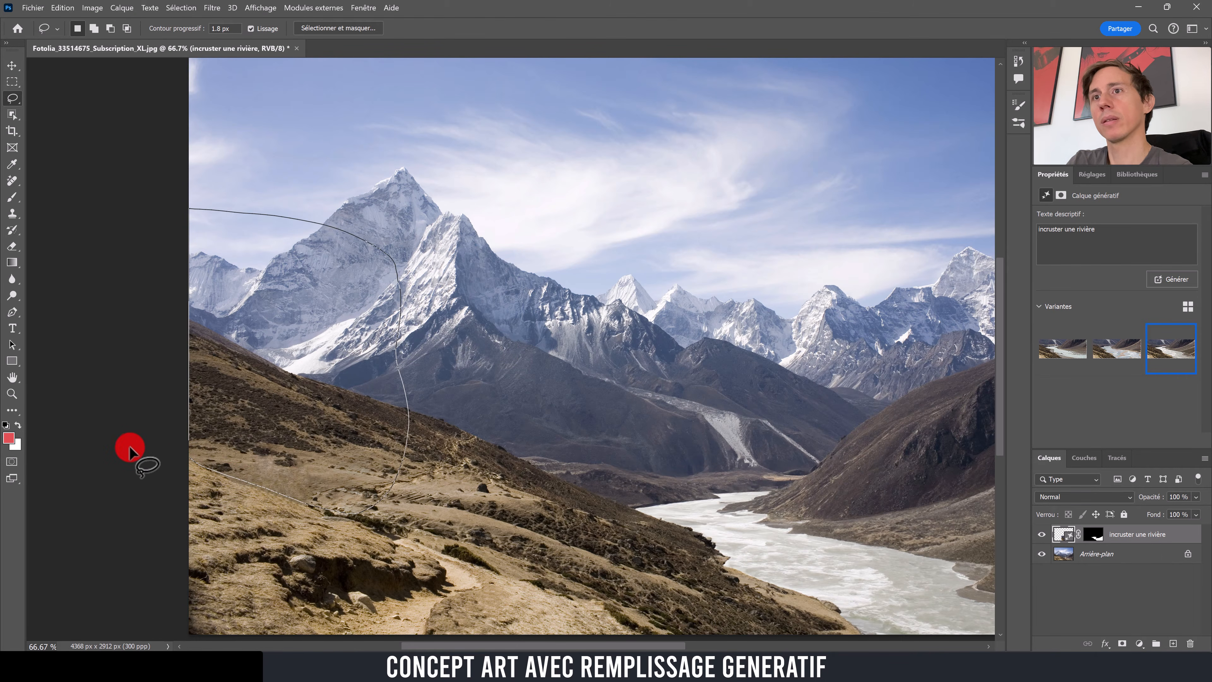
{"action": "left_click_drag", "start_coordinate": [130, 447], "coordinate": [127, 458]}
{"action": "left_click", "coordinate": [206, 531]}
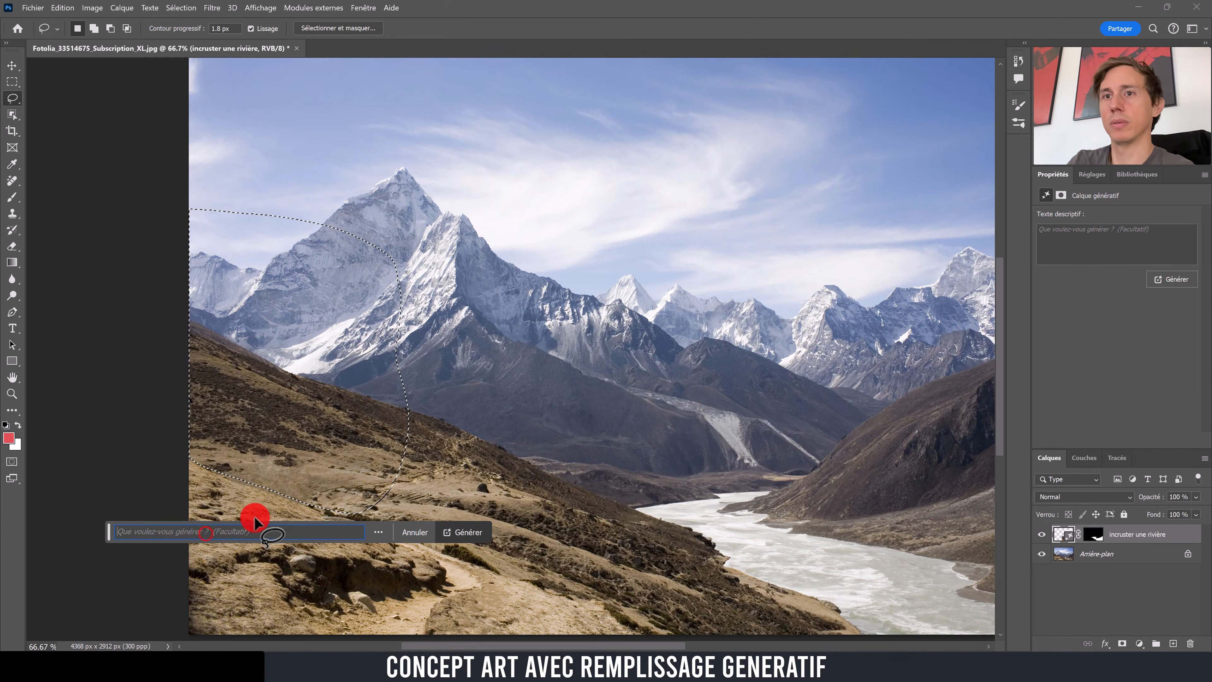
{"action": "type", "text": "incruster un chate"}
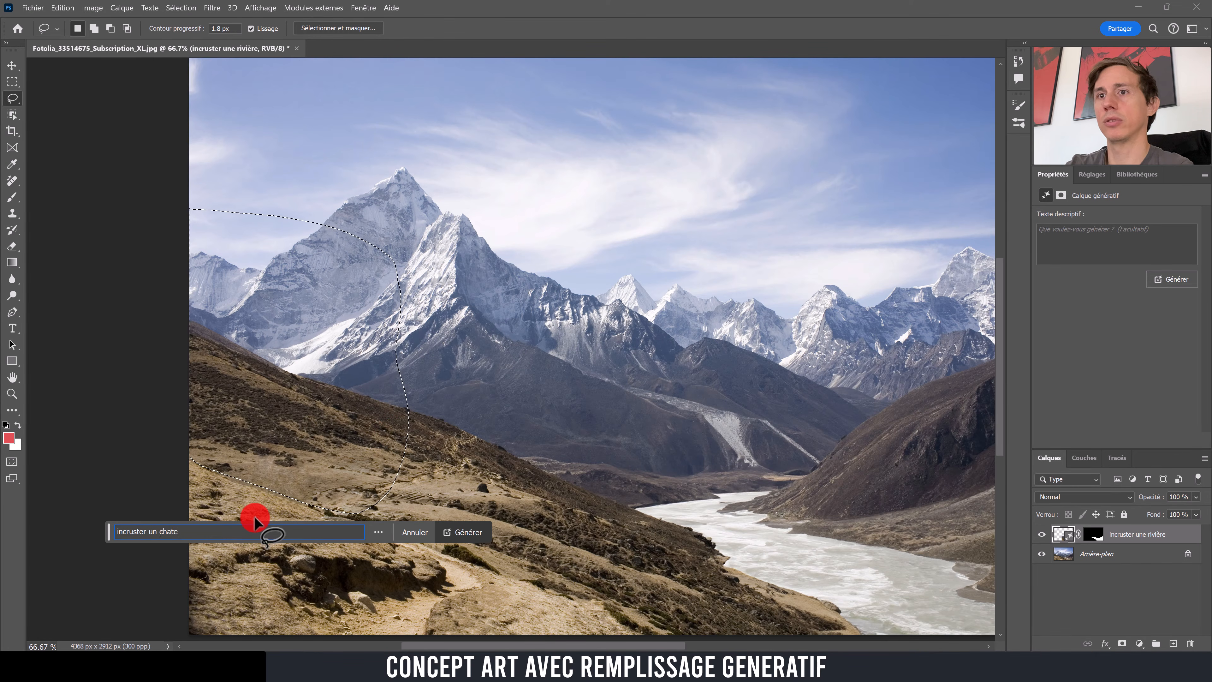
{"action": "type", "text": "au fort"}
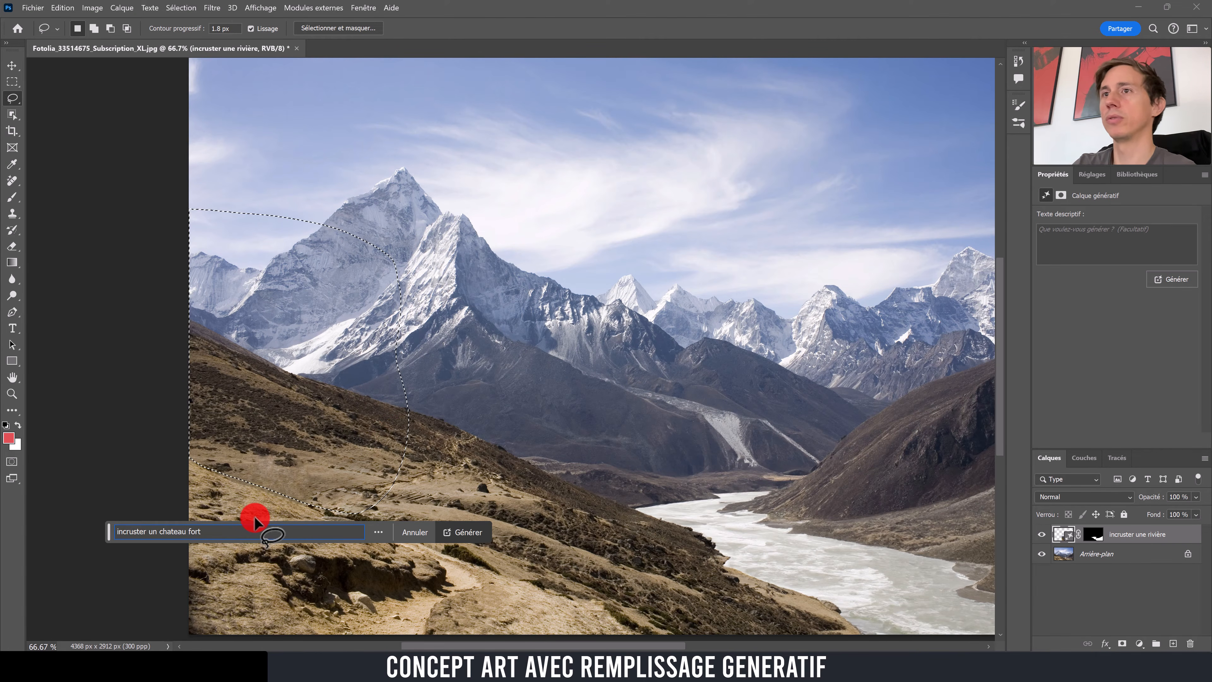
{"action": "left_click", "coordinate": [470, 533]}
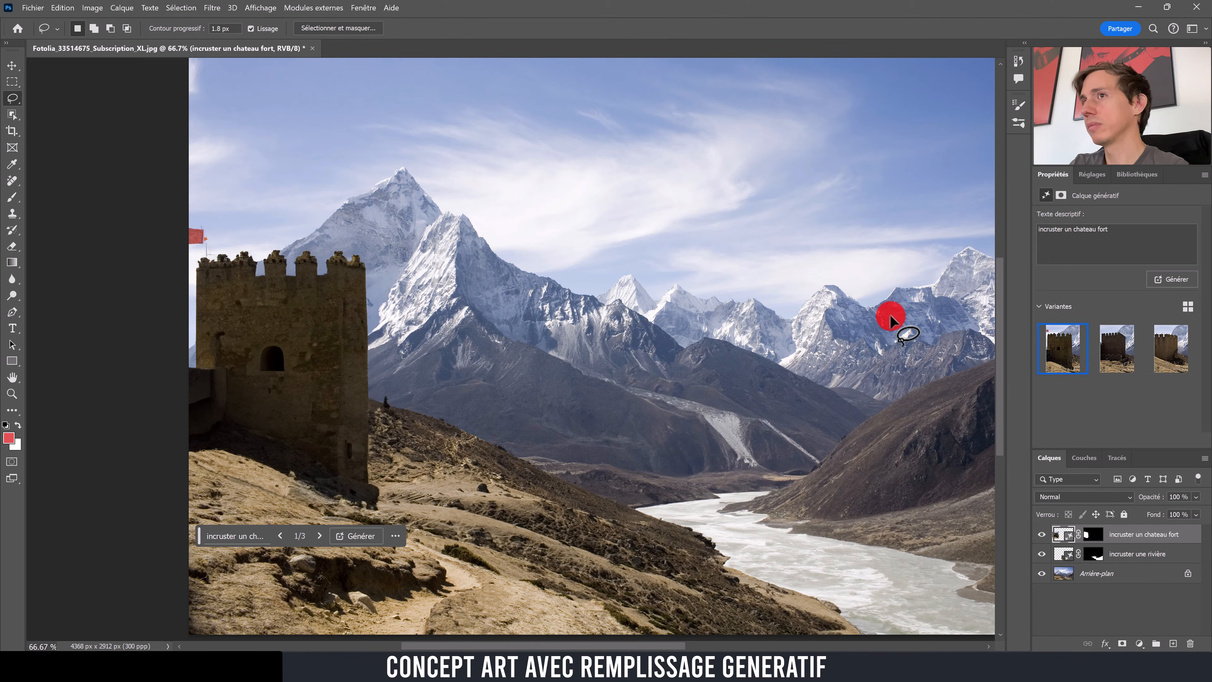
Step: Compare the second and third castle variants and return to the first one
{"action": "left_click", "coordinate": [1110, 348]}
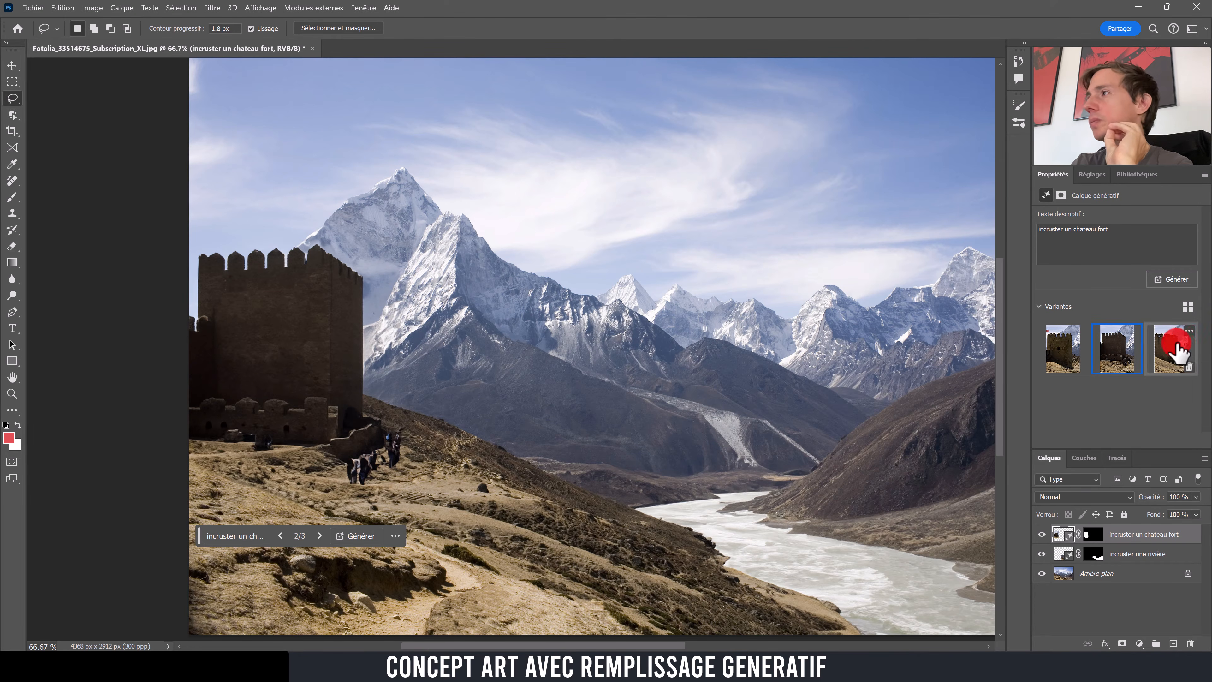
{"action": "left_click", "coordinate": [1169, 351]}
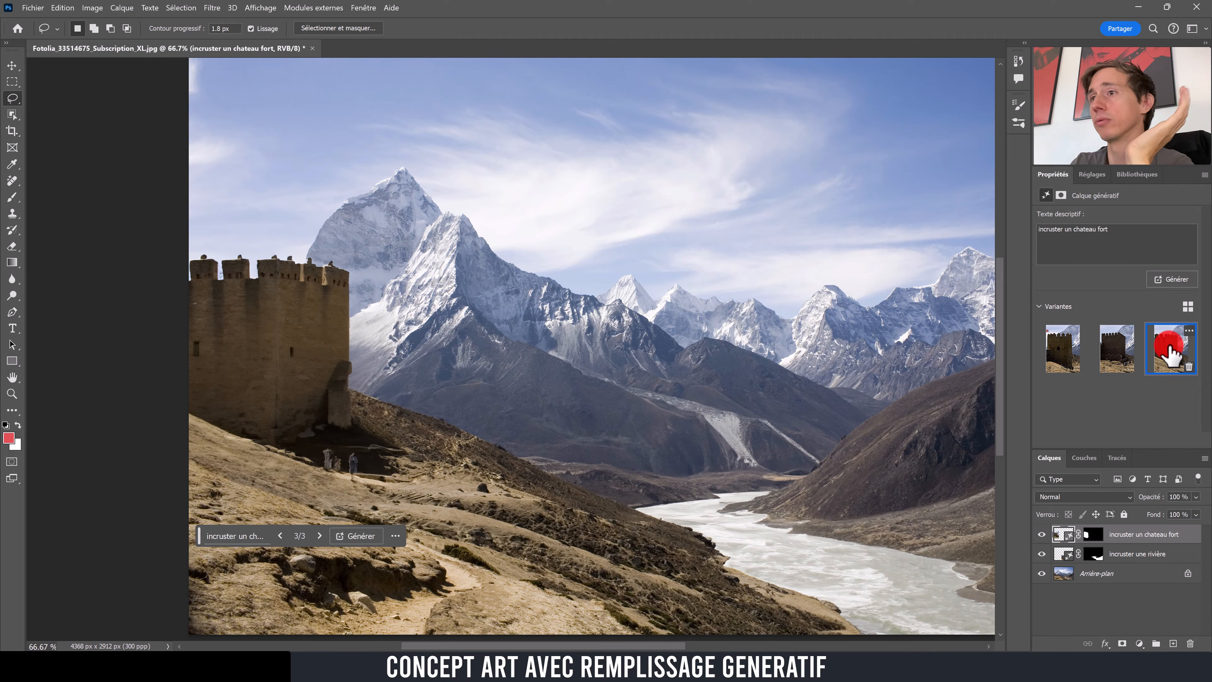
{"action": "left_click", "coordinate": [1060, 354]}
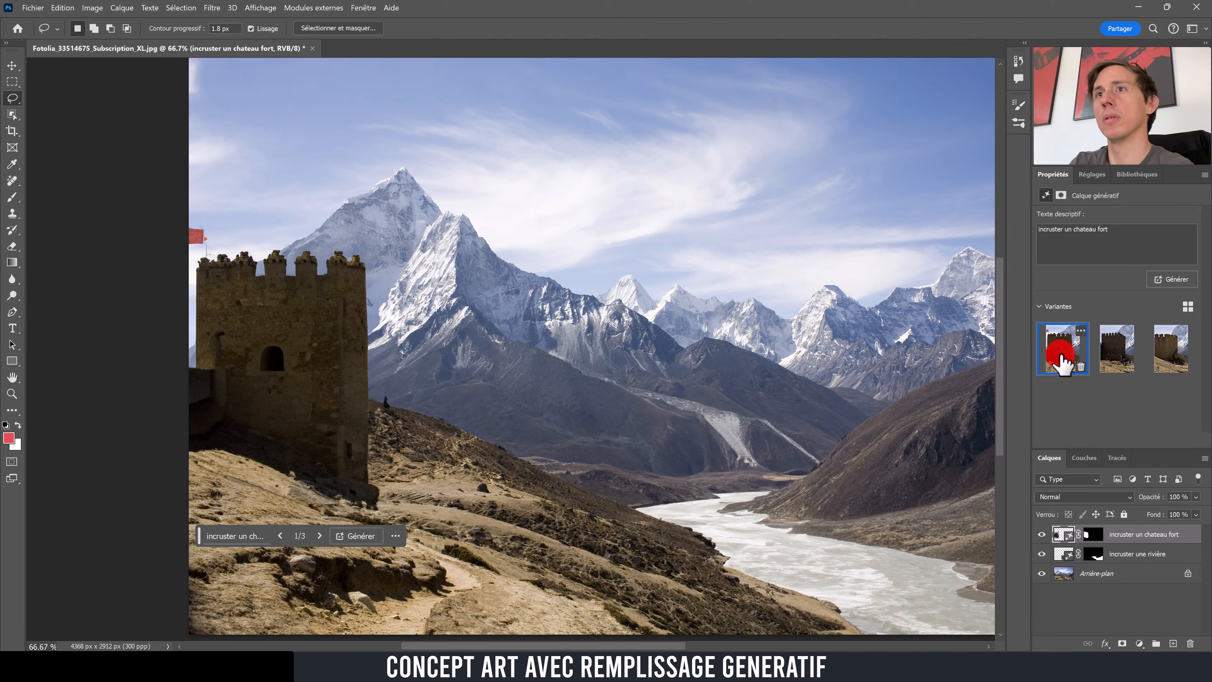
Step: Marquee a strip about 3540 px wide from castle to facing slope and apply Generative Fill "relier le chateau et la montagne avec un pont"
{"action": "key", "text": "z"}
{"action": "mouse_move", "coordinate": [639, 425]}
{"action": "left_mouse_down"}
{"action": "mouse_move", "coordinate": [615, 433]}
{"action": "mouse_move", "coordinate": [624, 439]}
{"action": "left_mouse_up"}
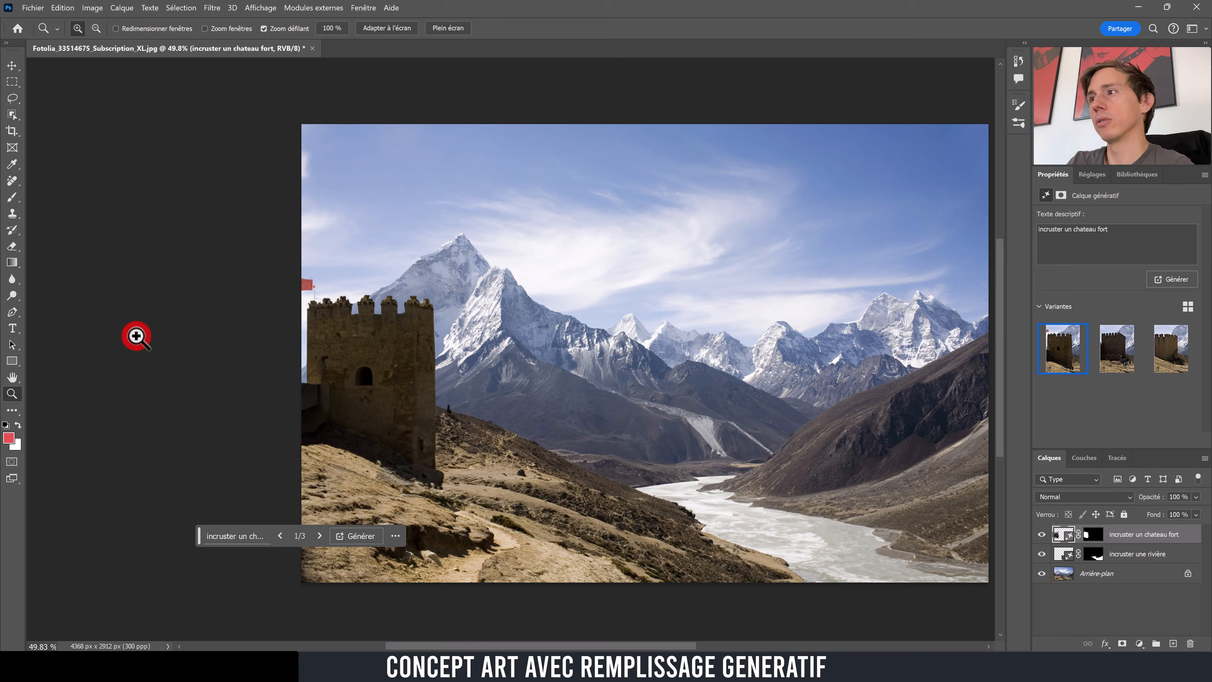
{"action": "left_click", "coordinate": [12, 82]}
{"action": "left_click_drag", "start_coordinate": [429, 400], "coordinate": [429, 399]}
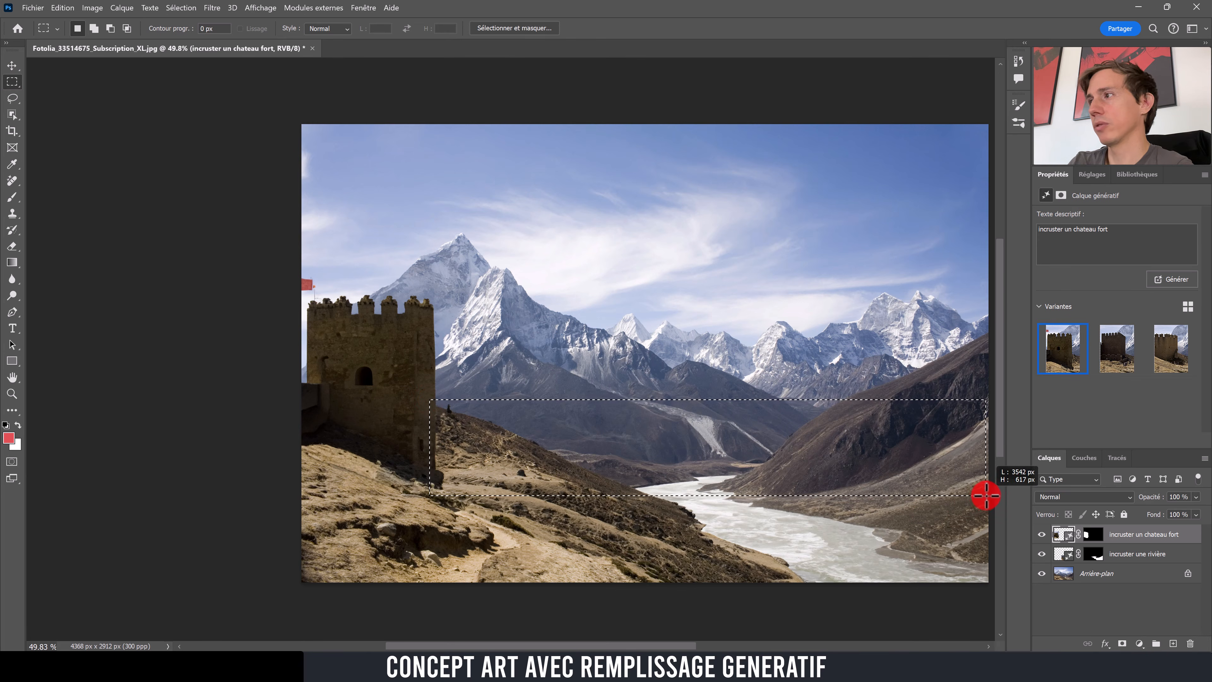
{"action": "left_click_drag", "start_coordinate": [985, 491], "coordinate": [986, 491]}
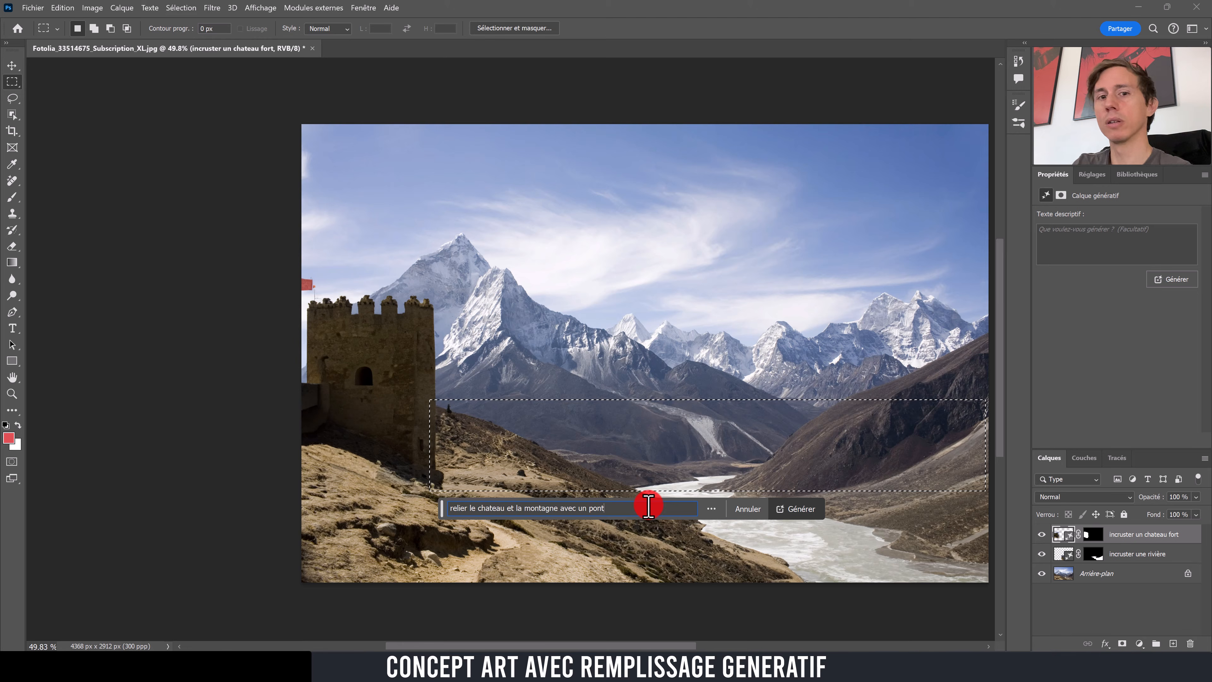
{"action": "left_click", "coordinate": [803, 506]}
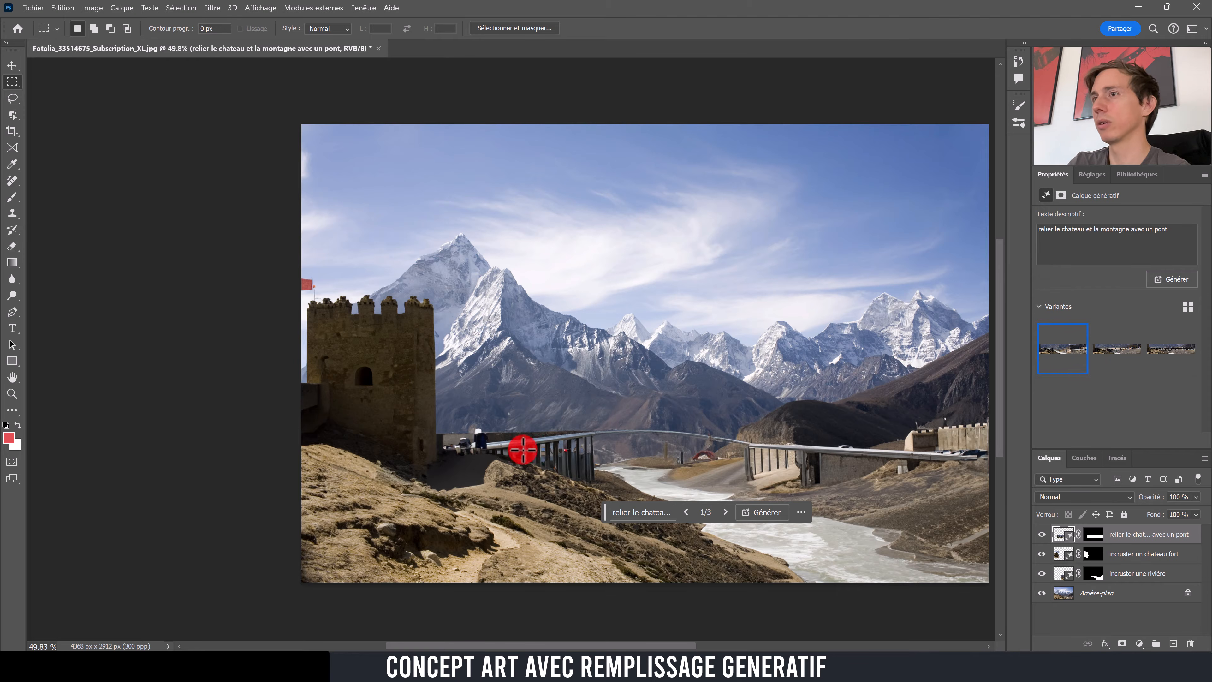
Step: Preview the second and third bridge variants and regenerate the fill with the prompt "relier le chateau et la montagne avec un pont en pierres"
{"action": "left_click", "coordinate": [1115, 357]}
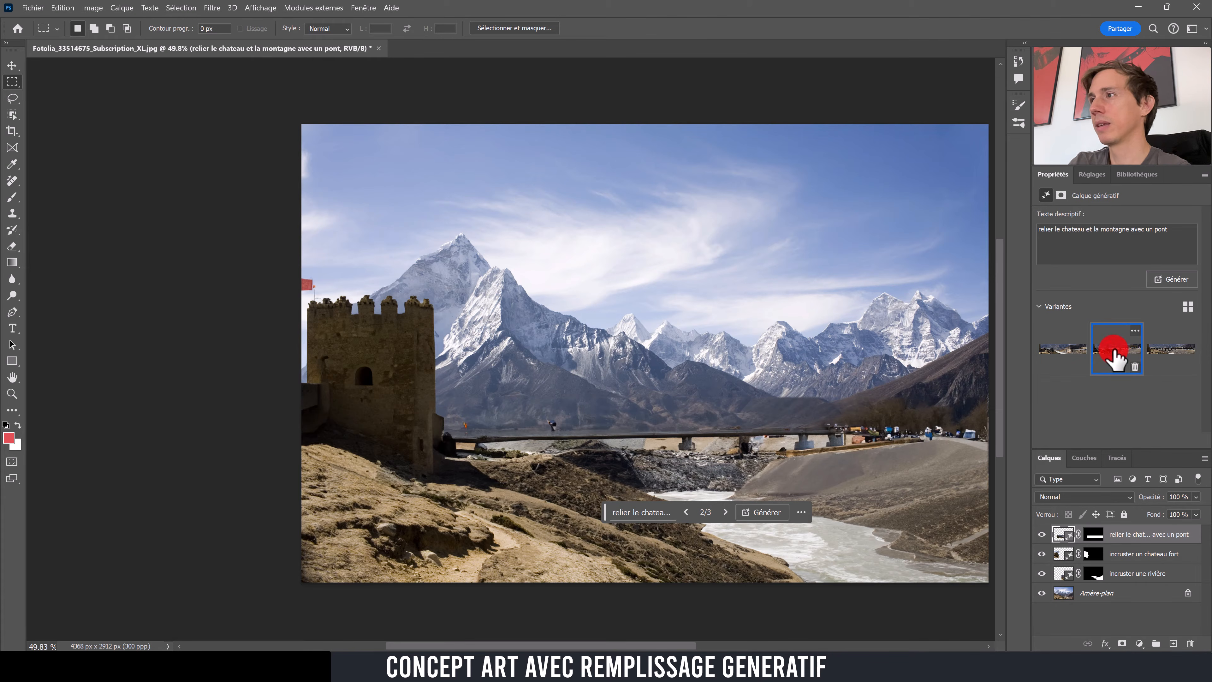
{"action": "left_click", "coordinate": [1170, 348]}
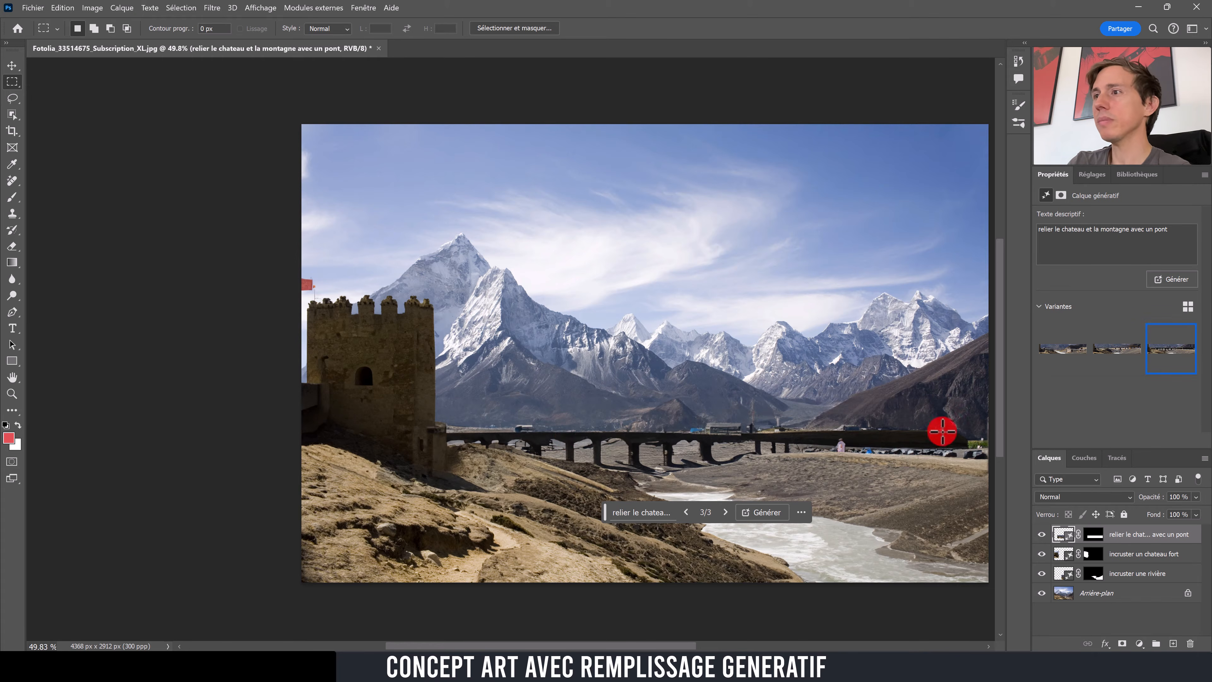
{"action": "left_click", "coordinate": [664, 514]}
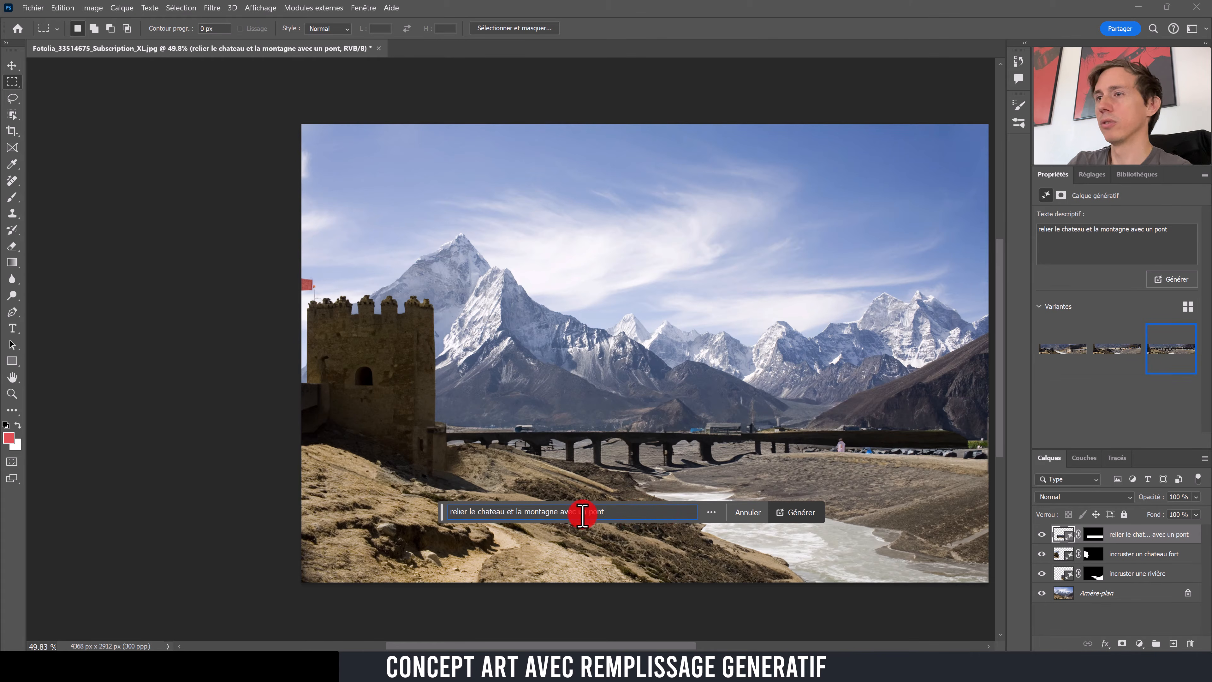
{"action": "left_click", "coordinate": [607, 512]}
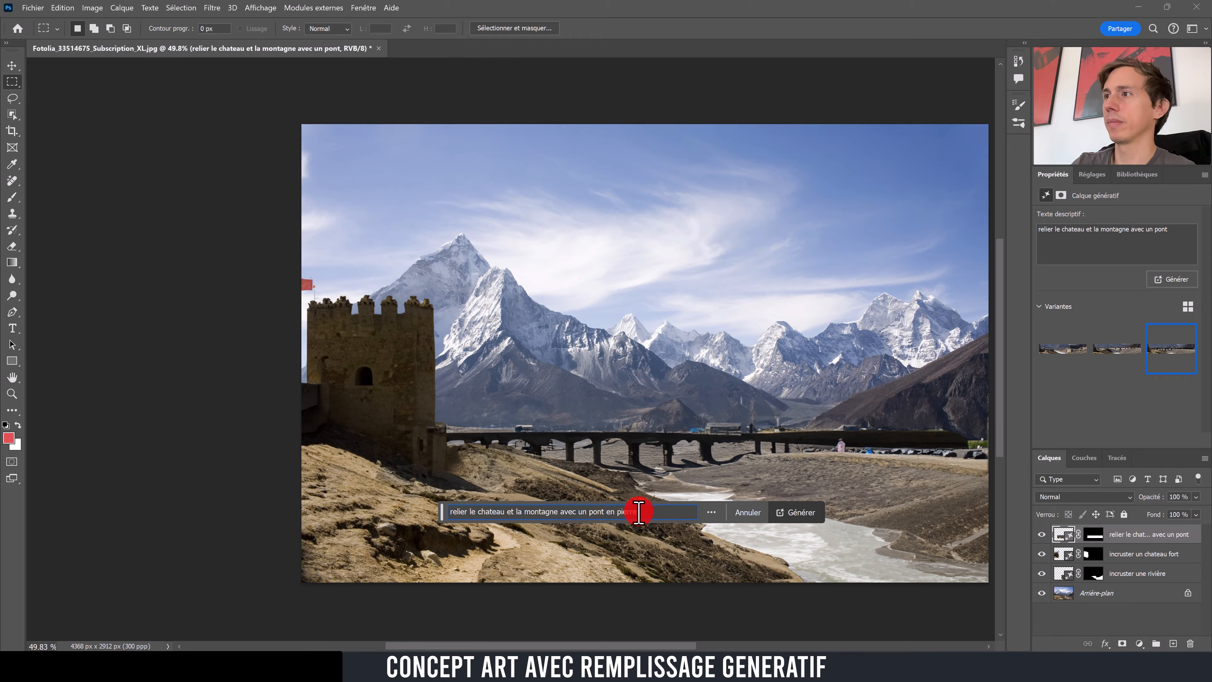
{"action": "type", "text": "en pierres"}
{"action": "left_click", "coordinate": [797, 513]}
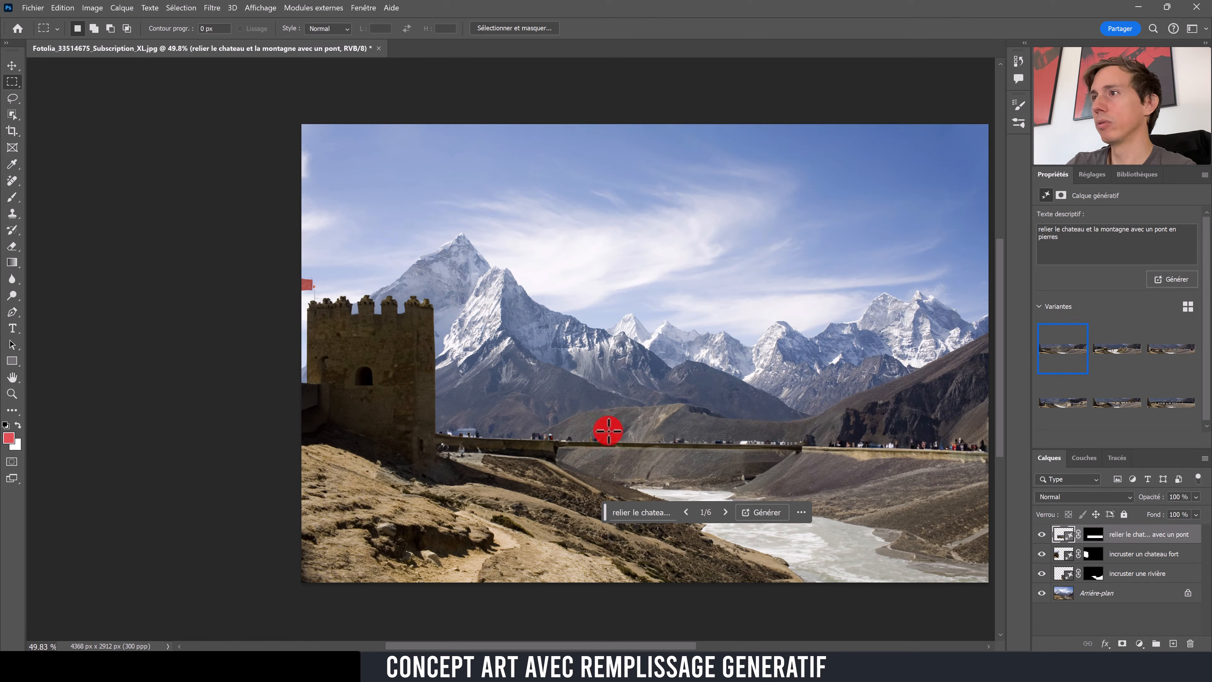
Step: Compare the new stone bridge variants with the earlier bridge variants and return to the first one
{"action": "left_click", "coordinate": [1111, 353]}
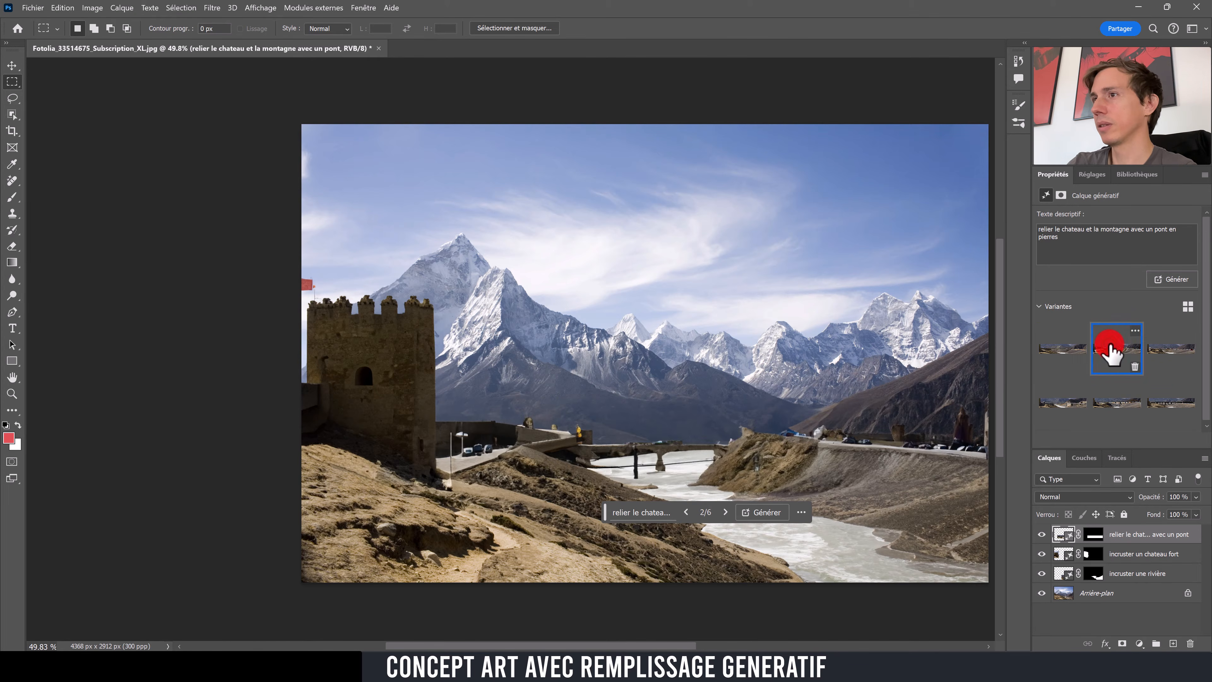
{"action": "left_click", "coordinate": [1174, 348]}
{"action": "left_click", "coordinate": [1164, 400]}
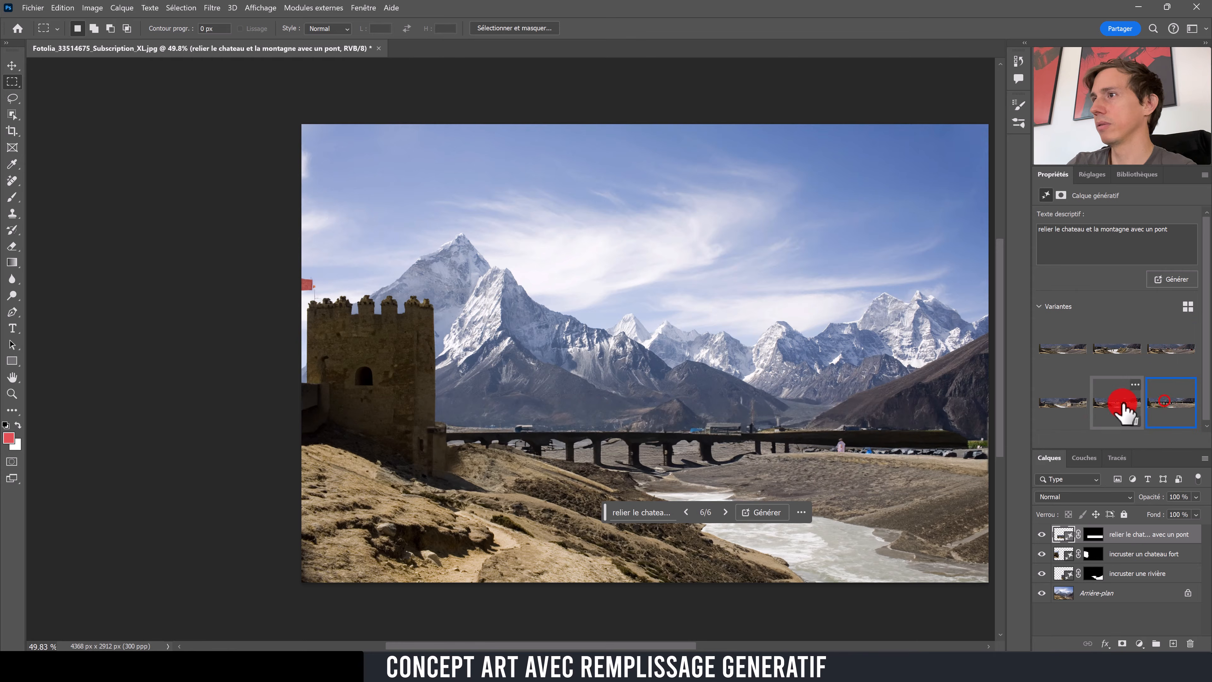
{"action": "left_click", "coordinate": [1100, 409]}
{"action": "left_click", "coordinate": [1045, 413]}
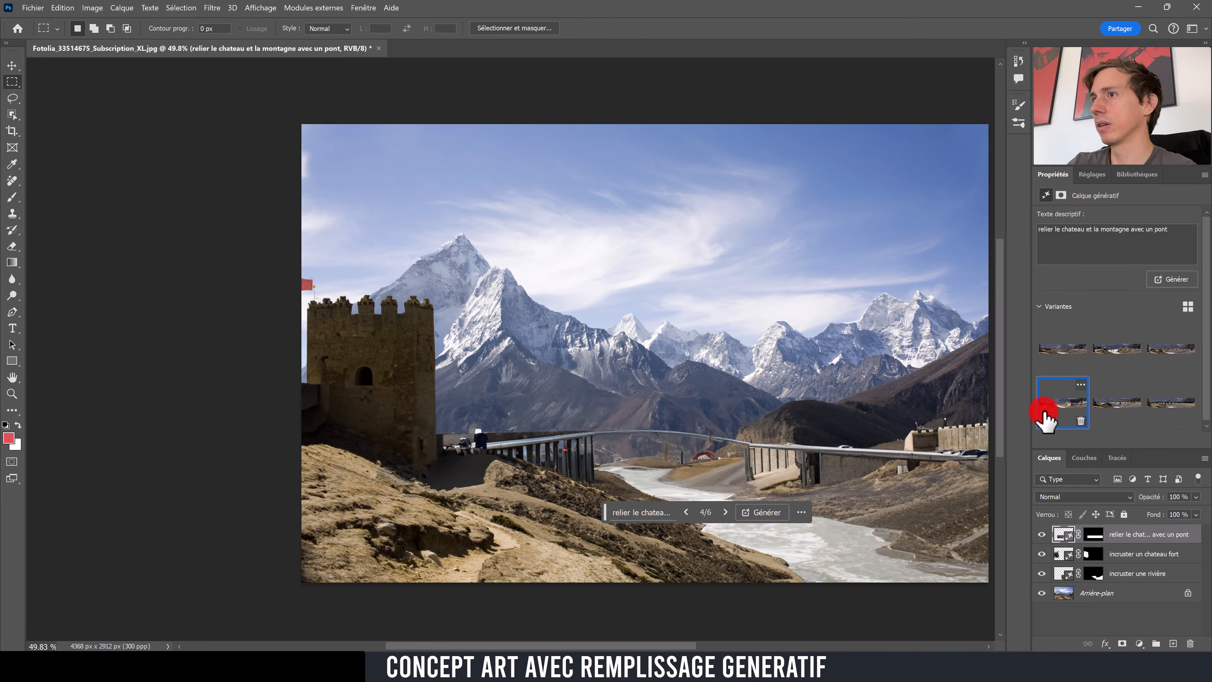
{"action": "left_click", "coordinate": [1056, 352]}
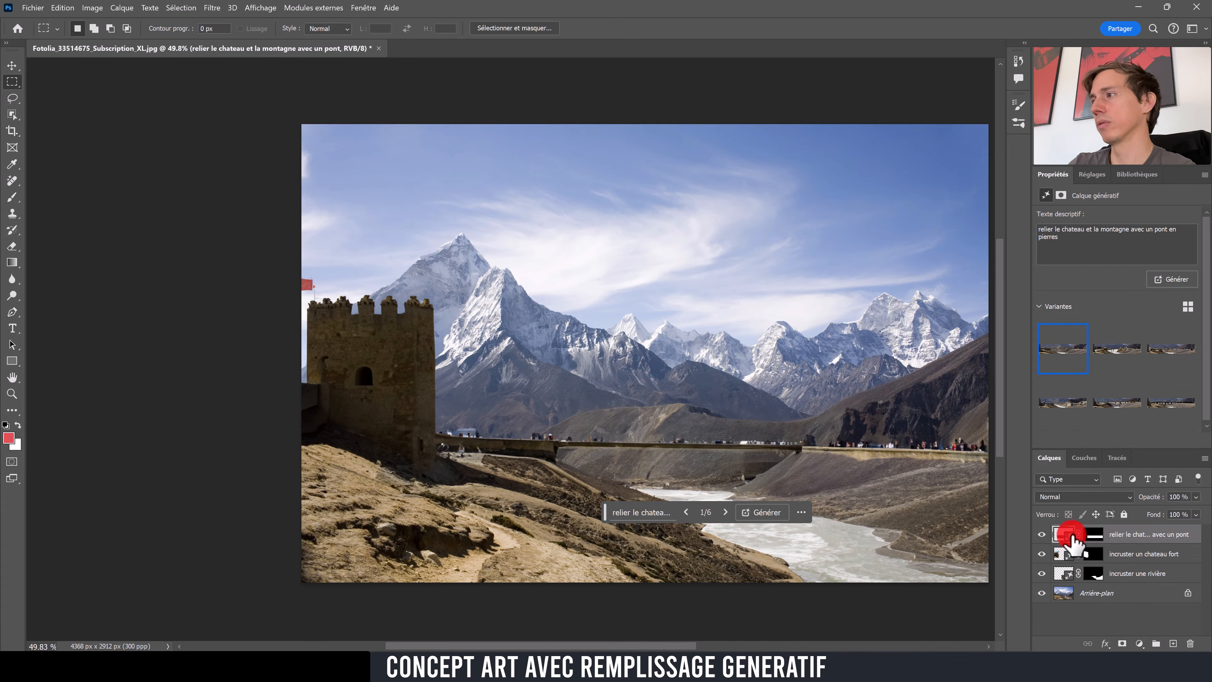
Step: Hide the bridge layer, marquee a lower strip across the valley, and generatively fill it with "relier le chateau avec une route au-dessus de la rivière"
{"action": "left_click", "coordinate": [1044, 534]}
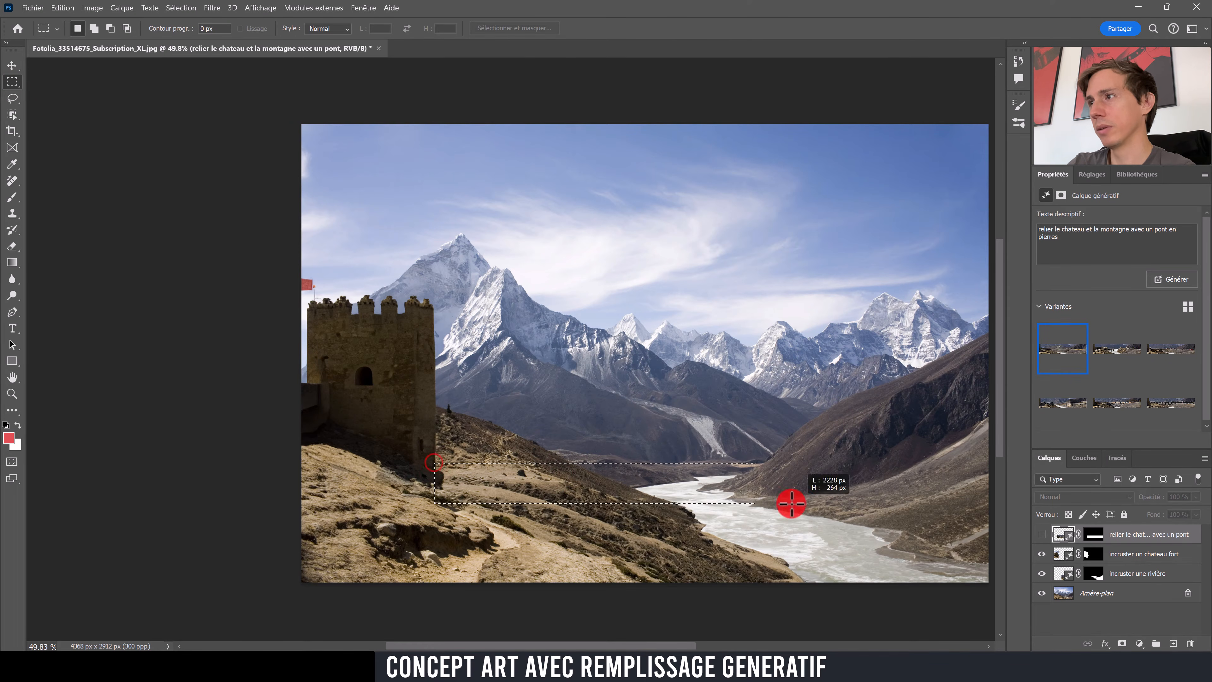
{"action": "left_click_drag", "start_coordinate": [964, 503], "coordinate": [992, 504]}
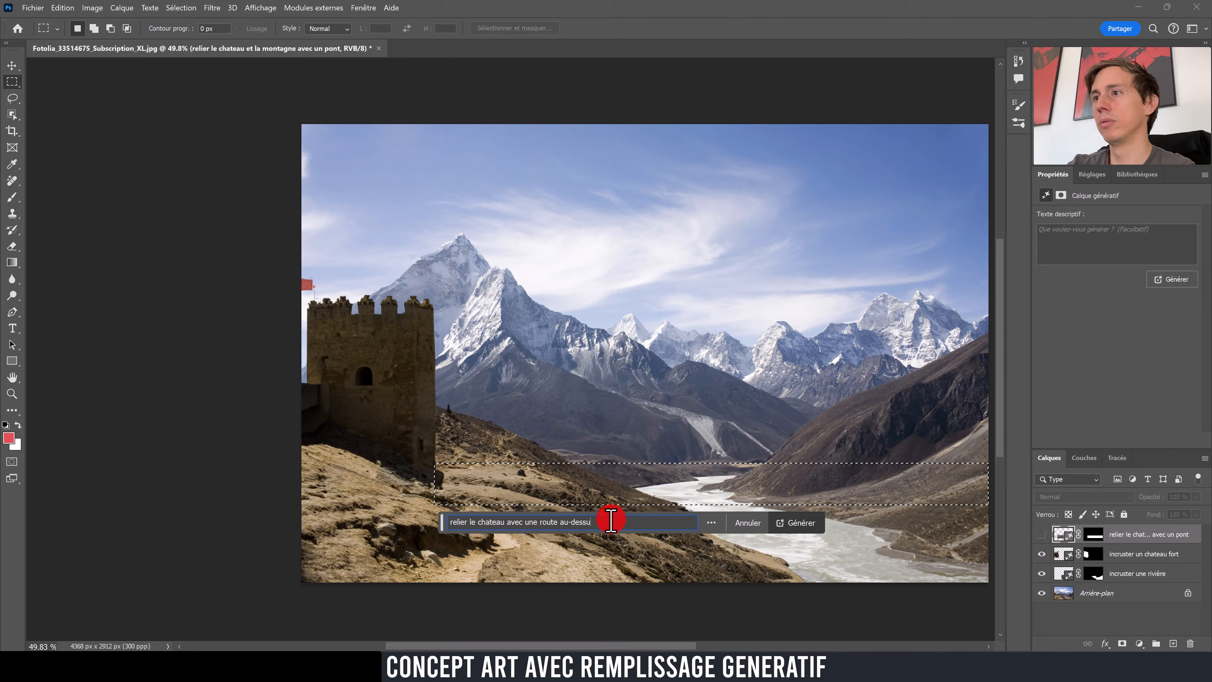
{"action": "type", "text": "re"}
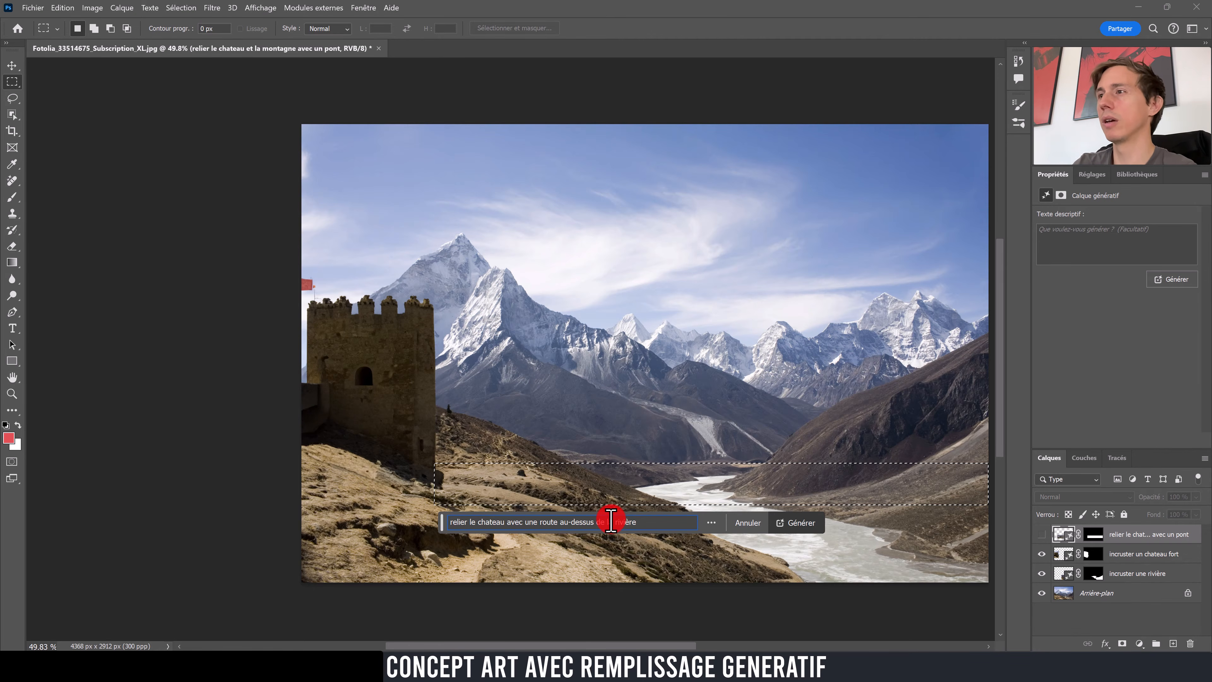
{"action": "left_click", "coordinate": [802, 523]}
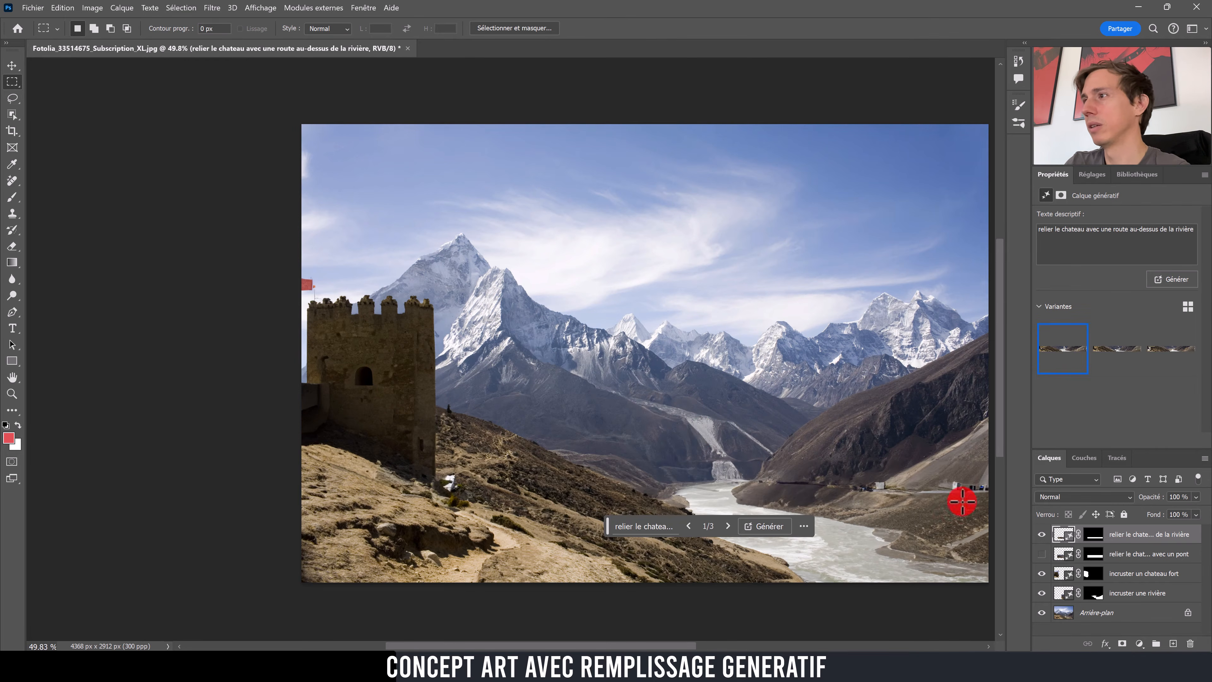
Step: Compare the second and third road variants with the contextual bar moved off the river, and return to the first variant
{"action": "left_click", "coordinate": [1115, 353]}
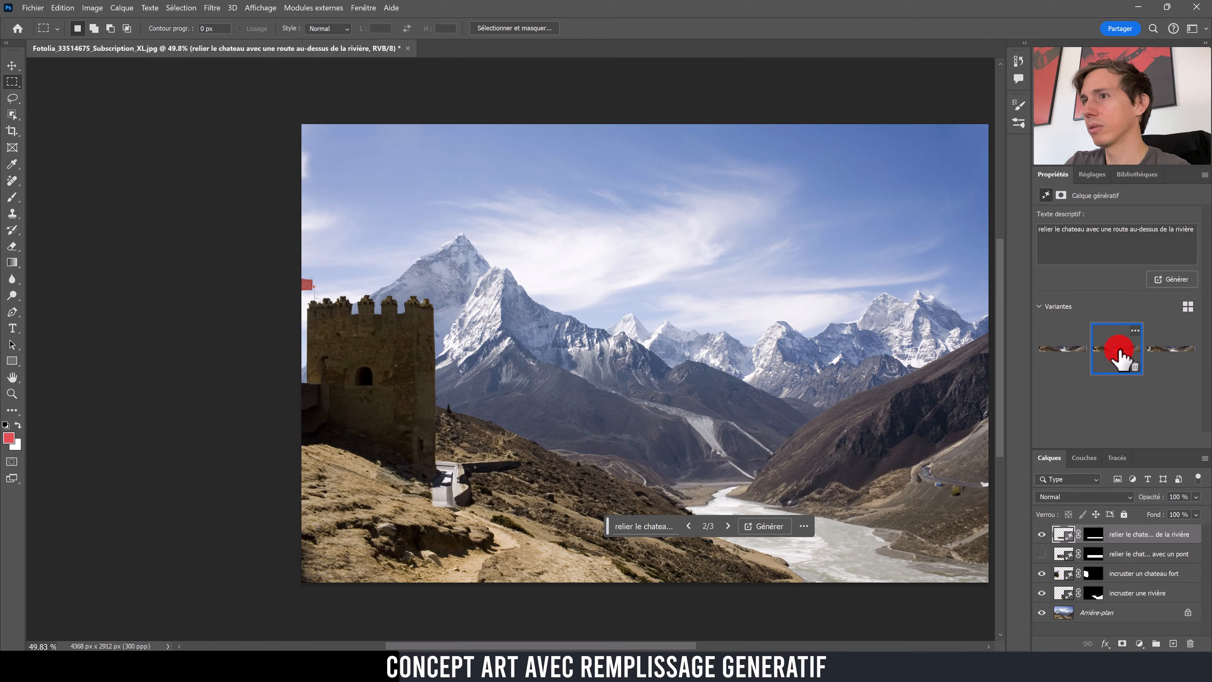
{"action": "left_click", "coordinate": [1172, 349]}
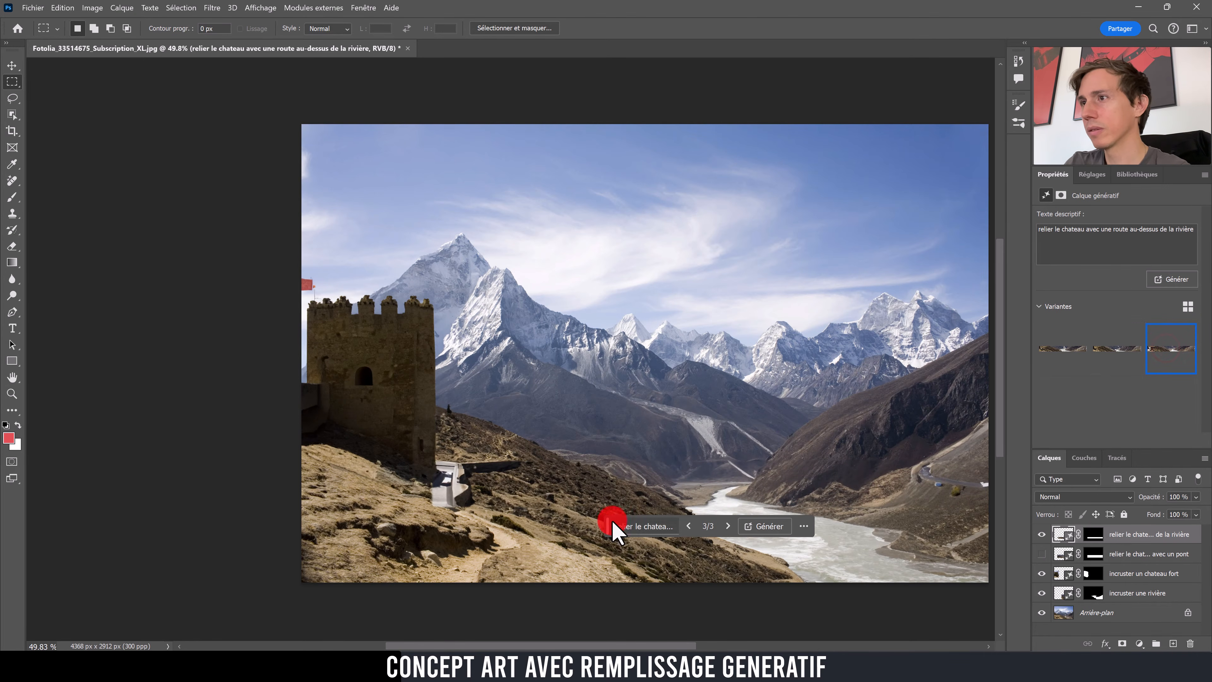
{"action": "left_click_drag", "start_coordinate": [613, 528], "coordinate": [579, 585]}
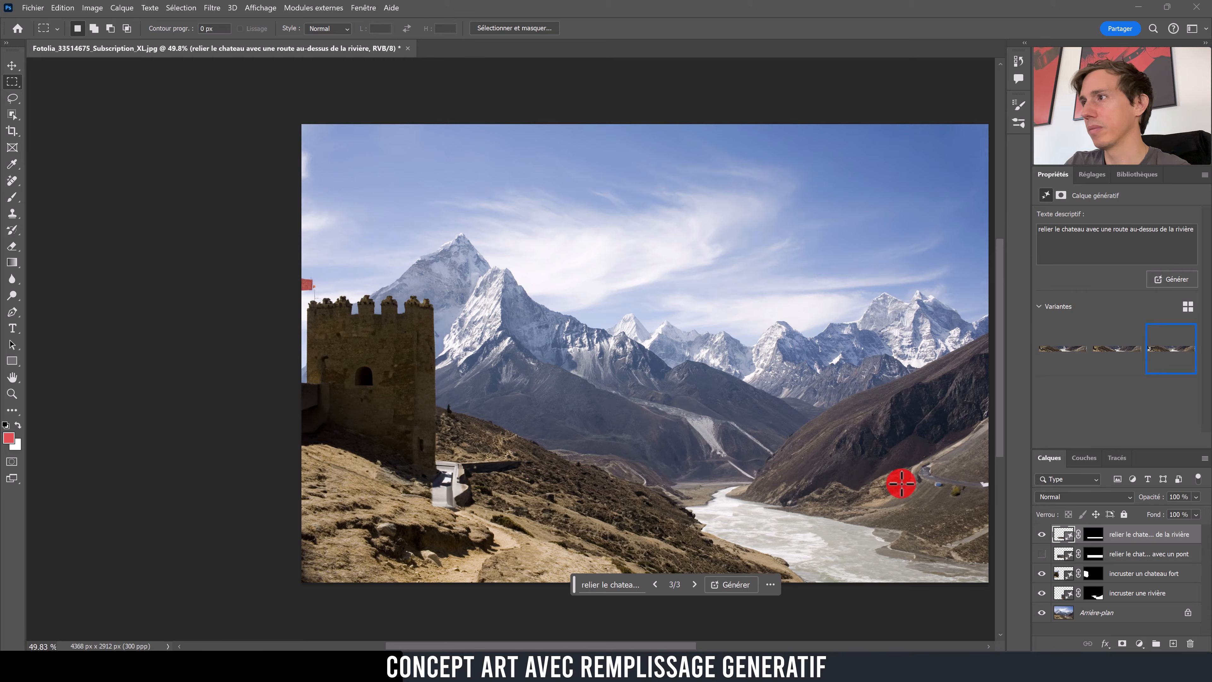
{"action": "left_click", "coordinate": [1063, 349]}
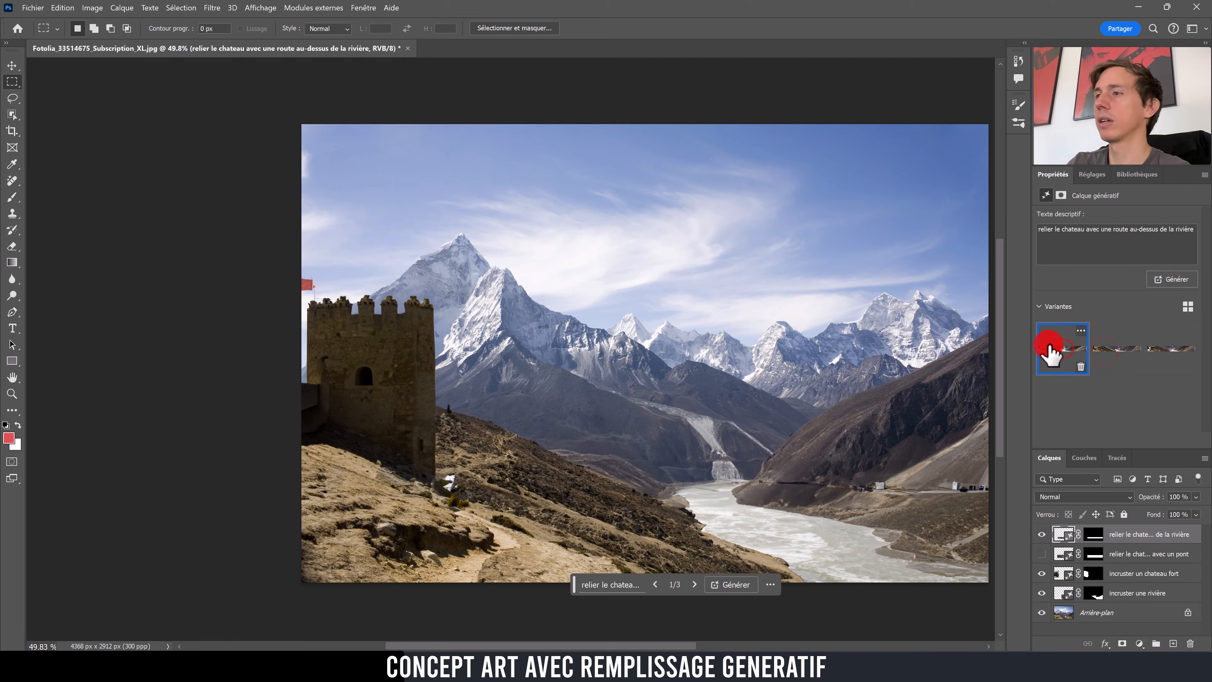
Step: Hide the generated road layer and marquee a wide strip across the valley from the castle's base to the photo's far edge
{"action": "left_click", "coordinate": [1042, 534]}
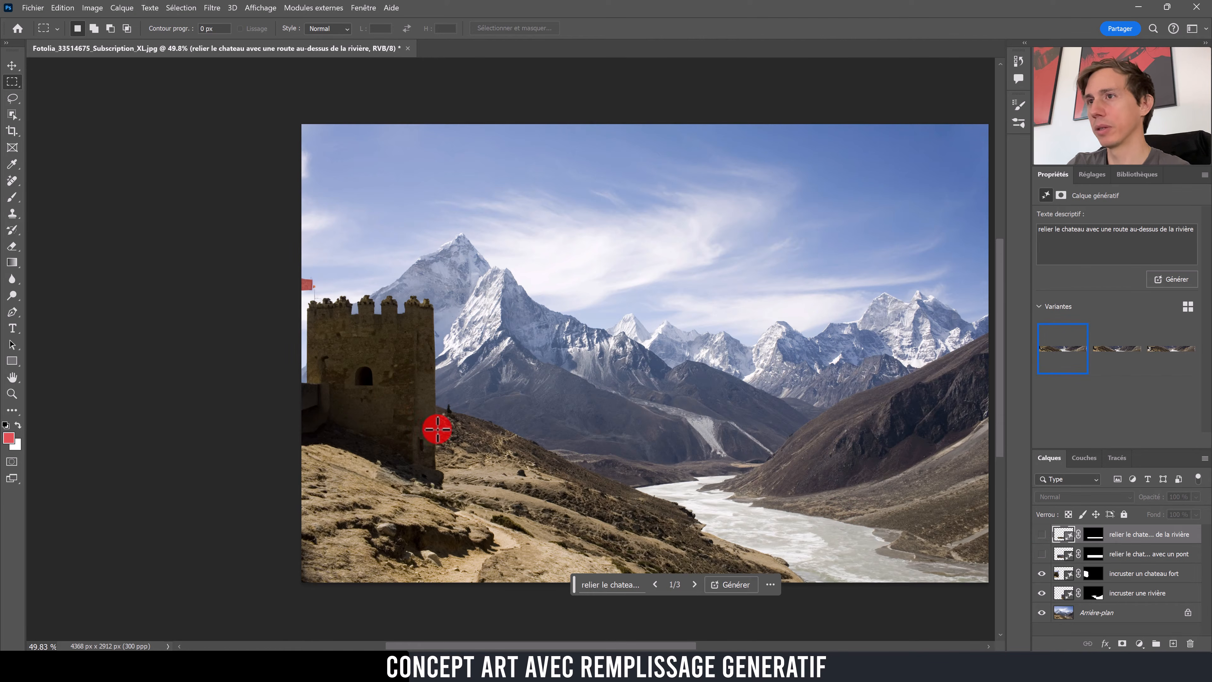
{"action": "left_click_drag", "start_coordinate": [435, 430], "coordinate": [989, 523]}
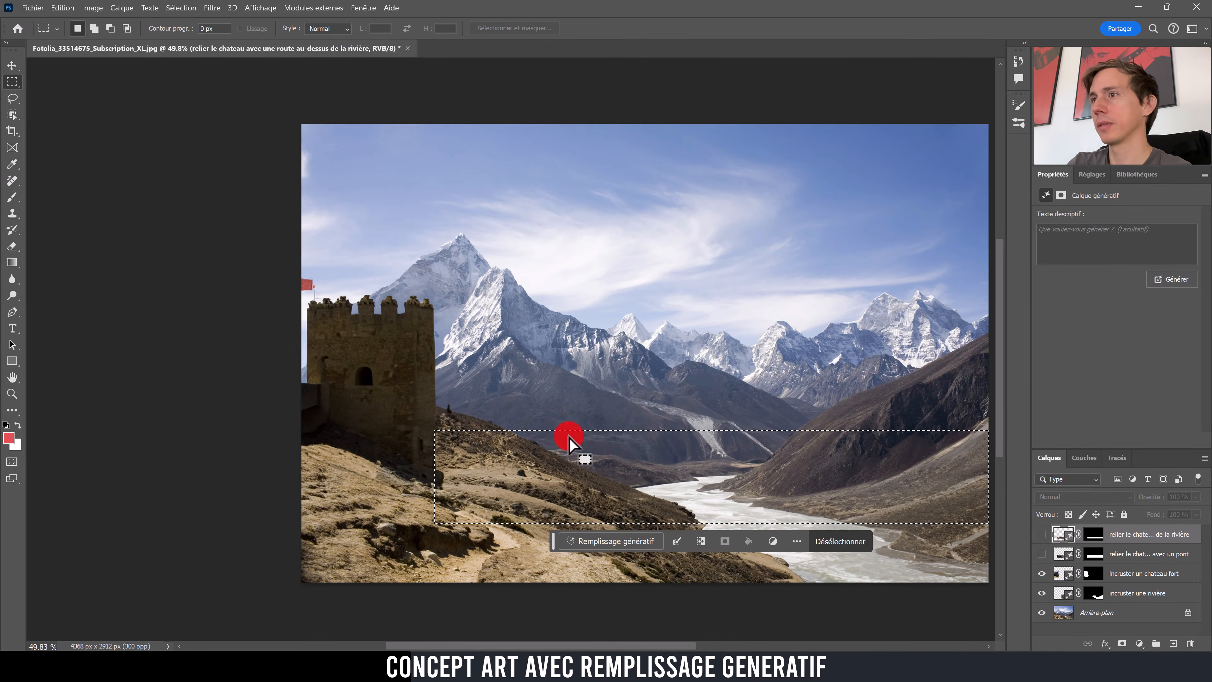
{"action": "left_click", "coordinate": [580, 476]}
{"action": "left_click_drag", "start_coordinate": [433, 427], "coordinate": [1012, 534]}
Step: Generatively fill the selected strip with the prompt "pont en pierre"
{"action": "left_click", "coordinate": [523, 549]}
{"action": "type", "text": "p"}
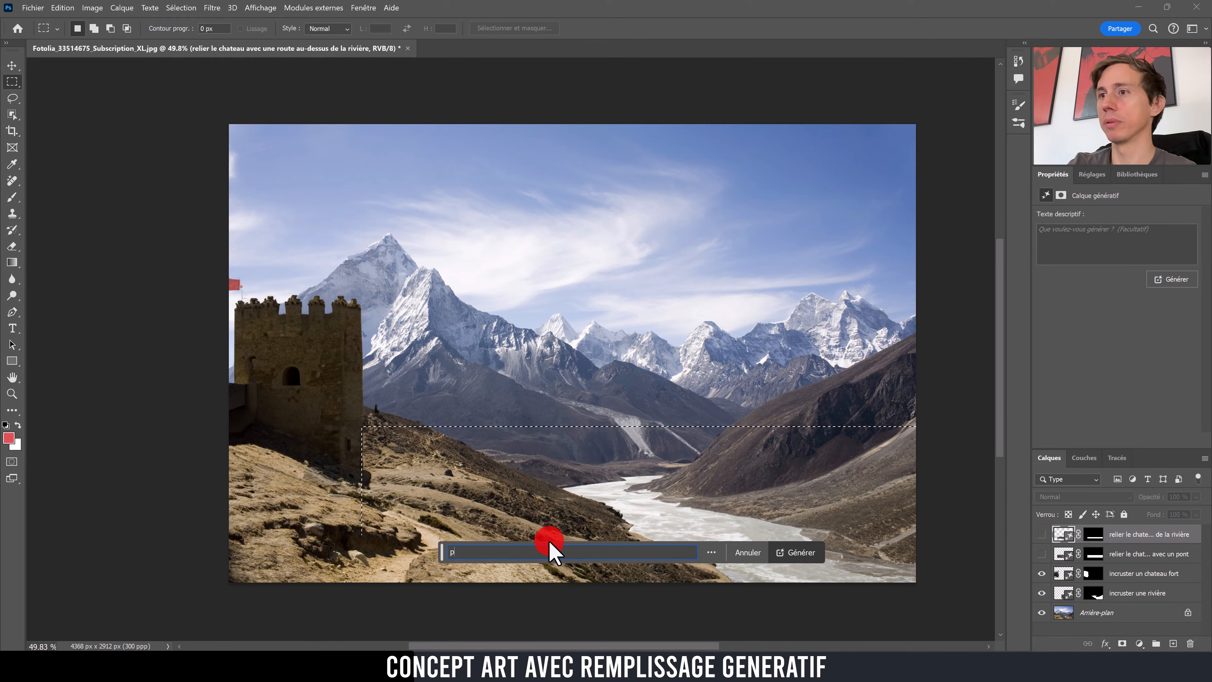
{"action": "type", "text": "ôn"}
{"action": "key", "text": "BackSpace"}
{"action": "key", "text": "BackSpace"}
{"action": "type", "text": "on"}
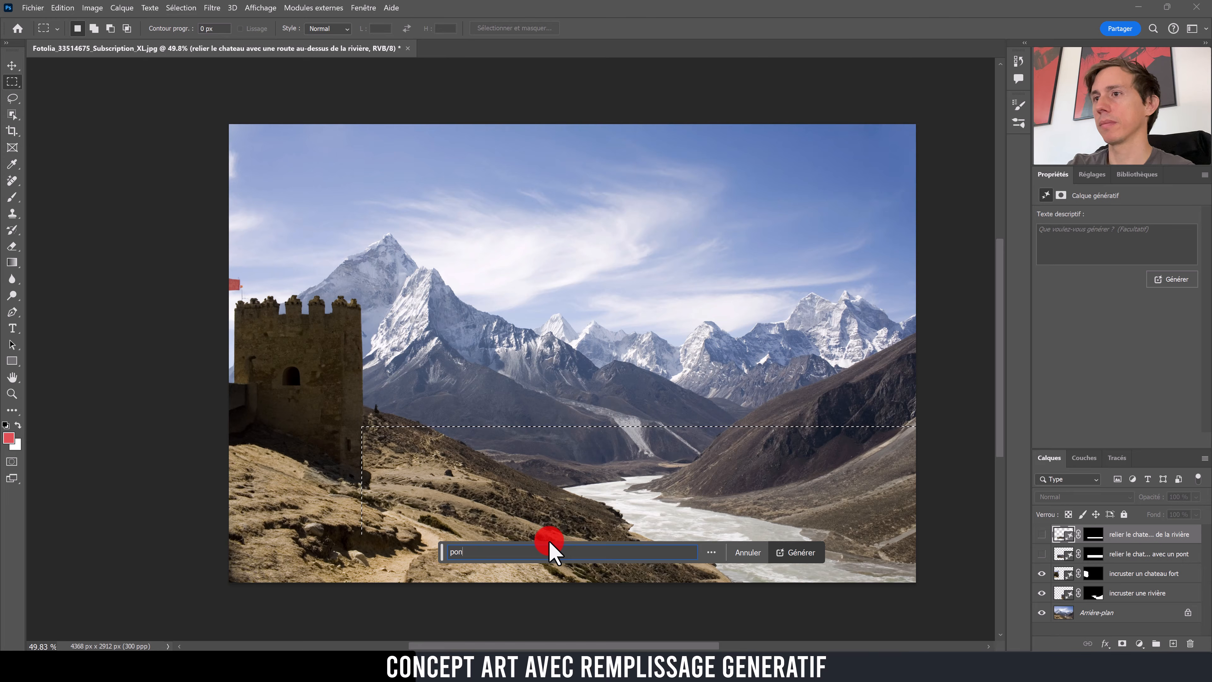
{"action": "type", "text": "t en pire"}
{"action": "type", "text": "erre"}
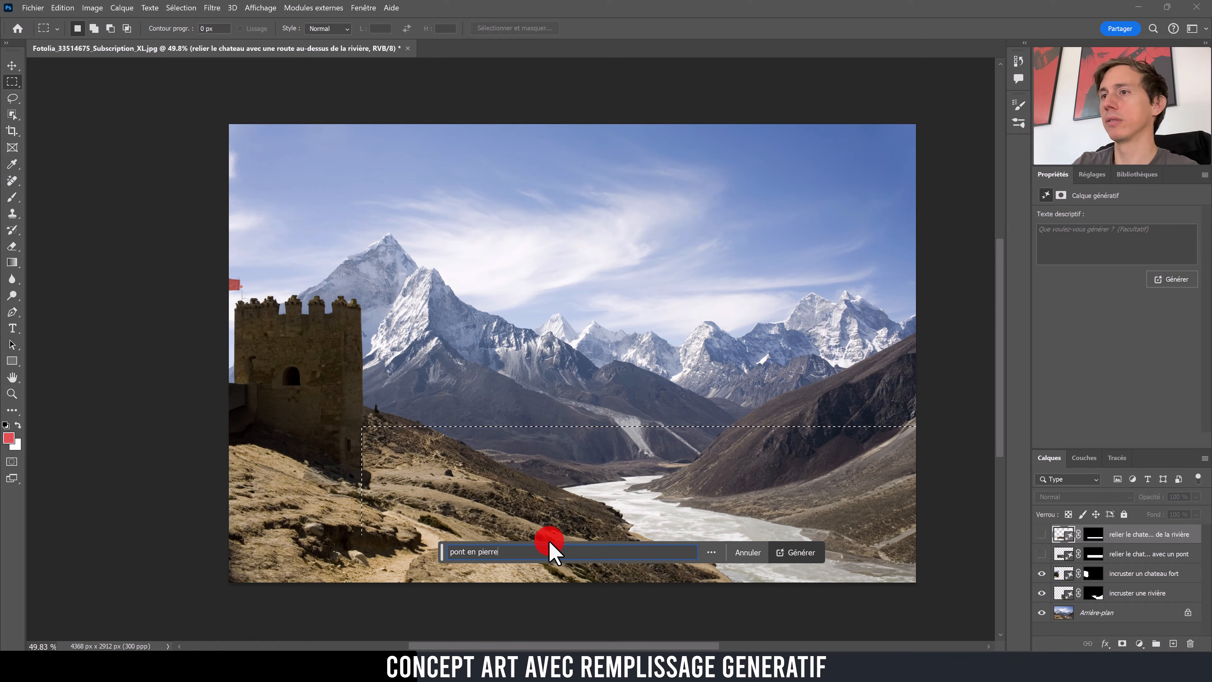
{"action": "left_click", "coordinate": [797, 553]}
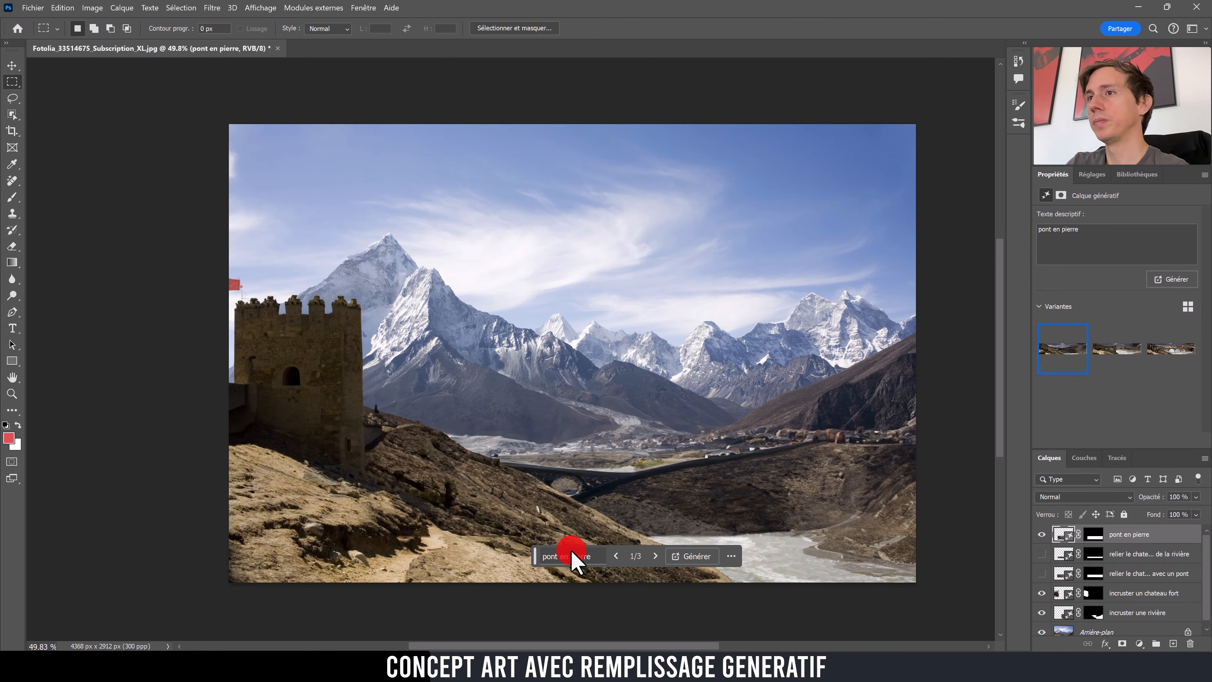
Step: Preview the second stone bridge variant, choose the third one, and compare the image with and without the bridge layer
{"action": "left_click", "coordinate": [1110, 345]}
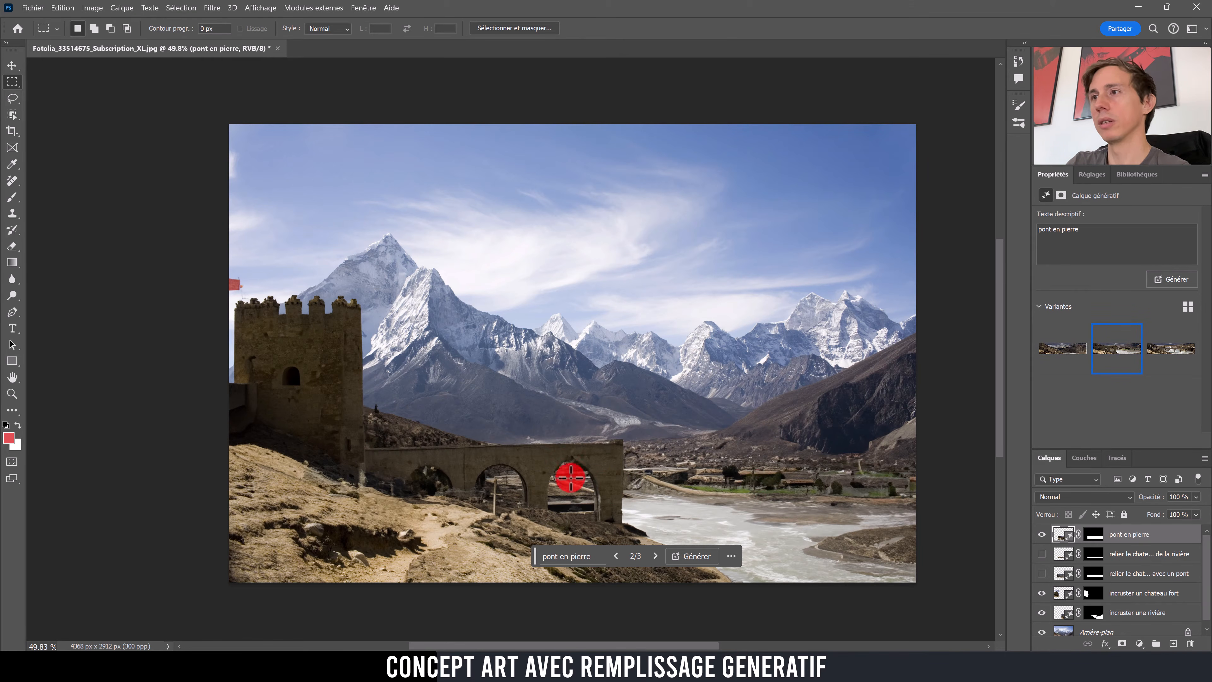
{"action": "left_click", "coordinate": [1149, 349]}
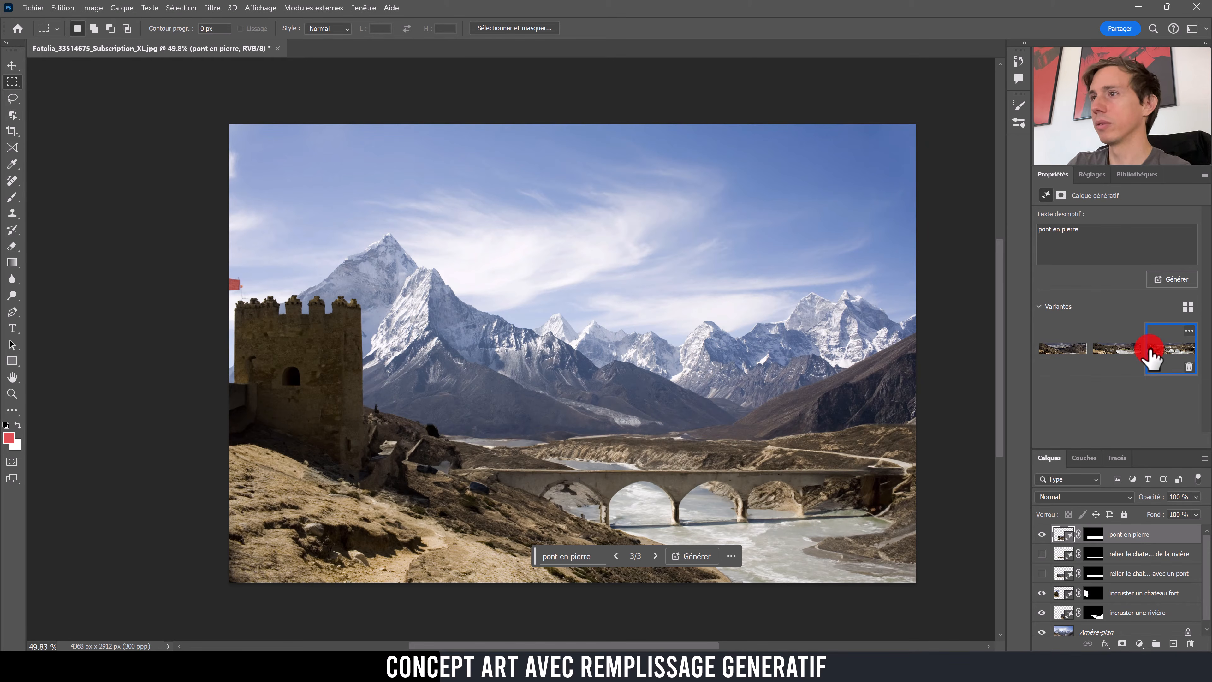
{"action": "left_click", "coordinate": [1041, 534]}
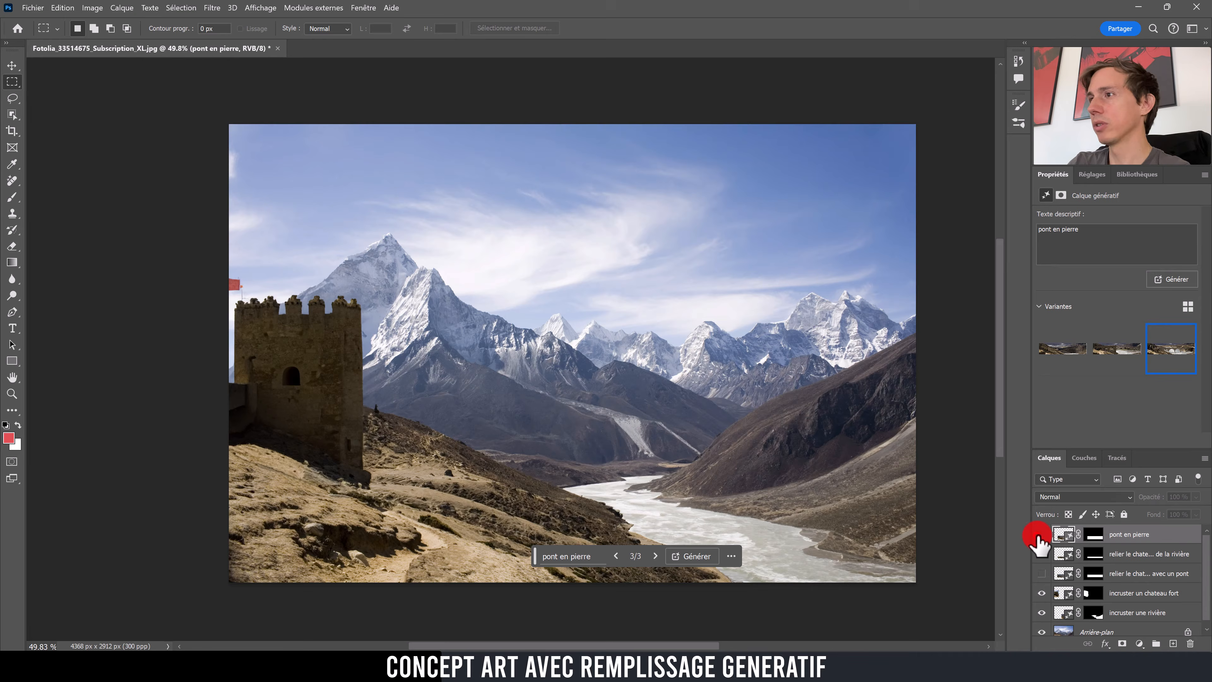
{"action": "left_click", "coordinate": [1040, 535]}
{"action": "left_click", "coordinate": [1041, 535]}
{"action": "left_click", "coordinate": [1040, 534]}
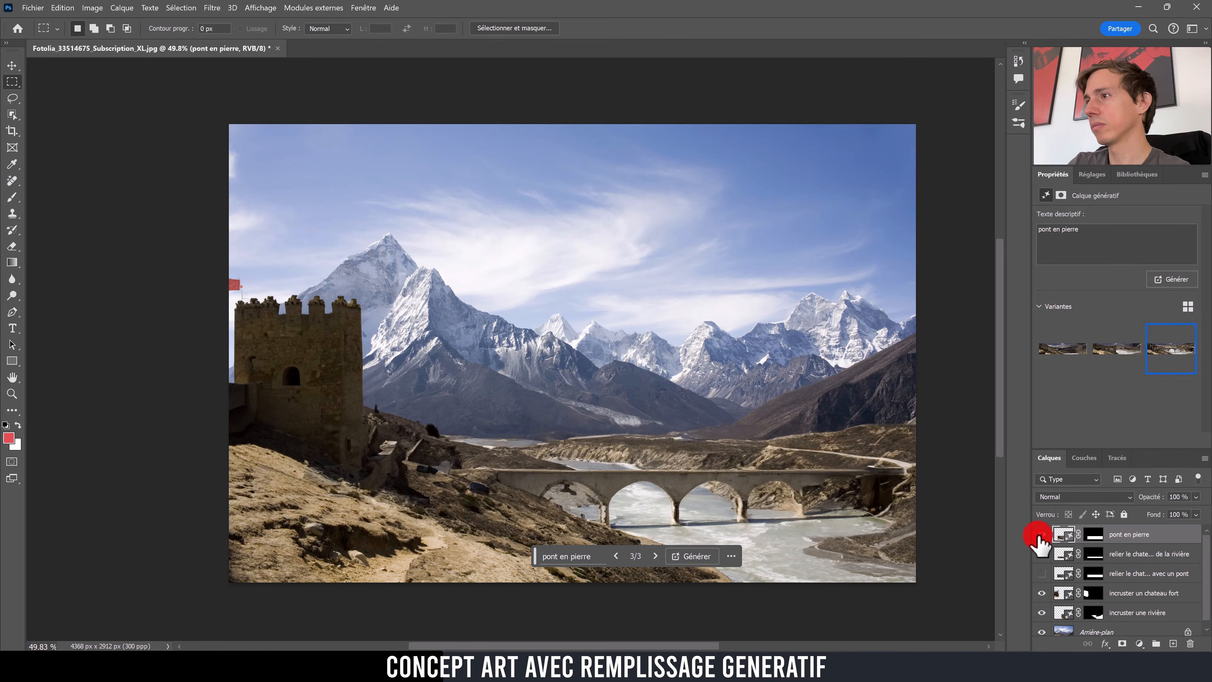
Step: Toggle the visibility of the "pont en pierre" layer repeatedly to compare the scene with and without the generated bridge
{"action": "left_click", "coordinate": [1041, 534]}
{"action": "left_click", "coordinate": [1040, 535]}
{"action": "left_click", "coordinate": [1041, 535]}
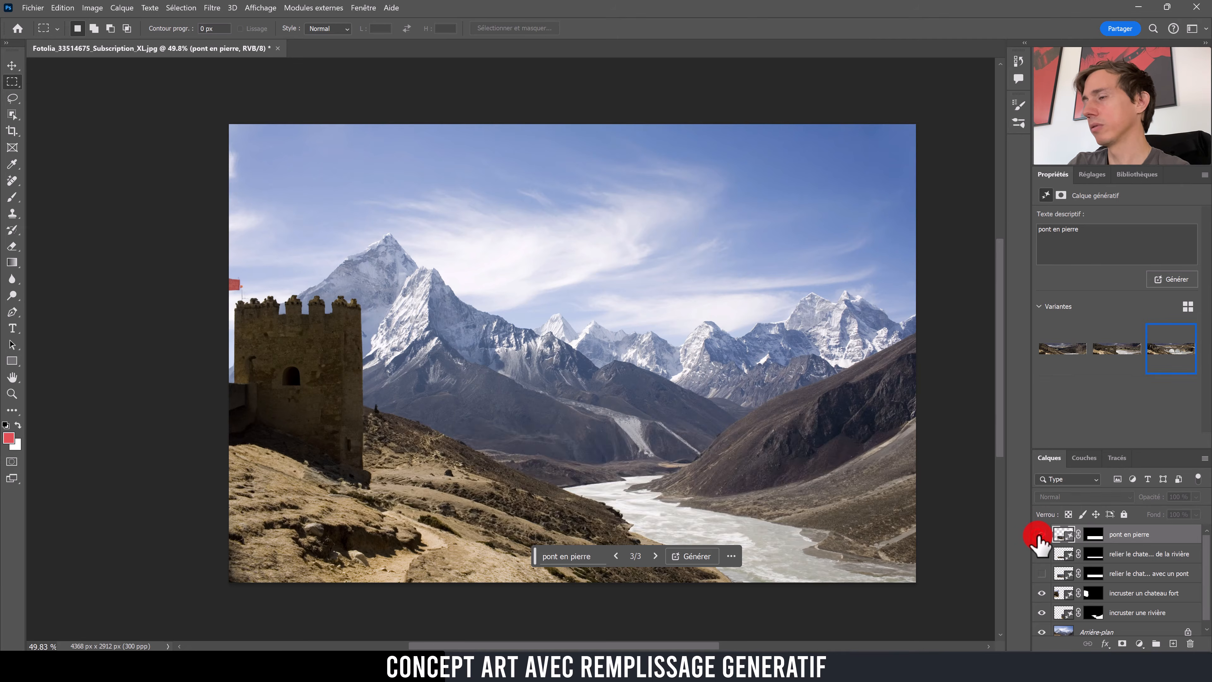
{"action": "left_click", "coordinate": [1041, 535]}
{"action": "left_click", "coordinate": [1041, 535]}
{"action": "left_click", "coordinate": [1041, 535]}
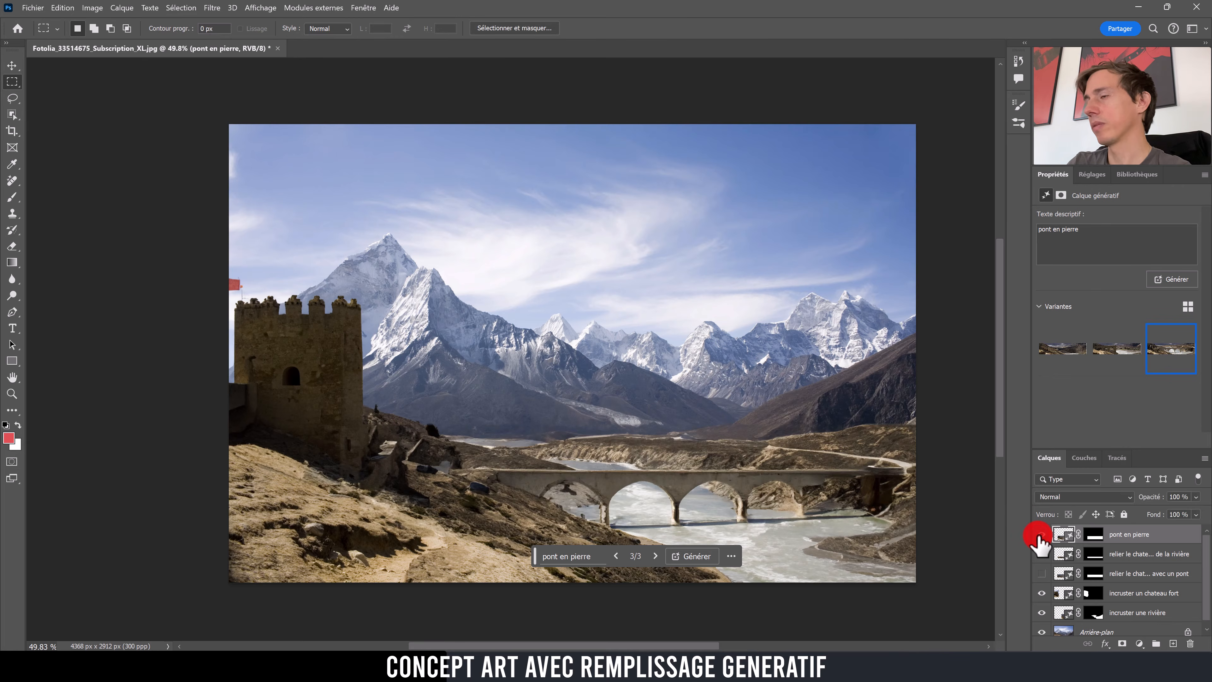
{"action": "left_click", "coordinate": [1041, 535]}
{"action": "left_click", "coordinate": [1041, 535]}
{"action": "left_click", "coordinate": [1040, 535]}
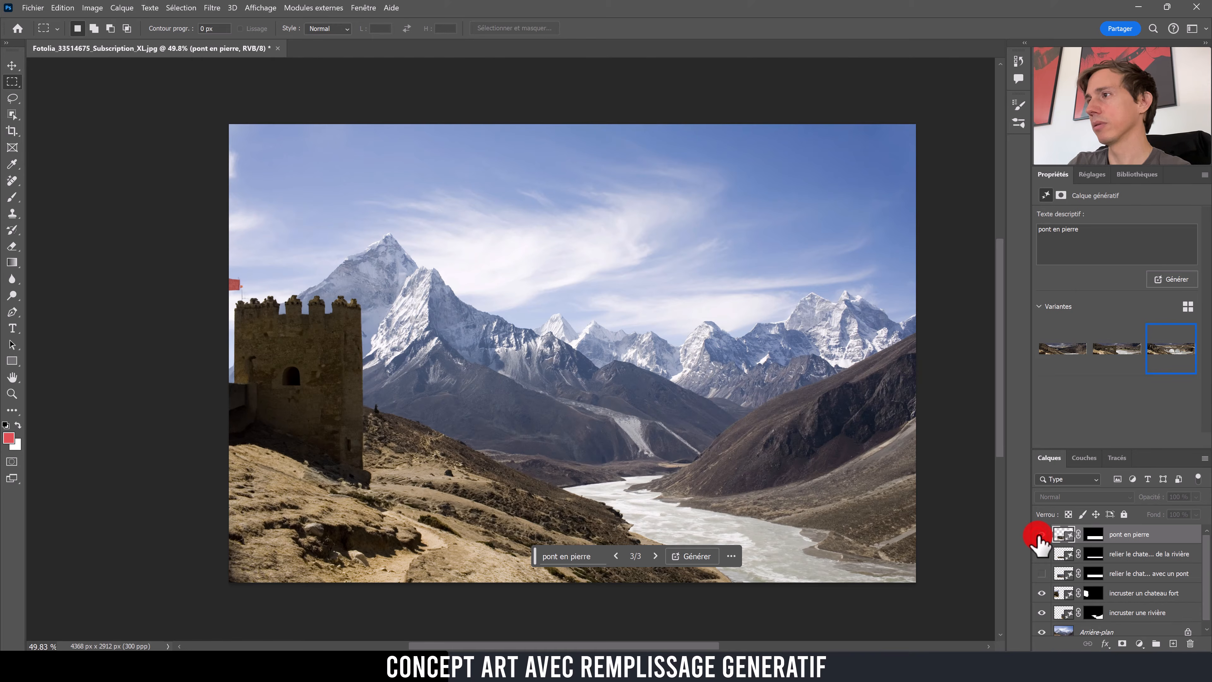
{"action": "left_click", "coordinate": [1040, 534]}
{"action": "left_click", "coordinate": [1041, 535]}
{"action": "left_click", "coordinate": [1040, 534]}
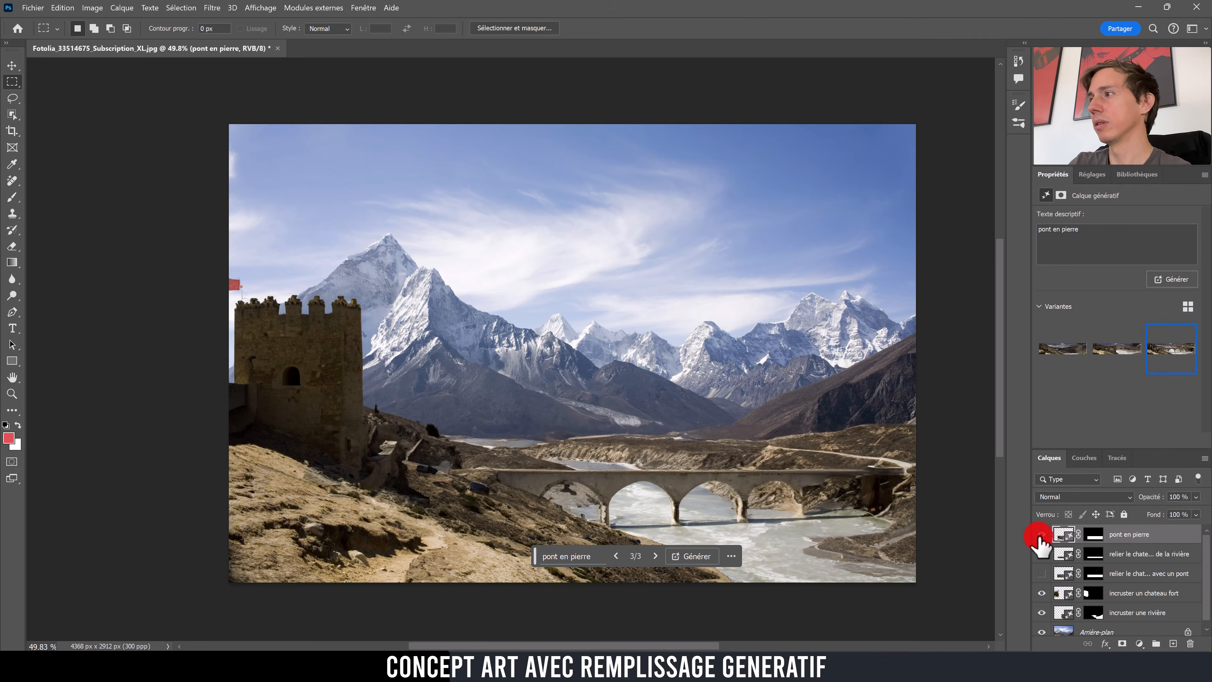
Step: Brush on the "pont en pierre" layer mask, black to hide the generated terrain behind the bridge and white for retouching
{"action": "left_click", "coordinate": [1094, 534]}
{"action": "key", "text": "b"}
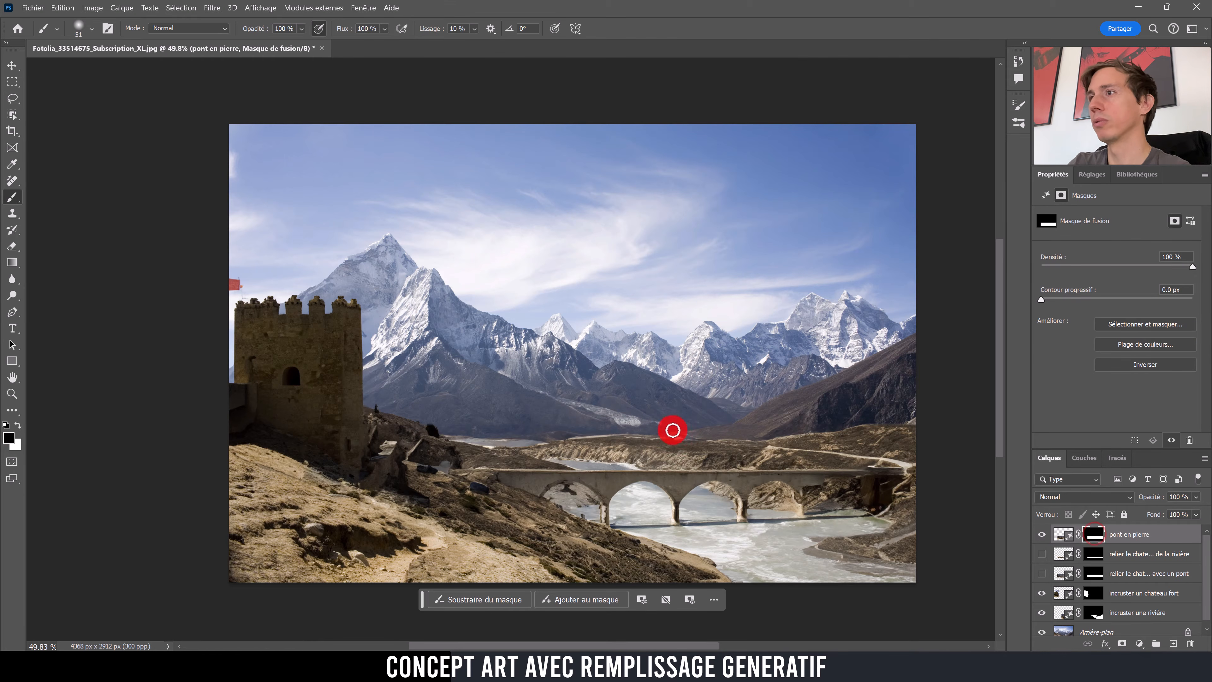
{"action": "right_click", "coordinate": [603, 415], "text": "alt"}
{"action": "mouse_move", "coordinate": [481, 444]}
{"action": "left_mouse_down"}
{"action": "mouse_move", "coordinate": [618, 457]}
{"action": "mouse_move", "coordinate": [419, 438]}
{"action": "mouse_move", "coordinate": [434, 438]}
{"action": "mouse_move", "coordinate": [383, 403]}
{"action": "mouse_move", "coordinate": [448, 471]}
{"action": "mouse_move", "coordinate": [435, 452]}
{"action": "mouse_move", "coordinate": [419, 463]}
{"action": "mouse_move", "coordinate": [409, 436]}
{"action": "mouse_move", "coordinate": [425, 475]}
{"action": "mouse_move", "coordinate": [460, 443]}
{"action": "mouse_move", "coordinate": [491, 458]}
{"action": "mouse_move", "coordinate": [868, 458]}
{"action": "mouse_move", "coordinate": [511, 441]}
{"action": "mouse_move", "coordinate": [699, 448]}
{"action": "mouse_move", "coordinate": [570, 444]}
{"action": "mouse_move", "coordinate": [873, 426]}
{"action": "mouse_move", "coordinate": [790, 427]}
{"action": "mouse_move", "coordinate": [751, 434]}
{"action": "mouse_move", "coordinate": [843, 439]}
{"action": "mouse_move", "coordinate": [751, 441]}
{"action": "mouse_move", "coordinate": [752, 457]}
{"action": "mouse_move", "coordinate": [572, 459]}
{"action": "mouse_move", "coordinate": [912, 436]}
{"action": "mouse_move", "coordinate": [894, 456]}
{"action": "mouse_move", "coordinate": [918, 395]}
{"action": "mouse_move", "coordinate": [917, 462]}
{"action": "mouse_move", "coordinate": [822, 461]}
{"action": "mouse_move", "coordinate": [907, 433]}
{"action": "mouse_move", "coordinate": [847, 446]}
{"action": "left_mouse_up"}
{"action": "right_click", "coordinate": [481, 452], "text": "alt"}
{"action": "mouse_move", "coordinate": [847, 446]}
{"action": "left_mouse_down"}
{"action": "mouse_move", "coordinate": [862, 649]}
{"action": "mouse_move", "coordinate": [693, 490]}
{"action": "mouse_move", "coordinate": [515, 482]}
{"action": "mouse_move", "coordinate": [876, 463]}
{"action": "mouse_move", "coordinate": [918, 477]}
{"action": "mouse_move", "coordinate": [930, 614]}
{"action": "mouse_move", "coordinate": [958, 569]}
{"action": "left_mouse_up"}
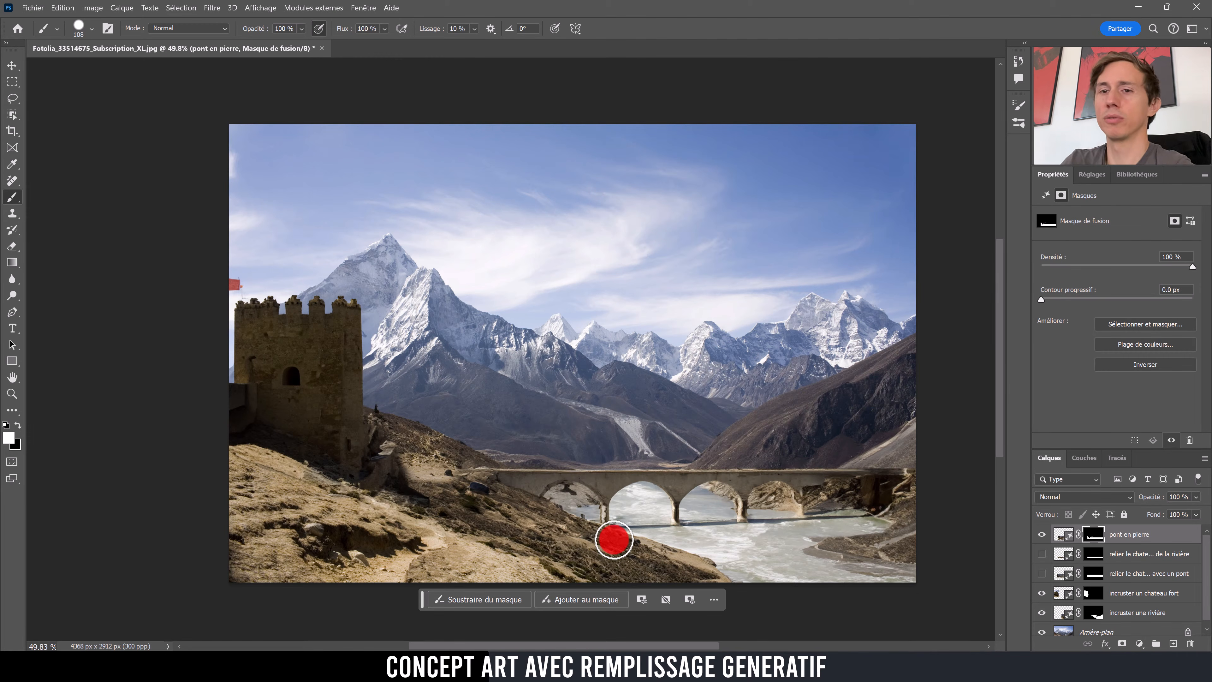
{"action": "mouse_move", "coordinate": [614, 538]}
{"action": "left_mouse_down"}
{"action": "mouse_move", "coordinate": [594, 525]}
{"action": "mouse_move", "coordinate": [650, 501]}
{"action": "mouse_move", "coordinate": [658, 517]}
{"action": "mouse_move", "coordinate": [565, 460]}
{"action": "left_mouse_up"}
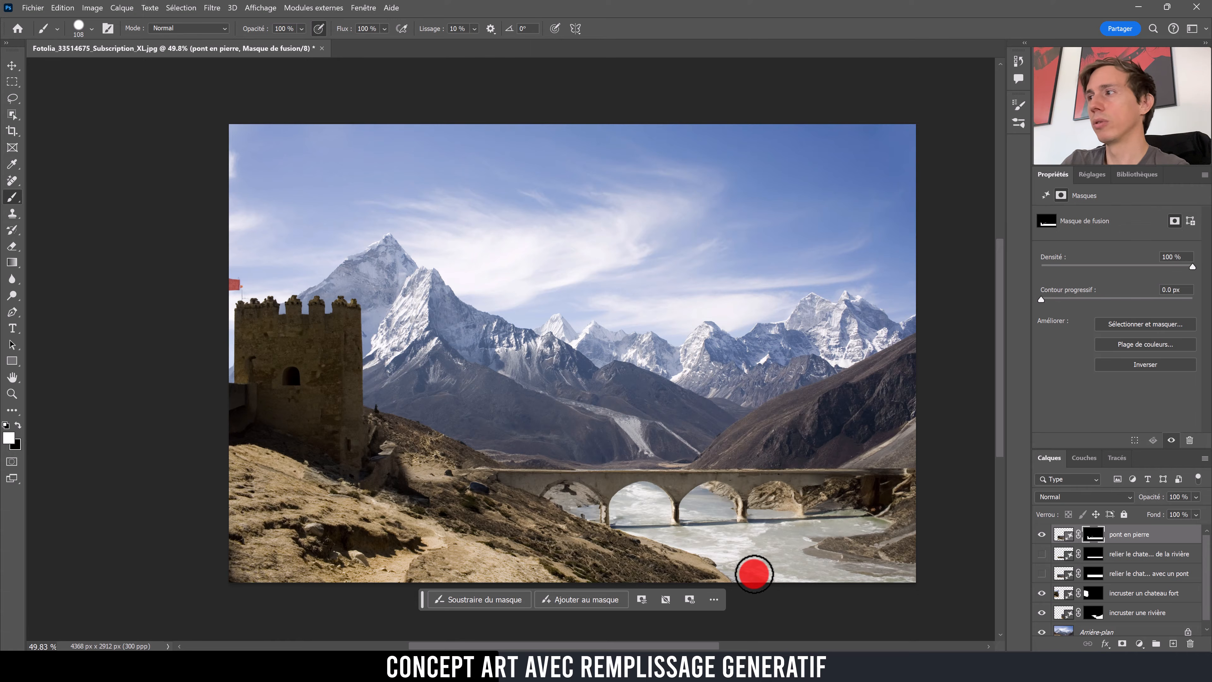
Step: Add a Levels adjustment clipped to the "pont en pierre" layer and lower its output white level to 236
{"action": "left_click", "coordinate": [1069, 534]}
{"action": "left_click", "coordinate": [1140, 643]}
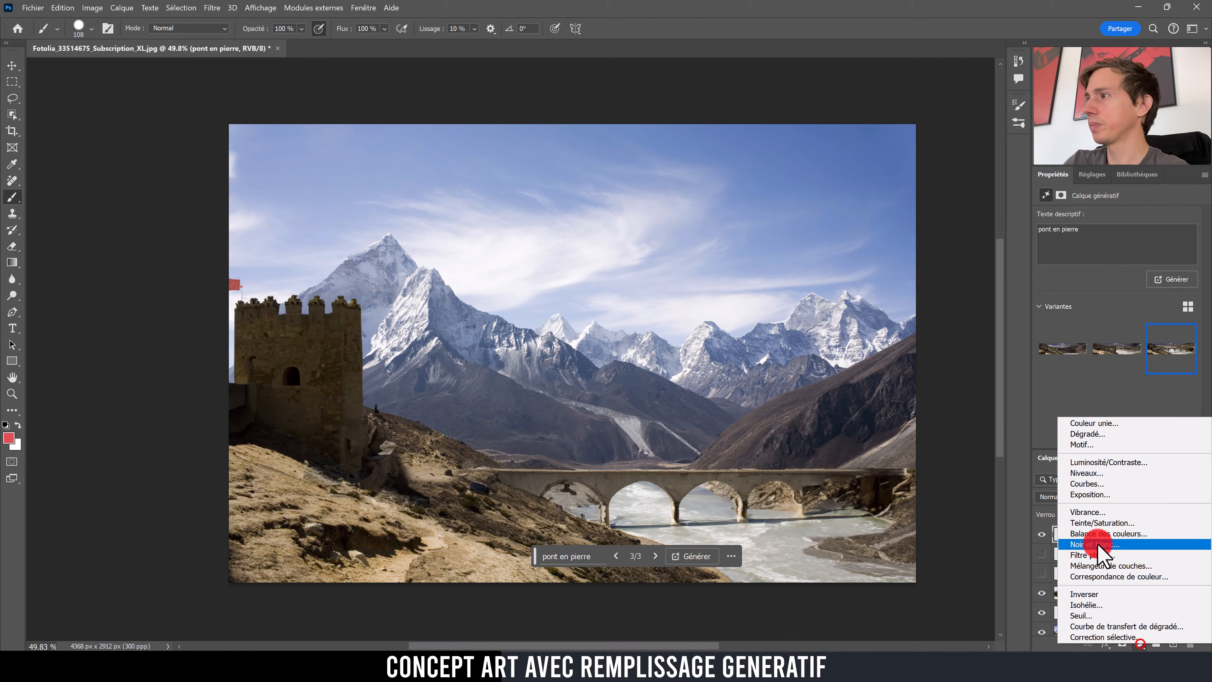
{"action": "left_click", "coordinate": [1127, 474]}
{"action": "left_click", "coordinate": [1115, 439]}
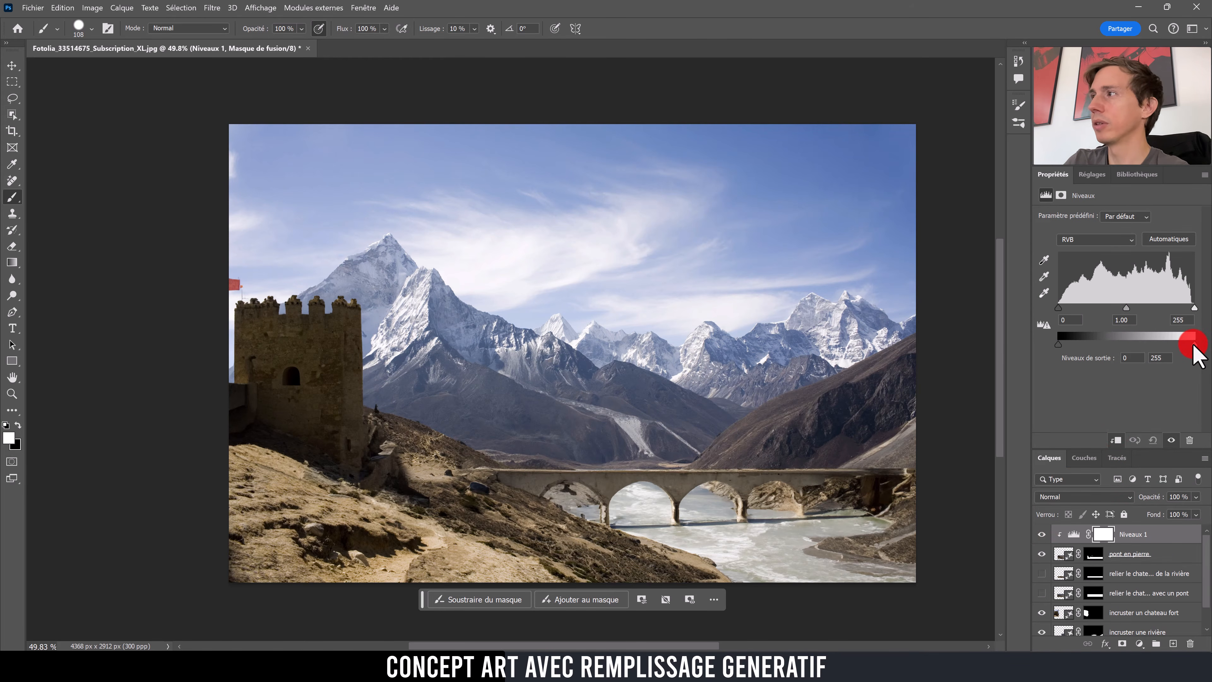
{"action": "mouse_move", "coordinate": [1188, 354]}
{"action": "left_mouse_down"}
{"action": "mouse_move", "coordinate": [1174, 351]}
{"action": "mouse_move", "coordinate": [1195, 357]}
{"action": "mouse_move", "coordinate": [1181, 345]}
{"action": "mouse_move", "coordinate": [1205, 343]}
{"action": "mouse_move", "coordinate": [1170, 344]}
{"action": "mouse_move", "coordinate": [1184, 346]}
{"action": "left_mouse_up"}
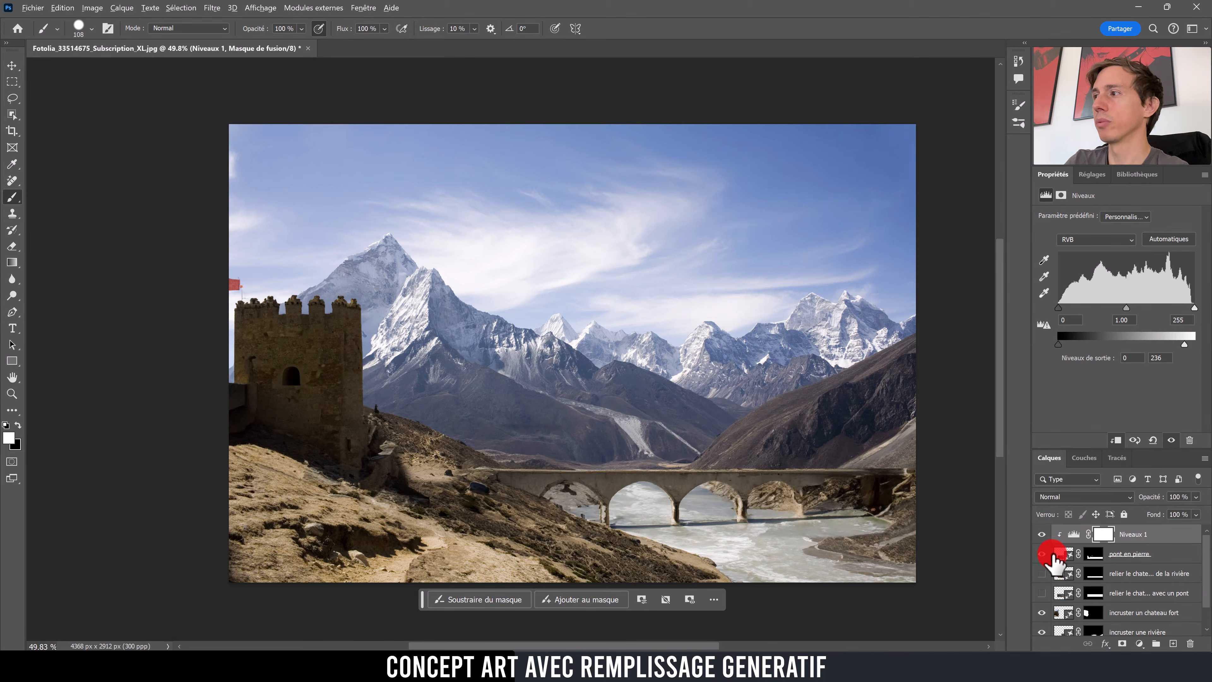
Step: Try to blend the water inside the large central arch by brushing freehand on the "pont en pierre" layer mask
{"action": "left_click", "coordinate": [1093, 556], "text": "alt"}
{"action": "left_click", "coordinate": [1091, 556], "text": "alt"}
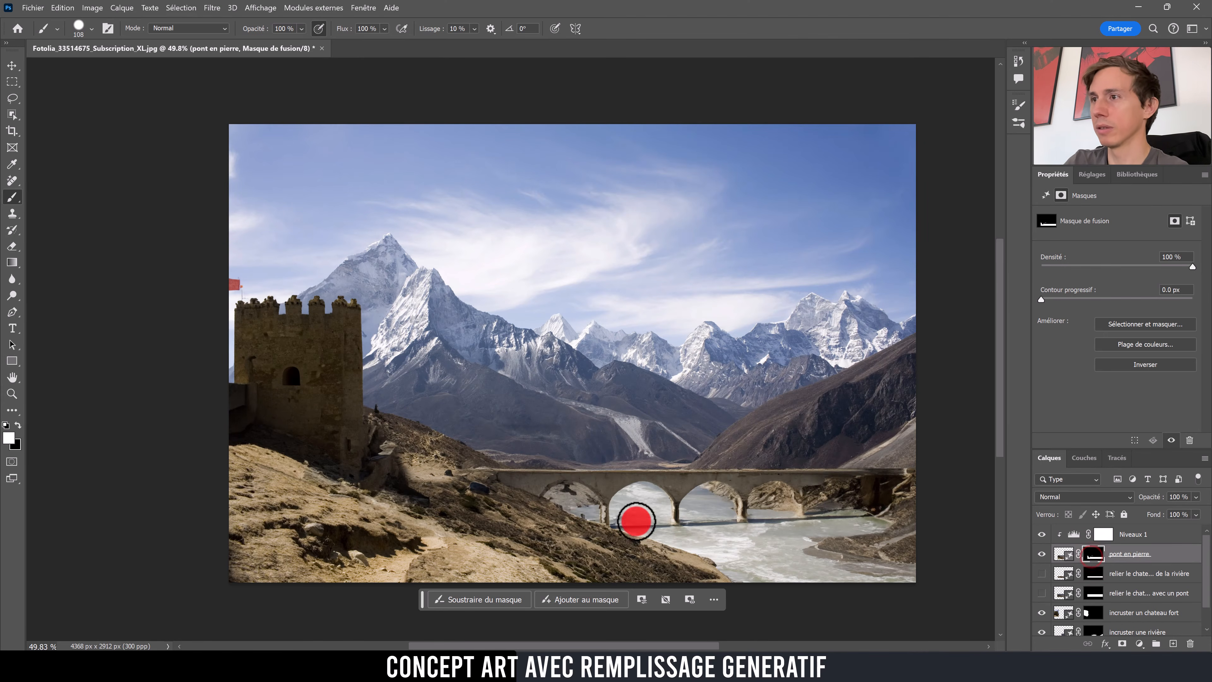
{"action": "key", "text": "z"}
{"action": "left_click_drag", "start_coordinate": [698, 541], "coordinate": [620, 474]}
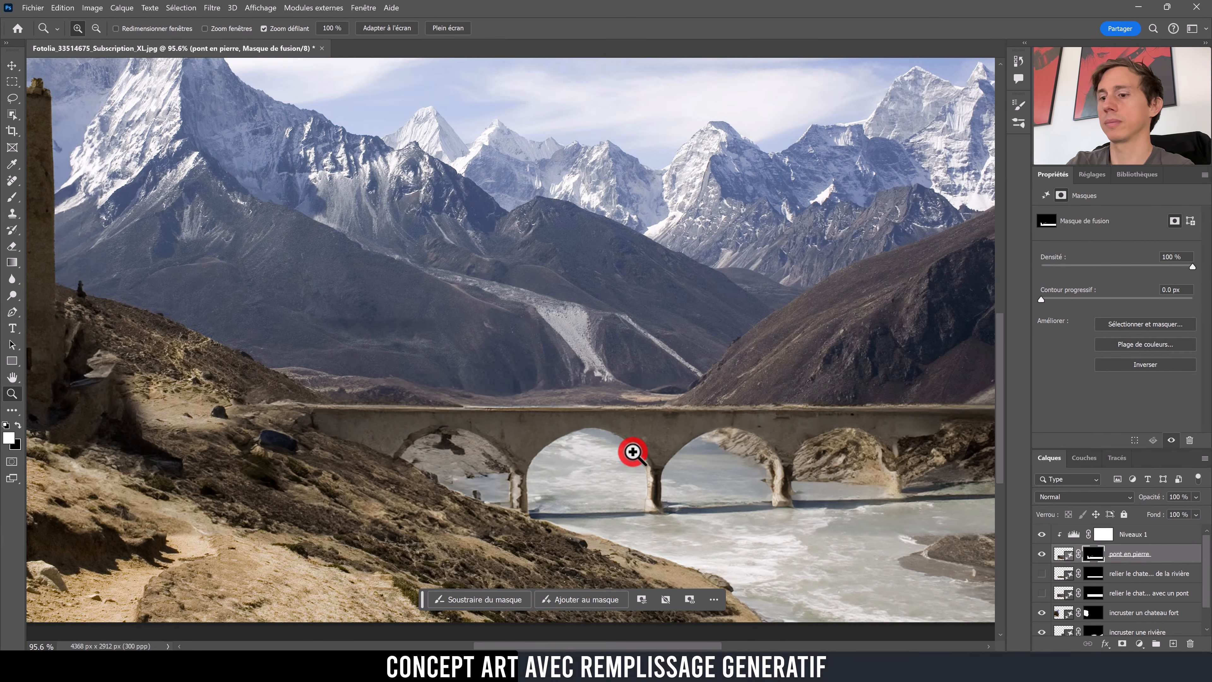
{"action": "key", "text": "b"}
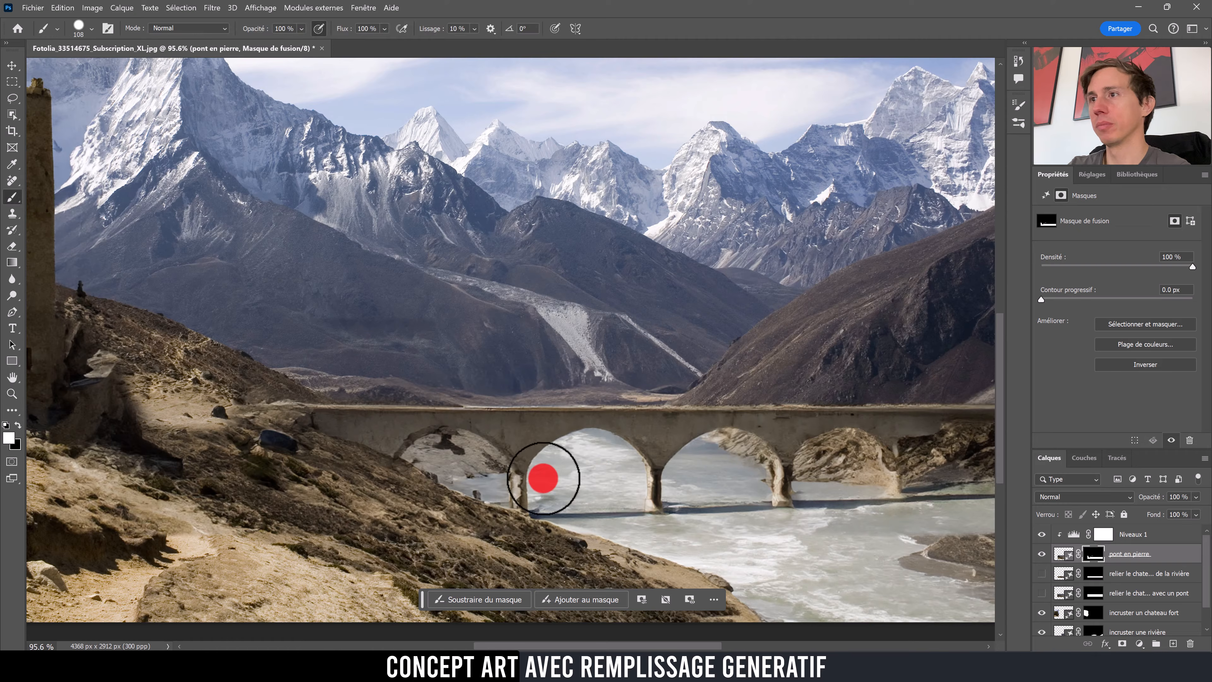
{"action": "mouse_move", "coordinate": [453, 481]}
{"action": "left_mouse_down"}
{"action": "mouse_move", "coordinate": [674, 545]}
{"action": "mouse_move", "coordinate": [649, 546]}
{"action": "mouse_move", "coordinate": [658, 541]}
{"action": "mouse_move", "coordinate": [632, 530]}
{"action": "mouse_move", "coordinate": [746, 532]}
{"action": "left_mouse_up"}
{"action": "left_click", "coordinate": [1093, 554]}
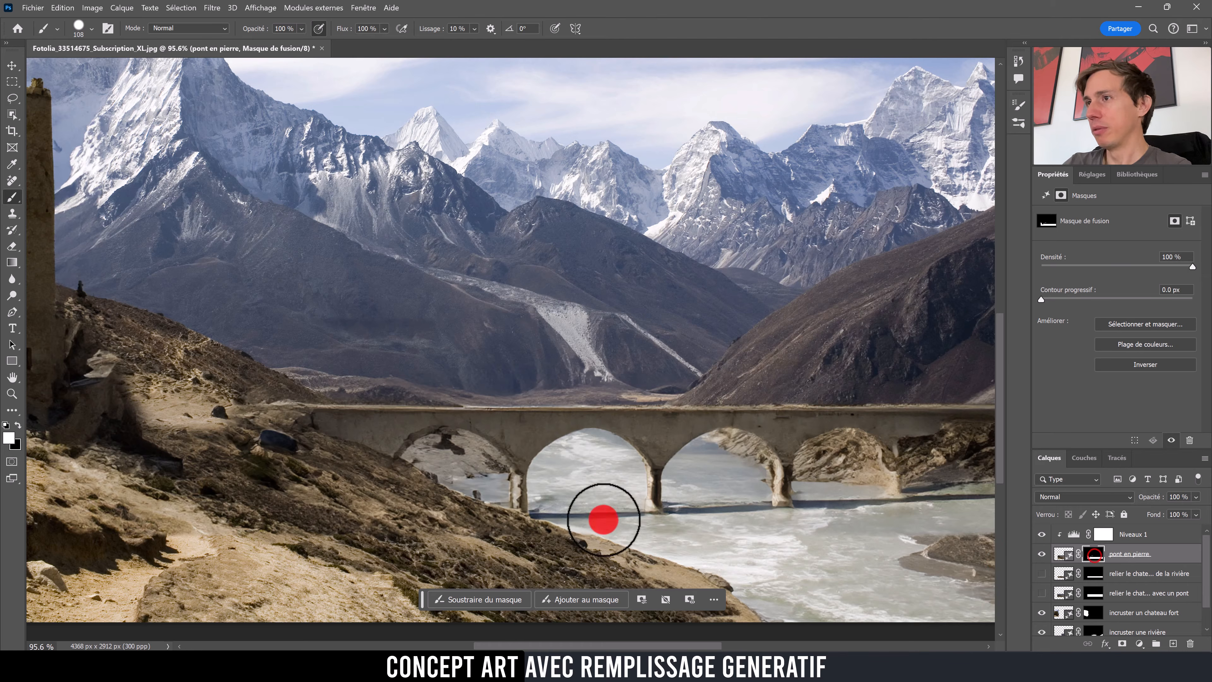
{"action": "mouse_move", "coordinate": [582, 484]}
{"action": "left_mouse_down"}
{"action": "mouse_move", "coordinate": [601, 515]}
{"action": "mouse_move", "coordinate": [611, 392]}
{"action": "mouse_move", "coordinate": [595, 340]}
{"action": "mouse_move", "coordinate": [591, 500]}
{"action": "mouse_move", "coordinate": [549, 495]}
{"action": "mouse_move", "coordinate": [559, 501]}
{"action": "left_mouse_up"}
{"action": "key", "text": "x"}
{"action": "right_click", "coordinate": [602, 511], "text": "alt"}
{"action": "left_click_drag", "start_coordinate": [565, 502], "coordinate": [551, 505]}
{"action": "mouse_move", "coordinate": [549, 499]}
{"action": "left_mouse_down"}
{"action": "mouse_move", "coordinate": [563, 444]}
{"action": "mouse_move", "coordinate": [590, 441]}
{"action": "mouse_move", "coordinate": [622, 457]}
{"action": "mouse_move", "coordinate": [629, 542]}
{"action": "mouse_move", "coordinate": [584, 471]}
{"action": "mouse_move", "coordinate": [586, 497]}
{"action": "mouse_move", "coordinate": [625, 540]}
{"action": "mouse_move", "coordinate": [673, 522]}
{"action": "left_mouse_up"}
Step: Trace the inner edge of the large central arch with the Pen tool, from the bank-side pier over the crown to the next pier
{"action": "key", "text": "z"}
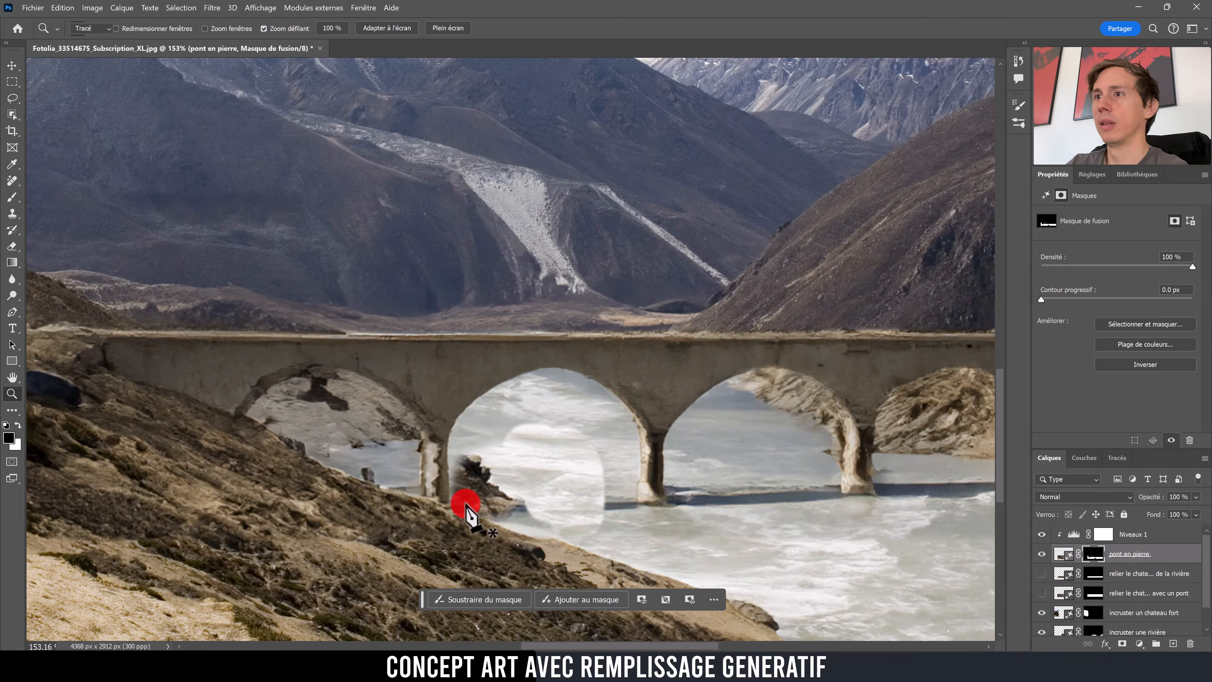
{"action": "key", "text": "p"}
{"action": "left_click", "coordinate": [450, 509]}
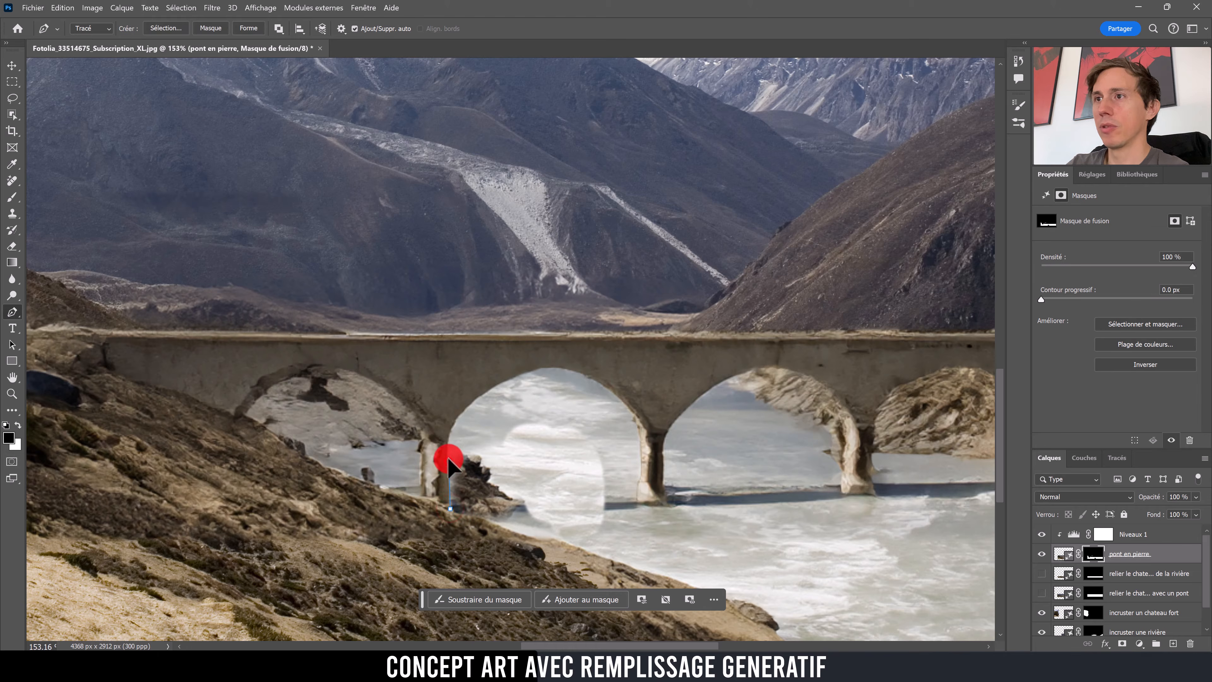
{"action": "left_click", "coordinate": [449, 460]}
{"action": "left_click_drag", "start_coordinate": [462, 415], "coordinate": [462, 412]}
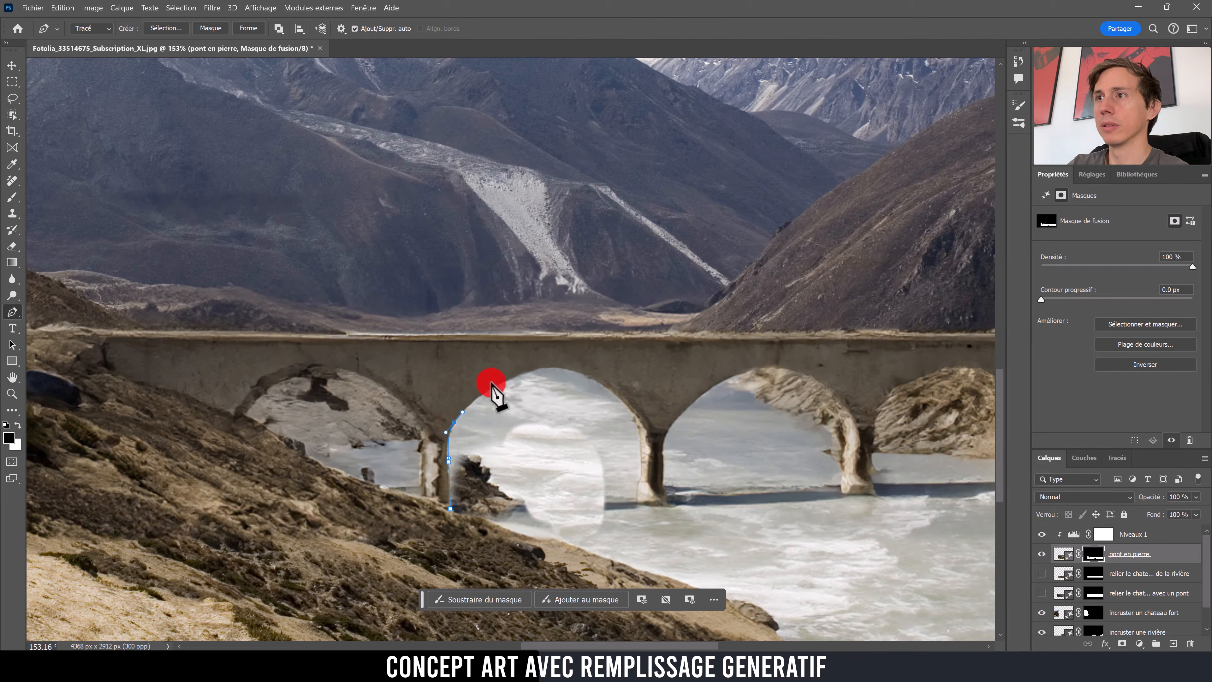
{"action": "left_click_drag", "start_coordinate": [512, 377], "coordinate": [574, 369]}
{"action": "left_click", "coordinate": [560, 369]}
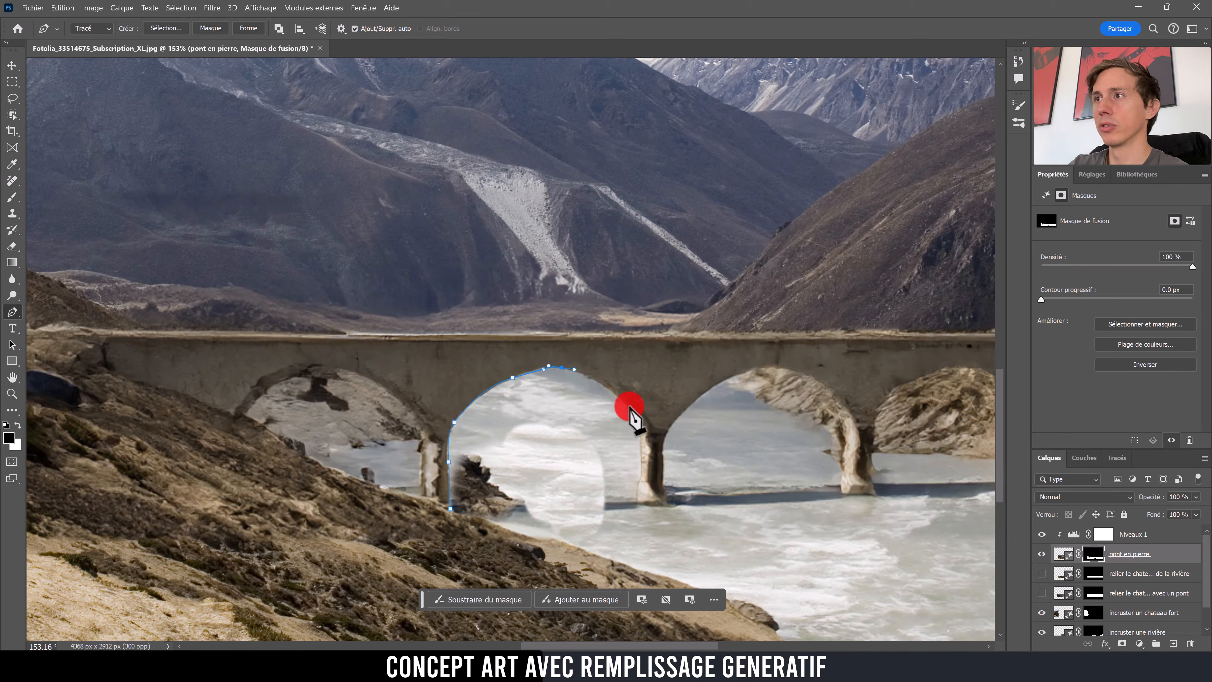
{"action": "left_click_drag", "start_coordinate": [634, 423], "coordinate": [636, 423]}
{"action": "left_click", "coordinate": [636, 441]}
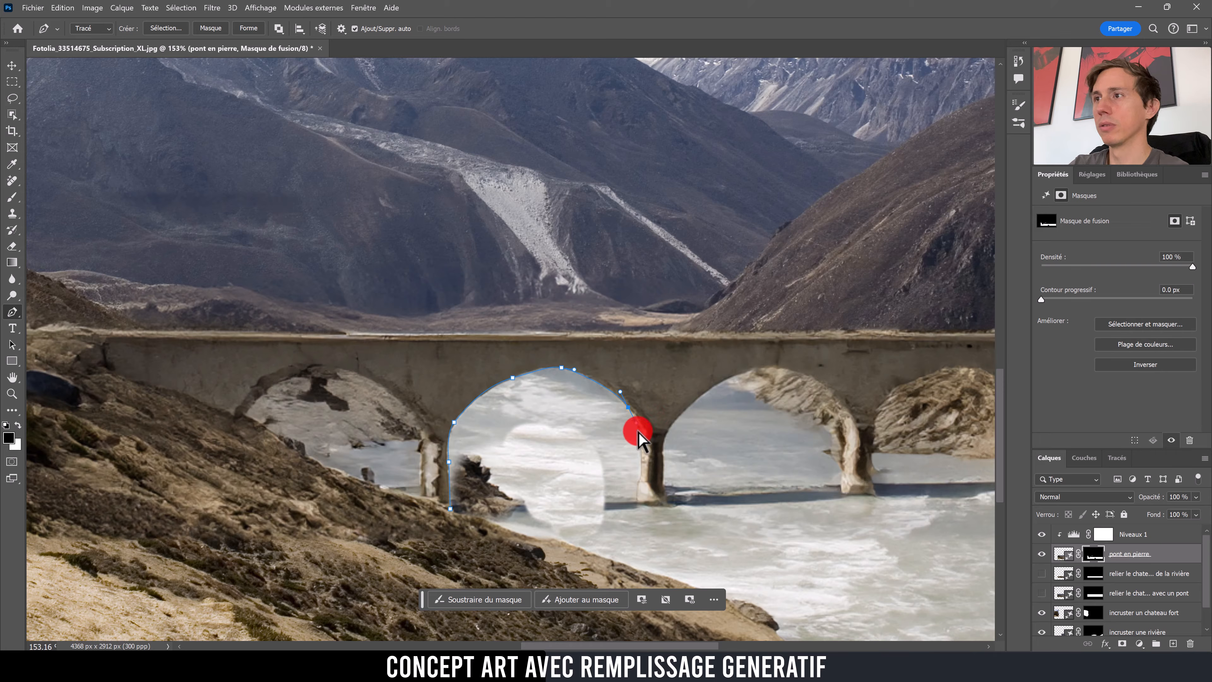
{"action": "left_click", "coordinate": [640, 457]}
{"action": "left_click_drag", "start_coordinate": [639, 436], "coordinate": [642, 475]}
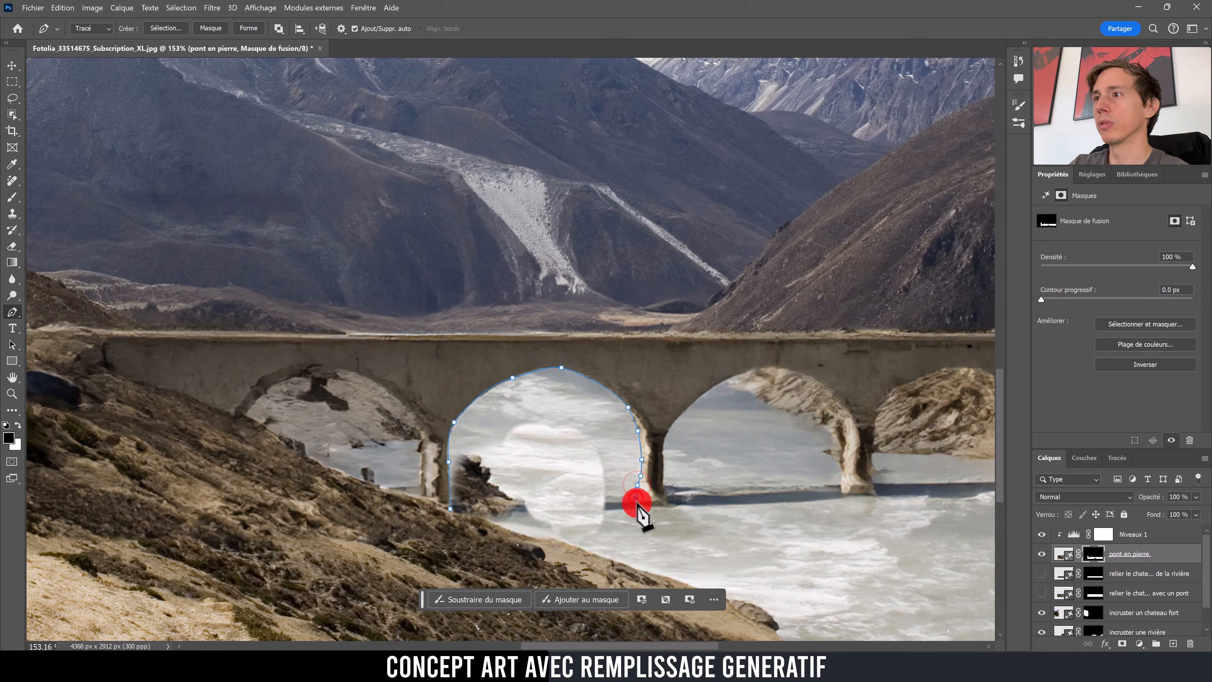
Step: Continue the pen path around the base of the middle pier and along the inside of the next arch, correcting misplaced points
{"action": "left_click_drag", "start_coordinate": [642, 503], "coordinate": [644, 502]}
{"action": "left_click", "coordinate": [660, 505]}
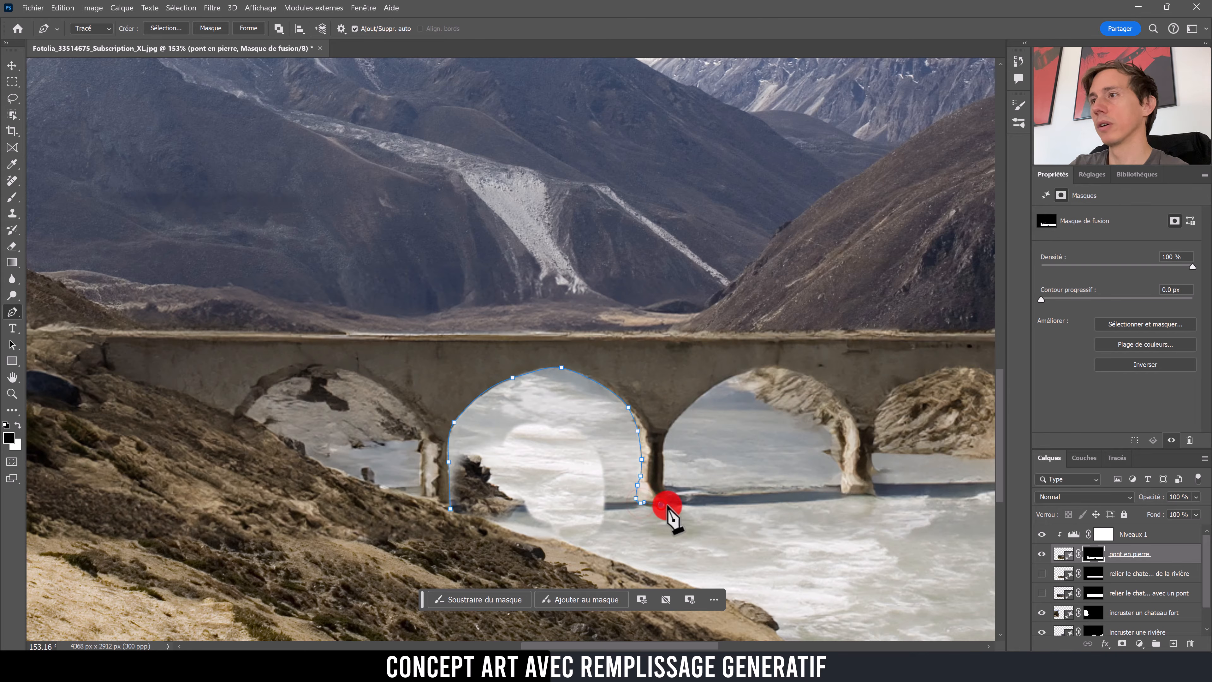
{"action": "key", "text": "ctrl+z"}
{"action": "key", "text": "ctrl+z"}
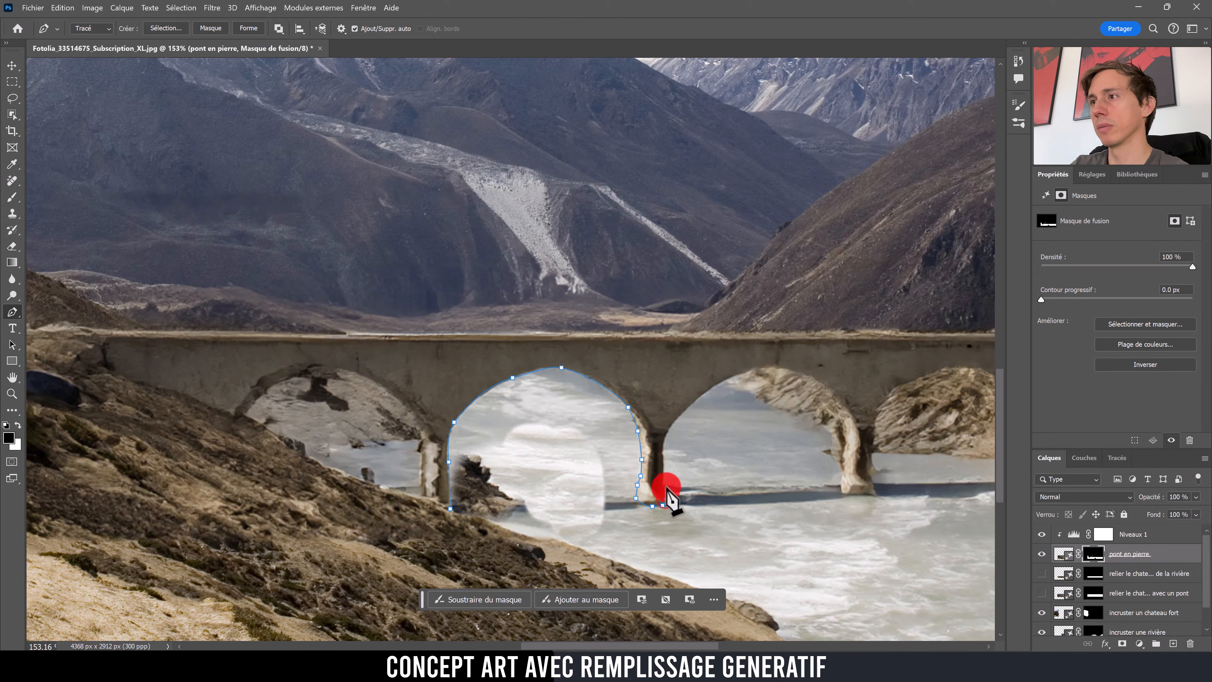
{"action": "left_click_drag", "start_coordinate": [663, 480], "coordinate": [665, 457]}
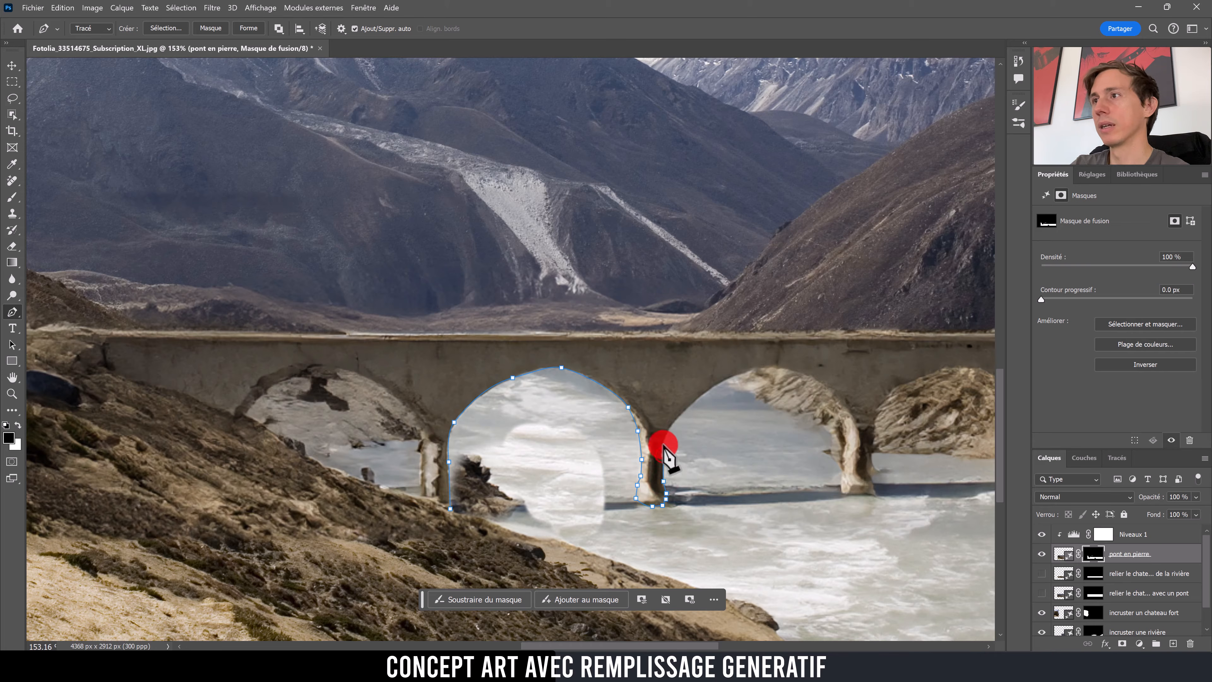
{"action": "left_click", "coordinate": [663, 448]}
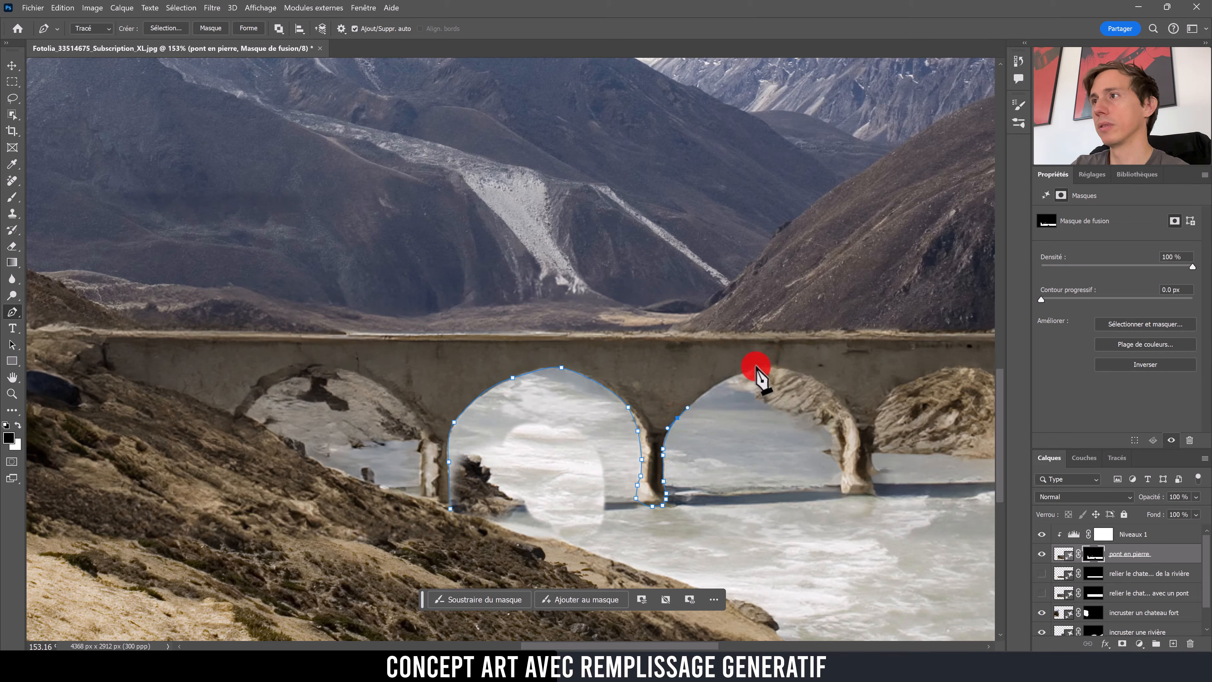
{"action": "left_click_drag", "start_coordinate": [760, 368], "coordinate": [831, 391]}
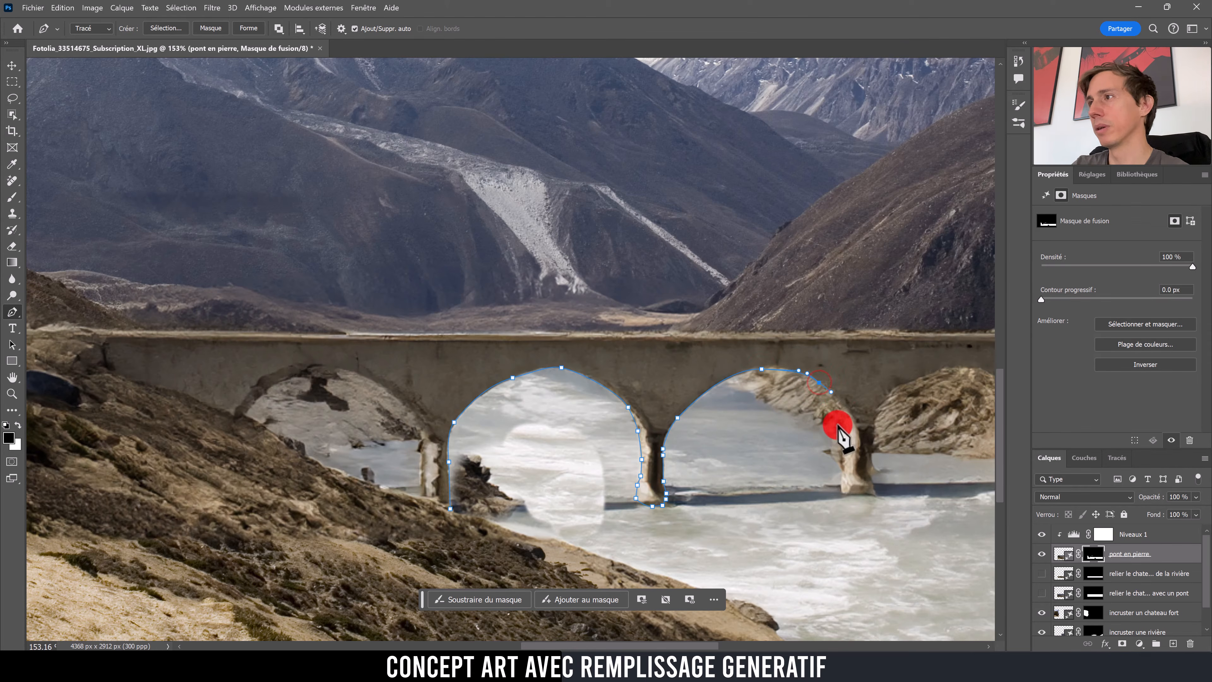
{"action": "left_click_drag", "start_coordinate": [842, 468], "coordinate": [641, 467]}
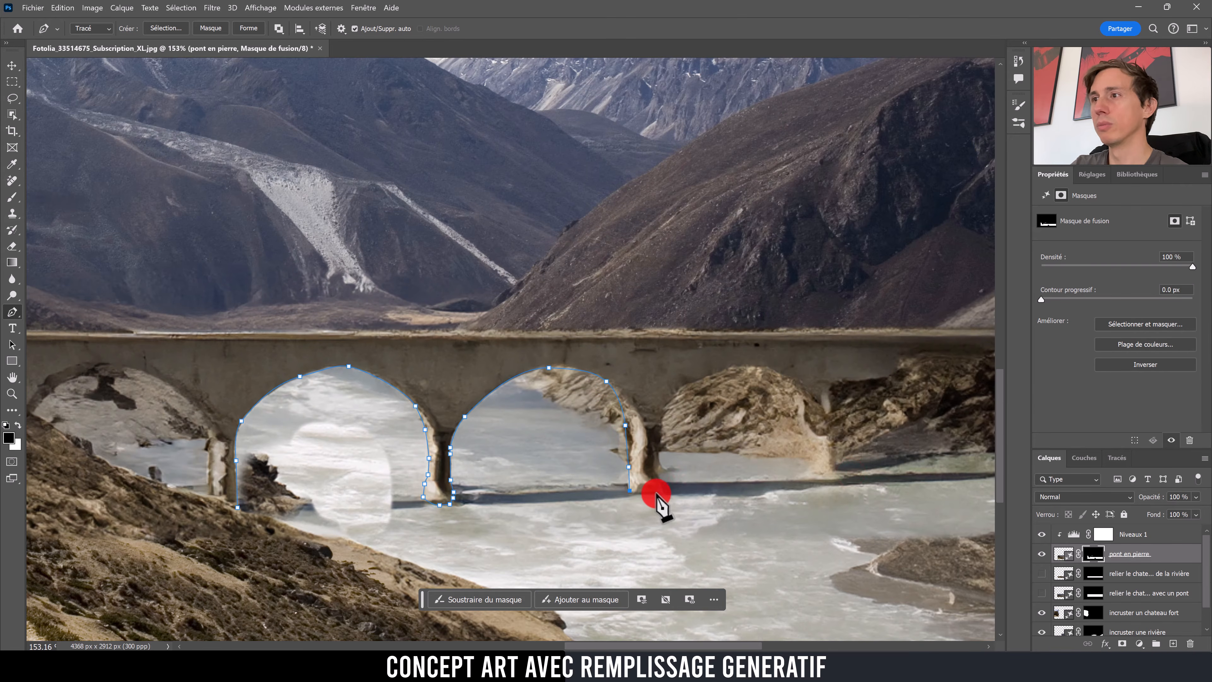
Step: Extend the pen path around the following pier's base and over the last arch down to the water
{"action": "mouse_move", "coordinate": [660, 490]}
{"action": "left_mouse_down"}
{"action": "mouse_move", "coordinate": [660, 441]}
{"action": "mouse_move", "coordinate": [701, 382]}
{"action": "left_mouse_up"}
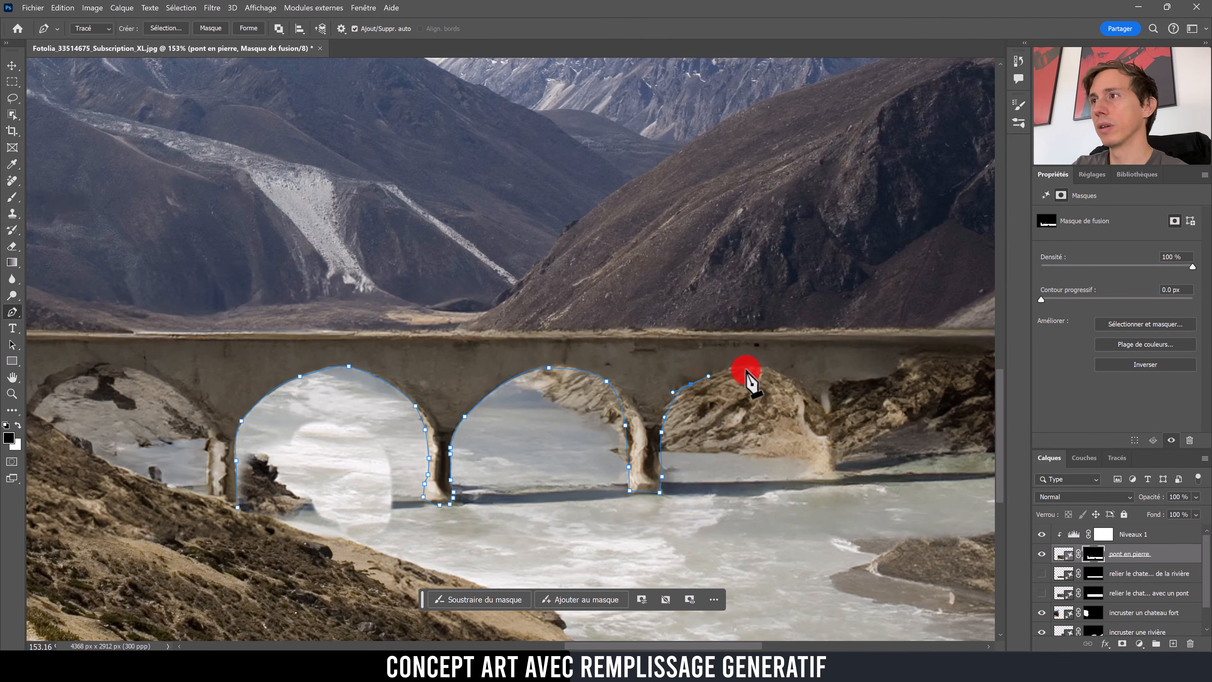
{"action": "left_click_drag", "start_coordinate": [791, 382], "coordinate": [793, 392]}
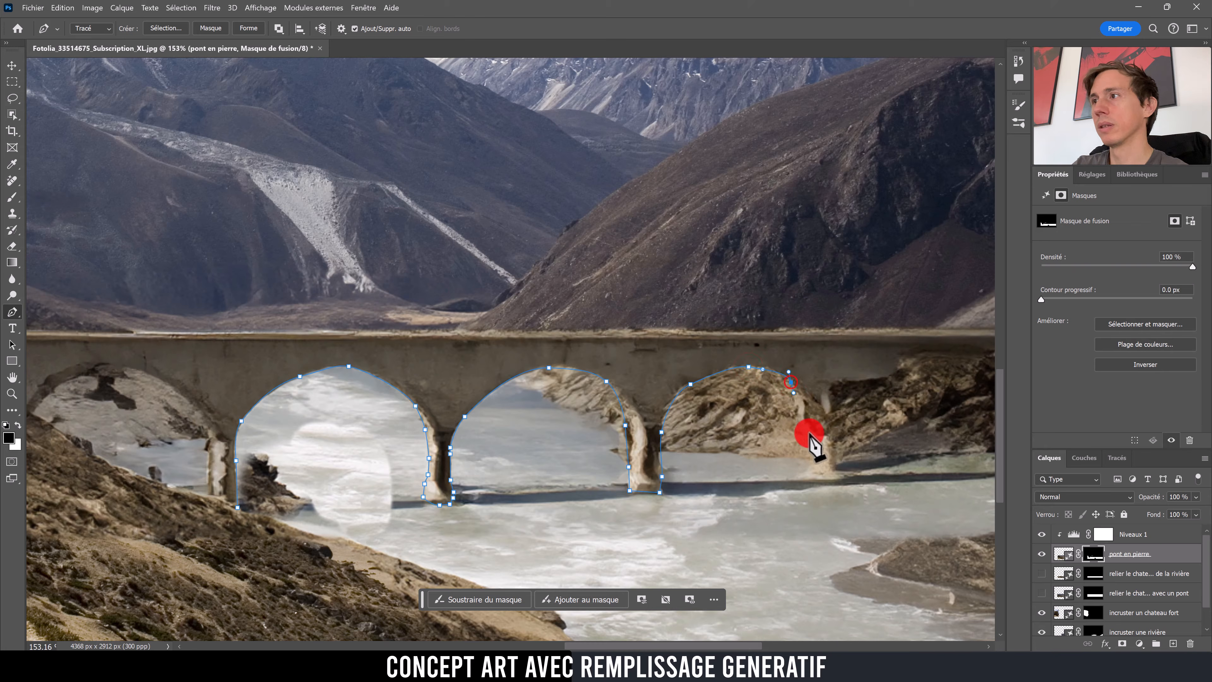
{"action": "left_click", "coordinate": [813, 497]}
{"action": "left_click_drag", "start_coordinate": [654, 463], "coordinate": [567, 438]}
Step: Close the pen path through the river and rocky bank below the bridge, and convert it into a selection
{"action": "left_click", "coordinate": [661, 594]}
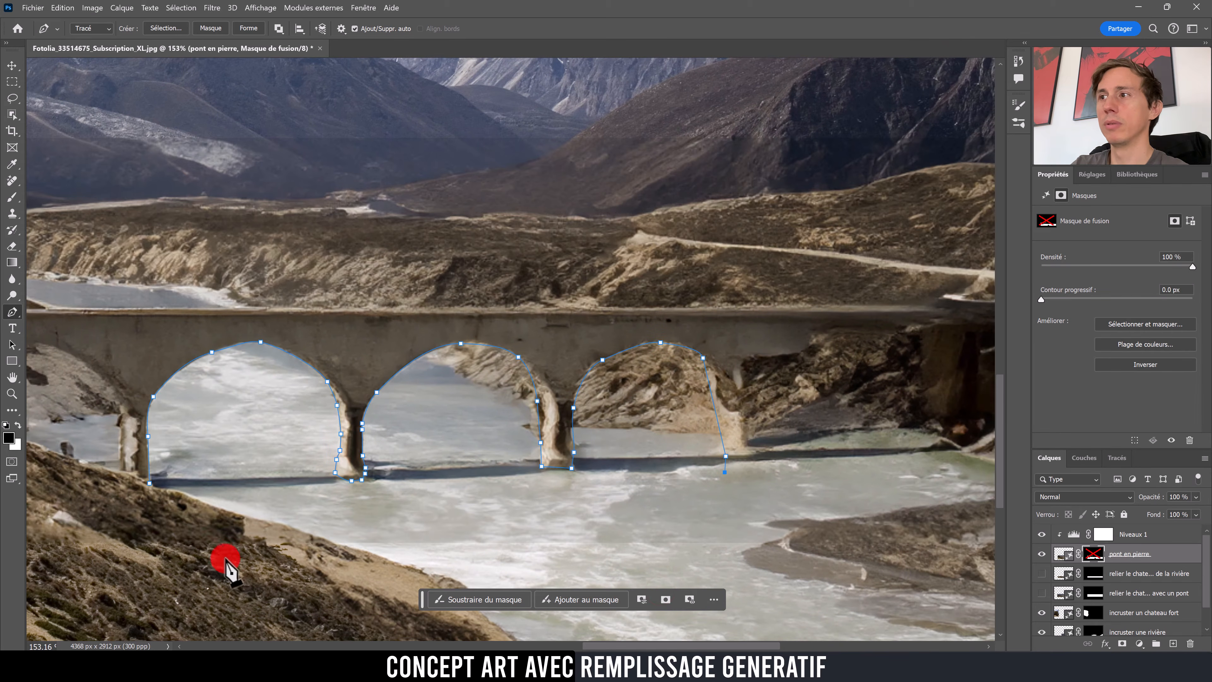
{"action": "left_click", "coordinate": [736, 539]}
{"action": "left_click", "coordinate": [514, 572]}
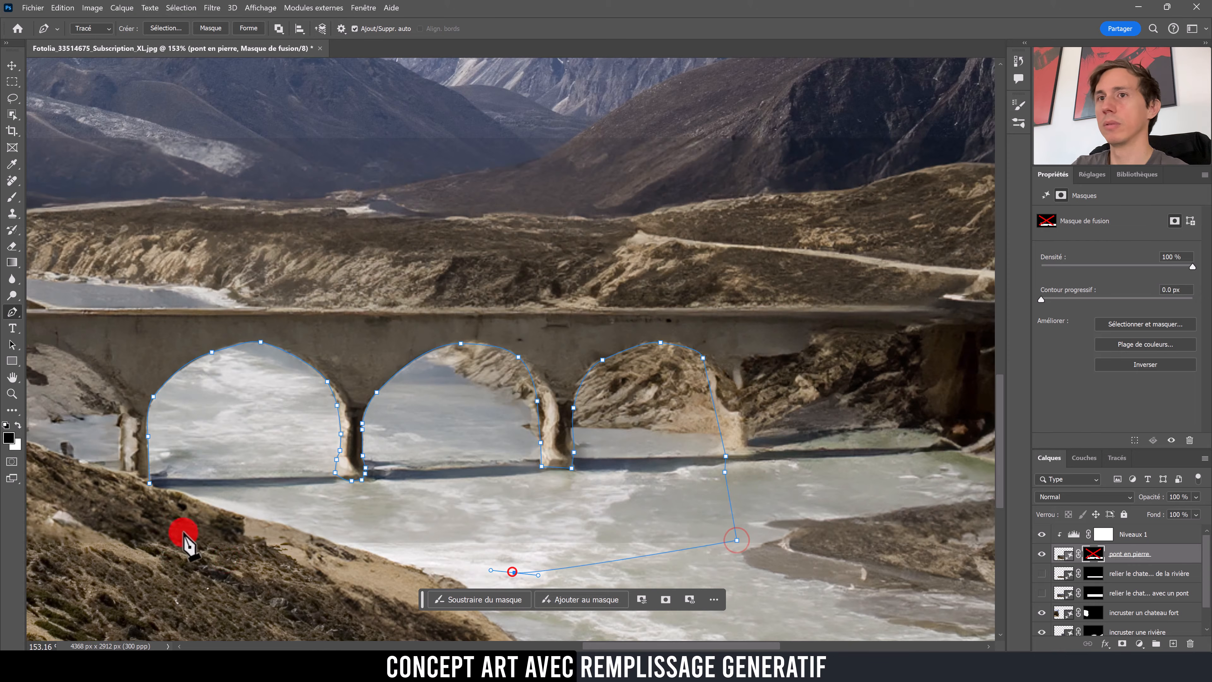
{"action": "left_click", "coordinate": [150, 539]}
{"action": "left_click", "coordinate": [149, 483]}
{"action": "right_click", "coordinate": [236, 455]}
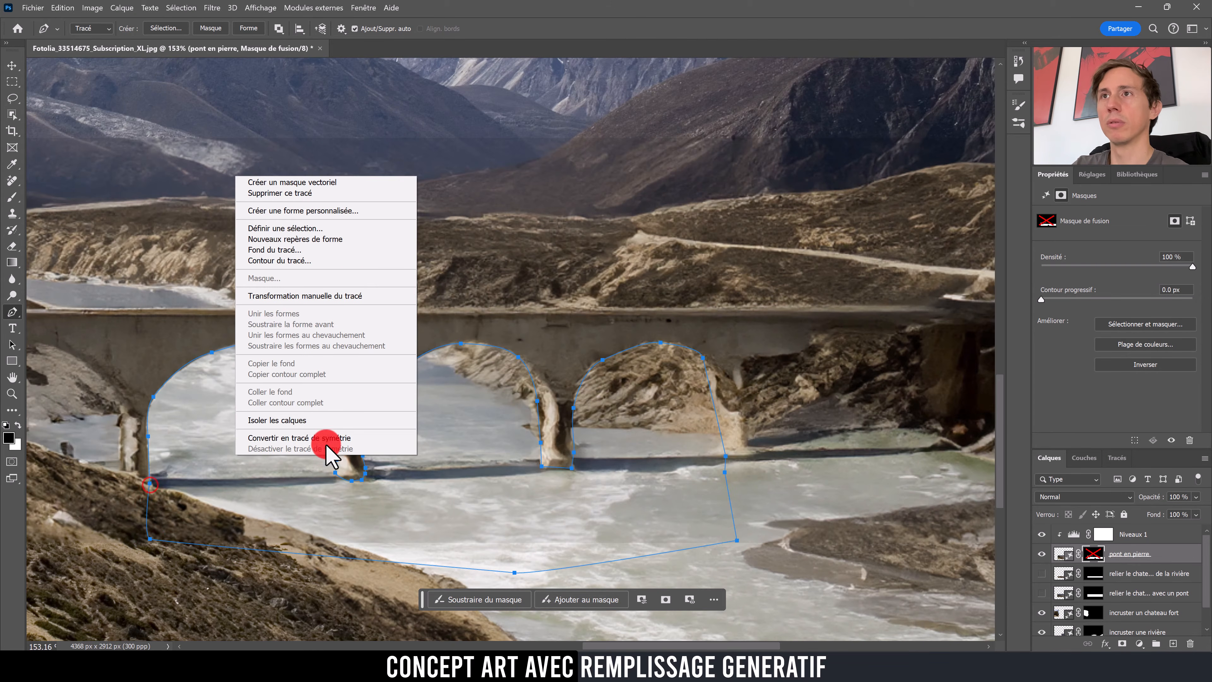
{"action": "left_click", "coordinate": [348, 229]}
{"action": "left_click", "coordinate": [698, 177]}
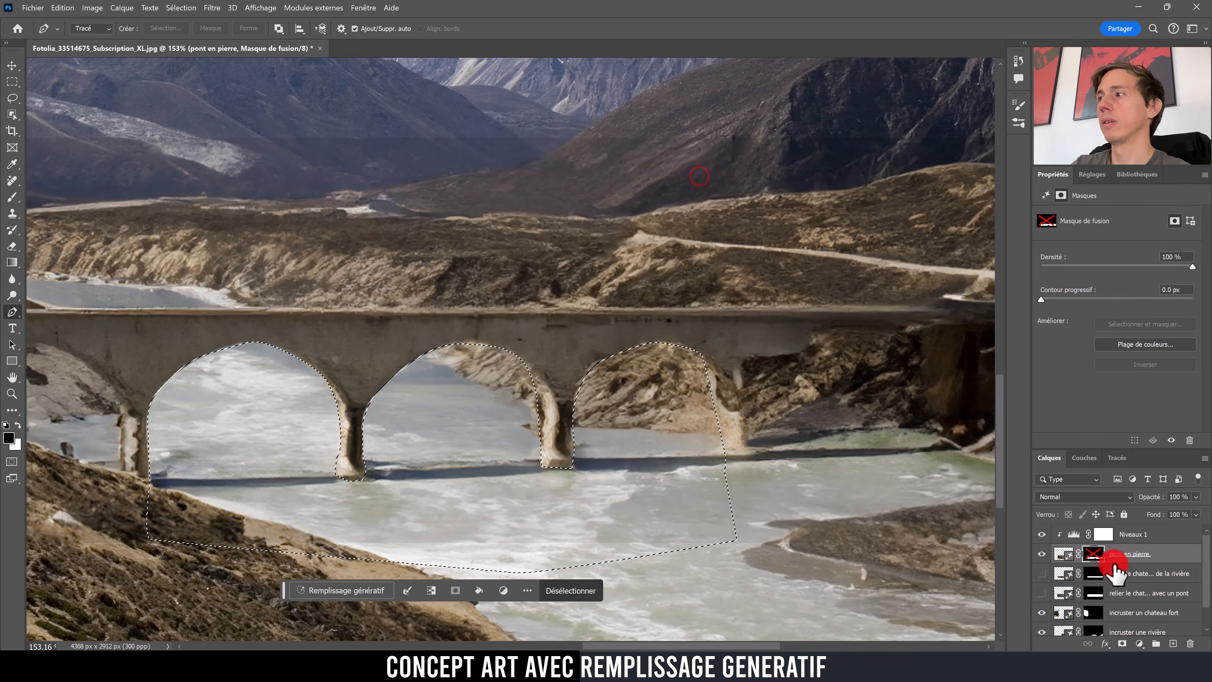
Step: Re-enable the "pont en pierre" layer mask and paint it black inside the selection to reveal the underlying river through the arches, and deselect
{"action": "right_click", "coordinate": [1095, 555]}
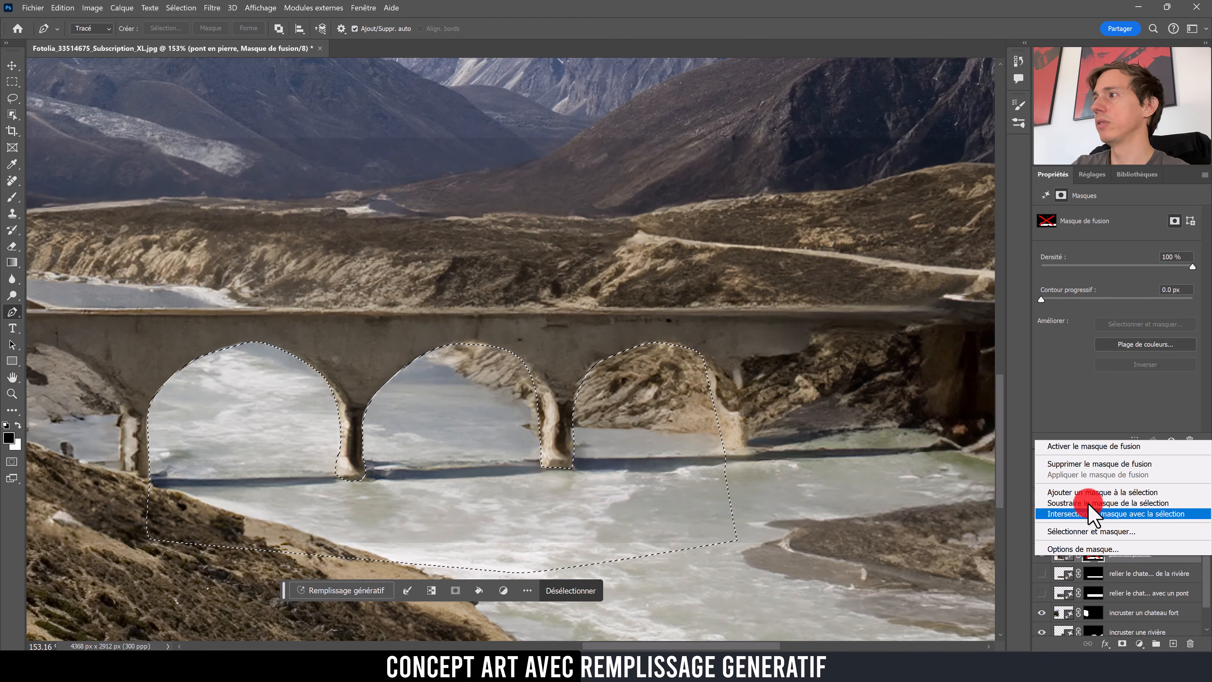
{"action": "left_click", "coordinate": [1077, 448]}
{"action": "key", "text": "b"}
{"action": "mouse_move", "coordinate": [313, 359]}
{"action": "left_mouse_down"}
{"action": "mouse_move", "coordinate": [348, 416]}
{"action": "mouse_move", "coordinate": [249, 416]}
{"action": "mouse_move", "coordinate": [364, 510]}
{"action": "mouse_move", "coordinate": [395, 496]}
{"action": "left_mouse_up"}
{"action": "left_click_drag", "start_coordinate": [414, 479], "coordinate": [451, 483]}
{"action": "mouse_move", "coordinate": [378, 456]}
{"action": "left_mouse_down"}
{"action": "mouse_move", "coordinate": [227, 561]}
{"action": "mouse_move", "coordinate": [571, 379]}
{"action": "mouse_move", "coordinate": [270, 526]}
{"action": "mouse_move", "coordinate": [688, 585]}
{"action": "mouse_move", "coordinate": [598, 346]}
{"action": "mouse_move", "coordinate": [698, 412]}
{"action": "left_mouse_up"}
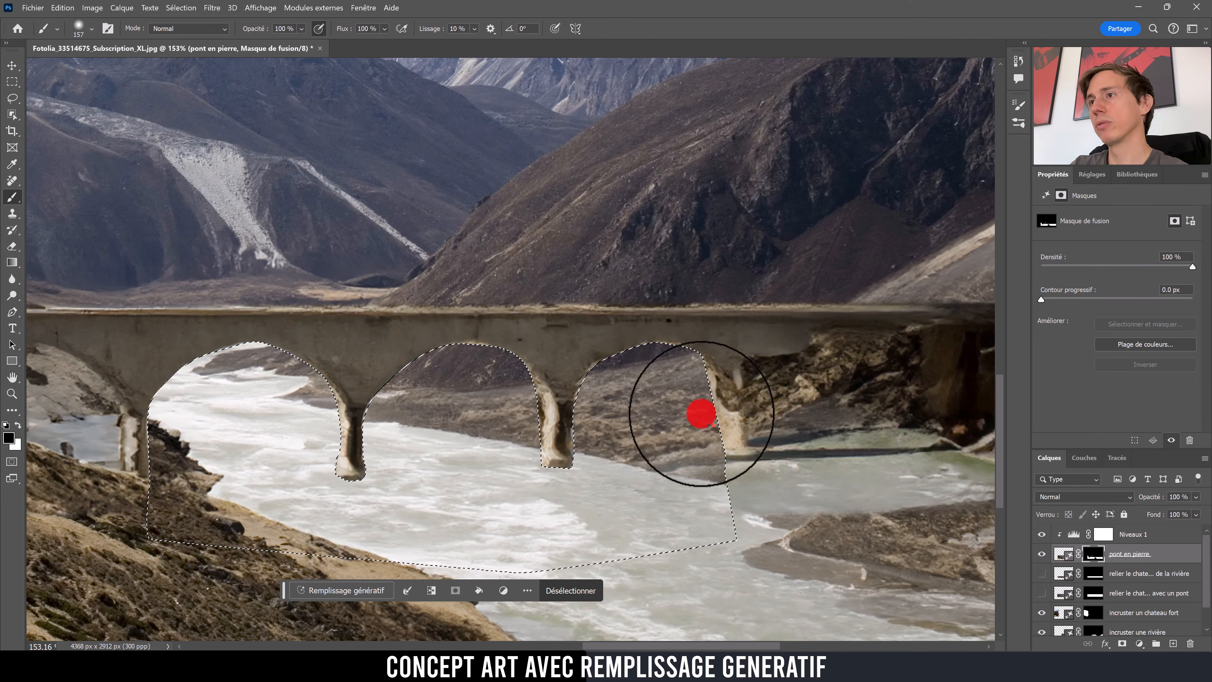
{"action": "key", "text": "ctrl+d"}
{"action": "key", "text": "z"}
{"action": "mouse_move", "coordinate": [501, 387]}
{"action": "left_mouse_down"}
{"action": "mouse_move", "coordinate": [473, 398]}
{"action": "mouse_move", "coordinate": [492, 422]}
{"action": "left_mouse_up"}
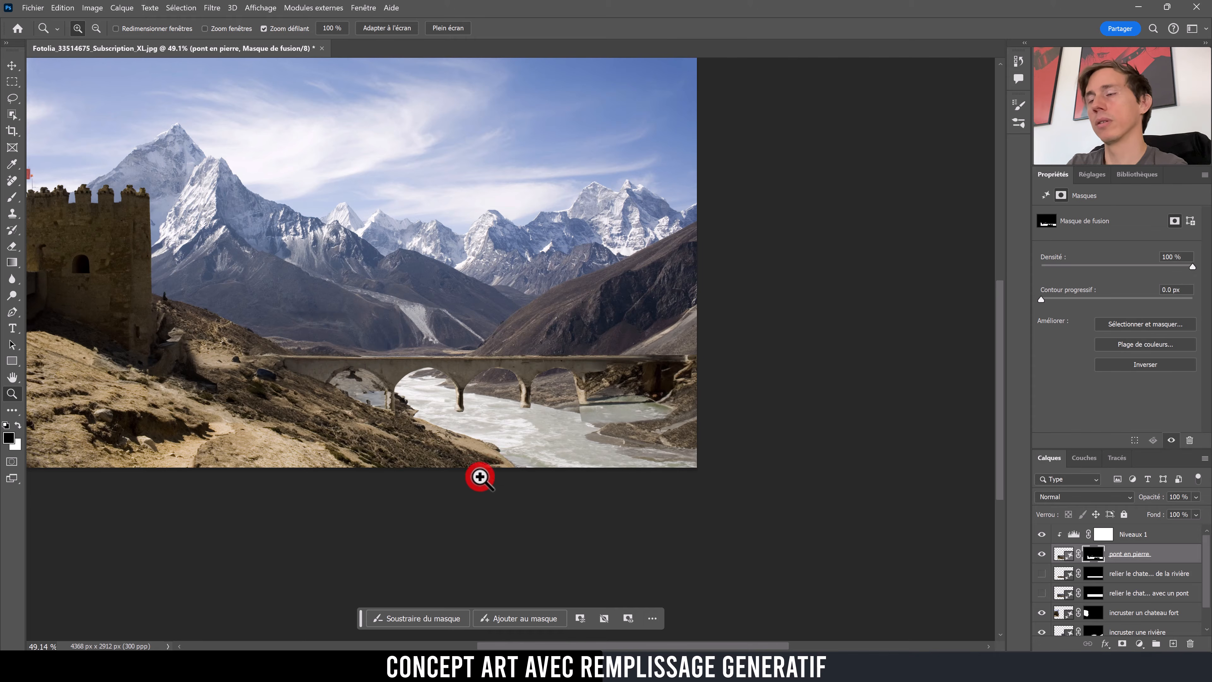
Step: Deselect and paint the "pont en pierre" mask white around the pier bases to restore their generated shadows on the water
{"action": "key", "text": "ctrl+z"}
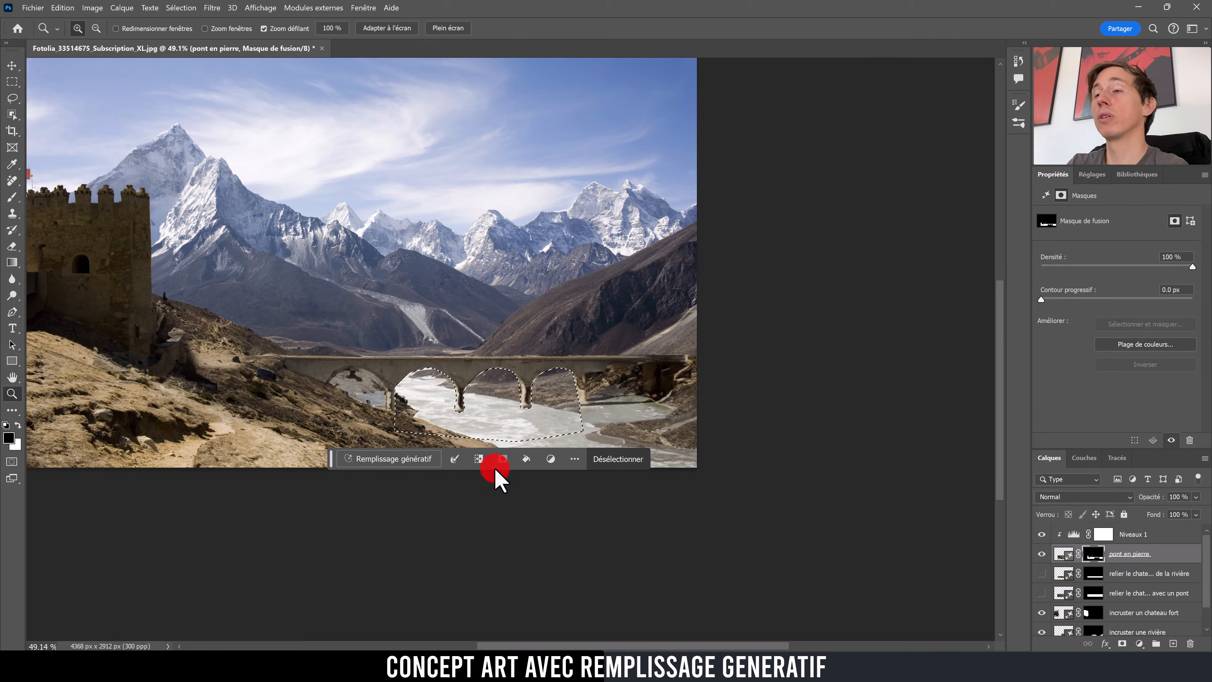
{"action": "key", "text": "ctrl+d"}
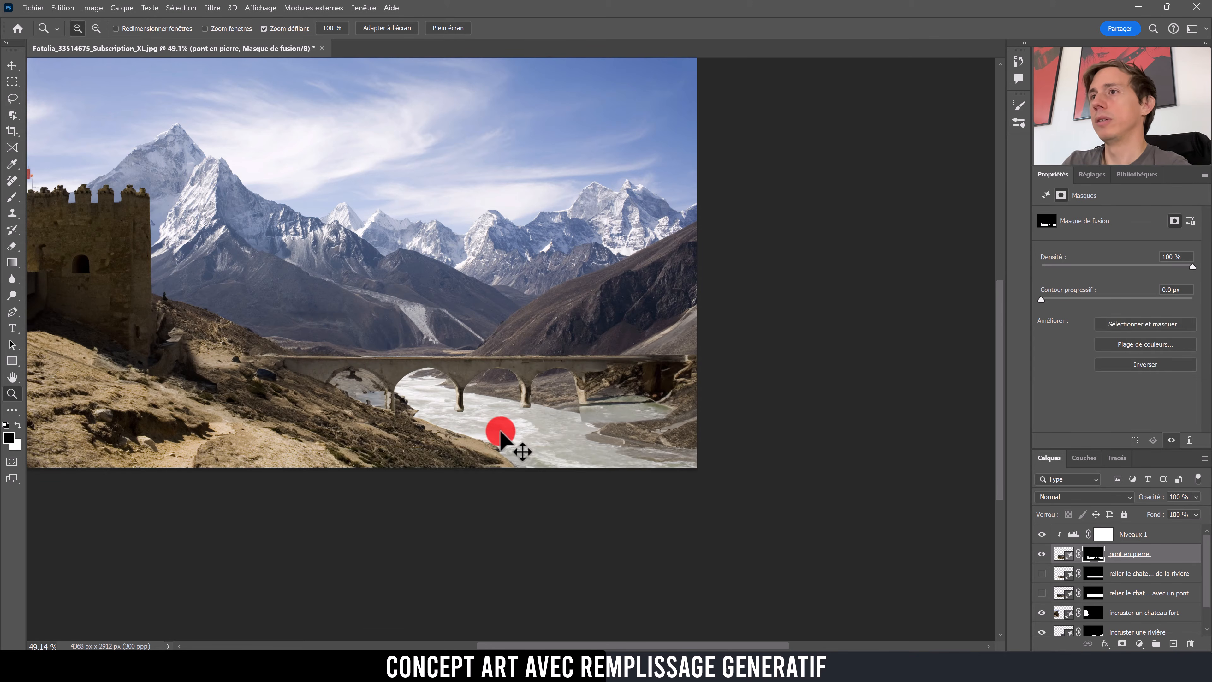
{"action": "key", "text": "b"}
{"action": "key", "text": "x"}
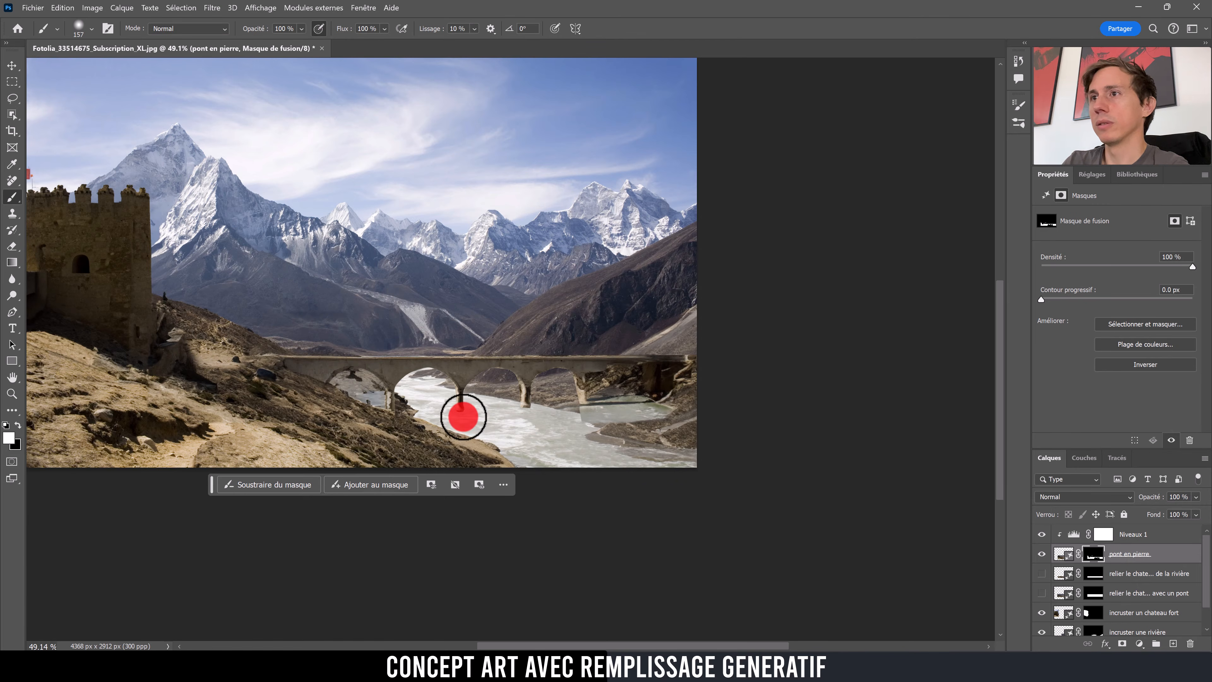
{"action": "mouse_move", "coordinate": [463, 417]}
{"action": "left_mouse_down"}
{"action": "mouse_move", "coordinate": [483, 466]}
{"action": "mouse_move", "coordinate": [563, 456]}
{"action": "mouse_move", "coordinate": [535, 403]}
{"action": "mouse_move", "coordinate": [514, 407]}
{"action": "mouse_move", "coordinate": [536, 409]}
{"action": "mouse_move", "coordinate": [516, 427]}
{"action": "mouse_move", "coordinate": [524, 399]}
{"action": "mouse_move", "coordinate": [534, 410]}
{"action": "mouse_move", "coordinate": [433, 410]}
{"action": "mouse_move", "coordinate": [387, 429]}
{"action": "mouse_move", "coordinate": [567, 413]}
{"action": "mouse_move", "coordinate": [542, 403]}
{"action": "mouse_move", "coordinate": [648, 431]}
{"action": "mouse_move", "coordinate": [639, 442]}
{"action": "mouse_move", "coordinate": [538, 427]}
{"action": "mouse_move", "coordinate": [685, 448]}
{"action": "mouse_move", "coordinate": [759, 412]}
{"action": "mouse_move", "coordinate": [533, 435]}
{"action": "mouse_move", "coordinate": [452, 414]}
{"action": "mouse_move", "coordinate": [459, 407]}
{"action": "mouse_move", "coordinate": [431, 399]}
{"action": "mouse_move", "coordinate": [456, 386]}
{"action": "mouse_move", "coordinate": [428, 366]}
{"action": "mouse_move", "coordinate": [367, 392]}
{"action": "left_mouse_up"}
{"action": "key", "text": "x"}
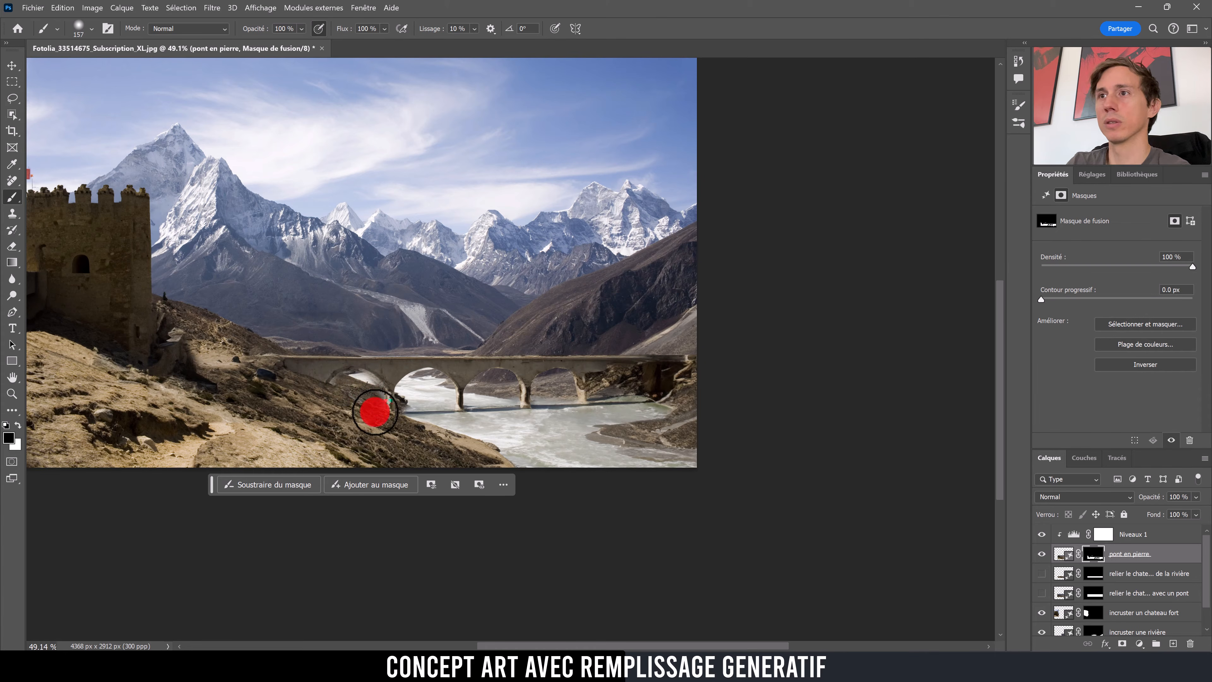
Step: Paint the "pont en pierre" mask black under the arch nearest the castle to reveal the original river and bank
{"action": "mouse_move", "coordinate": [371, 410]}
{"action": "left_mouse_down"}
{"action": "mouse_move", "coordinate": [389, 378]}
{"action": "mouse_move", "coordinate": [339, 405]}
{"action": "mouse_move", "coordinate": [358, 553]}
{"action": "left_mouse_up"}
{"action": "key", "text": "z"}
{"action": "key", "text": "b"}
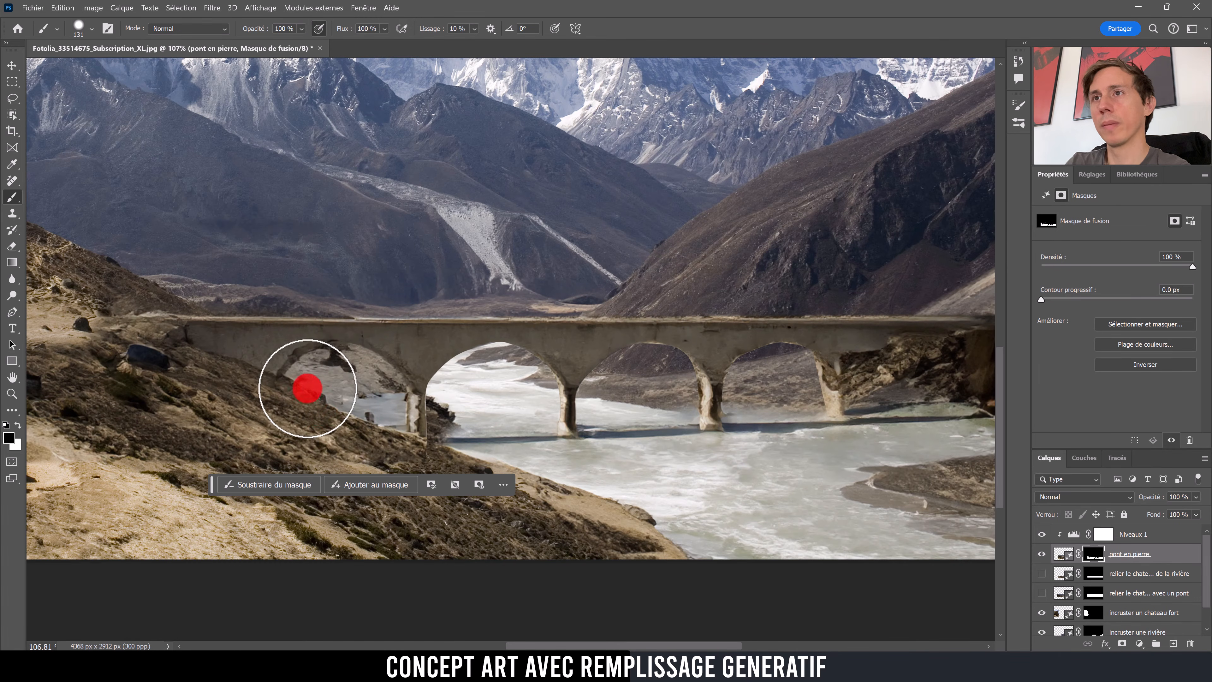
{"action": "mouse_move", "coordinate": [301, 387]}
{"action": "left_mouse_down"}
{"action": "mouse_move", "coordinate": [328, 366]}
{"action": "mouse_move", "coordinate": [350, 373]}
{"action": "mouse_move", "coordinate": [381, 395]}
{"action": "mouse_move", "coordinate": [388, 422]}
{"action": "mouse_move", "coordinate": [330, 401]}
{"action": "mouse_move", "coordinate": [330, 411]}
{"action": "left_mouse_up"}
Step: Compare the bridge with and without the "Niveaux 1" adjustment by toggling its visibility, leaving it shown
{"action": "key", "text": "z"}
{"action": "left_click_drag", "start_coordinate": [525, 361], "coordinate": [491, 372]}
{"action": "left_click_drag", "start_coordinate": [533, 327], "coordinate": [568, 338]}
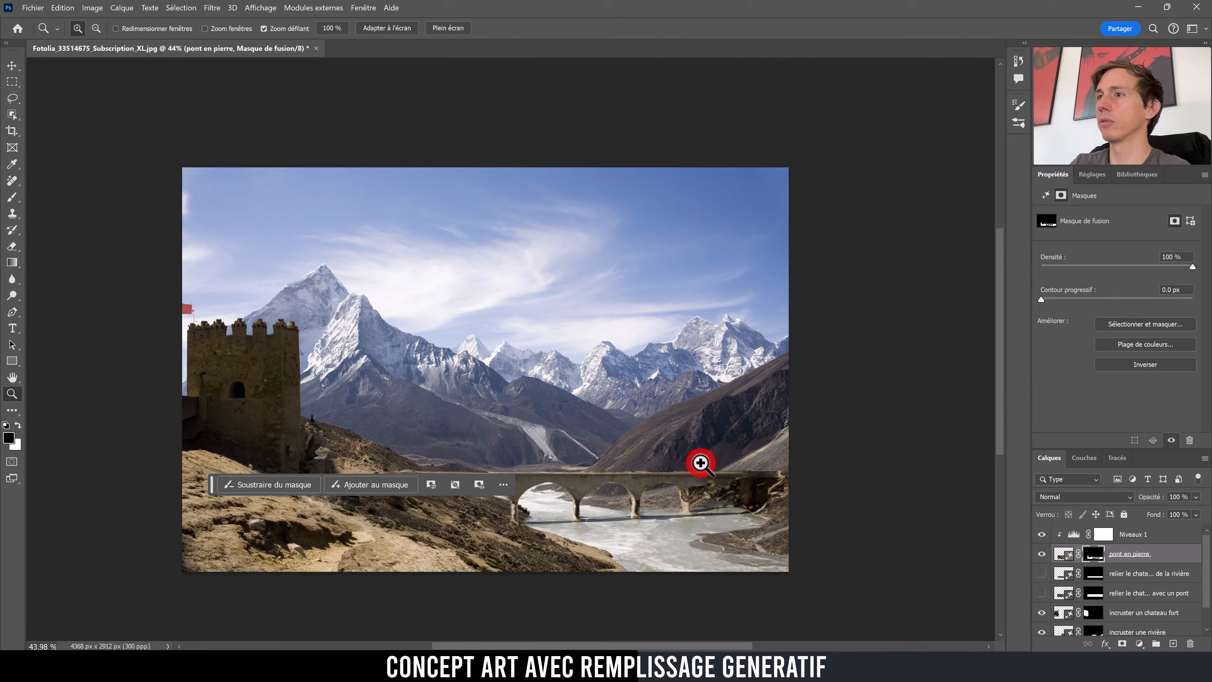
{"action": "left_click_drag", "start_coordinate": [696, 333], "coordinate": [694, 306]}
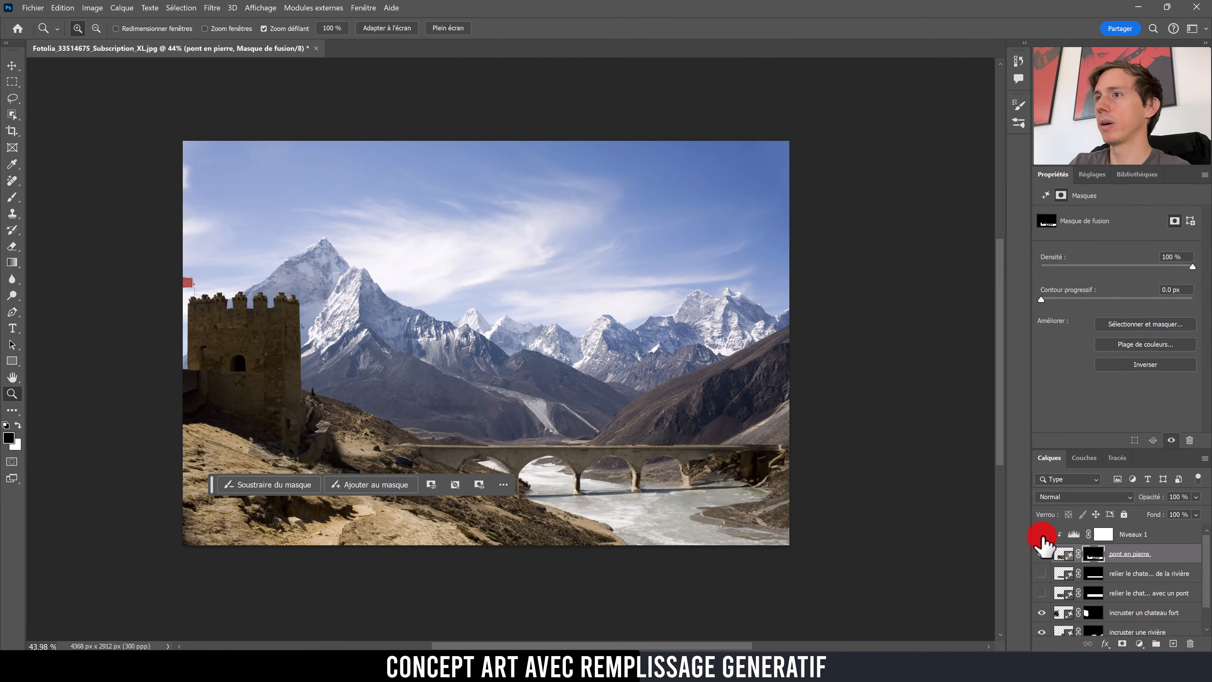
{"action": "left_click", "coordinate": [1042, 535]}
{"action": "left_click", "coordinate": [1041, 535]}
{"action": "left_click", "coordinate": [1042, 535]}
{"action": "left_click", "coordinate": [1041, 534]}
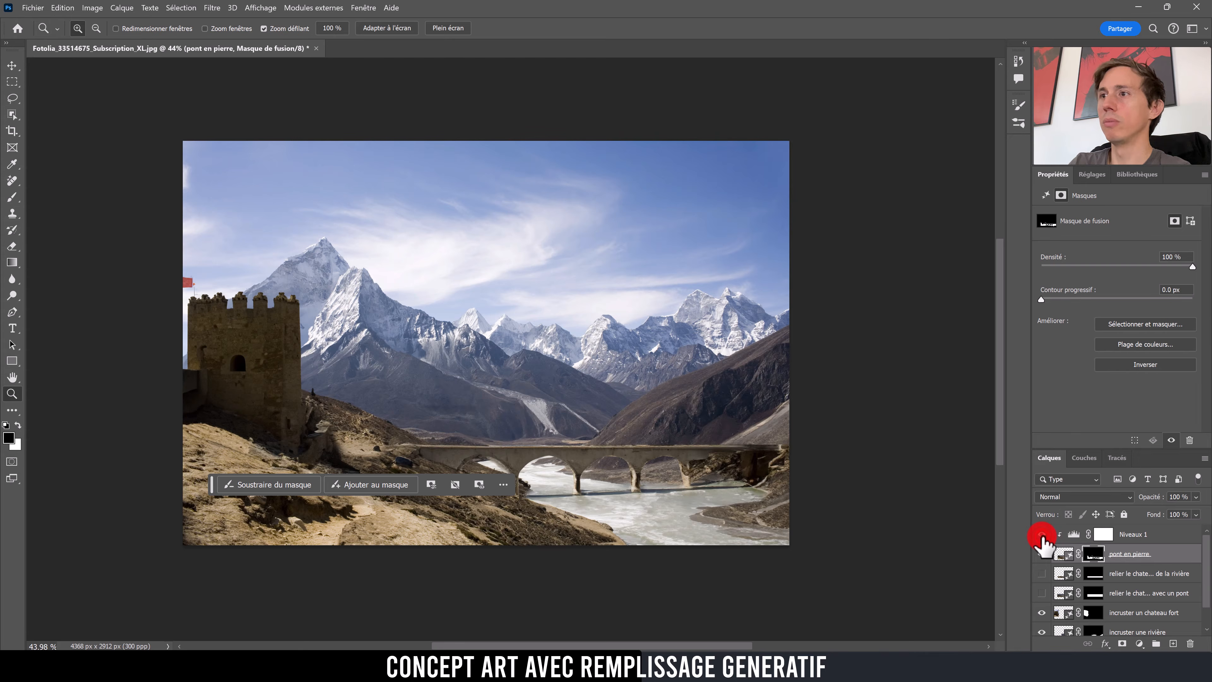
{"action": "left_click", "coordinate": [1041, 534]}
{"action": "left_click", "coordinate": [1042, 534]}
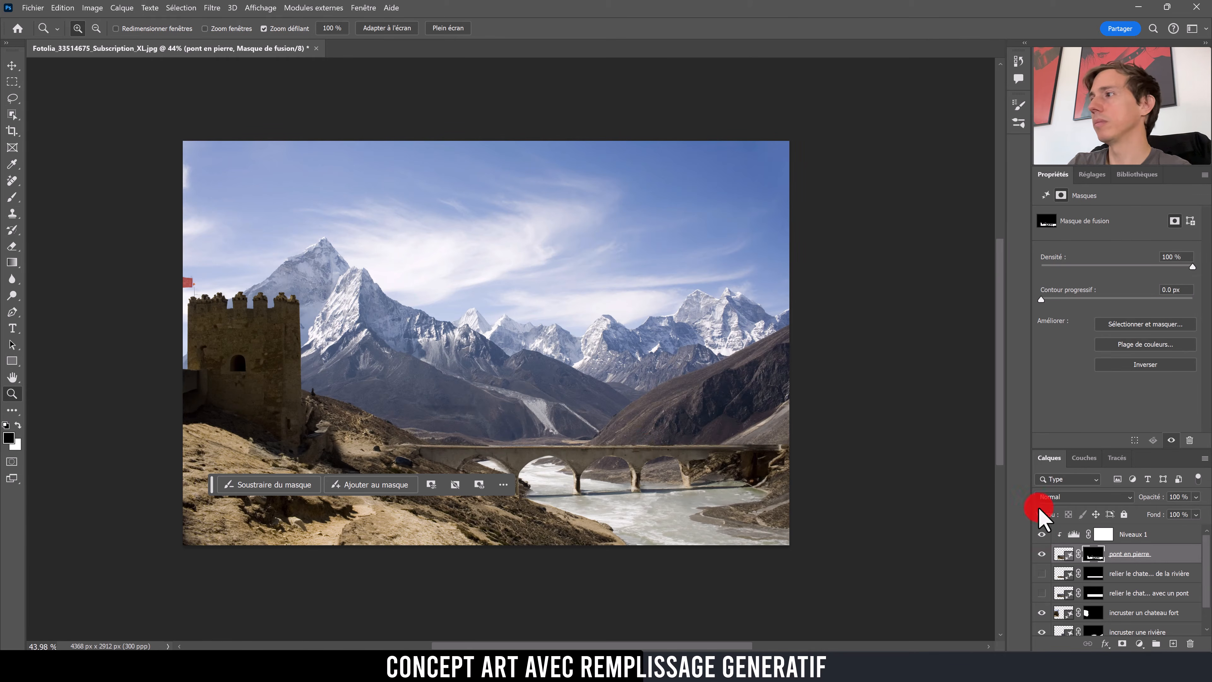
Step: Move the floating task bar clear of the foreground and examine the bridge's blending, both close up and in the whole landscape
{"action": "key", "text": "b"}
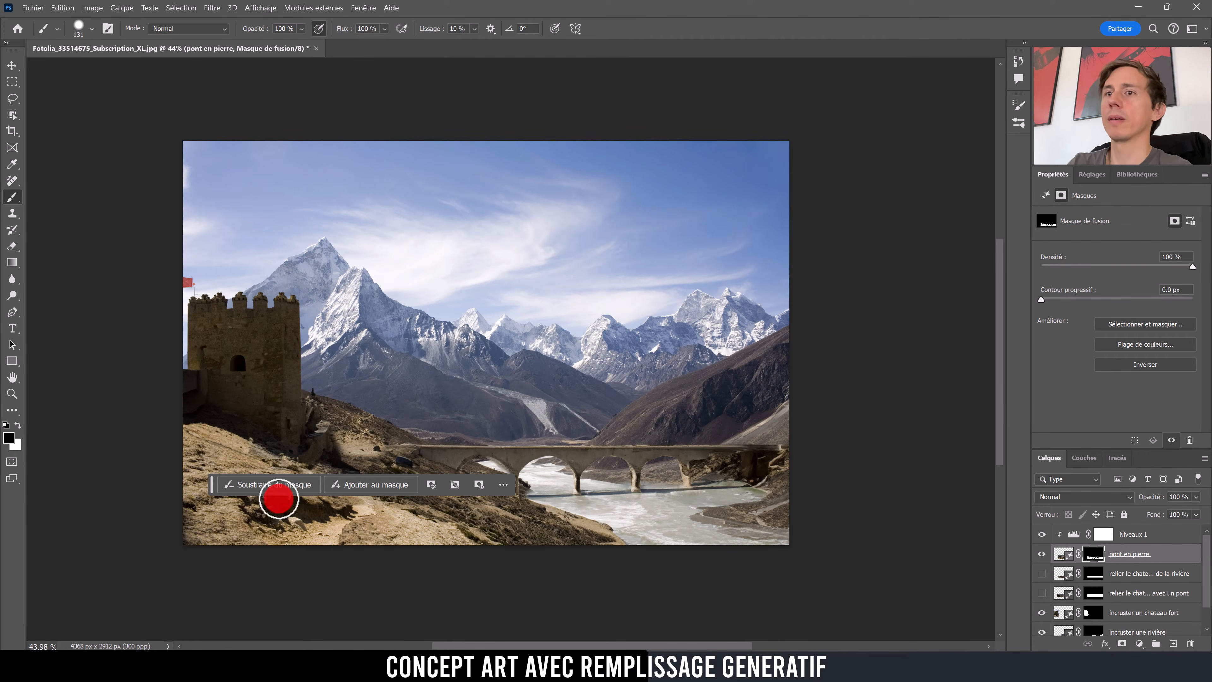
{"action": "left_click_drag", "start_coordinate": [213, 494], "coordinate": [349, 592]}
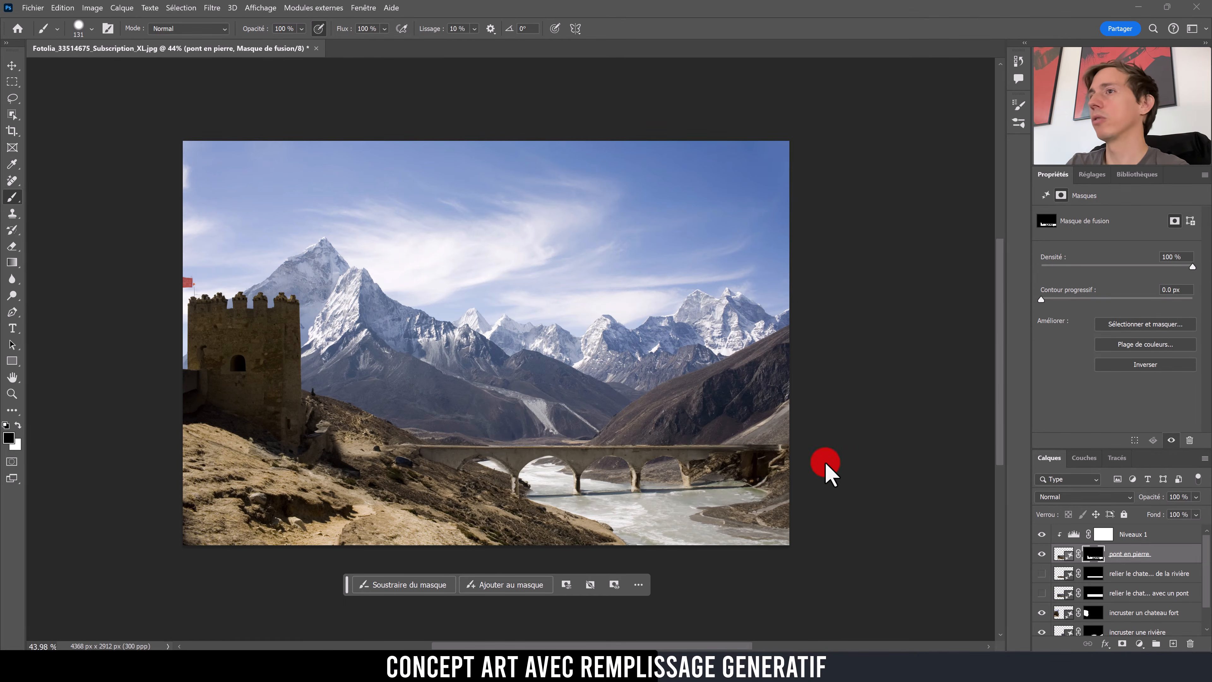
{"action": "key", "text": "z"}
{"action": "left_click_drag", "start_coordinate": [639, 464], "coordinate": [695, 426]}
{"action": "scroll", "coordinate": [482, 328], "scroll_direction": "down", "scroll_amount": 10}
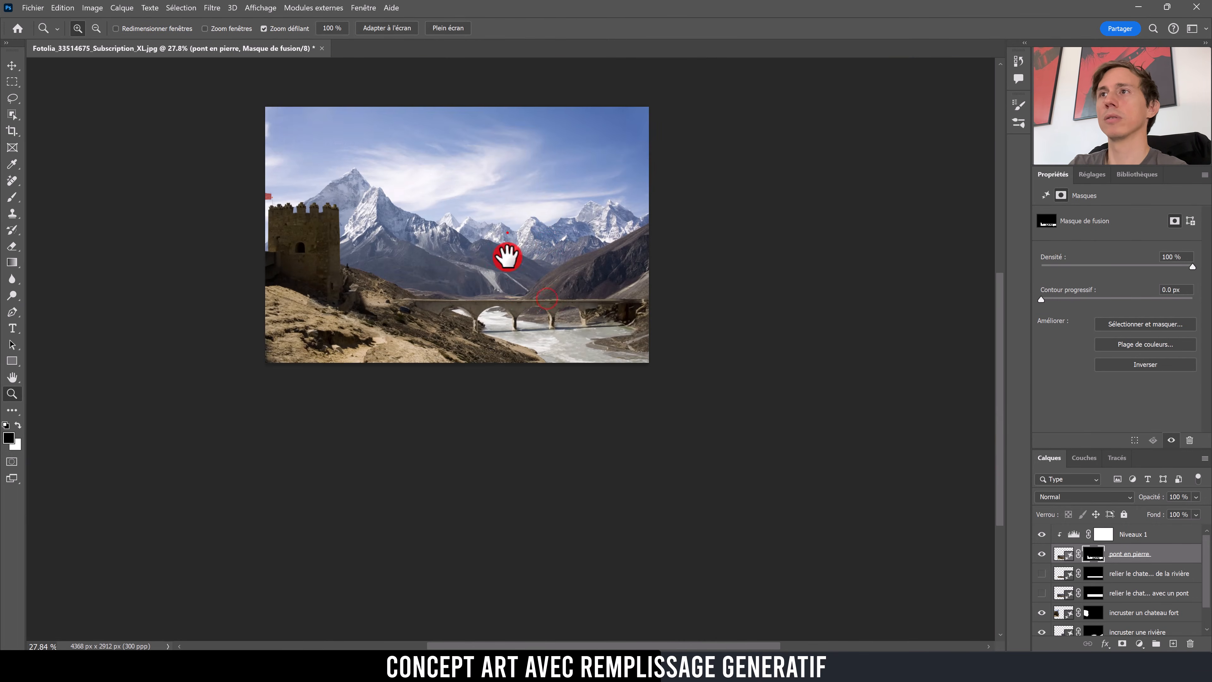
{"action": "left_click_drag", "start_coordinate": [507, 232], "coordinate": [531, 356]}
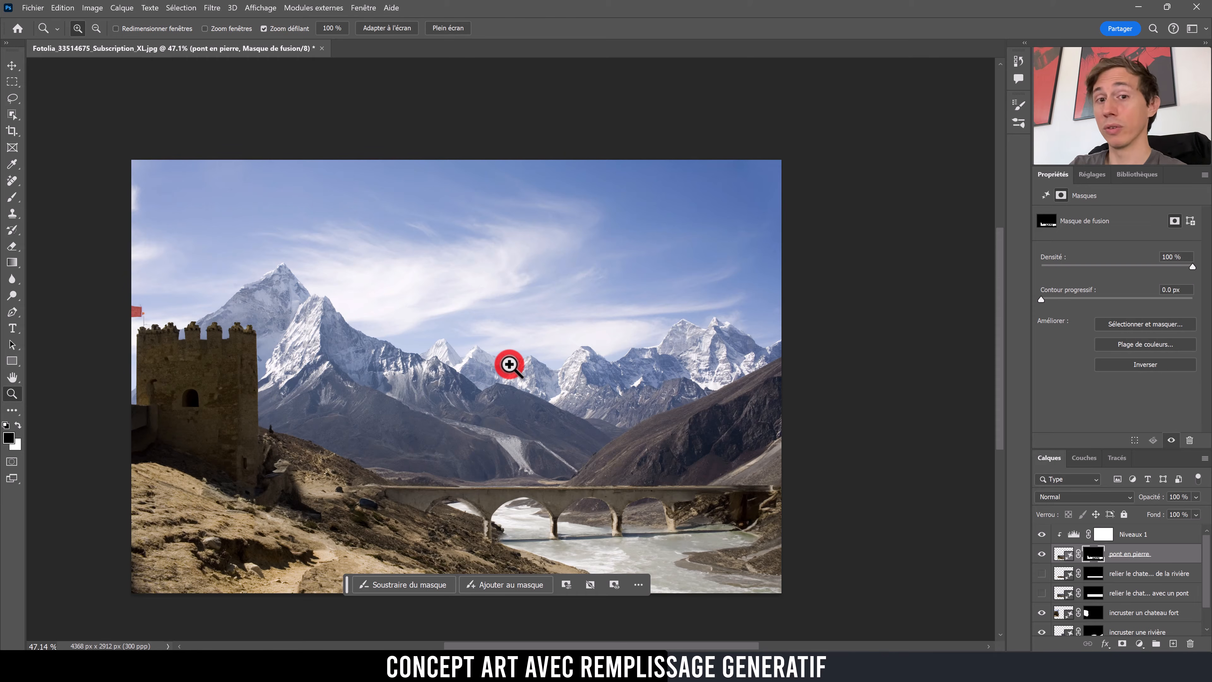
{"action": "left_click_drag", "start_coordinate": [507, 355], "coordinate": [537, 340]}
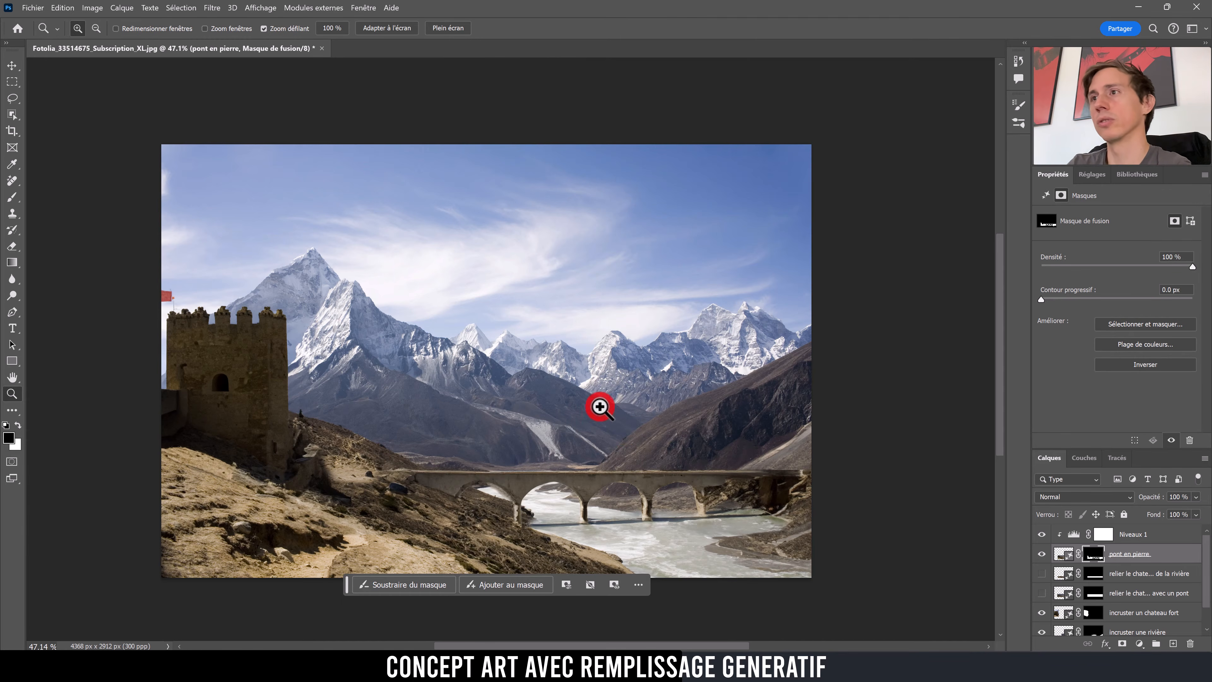
{"action": "left_click_drag", "start_coordinate": [649, 504], "coordinate": [694, 467]}
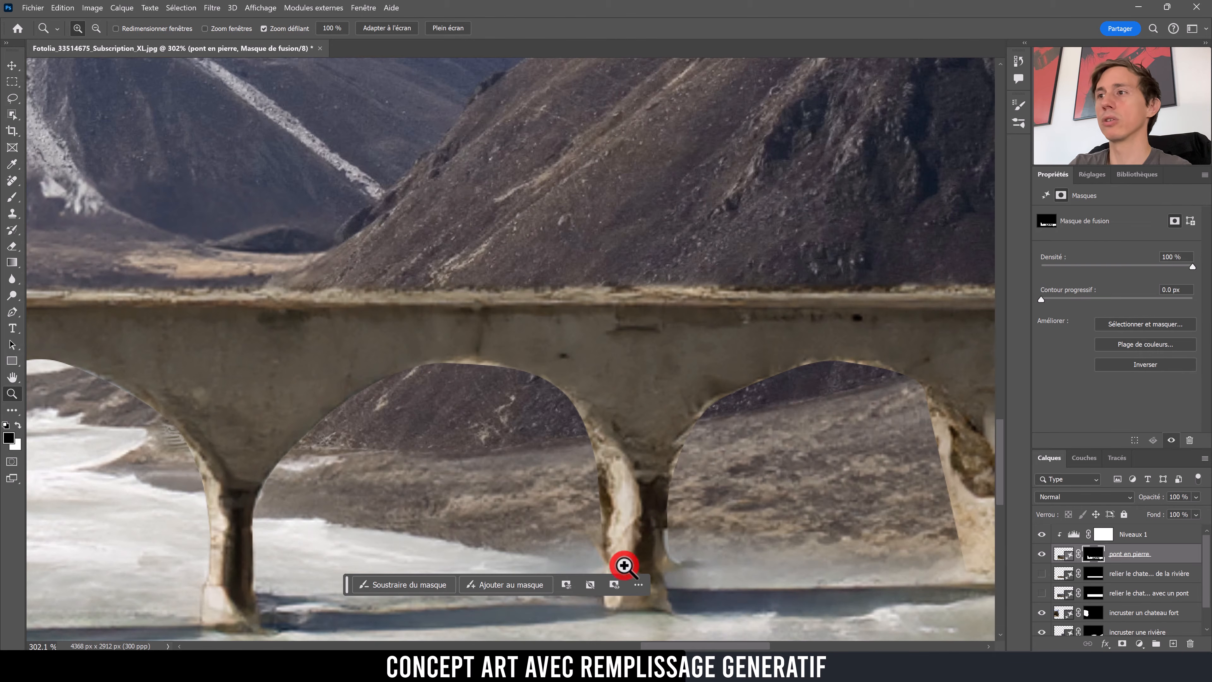
{"action": "left_click_drag", "start_coordinate": [534, 413], "coordinate": [496, 447]}
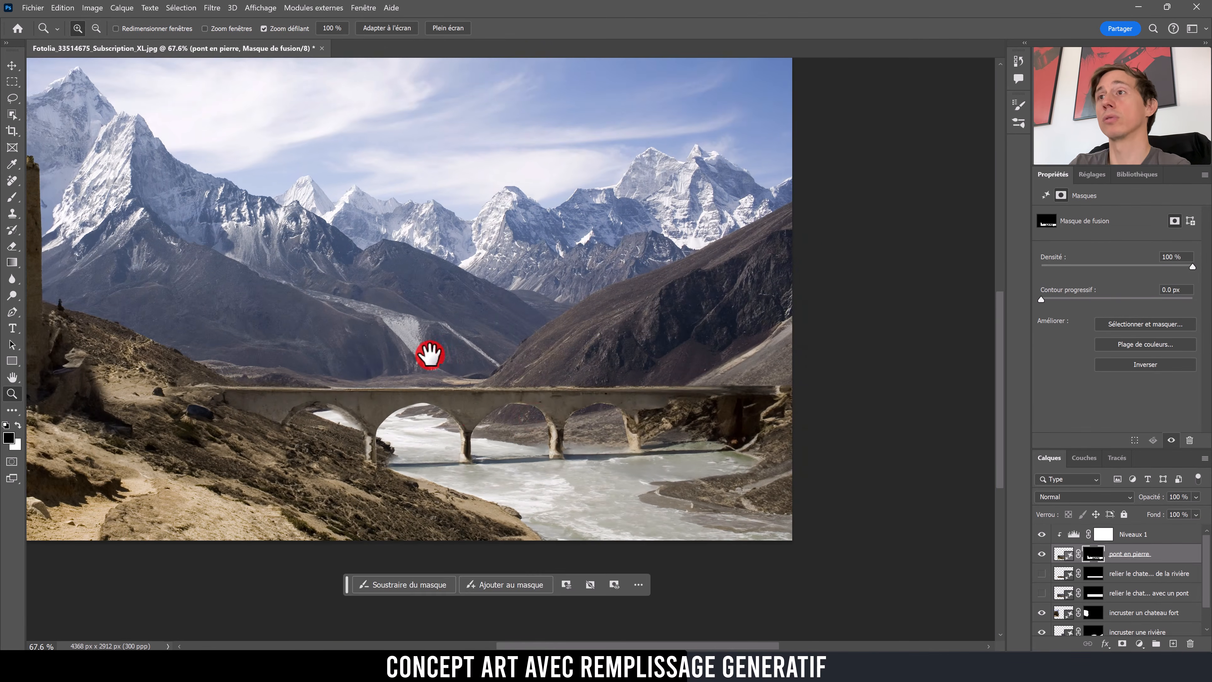
{"action": "left_click_drag", "start_coordinate": [436, 359], "coordinate": [626, 466]}
{"action": "left_click_drag", "start_coordinate": [604, 417], "coordinate": [555, 379]}
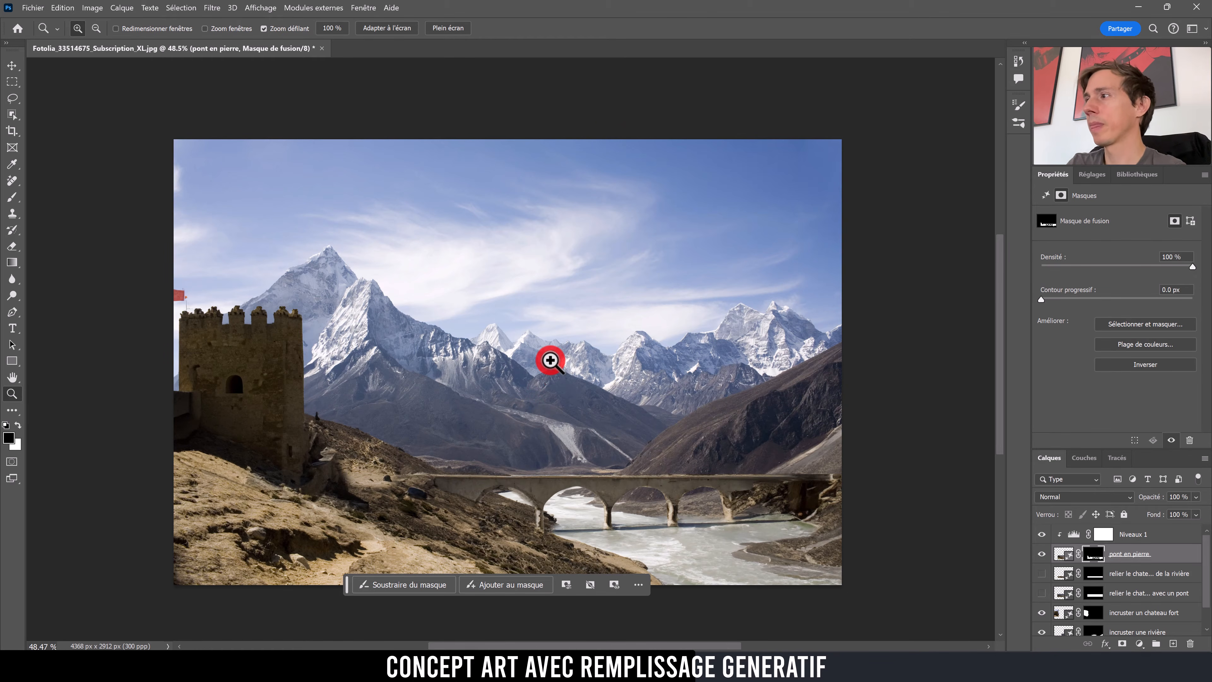
Step: Make "Niveaux 1" the active layer and select the whole sky above the mountains with the Object Selection tool
{"action": "left_click", "coordinate": [1162, 531]}
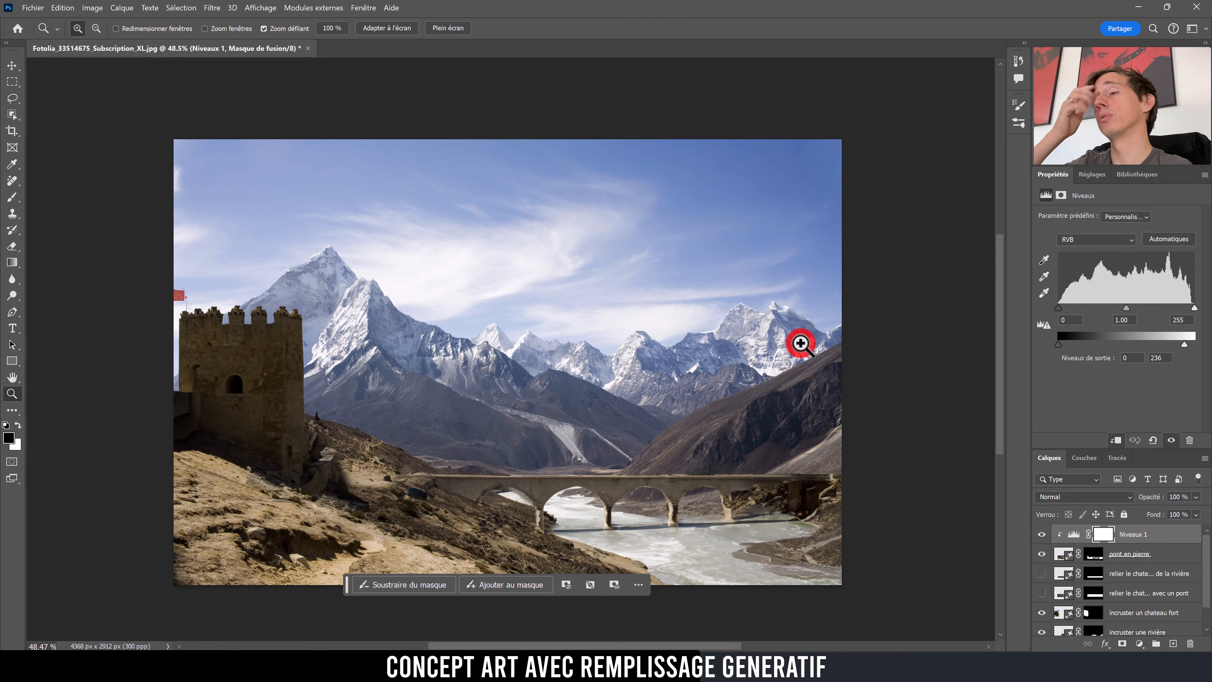
{"action": "left_click", "coordinate": [12, 114]}
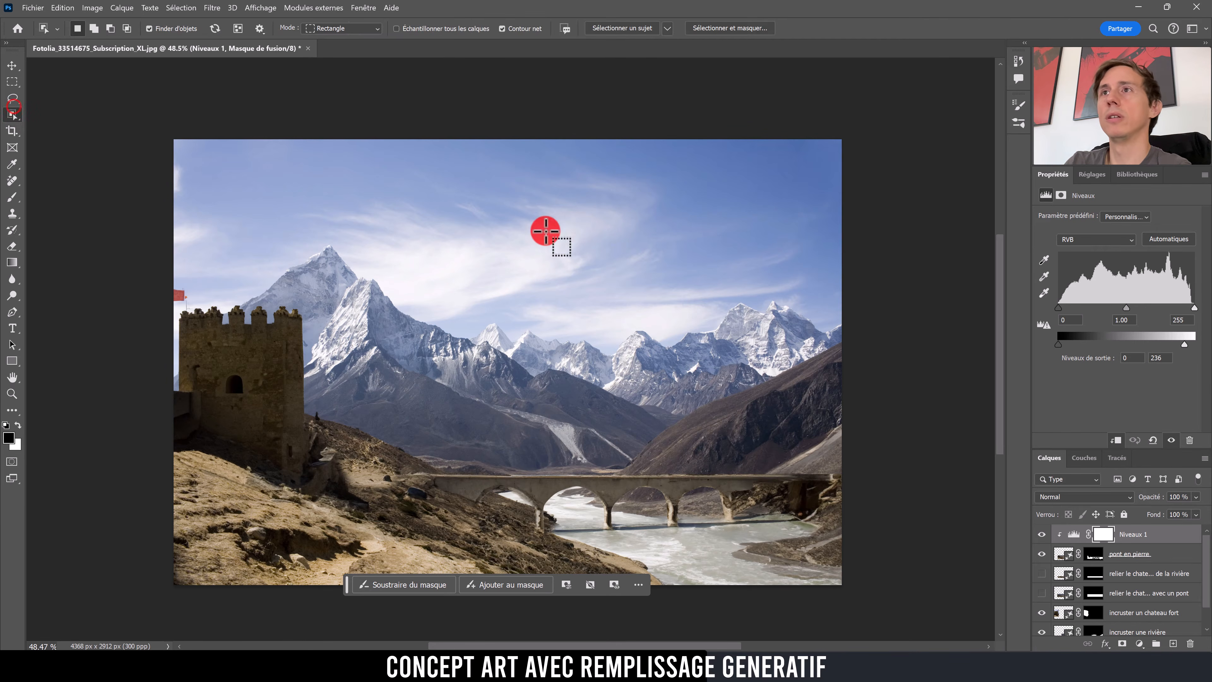
{"action": "left_click", "coordinate": [667, 28]}
{"action": "left_click", "coordinate": [667, 27]}
{"action": "left_click", "coordinate": [667, 28]}
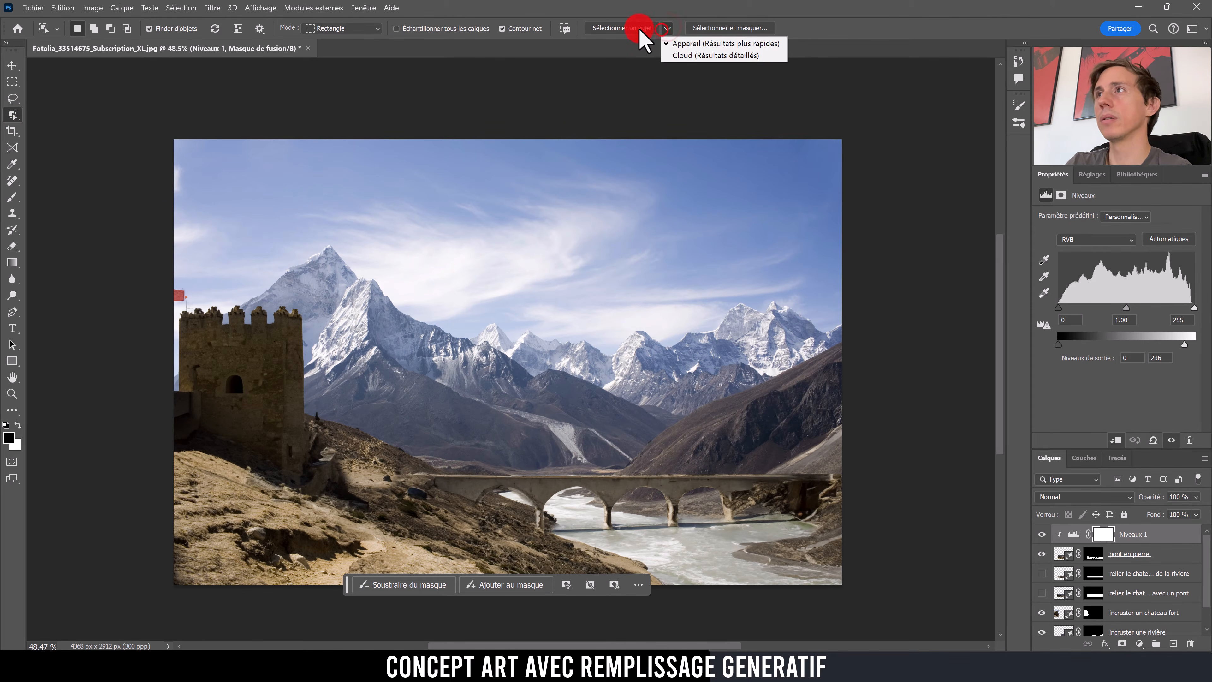
{"action": "left_click", "coordinate": [629, 29]}
{"action": "left_click", "coordinate": [550, 212]}
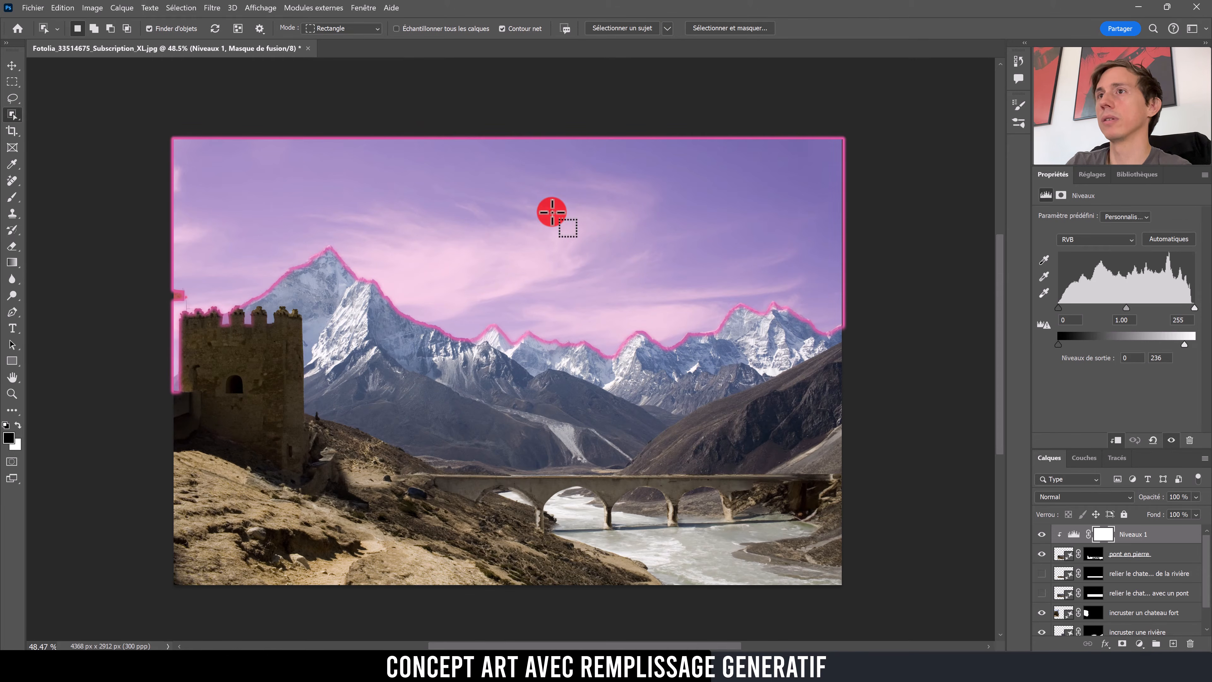
{"action": "left_click", "coordinate": [794, 296]}
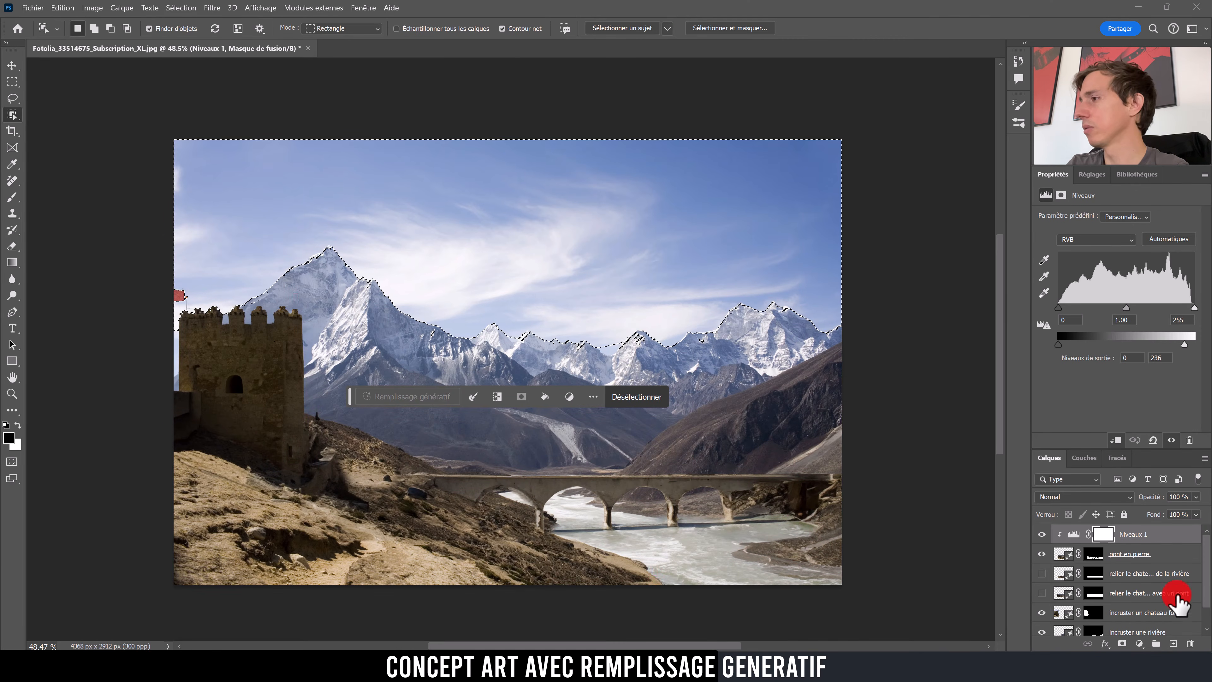
Step: Add a new layer above "Niveaux 1" and run a generative fill in the sky with the prompt "nuée de dragons gris et bleus"
{"action": "left_click", "coordinate": [1173, 643]}
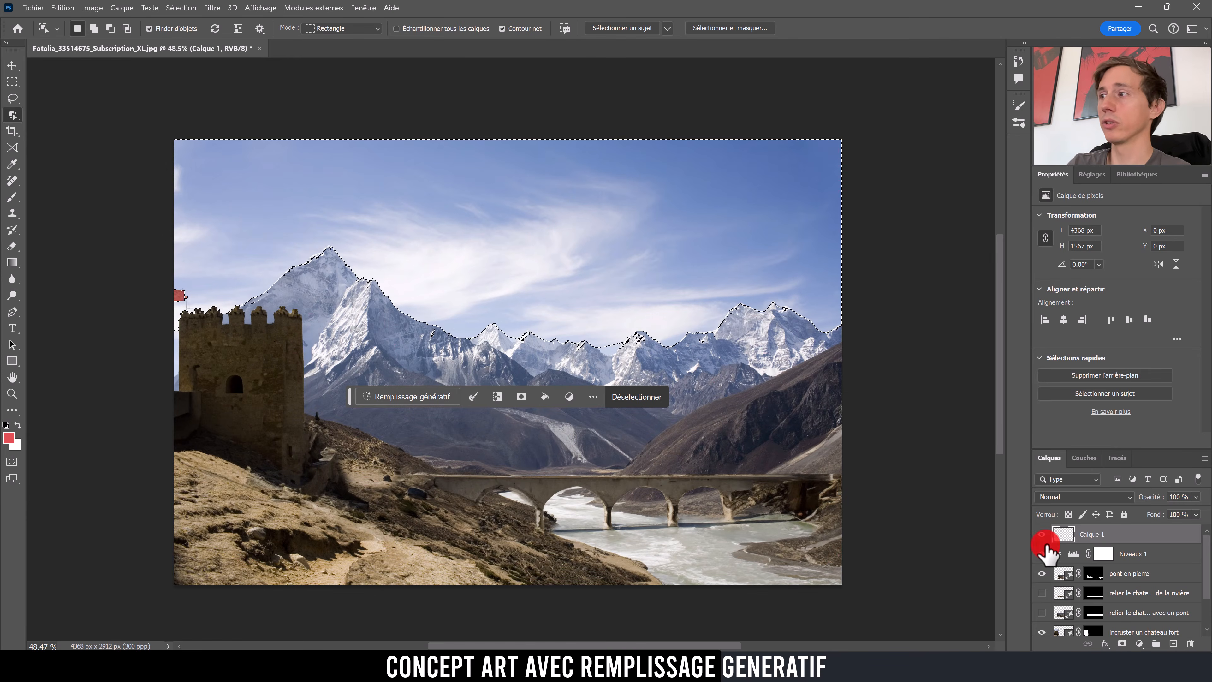
{"action": "left_click", "coordinate": [423, 402]}
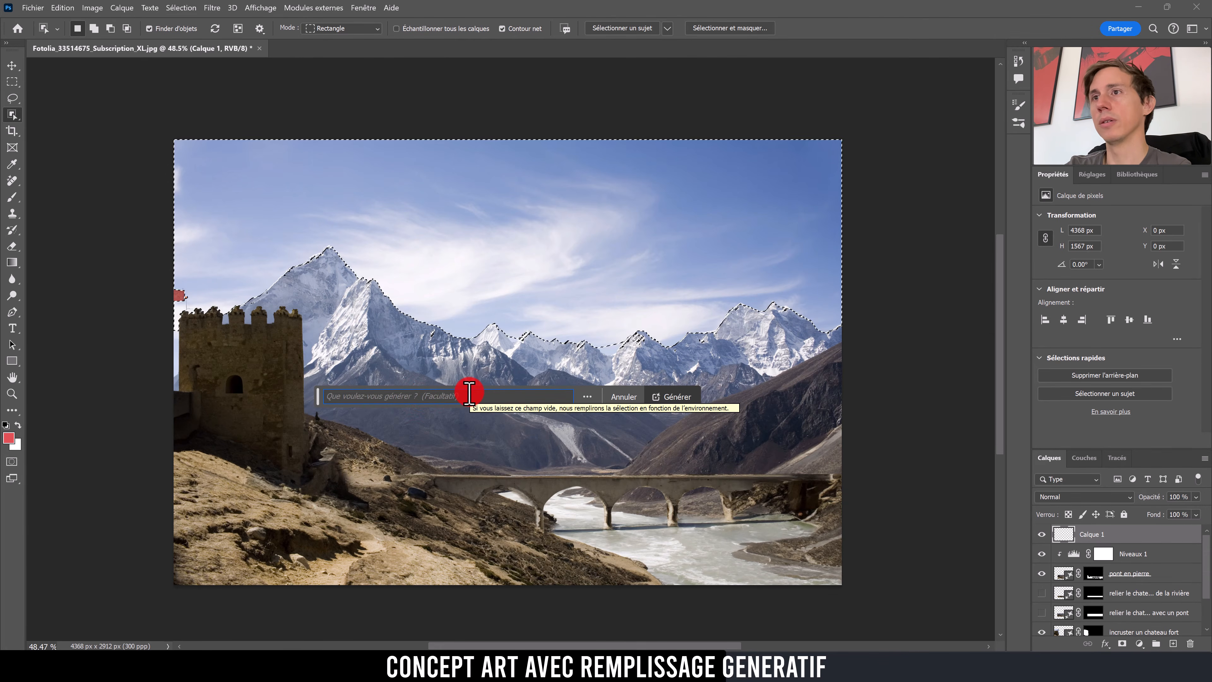
{"action": "type", "text": "nuée de dragons gris et bleus"}
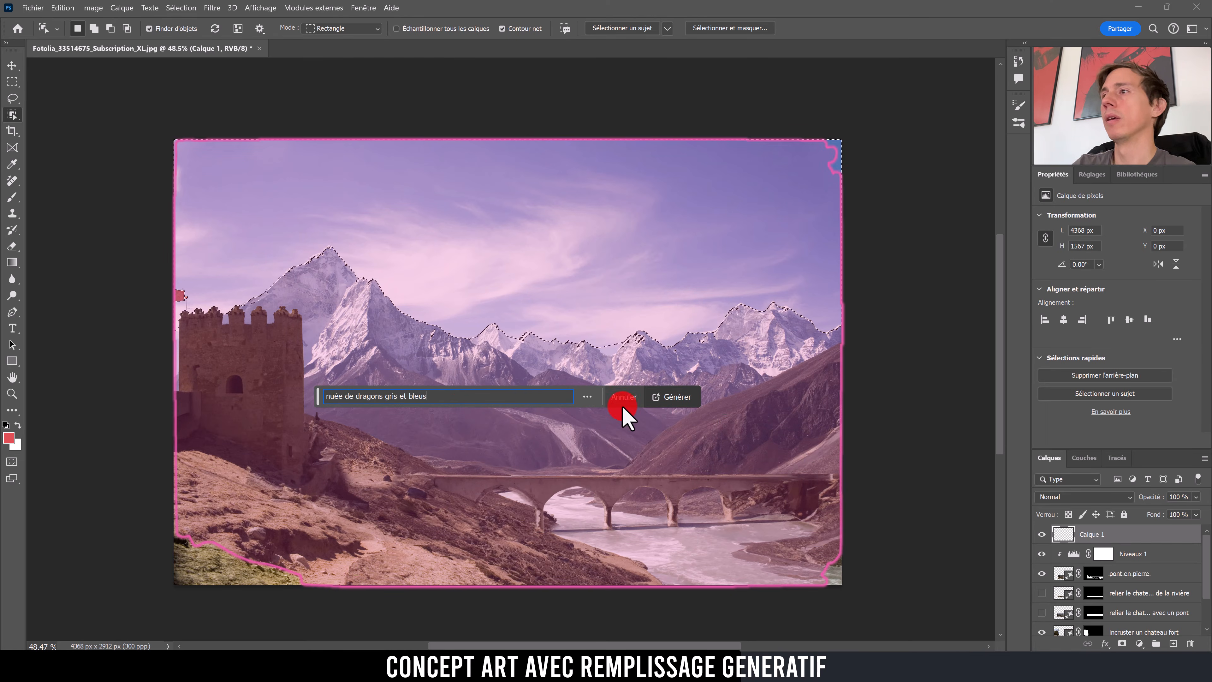
{"action": "left_click", "coordinate": [671, 397]}
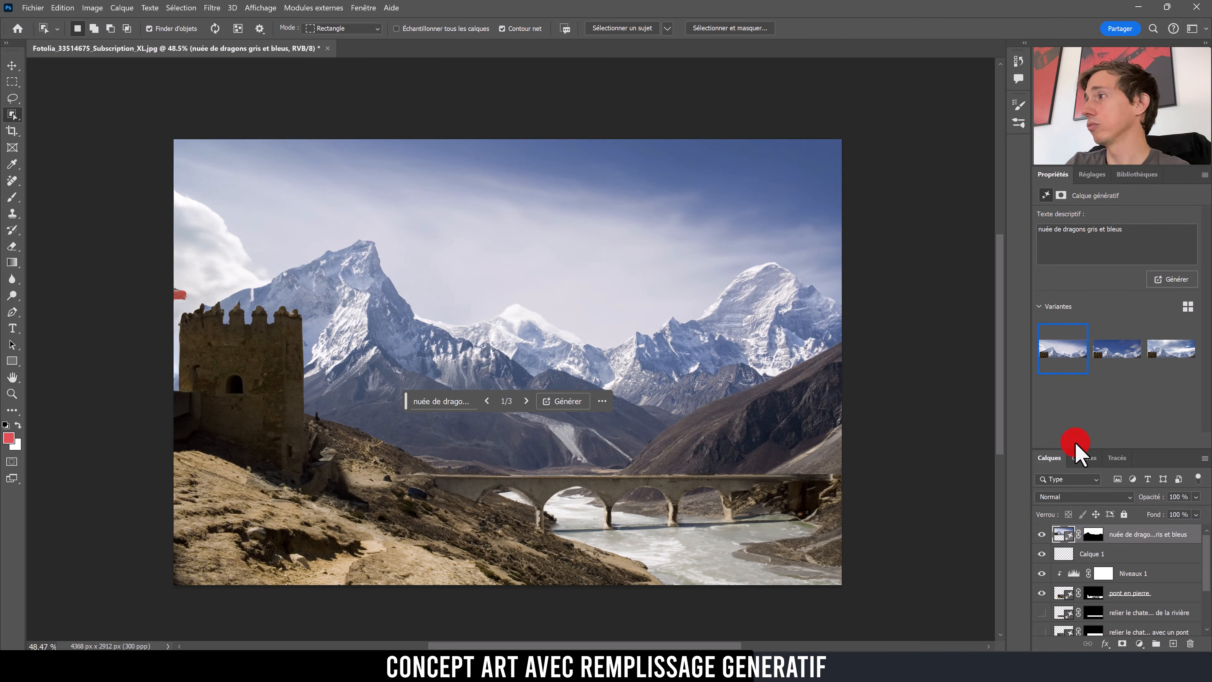
Step: Review the second and third generated variants of the dragon swarm sky
{"action": "mouse_move", "coordinate": [1110, 371]}
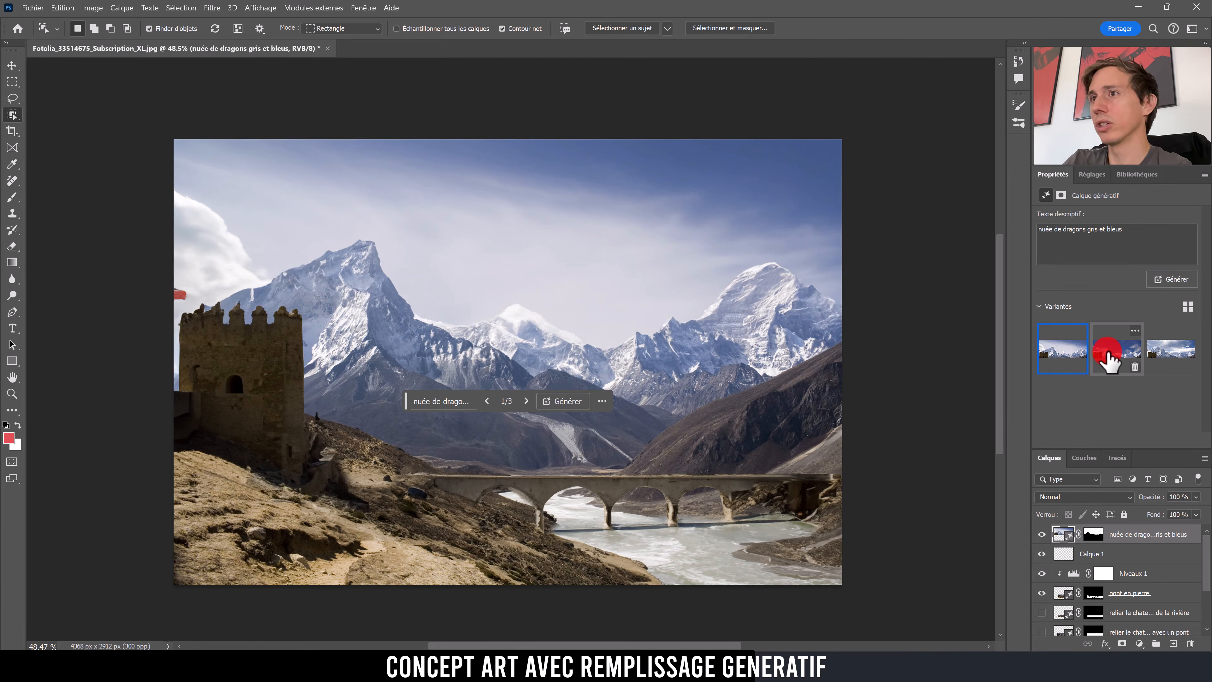
{"action": "left_click", "coordinate": [1108, 358]}
{"action": "left_click", "coordinate": [1168, 355]}
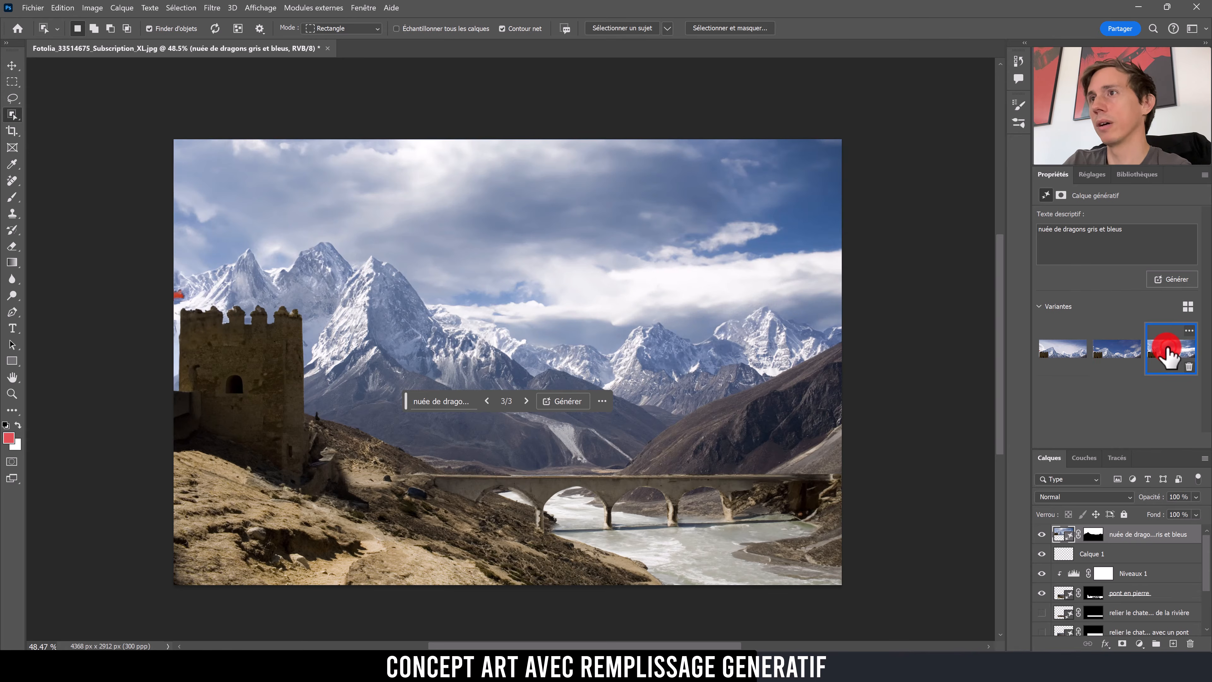
Step: Replace the sky prompt with "dragon gris volant dans le ciel" and generate new variants
{"action": "left_click", "coordinate": [458, 401]}
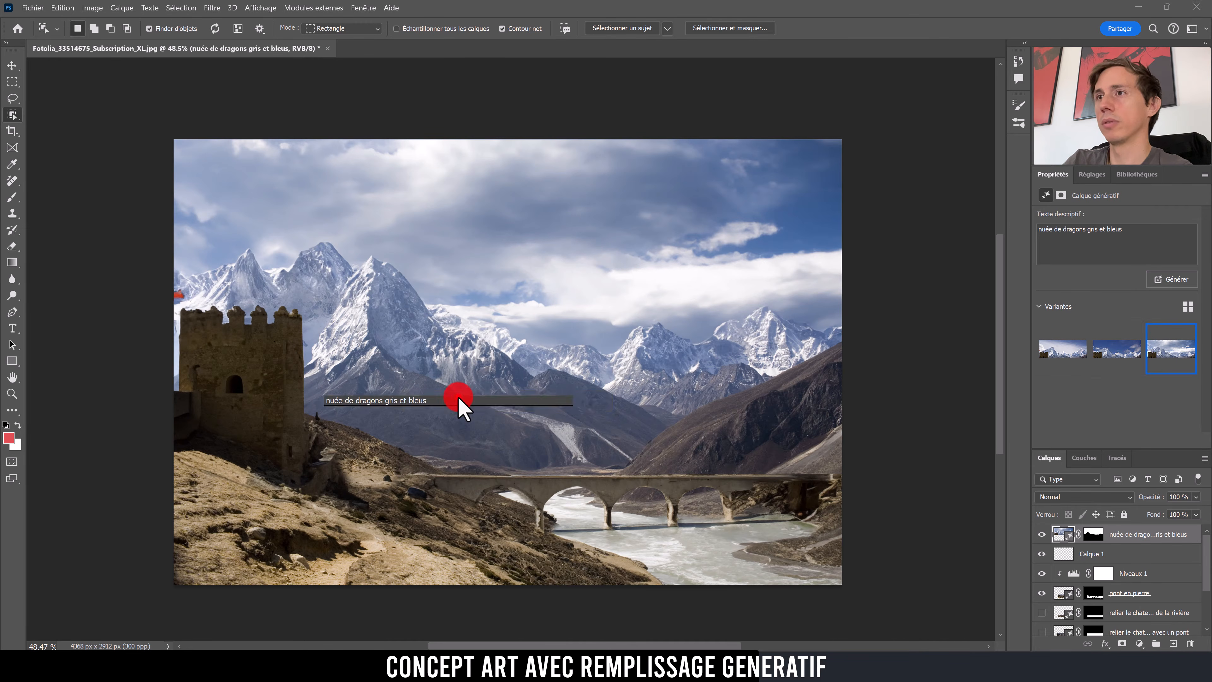
{"action": "triple_click", "coordinate": [353, 401]}
{"action": "key", "text": "BackSpace"}
{"action": "type", "text": "dragon"}
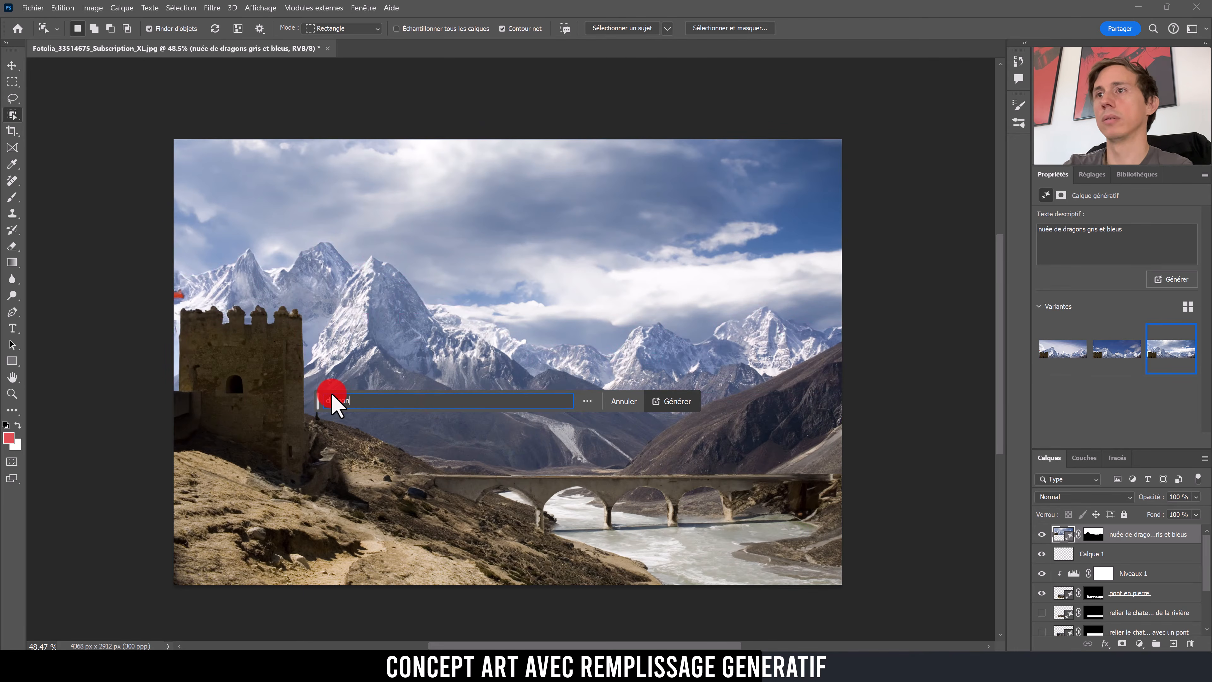
{"action": "type", "text": " gris"}
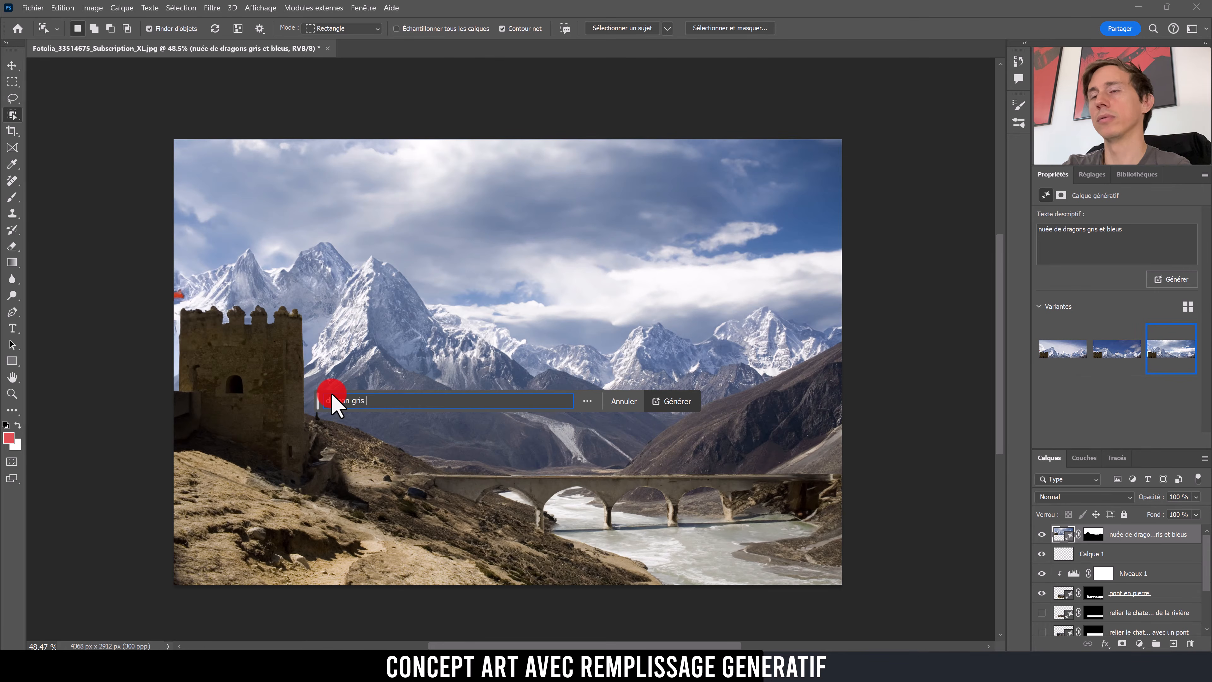
{"action": "type", "text": " volant dans le ci"}
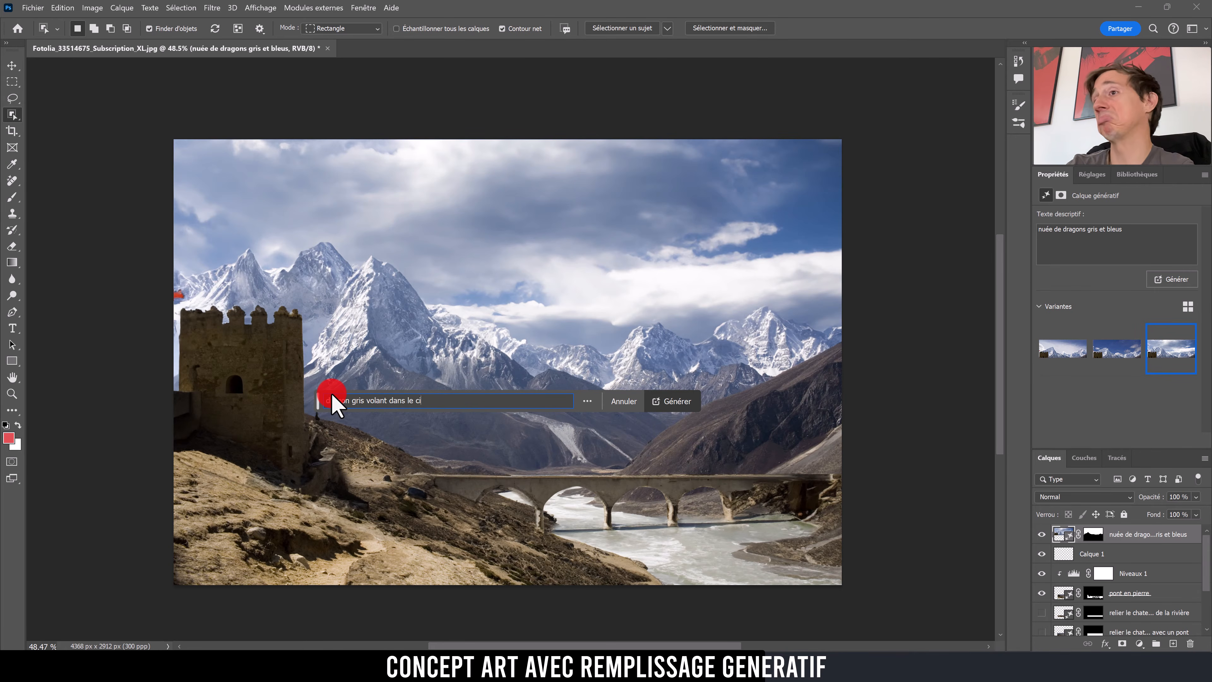
{"action": "type", "text": "el"}
{"action": "left_click", "coordinate": [696, 402]}
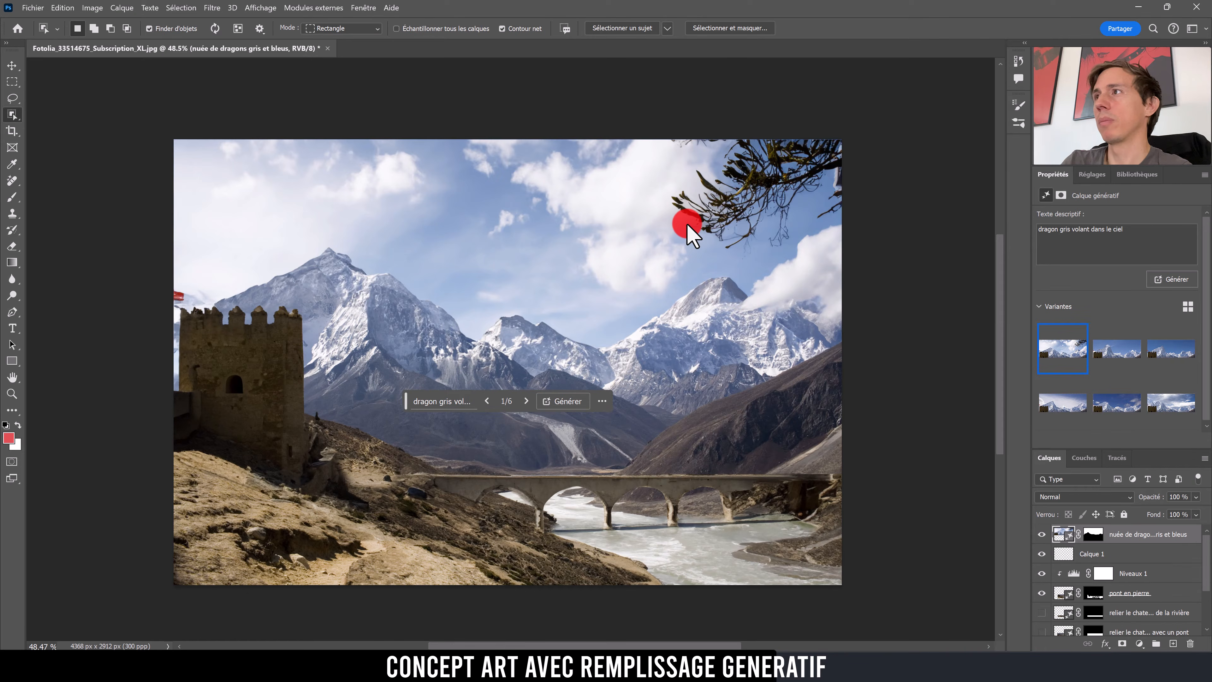
Step: Review the generated sky variants for both dragon prompts and return to the first cloudy variant
{"action": "left_click", "coordinate": [1117, 353]}
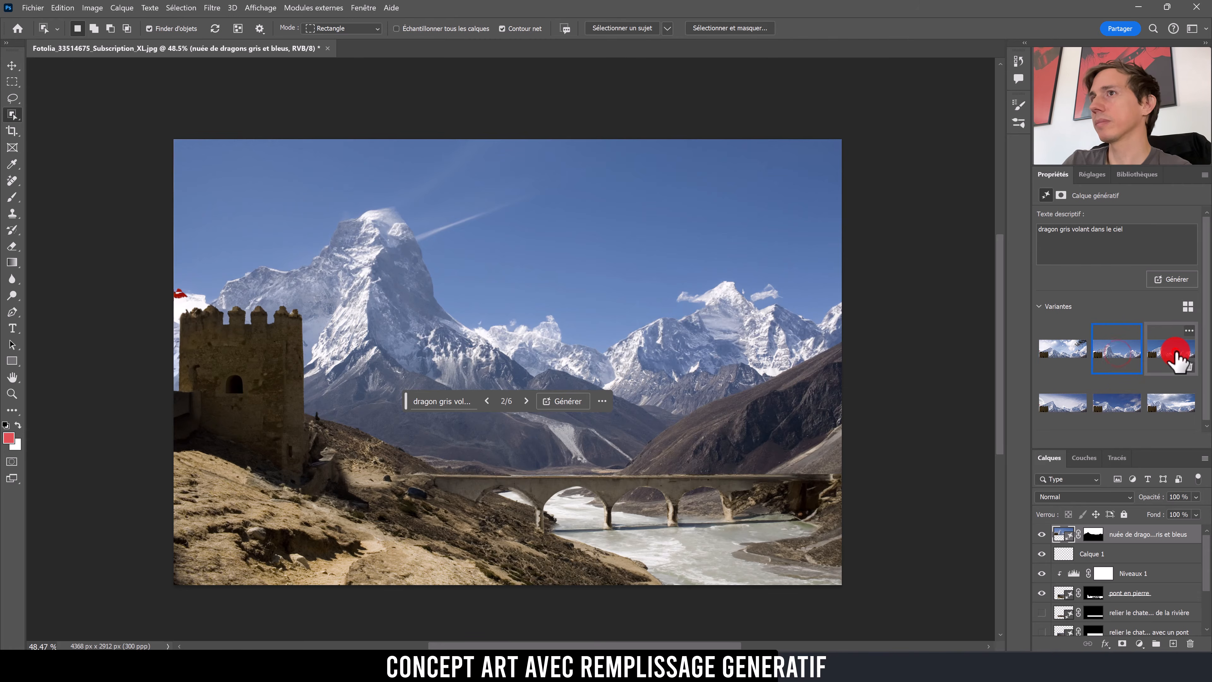
{"action": "left_click", "coordinate": [1175, 355]}
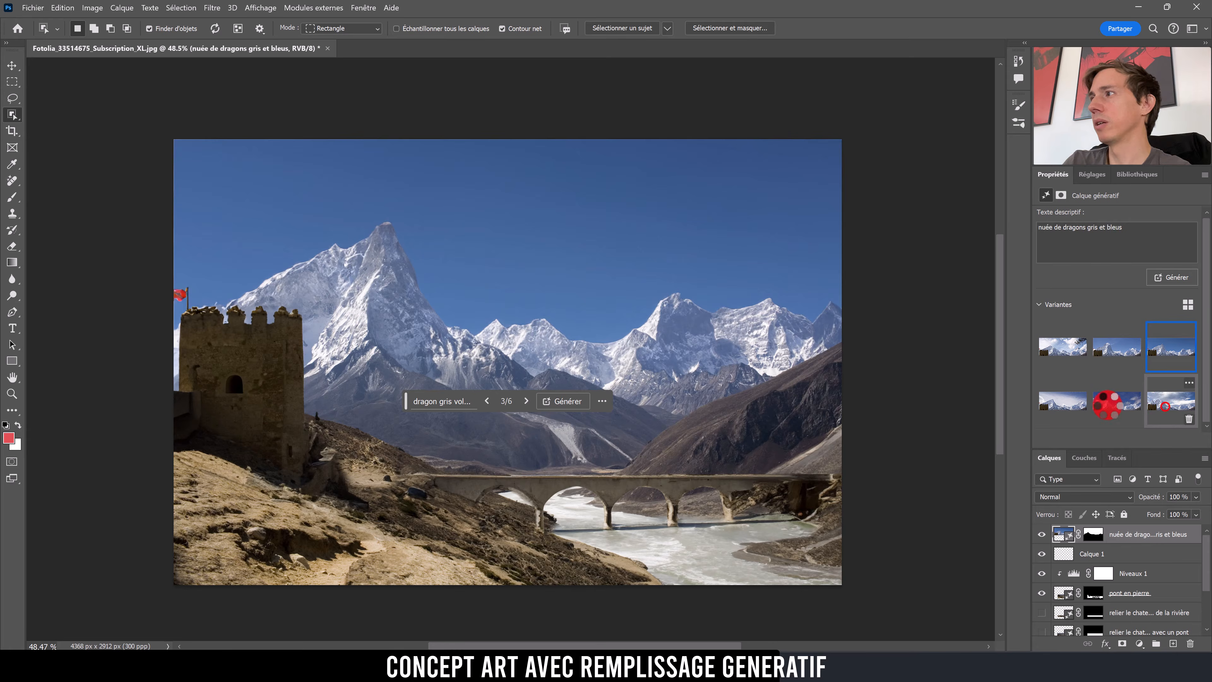
{"action": "left_click", "coordinate": [1165, 406]}
{"action": "left_click", "coordinate": [1068, 366]}
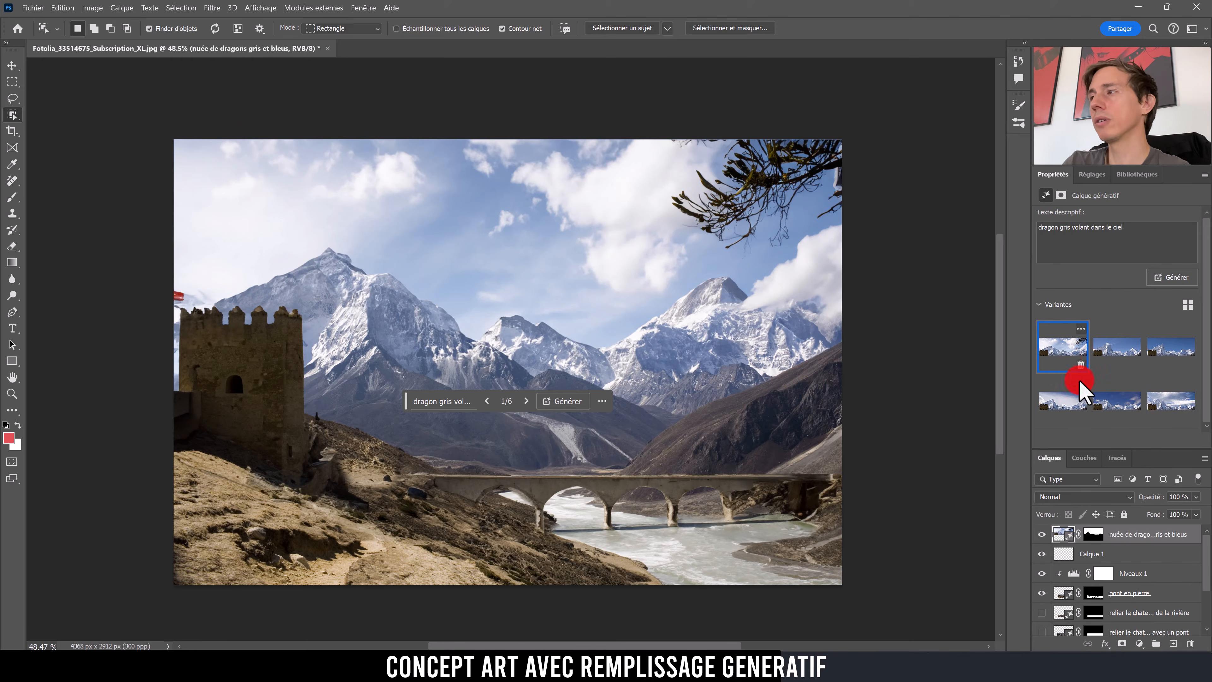
{"action": "left_click", "coordinate": [1070, 400]}
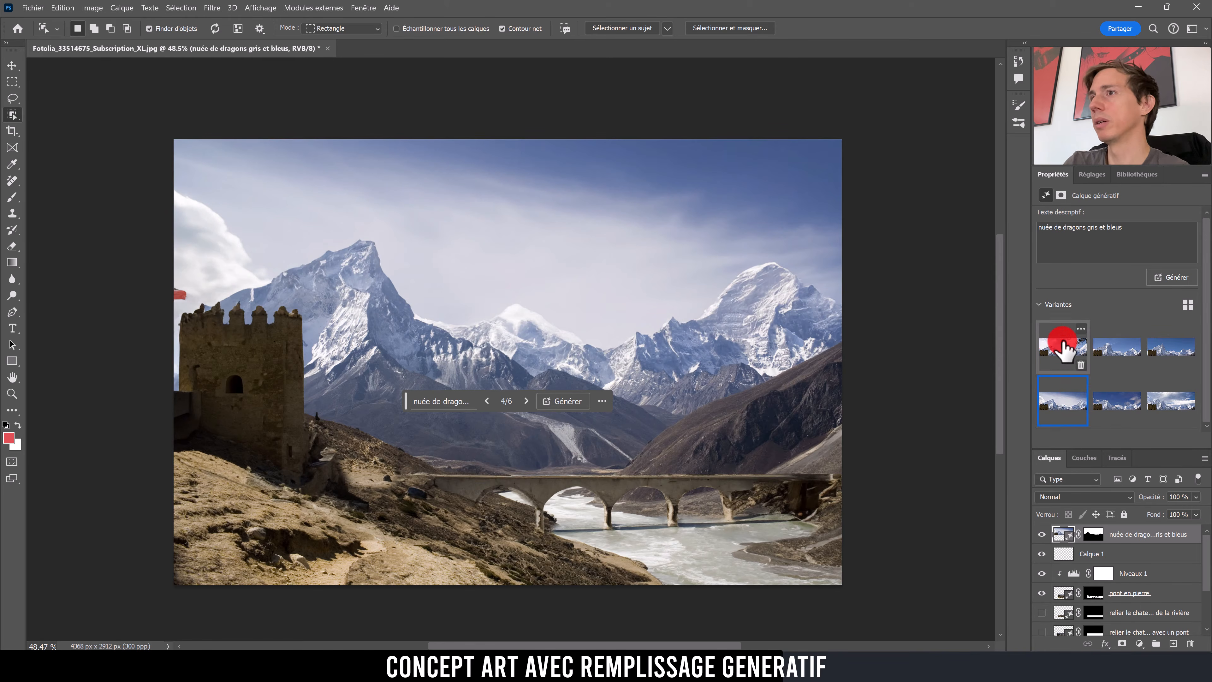
{"action": "left_click", "coordinate": [1064, 348]}
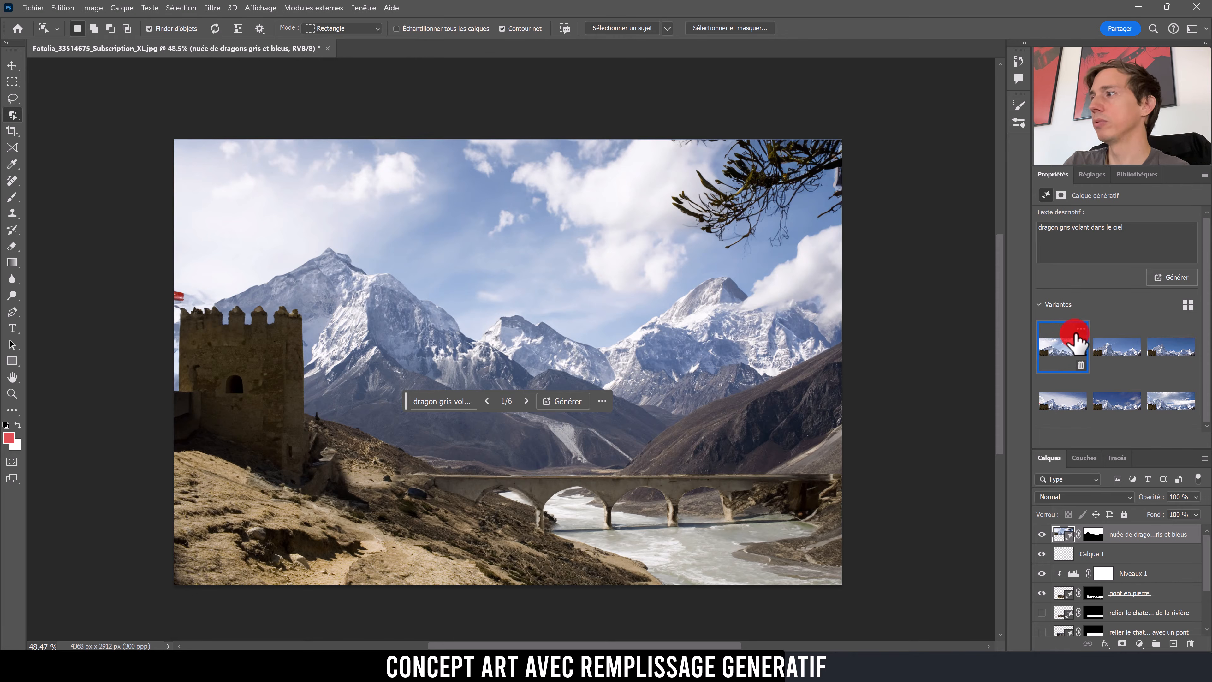
Step: Replace the sky layer's prompt with "dragon gris" and generate new variants
{"action": "left_click", "coordinate": [453, 402]}
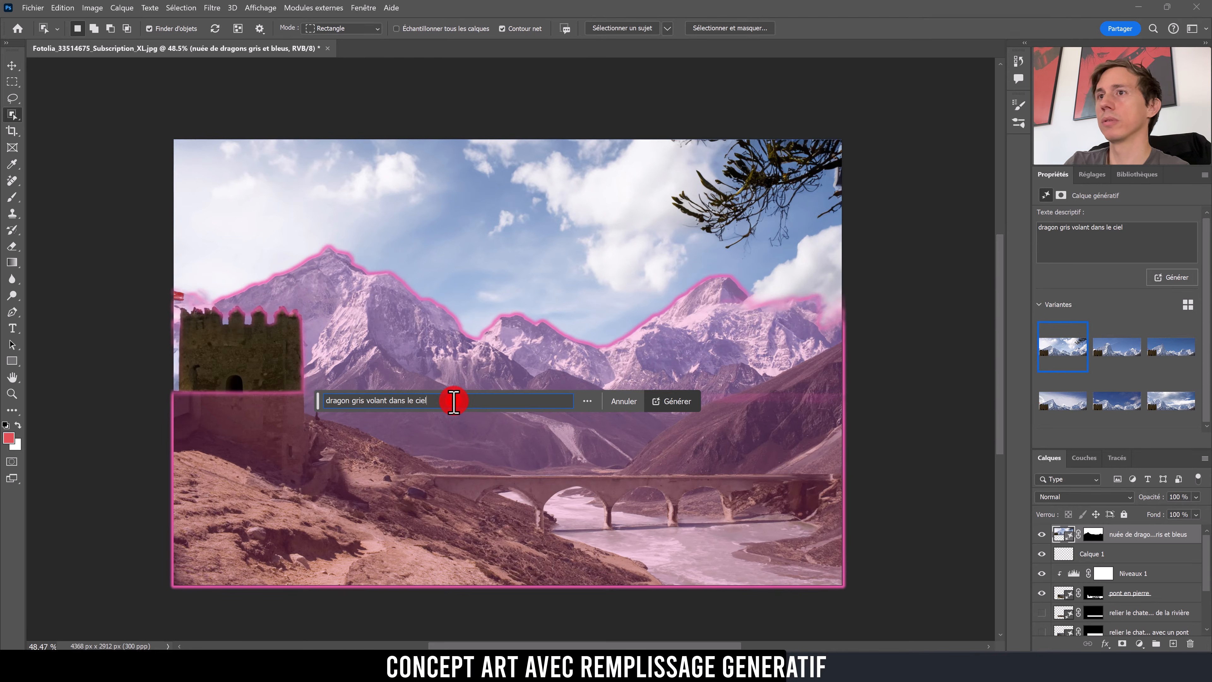
{"action": "key", "text": "ctrl+a"}
{"action": "type", "text": "dragon"}
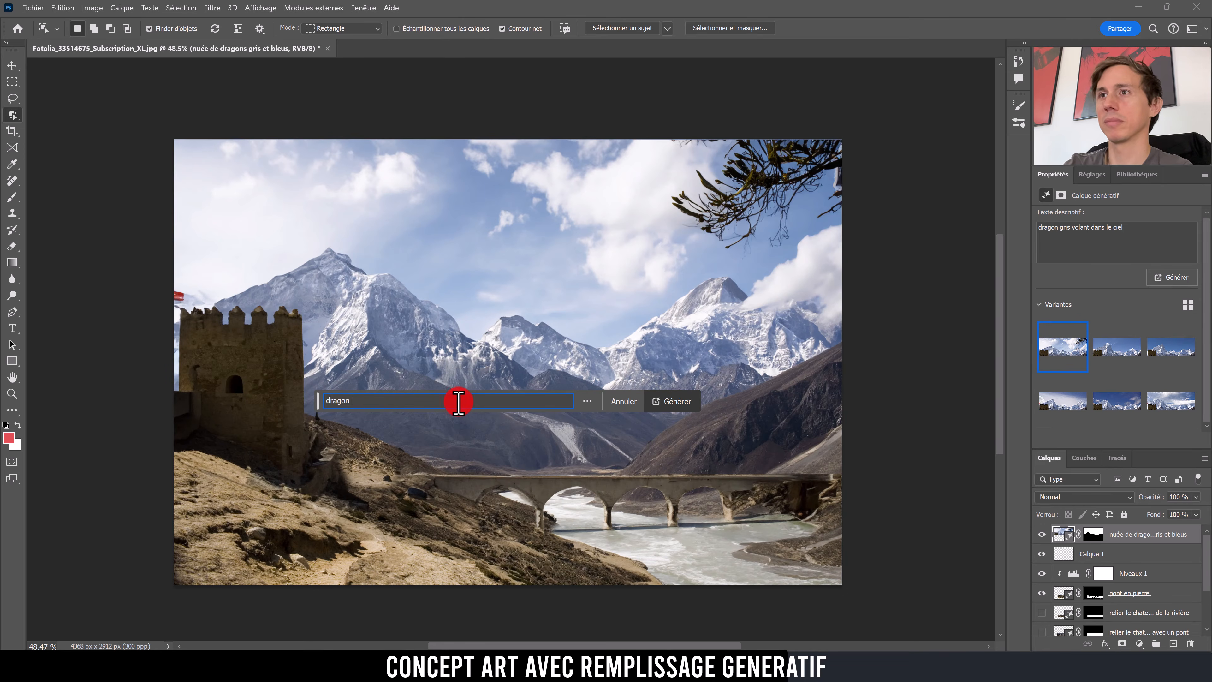
{"action": "left_click", "coordinate": [681, 405]}
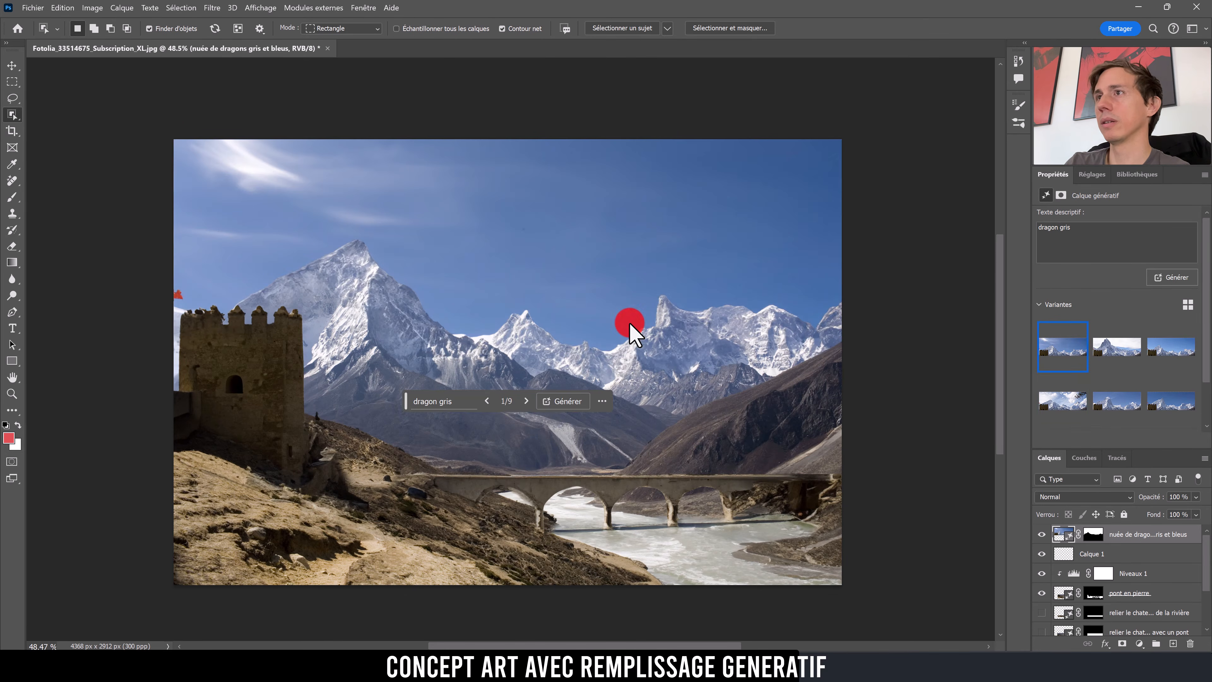
Step: Compare the new "dragon gris" variants and choose the second one, with the tall peak and white sky
{"action": "left_click", "coordinate": [1125, 350]}
{"action": "left_click", "coordinate": [1168, 352]}
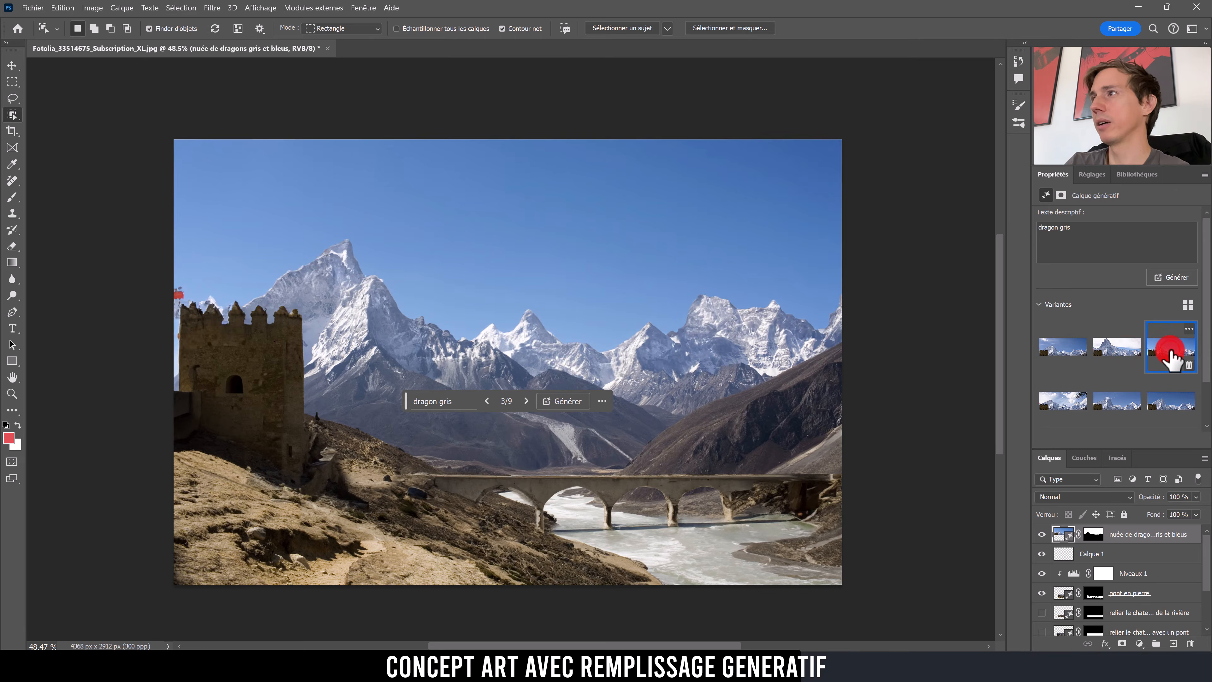
{"action": "left_click", "coordinate": [1124, 350]}
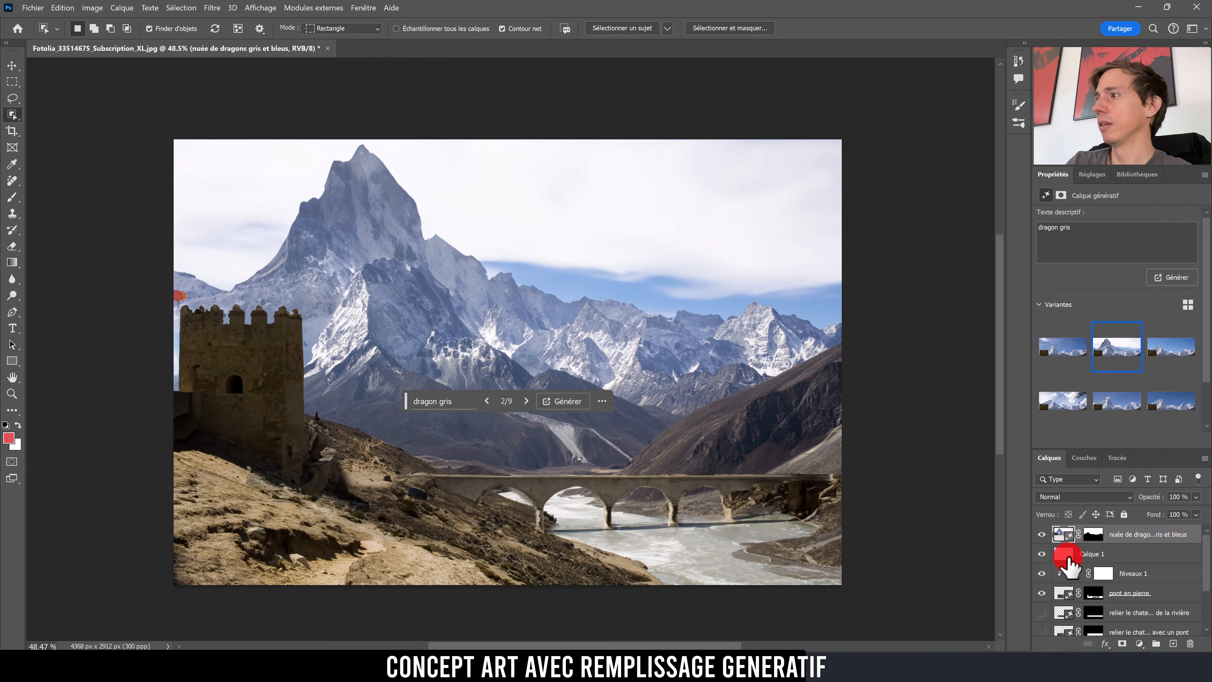
Step: Compare the image with and without the generated sky by toggling the "nuée de dragons gris et bleus" layer's visibility
{"action": "left_click", "coordinate": [1042, 534]}
{"action": "left_click", "coordinate": [1042, 535]}
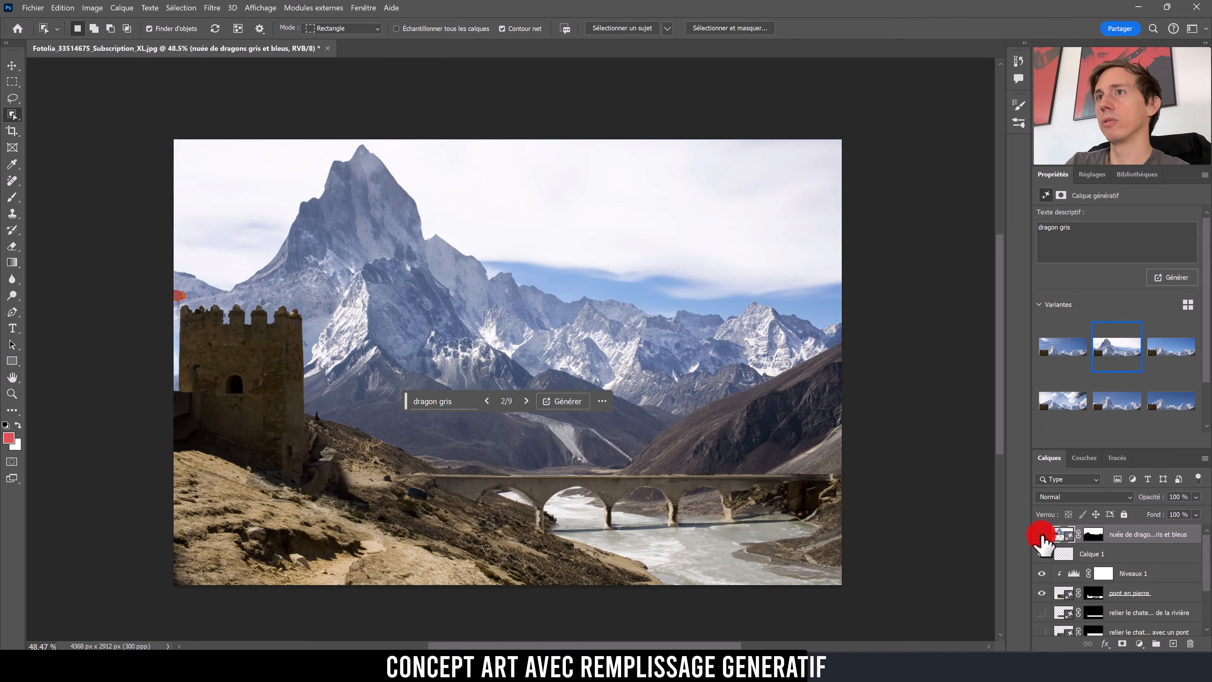
{"action": "left_click", "coordinate": [1042, 535]}
{"action": "left_click", "coordinate": [1041, 534]}
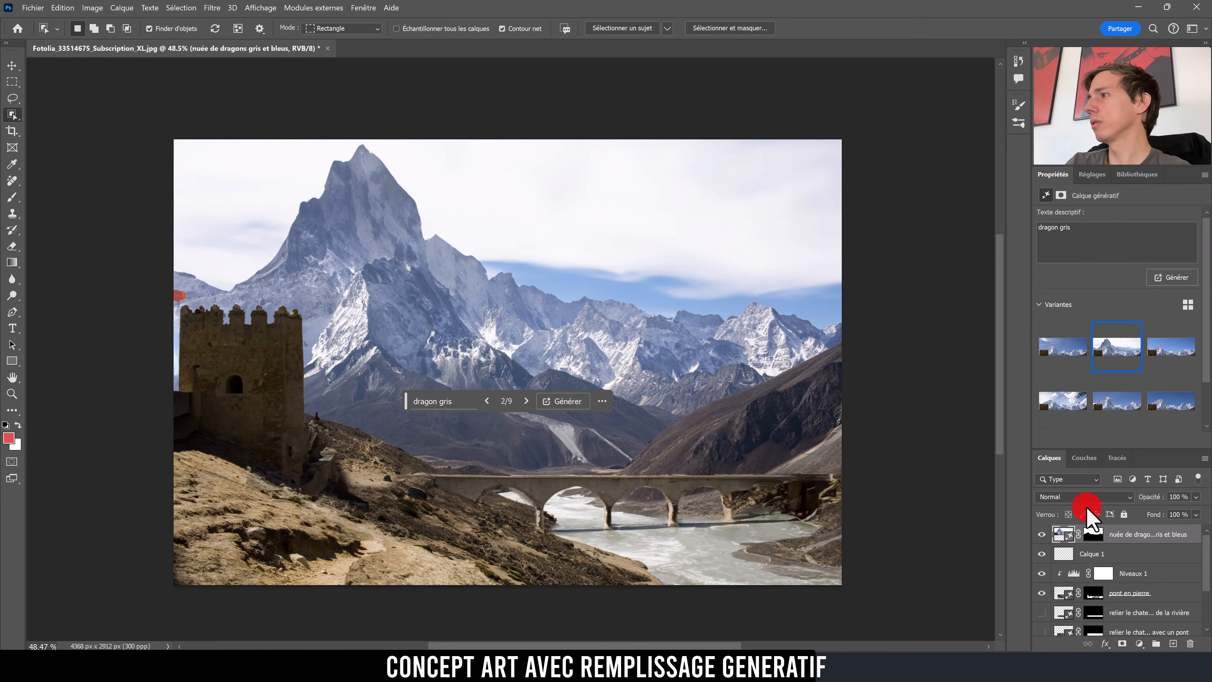
{"action": "left_click", "coordinate": [1040, 535]}
{"action": "left_click", "coordinate": [1040, 534]}
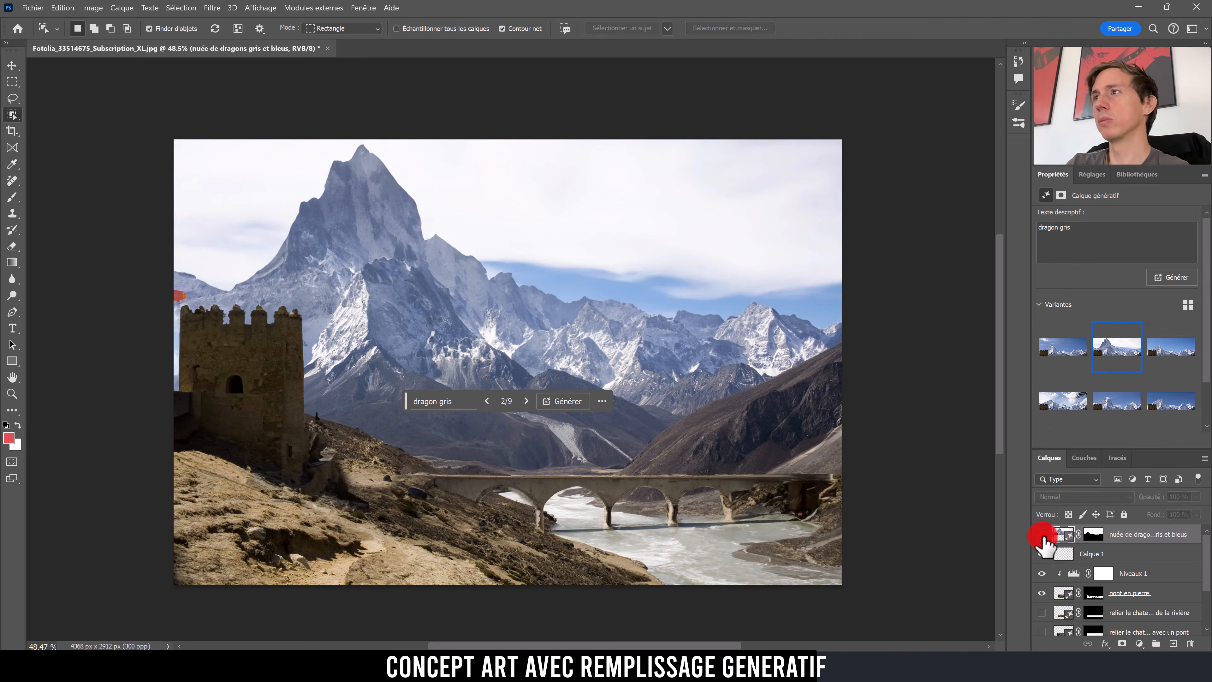
{"action": "left_click", "coordinate": [1042, 536]}
{"action": "left_click", "coordinate": [1042, 536]}
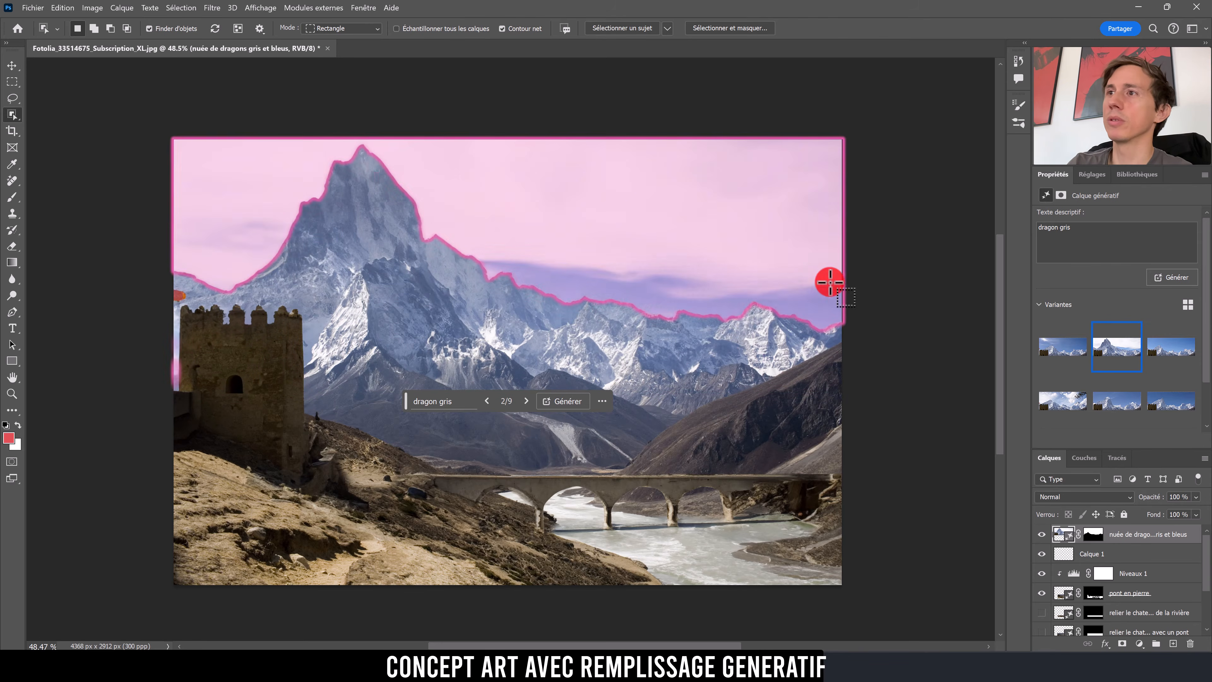
{"action": "left_click", "coordinate": [1043, 554]}
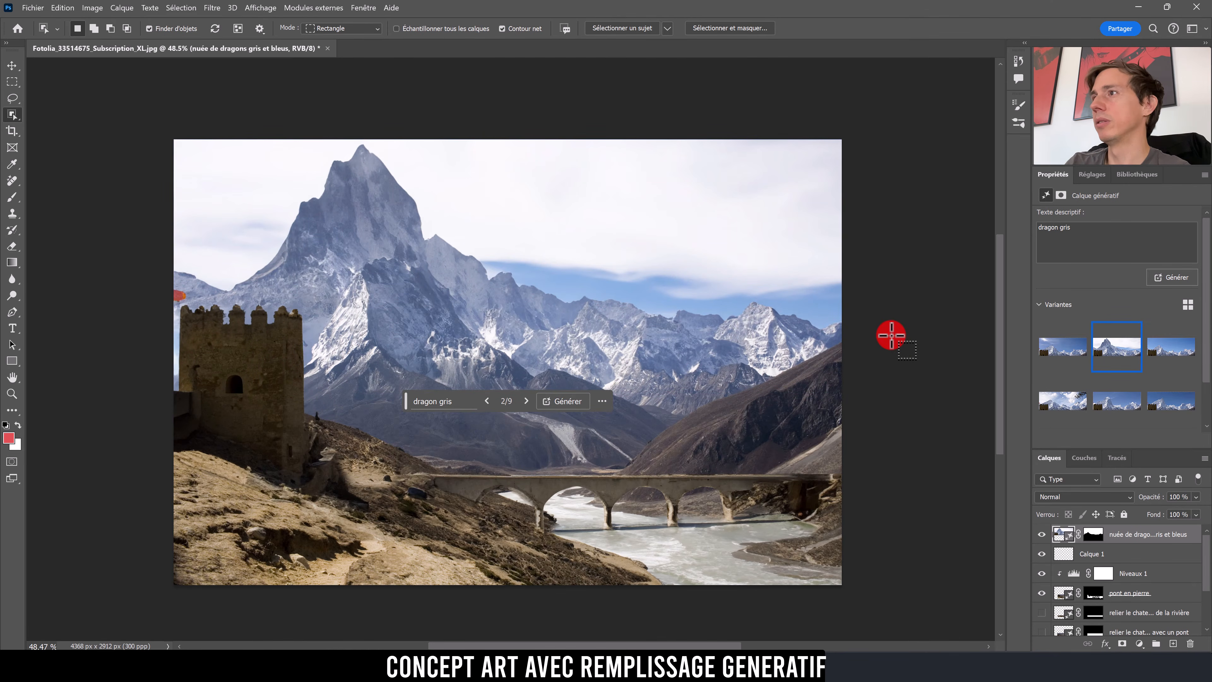
Step: Lasso an oval area of sky beside the tall peak and run a generative fill with the prompt "dragon gris volant dans le ciel"
{"action": "left_click", "coordinate": [12, 98]}
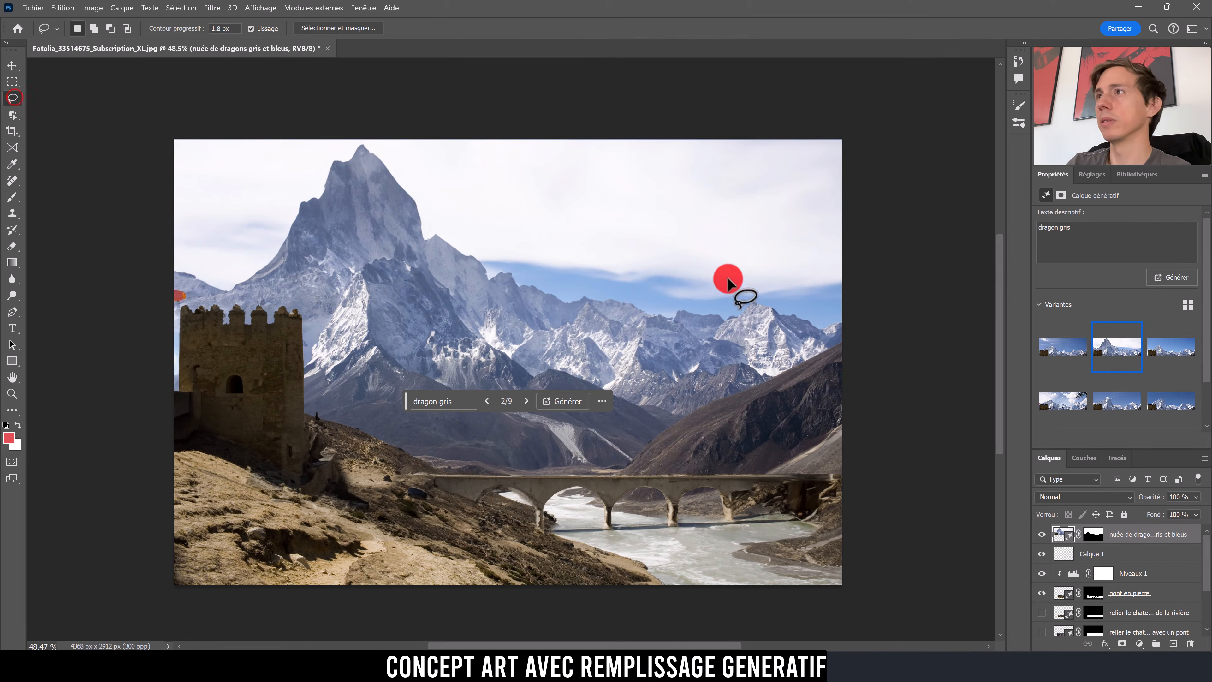
{"action": "left_click_drag", "start_coordinate": [610, 152], "coordinate": [559, 160]}
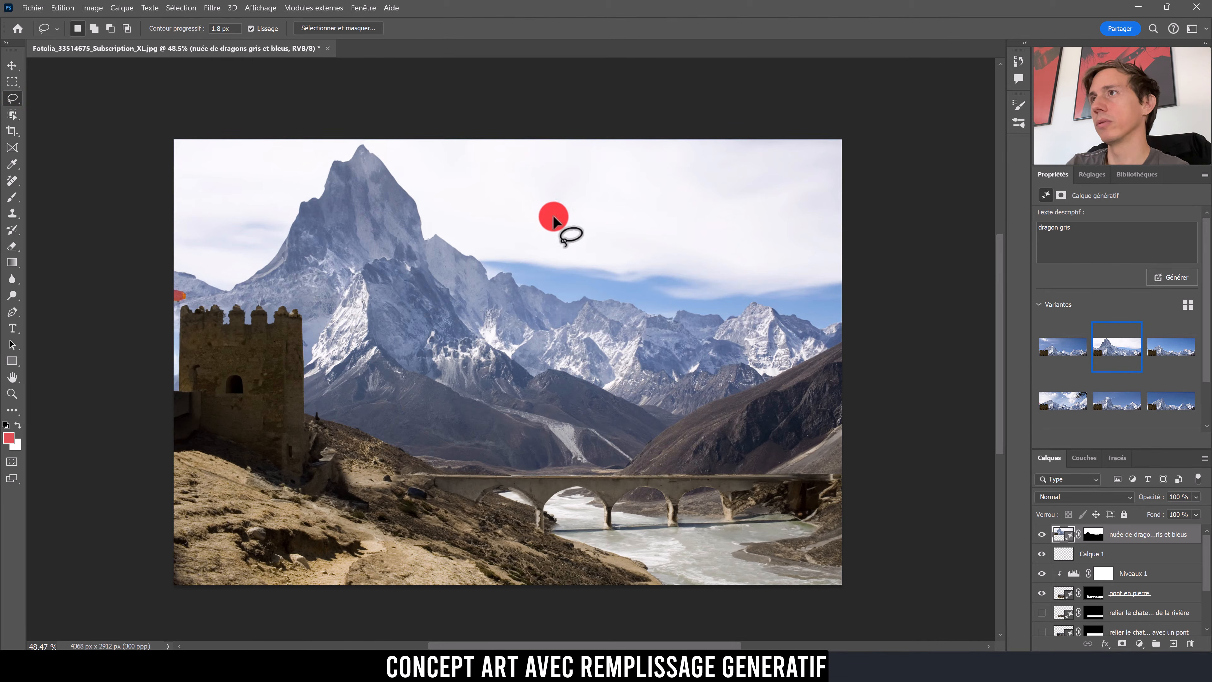
{"action": "left_click", "coordinate": [583, 299]}
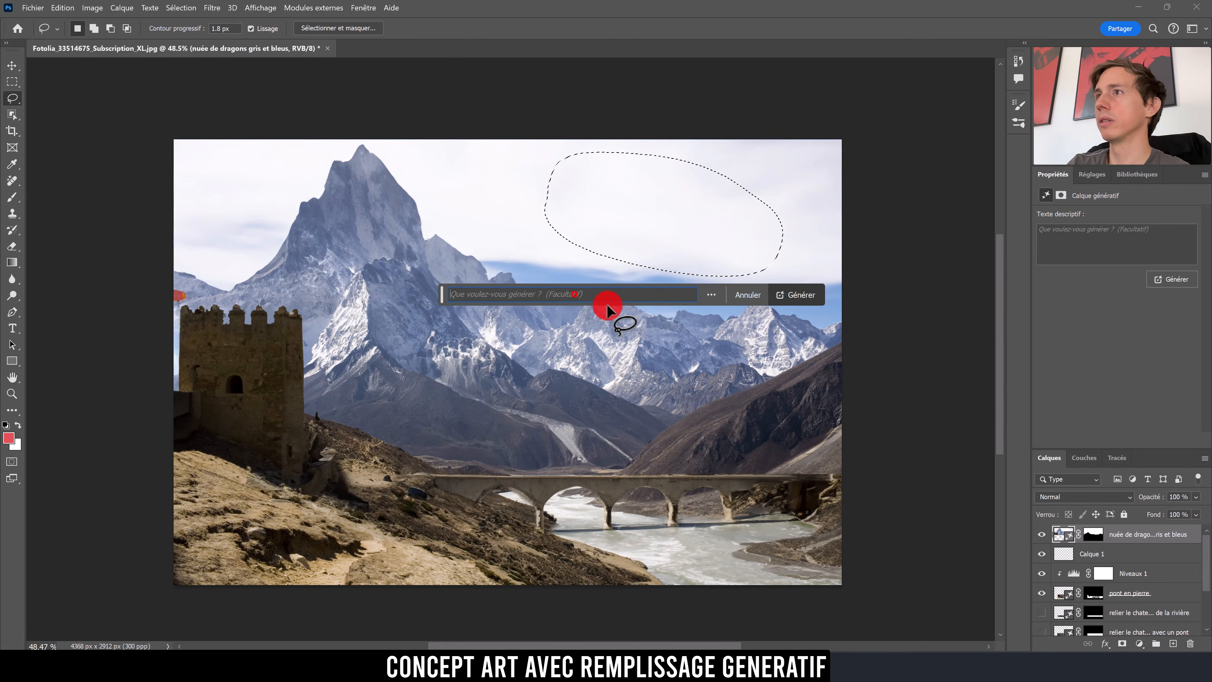
{"action": "type", "text": "drg"}
{"action": "key", "text": "BackSpace"}
{"action": "key", "text": "BackSpace"}
{"action": "type", "text": "ragon v"}
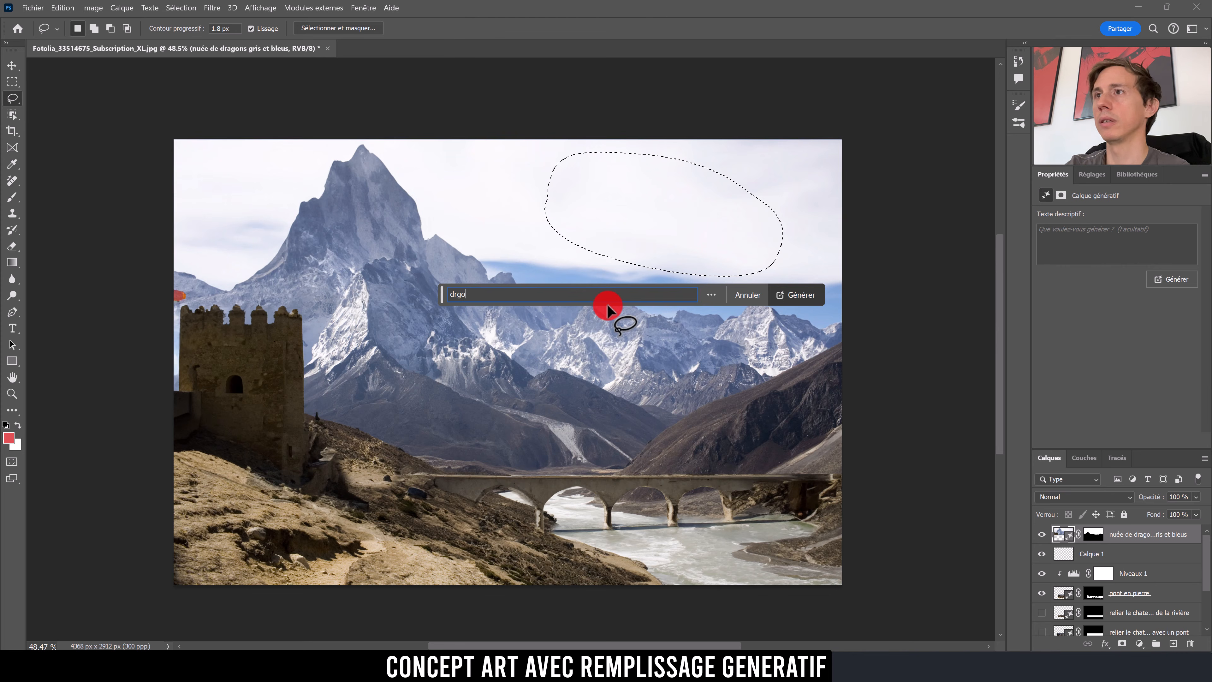
{"action": "key", "text": "BackSpace"}
{"action": "type", "text": "gris vo"}
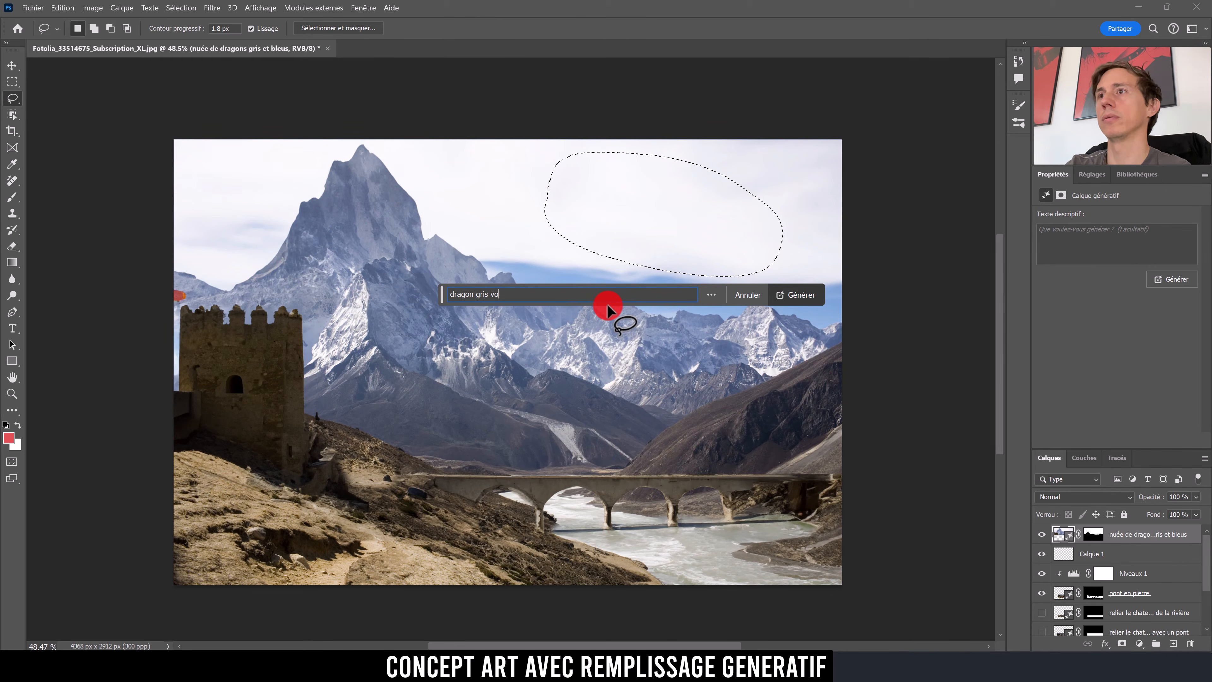
{"action": "type", "text": "lant dans le ciel"}
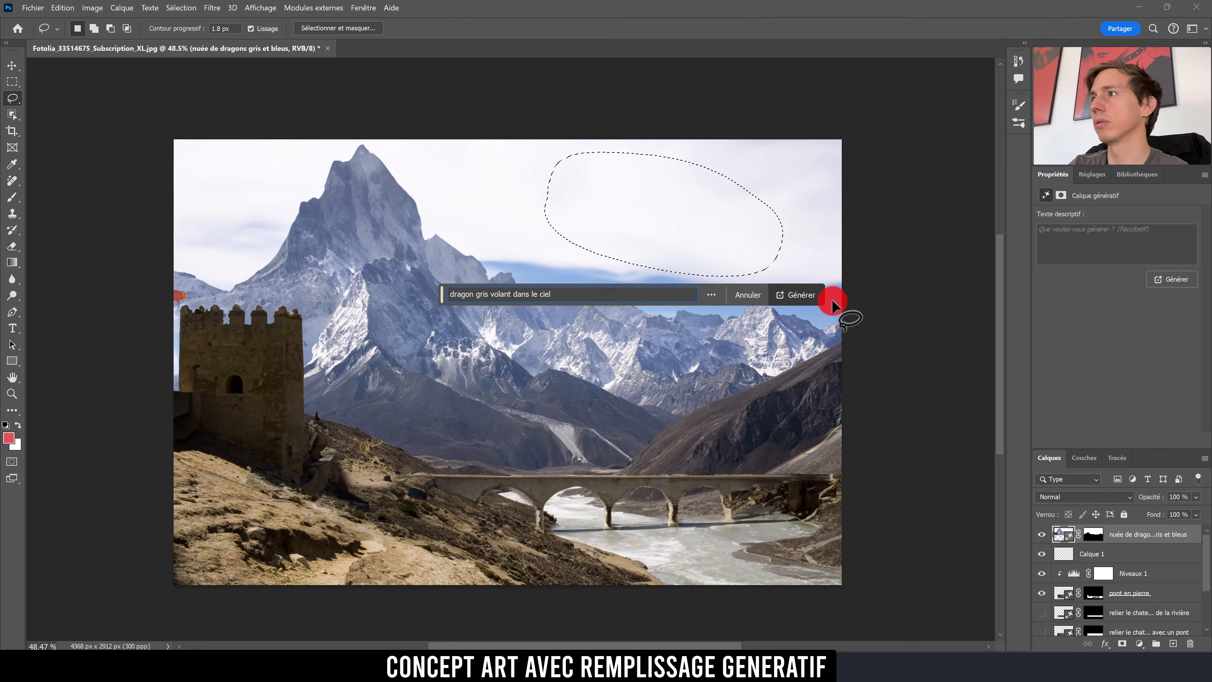
{"action": "left_click", "coordinate": [794, 295]}
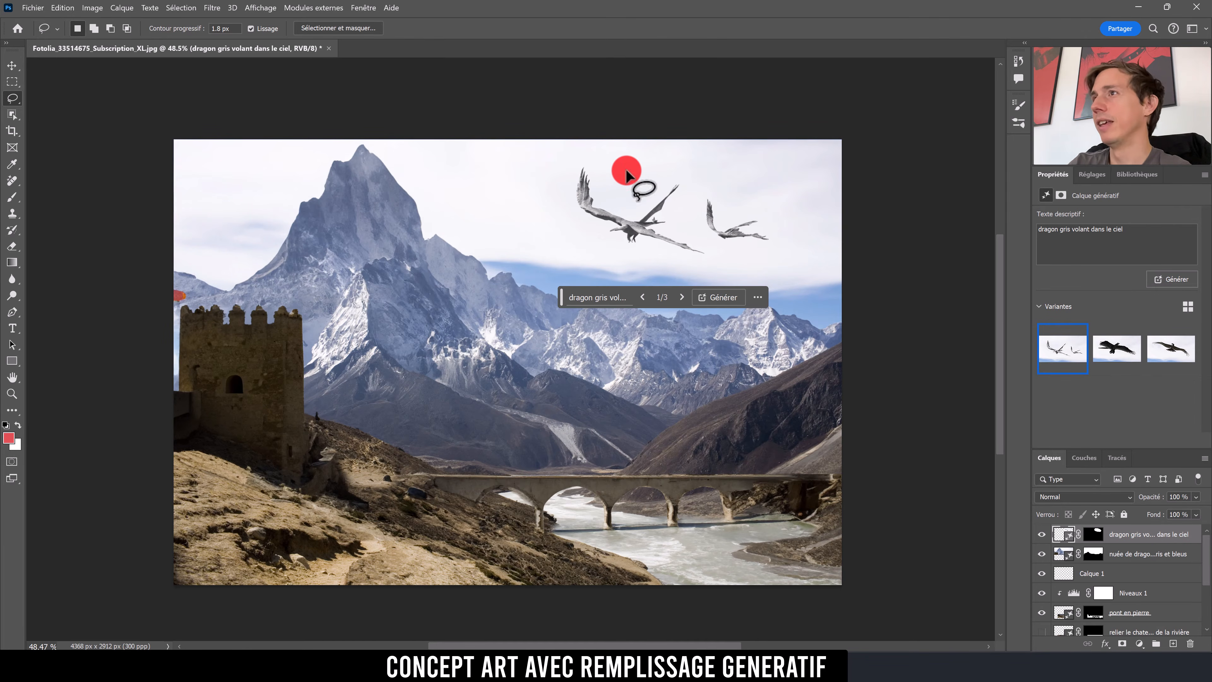
Step: Review the second and third flying dragon variants and return to the first with two grey creatures
{"action": "left_click", "coordinate": [1126, 344]}
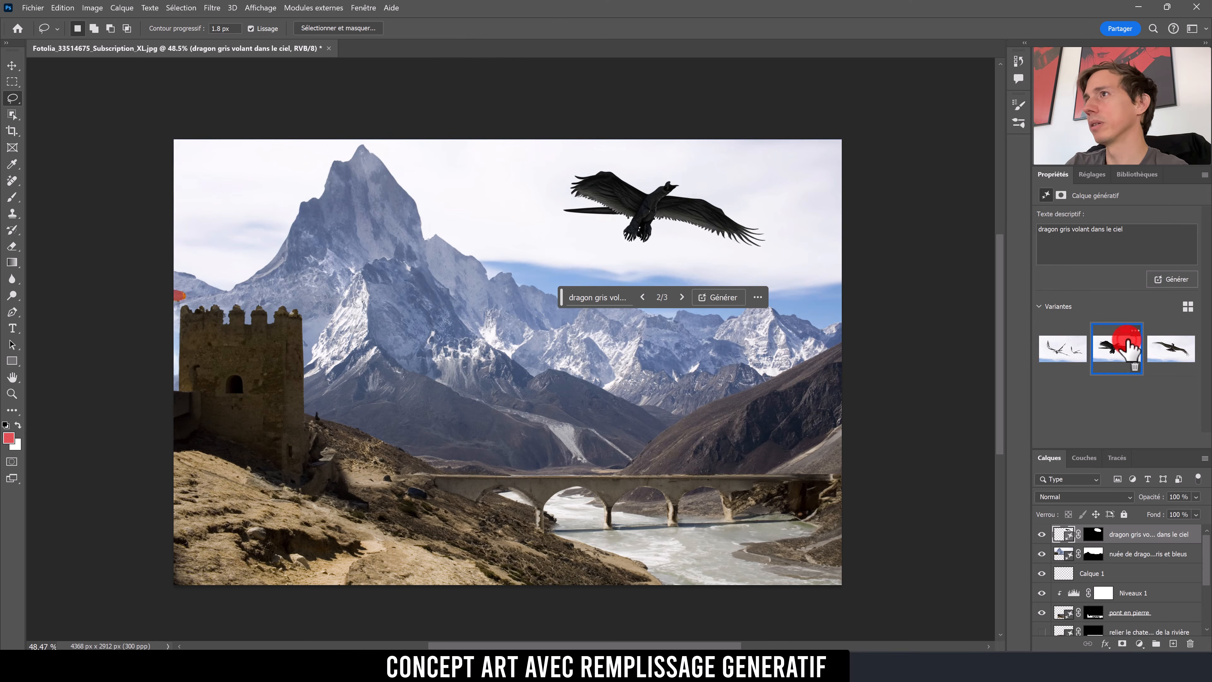
{"action": "left_click", "coordinate": [1171, 347]}
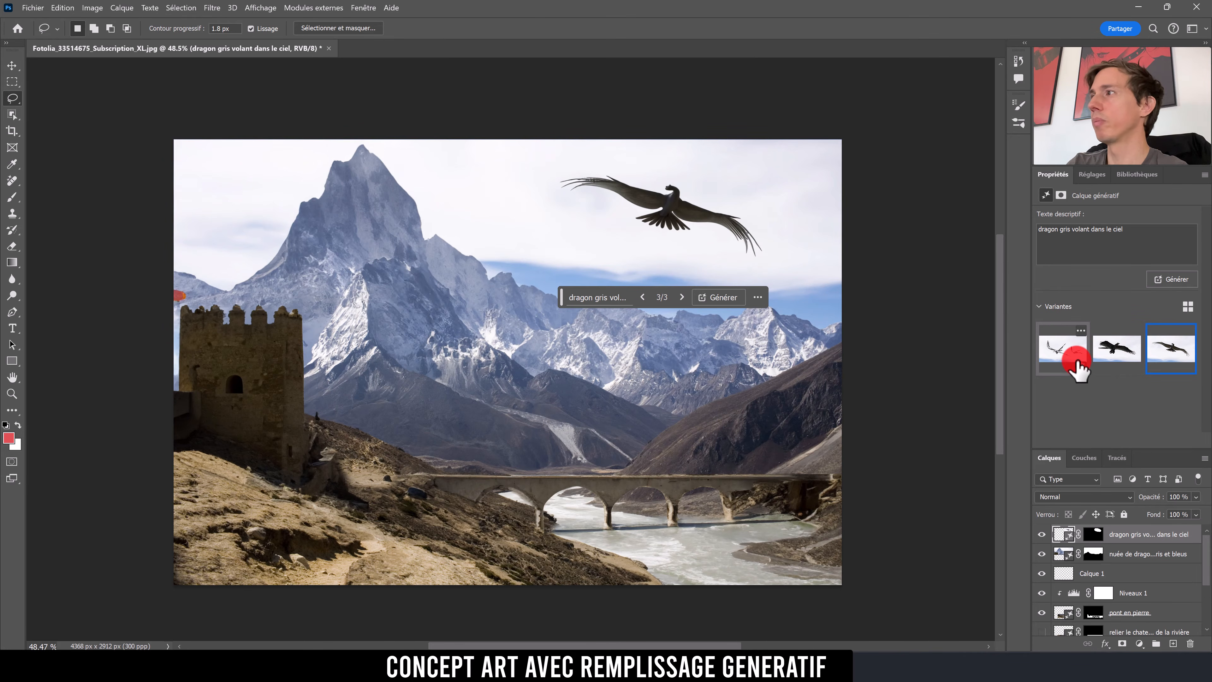
{"action": "left_click", "coordinate": [1056, 351]}
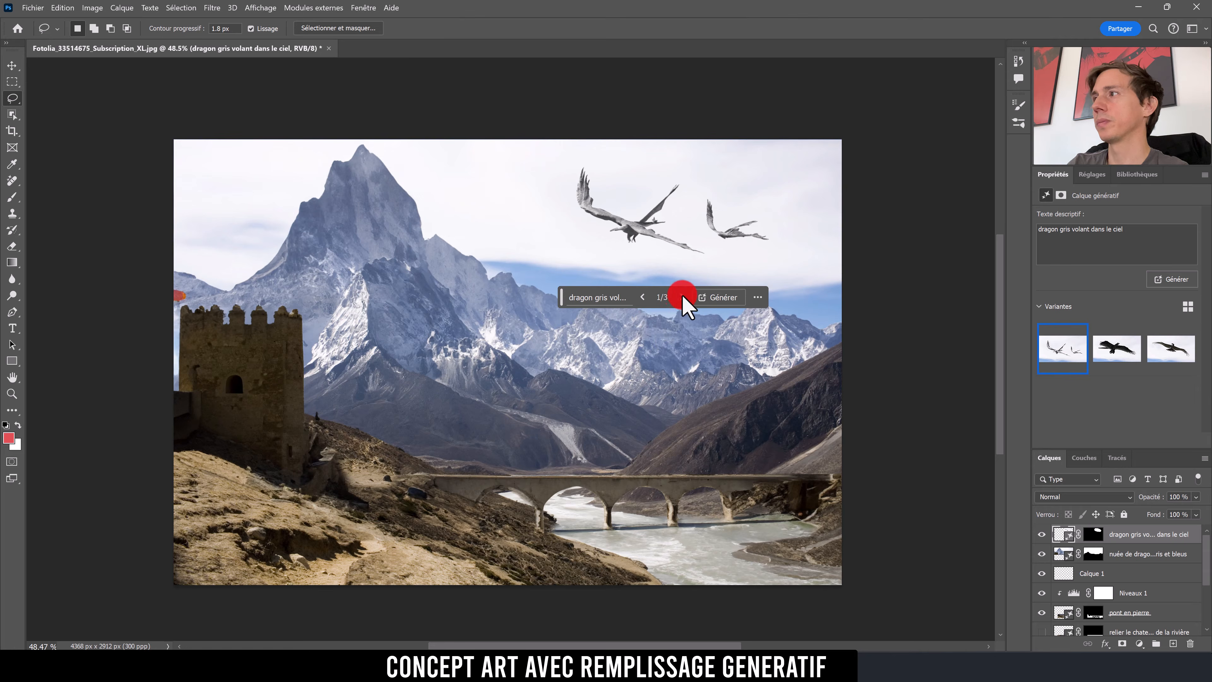
Step: Change the flying dragon prompt to "dragon gris et bleu volant dans le ciel" and generate new variants
{"action": "left_click", "coordinate": [599, 297]}
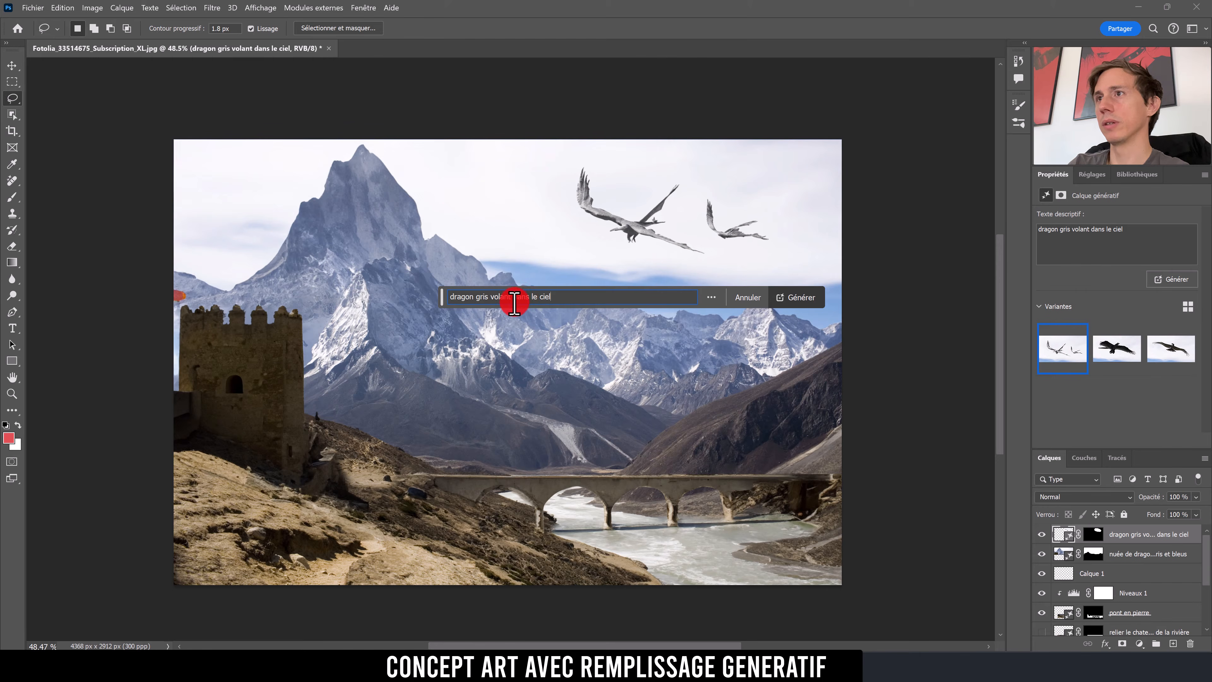
{"action": "left_click", "coordinate": [493, 297]}
{"action": "type", "text": "et bleu"}
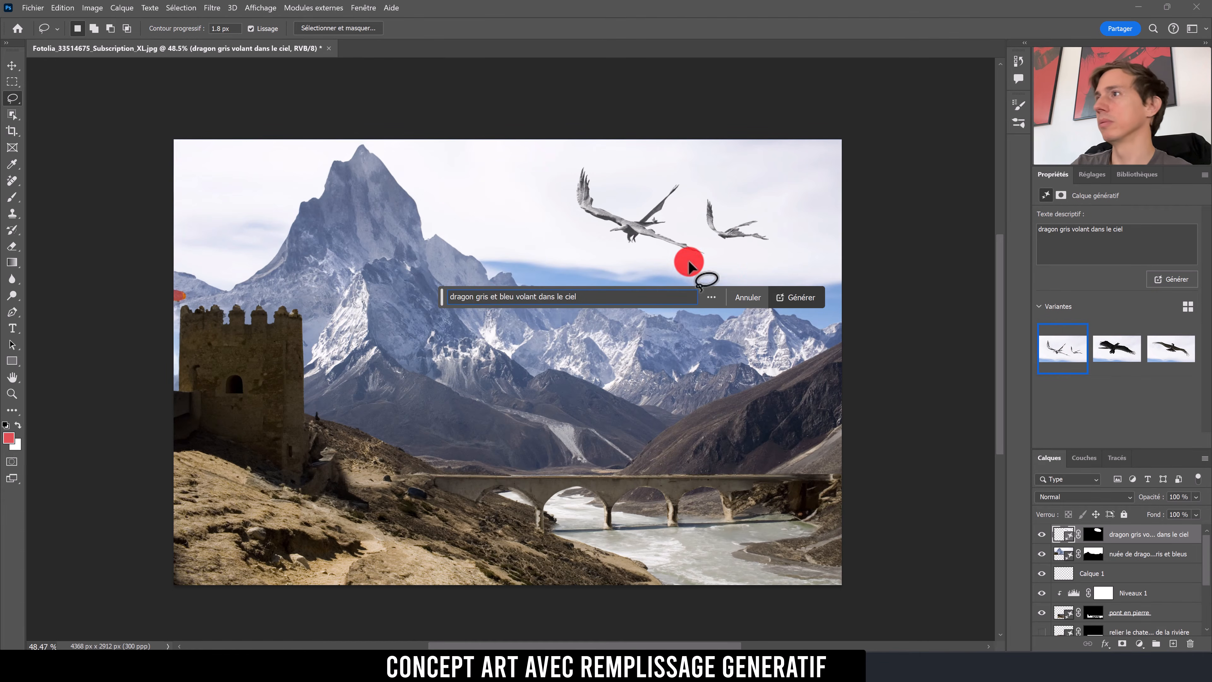
{"action": "left_click", "coordinate": [796, 297]}
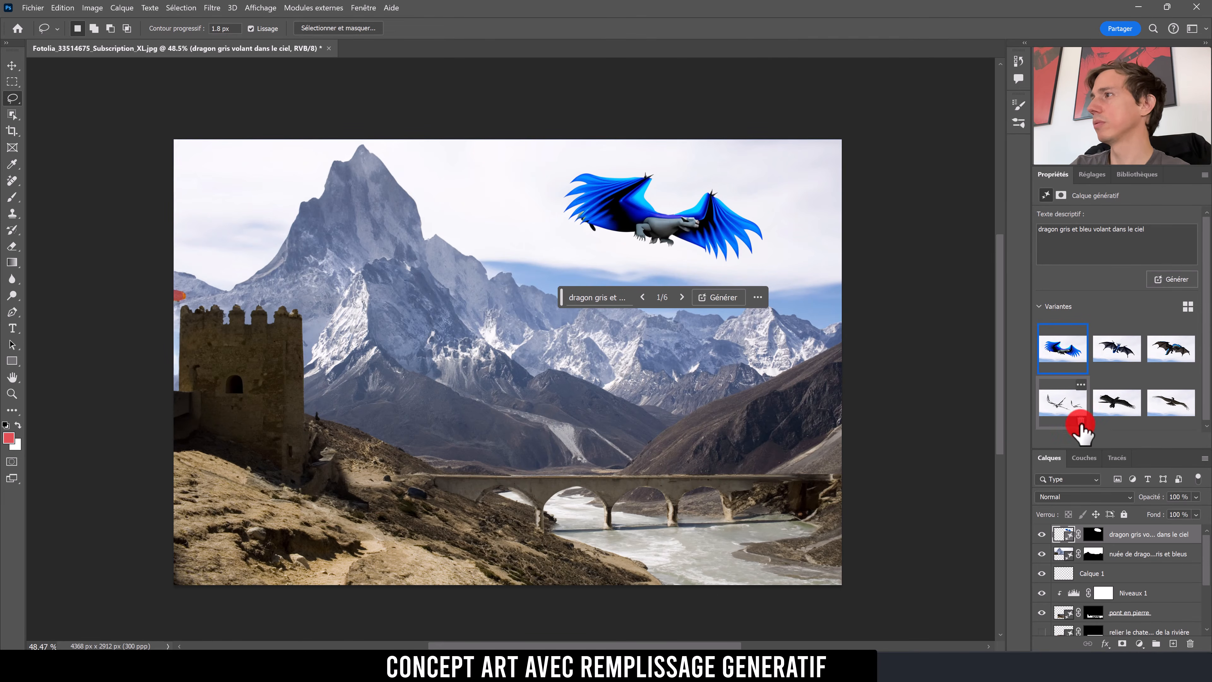
Step: Compare the grey and blue dragon variants and switch back to the variant with two grey creatures
{"action": "left_click", "coordinate": [1124, 359]}
{"action": "left_click", "coordinate": [1169, 348]}
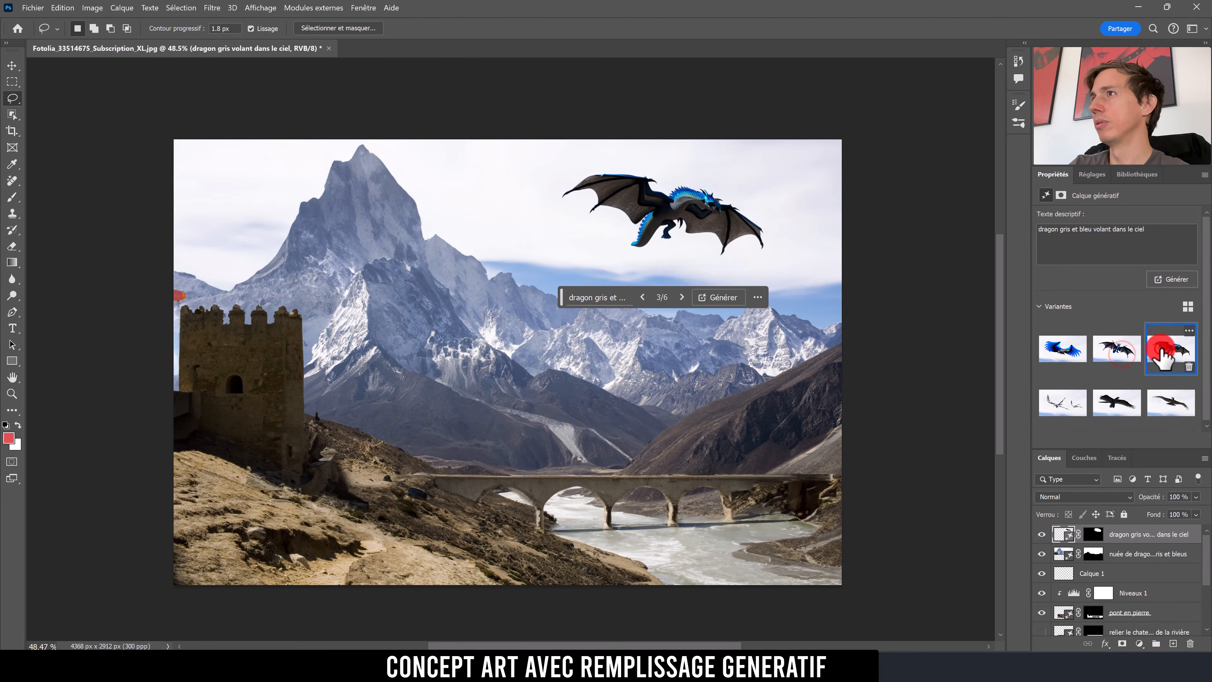
{"action": "left_click", "coordinate": [1119, 351]}
{"action": "left_click", "coordinate": [1163, 353]}
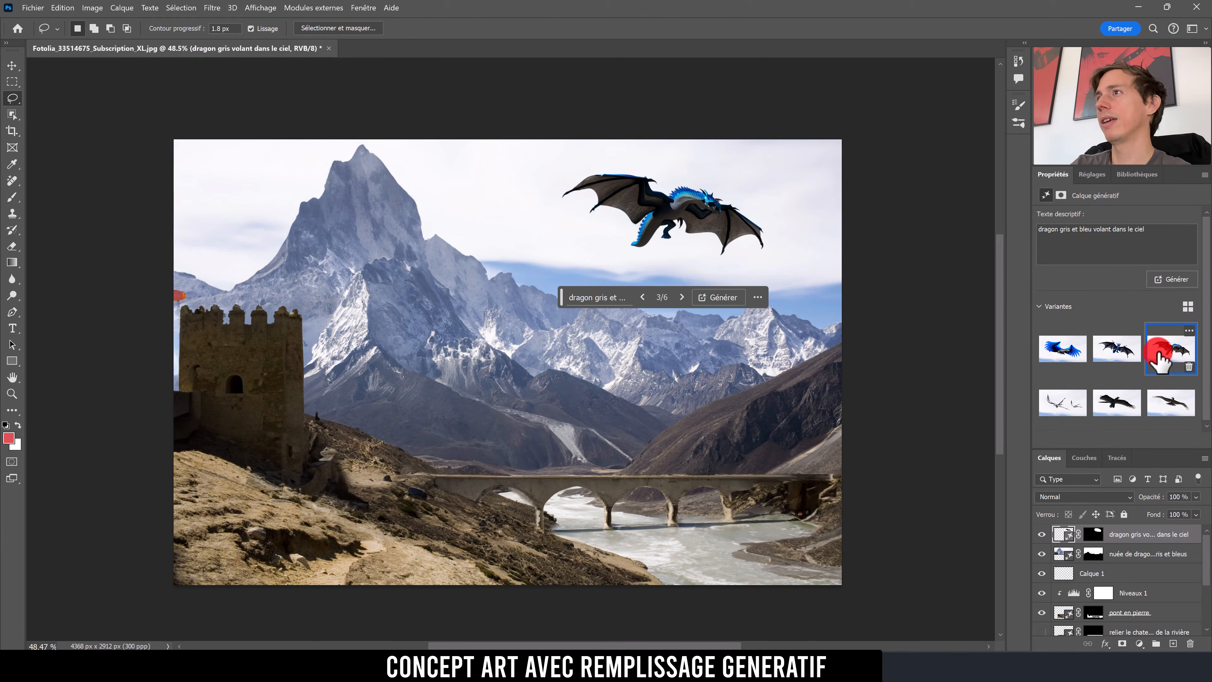
{"action": "left_click", "coordinate": [1056, 404]}
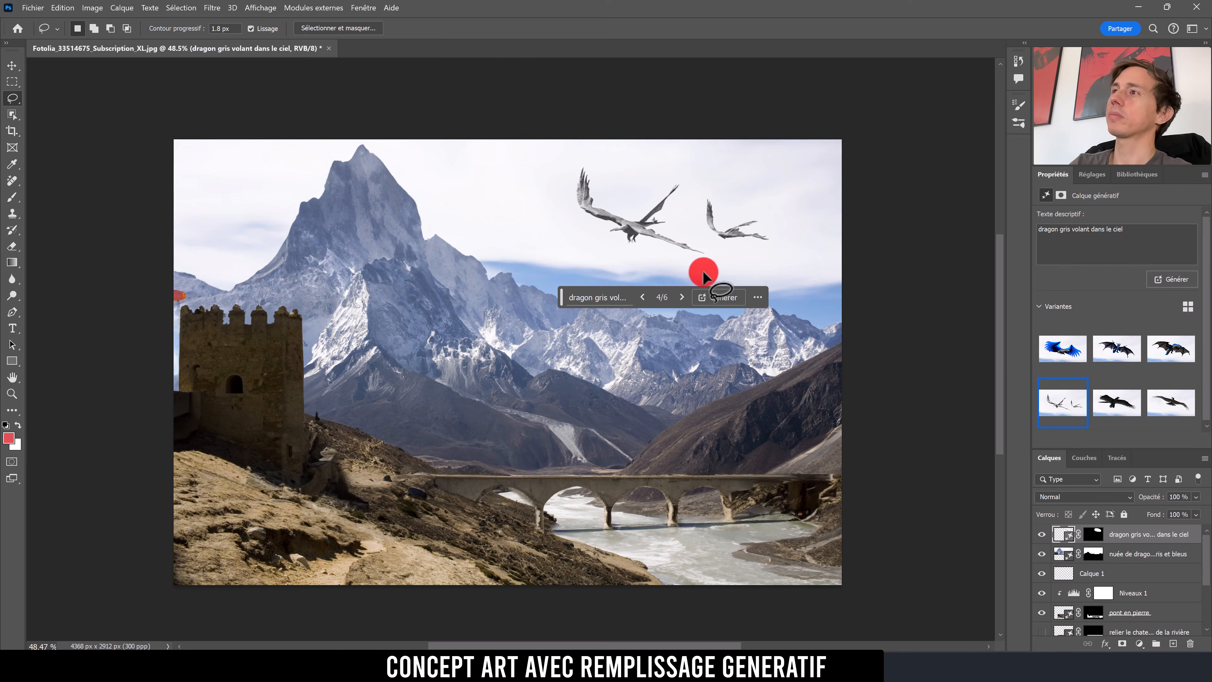
Step: Scale down the two grey flying creatures with Free Transform and reposition them in the sky above the mountains
{"action": "key", "text": "ctrl+t"}
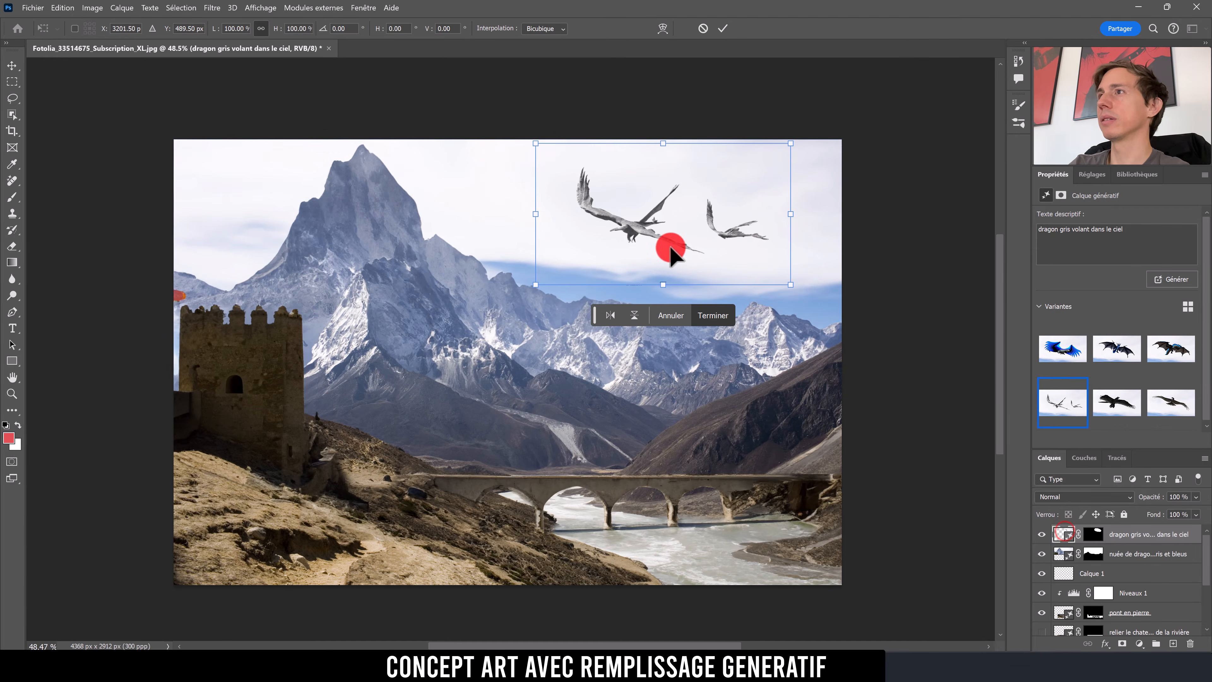
{"action": "left_click_drag", "start_coordinate": [534, 140], "coordinate": [656, 219]}
{"action": "mouse_move", "coordinate": [720, 252]}
{"action": "left_mouse_down"}
{"action": "mouse_move", "coordinate": [684, 230]}
{"action": "mouse_move", "coordinate": [577, 218]}
{"action": "mouse_move", "coordinate": [541, 190]}
{"action": "mouse_move", "coordinate": [665, 239]}
{"action": "mouse_move", "coordinate": [658, 211]}
{"action": "mouse_move", "coordinate": [662, 233]}
{"action": "left_mouse_up"}
{"action": "key", "text": "Return"}
{"action": "key", "text": "l"}
{"action": "key", "text": "ctrl+d"}
{"action": "key", "text": "v"}
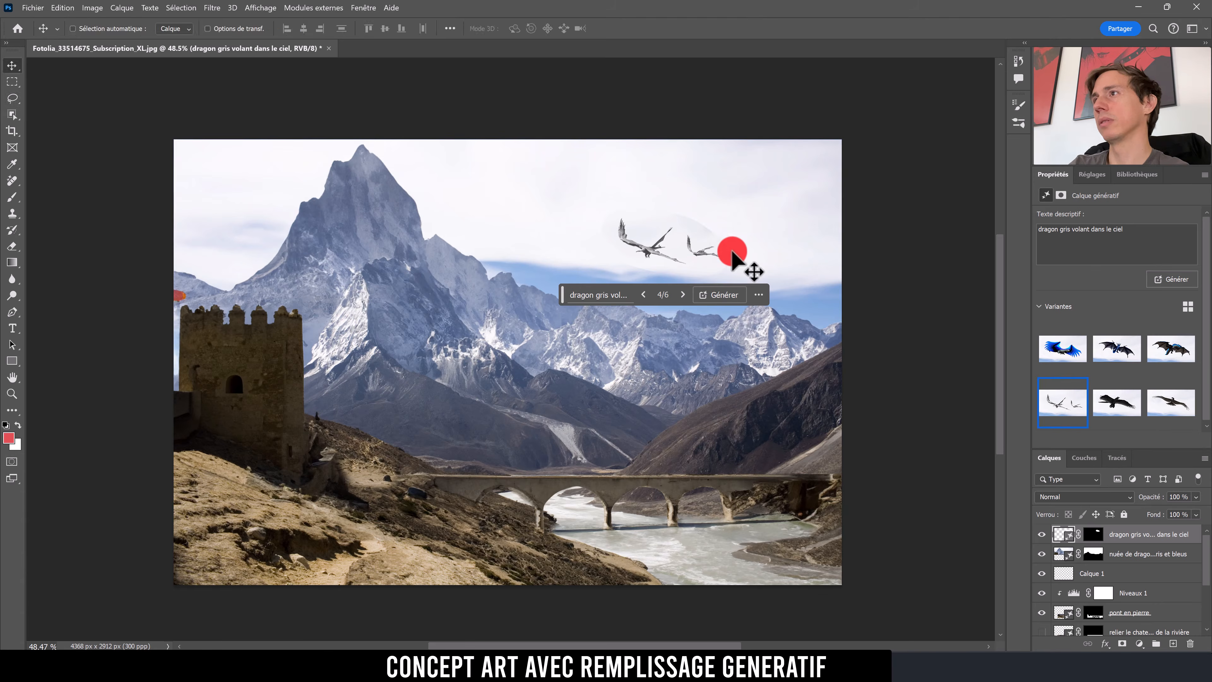
{"action": "mouse_move", "coordinate": [719, 246]}
{"action": "left_mouse_down"}
{"action": "mouse_move", "coordinate": [664, 238]}
{"action": "mouse_move", "coordinate": [745, 280]}
{"action": "mouse_move", "coordinate": [684, 242]}
{"action": "mouse_move", "coordinate": [690, 212]}
{"action": "left_mouse_up"}
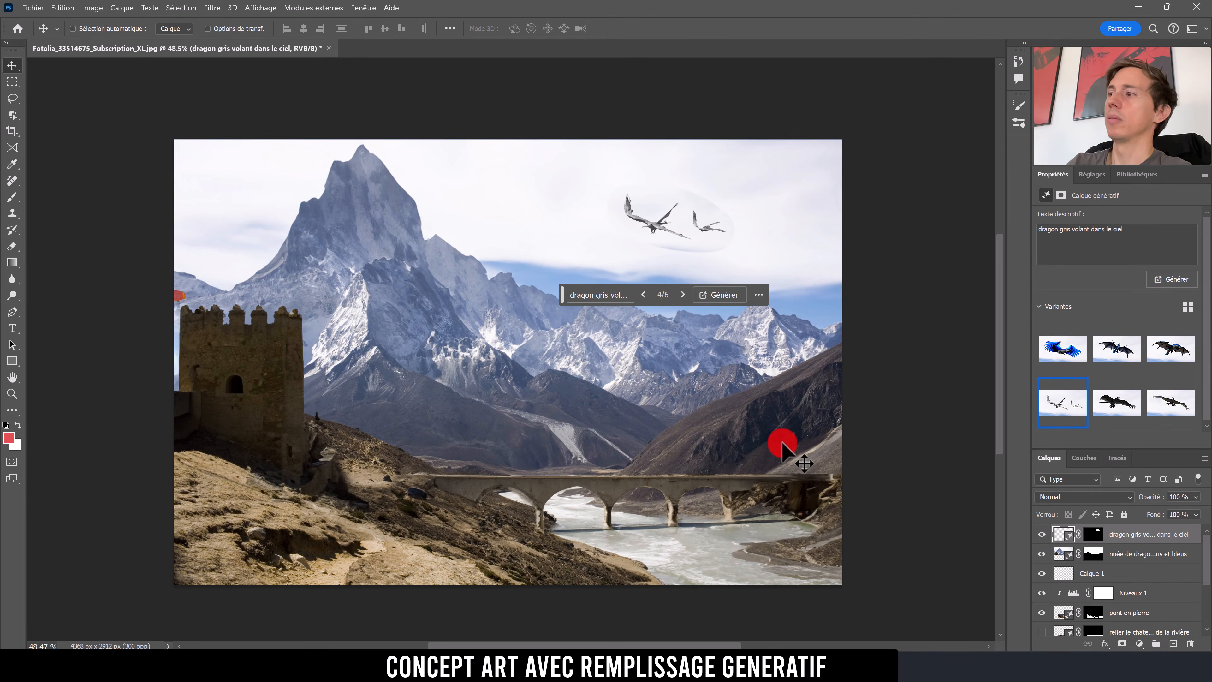
Step: Delete the "dragon gris volant dans le ciel" layer
{"action": "left_click_drag", "start_coordinate": [1133, 533], "coordinate": [1190, 640]}
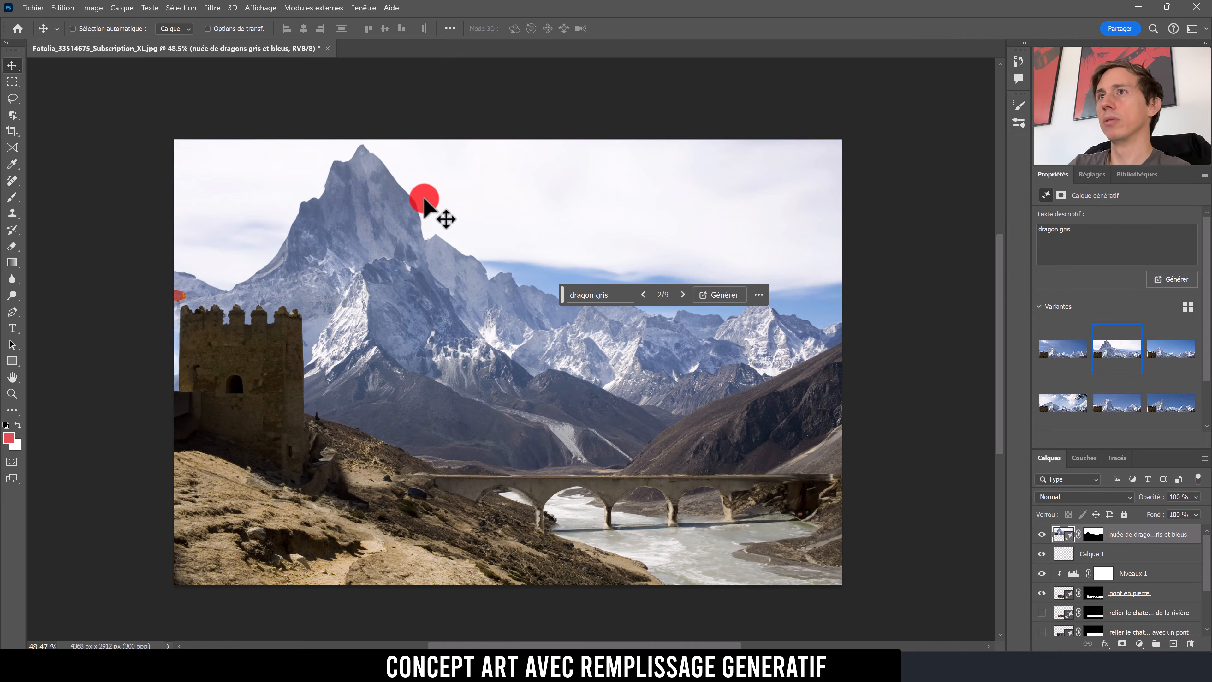
Step: Compare the scene with and without the generated mountain layer "nuée de dragons gris et bleus"
{"action": "left_click", "coordinate": [1042, 534]}
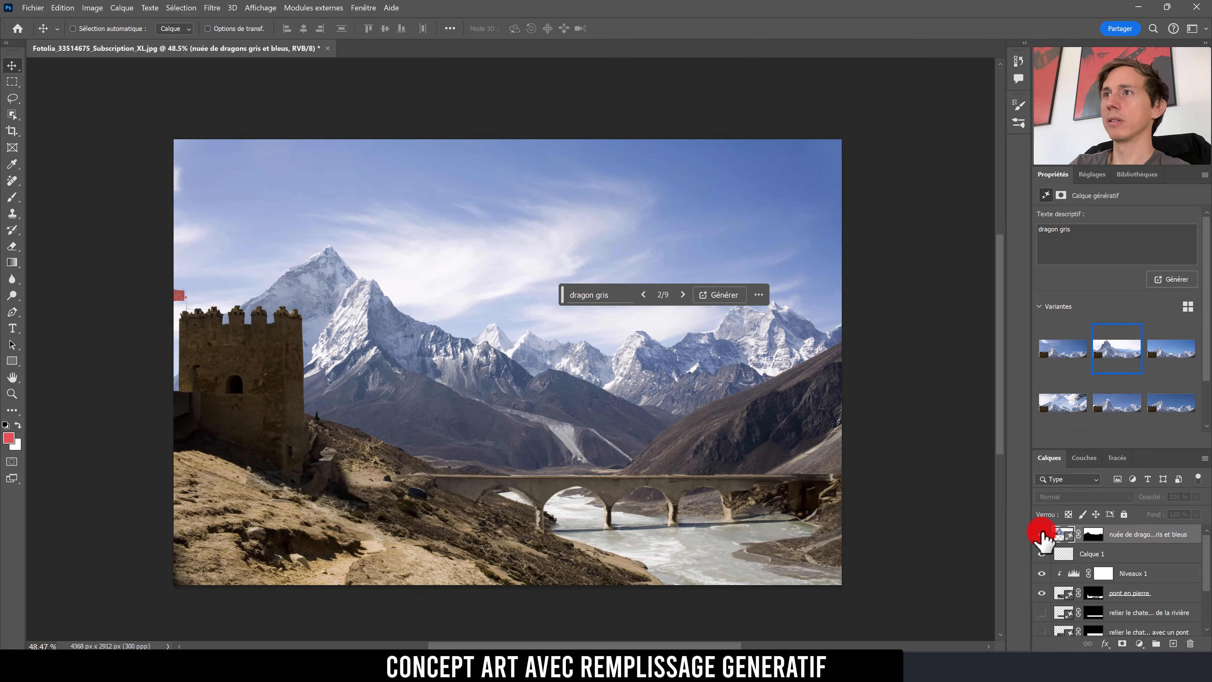
{"action": "left_click", "coordinate": [1042, 534]}
{"action": "left_click_drag", "start_coordinate": [578, 297], "coordinate": [744, 419]}
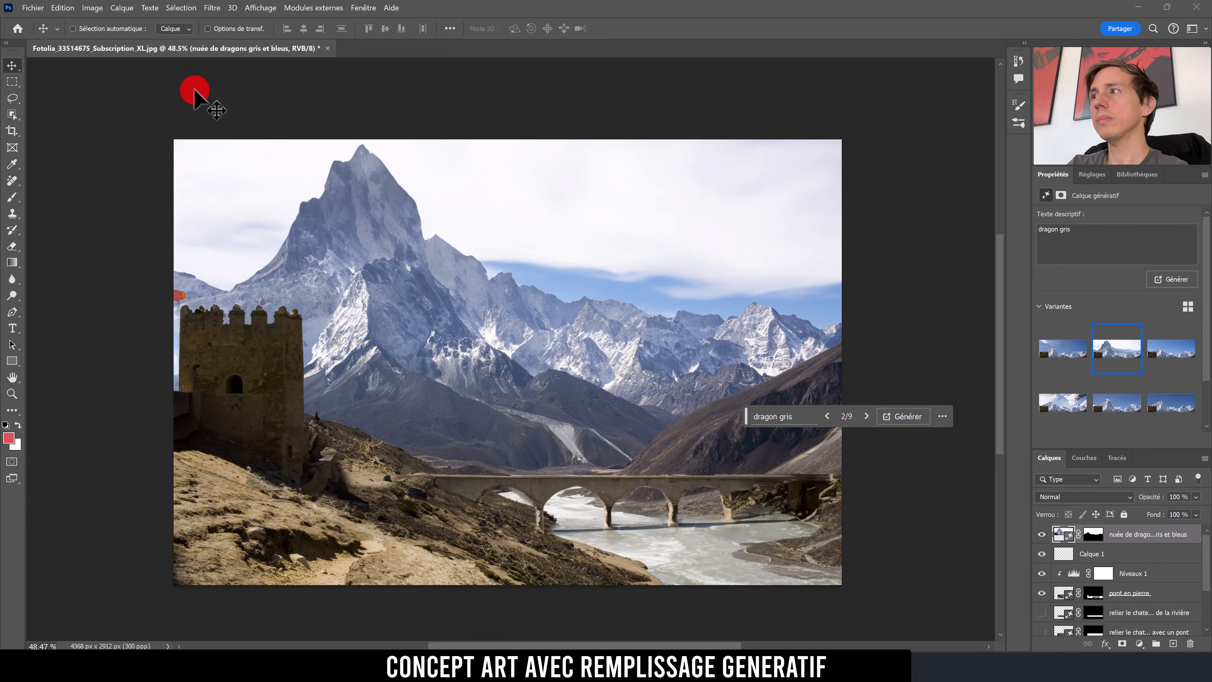
Step: Start Sky Replacement and choose the grey cloudy sky from the Spectaculaire presets
{"action": "left_click", "coordinate": [64, 8]}
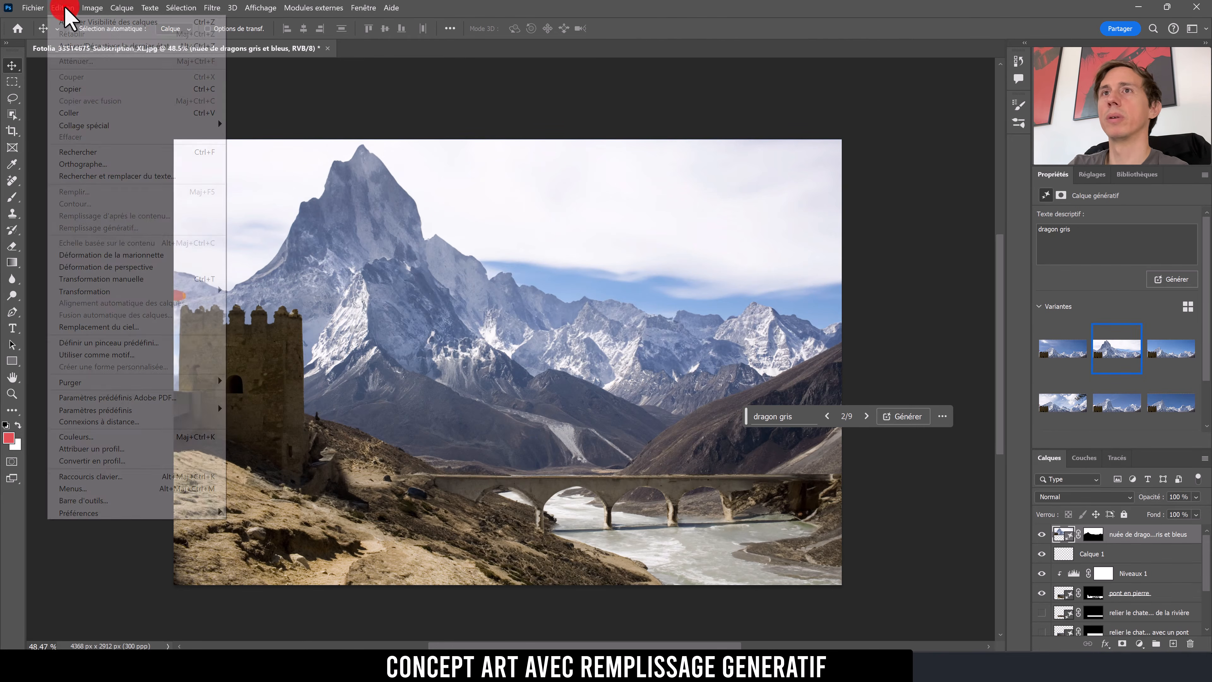
{"action": "left_click", "coordinate": [143, 327]}
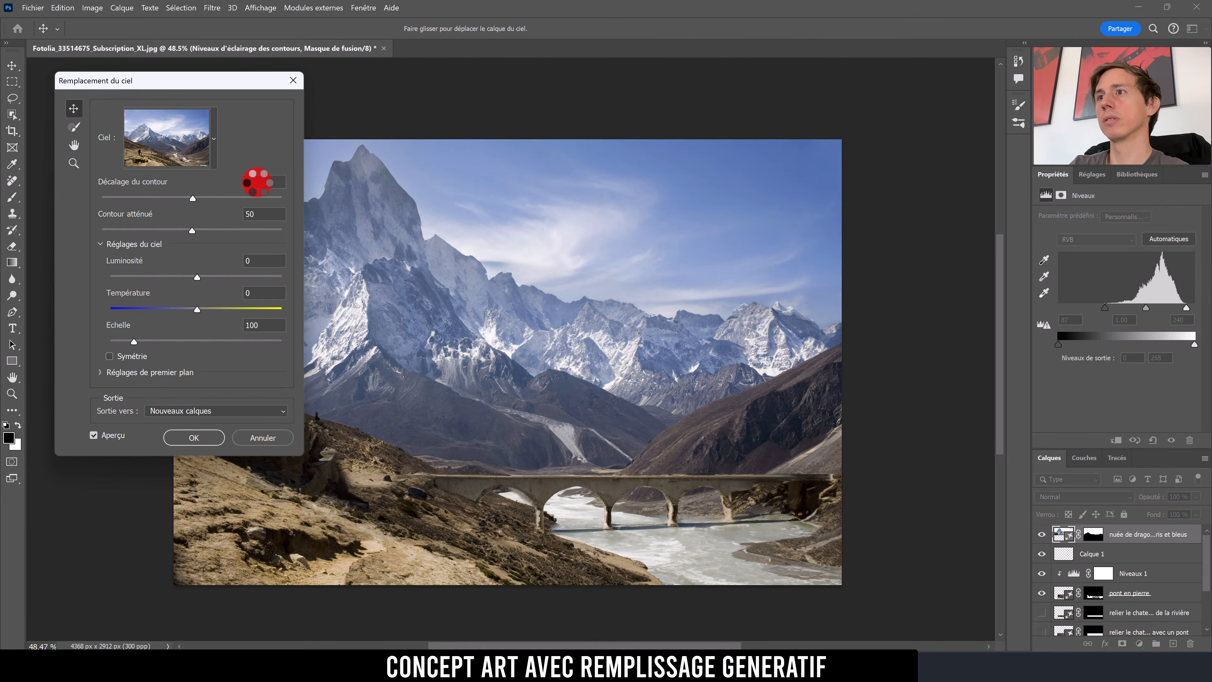
{"action": "left_click_drag", "start_coordinate": [213, 81], "coordinate": [891, 213]}
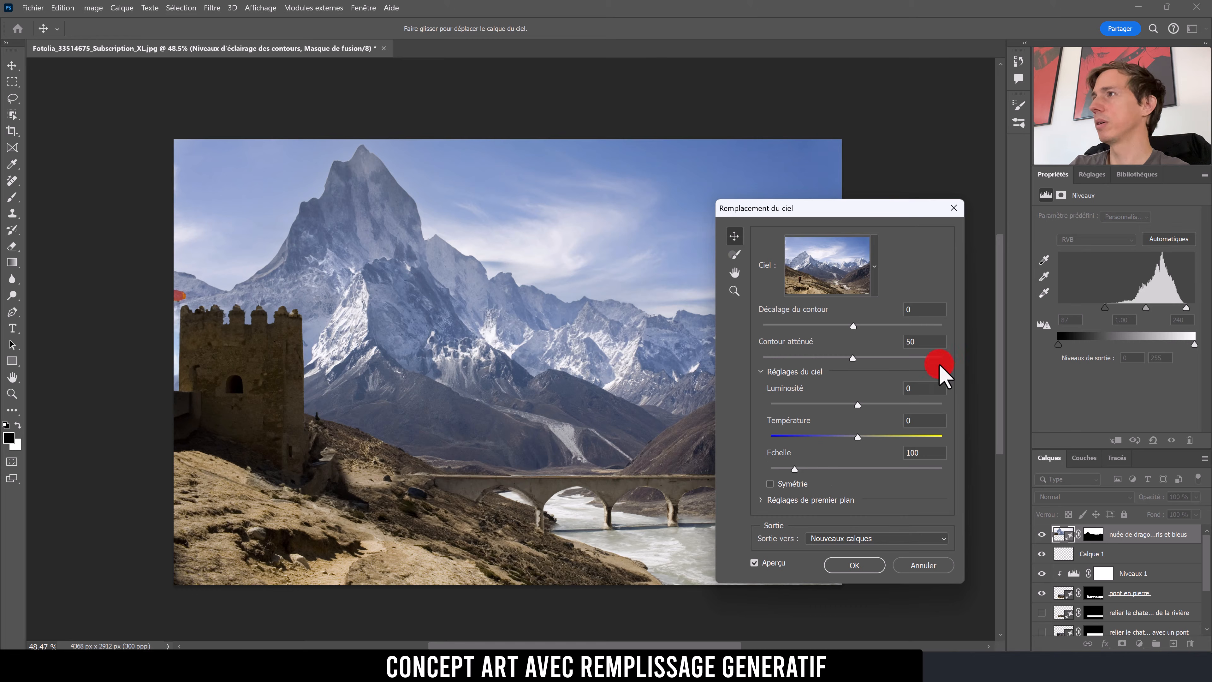
{"action": "left_click", "coordinate": [878, 280]}
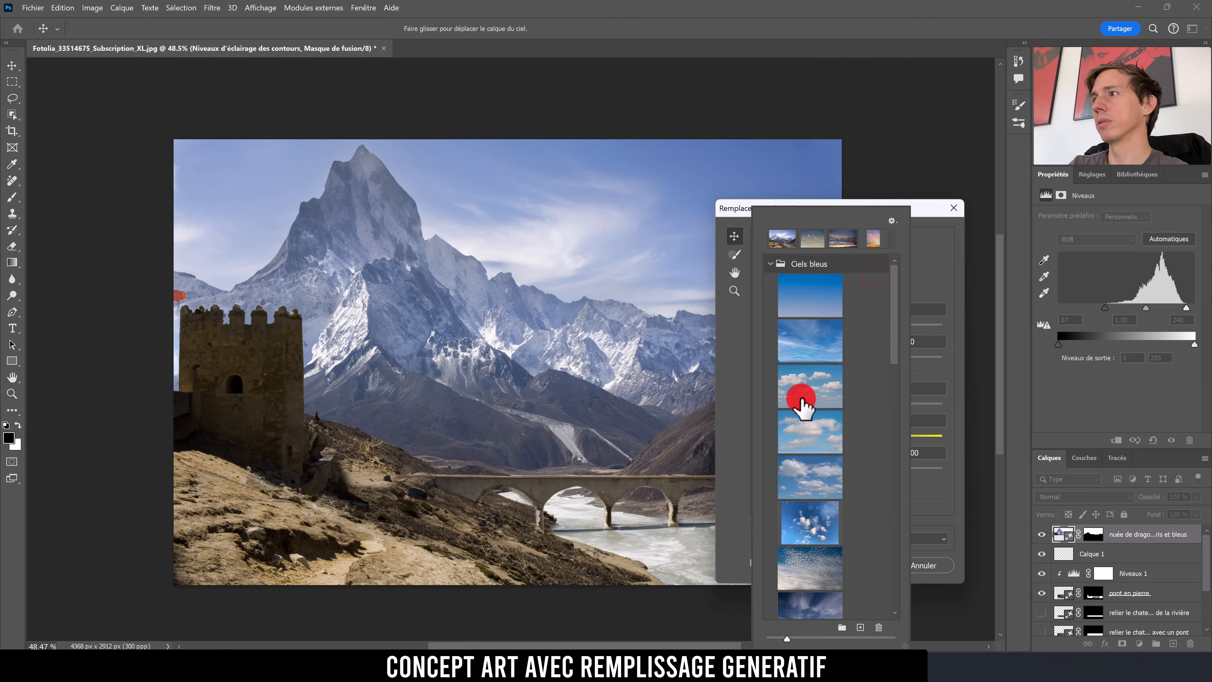
{"action": "left_click", "coordinate": [801, 396]}
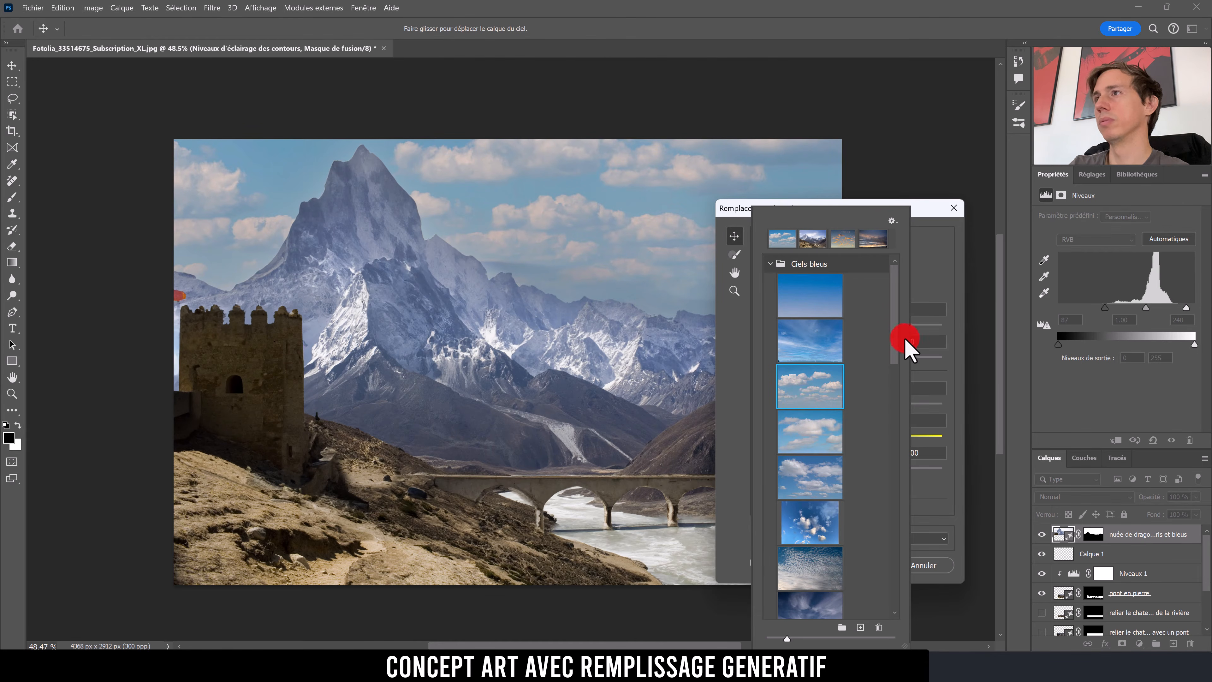
{"action": "scroll", "coordinate": [903, 375], "scroll_direction": "down", "scroll_amount": 8}
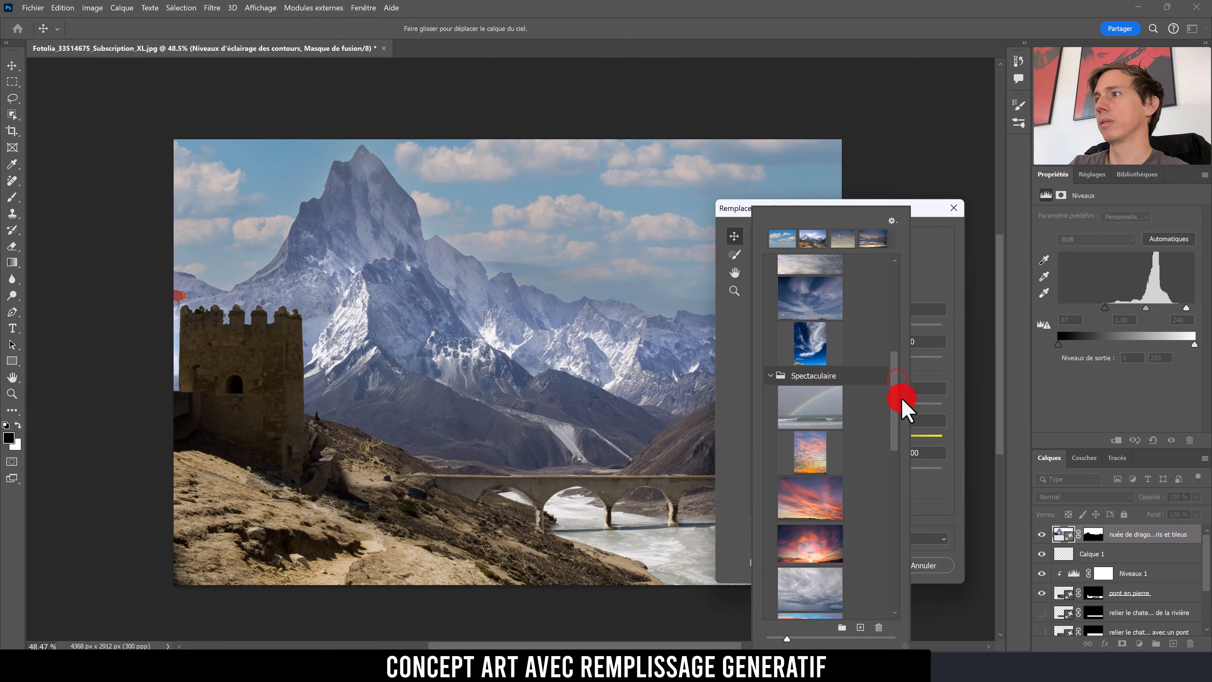
{"action": "scroll", "coordinate": [906, 421], "scroll_direction": "down", "scroll_amount": 3}
{"action": "left_click", "coordinate": [814, 523]}
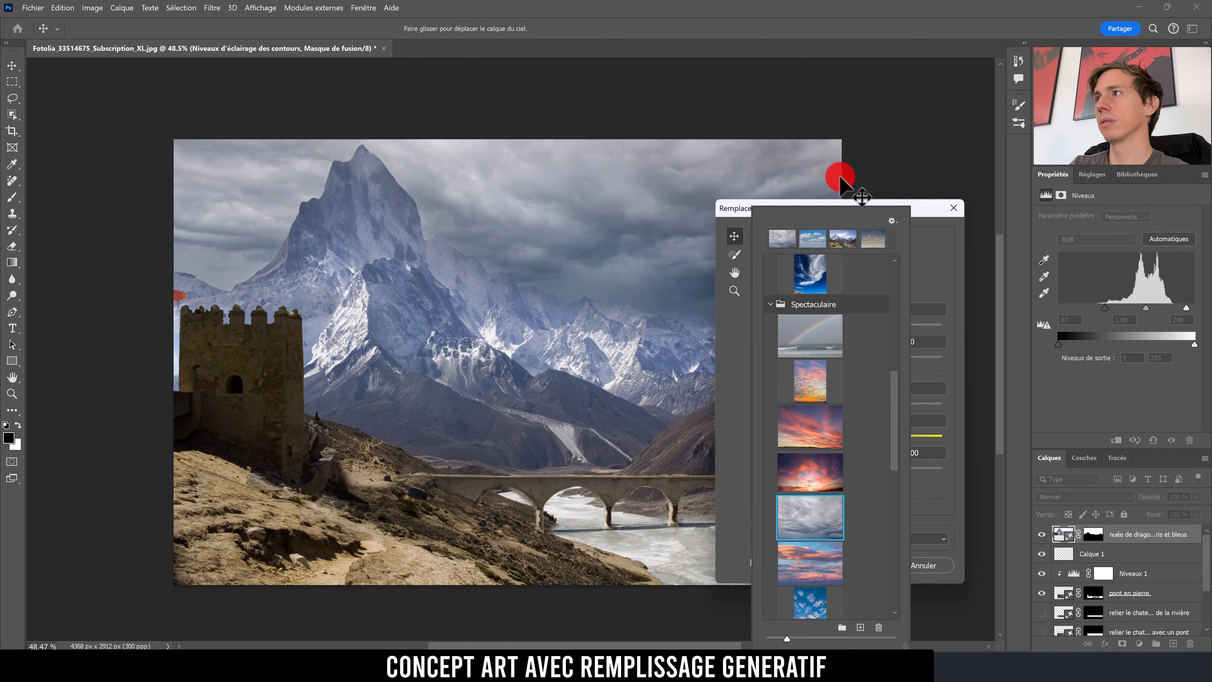
Step: Set the replacement sky's brightness to 60 and temperature to -4, flip it, and apply the result to new layers
{"action": "left_click", "coordinate": [919, 210]}
{"action": "left_click_drag", "start_coordinate": [902, 216], "coordinate": [193, 169]}
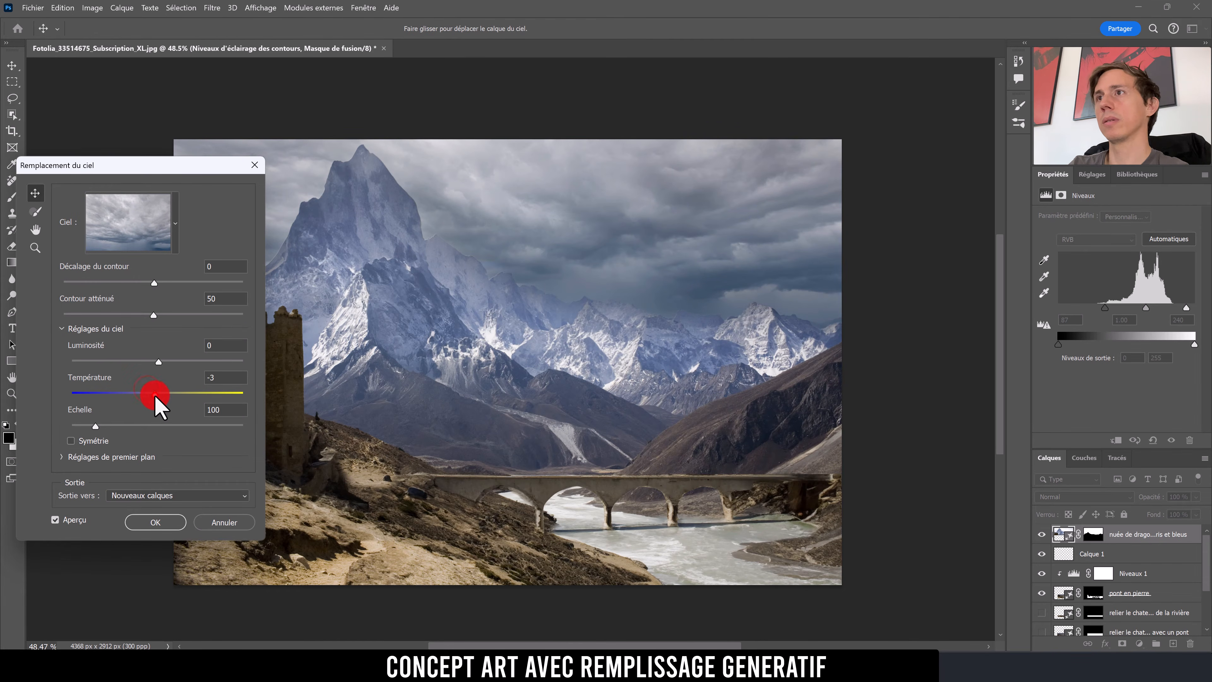
{"action": "mouse_move", "coordinate": [154, 395]}
{"action": "left_mouse_down"}
{"action": "mouse_move", "coordinate": [140, 394]}
{"action": "mouse_move", "coordinate": [176, 362]}
{"action": "mouse_move", "coordinate": [210, 362]}
{"action": "mouse_move", "coordinate": [162, 395]}
{"action": "mouse_move", "coordinate": [123, 400]}
{"action": "mouse_move", "coordinate": [158, 396]}
{"action": "left_mouse_up"}
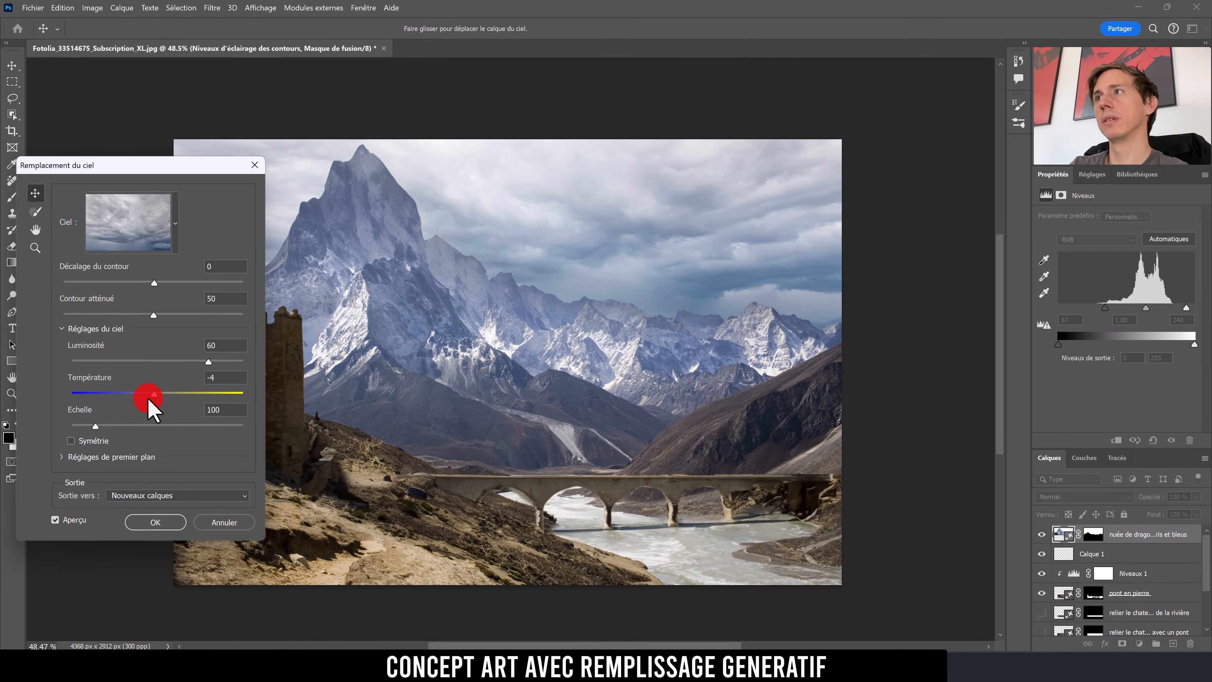
{"action": "left_click", "coordinate": [71, 440]}
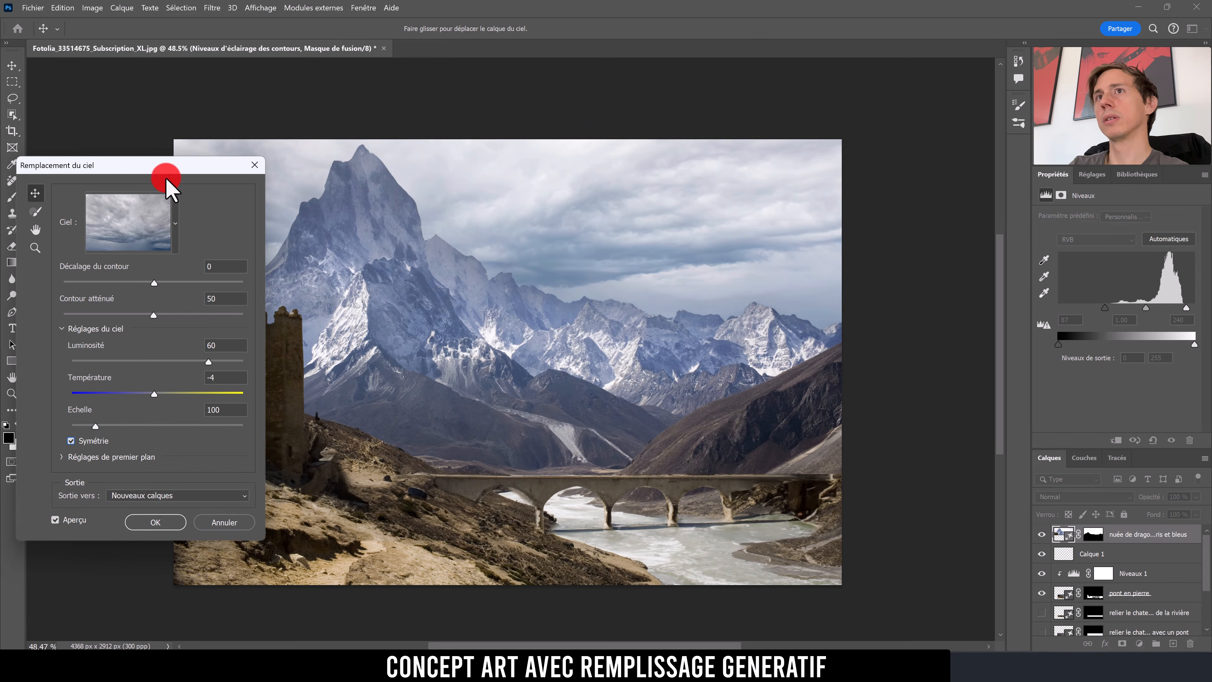
{"action": "left_click_drag", "start_coordinate": [162, 168], "coordinate": [189, 217]}
{"action": "left_click", "coordinate": [203, 571]}
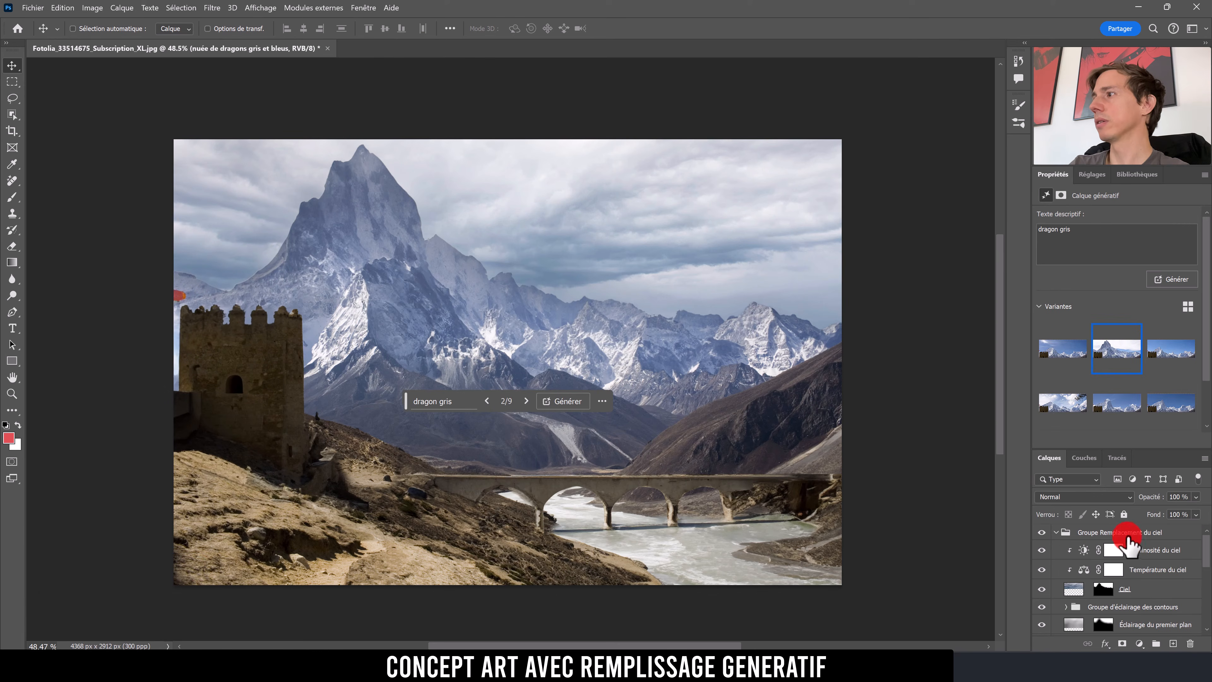
Step: Add a Levels adjustment above "Luminosité du ciel", clipped to the sky, with midtones 0.92, white input 243 and black output 37
{"action": "left_click", "coordinate": [1170, 551]}
{"action": "left_click", "coordinate": [1140, 643]}
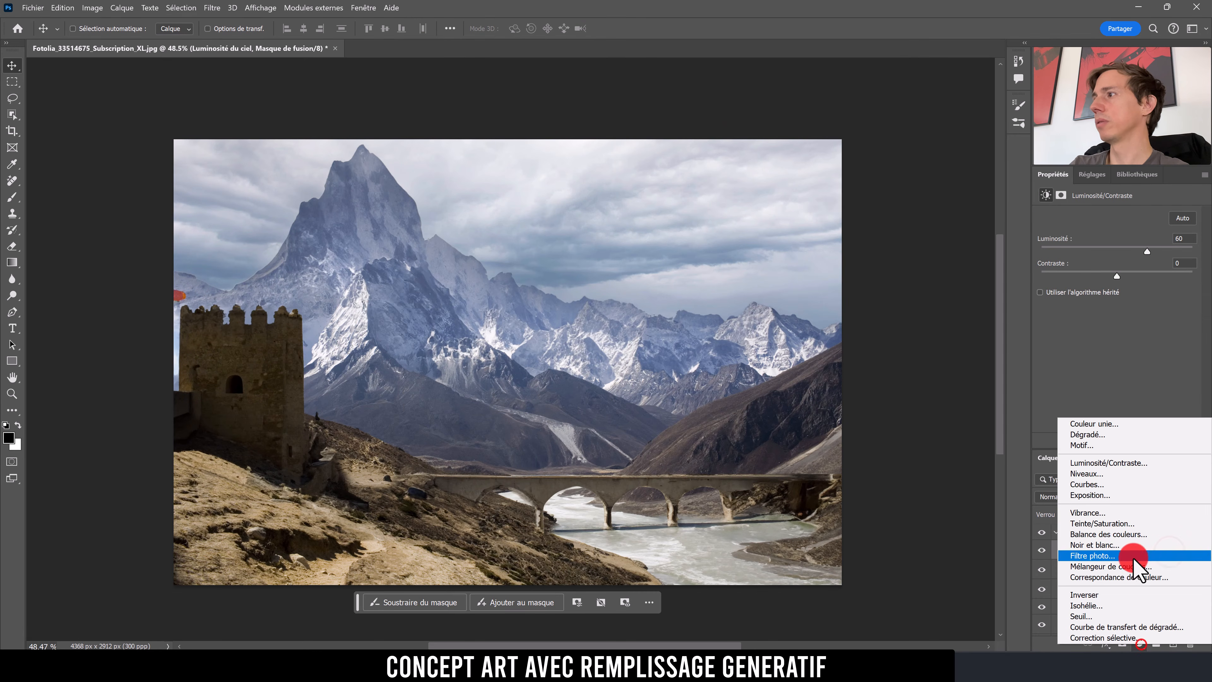
{"action": "left_click", "coordinate": [1118, 472]}
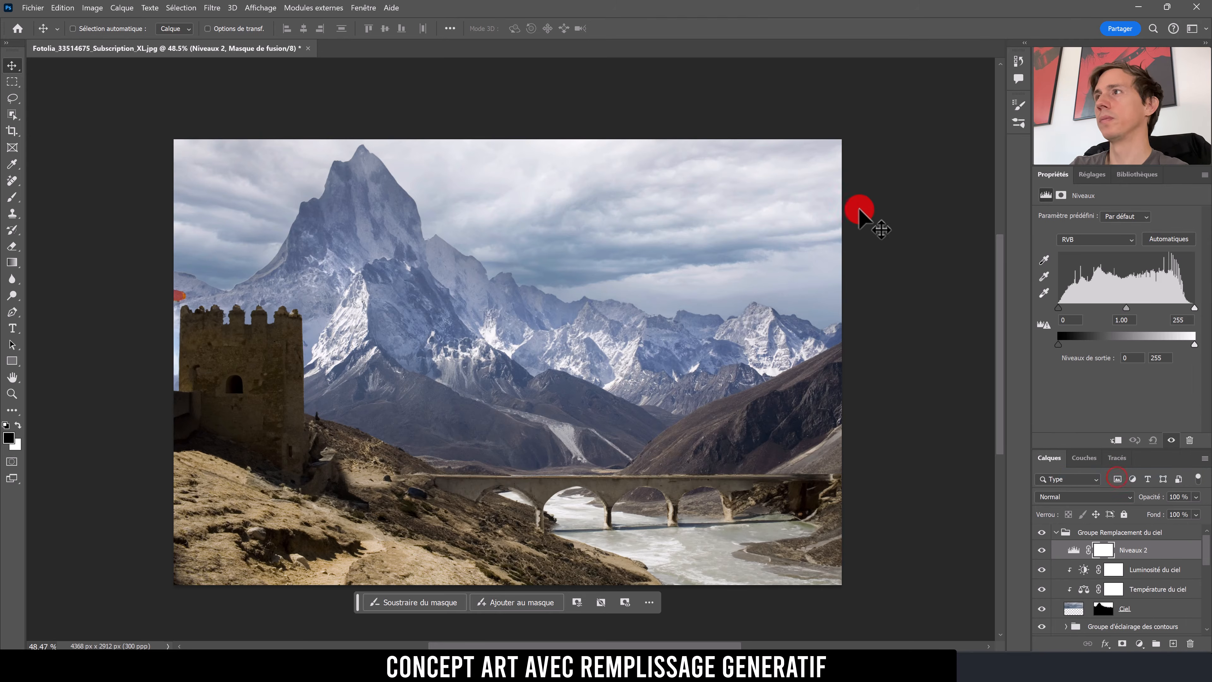
{"action": "mouse_move", "coordinate": [1207, 328]}
{"action": "left_mouse_down"}
{"action": "mouse_move", "coordinate": [1183, 306]}
{"action": "mouse_move", "coordinate": [1193, 314]}
{"action": "mouse_move", "coordinate": [1042, 305]}
{"action": "mouse_move", "coordinate": [1079, 347]}
{"action": "mouse_move", "coordinate": [1062, 342]}
{"action": "mouse_move", "coordinate": [1094, 343]}
{"action": "mouse_move", "coordinate": [1078, 343]}
{"action": "left_mouse_up"}
{"action": "left_click", "coordinate": [1103, 554]}
{"action": "left_click", "coordinate": [1100, 560], "text": "alt"}
Step: Inspect the mask of the generated mountain layer and view that layer on its own
{"action": "scroll", "coordinate": [1123, 609], "scroll_direction": "down", "scroll_amount": 3}
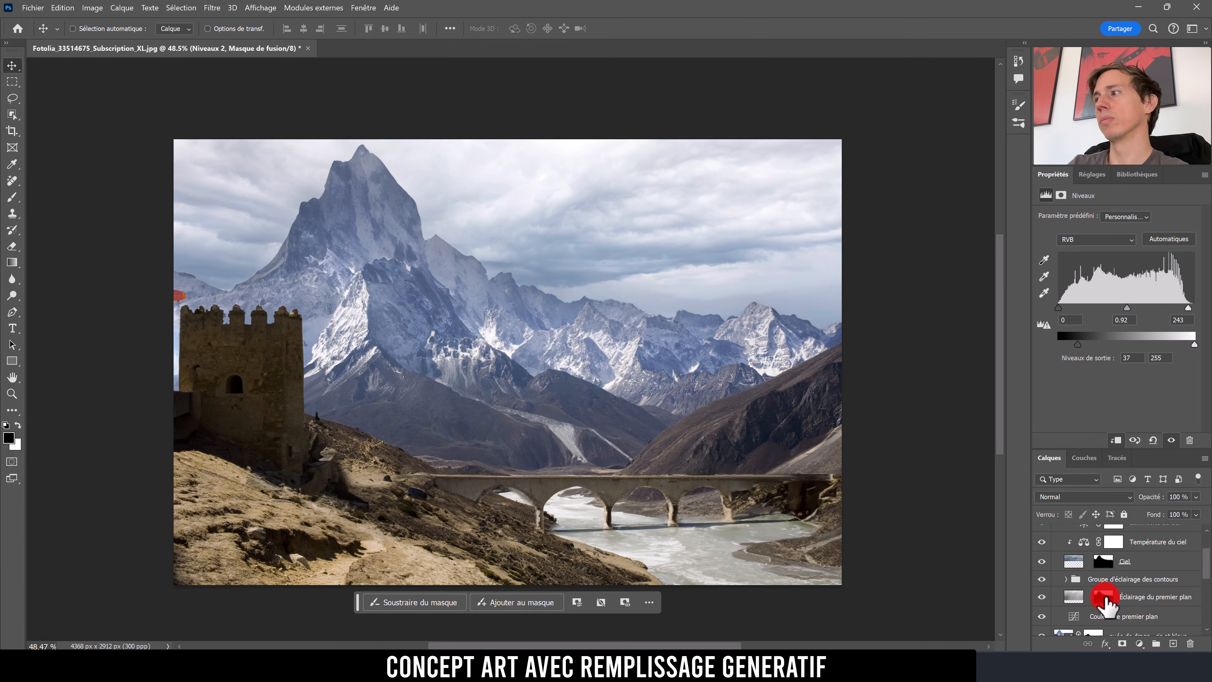
{"action": "mouse_move", "coordinate": [1107, 596]}
{"action": "left_mouse_down"}
{"action": "mouse_move", "coordinate": [1105, 637]}
{"action": "mouse_move", "coordinate": [1097, 605]}
{"action": "left_mouse_up"}
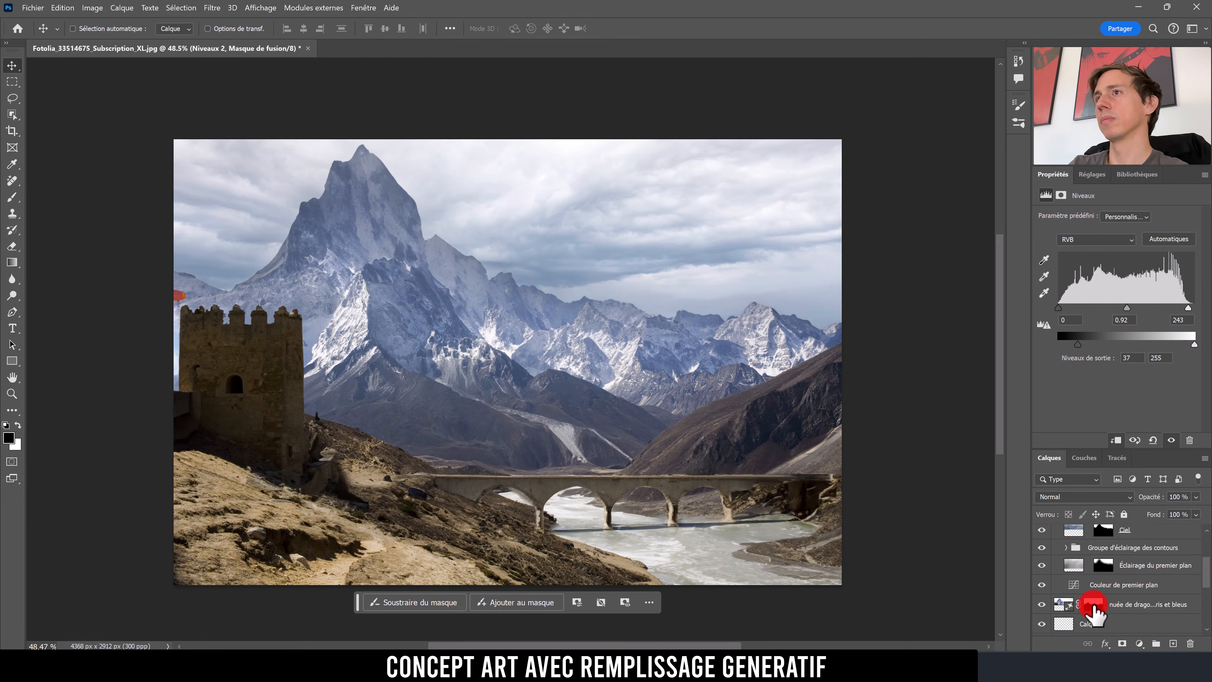
{"action": "left_click", "coordinate": [1094, 605]}
{"action": "left_click", "coordinate": [1096, 606], "text": "alt"}
{"action": "left_click", "coordinate": [1097, 608], "text": "alt"}
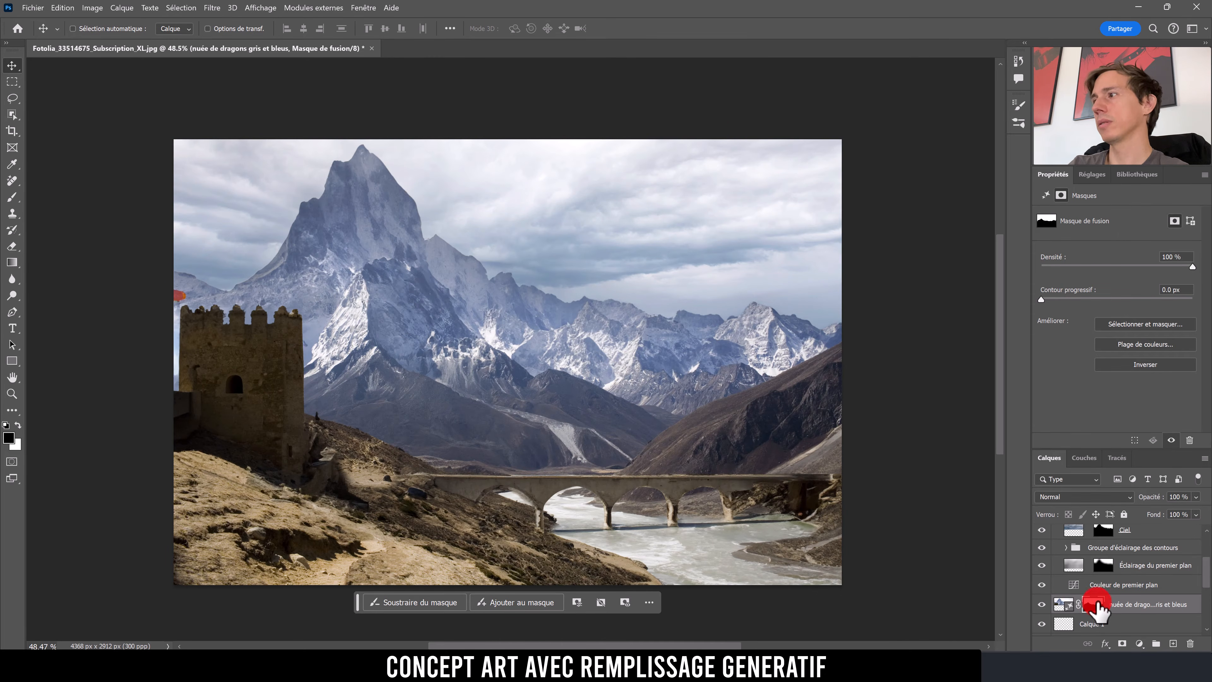
{"action": "left_click", "coordinate": [1042, 604], "text": "alt"}
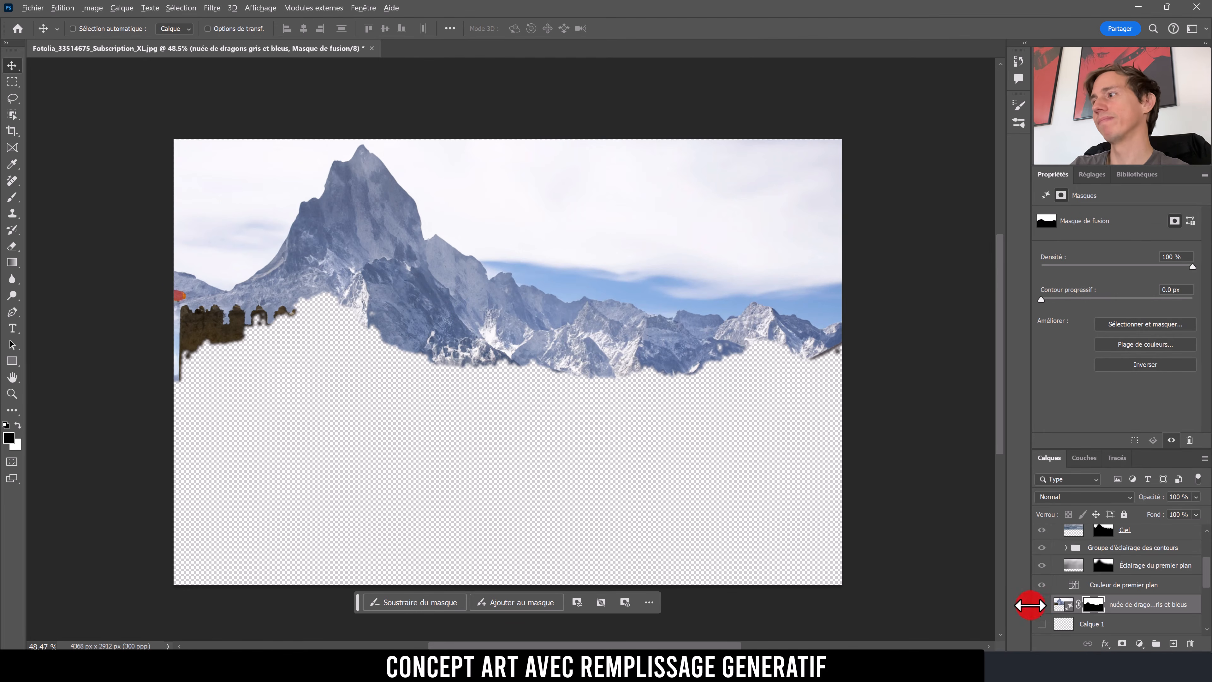
{"action": "left_click", "coordinate": [1042, 604], "text": "alt"}
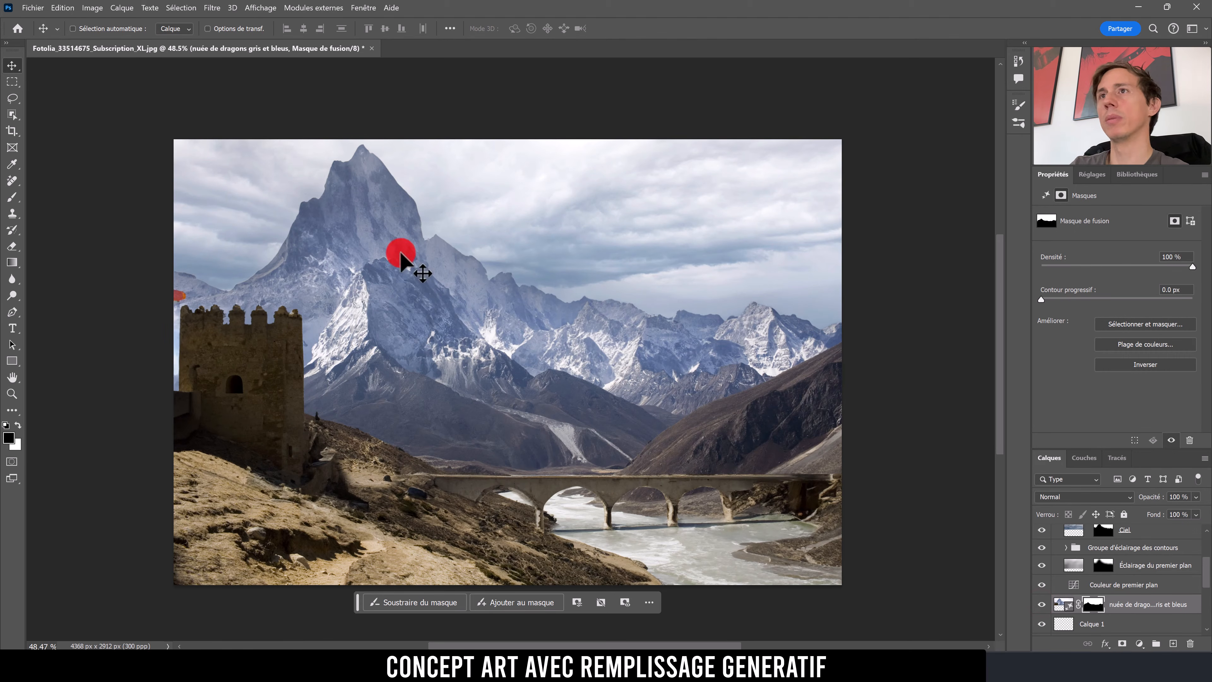
Step: Compare the image with and without the sky replacement group, and the full composite with the original background
{"action": "scroll", "coordinate": [1077, 545], "scroll_direction": "up", "scroll_amount": 3}
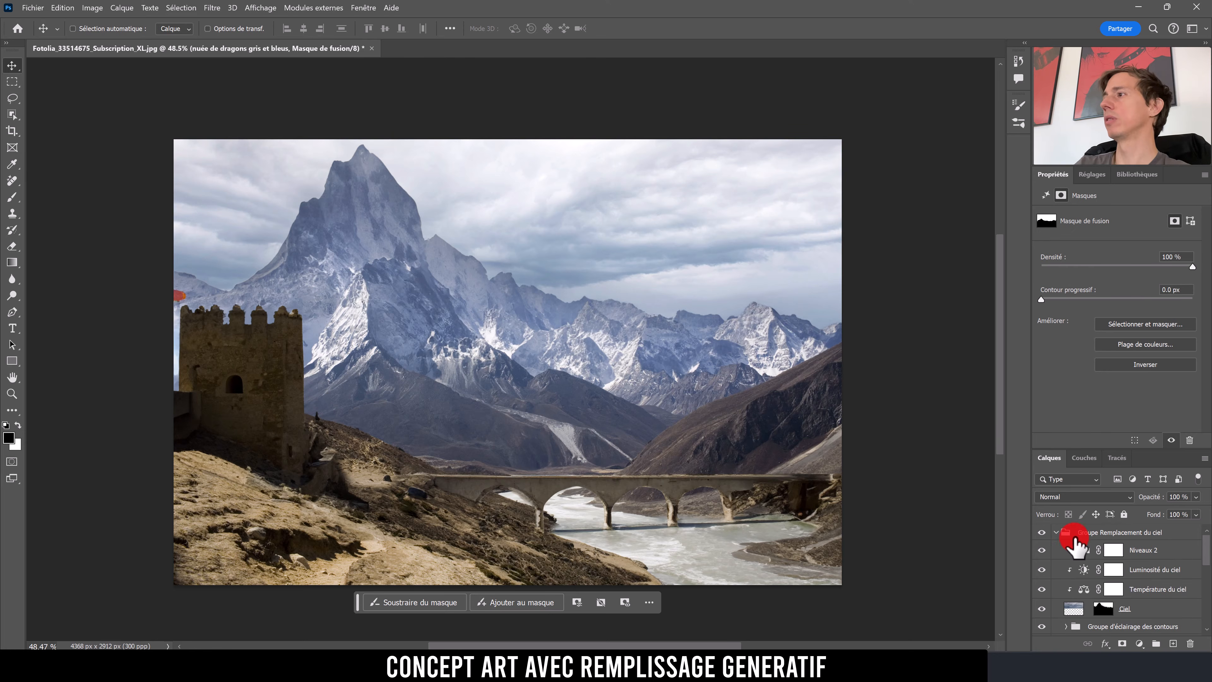
{"action": "left_click", "coordinate": [1041, 532]}
{"action": "left_click", "coordinate": [1040, 532]}
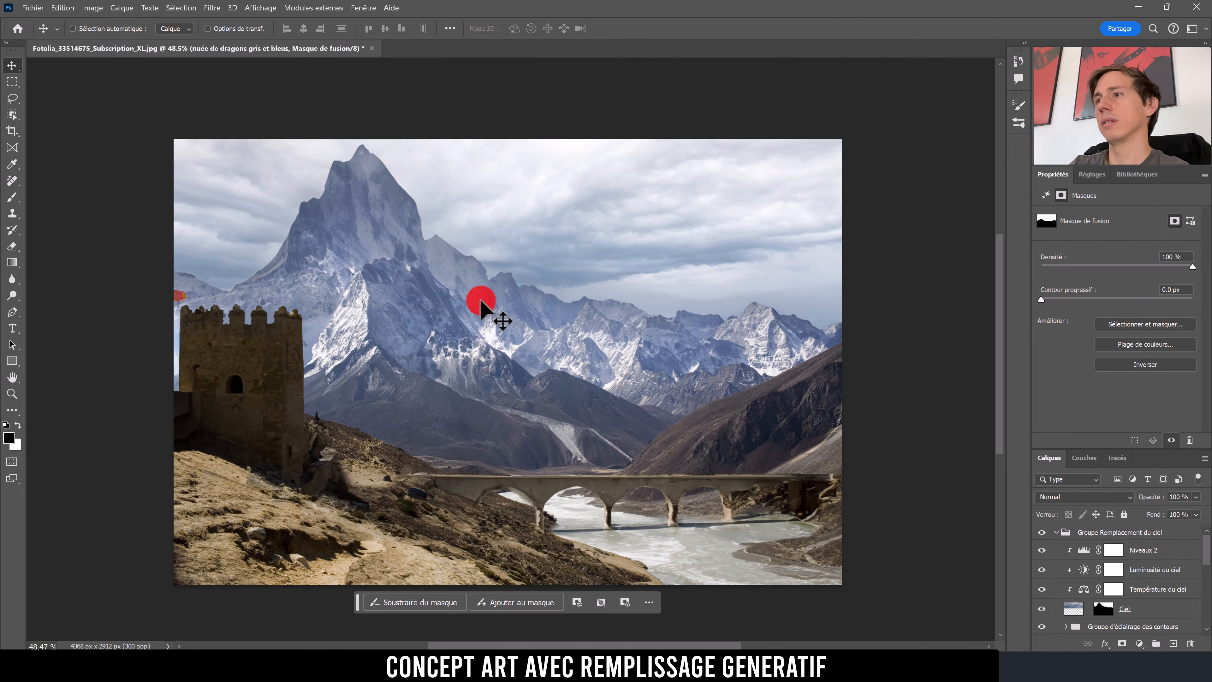
{"action": "scroll", "coordinate": [1081, 625], "scroll_direction": "down", "scroll_amount": 6}
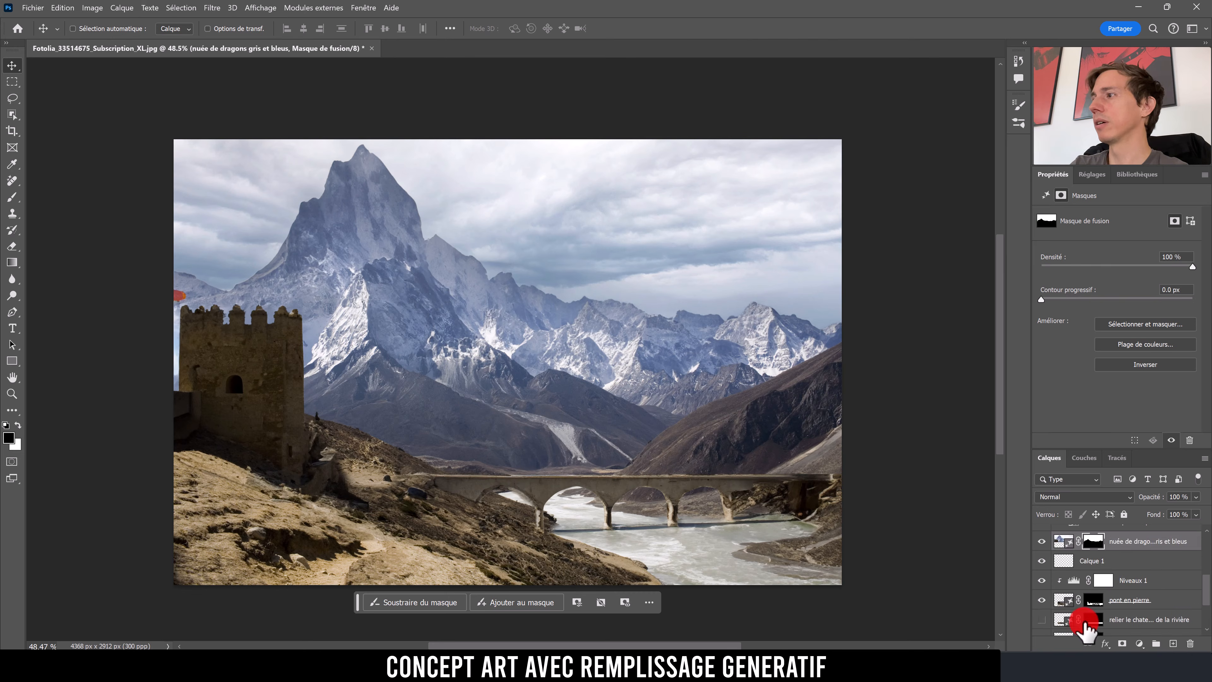
{"action": "left_click", "coordinate": [1042, 625], "text": "alt"}
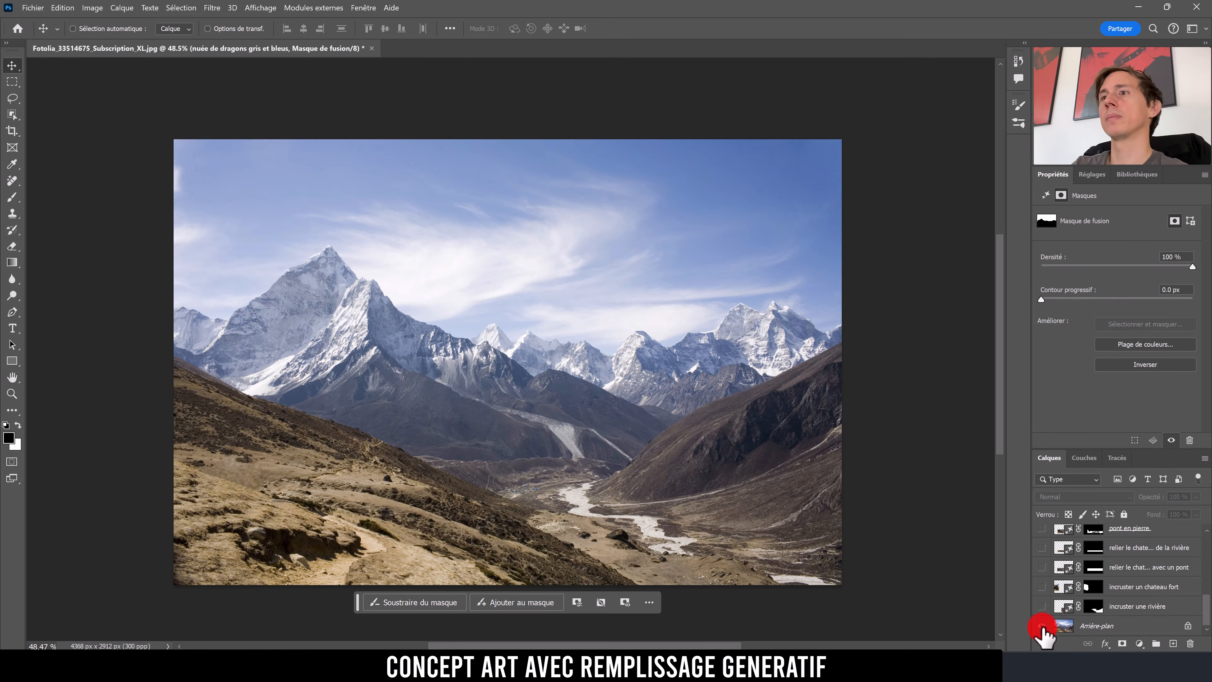
{"action": "left_click", "coordinate": [1042, 626], "text": "alt"}
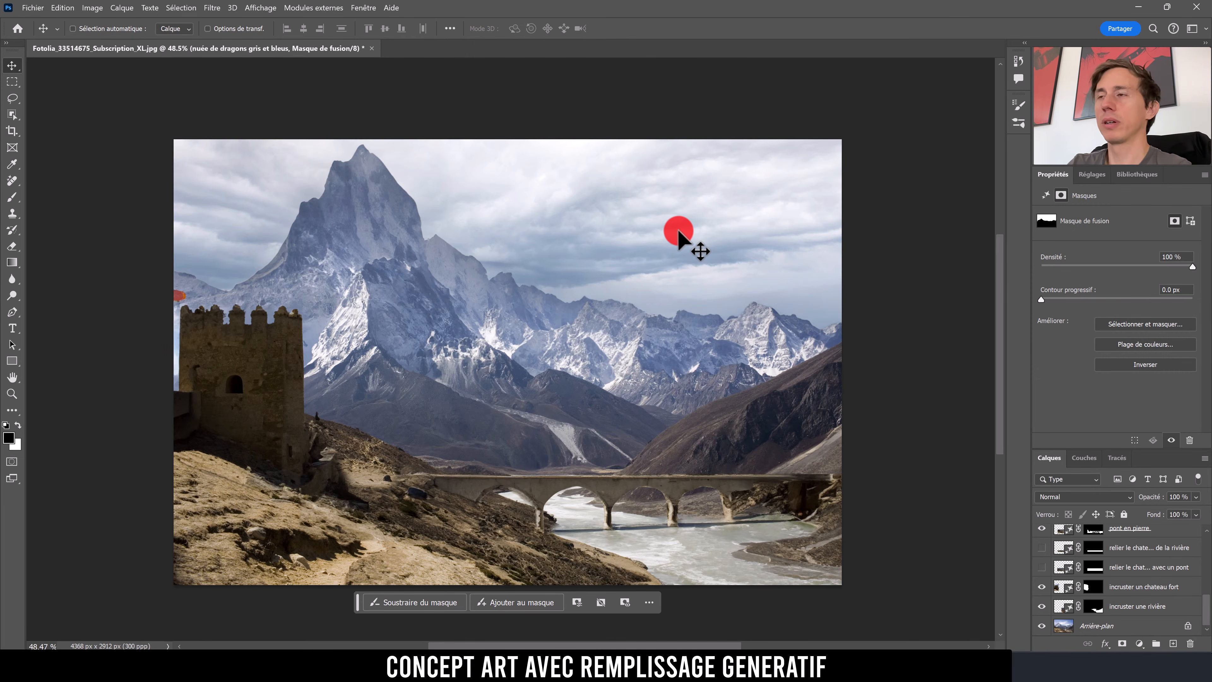
Step: Collapse the "Groupe Remplacement du ciel" group and enlarge the layer list to show the whole stack
{"action": "scroll", "coordinate": [1131, 581], "scroll_direction": "up", "scroll_amount": 3}
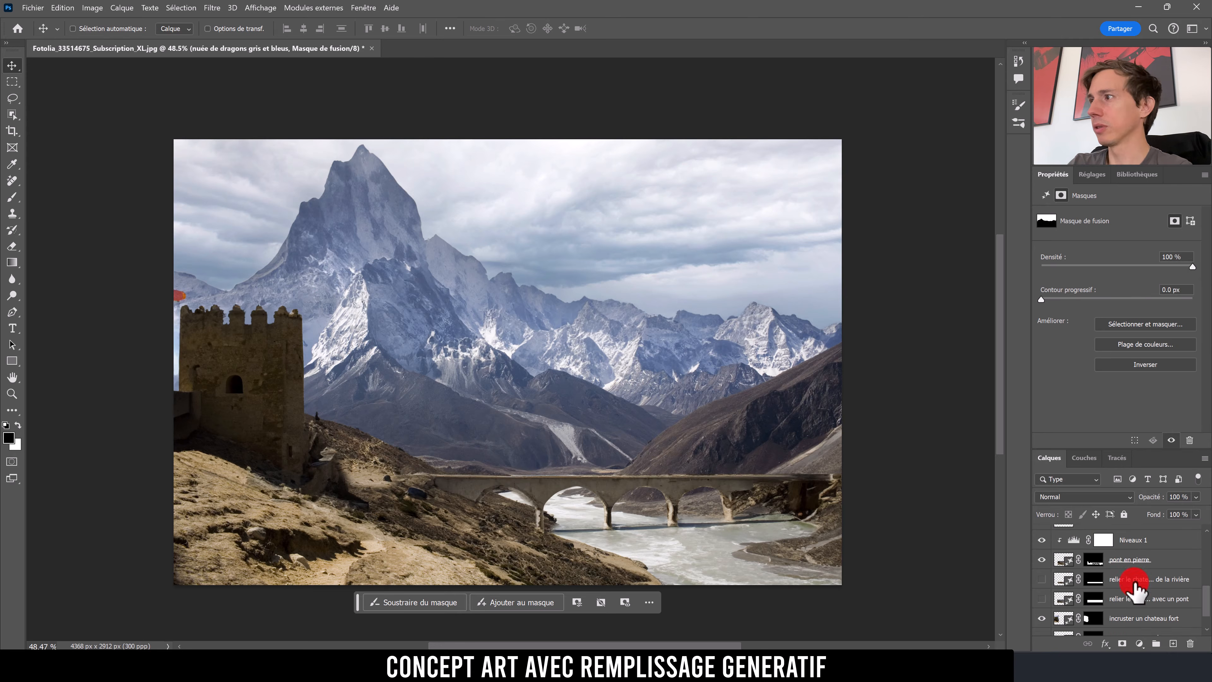
{"action": "scroll", "coordinate": [1048, 560], "scroll_direction": "up", "scroll_amount": 3}
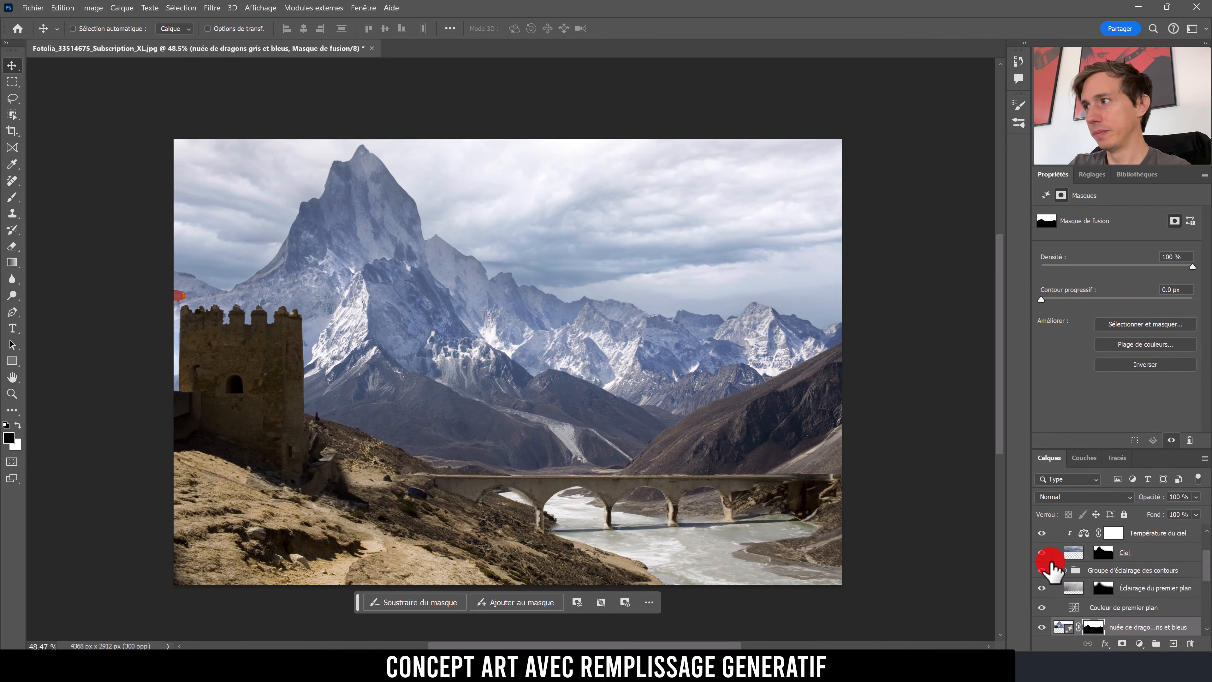
{"action": "scroll", "coordinate": [1053, 566], "scroll_direction": "up", "scroll_amount": 3}
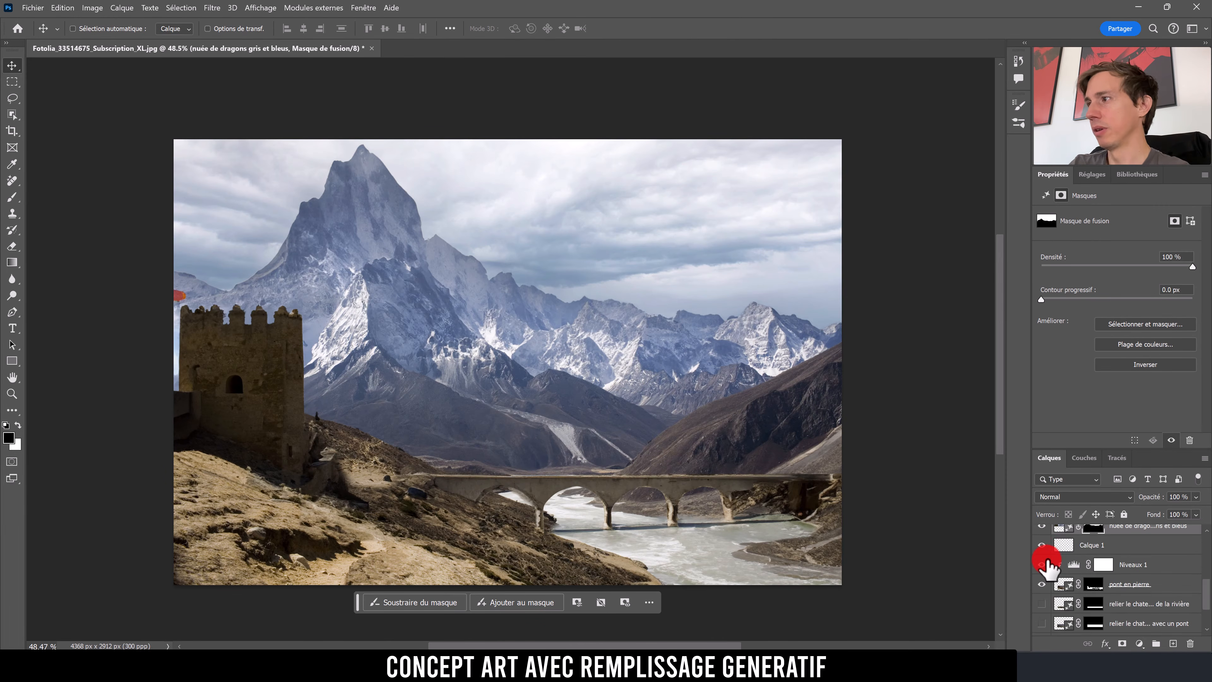
{"action": "left_click", "coordinate": [1056, 532]}
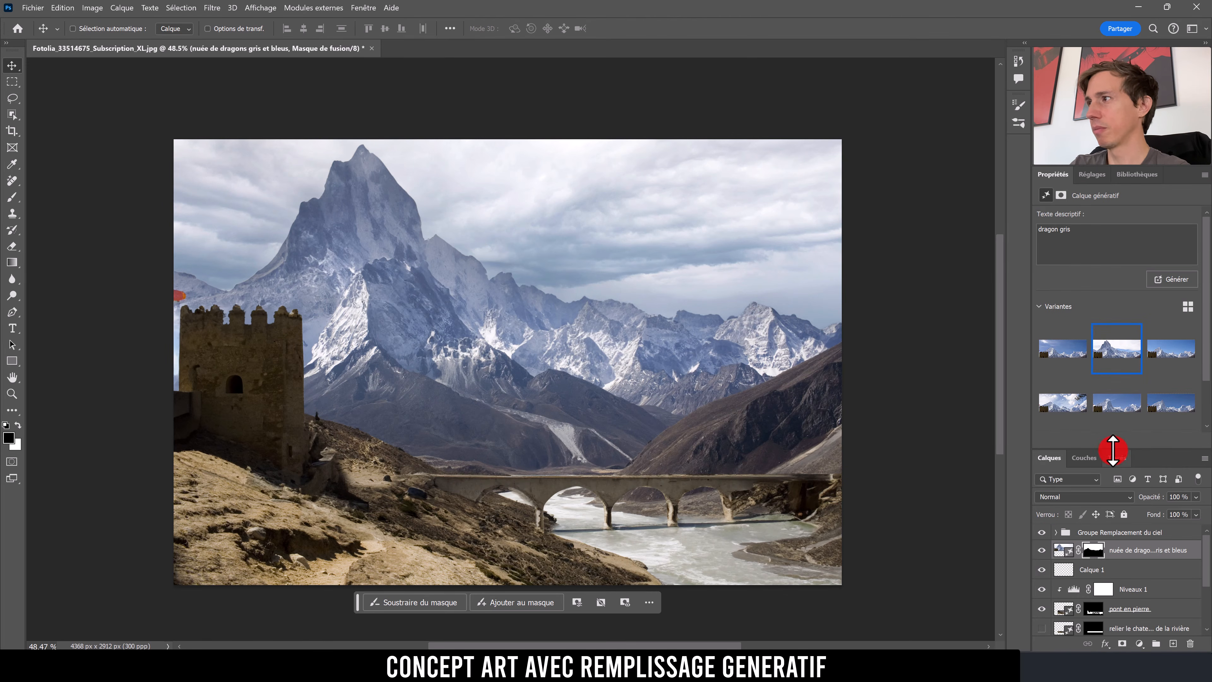
{"action": "left_click_drag", "start_coordinate": [1115, 450], "coordinate": [1111, 337]}
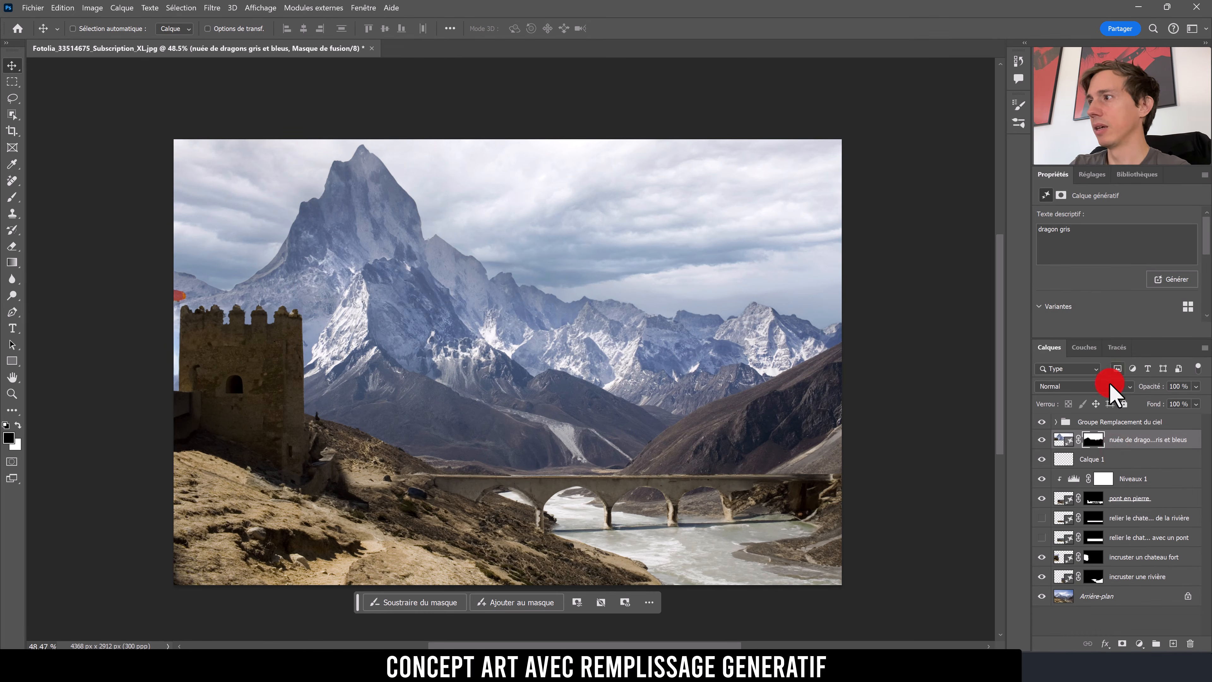
Step: Isolate the "pont en pierre" layer, inspect its mask, and restore the full composite view
{"action": "left_click", "coordinate": [1046, 499], "text": "alt"}
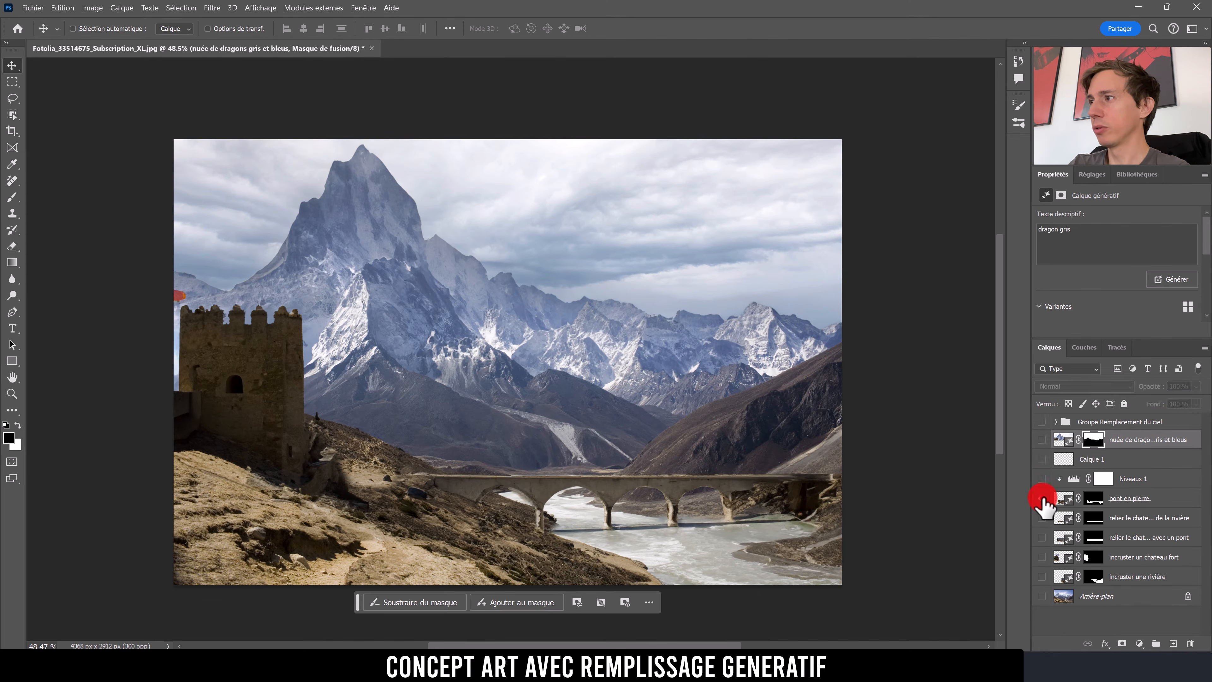
{"action": "left_click", "coordinate": [1096, 499], "text": "alt"}
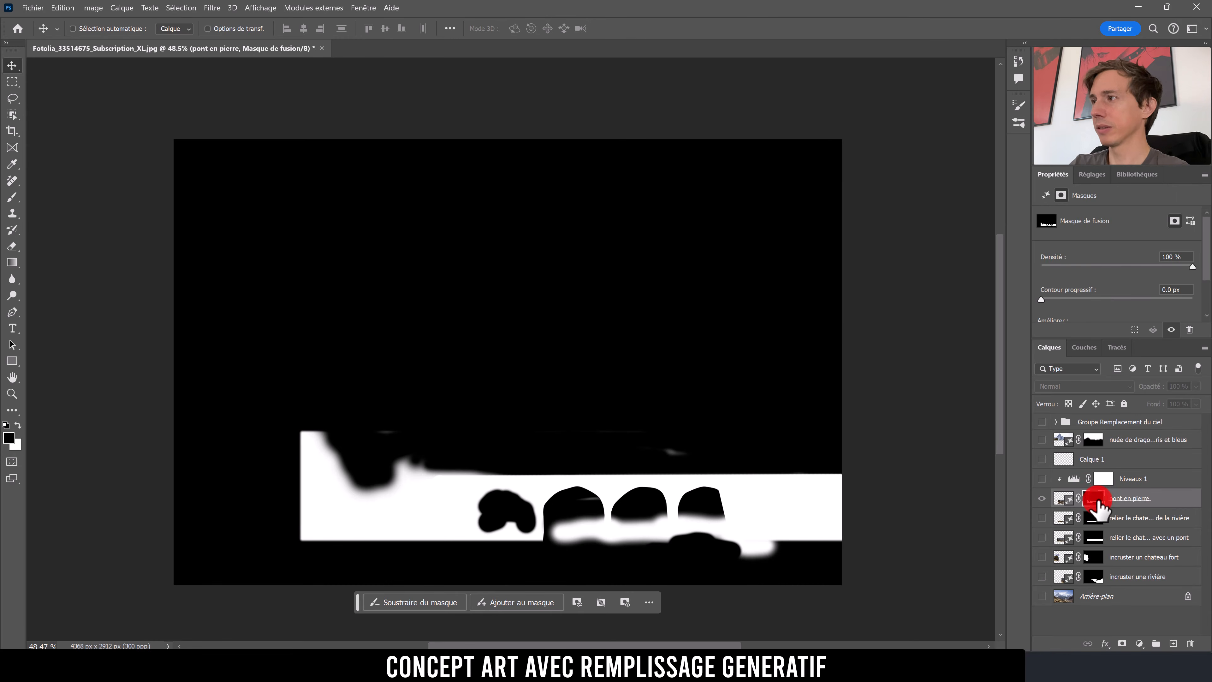
{"action": "left_click", "coordinate": [1095, 499], "text": "alt"}
{"action": "left_click", "coordinate": [1042, 498], "text": "alt"}
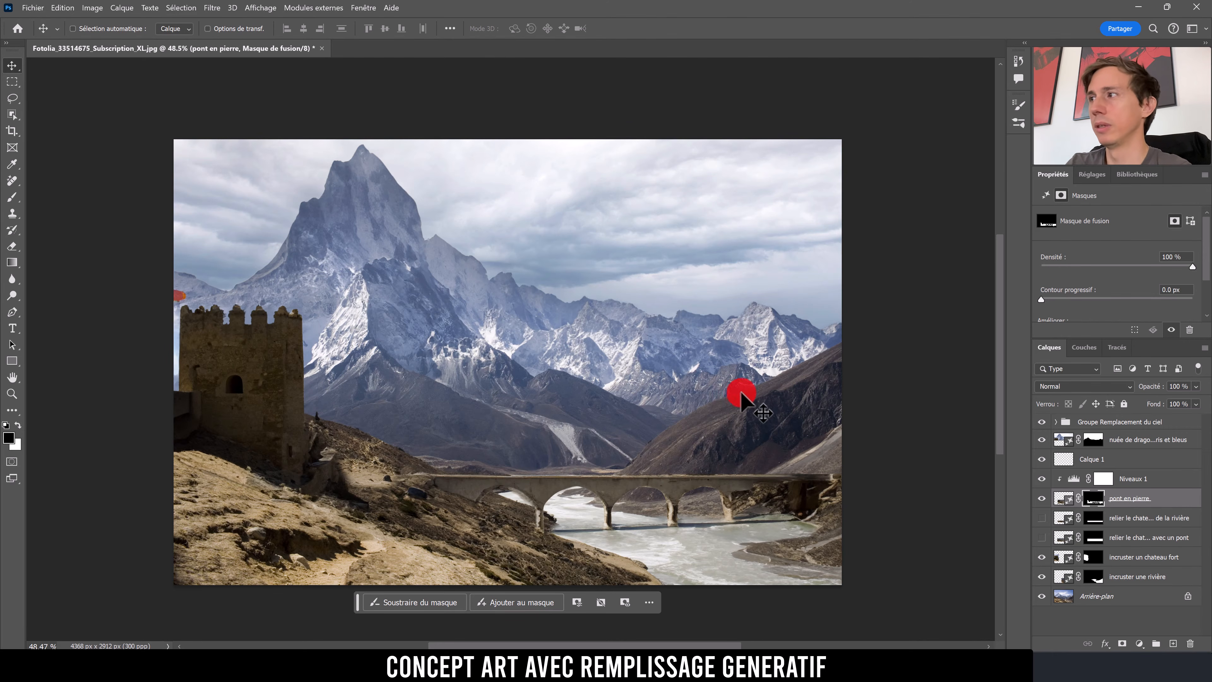
Step: With the "Calque 1" layer active, make a rectangular selection about 2886 × 187 px along the top of the bridge deck
{"action": "left_click", "coordinate": [1155, 459]}
{"action": "left_click", "coordinate": [12, 81]}
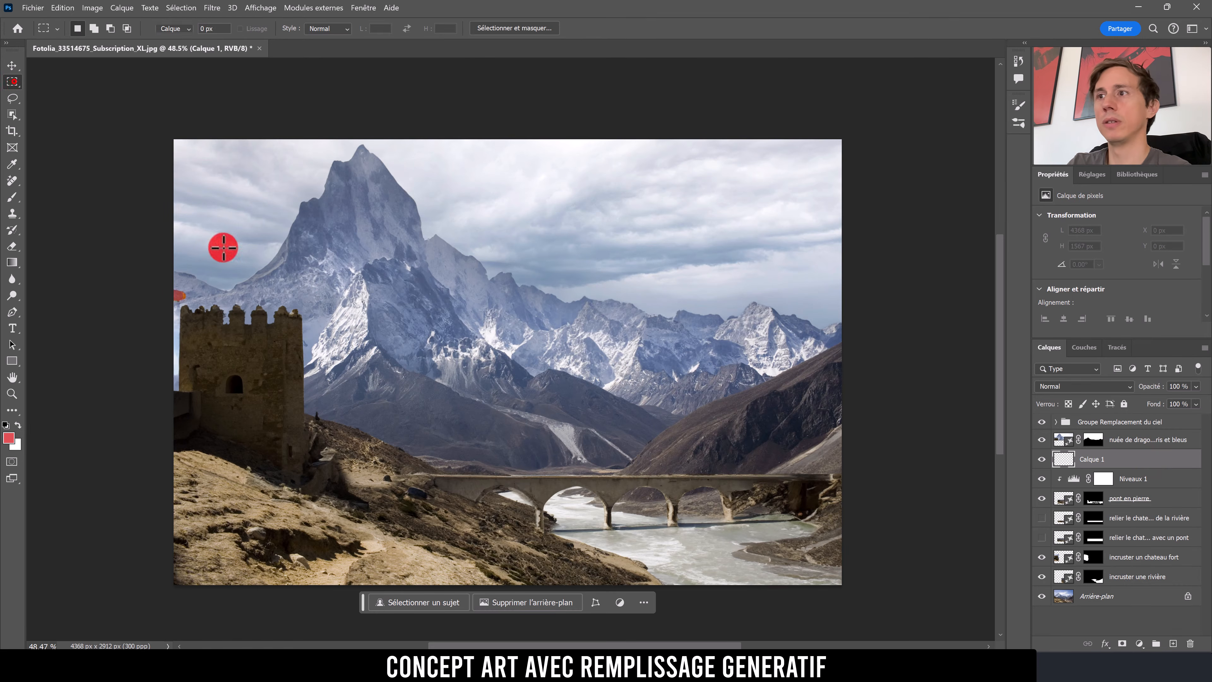
{"action": "left_click_drag", "start_coordinate": [402, 455], "coordinate": [409, 456]}
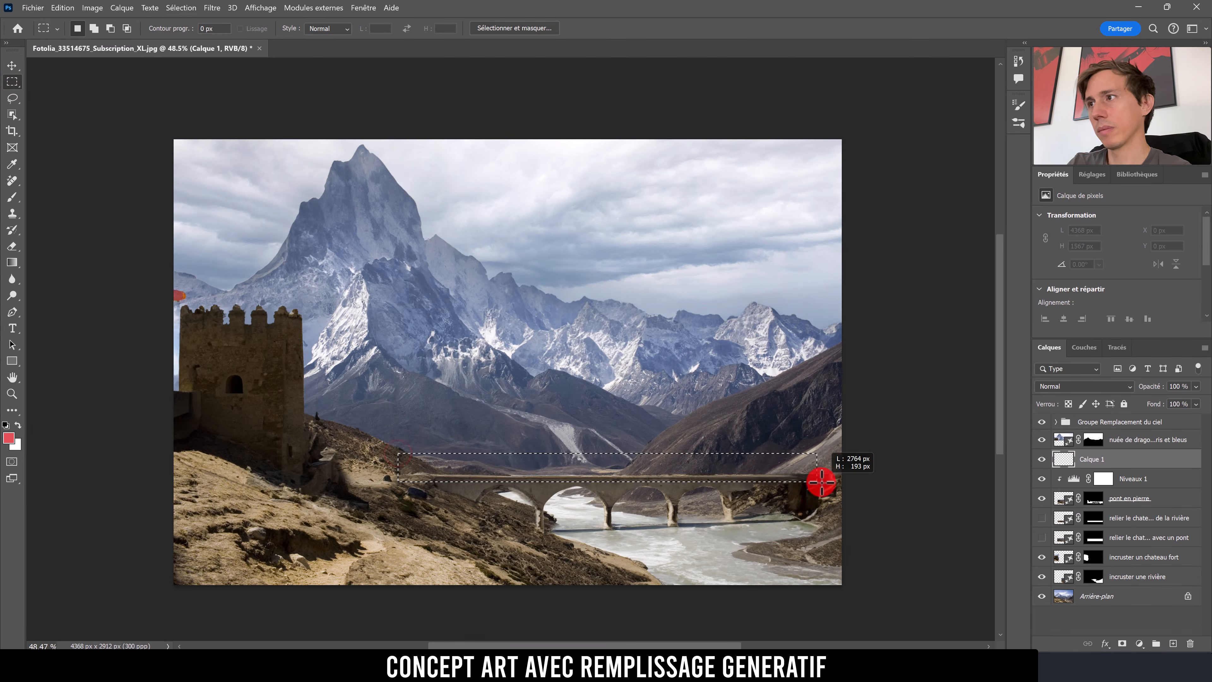
{"action": "left_click_drag", "start_coordinate": [837, 481], "coordinate": [839, 481]}
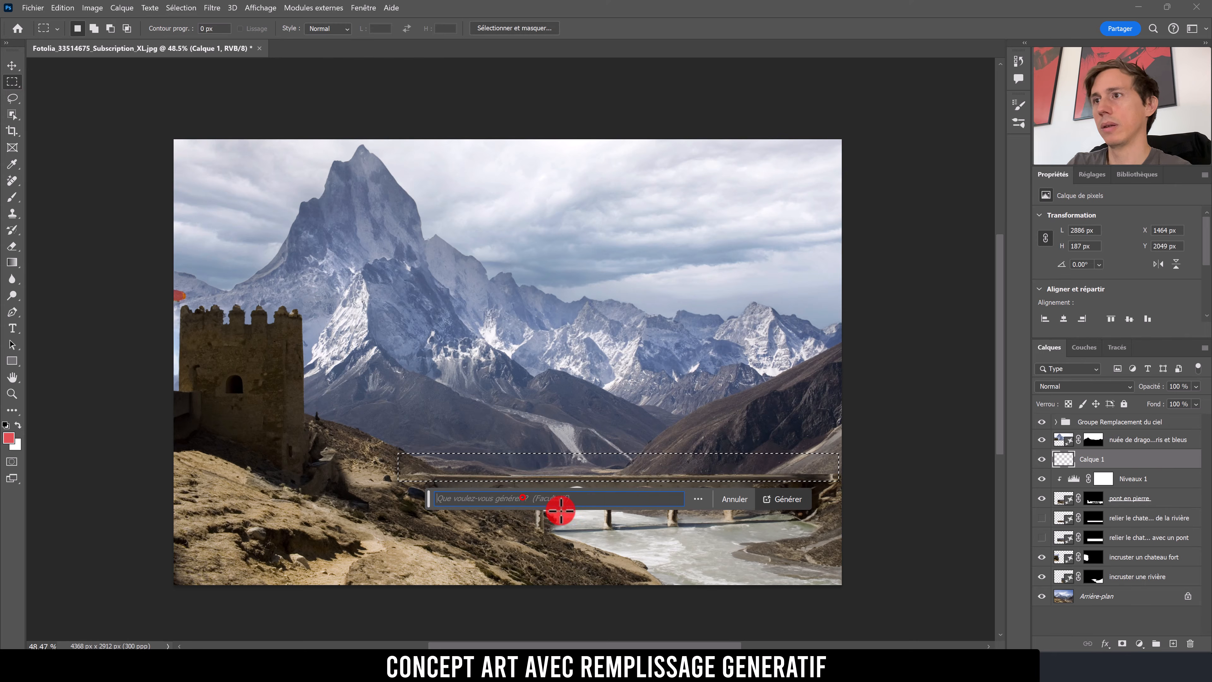
Step: Run a generative fill on the selected strip with the prompt "soldats en armure"
{"action": "left_click", "coordinate": [540, 505]}
{"action": "type", "text": "soldats"}
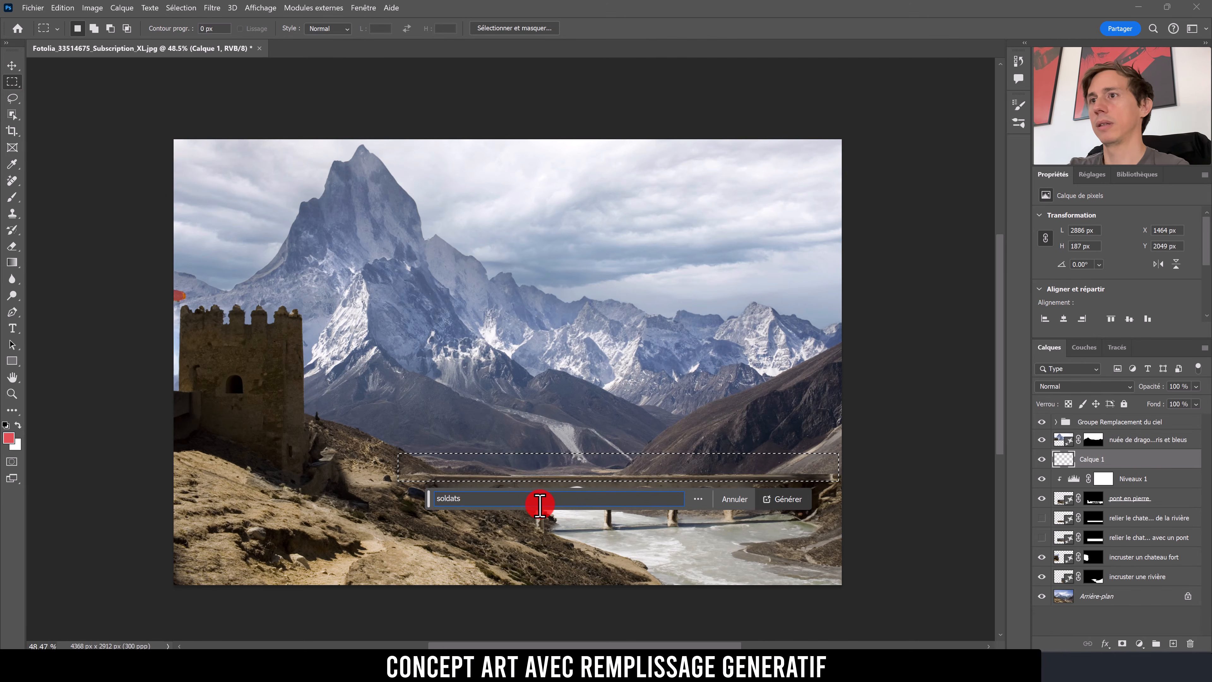
{"action": "type", "text": " en armure"}
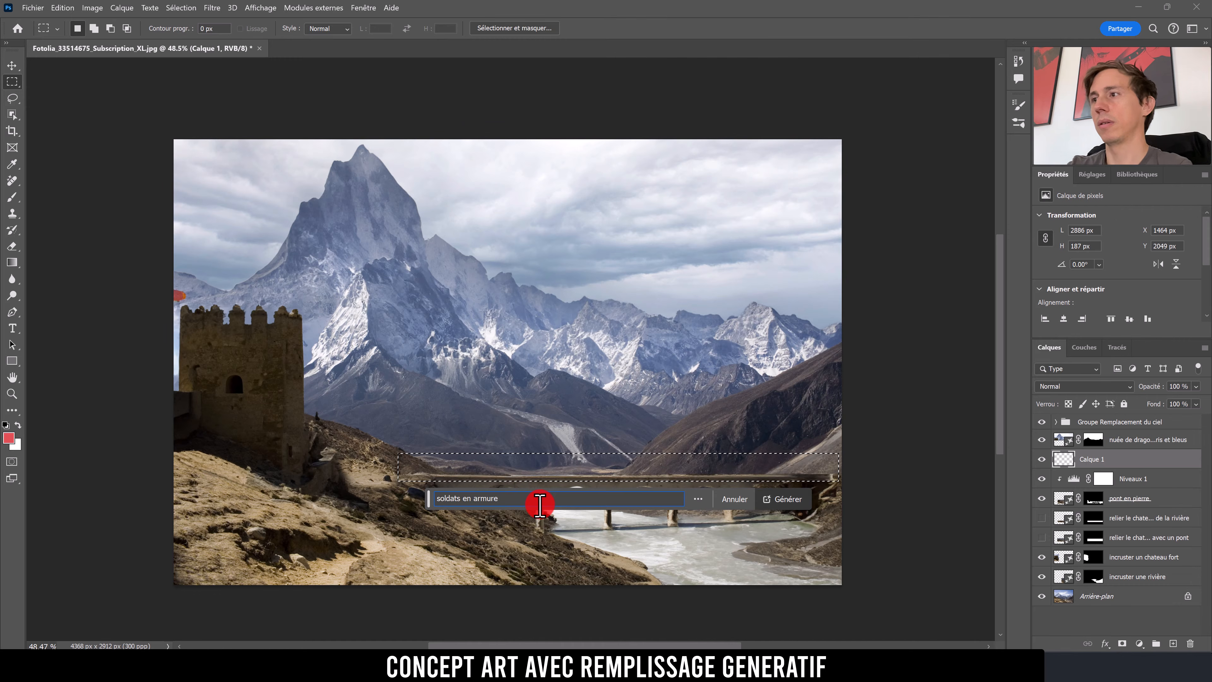
{"action": "left_click", "coordinate": [785, 499]}
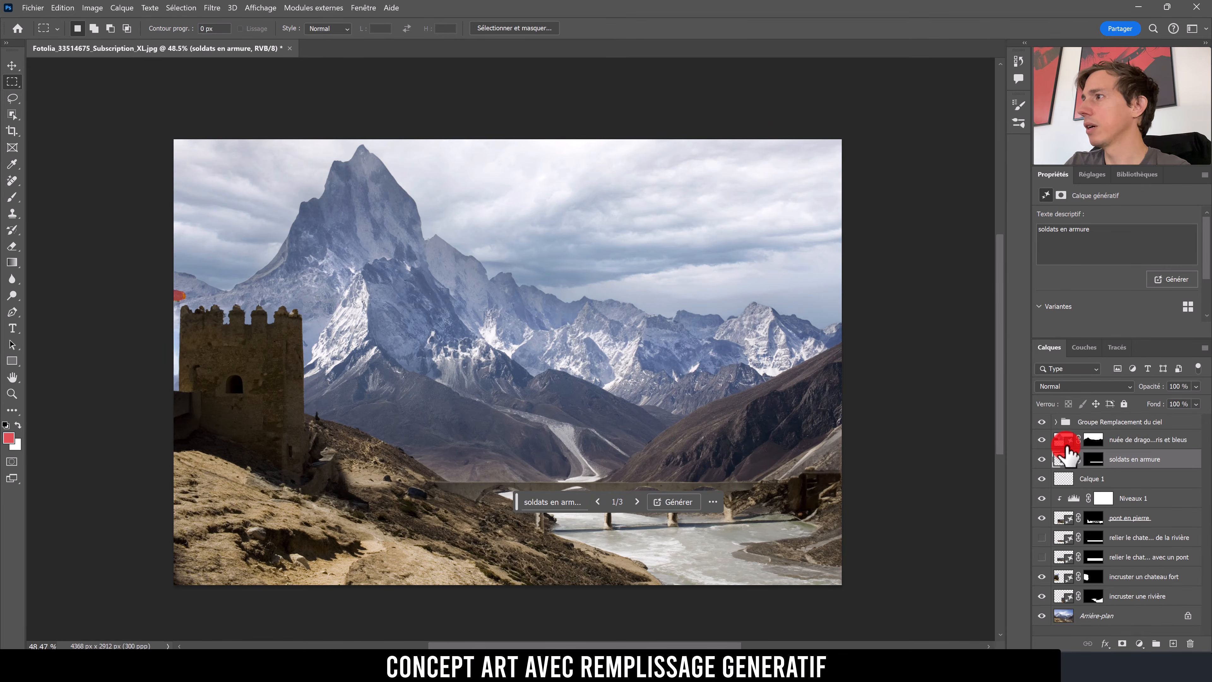
Step: Compare the generated variants of the "soldats en armure" layer, ending on the first one
{"action": "left_click", "coordinate": [1065, 443]}
{"action": "left_click", "coordinate": [1065, 461]}
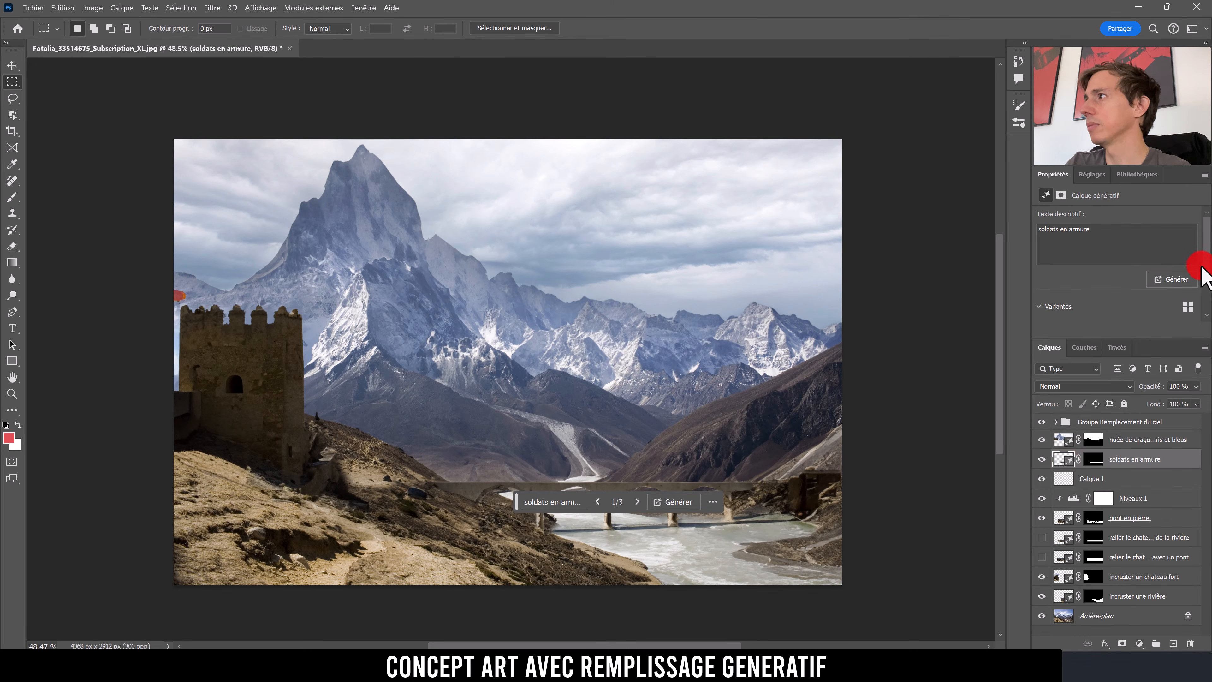
{"action": "scroll", "coordinate": [1198, 292], "scroll_direction": "down", "scroll_amount": 2}
{"action": "left_click", "coordinate": [1119, 293]}
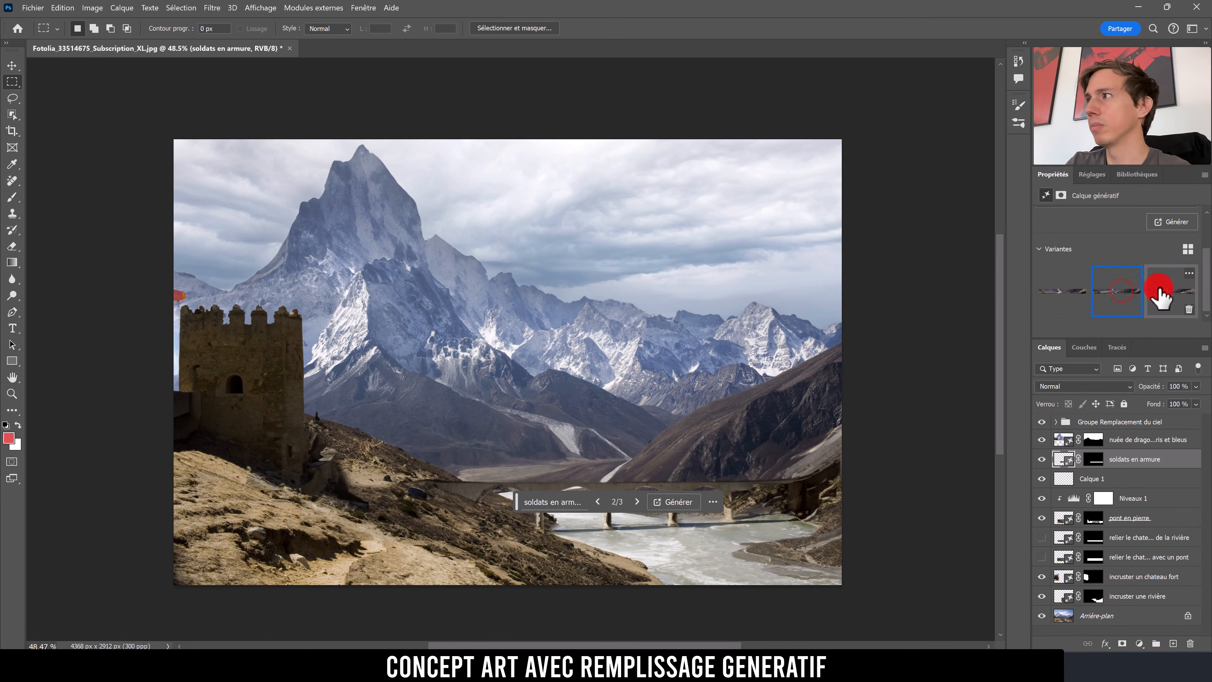
{"action": "left_click", "coordinate": [1063, 294]}
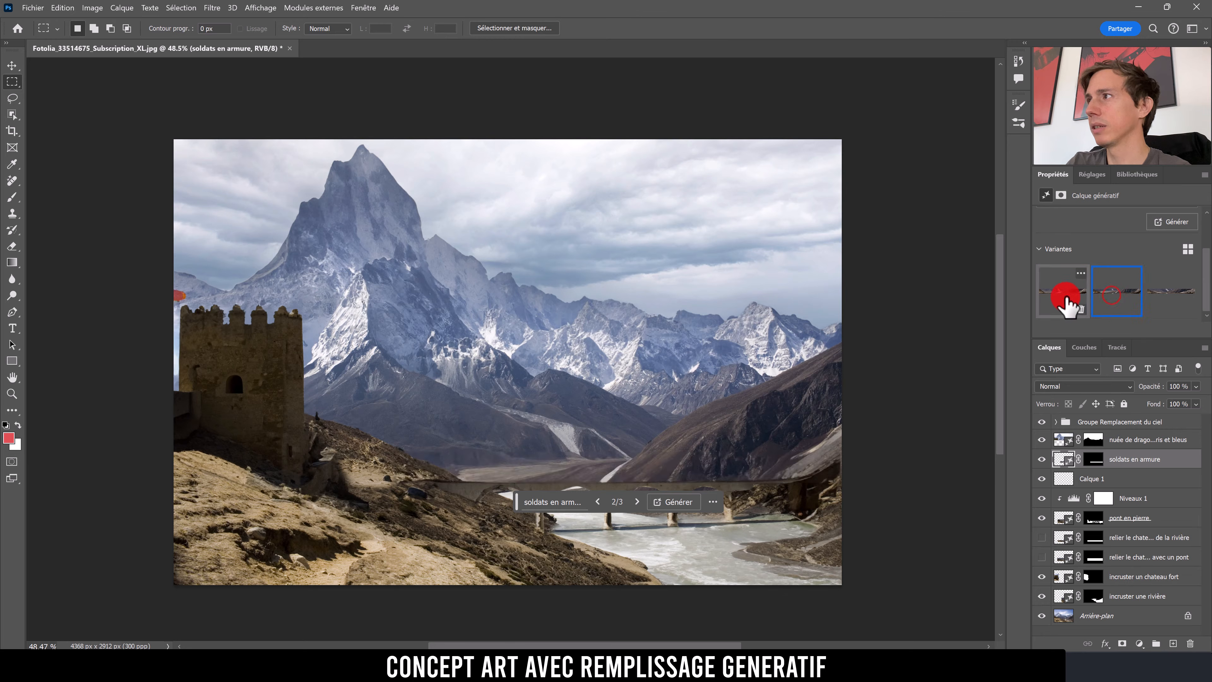
Step: Regenerate the "soldats en armure" layer with the prompt "armée de soldats sur un pont"
{"action": "left_click", "coordinate": [558, 504]}
{"action": "left_click_drag", "start_coordinate": [556, 504], "coordinate": [404, 494]}
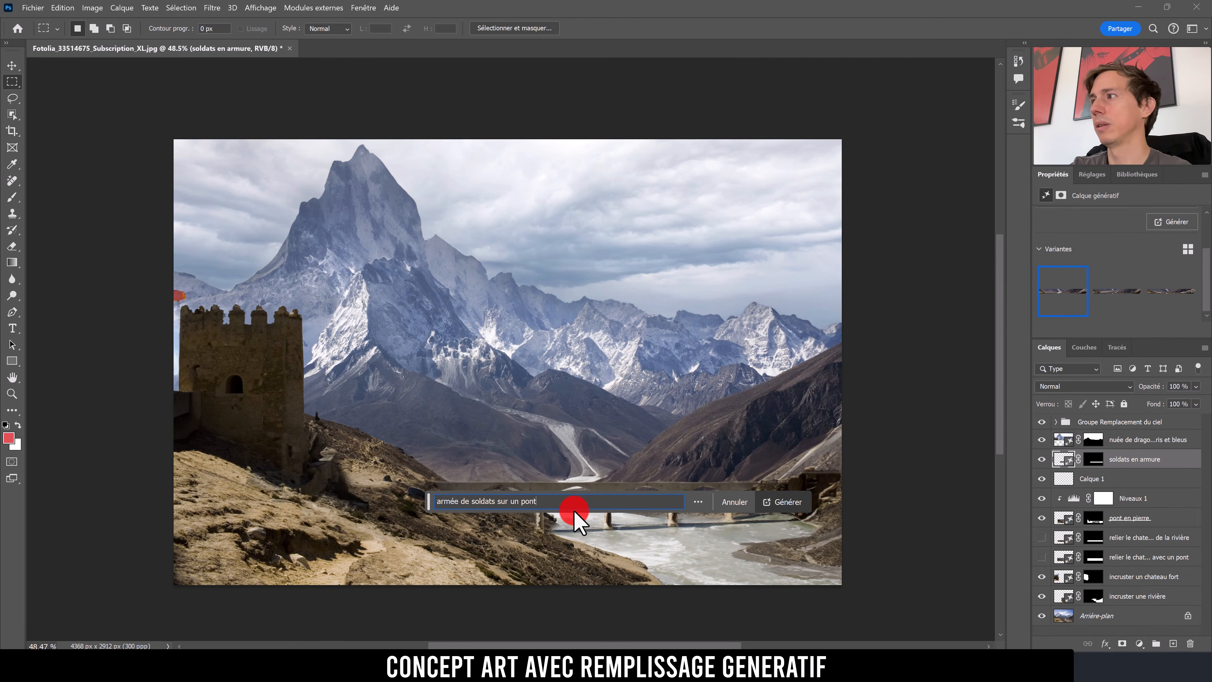
{"action": "key", "text": "Return"}
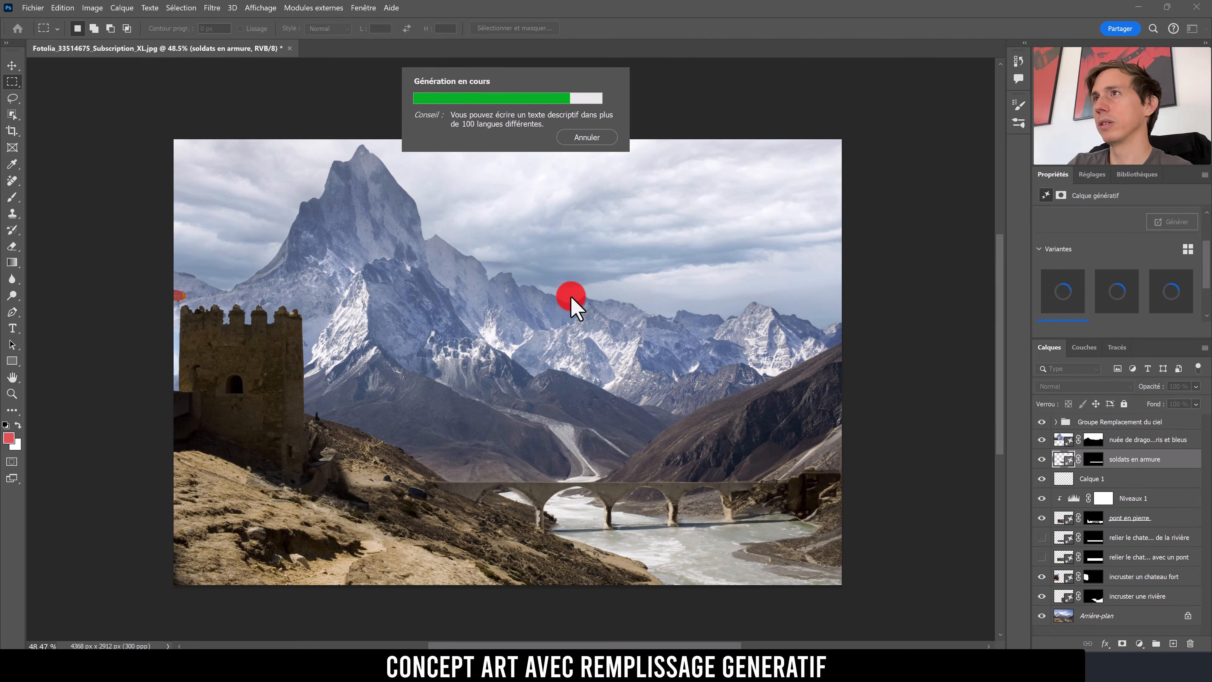
Step: Compare the new army variants, keep the second one, and check the figures on the bridge
{"action": "left_click", "coordinate": [1115, 293]}
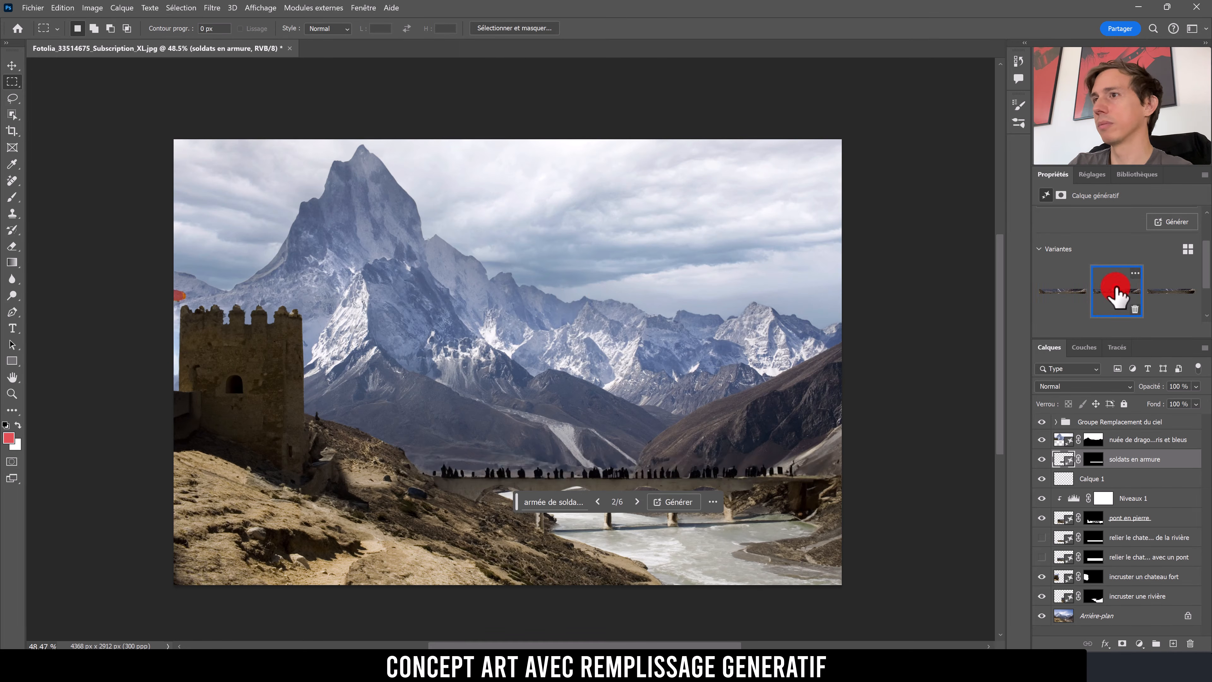
{"action": "left_click", "coordinate": [1166, 291]}
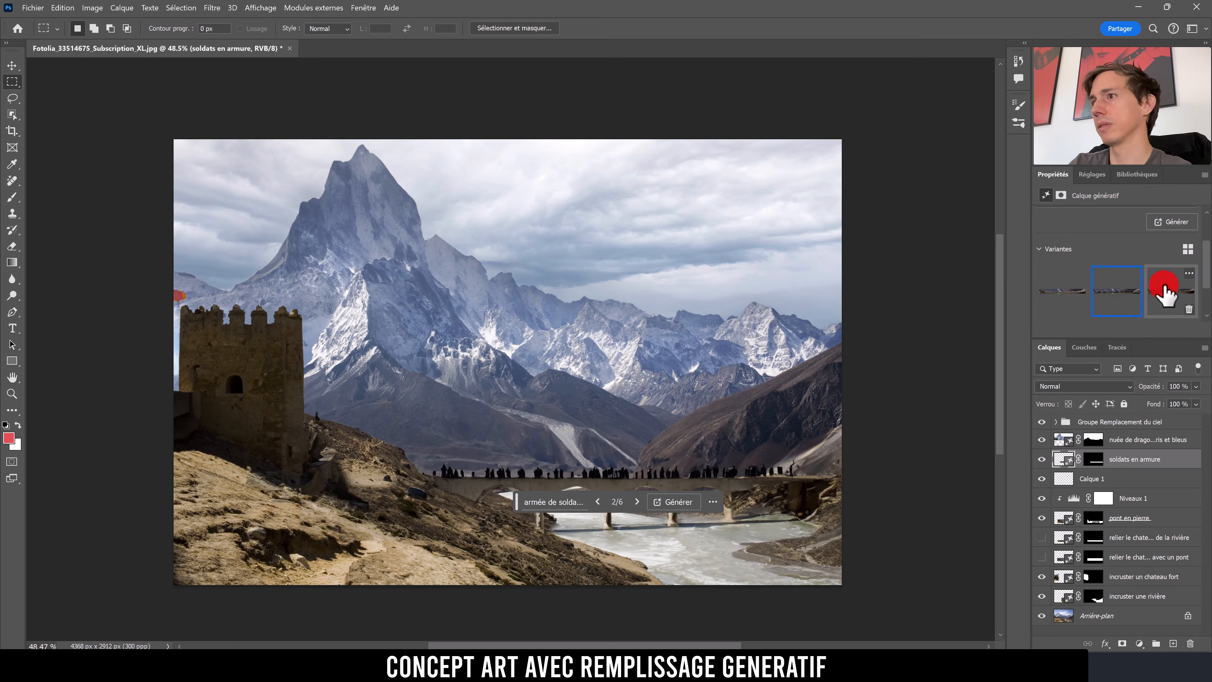
{"action": "left_click", "coordinate": [1114, 298]}
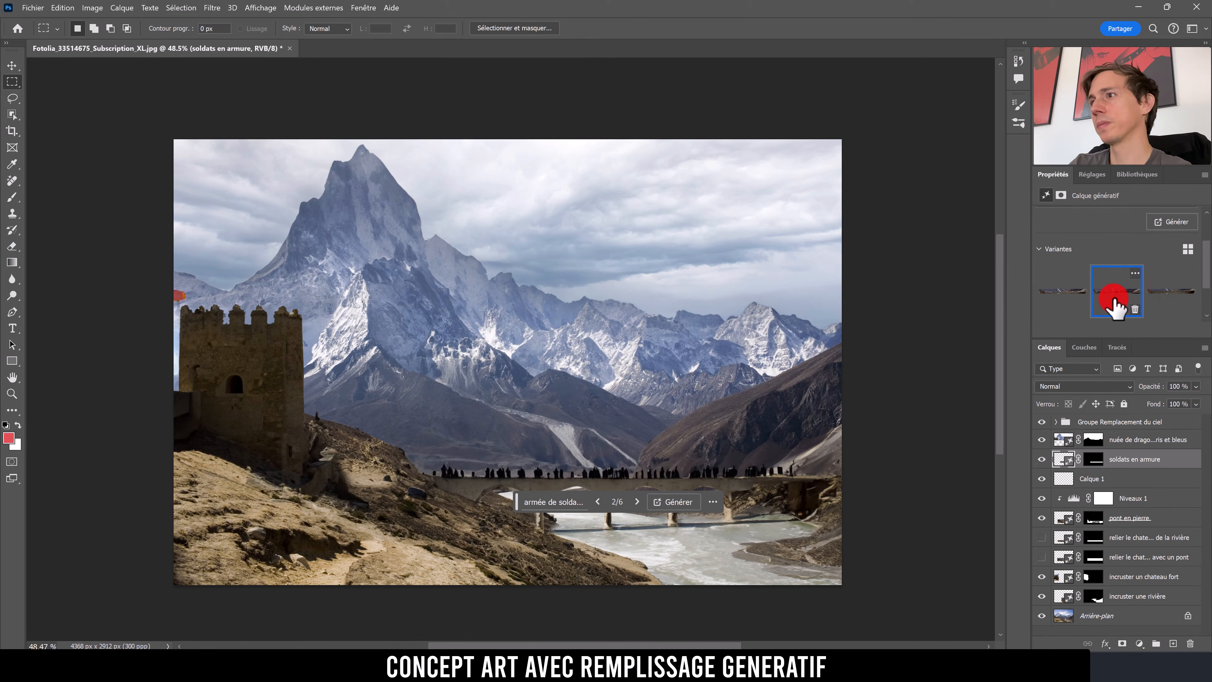
{"action": "key", "text": "z"}
{"action": "mouse_move", "coordinate": [630, 451]}
{"action": "left_mouse_down"}
{"action": "mouse_move", "coordinate": [668, 433]}
{"action": "mouse_move", "coordinate": [619, 471]}
{"action": "left_mouse_up"}
{"action": "left_click_drag", "start_coordinate": [678, 403], "coordinate": [601, 421]}
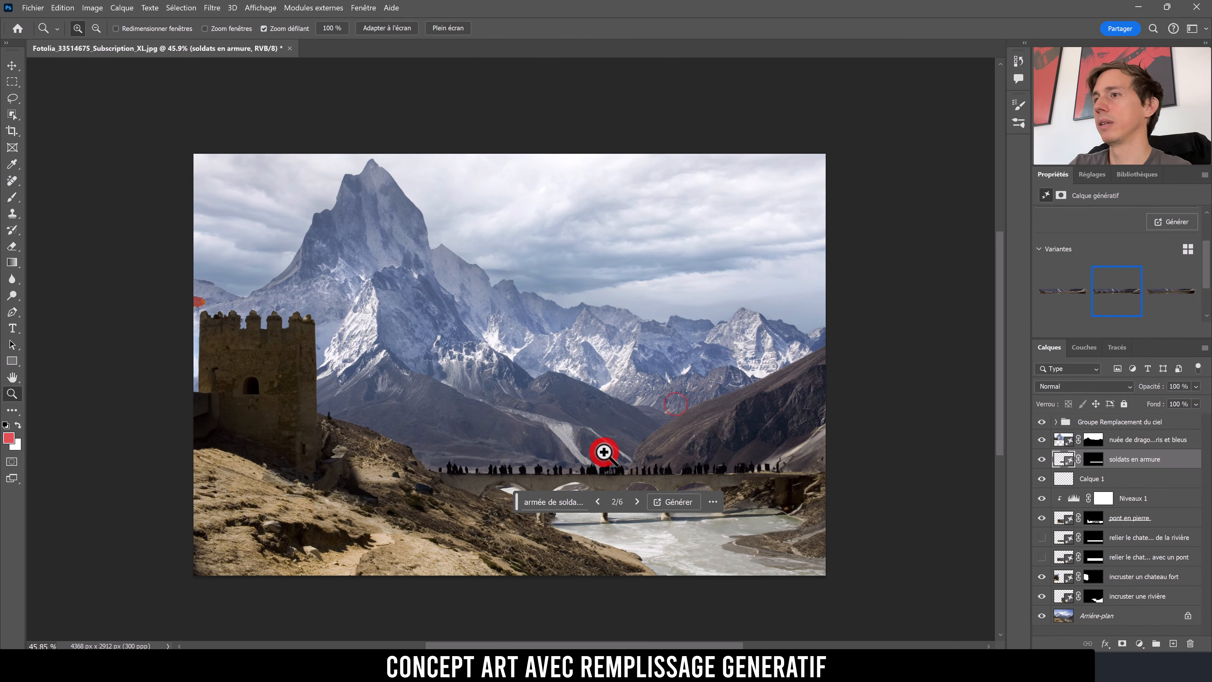
Step: Try to regenerate the army with the prompt "armée de soldats armés de lances sur un pont" and dismiss the notice
{"action": "left_click", "coordinate": [561, 502]}
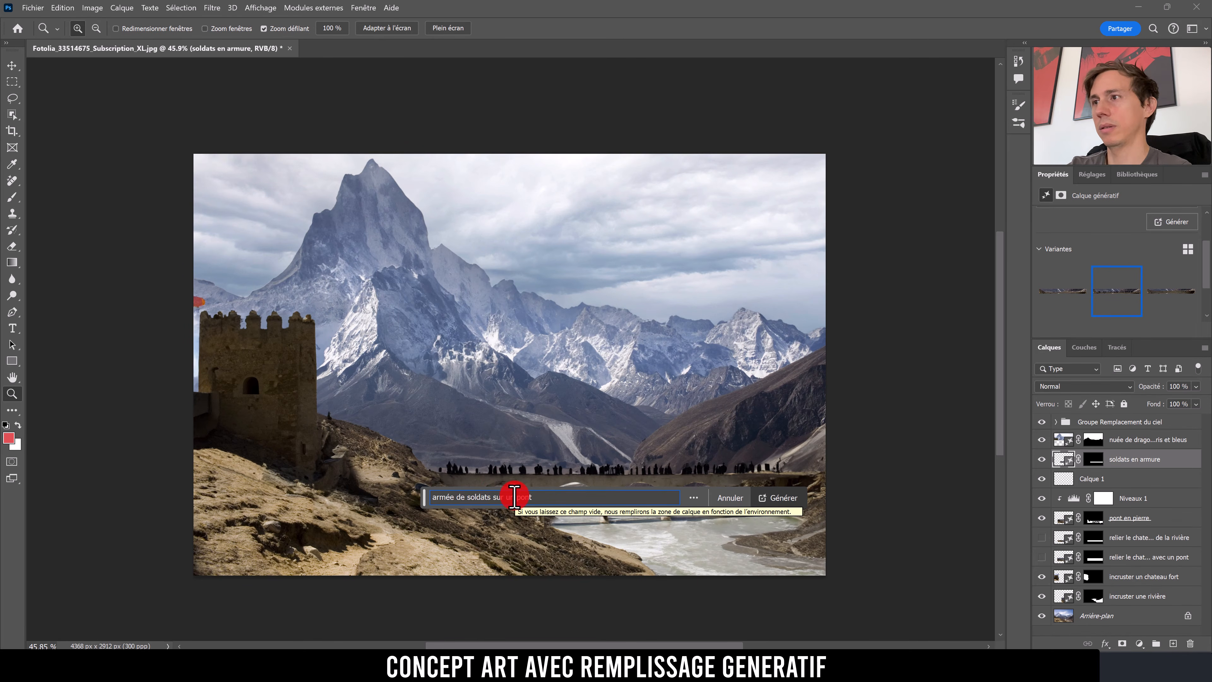
{"action": "type", "text": "armés de lanc"}
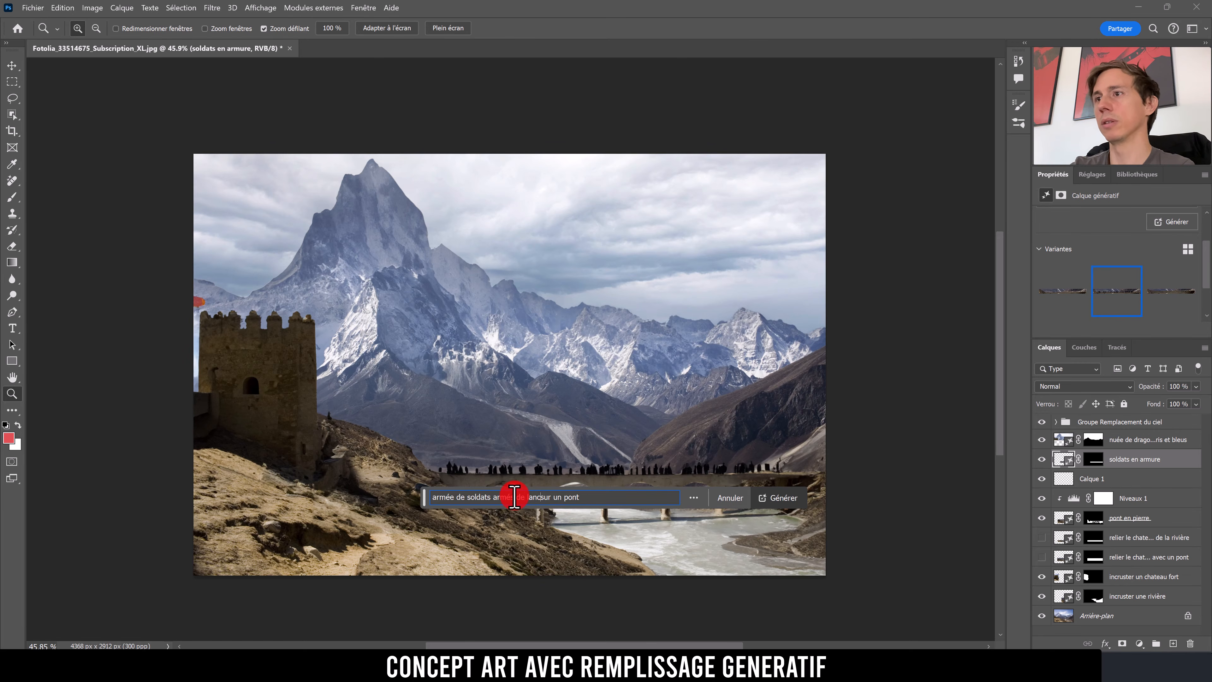
{"action": "type", "text": "es"}
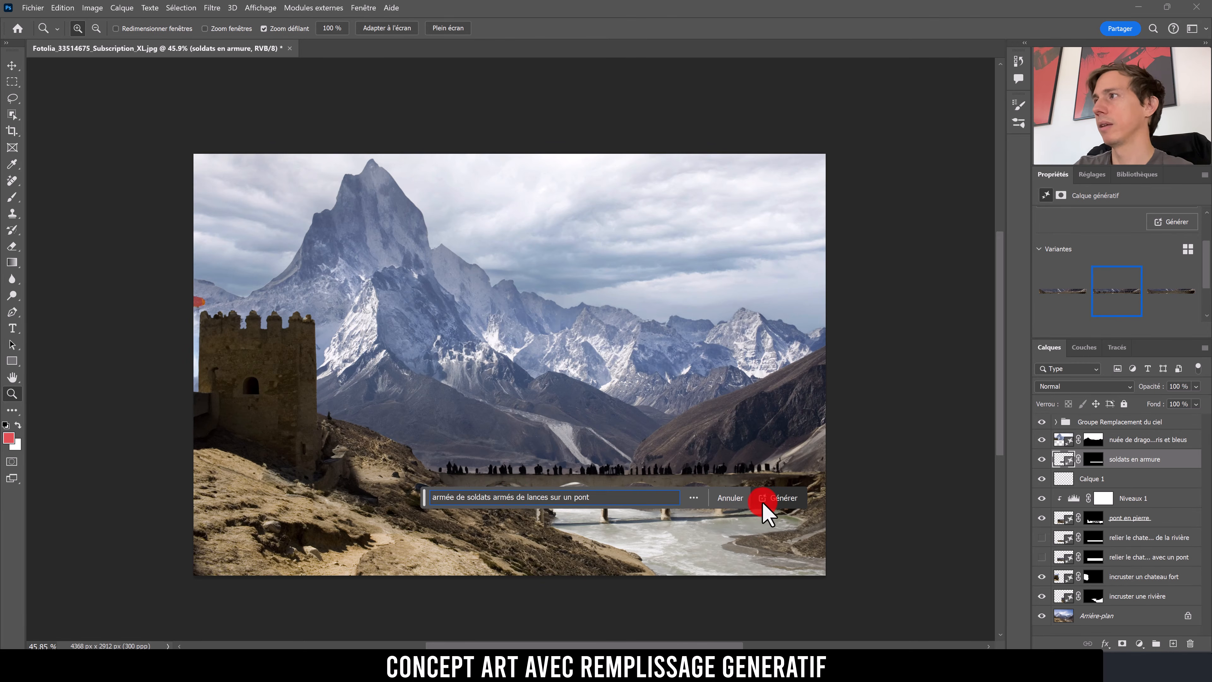
{"action": "left_click", "coordinate": [764, 499]}
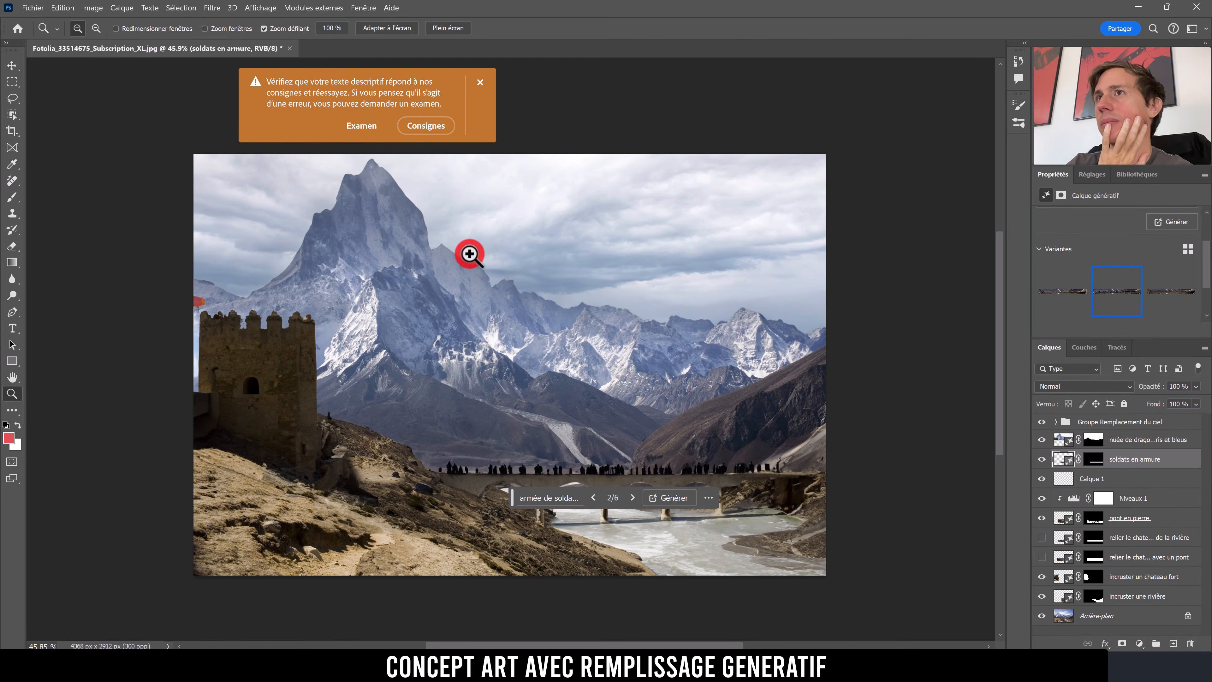
{"action": "left_click", "coordinate": [480, 82]}
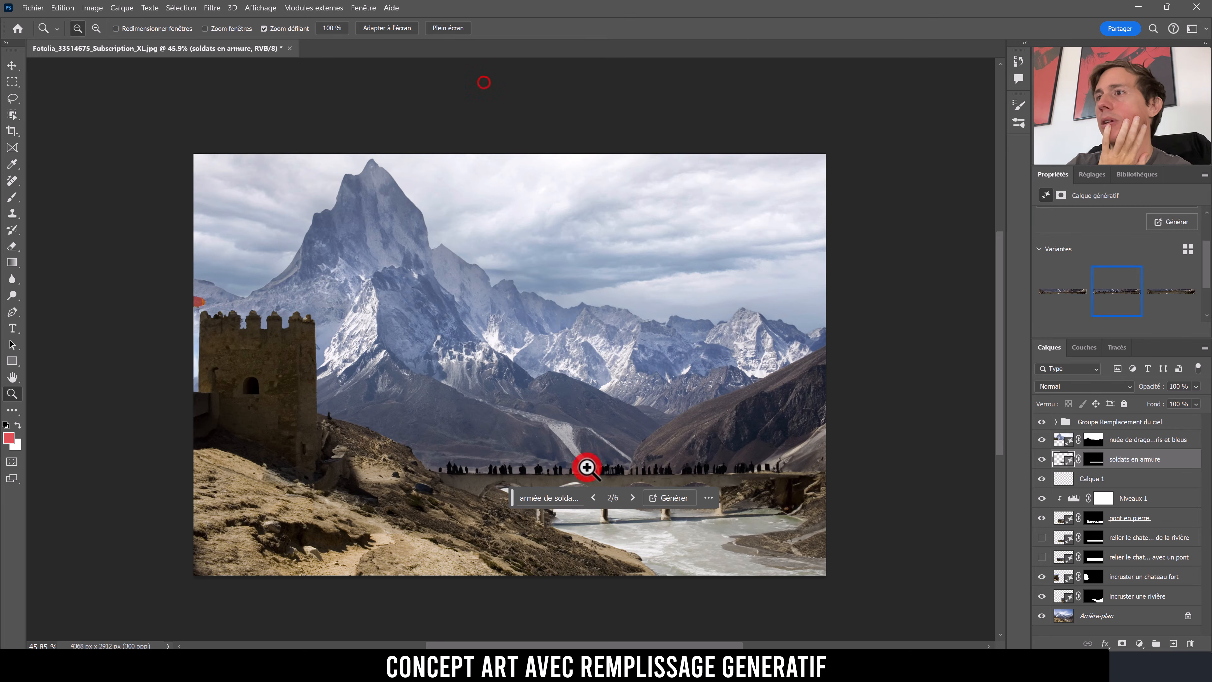
Step: Reword the bridge army prompt to ask for an "armée médiévale" of soldiers and regenerate the layer
{"action": "left_click", "coordinate": [551, 497]}
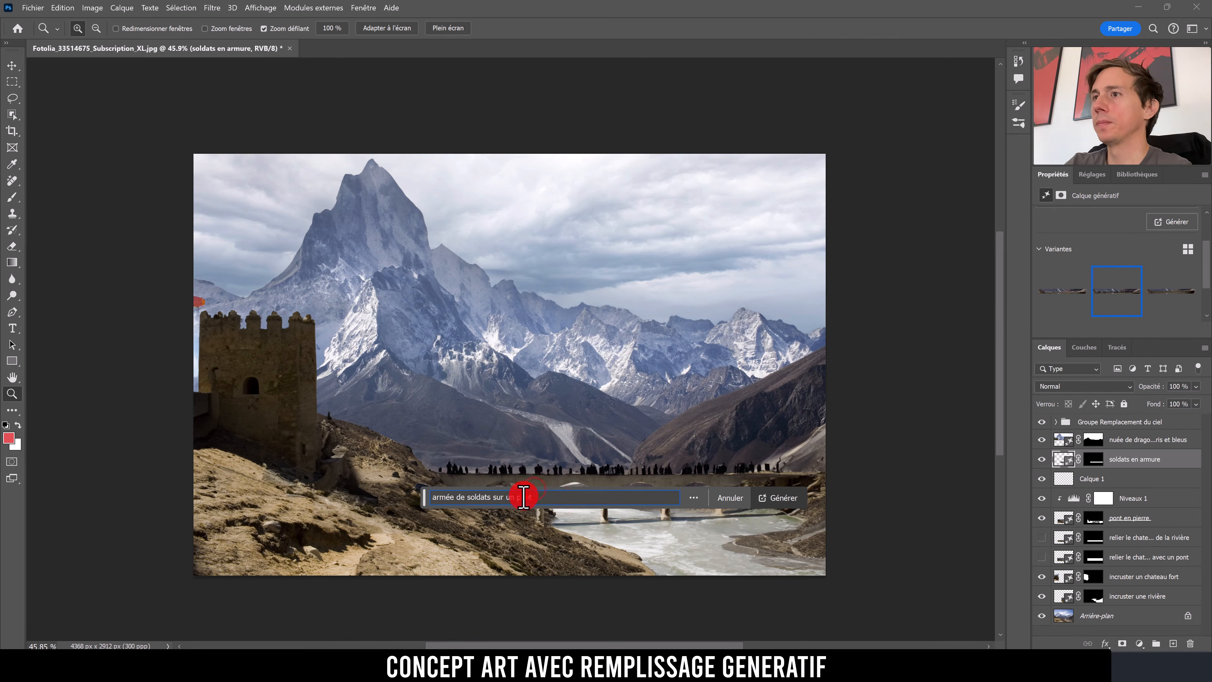
{"action": "left_click", "coordinate": [493, 497]}
{"action": "left_click", "coordinate": [457, 498]}
{"action": "type", "text": "médiévale"}
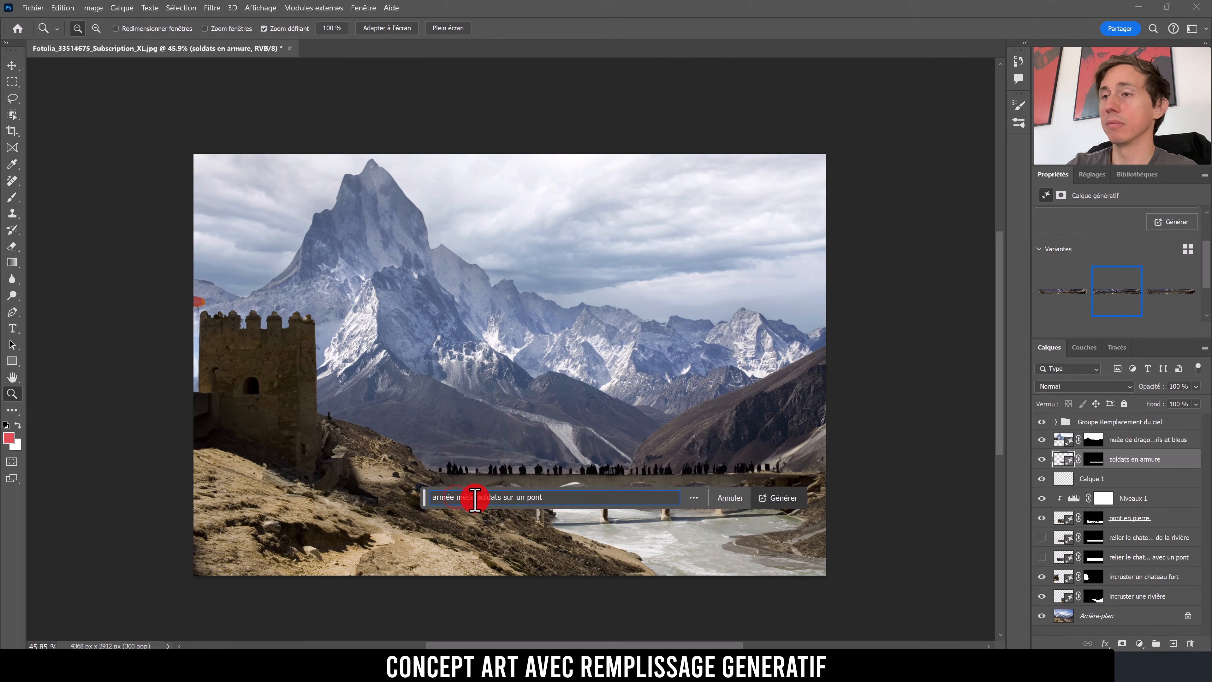
{"action": "key", "text": "Delete"}
{"action": "key", "text": "Delete"}
{"action": "key", "text": "Delete"}
{"action": "key", "text": "Delete"}
{"action": "key", "text": "Delete"}
{"action": "key", "text": "Delete"}
{"action": "key", "text": "Delete"}
{"action": "key", "text": "Delete"}
{"action": "key", "text": "Delete"}
{"action": "key", "text": "Delete"}
{"action": "key", "text": "Delete"}
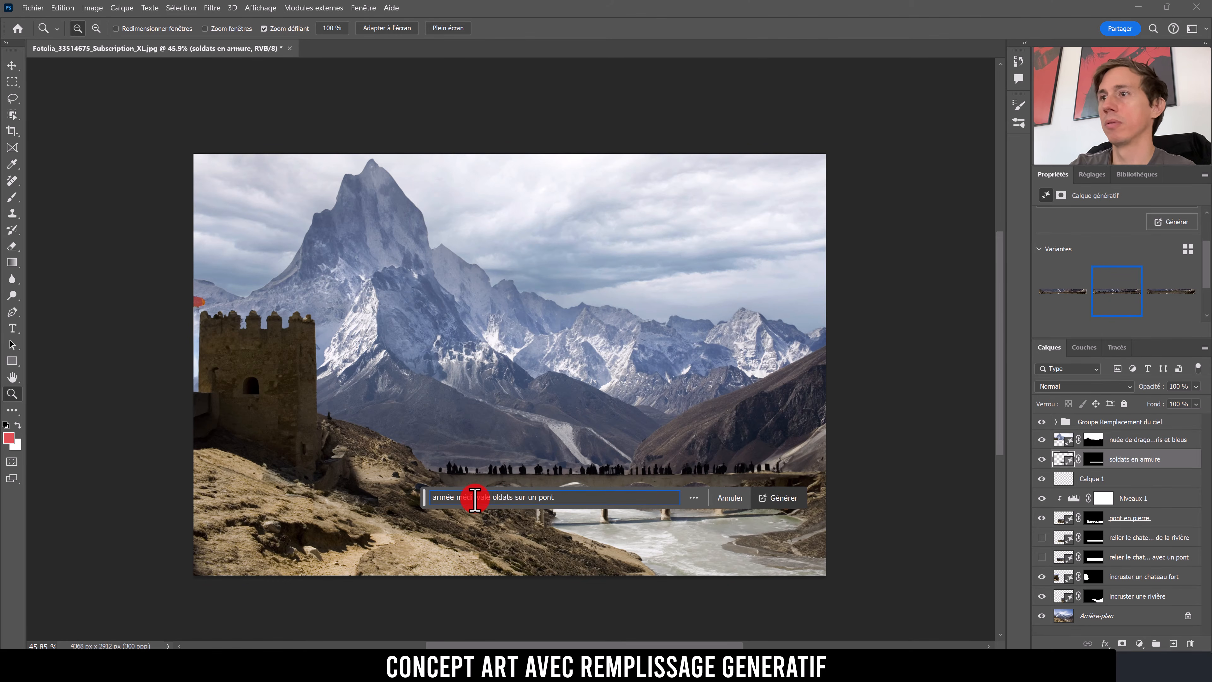
{"action": "left_click", "coordinate": [783, 499]}
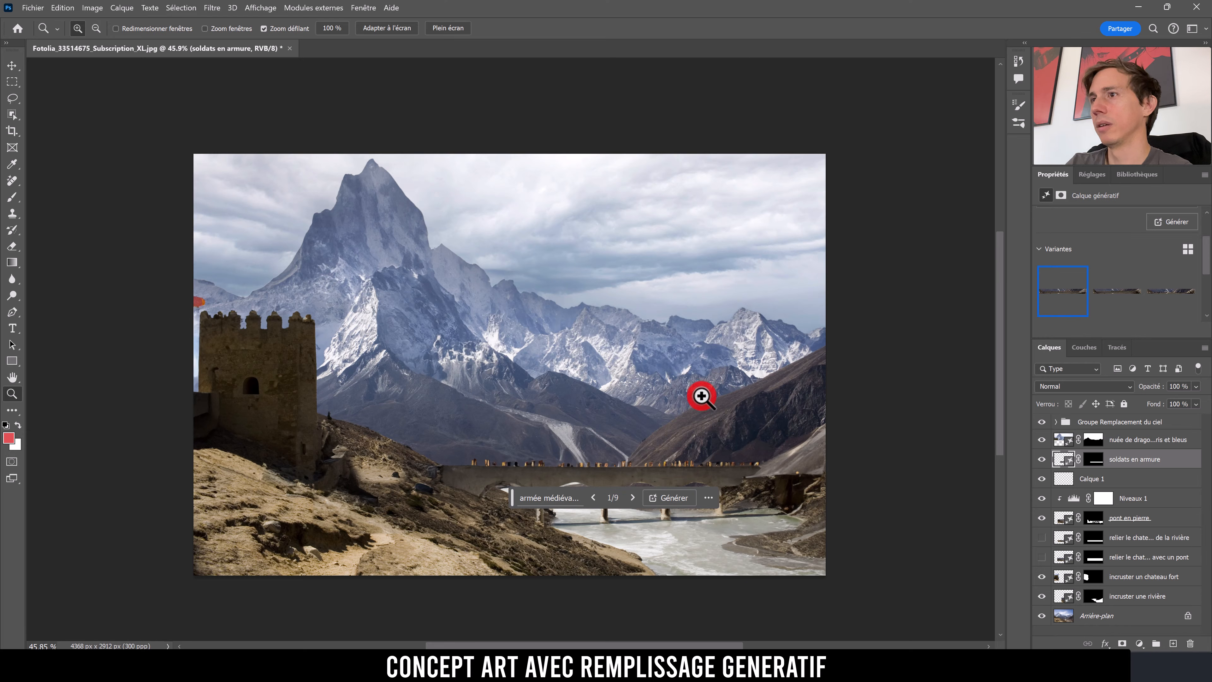
Step: Compare the medieval army variants, select variant 5 of 9 with the dark silhouettes instead, and move the contextual task bar below the image
{"action": "left_click", "coordinate": [1116, 290]}
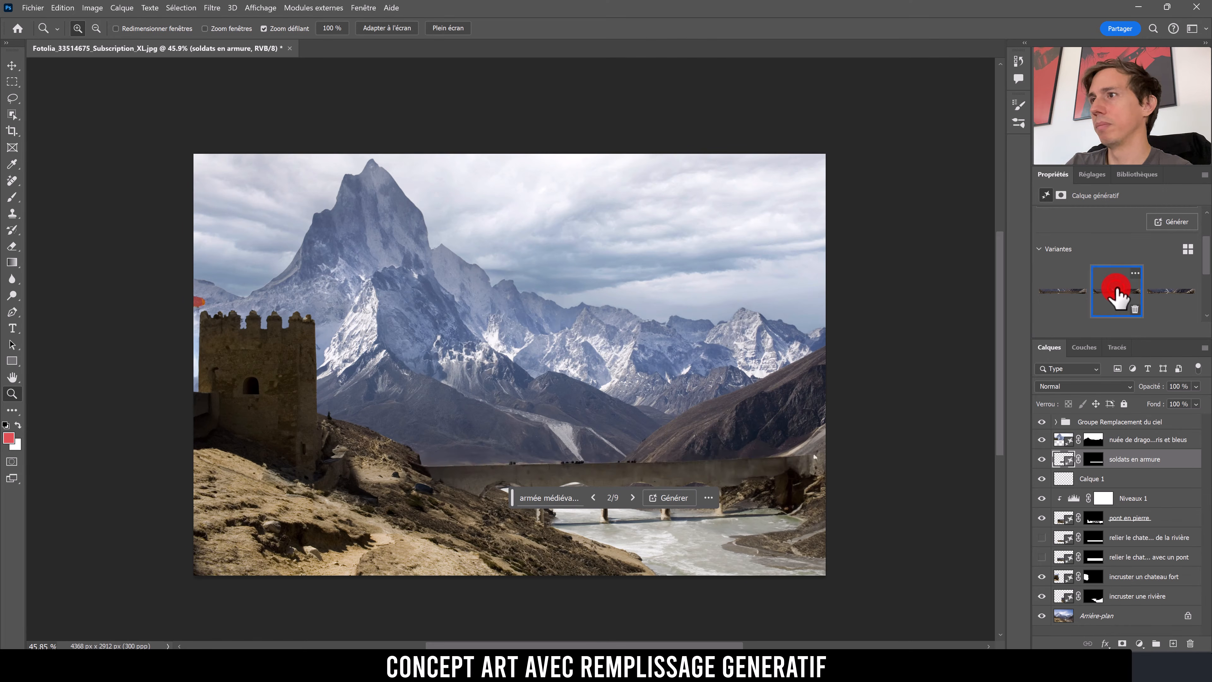
{"action": "left_click", "coordinate": [1175, 292]}
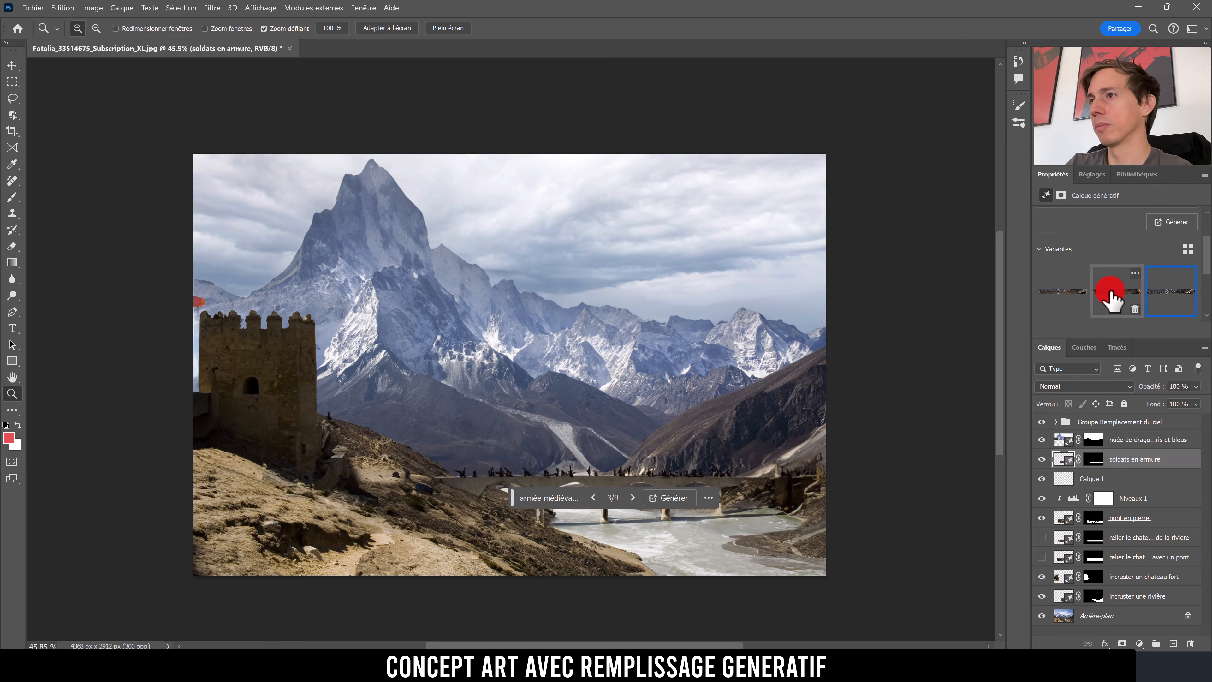
{"action": "left_click", "coordinate": [1057, 295]}
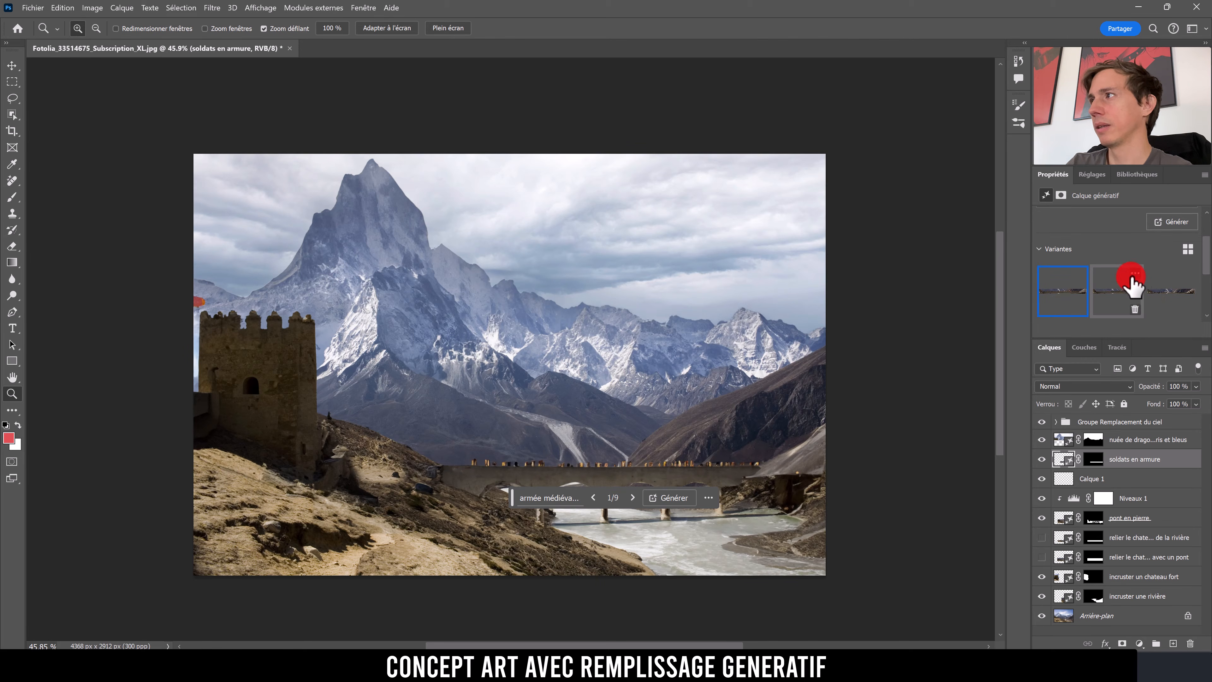
{"action": "scroll", "coordinate": [1155, 284], "scroll_direction": "down", "scroll_amount": 2}
{"action": "scroll", "coordinate": [1163, 284], "scroll_direction": "down", "scroll_amount": 1}
{"action": "left_click", "coordinate": [1114, 260]}
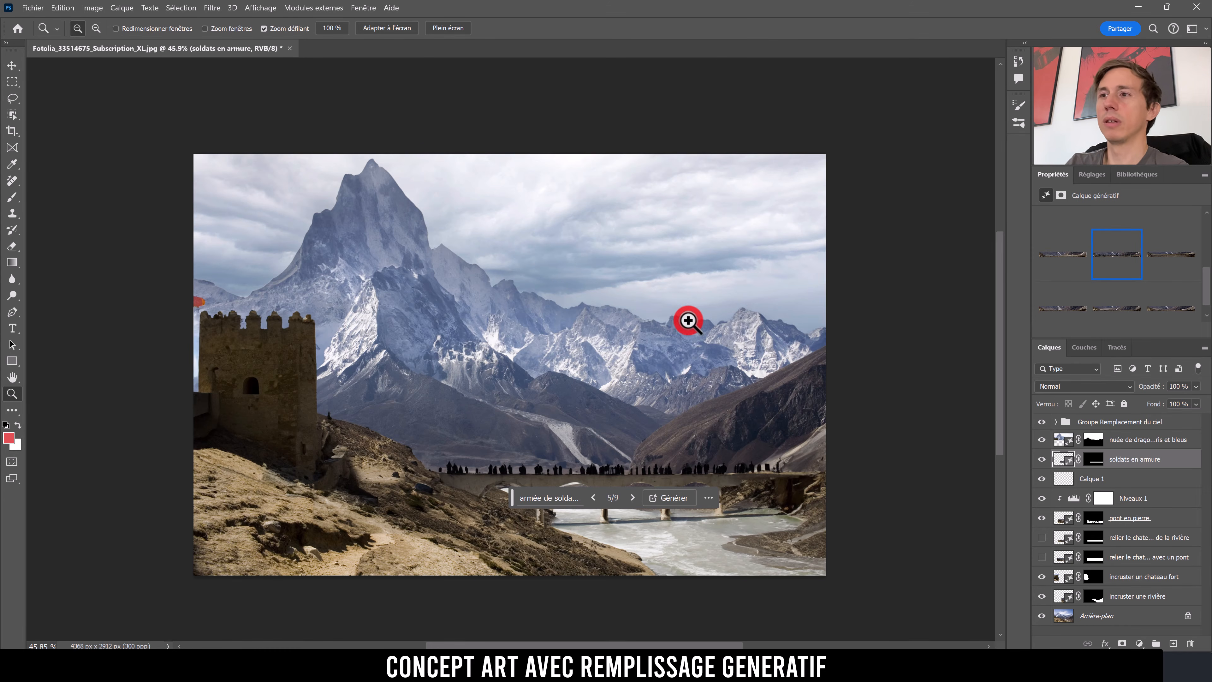
{"action": "left_click_drag", "start_coordinate": [511, 499], "coordinate": [415, 599]}
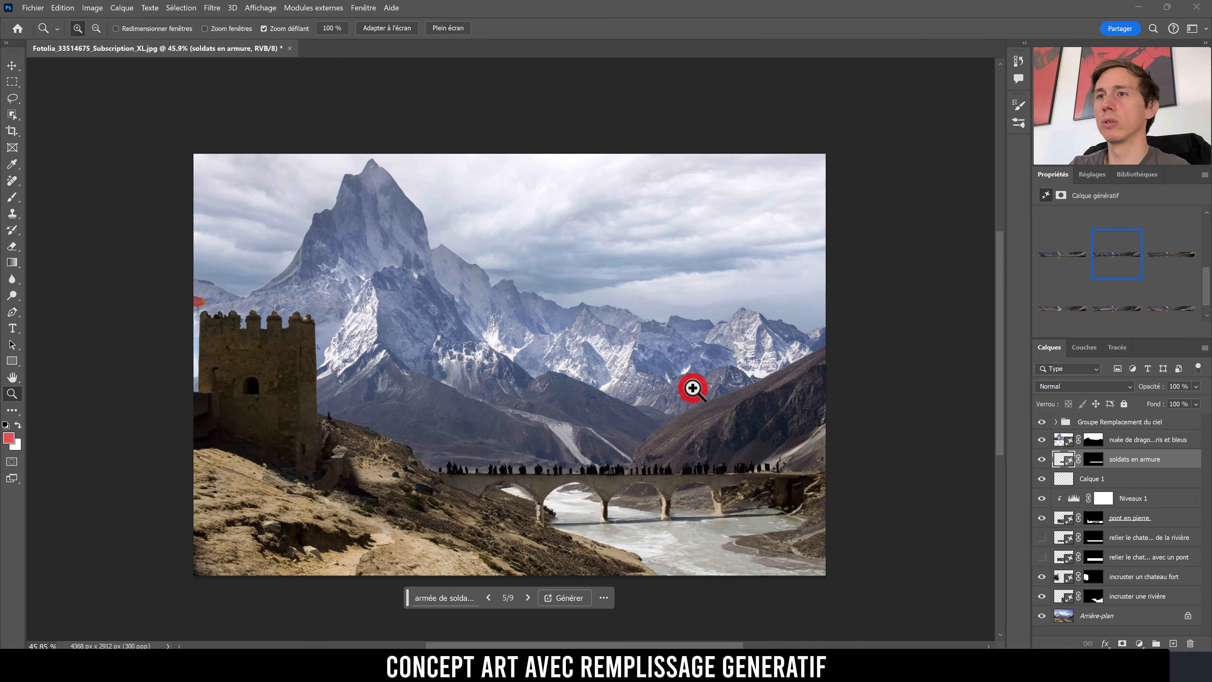
Step: Examine the castle battlements, the hillside, and the generated mountain peak and snowy slopes up close for detail and blending quality
{"action": "left_click_drag", "start_coordinate": [259, 366], "coordinate": [366, 458]}
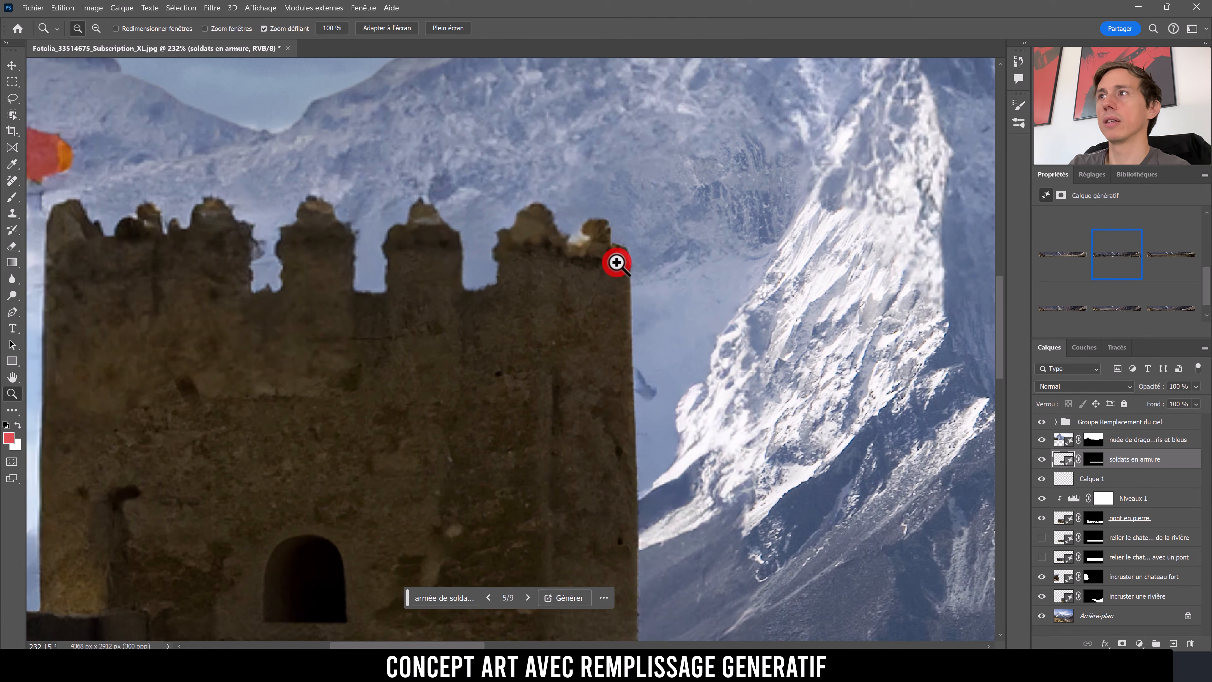
{"action": "left_click_drag", "start_coordinate": [520, 457], "coordinate": [642, 228]}
{"action": "left_click_drag", "start_coordinate": [728, 187], "coordinate": [105, 246]}
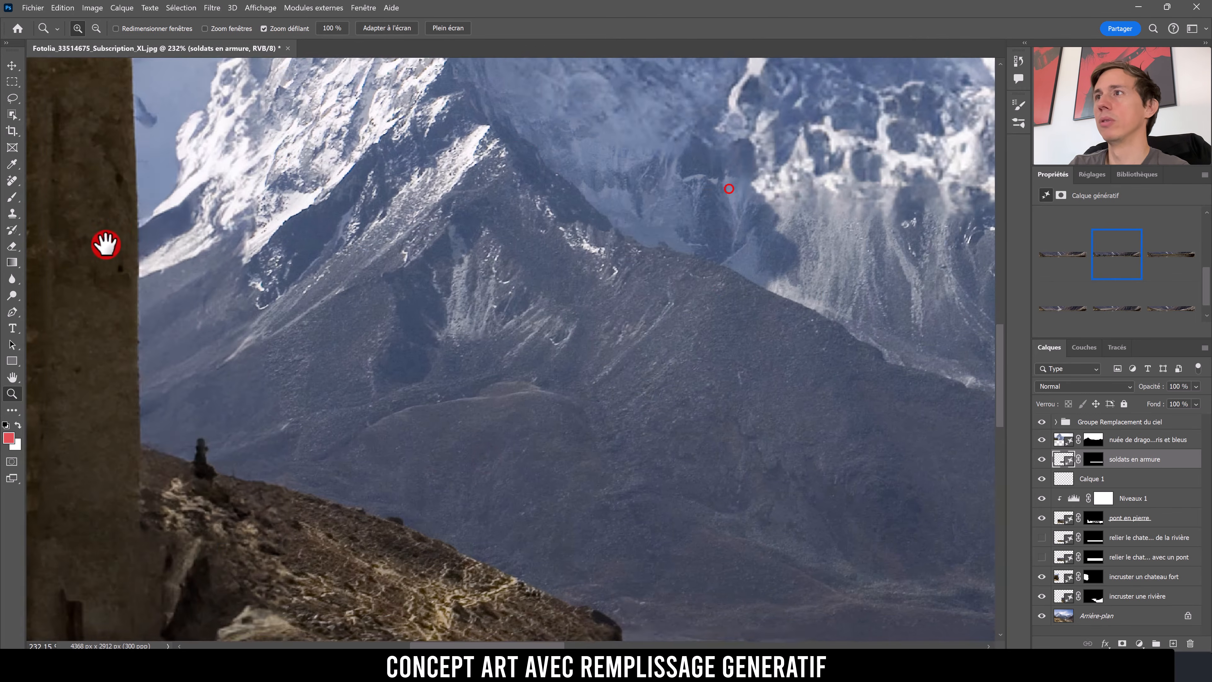
{"action": "left_click_drag", "start_coordinate": [563, 312], "coordinate": [369, 204]}
{"action": "left_click_drag", "start_coordinate": [456, 242], "coordinate": [630, 468]}
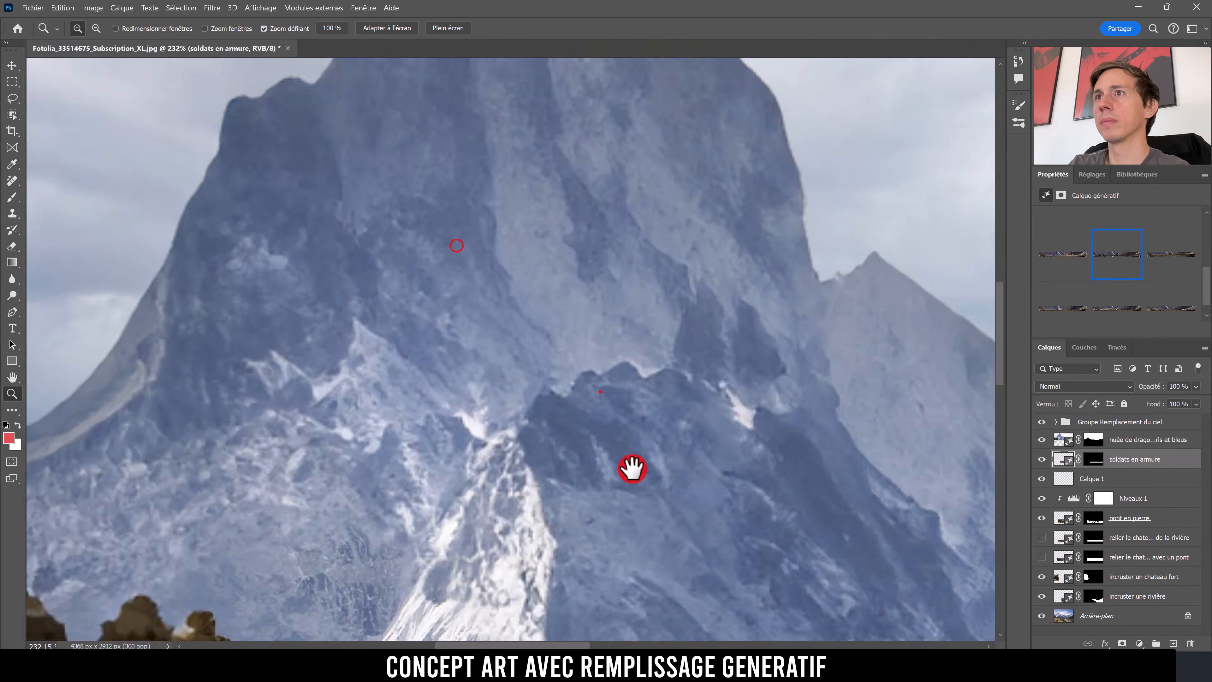
{"action": "left_click_drag", "start_coordinate": [600, 388], "coordinate": [682, 366]}
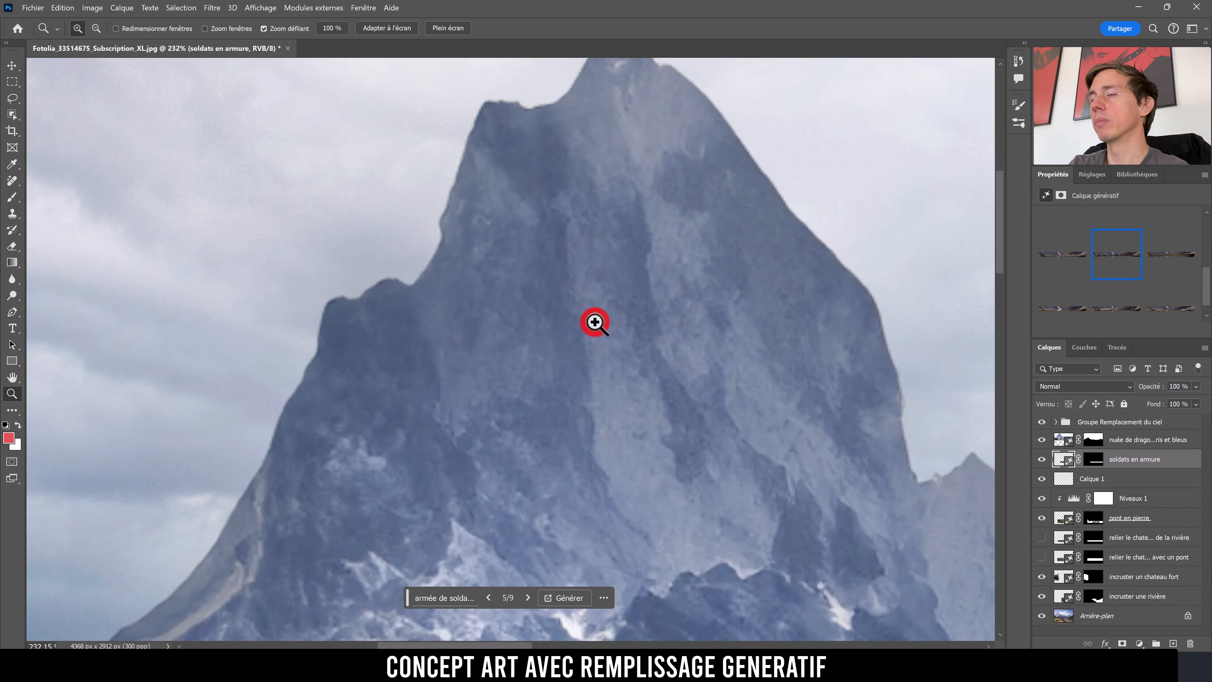
{"action": "left_click_drag", "start_coordinate": [737, 460], "coordinate": [515, 261]}
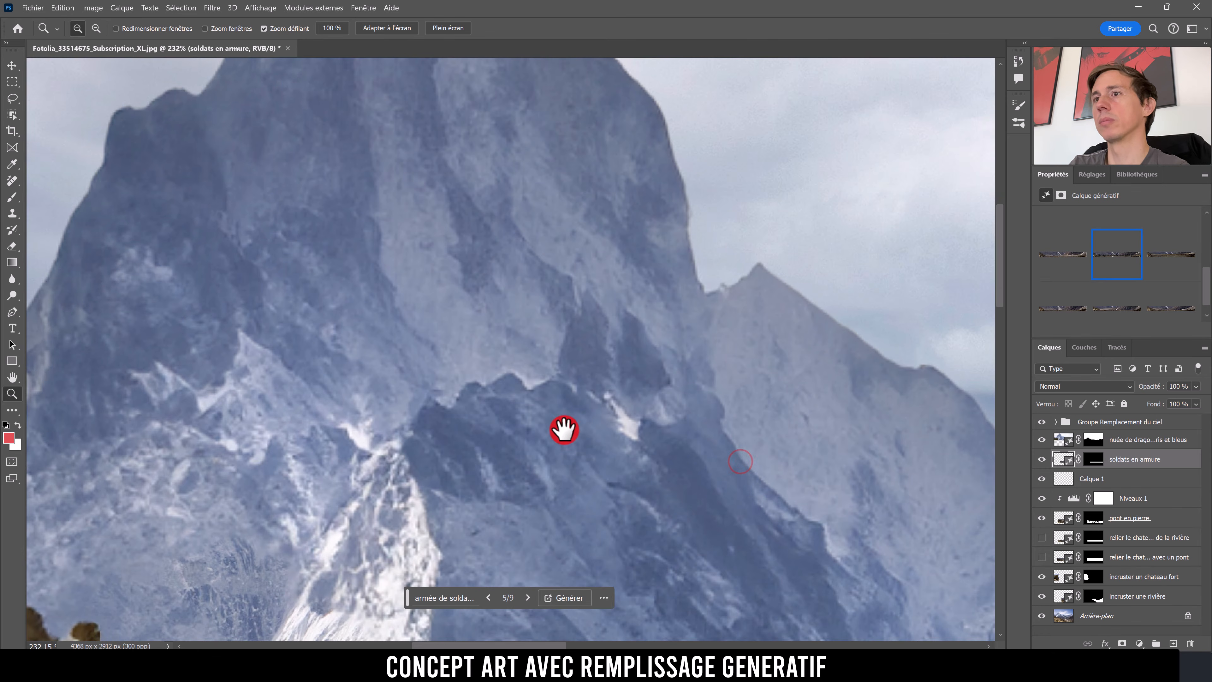
{"action": "left_click_drag", "start_coordinate": [562, 430], "coordinate": [520, 236]}
{"action": "left_click_drag", "start_coordinate": [459, 430], "coordinate": [342, 352]}
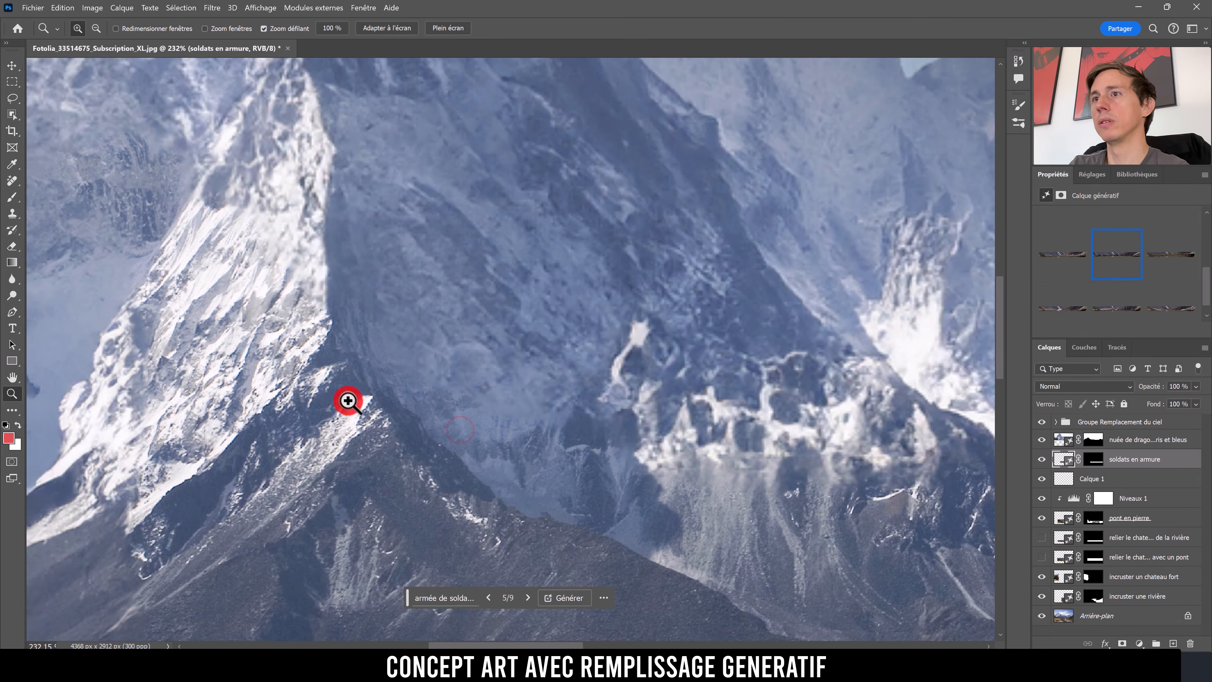
Step: Examine the generated soldier silhouettes along the stone bridge and the surrounding valley up close for detail and blending quality
{"action": "left_click_drag", "start_coordinate": [819, 530], "coordinate": [430, 184]}
{"action": "left_click_drag", "start_coordinate": [645, 358], "coordinate": [568, 227]}
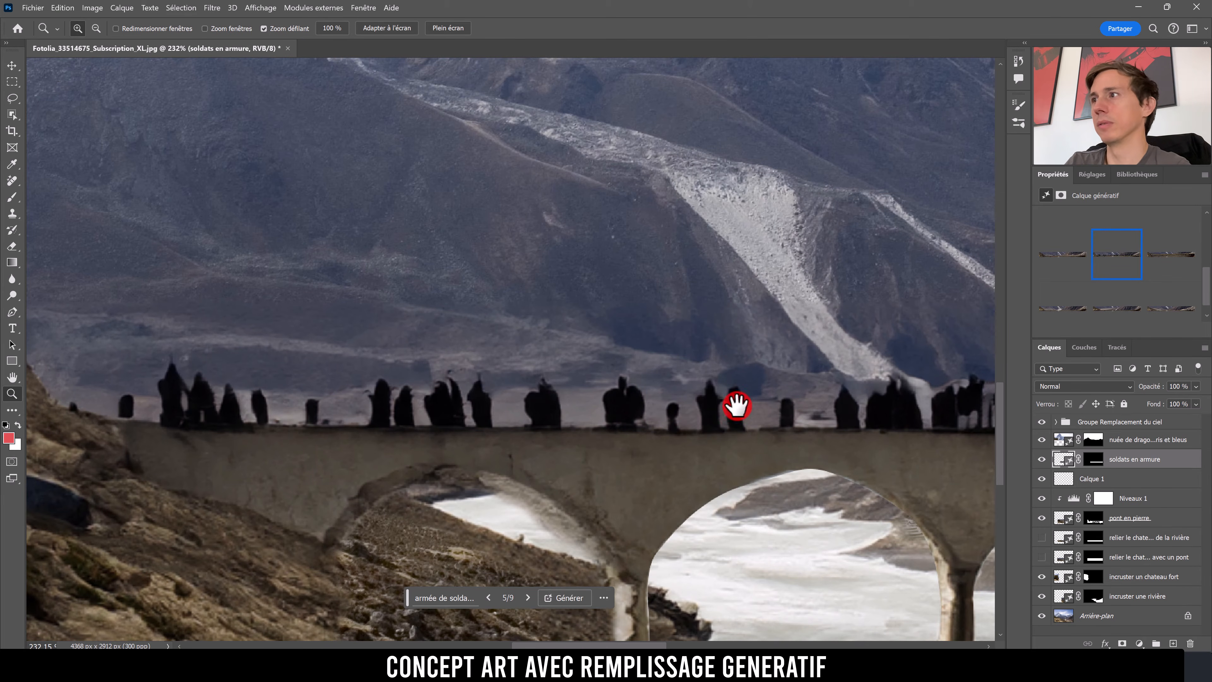
{"action": "left_click_drag", "start_coordinate": [814, 378], "coordinate": [432, 338]}
{"action": "mouse_move", "coordinate": [581, 355]}
{"action": "left_mouse_down"}
{"action": "mouse_move", "coordinate": [526, 386]}
{"action": "mouse_move", "coordinate": [565, 368]}
{"action": "left_mouse_up"}
{"action": "left_click_drag", "start_coordinate": [607, 340], "coordinate": [663, 320]}
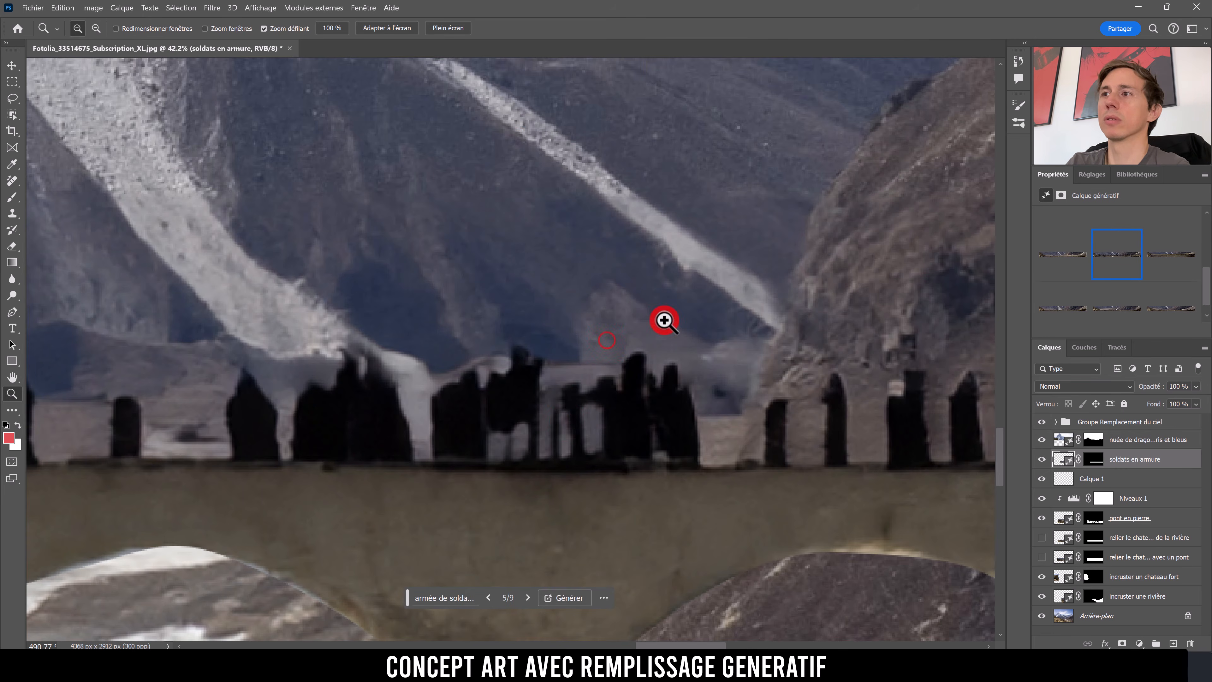
{"action": "left_click_drag", "start_coordinate": [565, 432], "coordinate": [533, 442]}
{"action": "left_click_drag", "start_coordinate": [752, 584], "coordinate": [782, 519]}
{"action": "left_click_drag", "start_coordinate": [773, 269], "coordinate": [492, 334]}
{"action": "left_click_drag", "start_coordinate": [583, 266], "coordinate": [661, 436]}
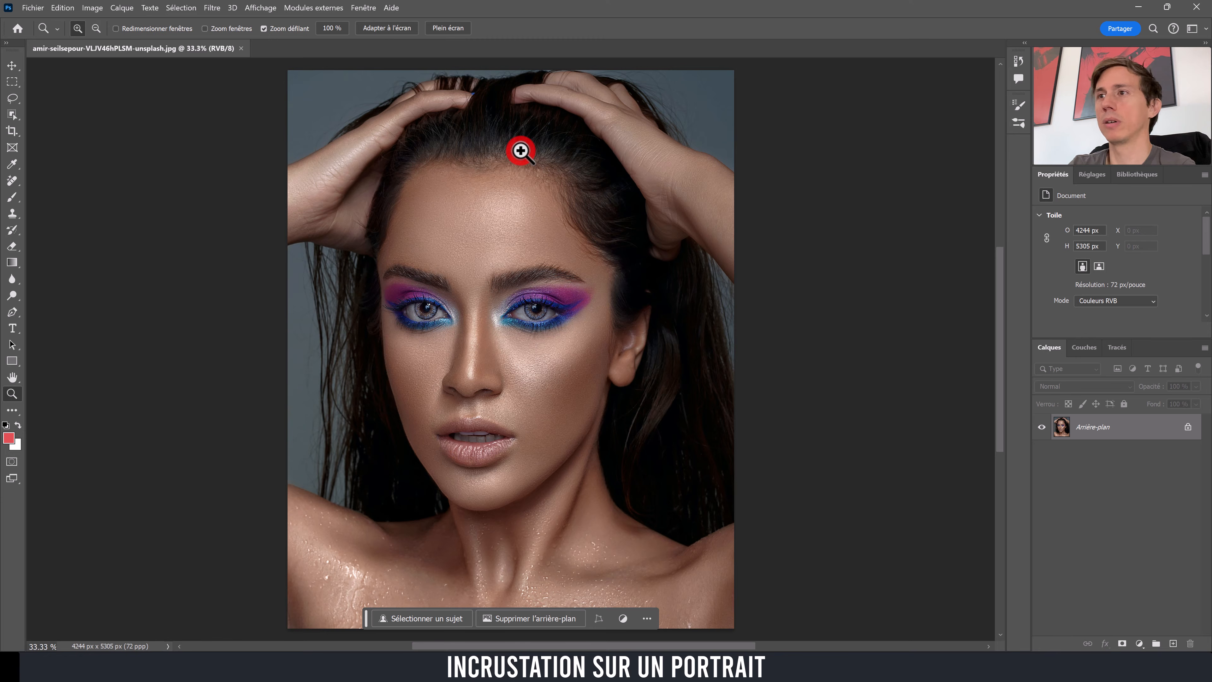
Step: Examine the portrait up close, covering the eye makeup, neck, hairline, forehead, wet shoulder, raised forearm and overall framing
{"action": "left_click_drag", "start_coordinate": [510, 325], "coordinate": [541, 320]}
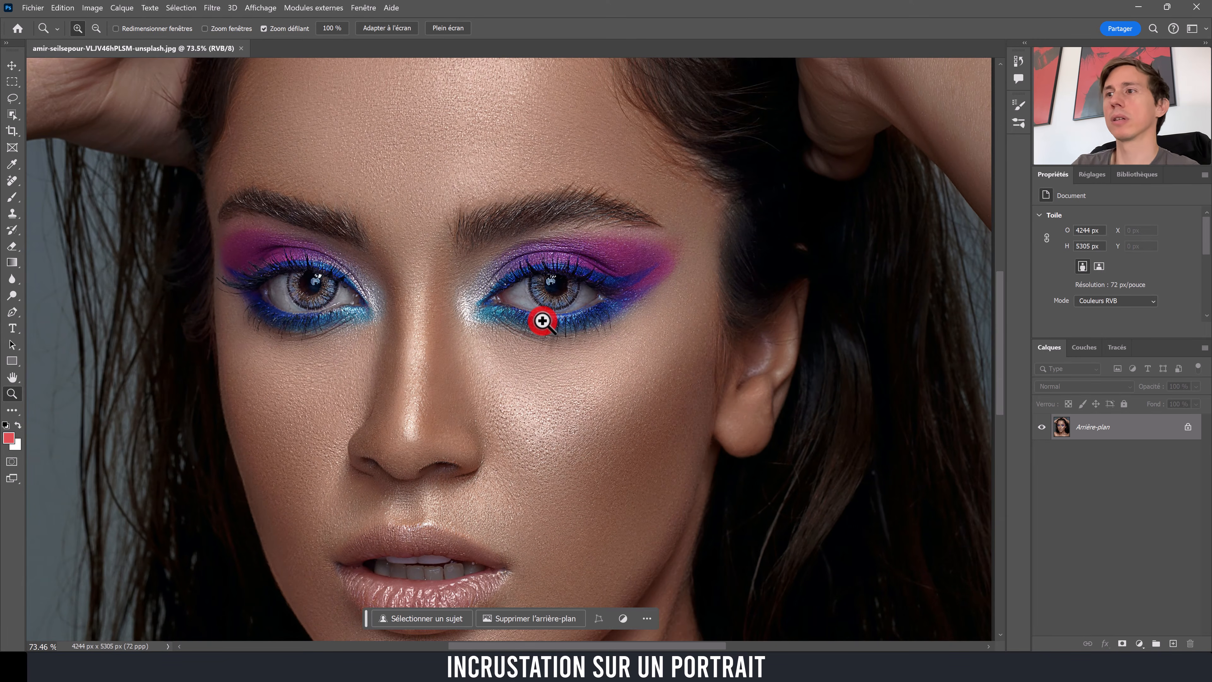
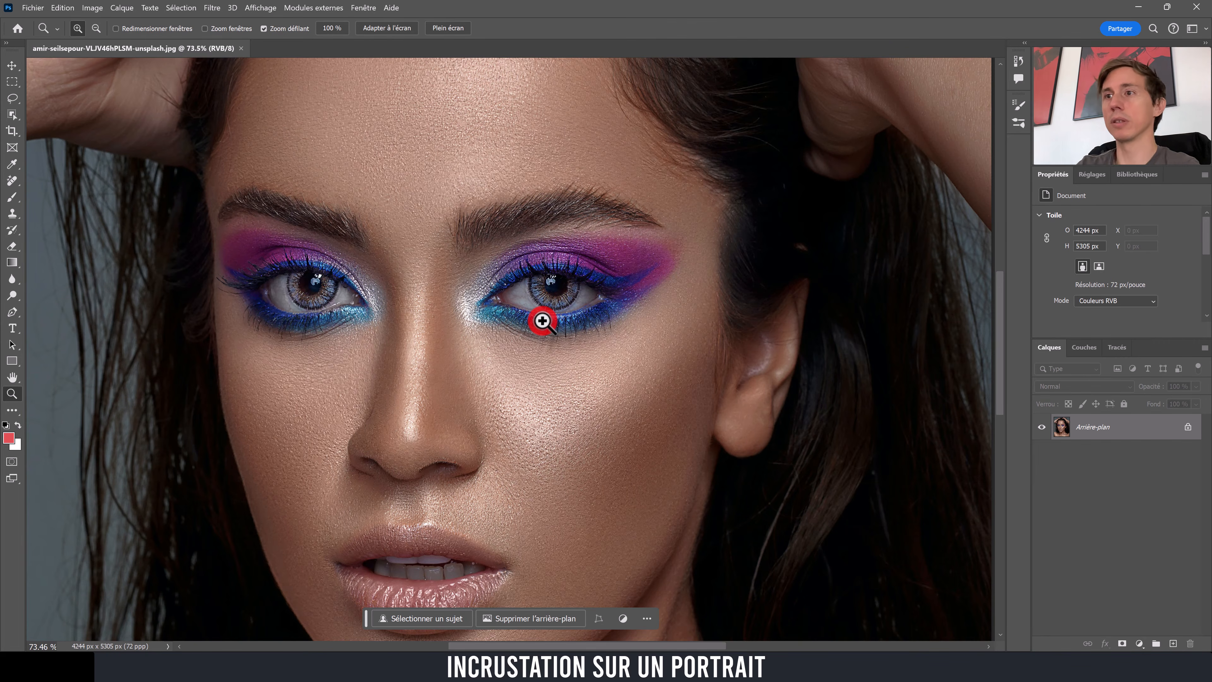
{"action": "left_click_drag", "start_coordinate": [617, 354], "coordinate": [471, 352]}
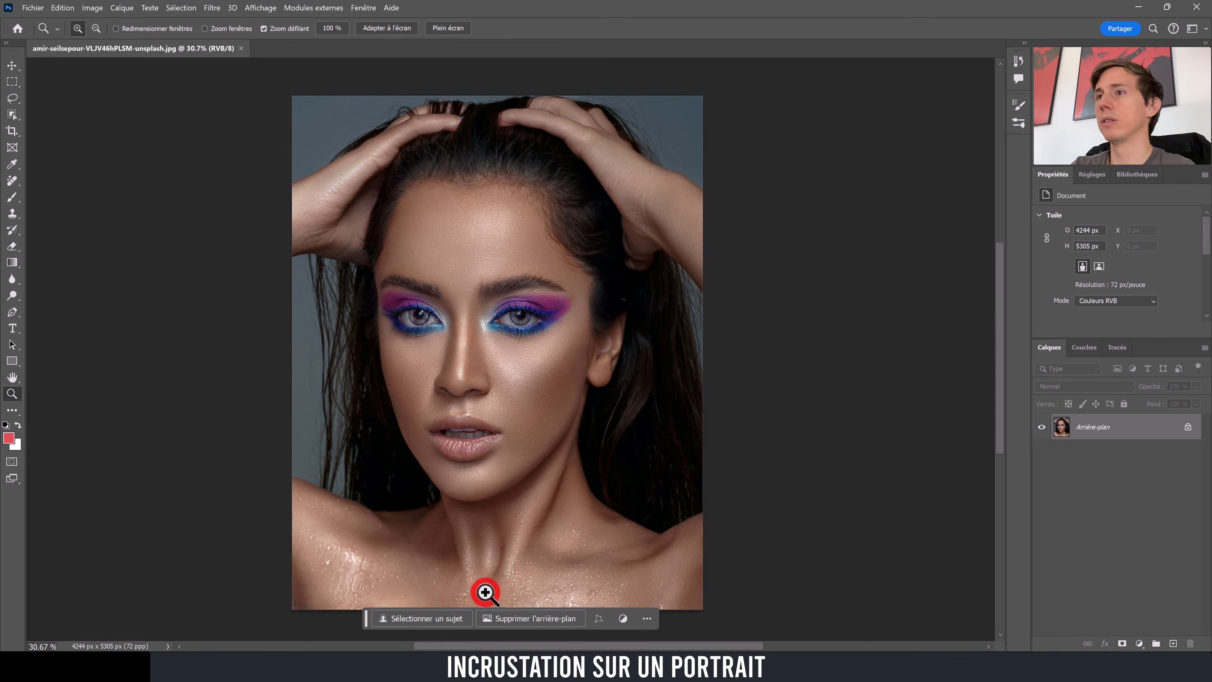
{"action": "left_click", "coordinate": [480, 580]}
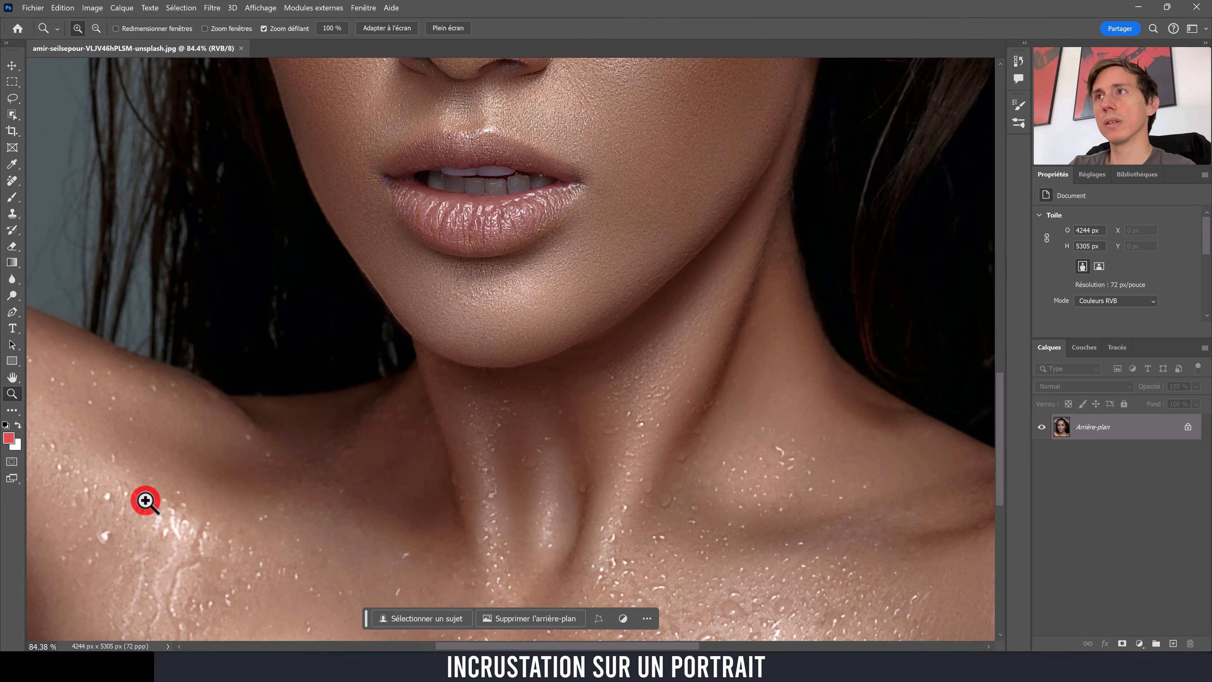
{"action": "left_click_drag", "start_coordinate": [492, 155], "coordinate": [503, 545]}
{"action": "left_click_drag", "start_coordinate": [514, 330], "coordinate": [481, 642]}
{"action": "left_click_drag", "start_coordinate": [524, 452], "coordinate": [480, 562]}
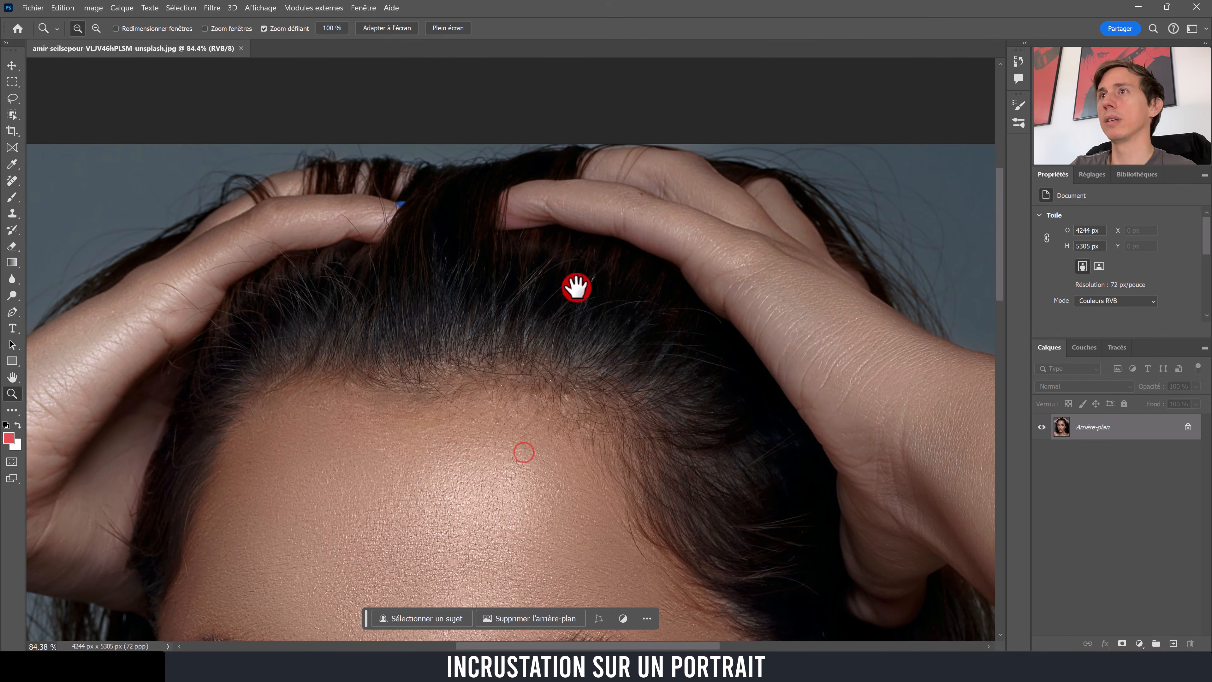
{"action": "left_click_drag", "start_coordinate": [498, 441], "coordinate": [625, 240]}
{"action": "left_click_drag", "start_coordinate": [536, 322], "coordinate": [420, 400]}
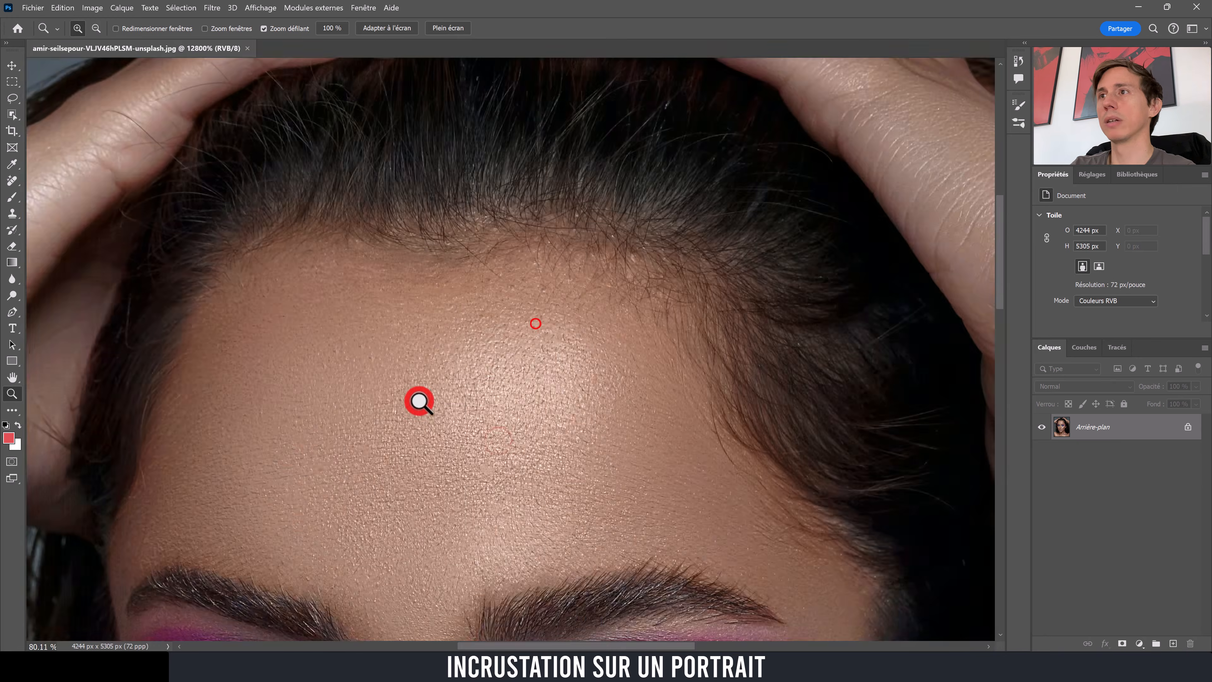
{"action": "left_click_drag", "start_coordinate": [175, 547], "coordinate": [400, 239]}
{"action": "left_click_drag", "start_coordinate": [400, 271], "coordinate": [310, 154]}
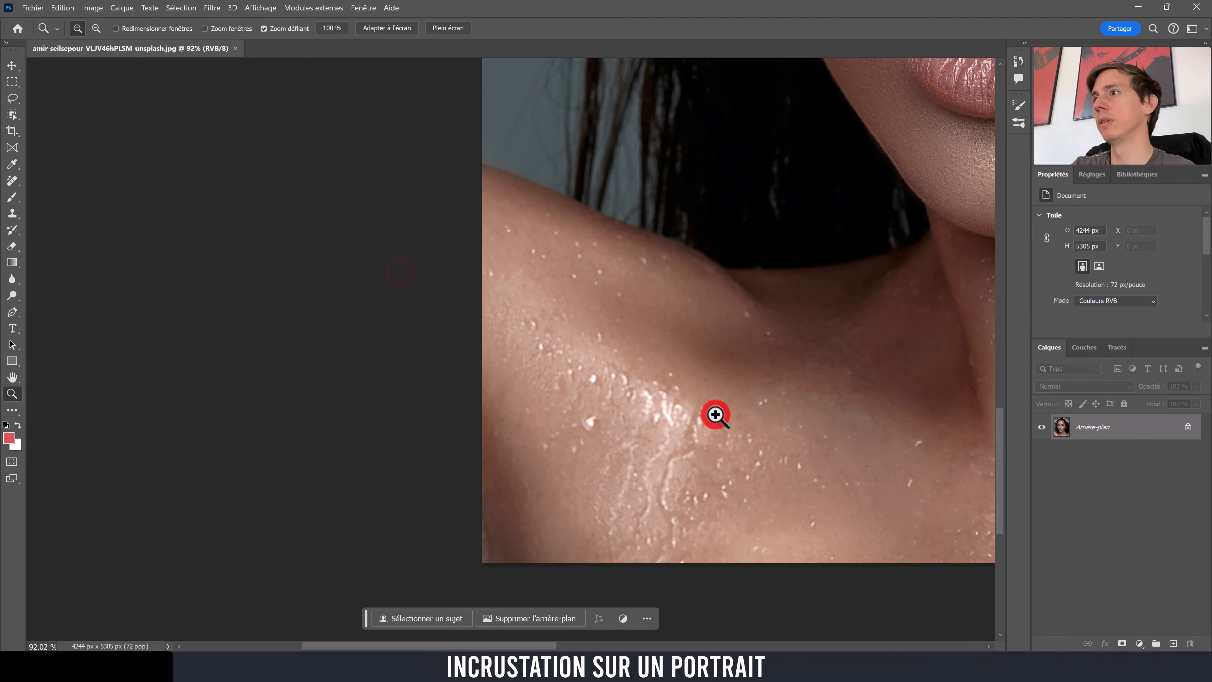
{"action": "left_click_drag", "start_coordinate": [803, 353], "coordinate": [768, 364]}
{"action": "left_click_drag", "start_coordinate": [850, 272], "coordinate": [587, 343]}
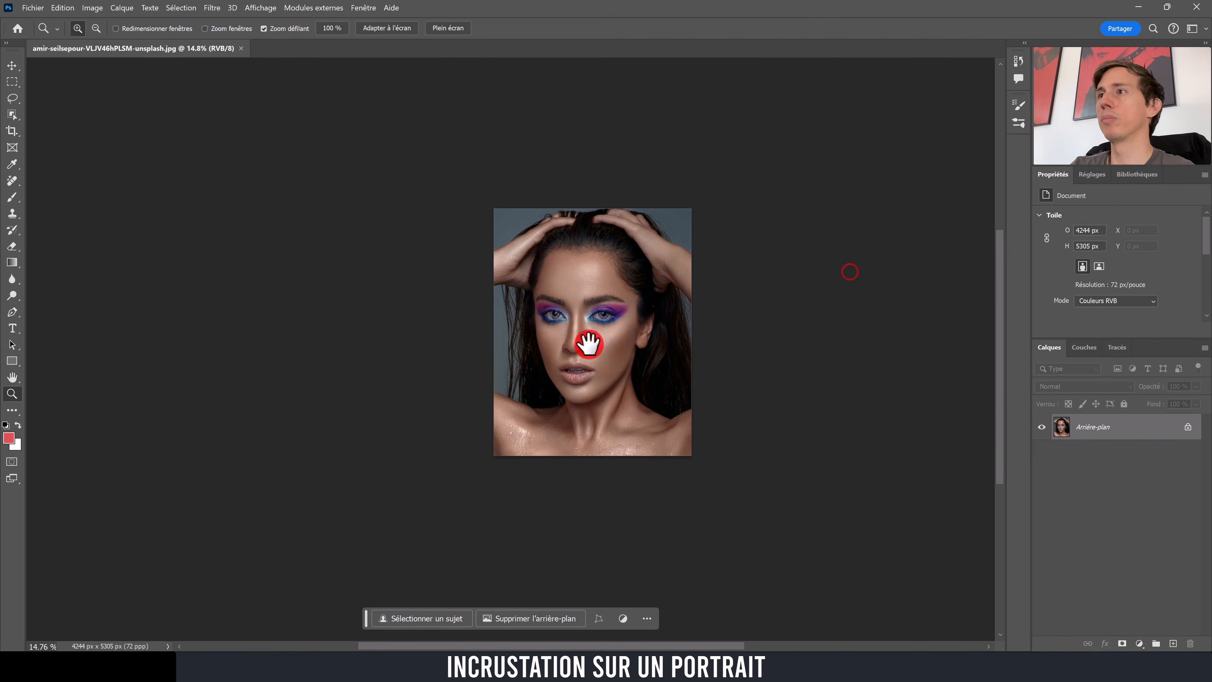
{"action": "left_click_drag", "start_coordinate": [587, 435], "coordinate": [612, 425]}
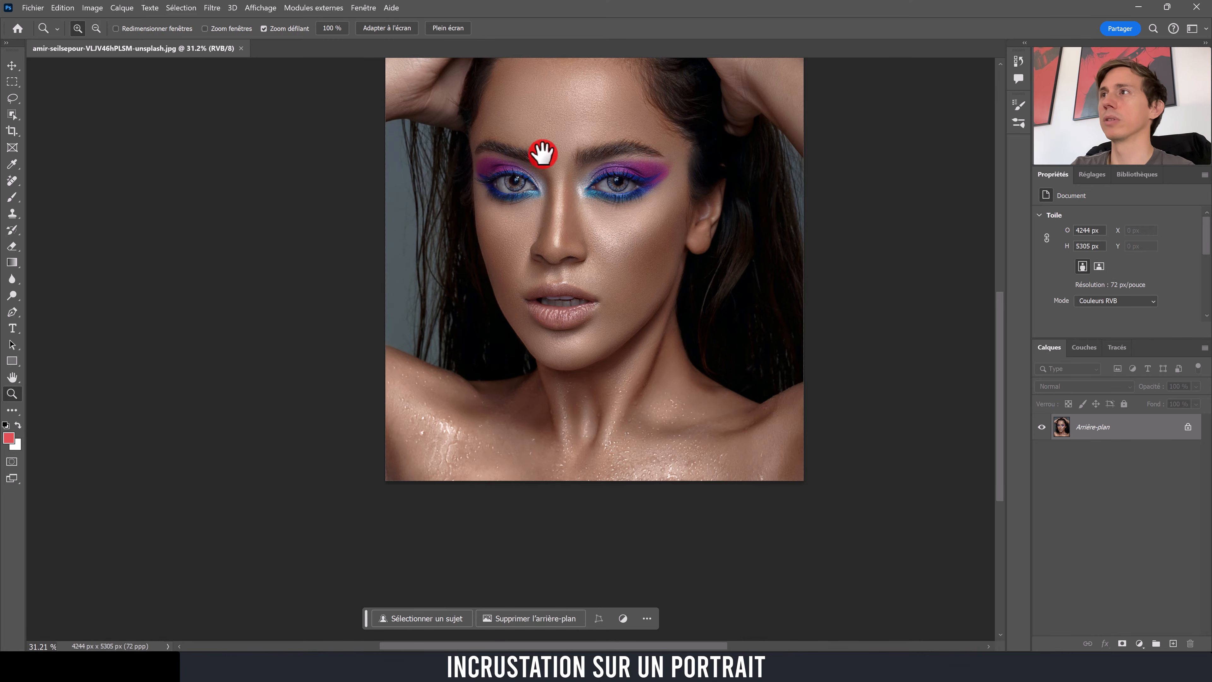
{"action": "left_click_drag", "start_coordinate": [541, 152], "coordinate": [473, 276]}
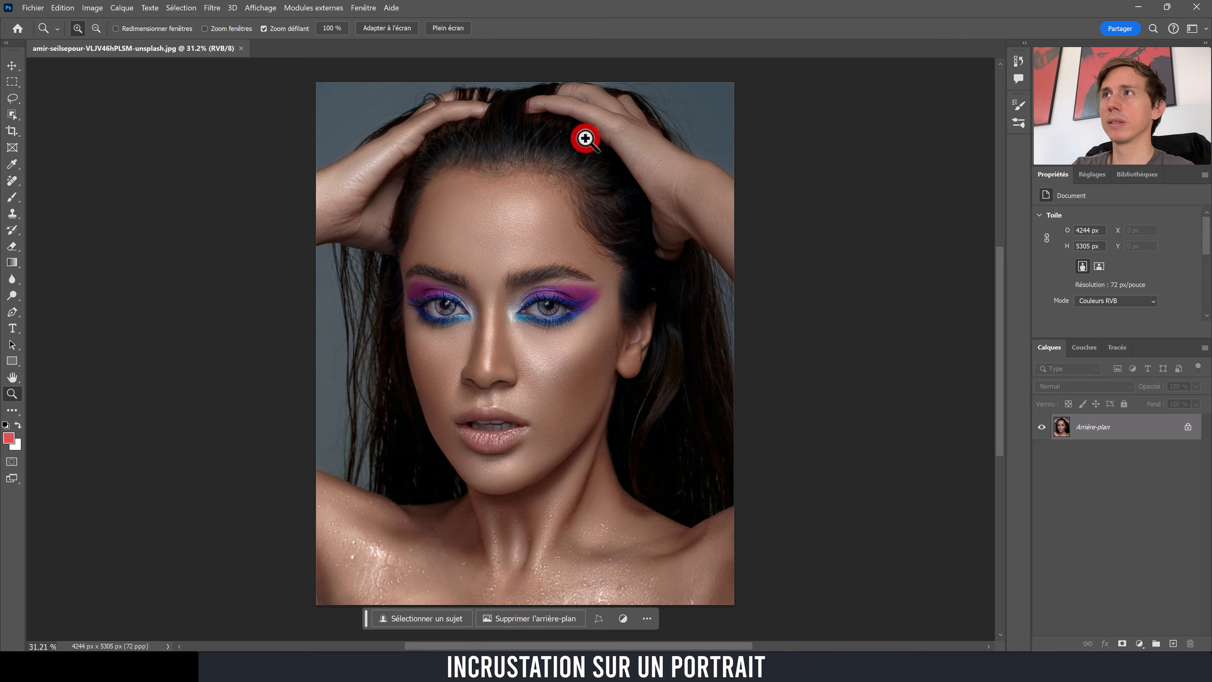
{"action": "left_click_drag", "start_coordinate": [642, 108], "coordinate": [692, 96]}
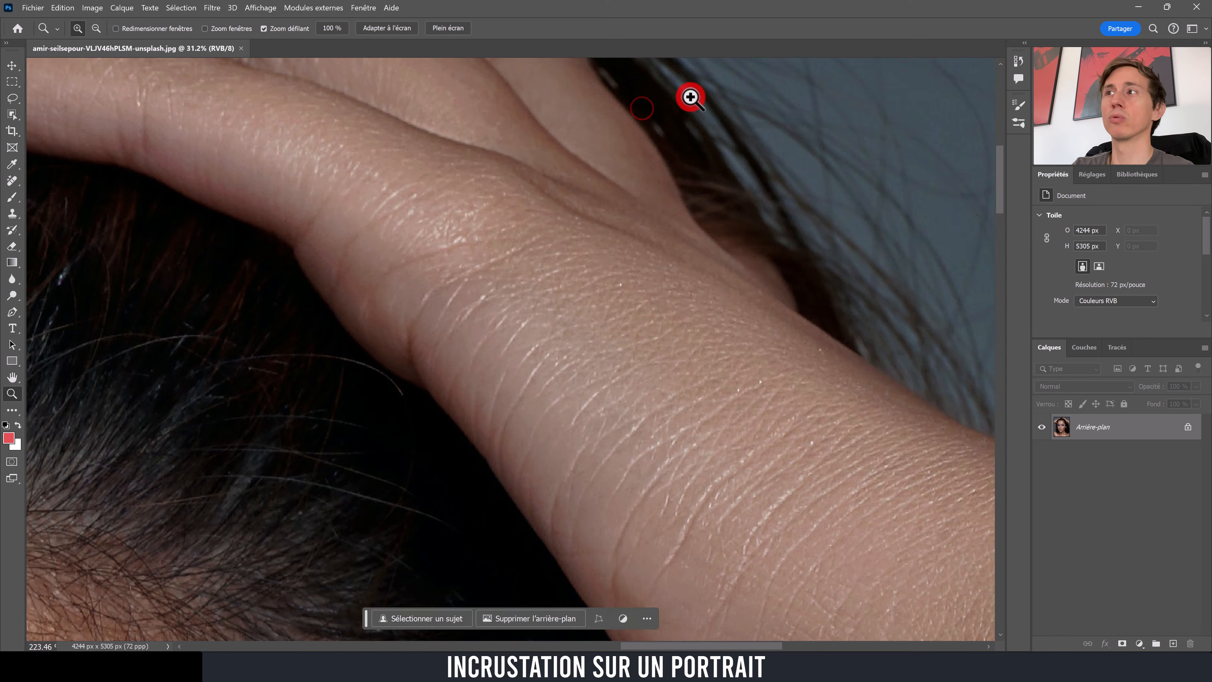
{"action": "left_click_drag", "start_coordinate": [512, 219], "coordinate": [652, 181]}
{"action": "left_click_drag", "start_coordinate": [589, 247], "coordinate": [585, 256]}
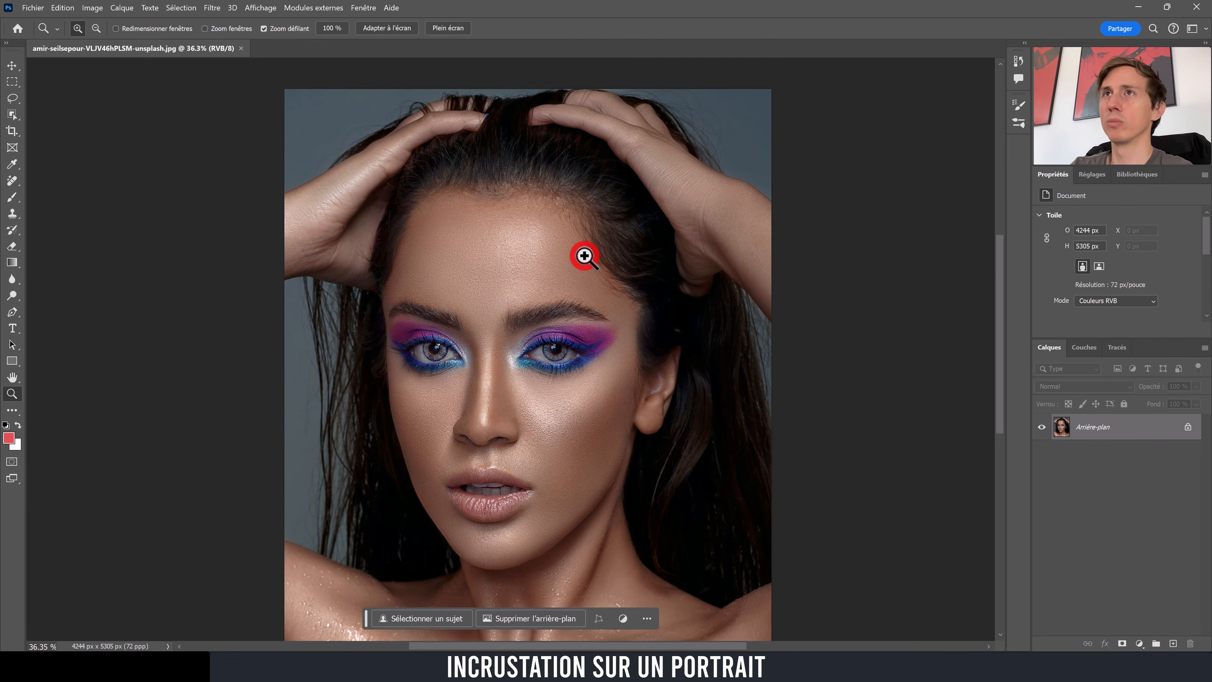
{"action": "left_click_drag", "start_coordinate": [553, 301], "coordinate": [536, 308]}
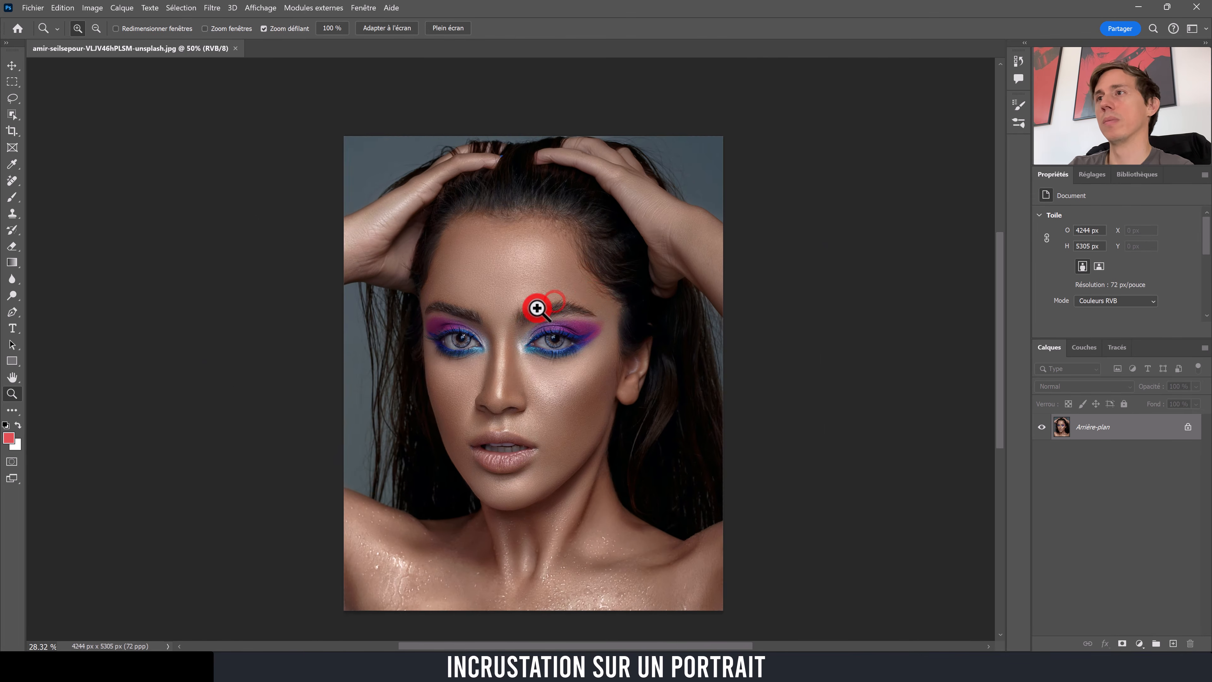
{"action": "left_click_drag", "start_coordinate": [579, 272], "coordinate": [563, 261]}
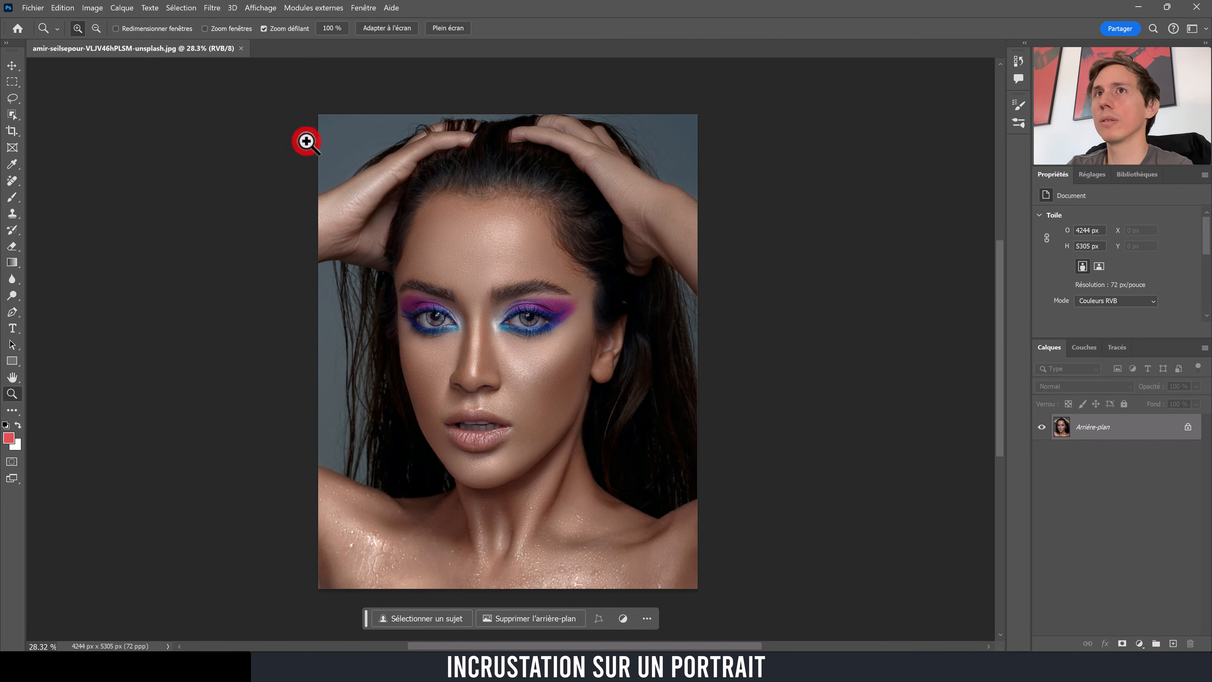
Step: Lasso the area around both eyes and generate a fill from the prompt "lunettes de soleil à montures bleues"
{"action": "left_click", "coordinate": [12, 81]}
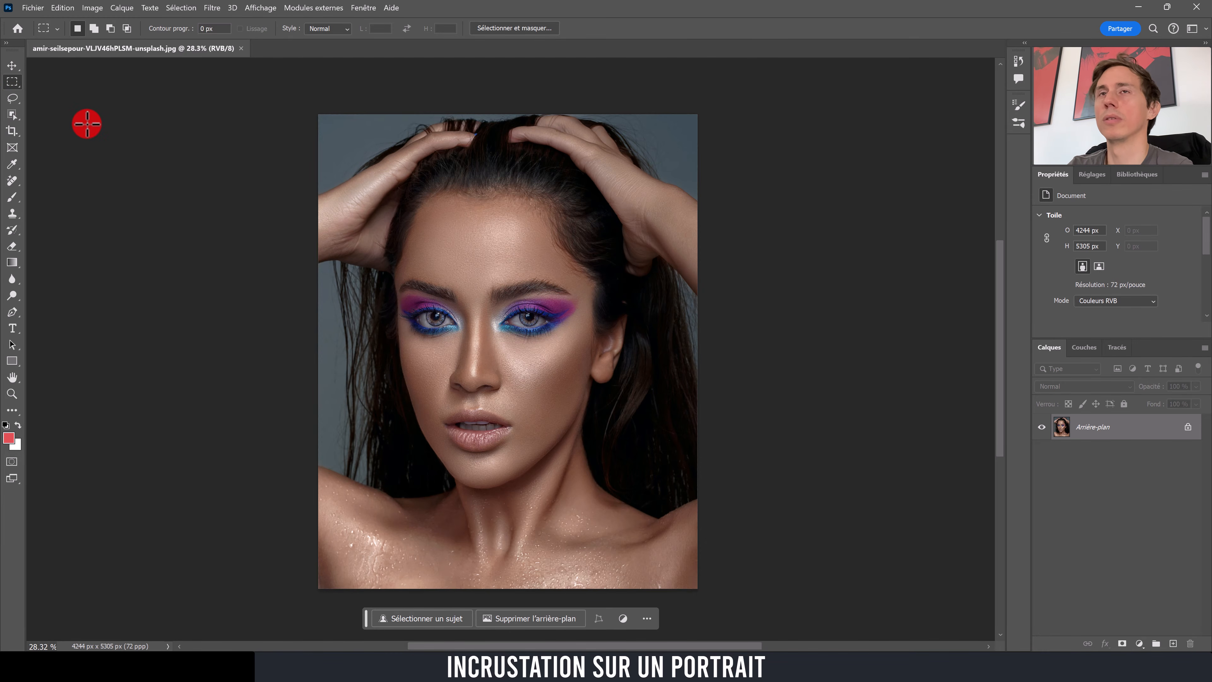
{"action": "left_click", "coordinate": [12, 98]}
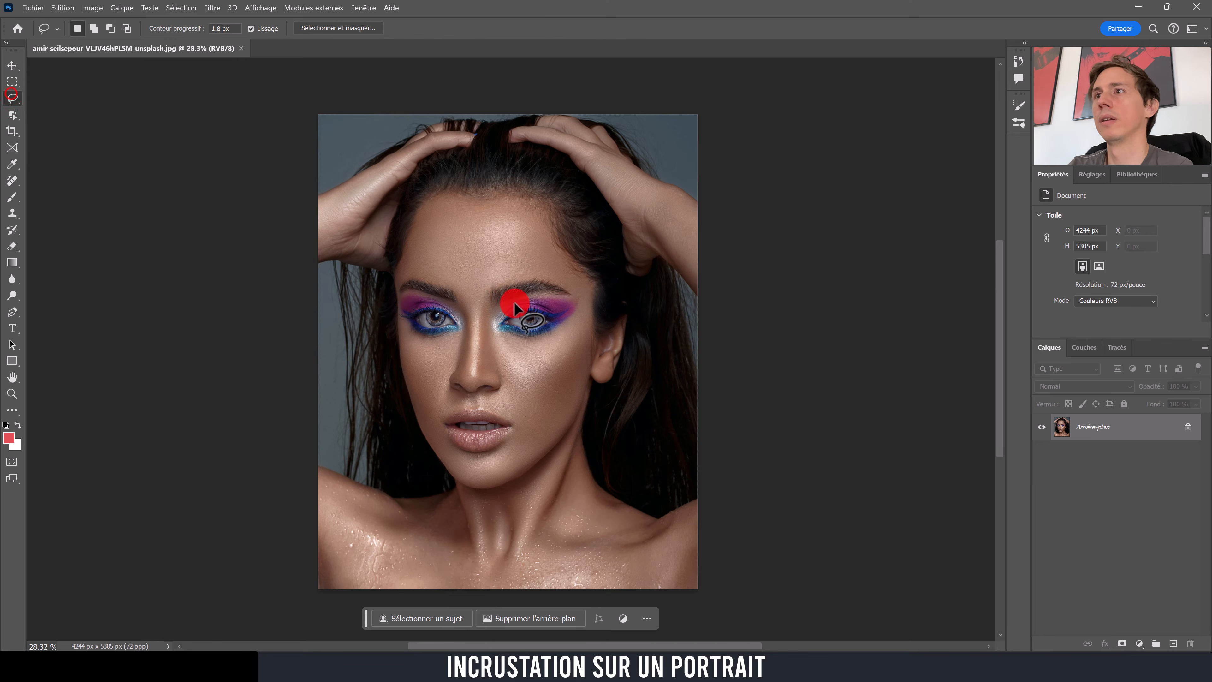
{"action": "mouse_move", "coordinate": [460, 263]}
{"action": "left_mouse_down"}
{"action": "mouse_move", "coordinate": [386, 264]}
{"action": "mouse_move", "coordinate": [365, 325]}
{"action": "mouse_move", "coordinate": [470, 362]}
{"action": "mouse_move", "coordinate": [605, 359]}
{"action": "mouse_move", "coordinate": [609, 282]}
{"action": "mouse_move", "coordinate": [458, 258]}
{"action": "left_mouse_up"}
{"action": "left_click", "coordinate": [394, 381]}
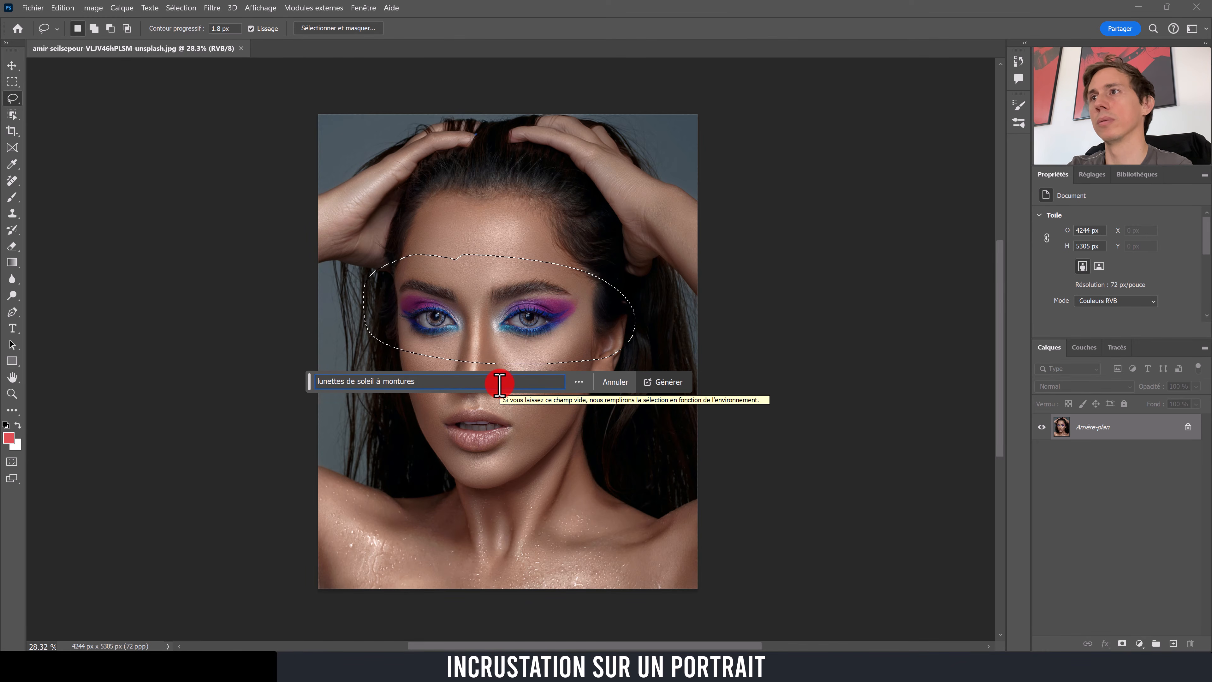
{"action": "type", "text": "bleues"}
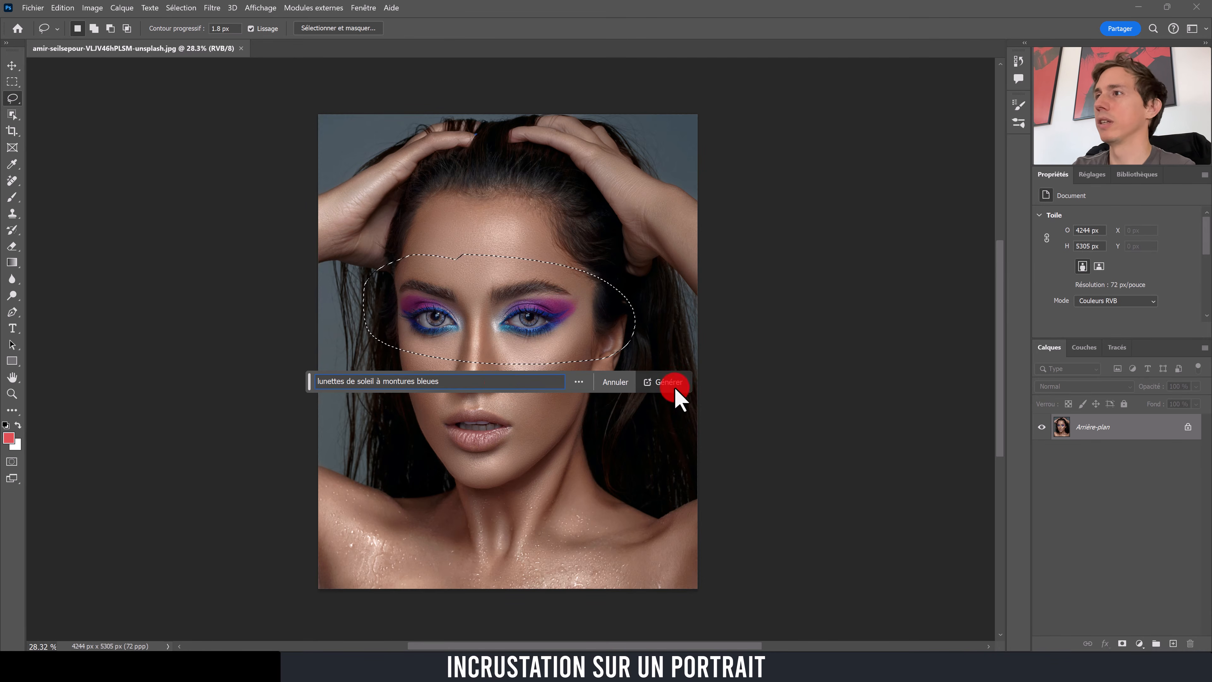
{"action": "left_click", "coordinate": [675, 385]}
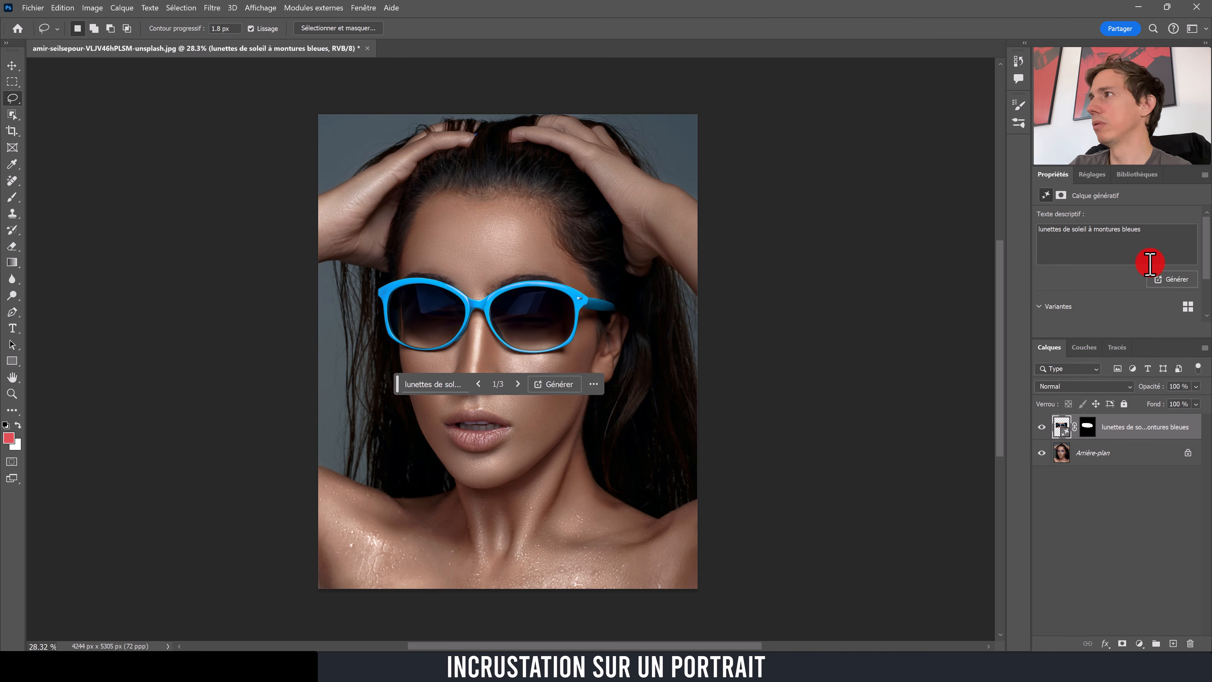
Step: Compare the three blue-framed sunglasses variants on the face and return to variant 1
{"action": "scroll", "coordinate": [1200, 253], "scroll_direction": "down", "scroll_amount": 2}
{"action": "left_click", "coordinate": [1112, 293]}
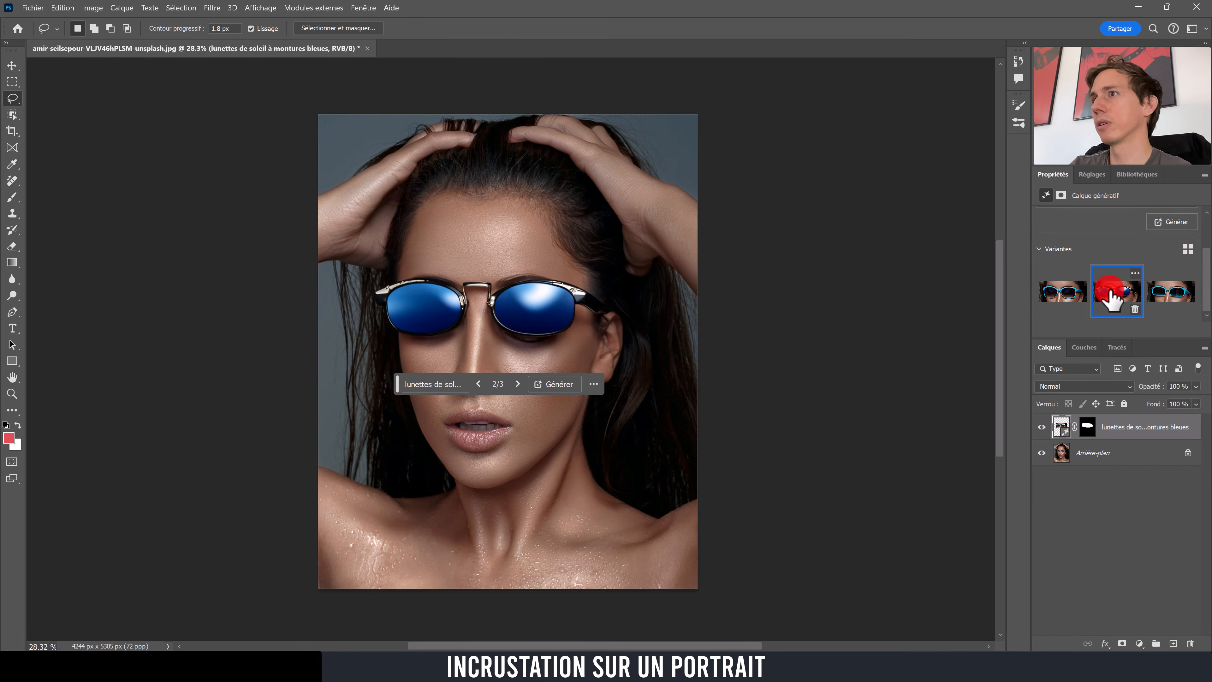
{"action": "left_click", "coordinate": [1166, 296]}
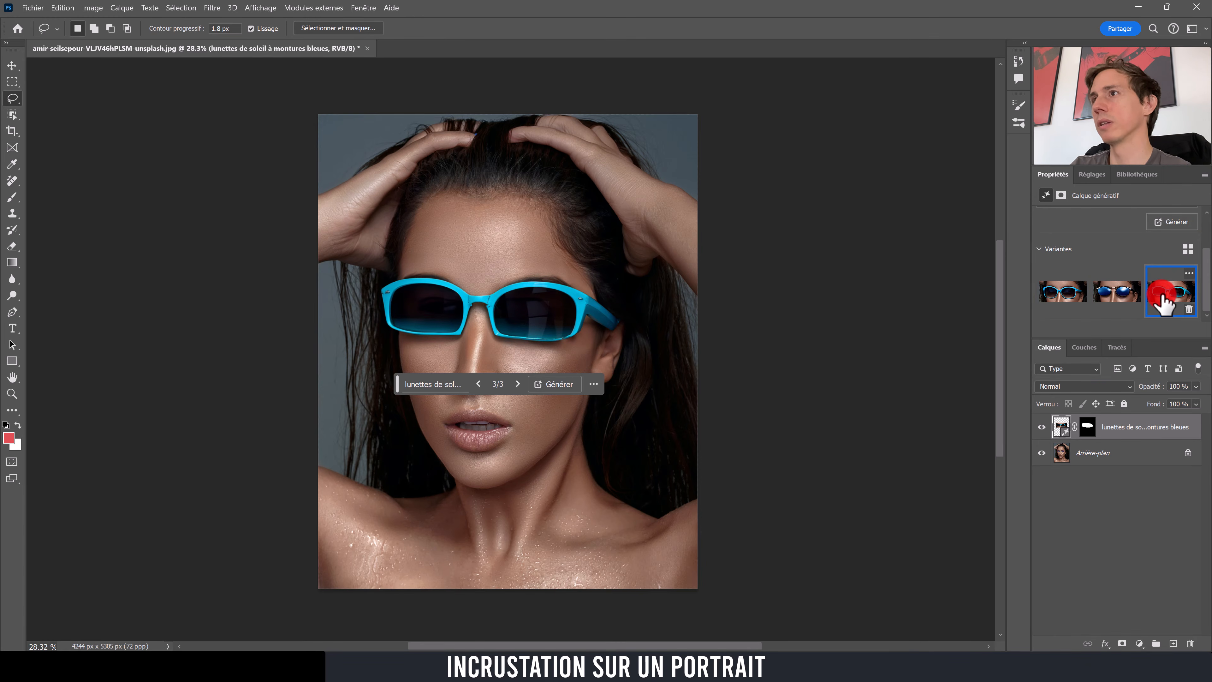
{"action": "left_click", "coordinate": [1063, 292]}
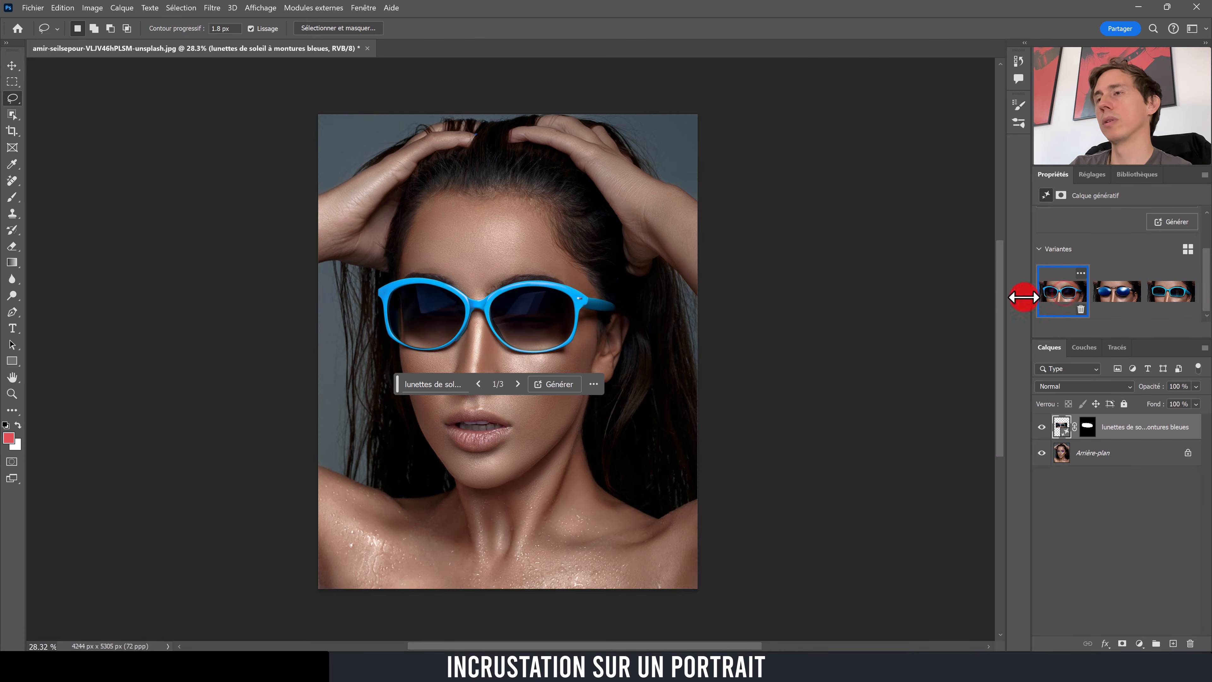
Step: Examine the blue frames, lens reflections, nose bridge and surrounding skin up close for sharpness and blending
{"action": "key", "text": "z"}
{"action": "left_click_drag", "start_coordinate": [549, 310], "coordinate": [597, 297]}
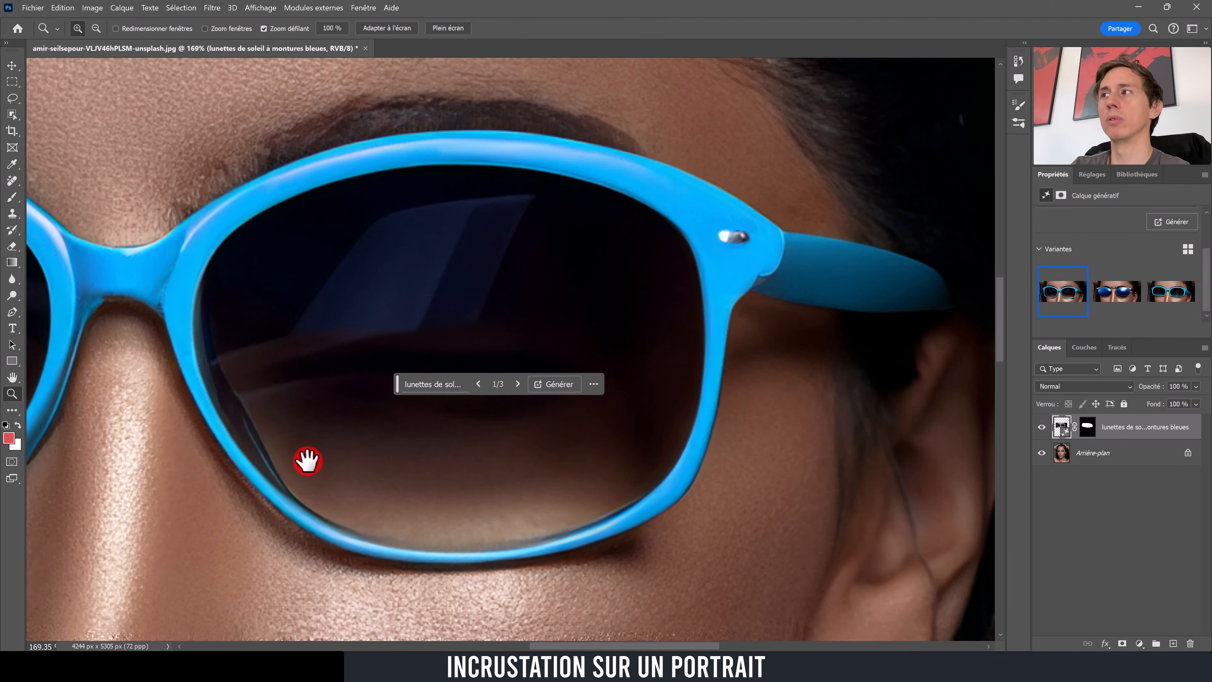
{"action": "left_click_drag", "start_coordinate": [306, 455], "coordinate": [750, 460]}
{"action": "left_click_drag", "start_coordinate": [615, 426], "coordinate": [585, 401]}
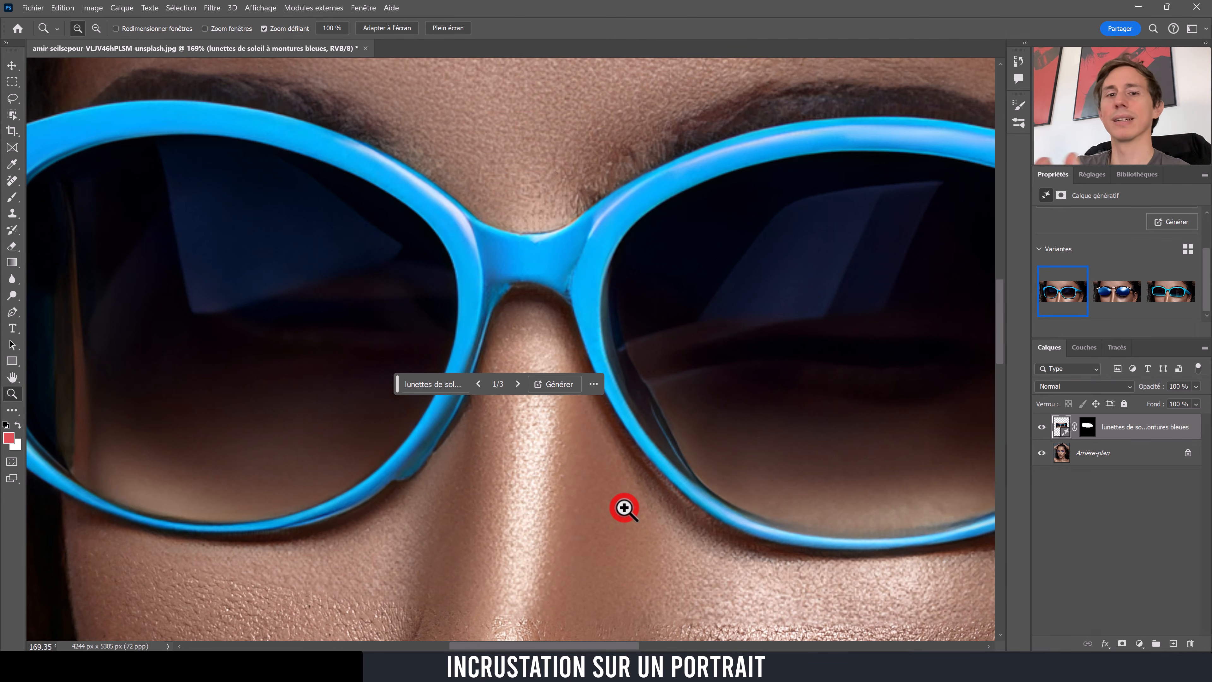
{"action": "left_click_drag", "start_coordinate": [846, 314], "coordinate": [897, 311]}
{"action": "left_click_drag", "start_coordinate": [501, 280], "coordinate": [576, 179]}
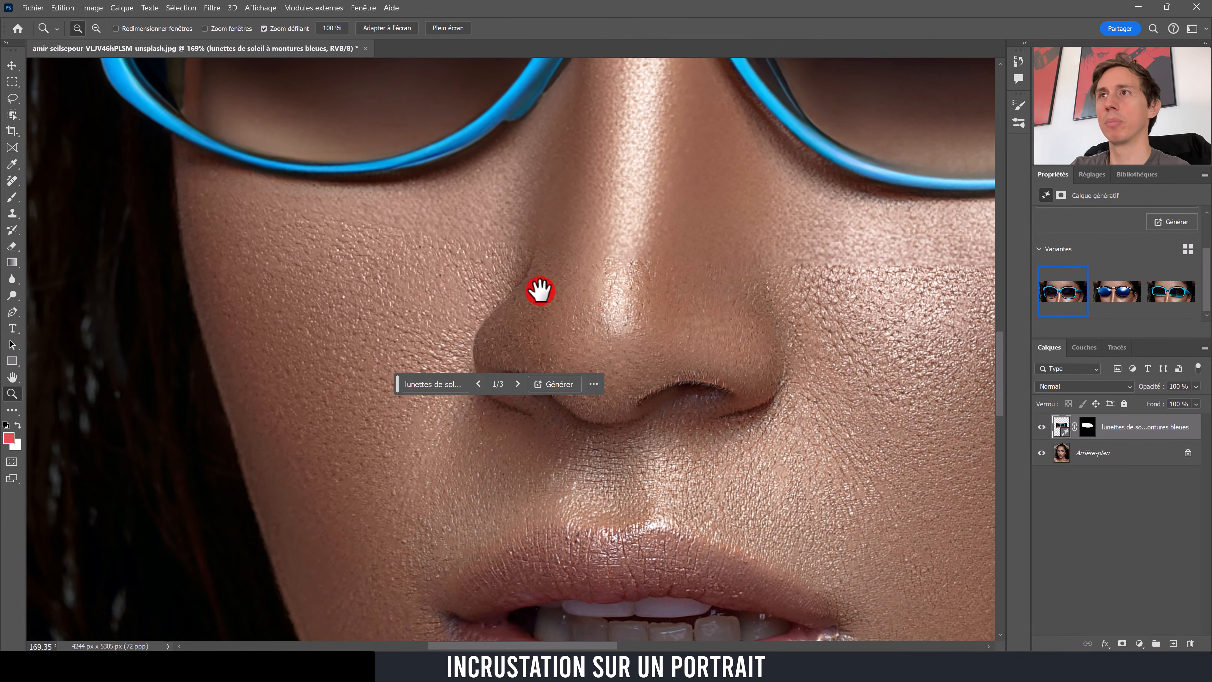
{"action": "left_click_drag", "start_coordinate": [539, 301], "coordinate": [438, 519]}
{"action": "left_click_drag", "start_coordinate": [606, 320], "coordinate": [514, 329]}
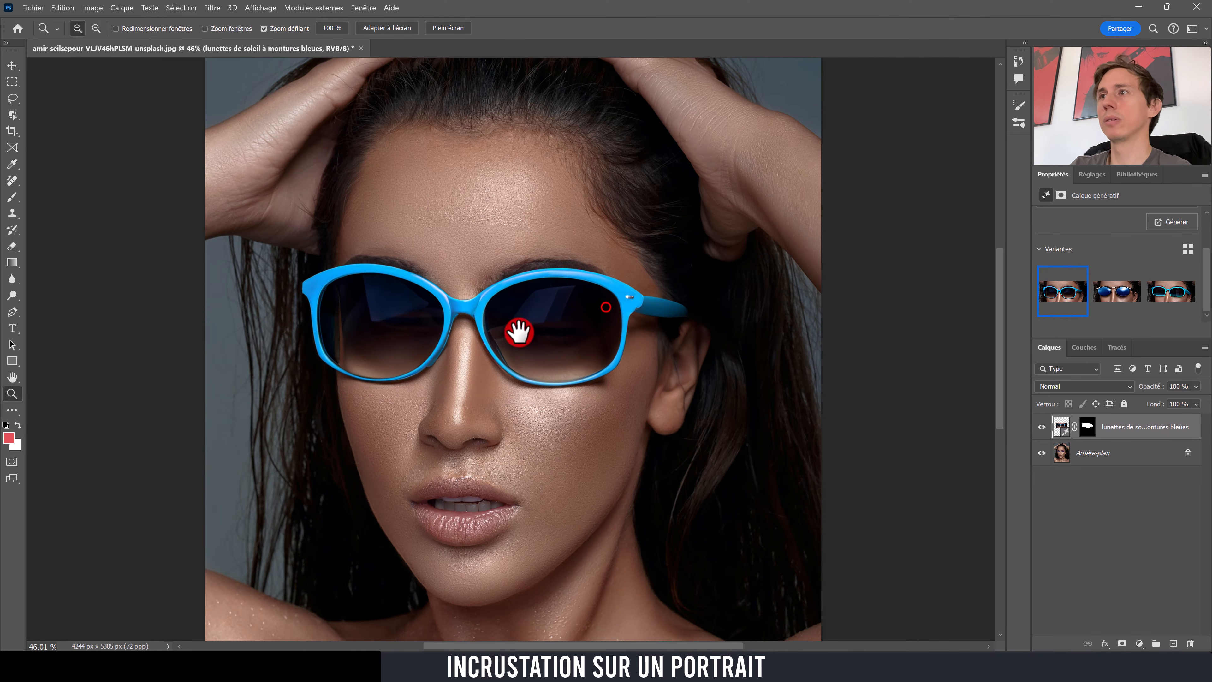
Step: Switch the blue sunglasses to variant 3, hide their generative layer, and make the Arrière-plan layer active
{"action": "left_click", "coordinate": [1119, 290]}
{"action": "left_click", "coordinate": [1169, 290]}
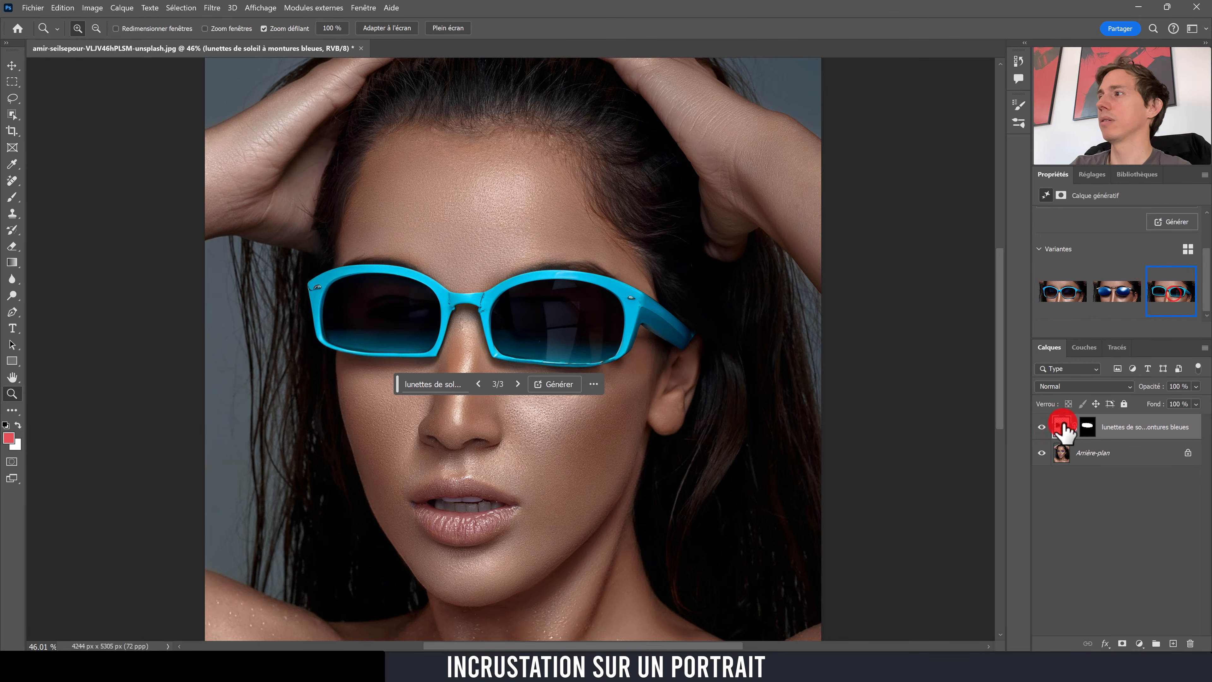
{"action": "left_click", "coordinate": [1042, 427]}
{"action": "left_click", "coordinate": [1129, 459]}
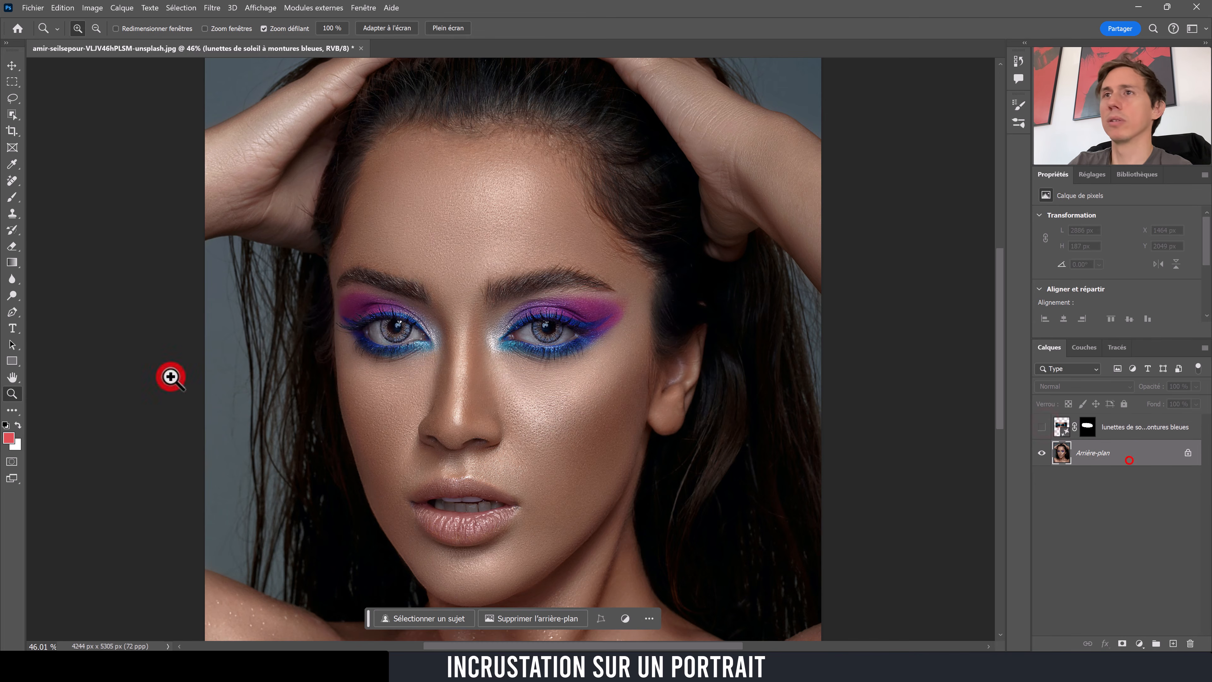
Step: Lasso a wider area from forehead to nose and generate a fill from the prompt "lunettes de soleil à monture fine et noires"
{"action": "left_click", "coordinate": [12, 98]}
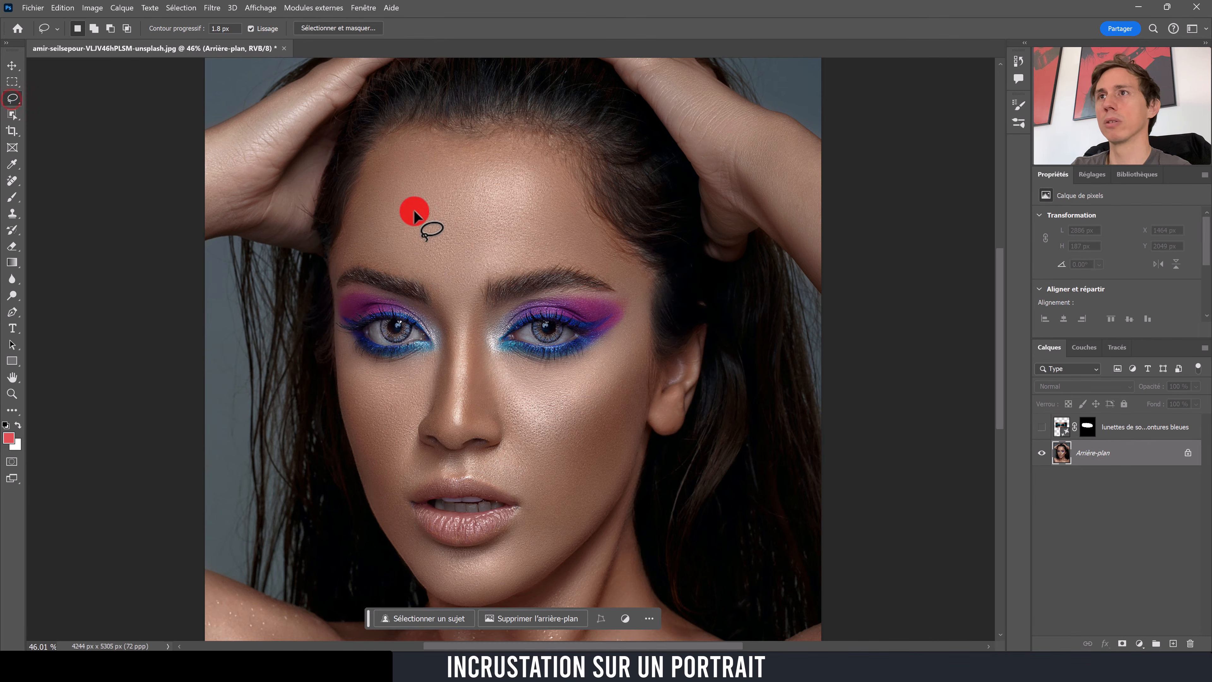
{"action": "mouse_move", "coordinate": [401, 198]}
{"action": "left_mouse_down"}
{"action": "mouse_move", "coordinate": [326, 190]}
{"action": "mouse_move", "coordinate": [247, 262]}
{"action": "left_mouse_up"}
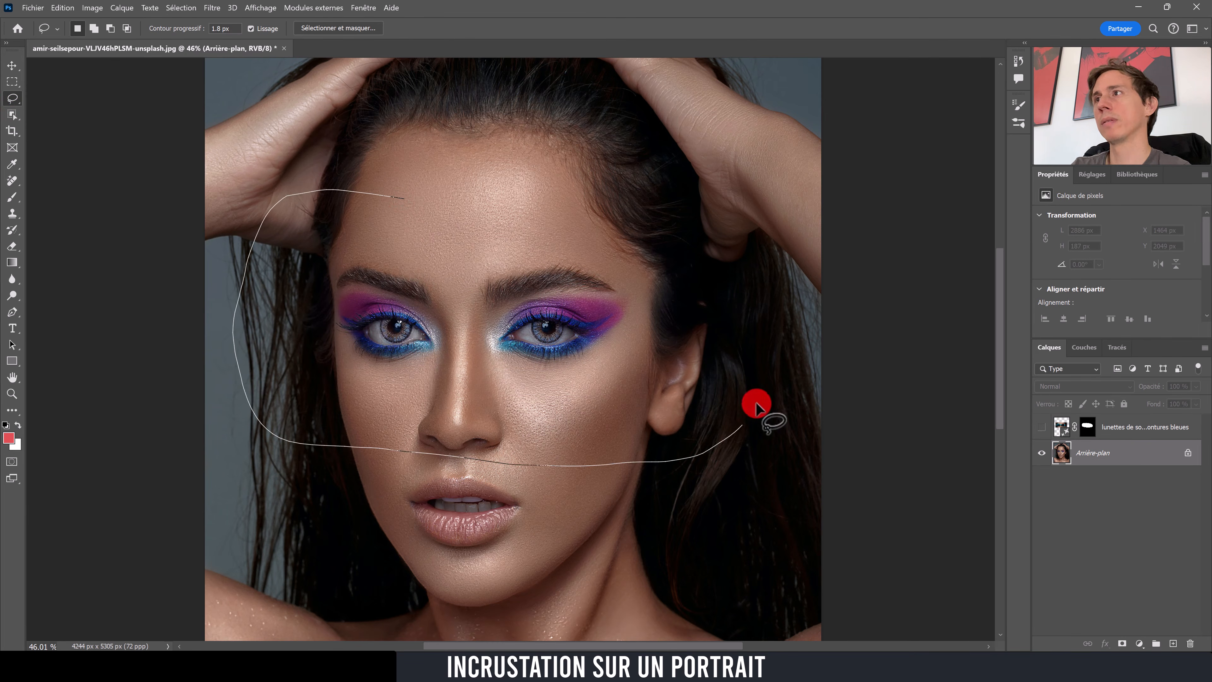
{"action": "left_click_drag", "start_coordinate": [495, 200], "coordinate": [492, 201]}
{"action": "left_click", "coordinate": [404, 483]}
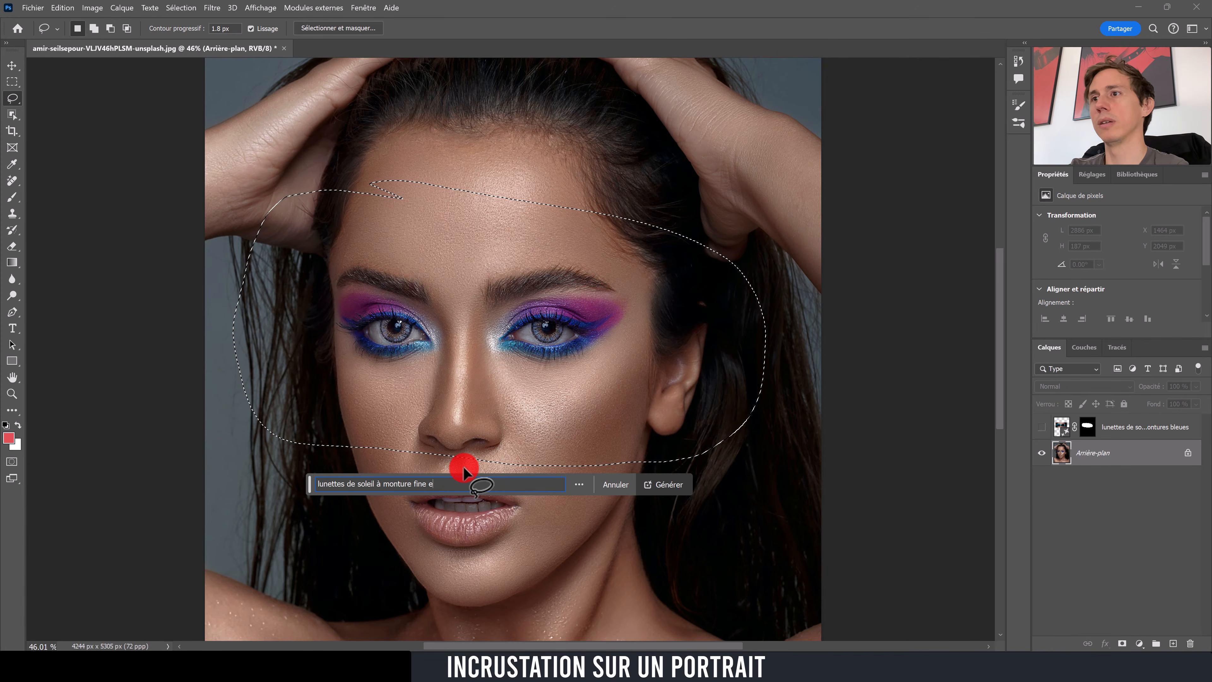
{"action": "left_click", "coordinate": [661, 485]}
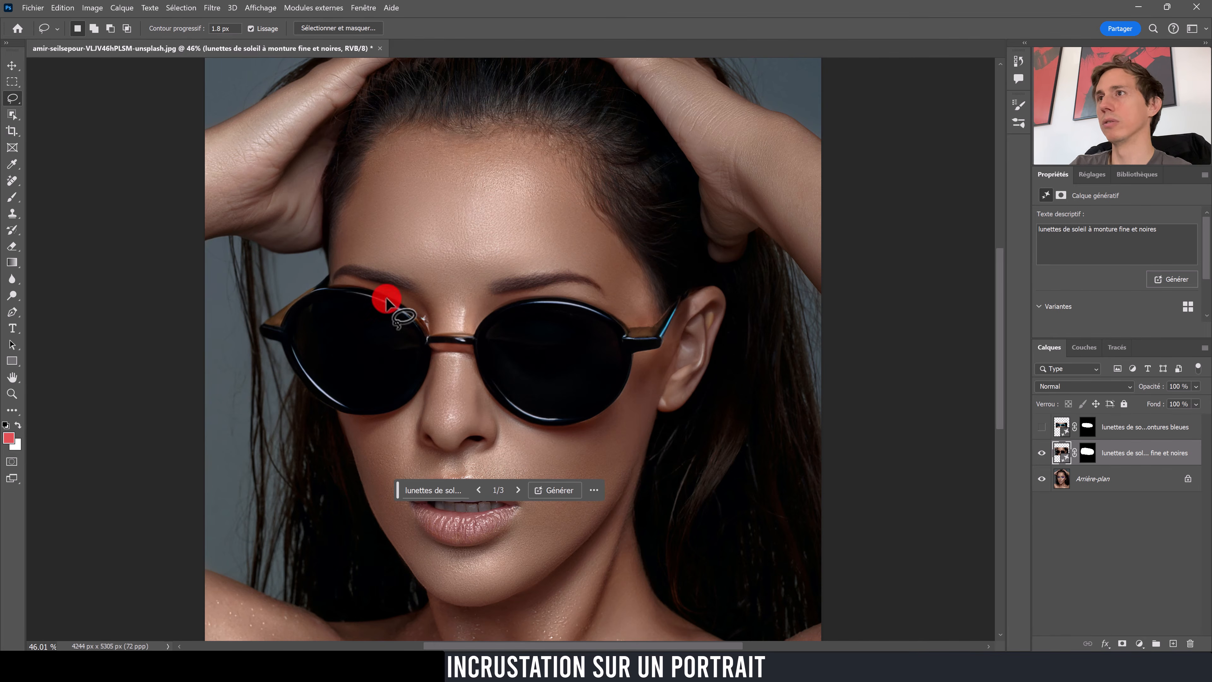
Step: Compare the three thin black-framed sunglasses variants on the face and settle on variant 3
{"action": "scroll", "coordinate": [1205, 300], "scroll_direction": "down", "scroll_amount": 2}
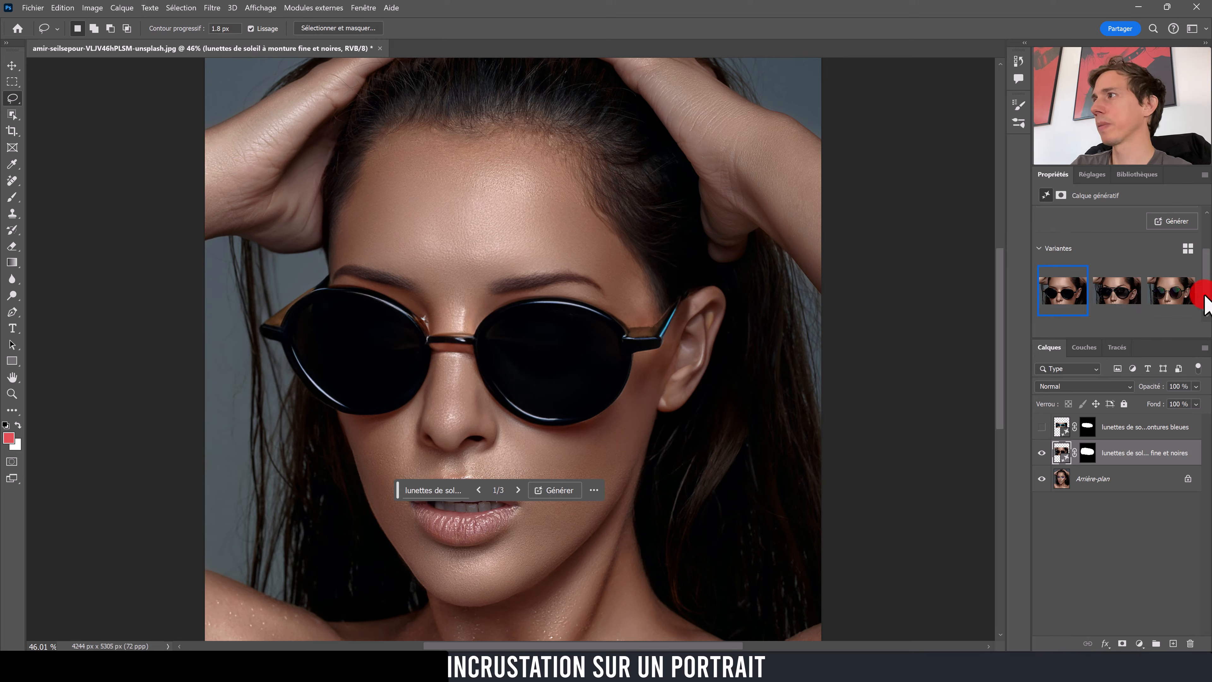
{"action": "left_click", "coordinate": [1116, 289]}
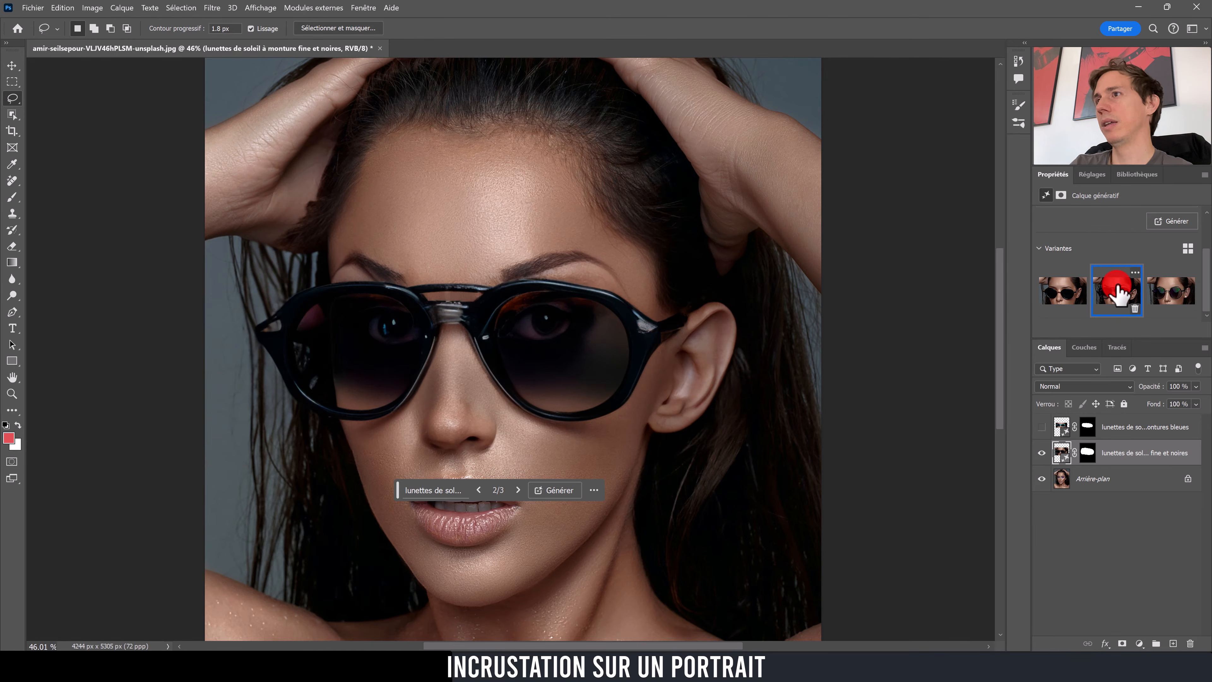
{"action": "left_click", "coordinate": [1169, 296]}
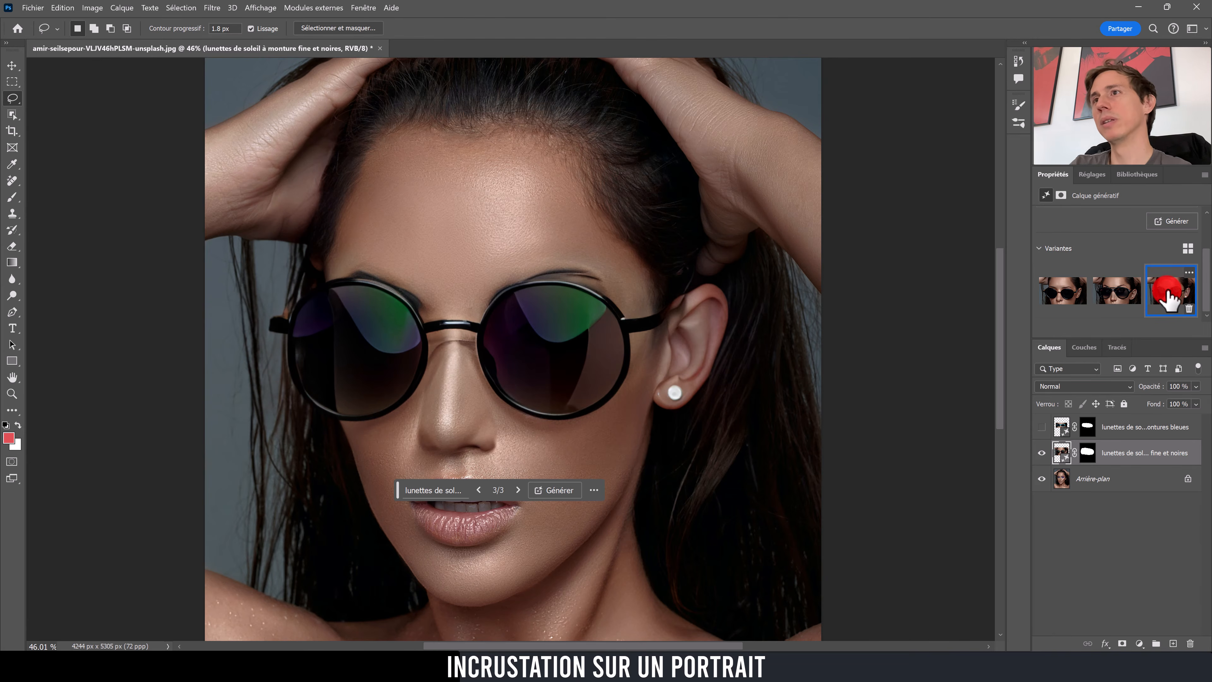
{"action": "key", "text": "z"}
{"action": "left_click_drag", "start_coordinate": [627, 284], "coordinate": [610, 295]}
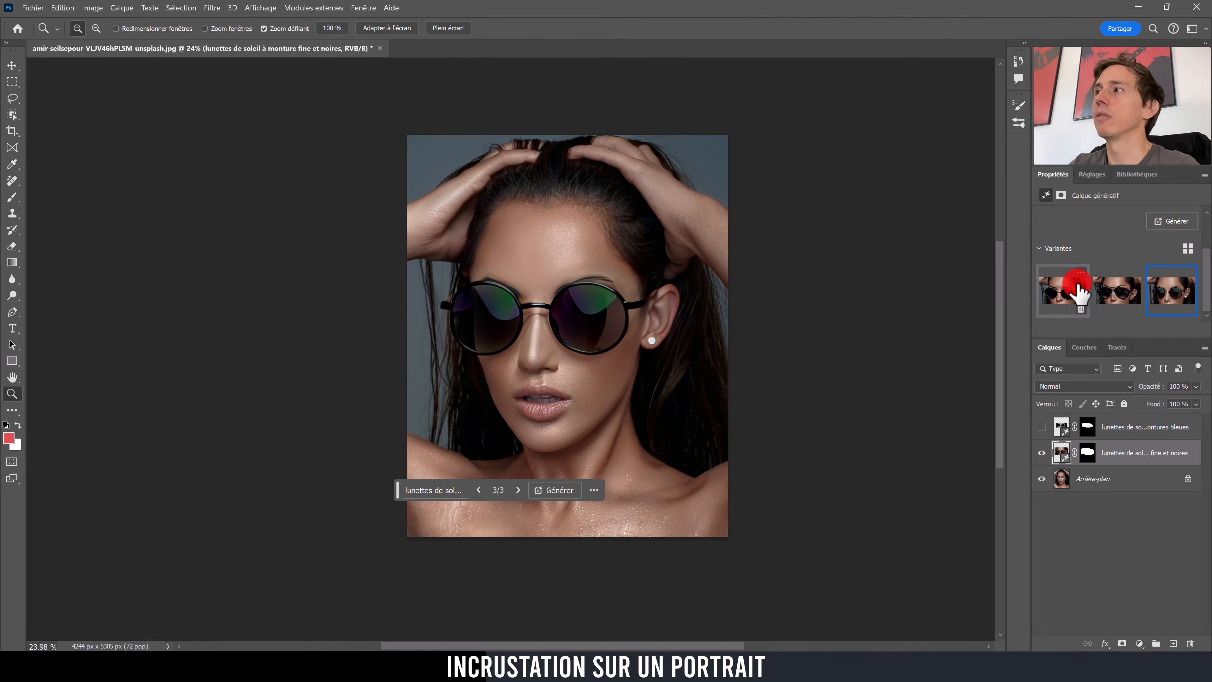
{"action": "left_click", "coordinate": [1116, 293]}
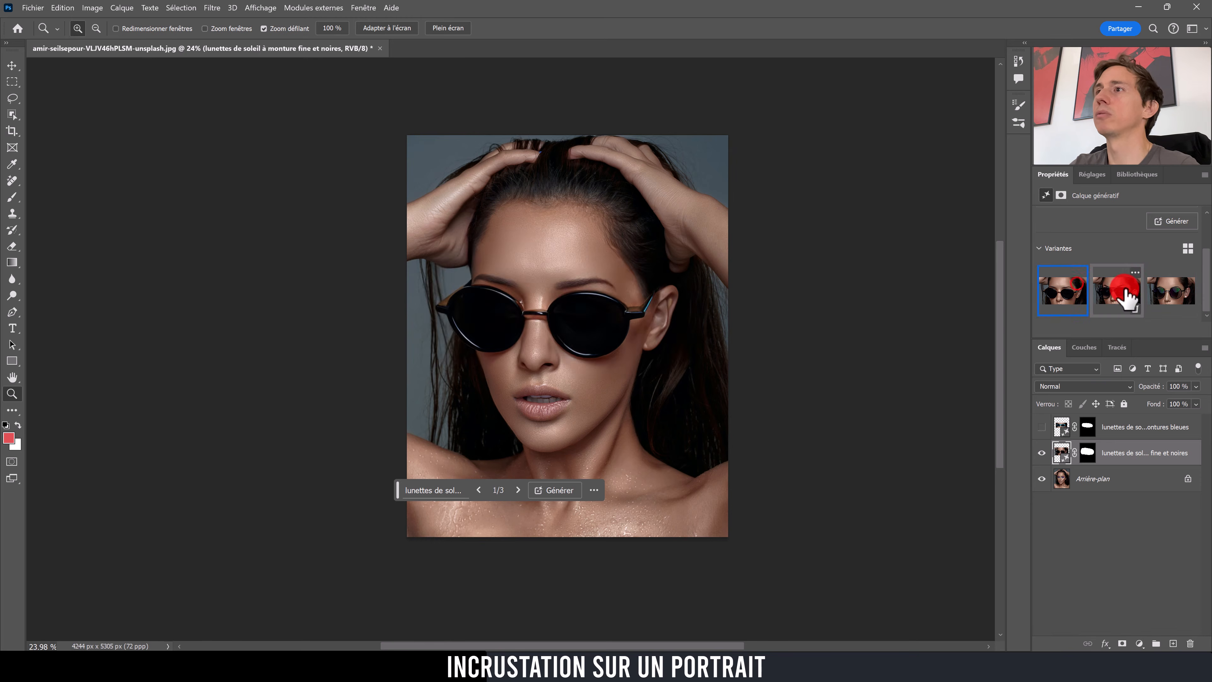
{"action": "left_click", "coordinate": [1159, 296]}
Step: Inspect the cheek up close where generated and original skin meet, and view the black sunglasses layer's mask on its own
{"action": "left_click_drag", "start_coordinate": [573, 388], "coordinate": [588, 276]}
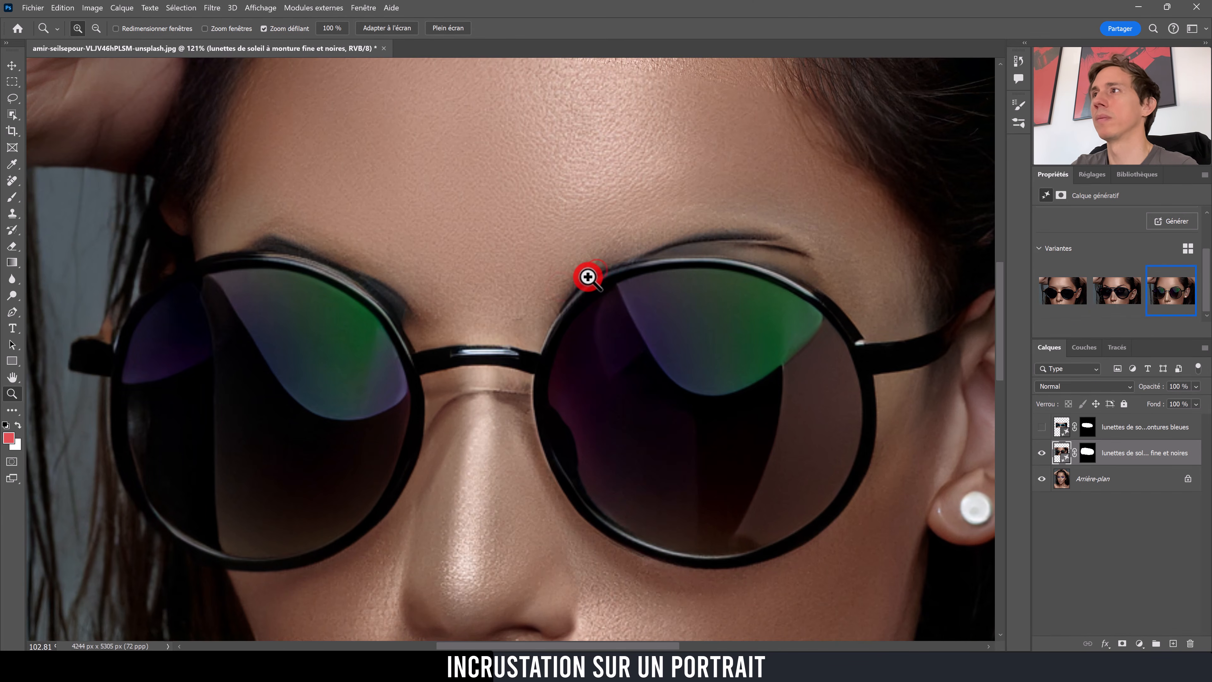
{"action": "left_click_drag", "start_coordinate": [579, 379], "coordinate": [569, 157]}
{"action": "left_click_drag", "start_coordinate": [584, 444], "coordinate": [426, 334]}
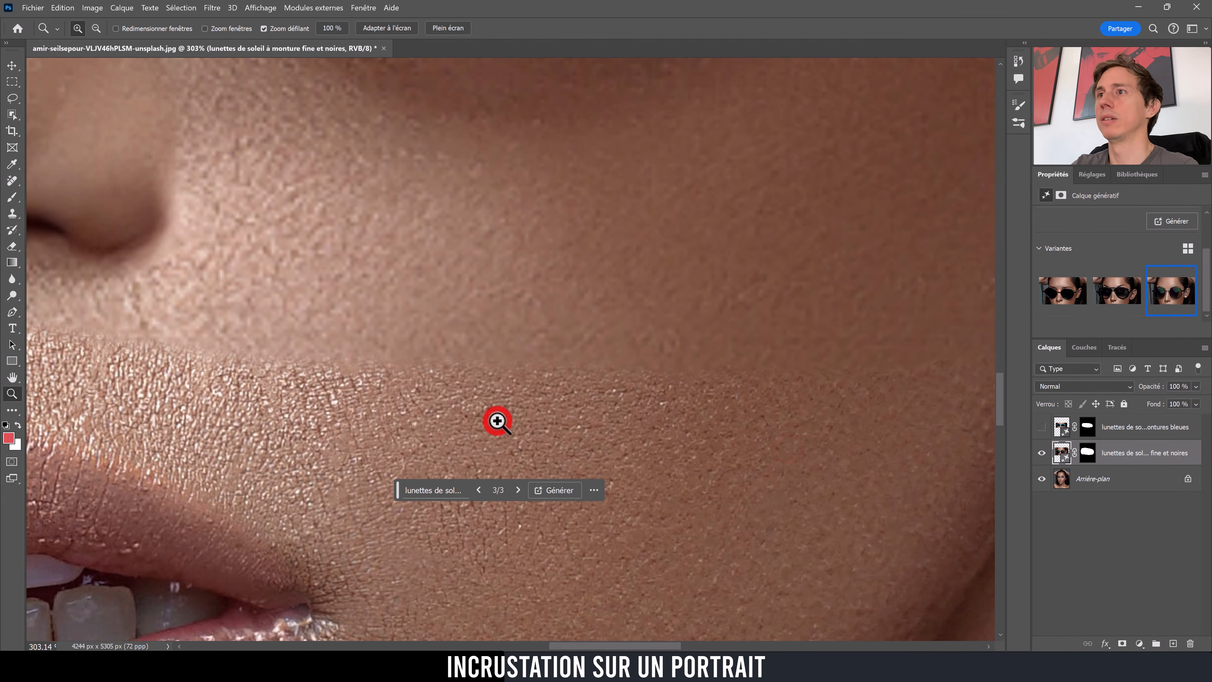
{"action": "left_click_drag", "start_coordinate": [530, 320], "coordinate": [499, 358]}
{"action": "left_click", "coordinate": [1087, 454], "text": "alt"}
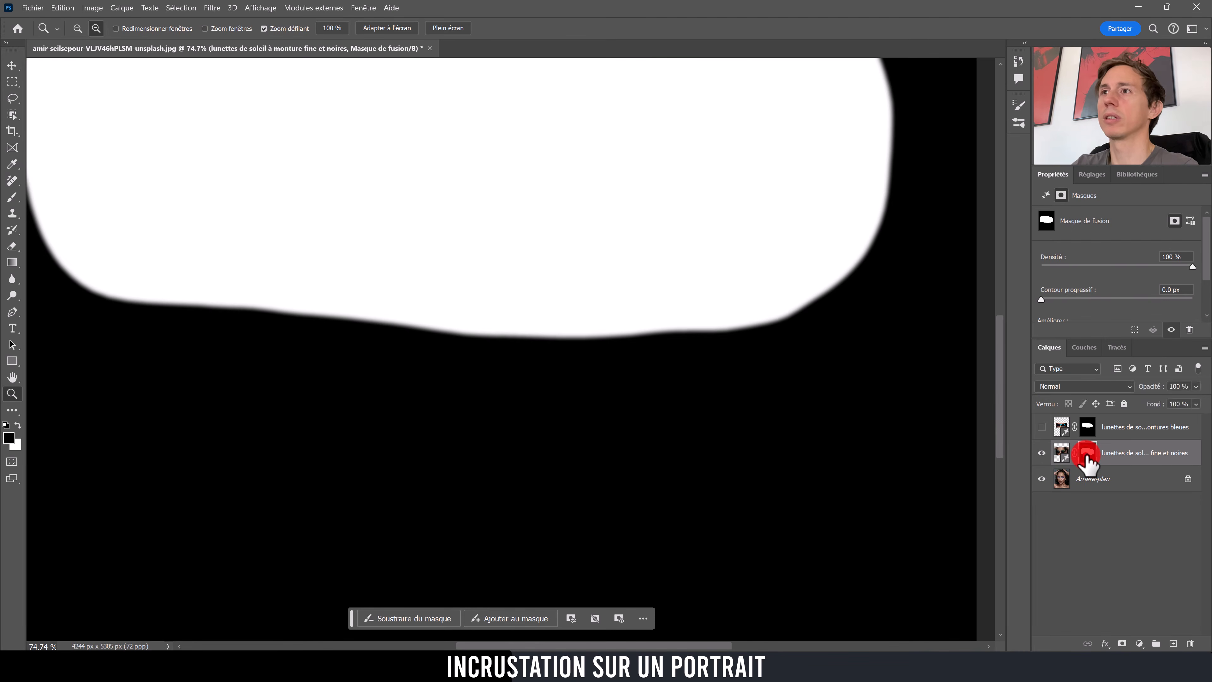
{"action": "left_click", "coordinate": [1087, 453], "text": "alt"}
{"action": "left_click", "coordinate": [1087, 454], "text": "alt"}
{"action": "left_click", "coordinate": [1087, 454], "text": "alt"}
{"action": "left_click_drag", "start_coordinate": [519, 263], "coordinate": [666, 383]}
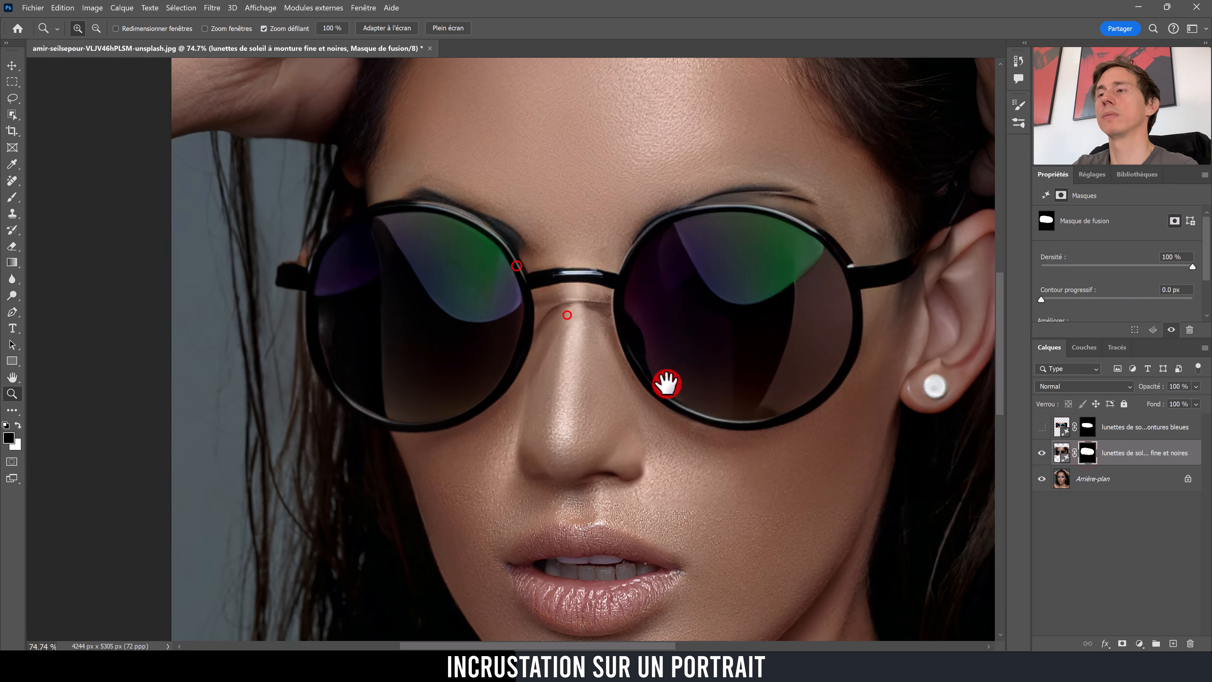
Step: Hide the Arrière-plan layer to inspect the generated patch's edge and skin, show it again and review the glasses on the whole portrait
{"action": "left_click", "coordinate": [1042, 479]}
{"action": "left_click_drag", "start_coordinate": [766, 479], "coordinate": [795, 470]}
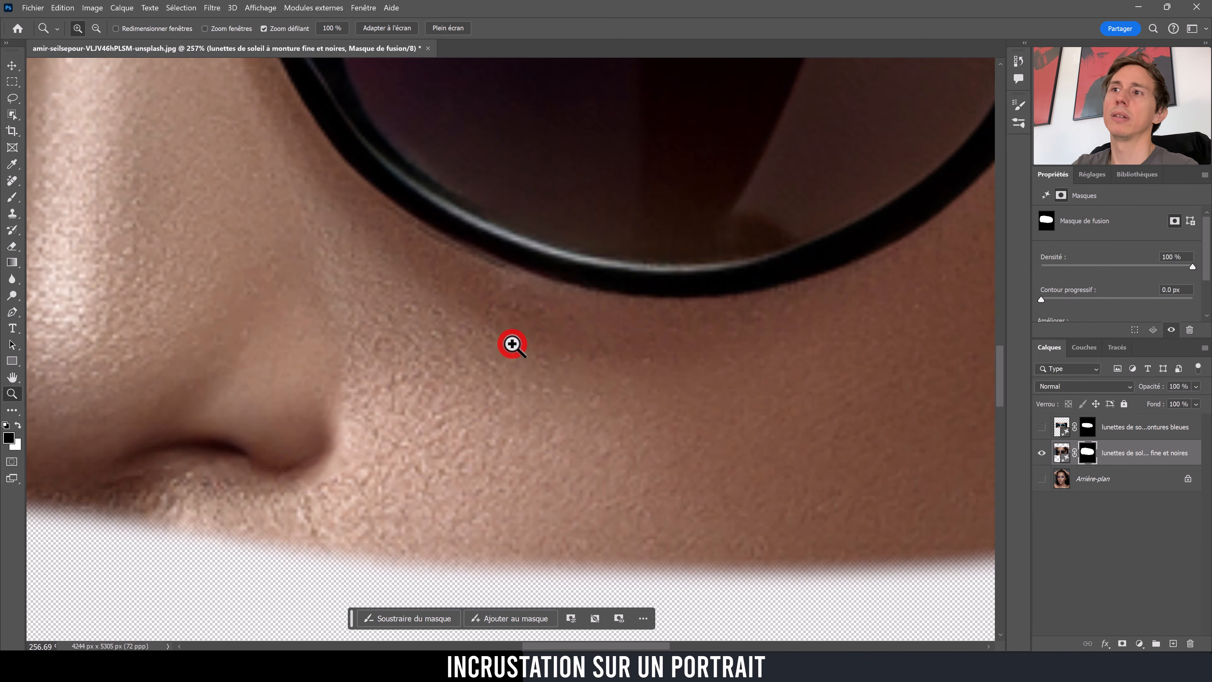
{"action": "left_click_drag", "start_coordinate": [512, 343], "coordinate": [559, 360]}
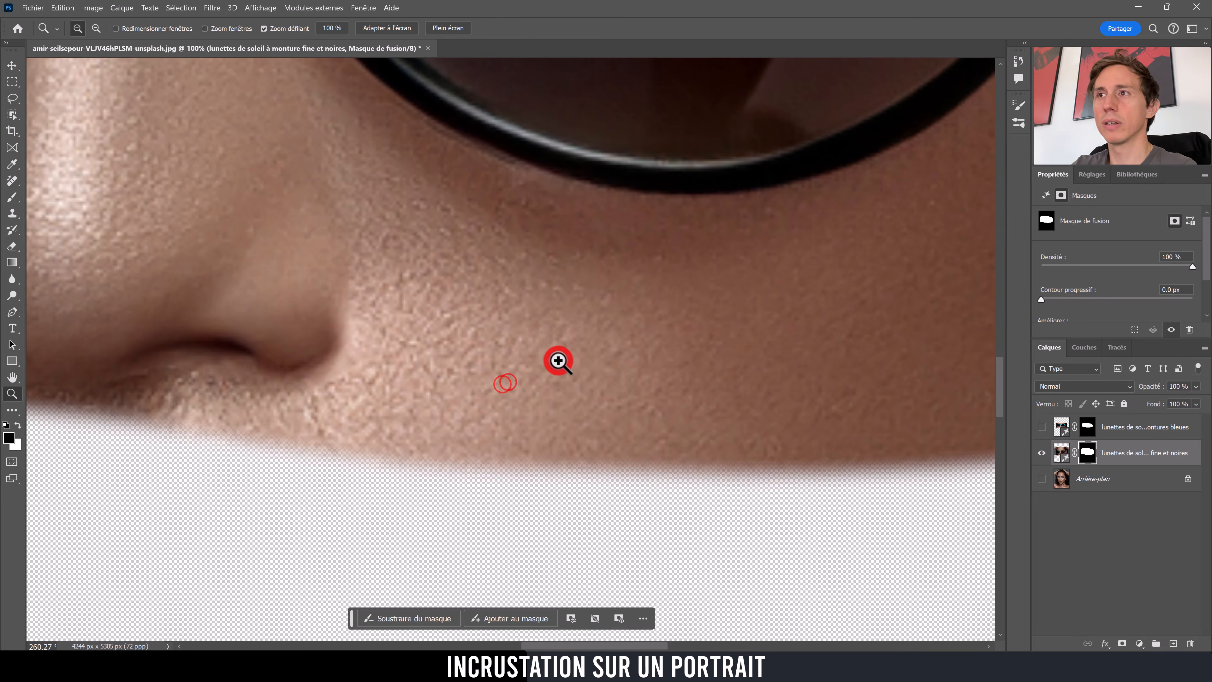
{"action": "left_click", "coordinate": [1042, 478]}
{"action": "mouse_move", "coordinate": [457, 323]}
{"action": "left_mouse_down"}
{"action": "mouse_move", "coordinate": [447, 336]}
{"action": "mouse_move", "coordinate": [442, 308]}
{"action": "left_mouse_up"}
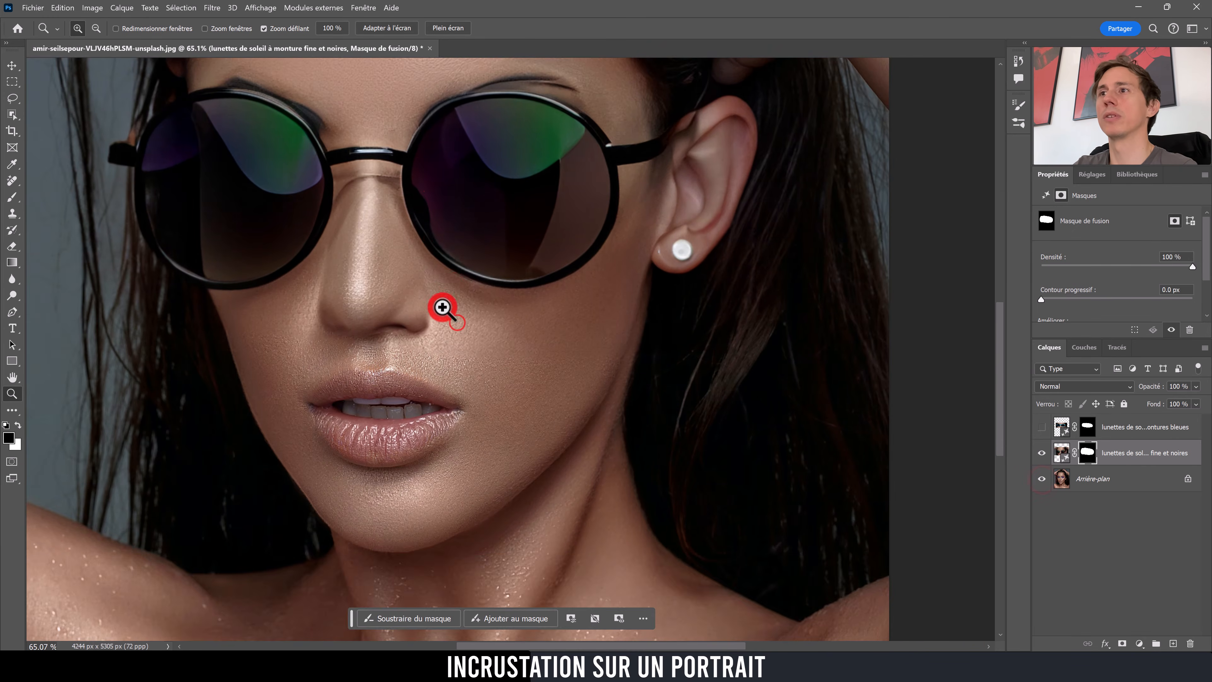
{"action": "left_click_drag", "start_coordinate": [450, 267], "coordinate": [539, 390]}
{"action": "left_click_drag", "start_coordinate": [570, 346], "coordinate": [567, 355]}
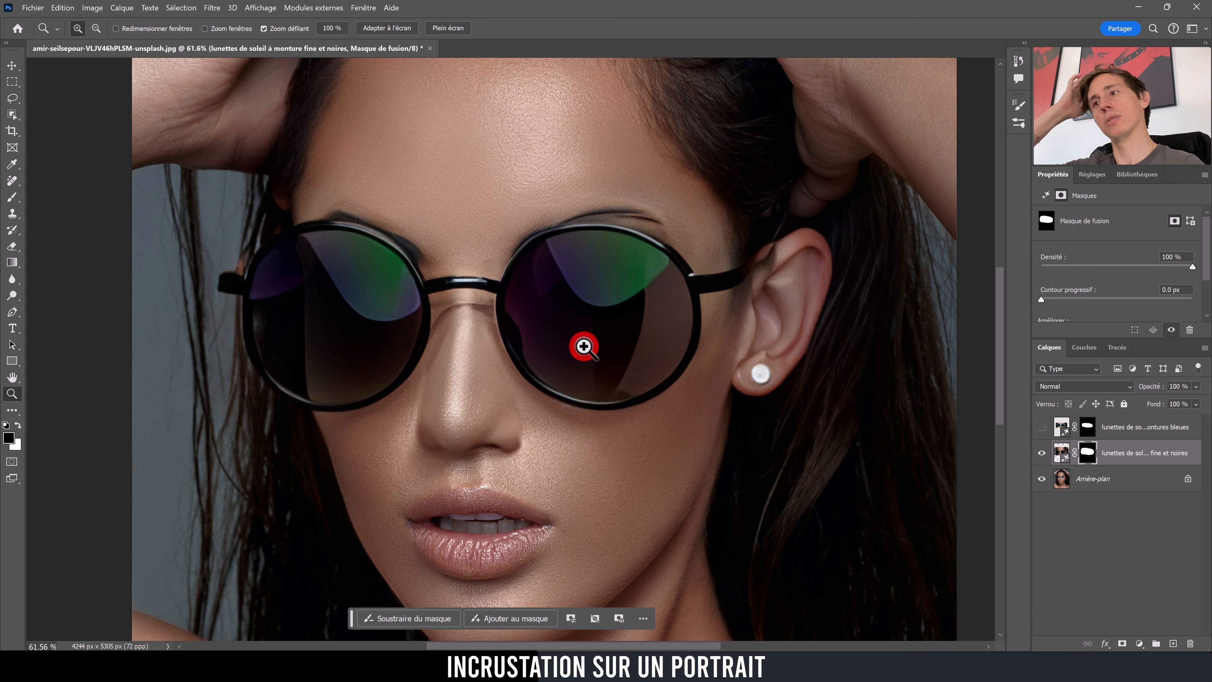
{"action": "left_click_drag", "start_coordinate": [601, 338], "coordinate": [555, 346]}
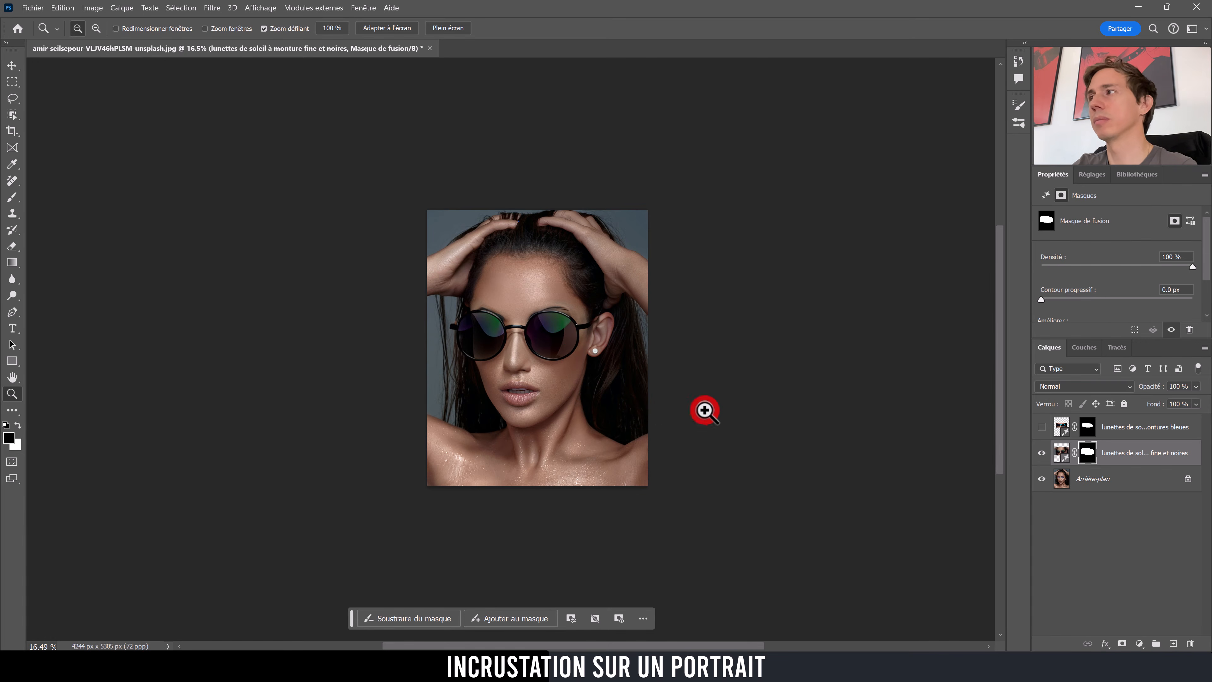
{"action": "scroll", "coordinate": [1169, 301], "scroll_direction": "down", "scroll_amount": 2}
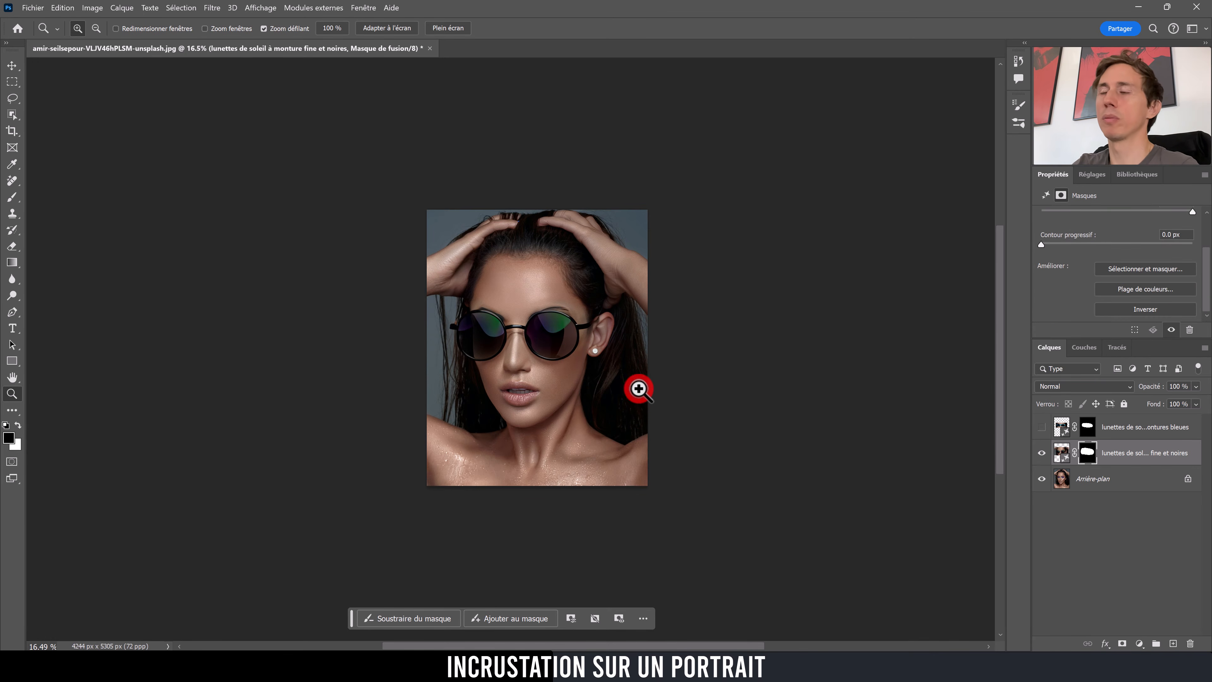
{"action": "left_click_drag", "start_coordinate": [621, 438], "coordinate": [610, 402]}
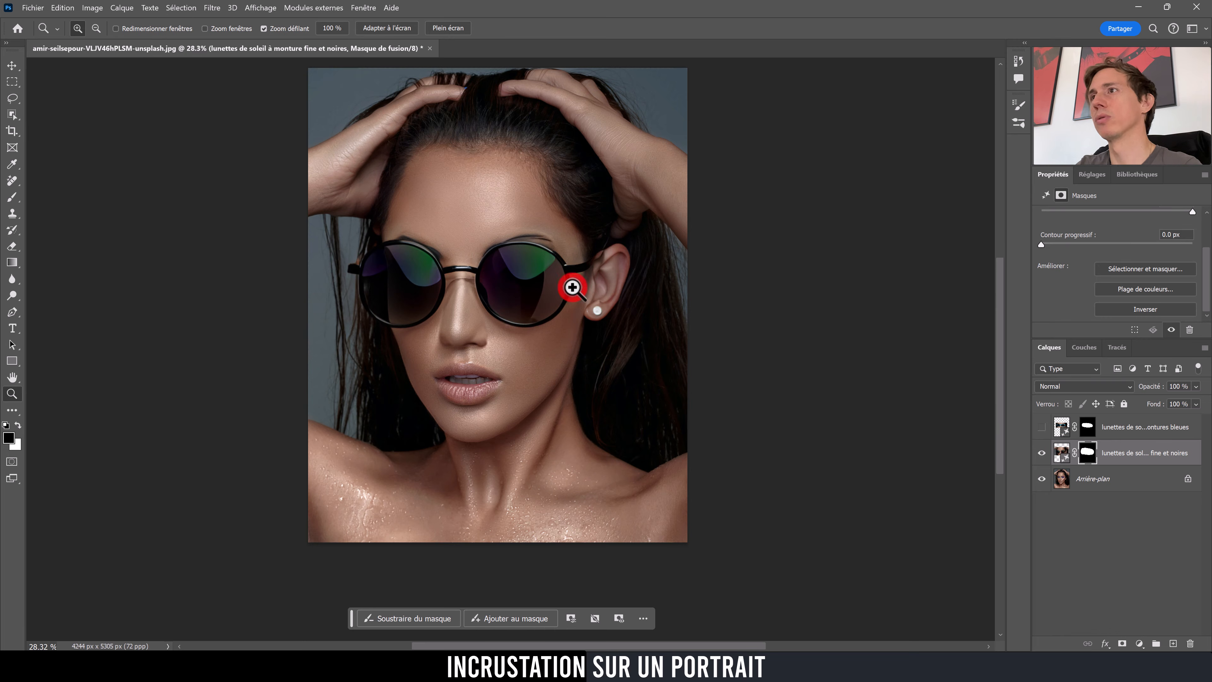
Step: Make the black sunglasses layer's mask active and enlarge the Brush to 276 px
{"action": "left_click", "coordinate": [1088, 453]}
{"action": "key", "text": "b"}
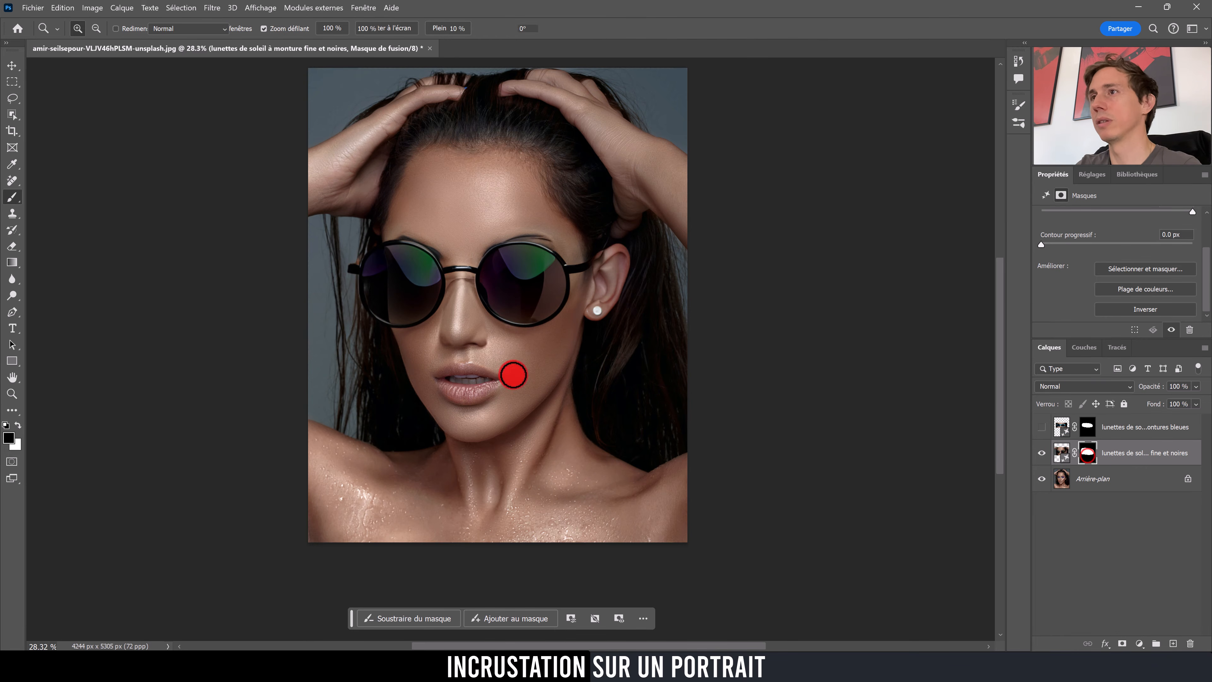
{"action": "left_click_drag", "start_coordinate": [520, 340], "coordinate": [540, 326]}
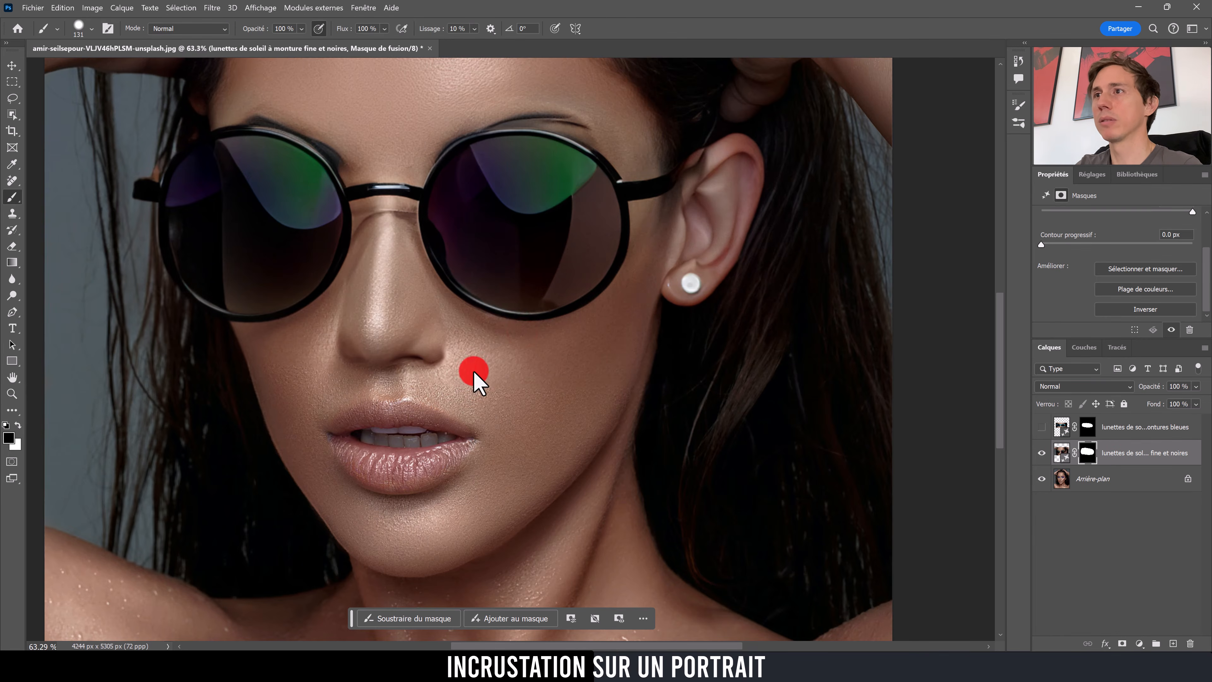
{"action": "mouse_move", "coordinate": [472, 371]}
{"action": "left_mouse_down"}
{"action": "mouse_move", "coordinate": [498, 369]}
{"action": "mouse_move", "coordinate": [423, 333]}
{"action": "mouse_move", "coordinate": [393, 273]}
{"action": "mouse_move", "coordinate": [386, 248]}
{"action": "mouse_move", "coordinate": [422, 319]}
{"action": "mouse_move", "coordinate": [389, 238]}
{"action": "mouse_move", "coordinate": [444, 325]}
{"action": "mouse_move", "coordinate": [424, 317]}
{"action": "mouse_move", "coordinate": [415, 290]}
{"action": "mouse_move", "coordinate": [465, 352]}
{"action": "mouse_move", "coordinate": [425, 316]}
{"action": "mouse_move", "coordinate": [393, 241]}
{"action": "mouse_move", "coordinate": [409, 235]}
{"action": "mouse_move", "coordinate": [189, 292]}
{"action": "mouse_move", "coordinate": [238, 317]}
{"action": "mouse_move", "coordinate": [238, 276]}
{"action": "left_mouse_up"}
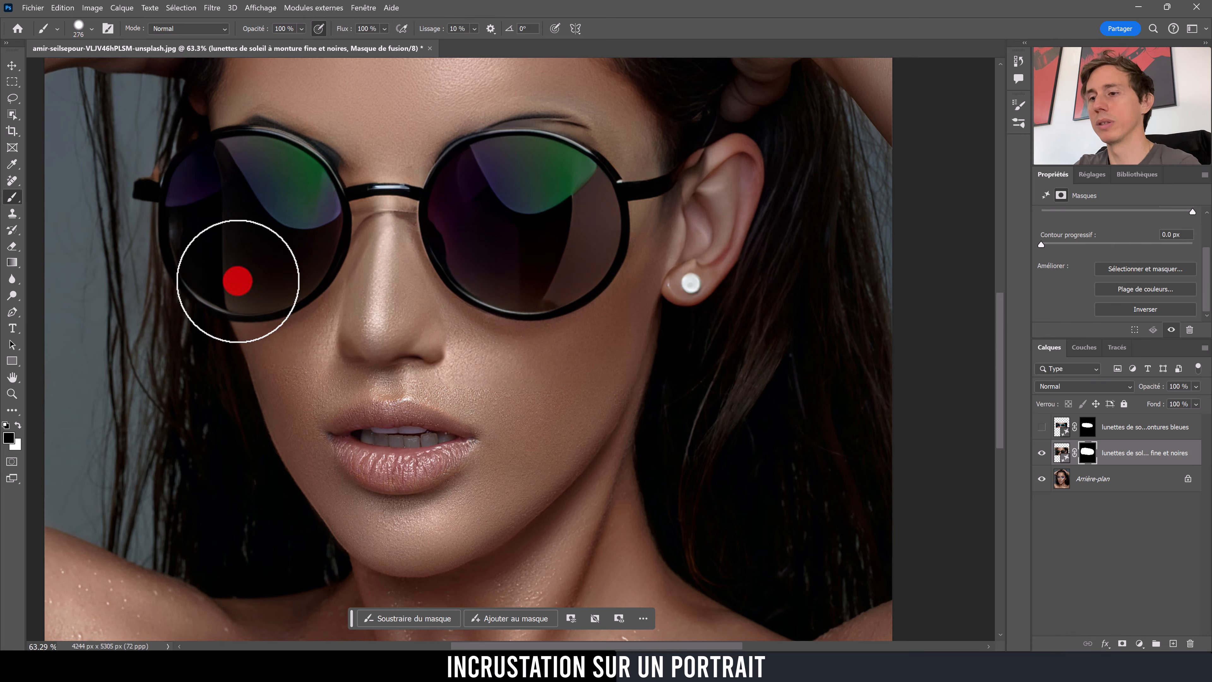
Step: Start a Pen path at the ear end of the sunglasses' arm and follow its underside to the lens rim
{"action": "key", "text": "p"}
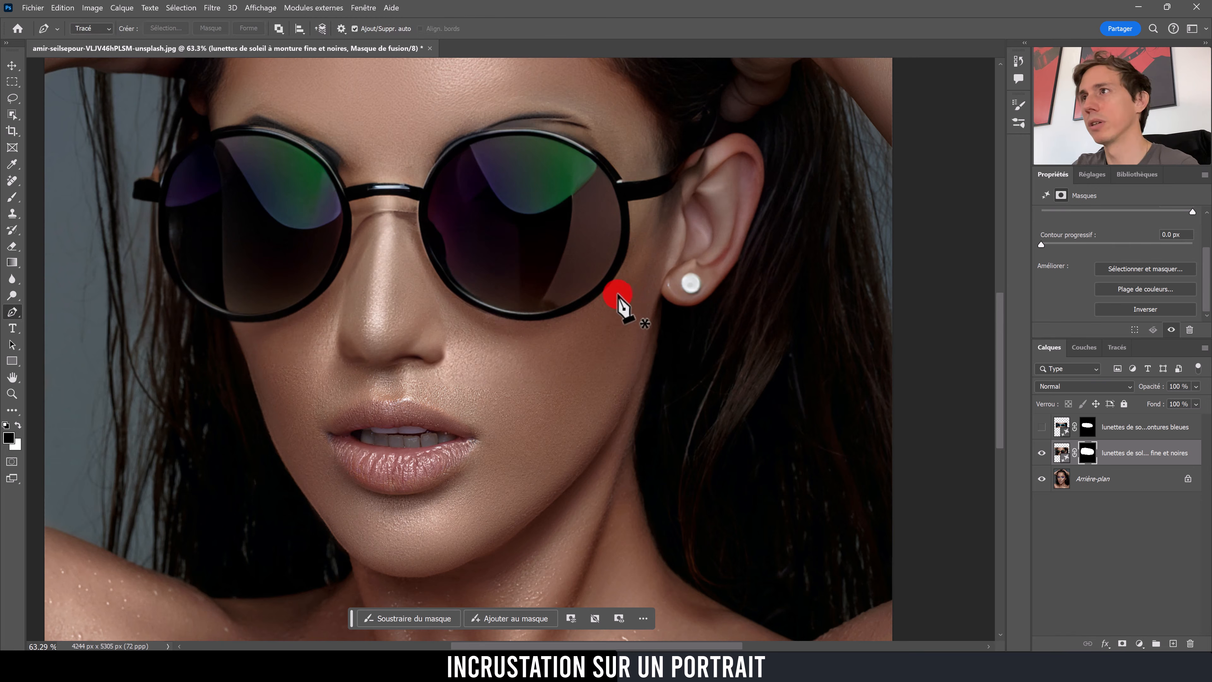
{"action": "left_click", "coordinate": [678, 182]}
{"action": "left_click_drag", "start_coordinate": [660, 196], "coordinate": [649, 197]}
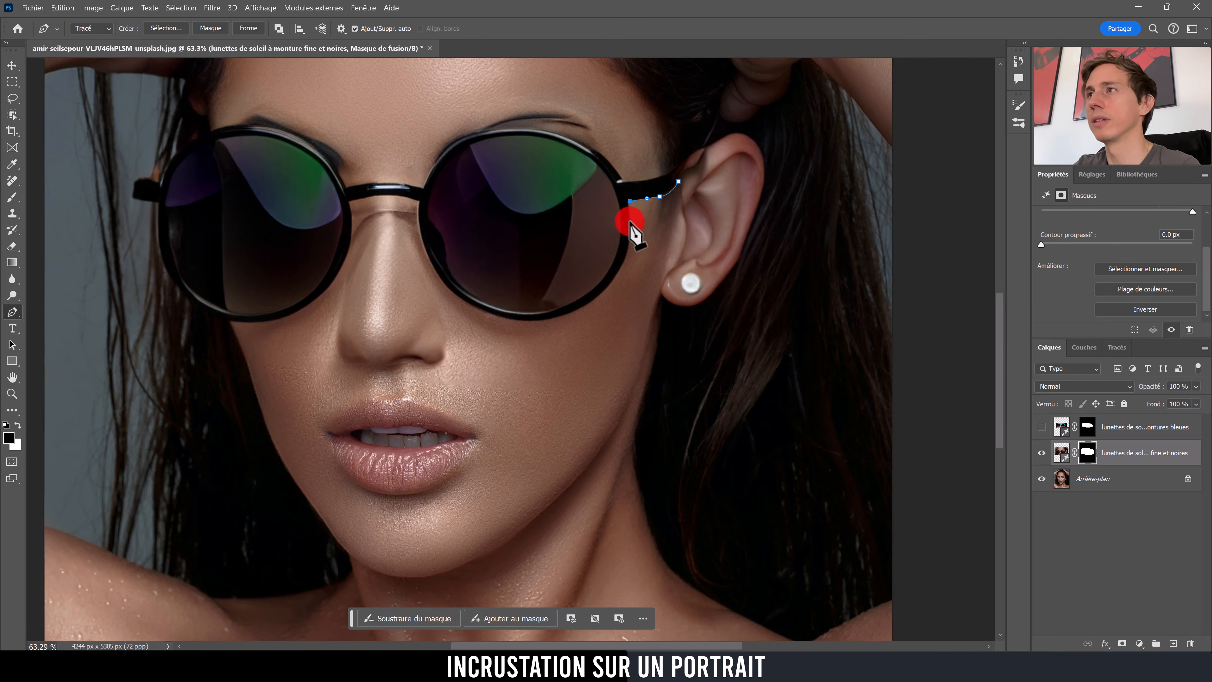
{"action": "scroll", "coordinate": [631, 221], "scroll_direction": "up", "scroll_amount": 7}
{"action": "left_click_drag", "start_coordinate": [590, 226], "coordinate": [706, 274]}
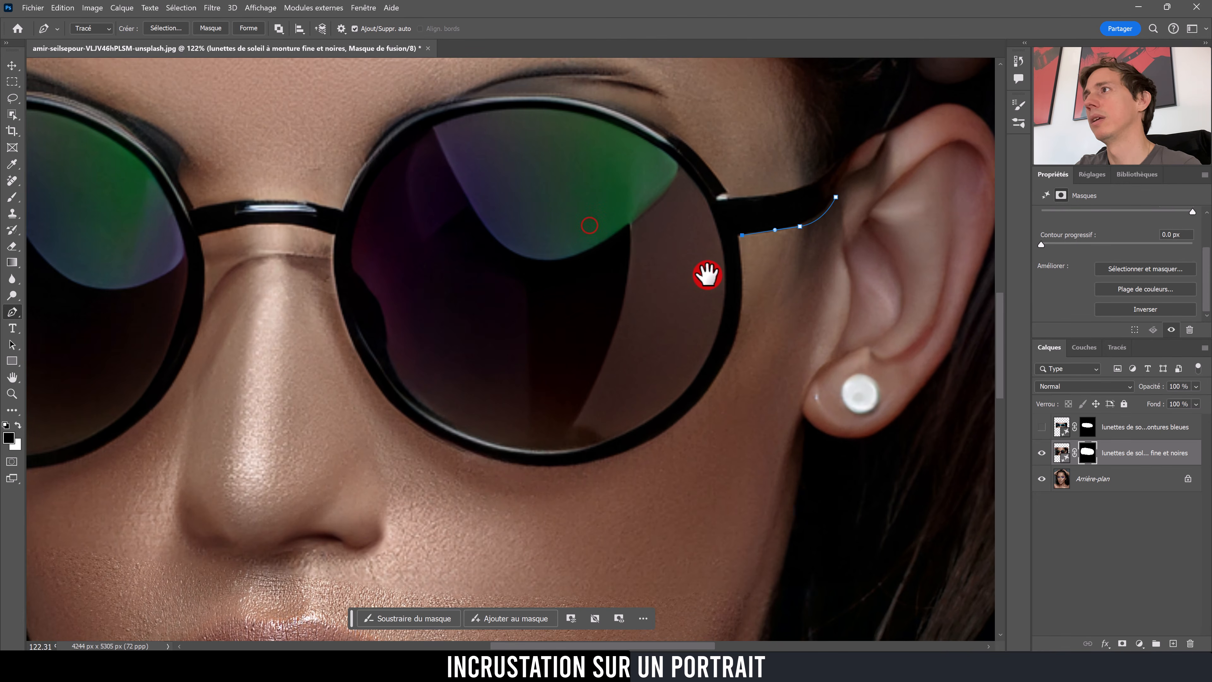
{"action": "left_click", "coordinate": [740, 236]}
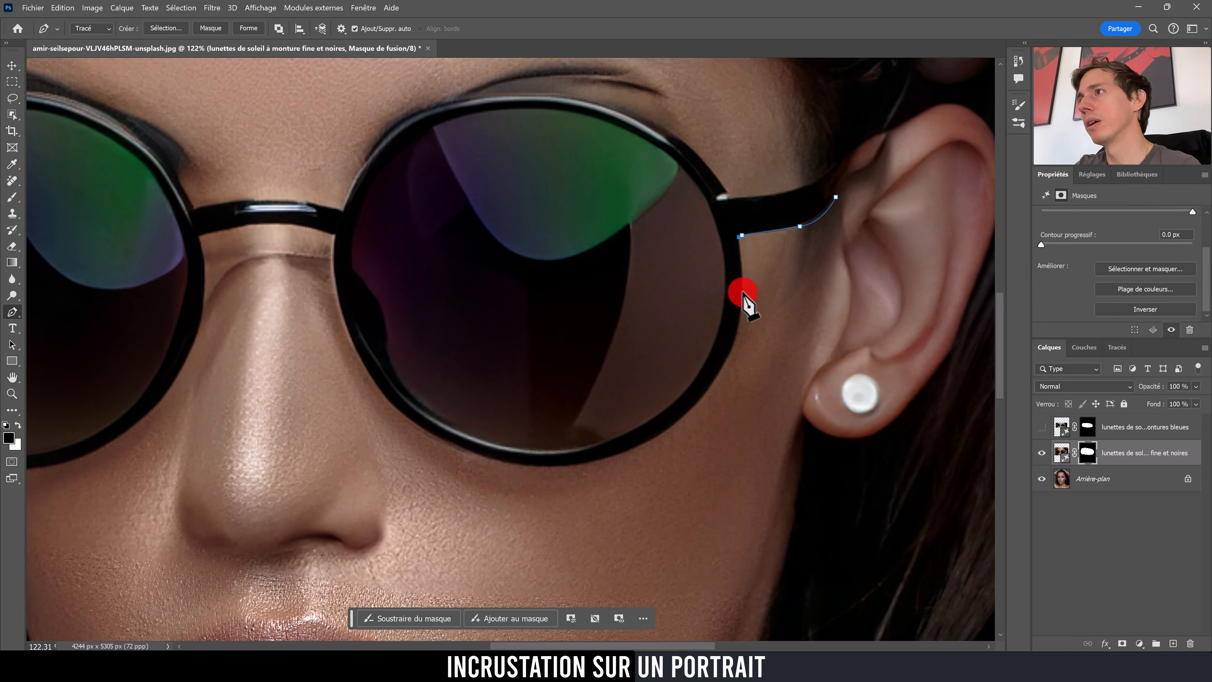
Step: Continue the path with curves around the outside of the ear-side lens's lower rim up to the nose bridge
{"action": "left_click_drag", "start_coordinate": [743, 310], "coordinate": [743, 310]}
{"action": "key", "text": "ctrl+z"}
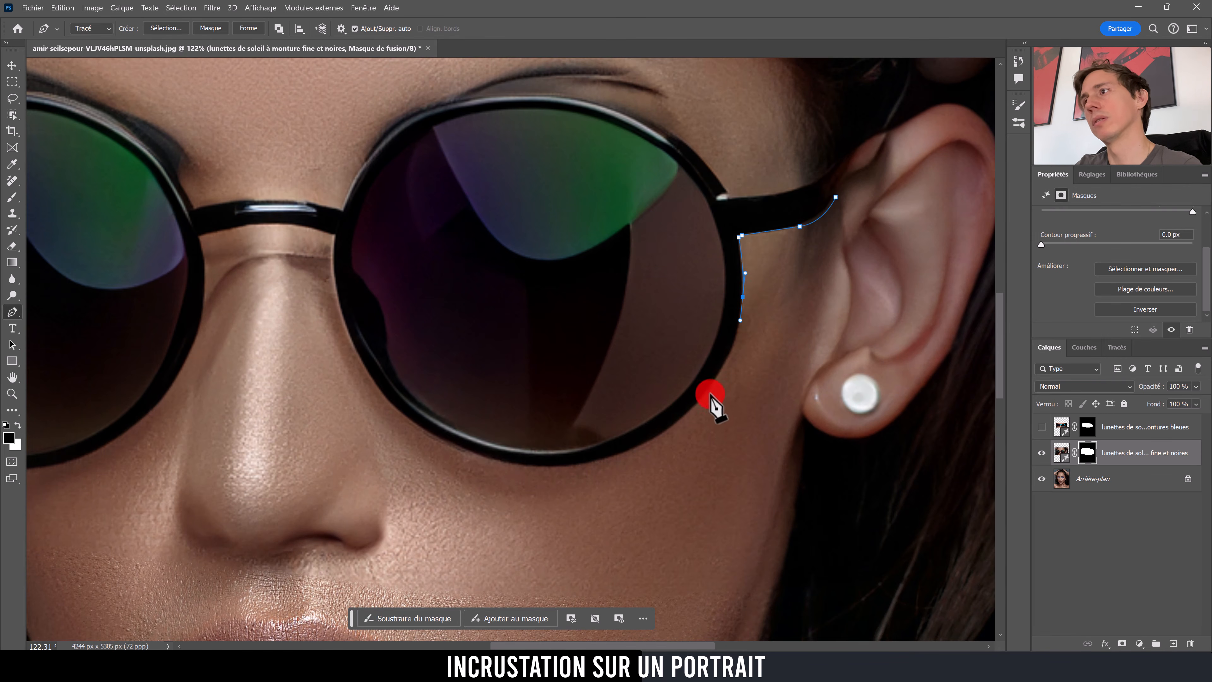
{"action": "left_click_drag", "start_coordinate": [675, 428], "coordinate": [676, 422]}
{"action": "left_click_drag", "start_coordinate": [561, 466], "coordinate": [521, 465]}
{"action": "left_click_drag", "start_coordinate": [396, 407], "coordinate": [366, 371]}
{"action": "left_click", "coordinate": [332, 241]}
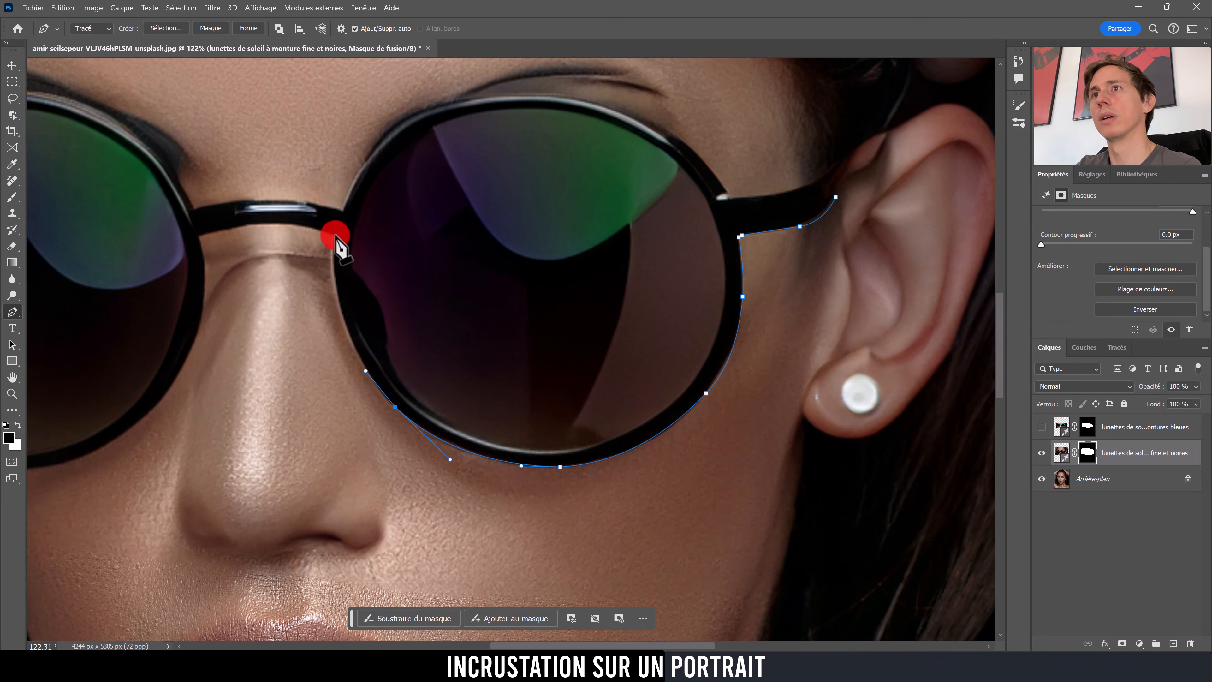
{"action": "left_click_drag", "start_coordinate": [335, 239], "coordinate": [338, 149]}
Step: Extend the path beneath the nose bridge and along the other lens's outer rim to its lower edge
{"action": "left_click_drag", "start_coordinate": [311, 227], "coordinate": [268, 234]}
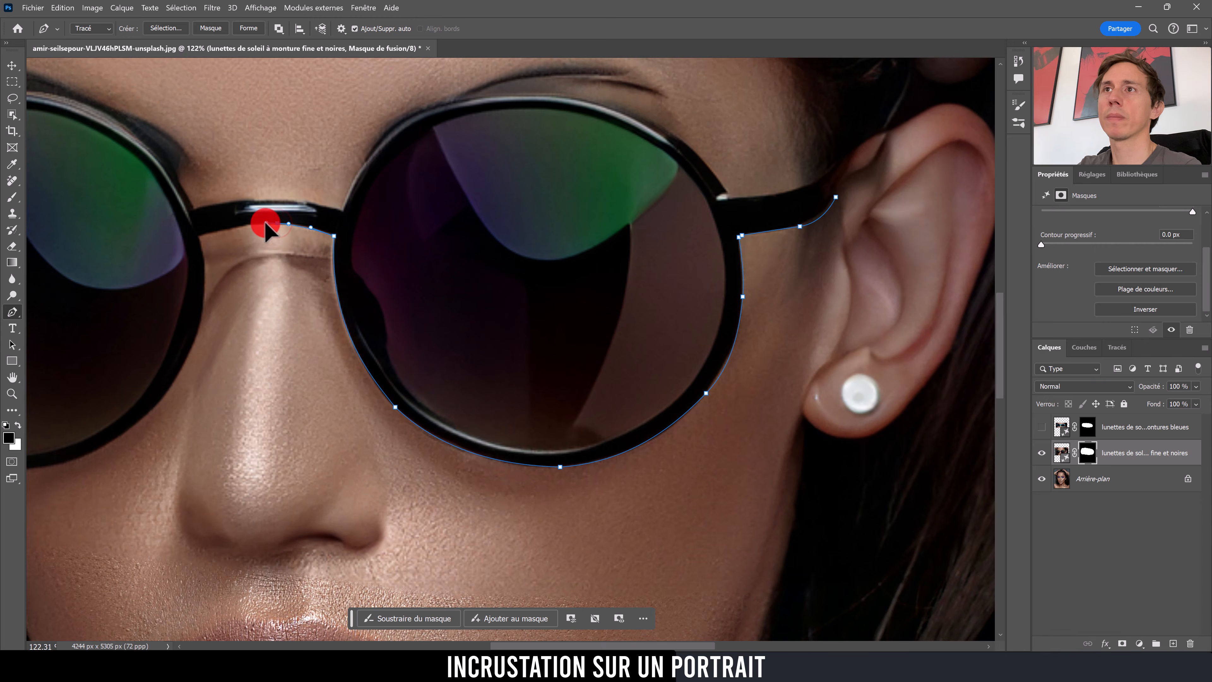
{"action": "left_click_drag", "start_coordinate": [257, 225], "coordinate": [263, 223]}
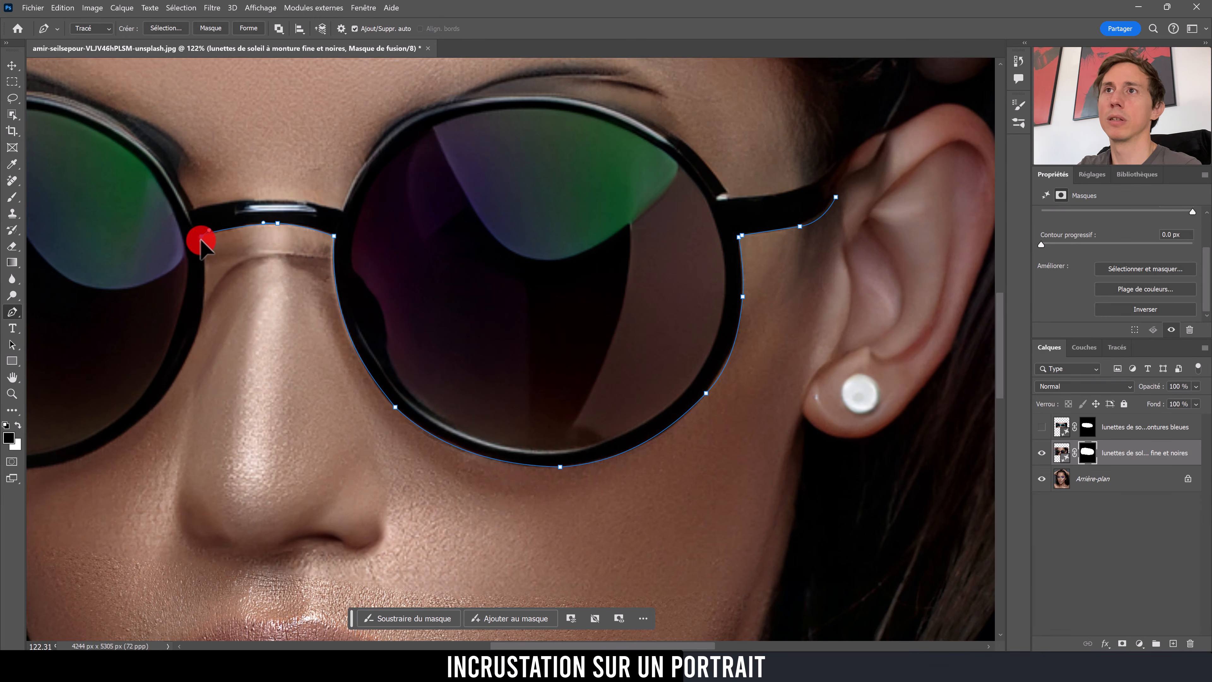
{"action": "left_click_drag", "start_coordinate": [198, 238], "coordinate": [201, 238]}
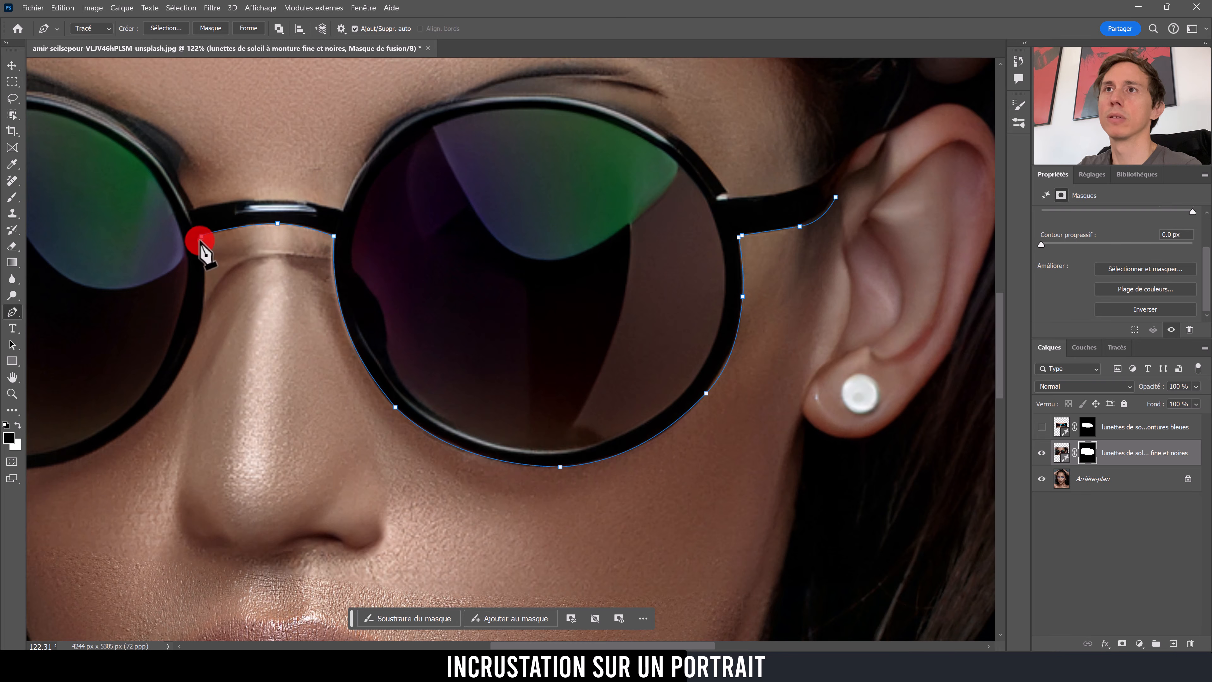
{"action": "left_click_drag", "start_coordinate": [192, 284], "coordinate": [570, 260]}
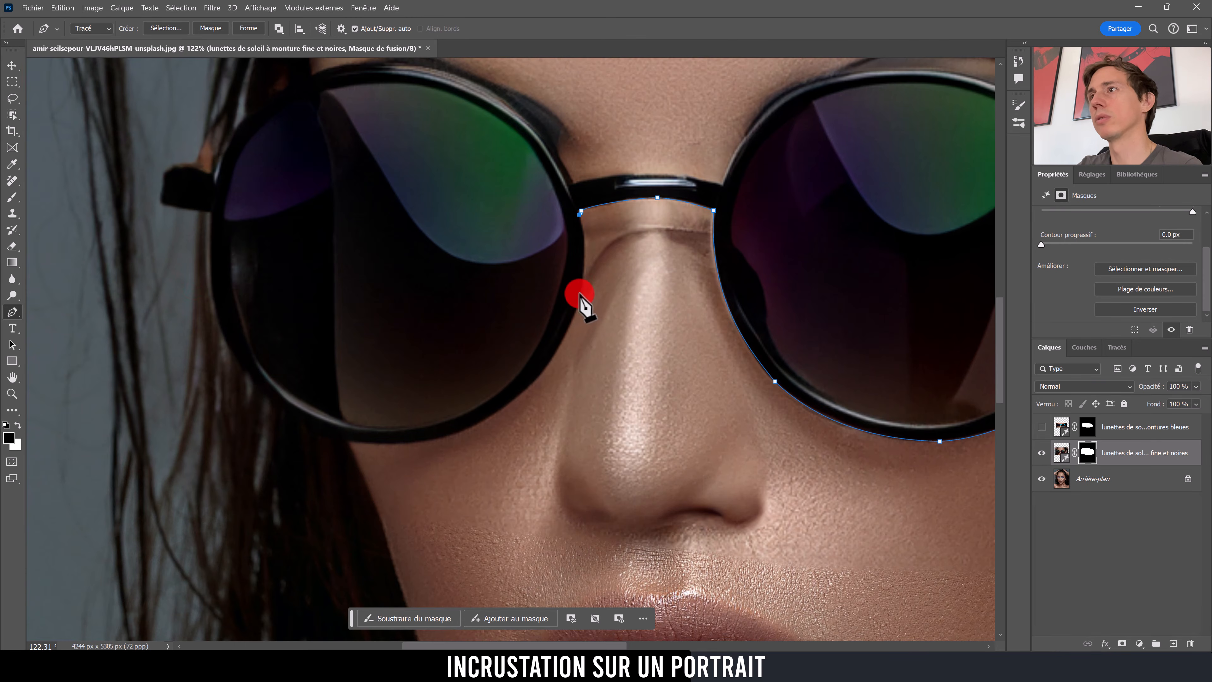
{"action": "left_click_drag", "start_coordinate": [569, 320], "coordinate": [572, 323]}
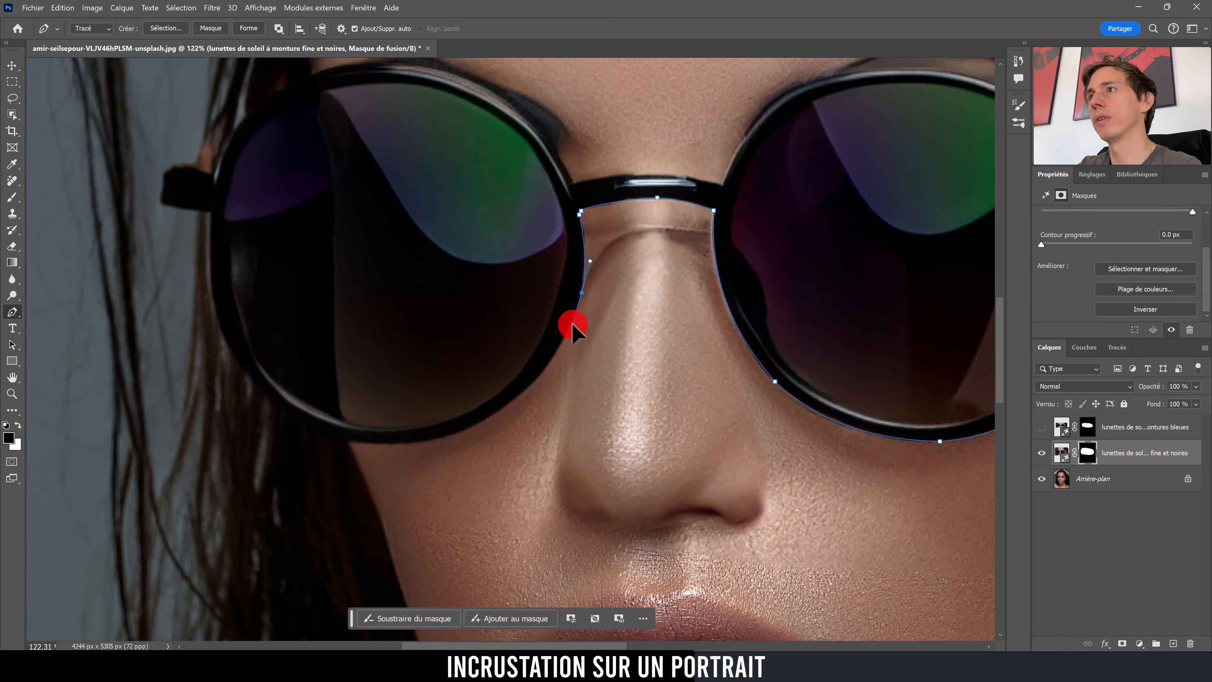
{"action": "left_click_drag", "start_coordinate": [516, 399], "coordinate": [484, 424]}
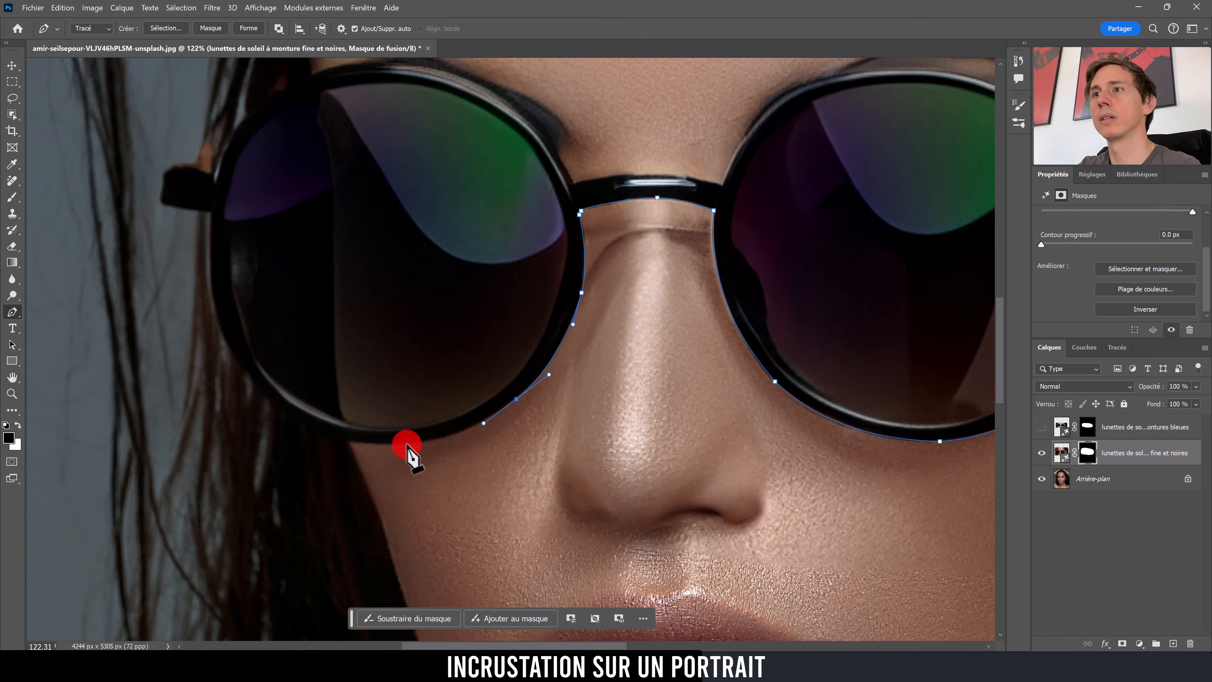
{"action": "left_click_drag", "start_coordinate": [375, 449], "coordinate": [375, 447]}
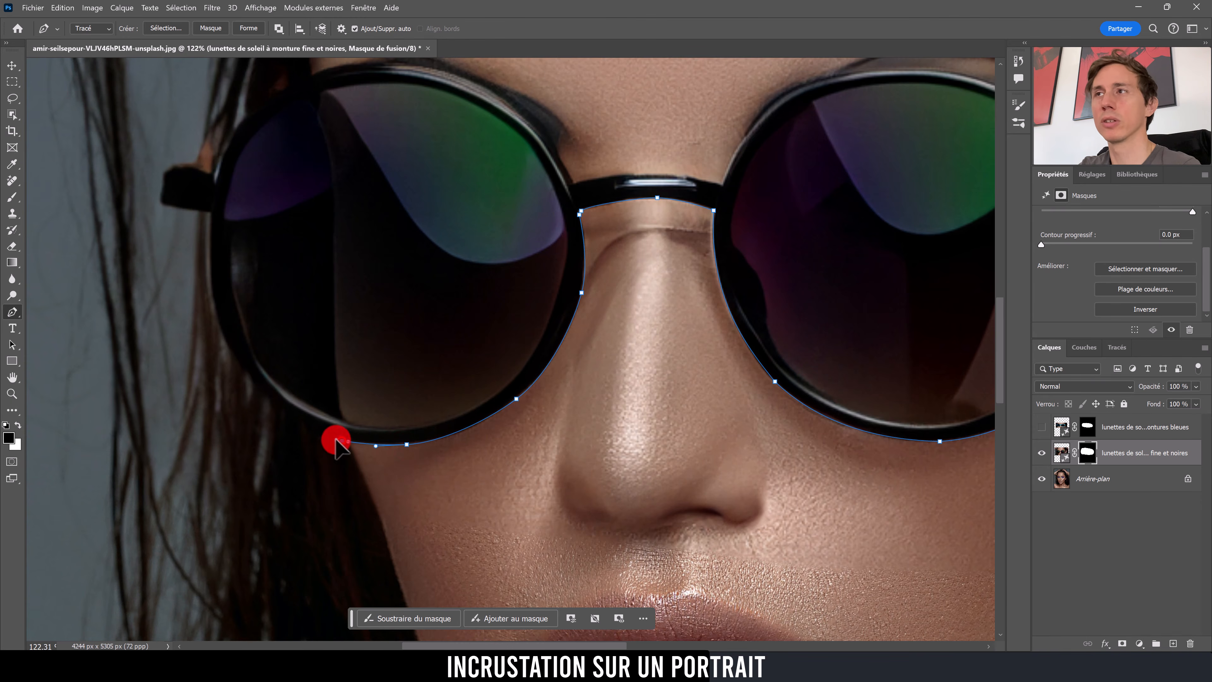
Step: Close the path with straight segments around the lower face, hair and ear, back to the start at the glasses' arm
{"action": "left_click_drag", "start_coordinate": [606, 325], "coordinate": [268, 324]}
{"action": "left_click", "coordinate": [106, 424]}
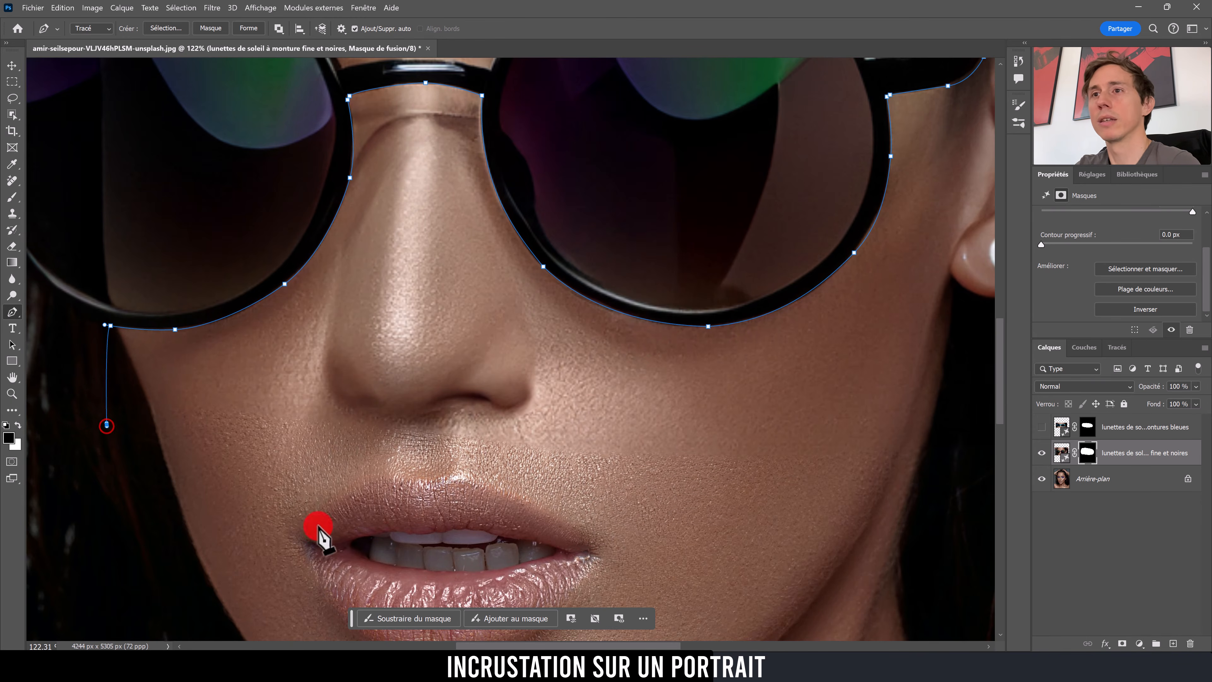
{"action": "left_click_drag", "start_coordinate": [917, 346], "coordinate": [650, 384]}
{"action": "left_click", "coordinate": [698, 543]}
{"action": "left_click_drag", "start_coordinate": [887, 295], "coordinate": [670, 326]}
{"action": "left_click", "coordinate": [814, 278]}
{"action": "left_click", "coordinate": [803, 109]}
{"action": "left_click_drag", "start_coordinate": [687, 117], "coordinate": [677, 247]}
{"action": "left_click_drag", "start_coordinate": [597, 135], "coordinate": [603, 256]}
{"action": "left_click", "coordinate": [603, 244]}
{"action": "left_click", "coordinate": [536, 357]}
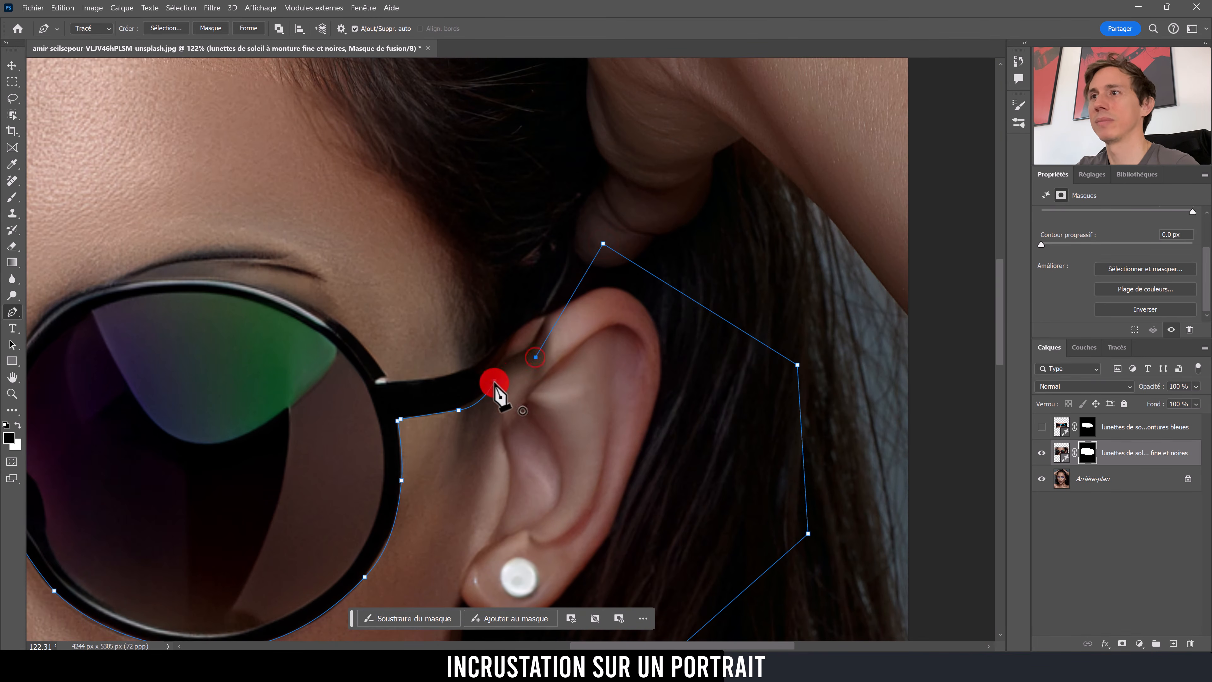
{"action": "left_click", "coordinate": [496, 378]}
Step: Convert the closed path around the lower face and ear into a selection
{"action": "right_click", "coordinate": [629, 434]}
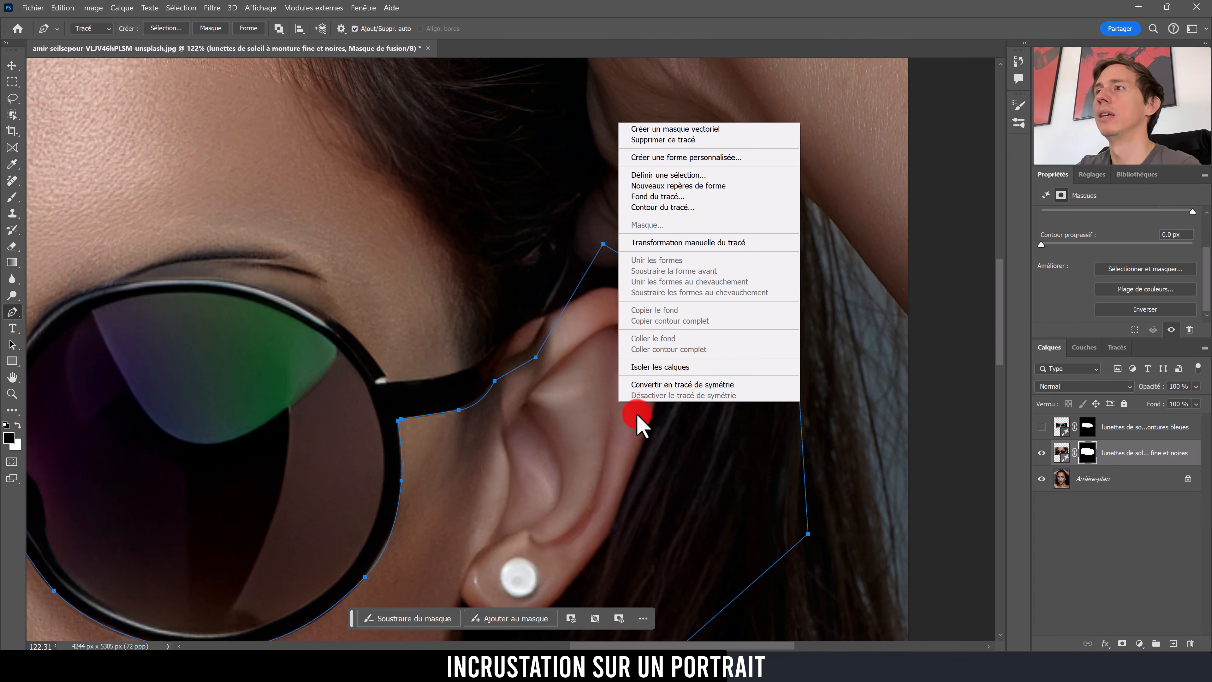
{"action": "left_click", "coordinate": [690, 173]}
{"action": "left_click", "coordinate": [693, 185]}
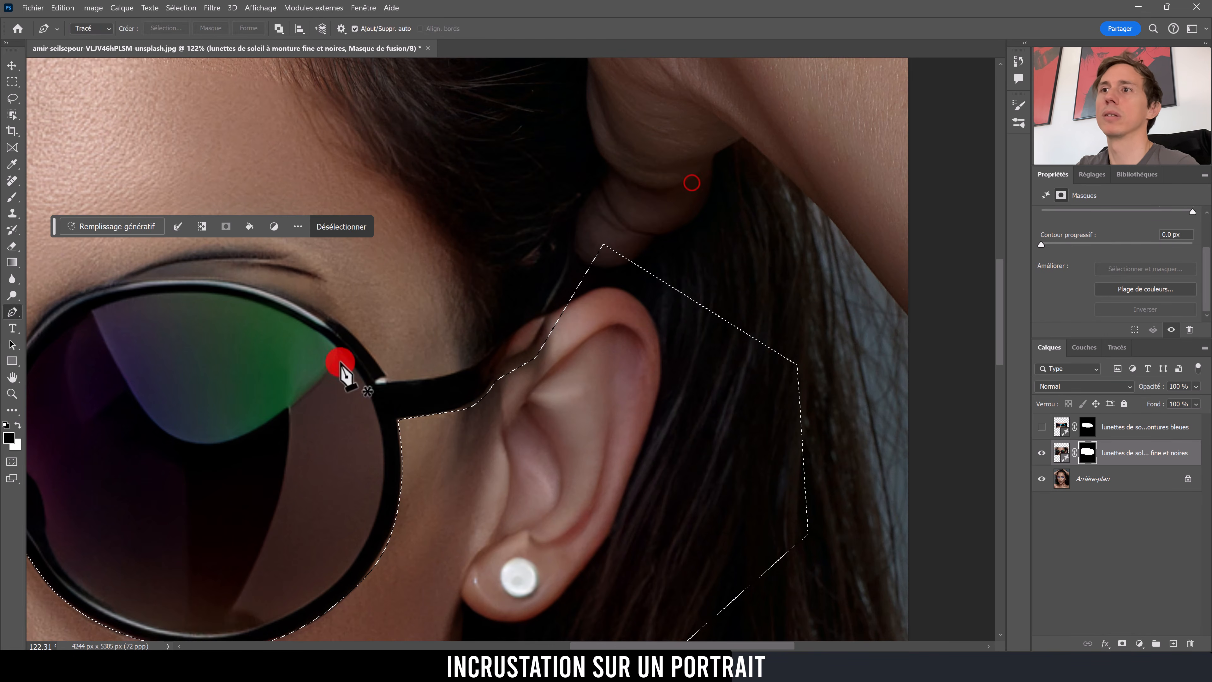
Step: Paint black on the sunglasses layer's mask inside the selection to restore the original nose, cheek and ear, and deselect
{"action": "key", "text": "z"}
{"action": "left_click_drag", "start_coordinate": [333, 344], "coordinate": [744, 180]}
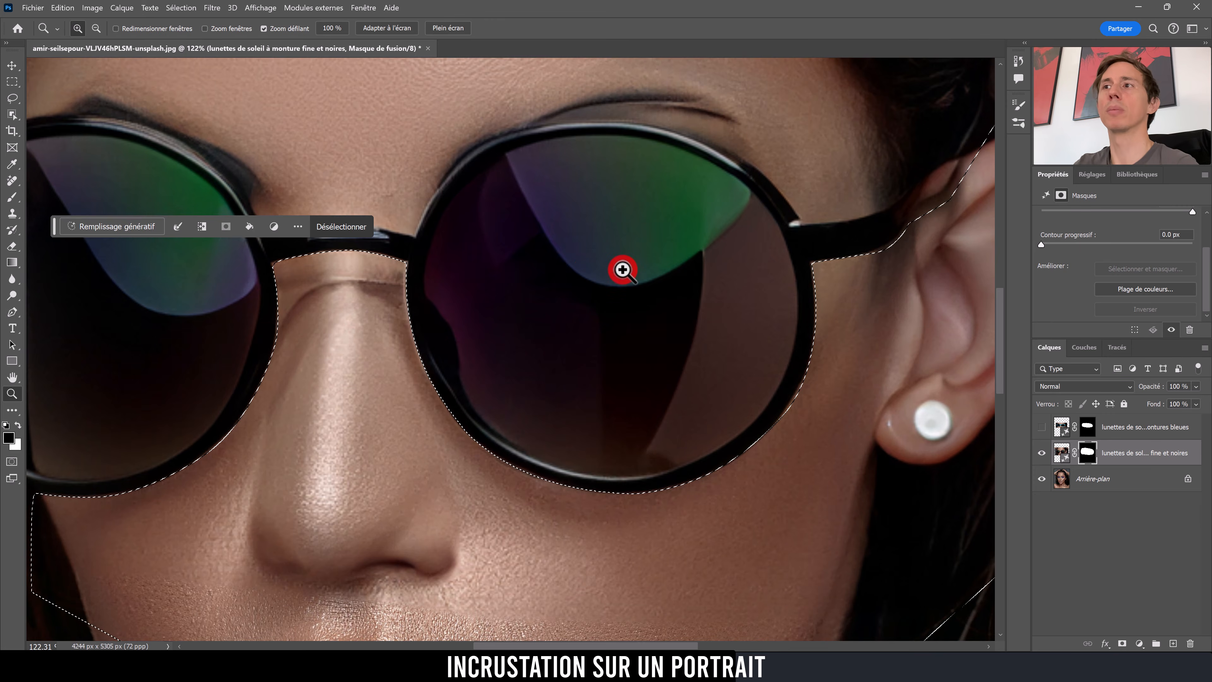
{"action": "left_click_drag", "start_coordinate": [623, 269], "coordinate": [587, 282]}
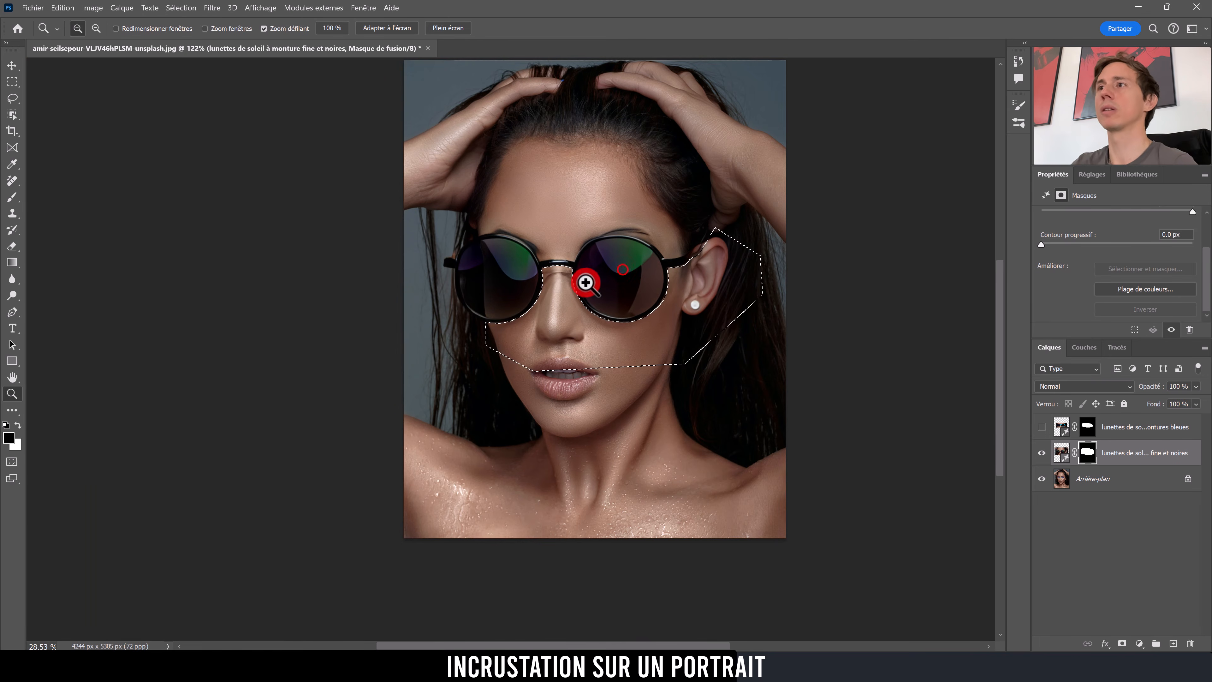
{"action": "left_click", "coordinate": [1086, 448]}
{"action": "key", "text": "b"}
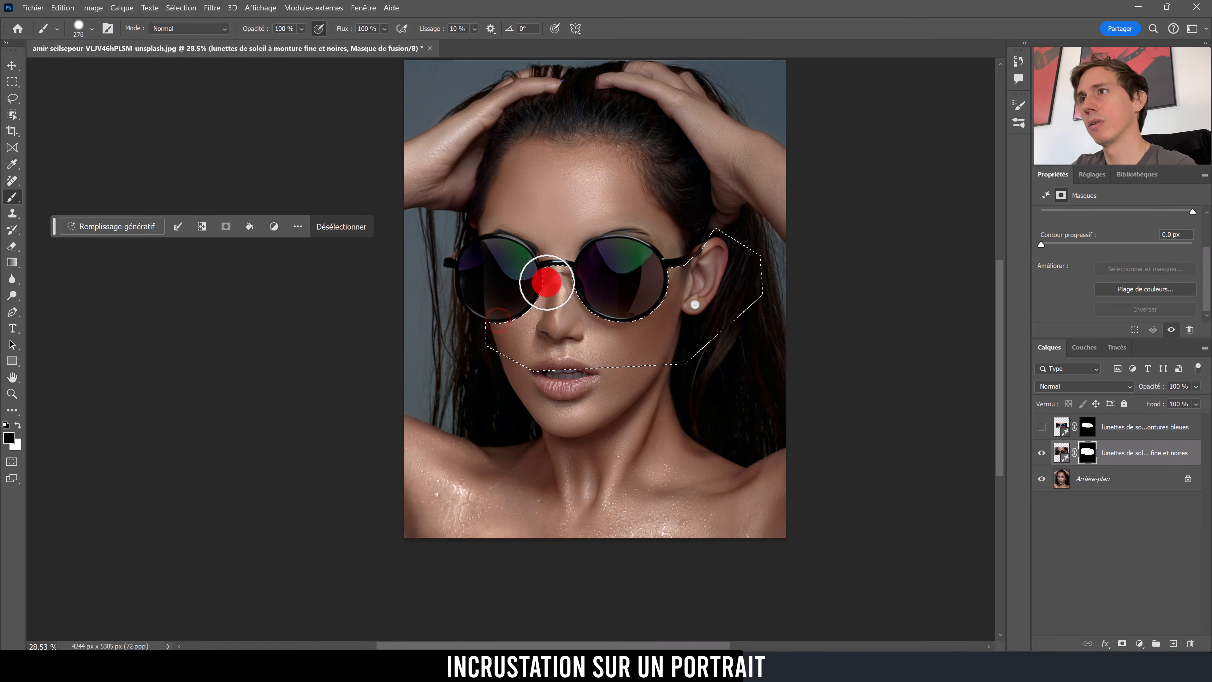
{"action": "mouse_move", "coordinate": [568, 289]}
{"action": "left_mouse_down"}
{"action": "mouse_move", "coordinate": [598, 270]}
{"action": "mouse_move", "coordinate": [552, 308]}
{"action": "mouse_move", "coordinate": [566, 318]}
{"action": "mouse_move", "coordinate": [544, 331]}
{"action": "mouse_move", "coordinate": [590, 310]}
{"action": "mouse_move", "coordinate": [585, 286]}
{"action": "mouse_move", "coordinate": [553, 352]}
{"action": "mouse_move", "coordinate": [638, 310]}
{"action": "mouse_move", "coordinate": [592, 395]}
{"action": "mouse_move", "coordinate": [705, 293]}
{"action": "mouse_move", "coordinate": [734, 224]}
{"action": "mouse_move", "coordinate": [726, 277]}
{"action": "mouse_move", "coordinate": [717, 260]}
{"action": "mouse_move", "coordinate": [680, 338]}
{"action": "mouse_move", "coordinate": [700, 345]}
{"action": "mouse_move", "coordinate": [765, 308]}
{"action": "left_mouse_up"}
{"action": "key", "text": "ctrl+d"}
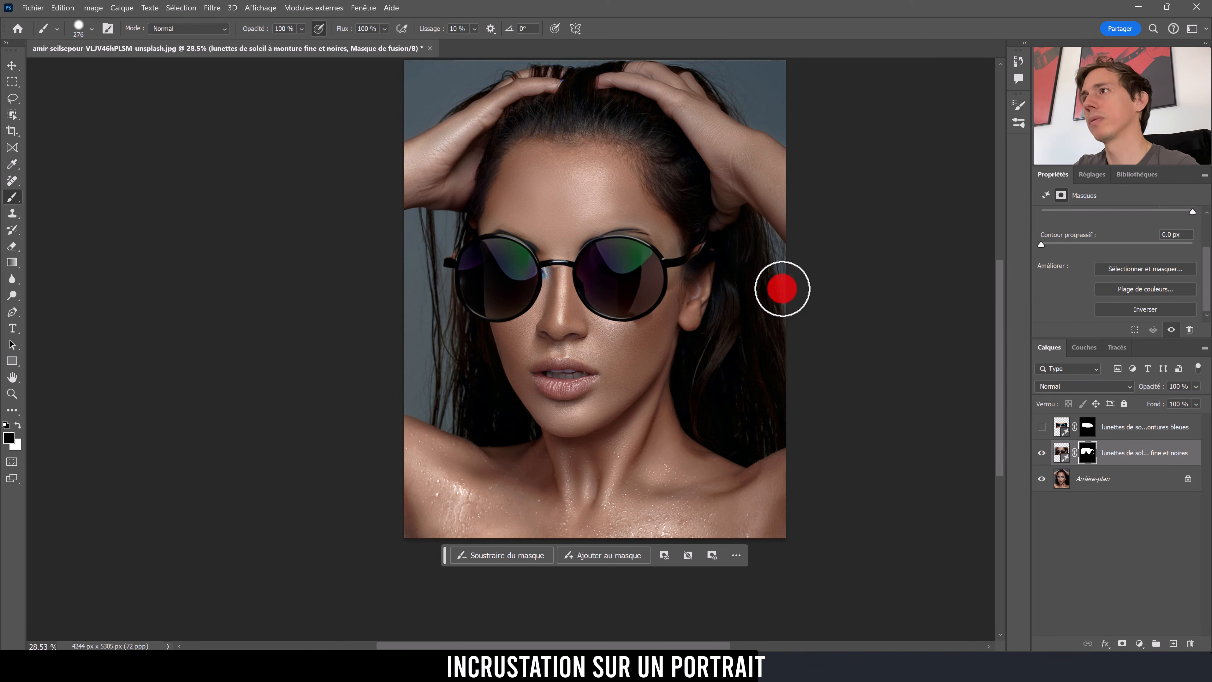
Step: Brush black on the mask above and outside the frames to bring back the original eyebrows, forehead and hair
{"action": "mouse_move", "coordinate": [714, 252]}
{"action": "left_mouse_down"}
{"action": "mouse_move", "coordinate": [690, 247]}
{"action": "mouse_move", "coordinate": [723, 211]}
{"action": "mouse_move", "coordinate": [718, 250]}
{"action": "mouse_move", "coordinate": [576, 203]}
{"action": "mouse_move", "coordinate": [758, 215]}
{"action": "mouse_move", "coordinate": [725, 237]}
{"action": "mouse_move", "coordinate": [686, 222]}
{"action": "mouse_move", "coordinate": [692, 206]}
{"action": "mouse_move", "coordinate": [693, 239]}
{"action": "mouse_move", "coordinate": [654, 192]}
{"action": "mouse_move", "coordinate": [682, 211]}
{"action": "mouse_move", "coordinate": [687, 222]}
{"action": "mouse_move", "coordinate": [639, 185]}
{"action": "mouse_move", "coordinate": [668, 214]}
{"action": "mouse_move", "coordinate": [536, 165]}
{"action": "mouse_move", "coordinate": [491, 206]}
{"action": "mouse_move", "coordinate": [574, 168]}
{"action": "mouse_move", "coordinate": [498, 206]}
{"action": "mouse_move", "coordinate": [551, 202]}
{"action": "mouse_move", "coordinate": [477, 214]}
{"action": "mouse_move", "coordinate": [517, 209]}
{"action": "mouse_move", "coordinate": [499, 222]}
{"action": "mouse_move", "coordinate": [508, 238]}
{"action": "mouse_move", "coordinate": [560, 246]}
{"action": "mouse_move", "coordinate": [618, 222]}
{"action": "mouse_move", "coordinate": [687, 233]}
{"action": "mouse_move", "coordinate": [618, 222]}
{"action": "mouse_move", "coordinate": [703, 241]}
{"action": "mouse_move", "coordinate": [655, 206]}
{"action": "mouse_move", "coordinate": [492, 221]}
{"action": "left_mouse_up"}
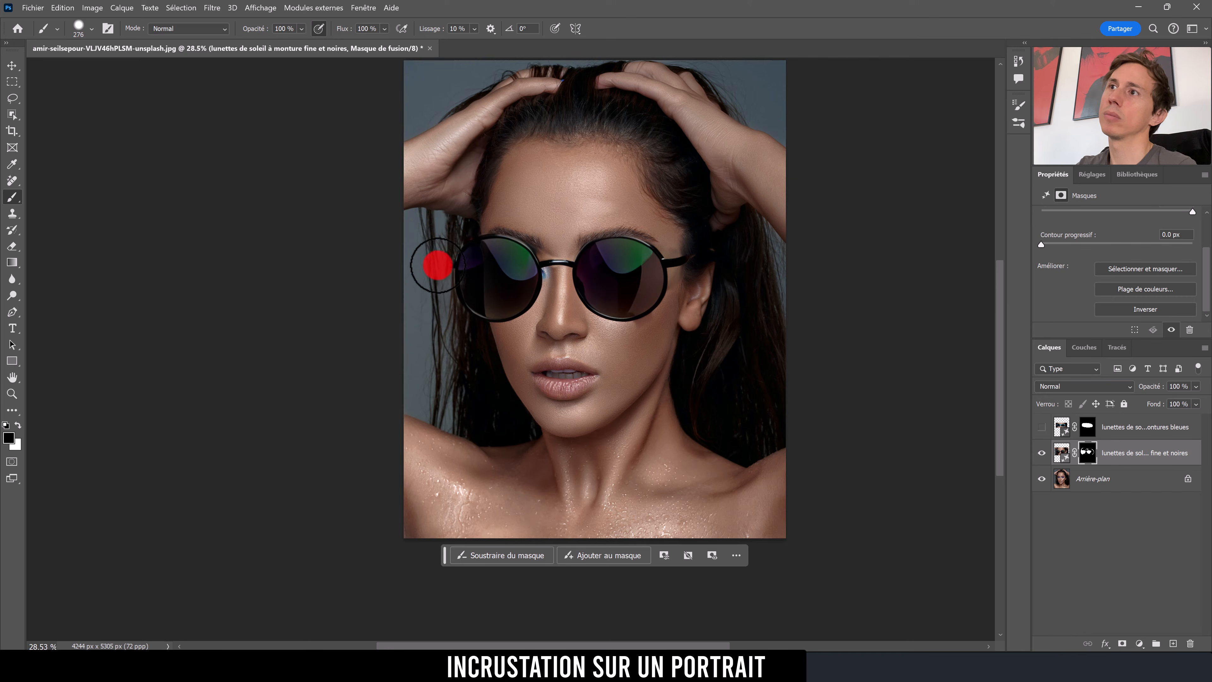
{"action": "left_click_drag", "start_coordinate": [437, 265], "coordinate": [457, 233]}
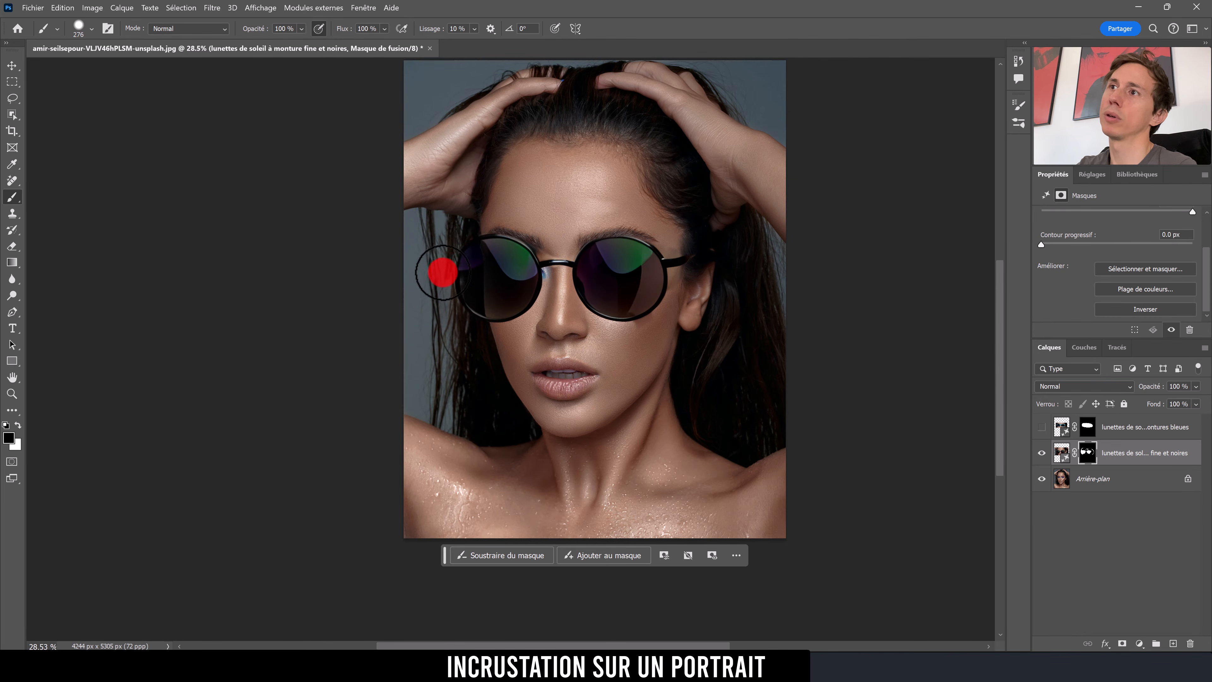
{"action": "mouse_move", "coordinate": [444, 296]}
{"action": "left_mouse_down"}
{"action": "mouse_move", "coordinate": [454, 390]}
{"action": "mouse_move", "coordinate": [420, 253]}
{"action": "mouse_move", "coordinate": [464, 193]}
{"action": "mouse_move", "coordinate": [438, 246]}
{"action": "mouse_move", "coordinate": [476, 199]}
{"action": "mouse_move", "coordinate": [417, 304]}
{"action": "mouse_move", "coordinate": [440, 183]}
{"action": "mouse_move", "coordinate": [619, 241]}
{"action": "left_mouse_up"}
Step: Add a new layer, sample the nose's skin tone and paint over the blue makeup beside the nose bridge
{"action": "key", "text": "z"}
{"action": "left_click_drag", "start_coordinate": [544, 263], "coordinate": [571, 286]}
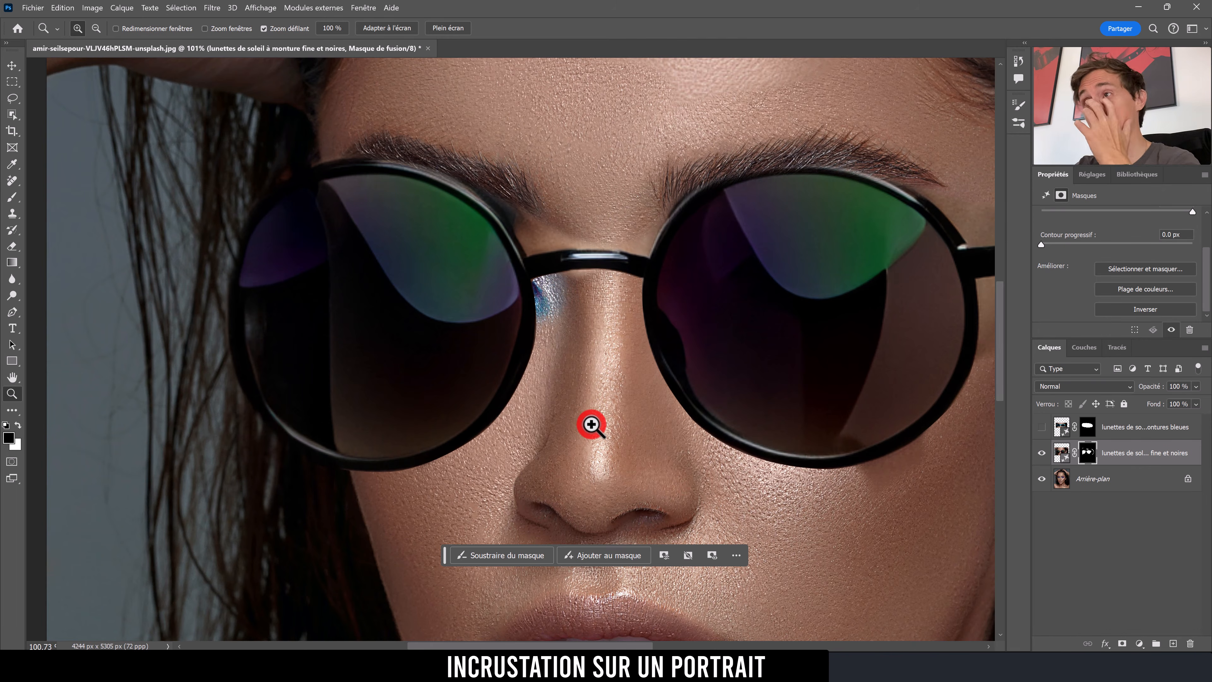
{"action": "left_click", "coordinate": [1172, 643]}
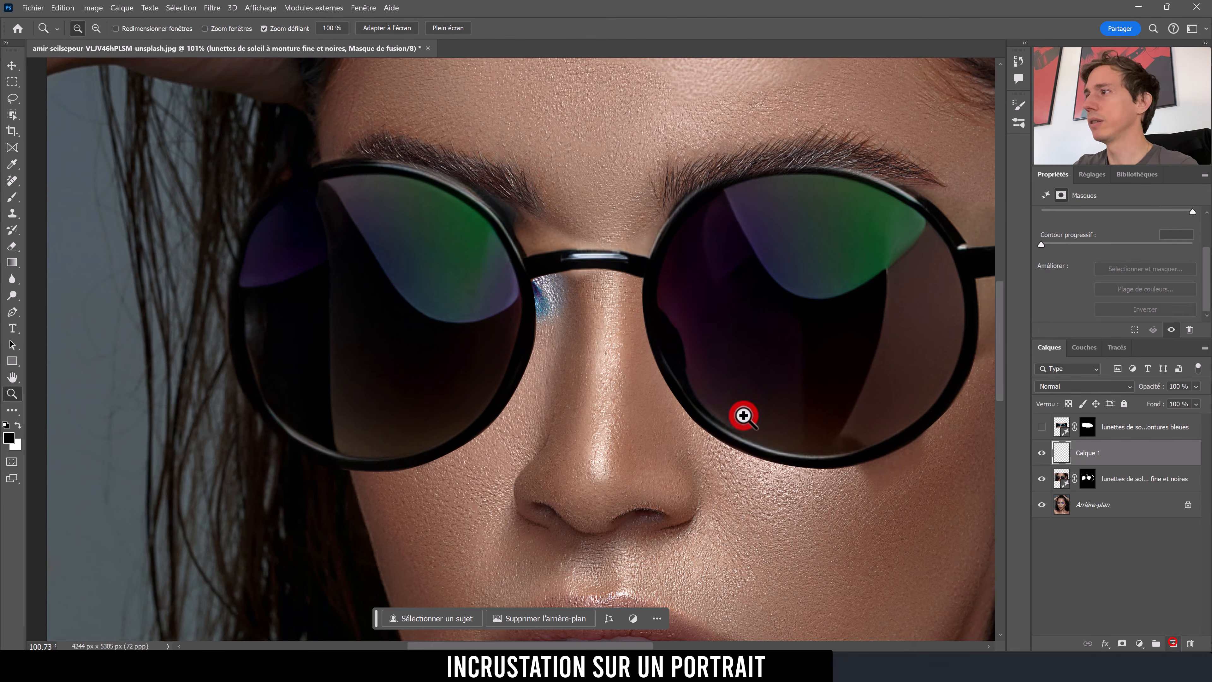
{"action": "key", "text": "i"}
{"action": "left_click", "coordinate": [578, 293]}
{"action": "key", "text": "b"}
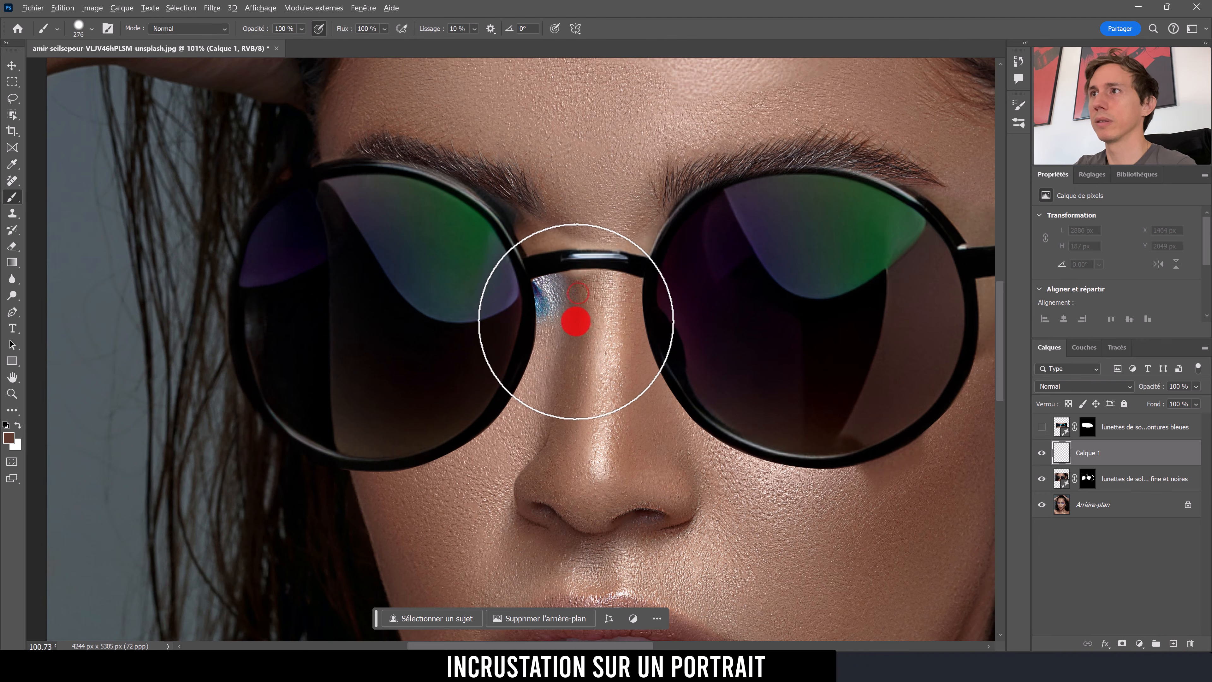
{"action": "left_click_drag", "start_coordinate": [576, 322], "coordinate": [534, 329]}
Step: Set the new layer's blend mode to Couleur and continue correcting the skin around the nose bridge
{"action": "left_click", "coordinate": [1079, 386]}
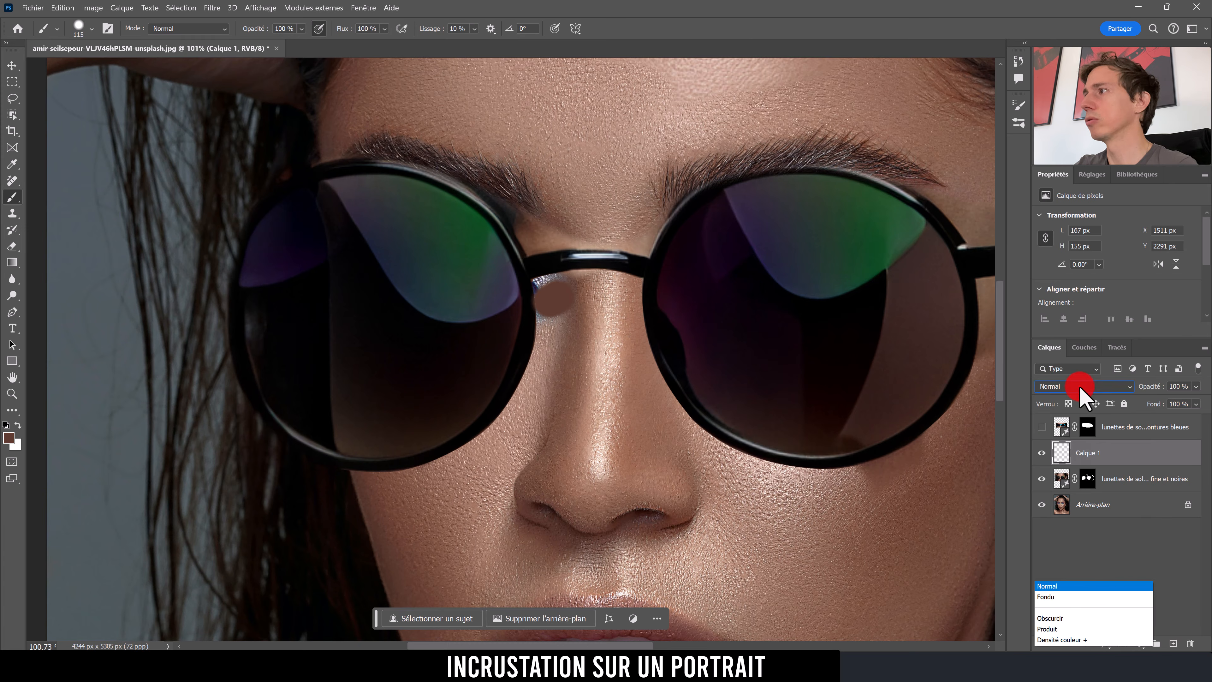
{"action": "left_click", "coordinate": [1060, 626]}
{"action": "mouse_move", "coordinate": [577, 344]}
{"action": "left_mouse_down"}
{"action": "mouse_move", "coordinate": [554, 320]}
{"action": "mouse_move", "coordinate": [569, 284]}
{"action": "mouse_move", "coordinate": [542, 285]}
{"action": "mouse_move", "coordinate": [559, 325]}
{"action": "mouse_move", "coordinate": [642, 374]}
{"action": "mouse_move", "coordinate": [559, 293]}
{"action": "mouse_move", "coordinate": [597, 251]}
{"action": "mouse_move", "coordinate": [495, 188]}
{"action": "mouse_move", "coordinate": [528, 230]}
{"action": "mouse_move", "coordinate": [459, 165]}
{"action": "mouse_move", "coordinate": [484, 165]}
{"action": "mouse_move", "coordinate": [535, 239]}
{"action": "mouse_move", "coordinate": [607, 237]}
{"action": "mouse_move", "coordinate": [534, 239]}
{"action": "mouse_move", "coordinate": [639, 235]}
{"action": "mouse_move", "coordinate": [649, 214]}
{"action": "mouse_move", "coordinate": [639, 238]}
{"action": "left_mouse_up"}
Step: Select the sunglasses layer's mask and refine it around the nose bridge with a brush reduced to 45 px
{"action": "left_click", "coordinate": [1069, 427]}
{"action": "left_click", "coordinate": [1089, 481]}
{"action": "right_click", "coordinate": [641, 237]}
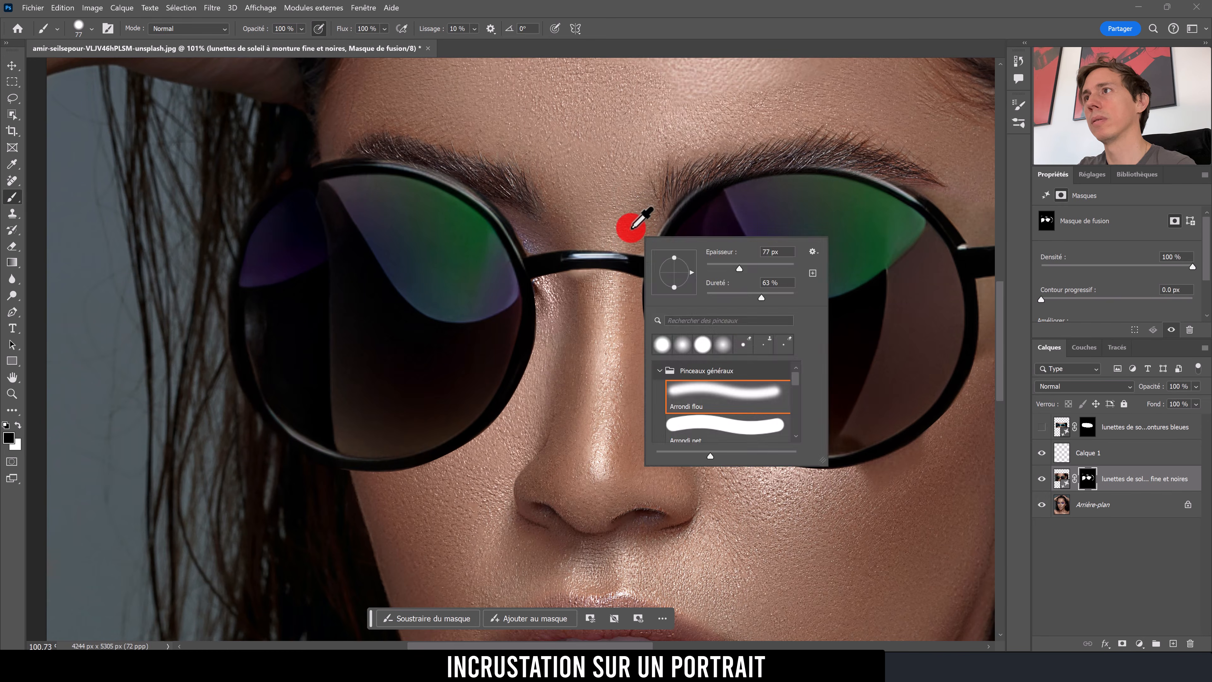
{"action": "right_click", "coordinate": [631, 229], "text": "alt"}
{"action": "right_click", "coordinate": [642, 231], "text": "alt"}
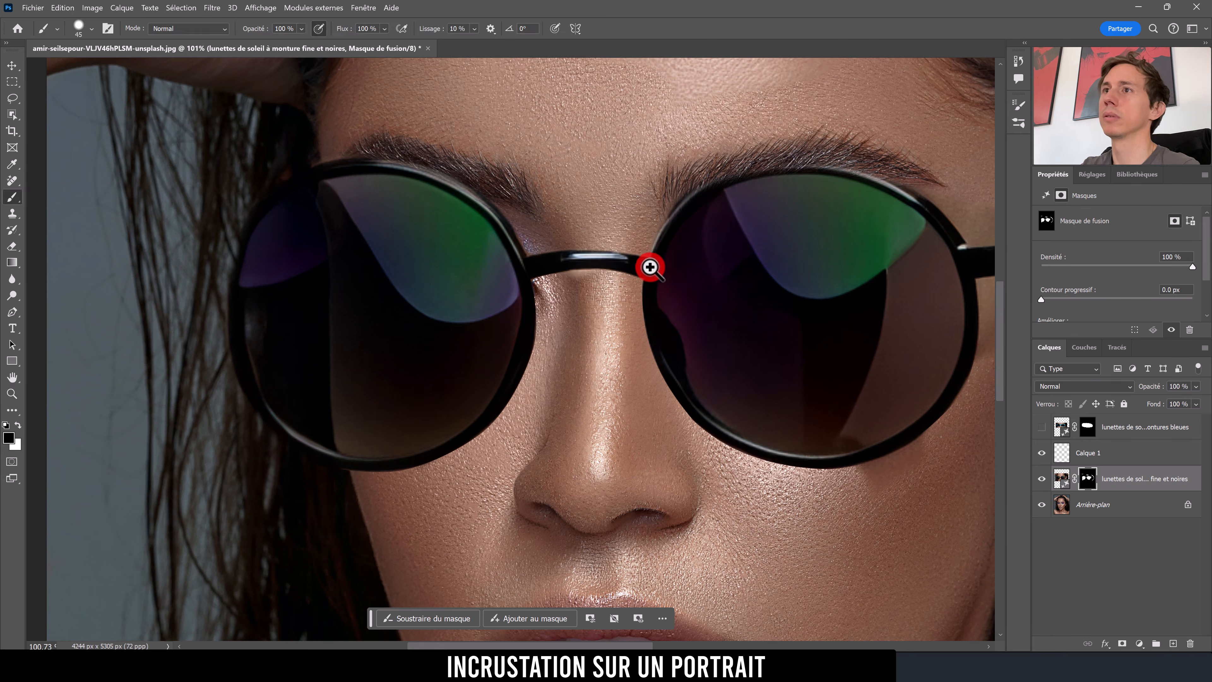
Step: Compare the portrait with and without the sunglasses layer
{"action": "left_click_drag", "start_coordinate": [687, 271], "coordinate": [624, 278]}
{"action": "left_click_drag", "start_coordinate": [682, 316], "coordinate": [706, 314]}
{"action": "left_click", "coordinate": [1042, 478]}
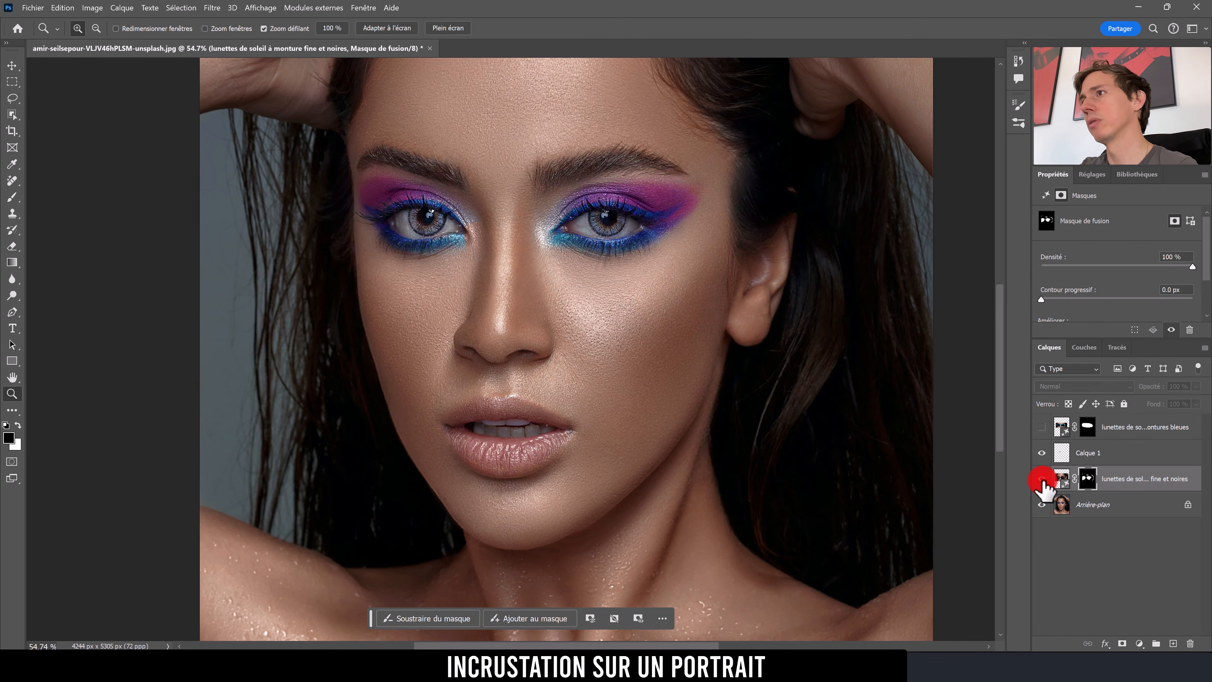
{"action": "left_click", "coordinate": [1042, 478]}
Step: Brush black on the mask along the cheek below and beside the ear-side lens to restore the original skin
{"action": "left_click_drag", "start_coordinate": [661, 329], "coordinate": [680, 328]}
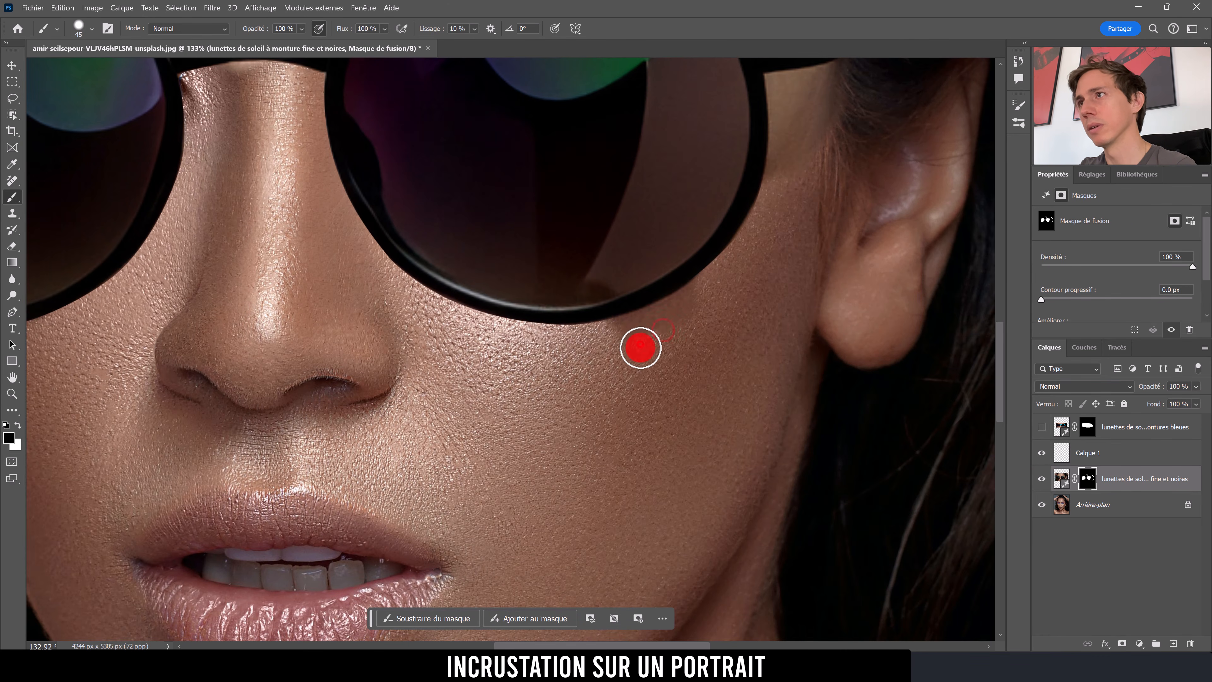
{"action": "key", "text": "b"}
{"action": "mouse_move", "coordinate": [702, 389]}
{"action": "left_mouse_down"}
{"action": "mouse_move", "coordinate": [655, 365]}
{"action": "mouse_move", "coordinate": [654, 334]}
{"action": "mouse_move", "coordinate": [610, 329]}
{"action": "mouse_move", "coordinate": [707, 279]}
{"action": "mouse_move", "coordinate": [693, 309]}
{"action": "mouse_move", "coordinate": [603, 353]}
{"action": "mouse_move", "coordinate": [701, 306]}
{"action": "mouse_move", "coordinate": [722, 278]}
{"action": "mouse_move", "coordinate": [687, 269]}
{"action": "mouse_move", "coordinate": [747, 197]}
{"action": "left_mouse_up"}
{"action": "key", "text": "space"}
{"action": "mouse_move", "coordinate": [751, 157]}
{"action": "left_mouse_down"}
{"action": "mouse_move", "coordinate": [657, 335]}
{"action": "mouse_move", "coordinate": [702, 349]}
{"action": "mouse_move", "coordinate": [662, 405]}
{"action": "left_mouse_up"}
{"action": "key", "text": "x"}
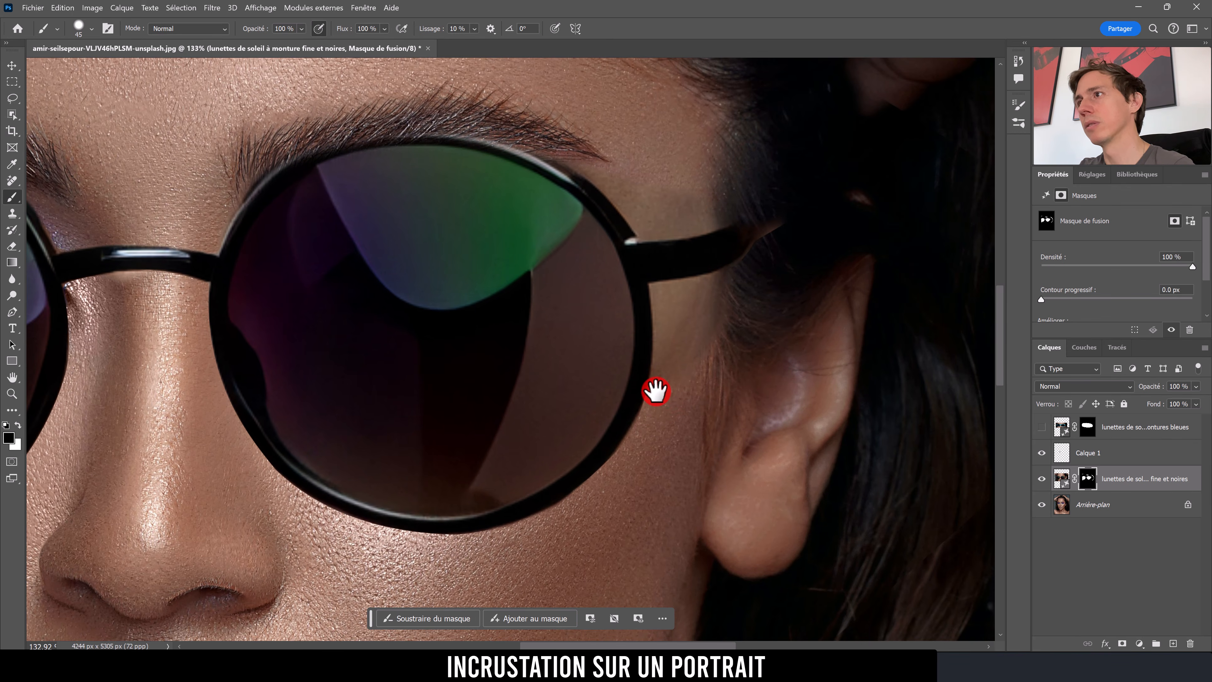
{"action": "key", "text": "p"}
{"action": "left_click", "coordinate": [648, 393]}
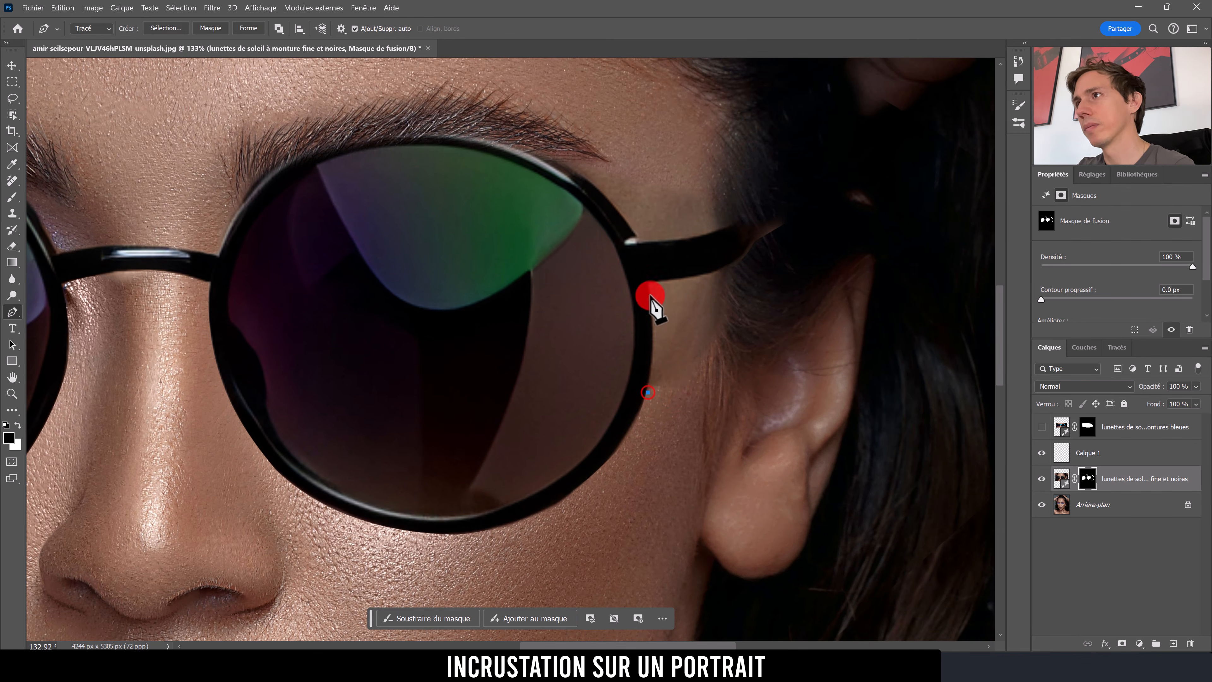
{"action": "left_click_drag", "start_coordinate": [641, 258], "coordinate": [632, 237]}
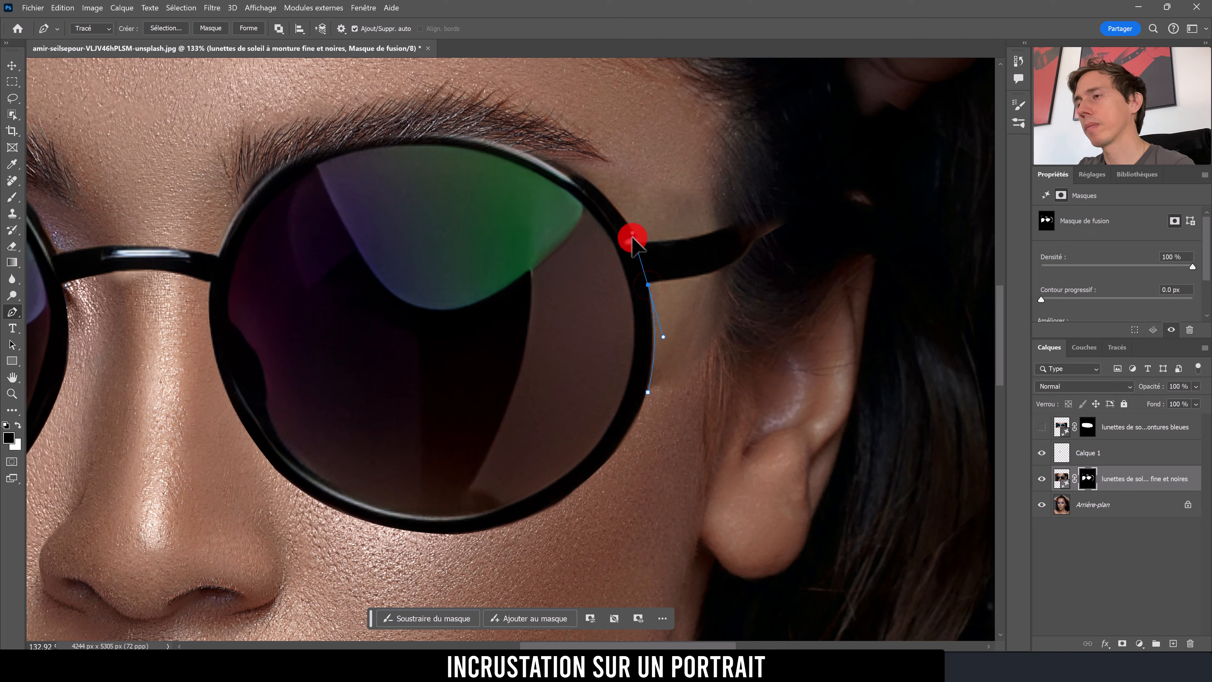
{"action": "key", "text": "ctrl+z"}
Step: Draw a closed Pen path around the skin between the ear-side lens, the arm's underside and the ear, and convert it into a selection
{"action": "left_click", "coordinate": [645, 392]}
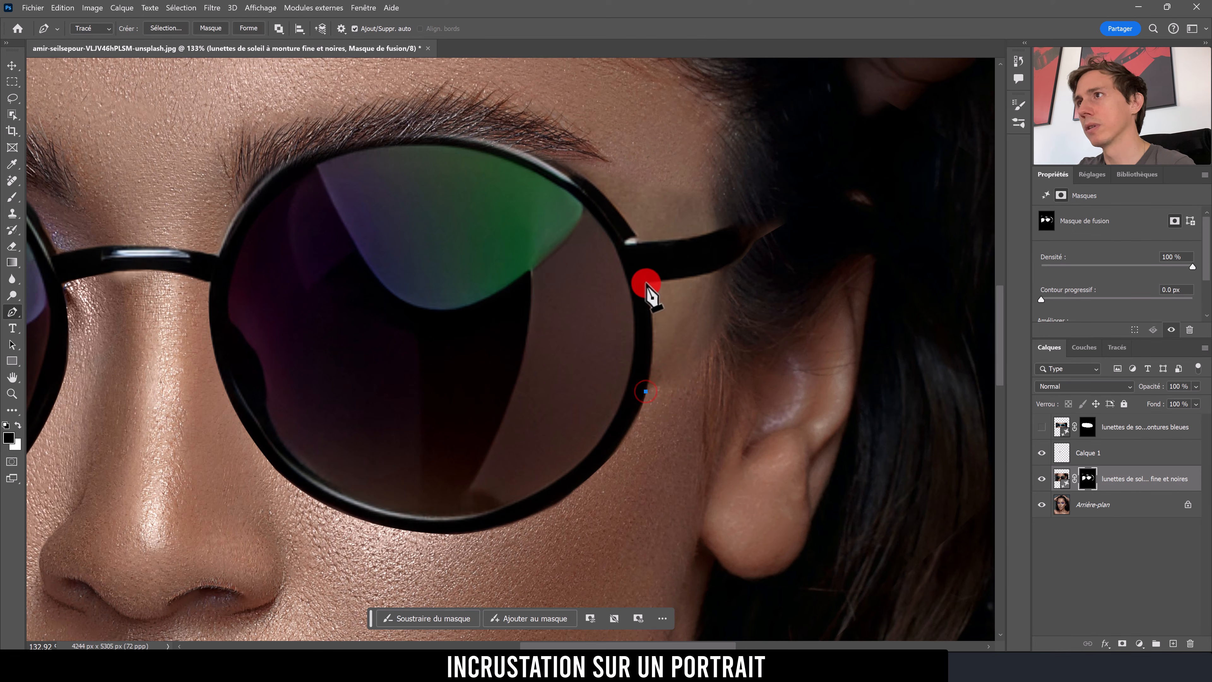
{"action": "mouse_move", "coordinate": [649, 285]}
{"action": "left_mouse_down"}
{"action": "mouse_move", "coordinate": [638, 228]}
{"action": "mouse_move", "coordinate": [651, 281]}
{"action": "left_mouse_up"}
{"action": "left_click_drag", "start_coordinate": [725, 269], "coordinate": [737, 262]}
{"action": "left_click", "coordinate": [756, 266]}
{"action": "left_click", "coordinate": [677, 411]}
{"action": "left_click", "coordinate": [647, 391]}
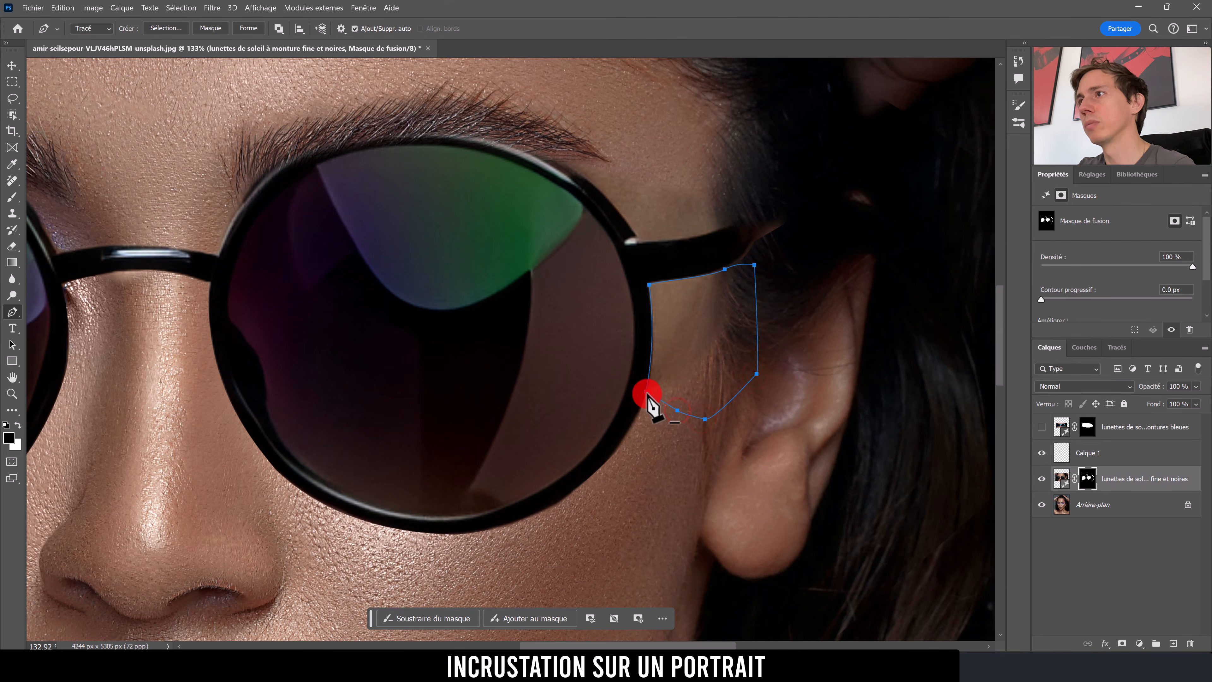
{"action": "right_click", "coordinate": [648, 394]}
{"action": "left_click", "coordinate": [739, 175]}
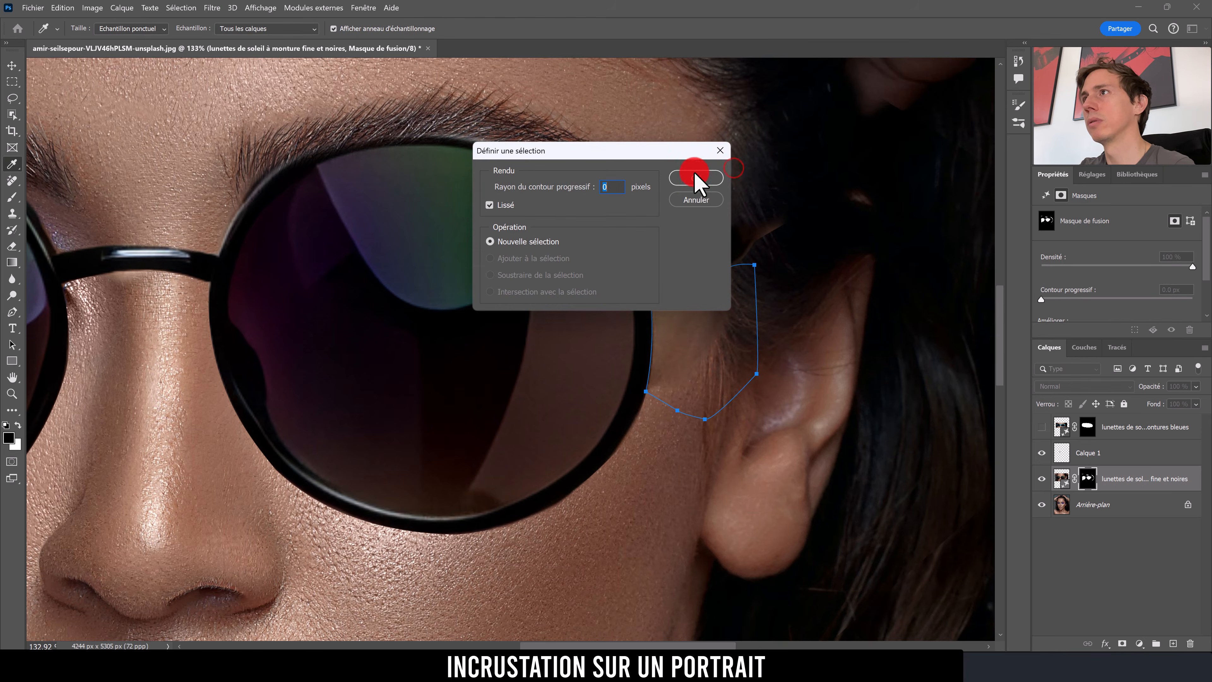
{"action": "left_click", "coordinate": [695, 178]}
Step: Paint black on the mask inside the selection beneath the glasses' arm to reveal the original skin, and deselect
{"action": "key", "text": "b"}
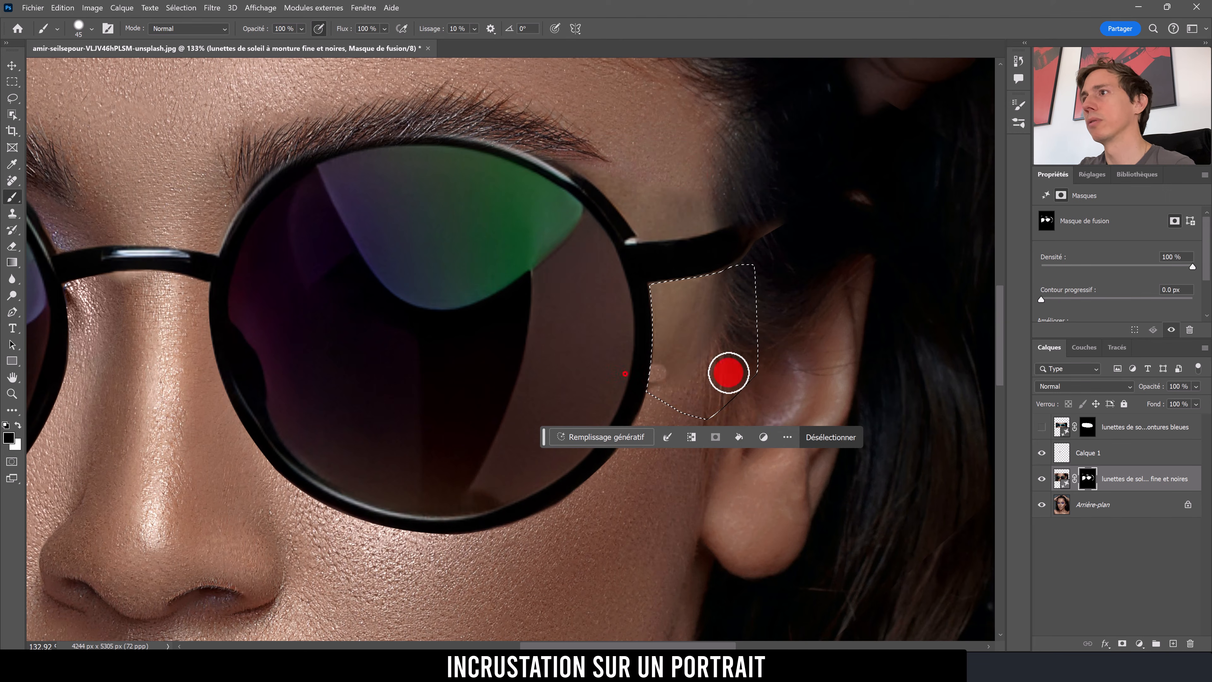
{"action": "mouse_move", "coordinate": [729, 373]}
{"action": "left_mouse_down"}
{"action": "mouse_move", "coordinate": [653, 393]}
{"action": "mouse_move", "coordinate": [696, 330]}
{"action": "mouse_move", "coordinate": [773, 341]}
{"action": "mouse_move", "coordinate": [674, 351]}
{"action": "mouse_move", "coordinate": [606, 382]}
{"action": "mouse_move", "coordinate": [695, 334]}
{"action": "mouse_move", "coordinate": [670, 301]}
{"action": "left_mouse_up"}
{"action": "right_click", "coordinate": [698, 333], "text": "alt"}
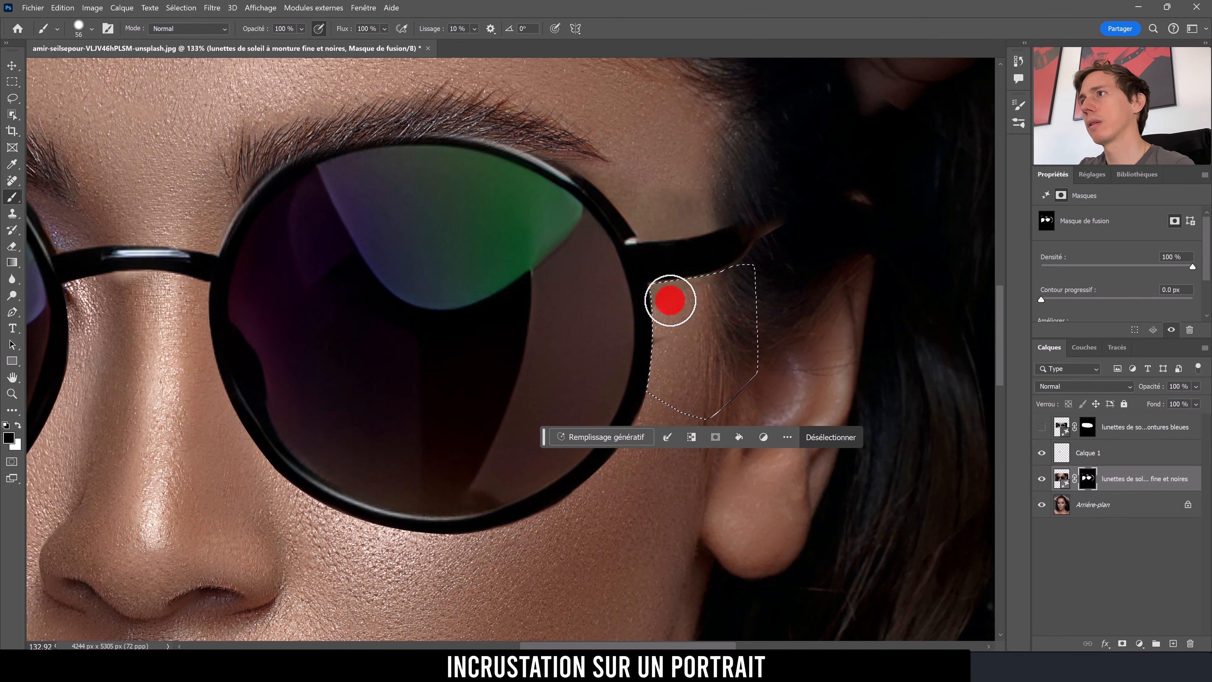
{"action": "key", "text": "ctrl+d"}
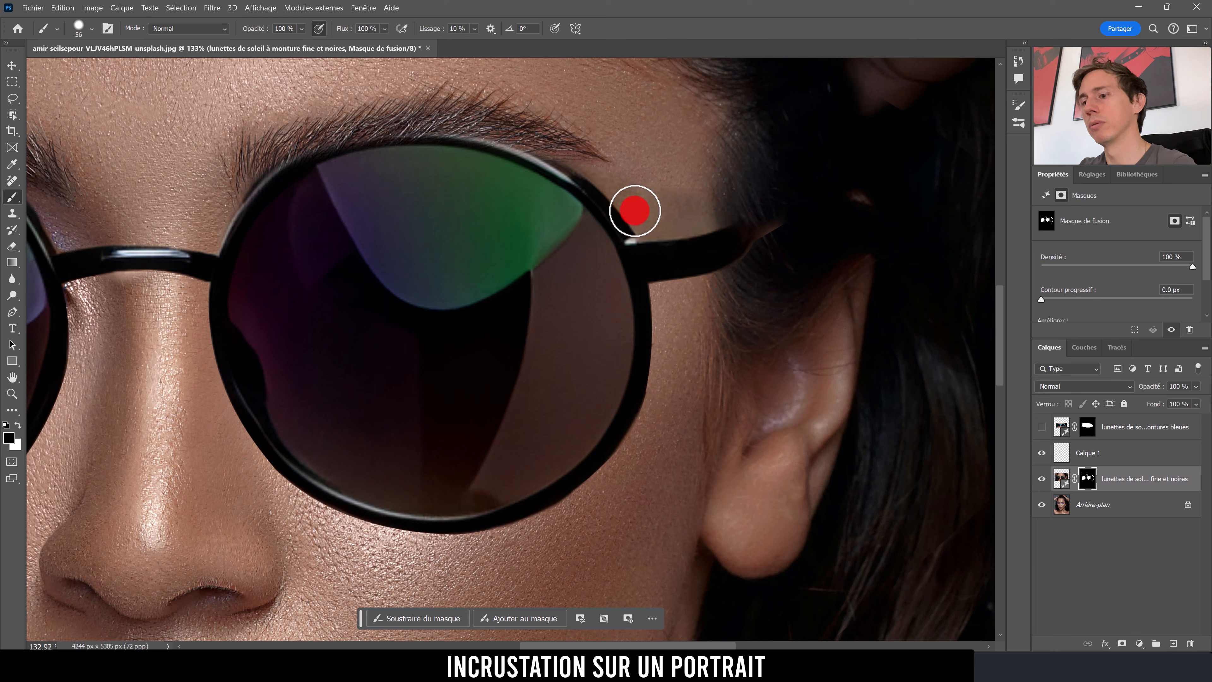
Step: Draw a closed Pen path around the temple along the ear-side lens's upper rim and the arm's top edge, and make it a selection
{"action": "key", "text": "p"}
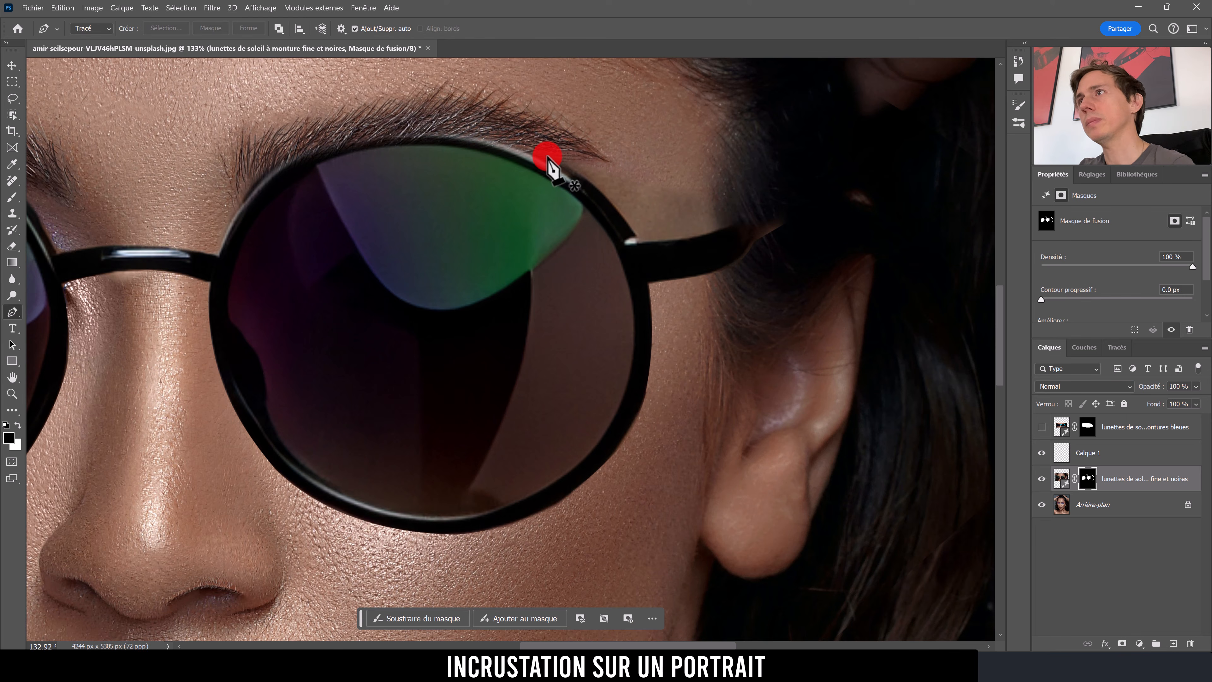
{"action": "left_click", "coordinate": [548, 159]}
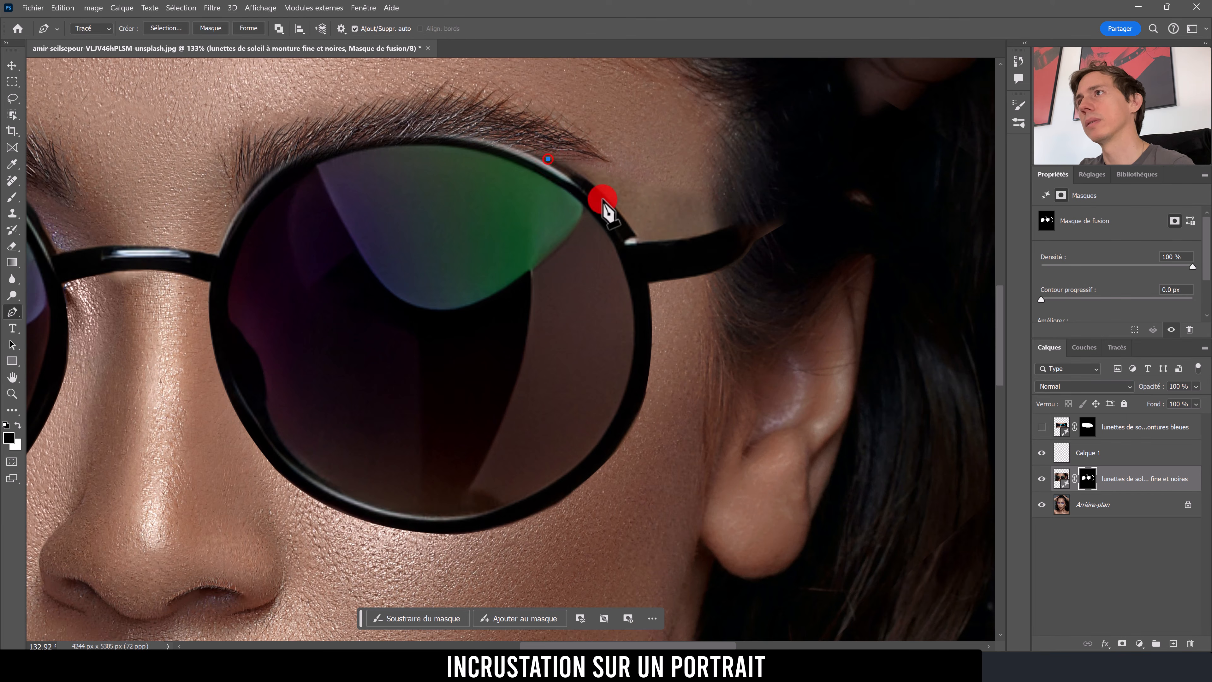
{"action": "mouse_move", "coordinate": [672, 298]}
{"action": "left_mouse_down"}
{"action": "mouse_move", "coordinate": [645, 236]}
{"action": "mouse_move", "coordinate": [716, 226]}
{"action": "left_mouse_up"}
{"action": "left_click", "coordinate": [741, 219]}
{"action": "left_click", "coordinate": [769, 188]}
{"action": "left_click", "coordinate": [667, 144]}
{"action": "left_click", "coordinate": [548, 159]}
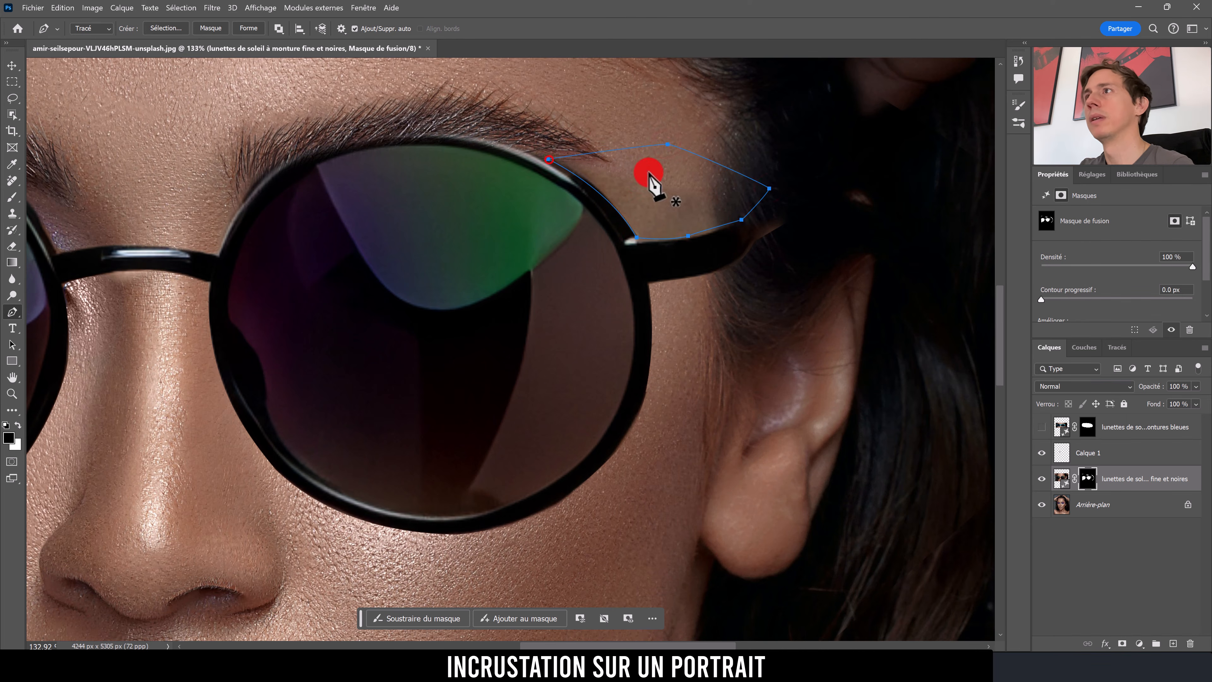
{"action": "right_click", "coordinate": [680, 187]}
{"action": "left_click", "coordinate": [734, 254]}
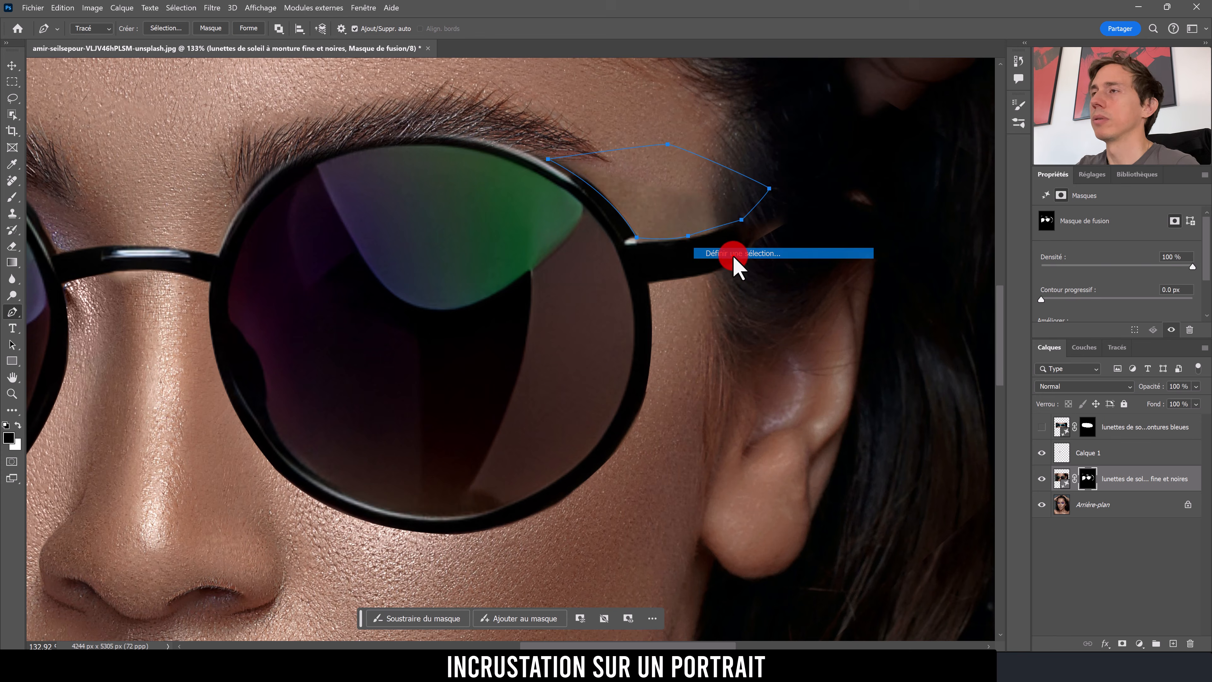
{"action": "left_click", "coordinate": [696, 190]}
Step: Paint the mask black inside the temple selection, and after deselecting, repaint it white along the lens's upper rim
{"action": "key", "text": "b"}
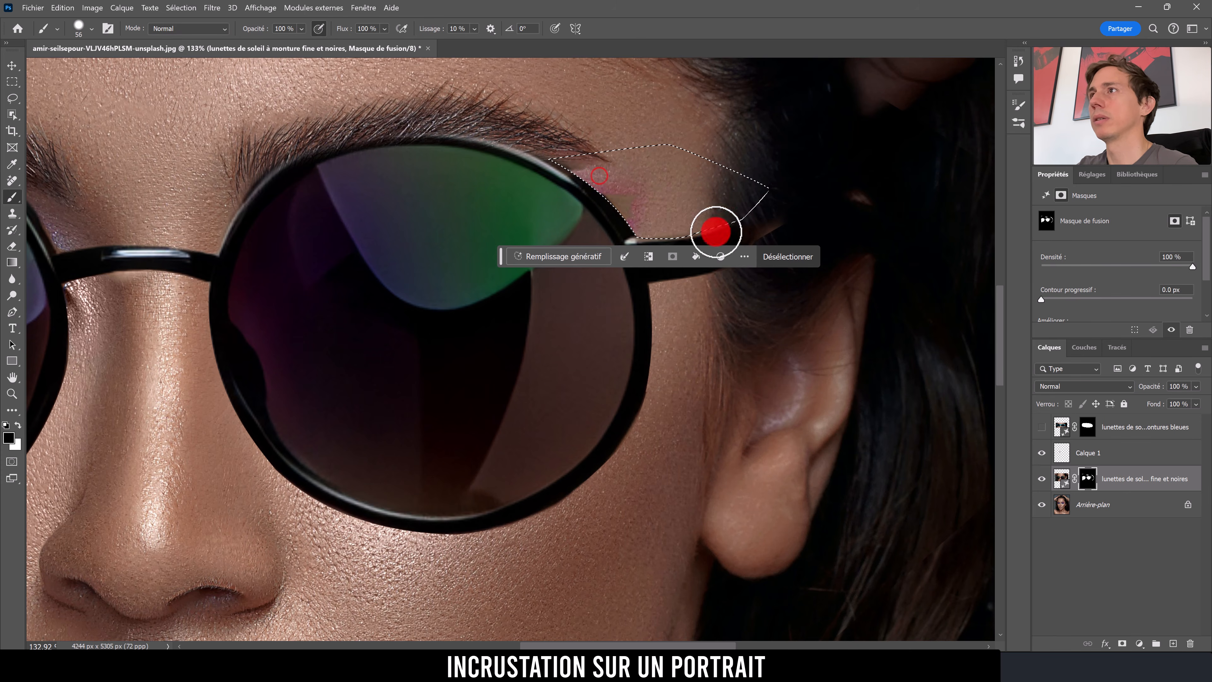
{"action": "mouse_move", "coordinate": [716, 232]}
{"action": "left_mouse_down"}
{"action": "mouse_move", "coordinate": [680, 200]}
{"action": "mouse_move", "coordinate": [581, 165]}
{"action": "mouse_move", "coordinate": [589, 150]}
{"action": "mouse_move", "coordinate": [732, 160]}
{"action": "left_mouse_up"}
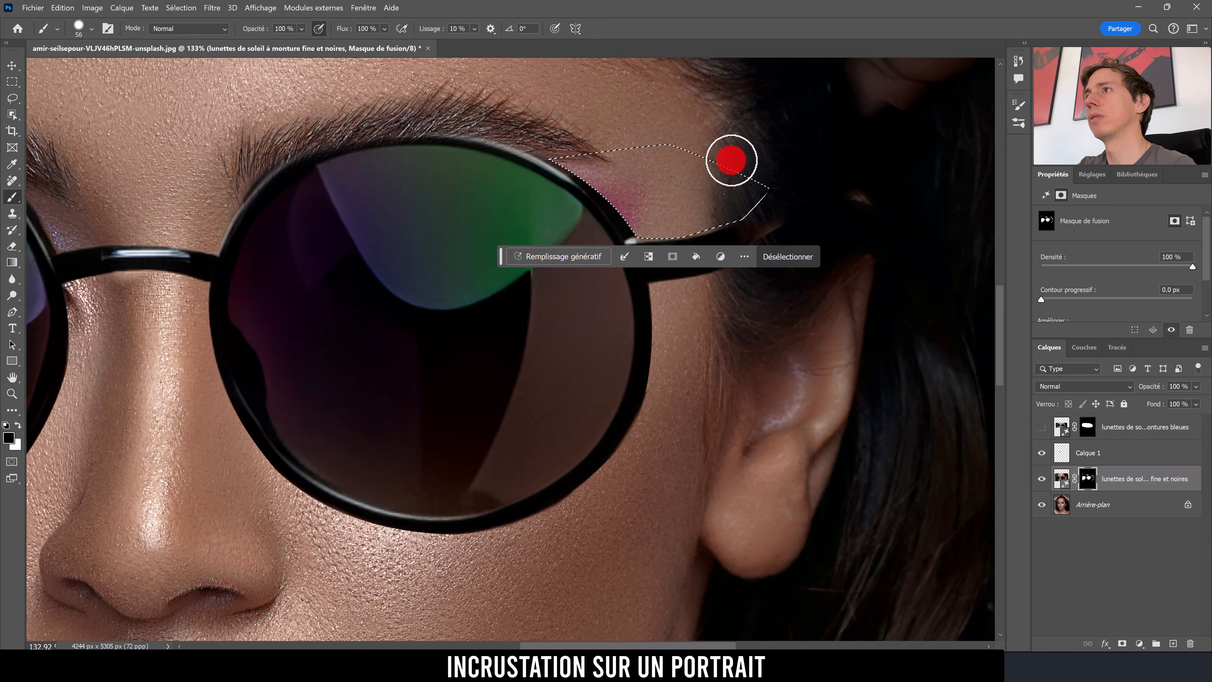
{"action": "key", "text": "ctrl+d"}
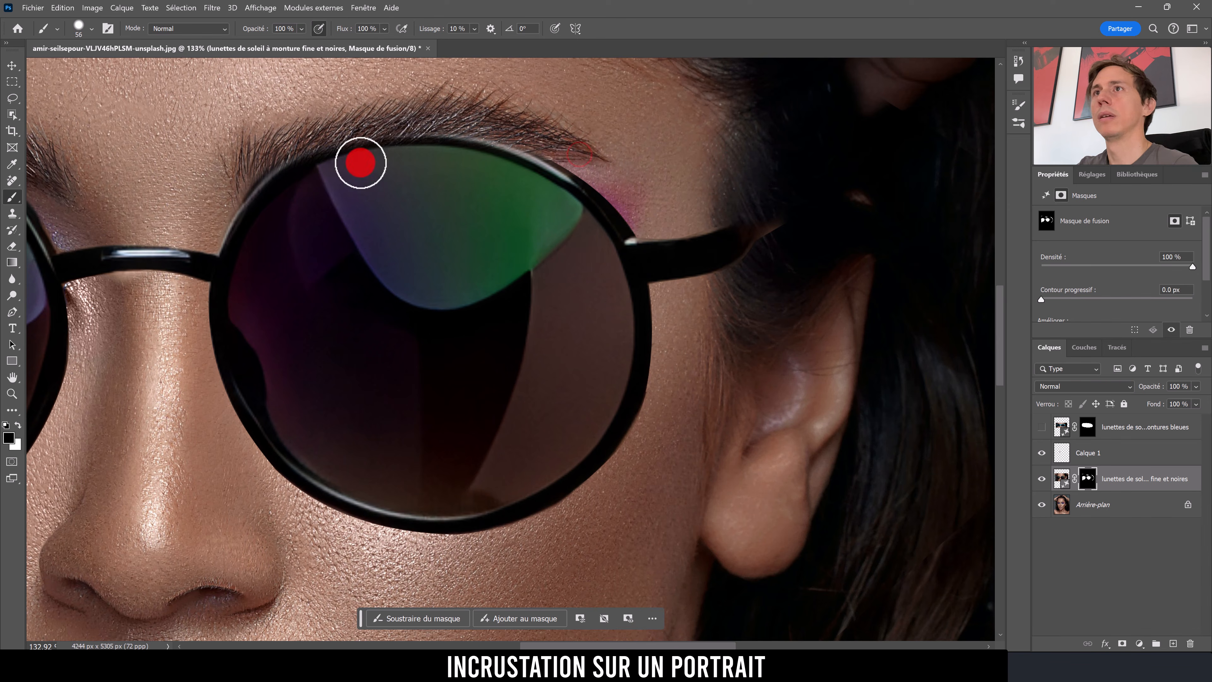
{"action": "key", "text": "x"}
{"action": "mouse_move", "coordinate": [360, 163]}
{"action": "left_mouse_down"}
{"action": "mouse_move", "coordinate": [283, 174]}
{"action": "mouse_move", "coordinate": [349, 148]}
{"action": "mouse_move", "coordinate": [424, 141]}
{"action": "mouse_move", "coordinate": [575, 195]}
{"action": "mouse_move", "coordinate": [490, 152]}
{"action": "mouse_move", "coordinate": [365, 147]}
{"action": "left_mouse_up"}
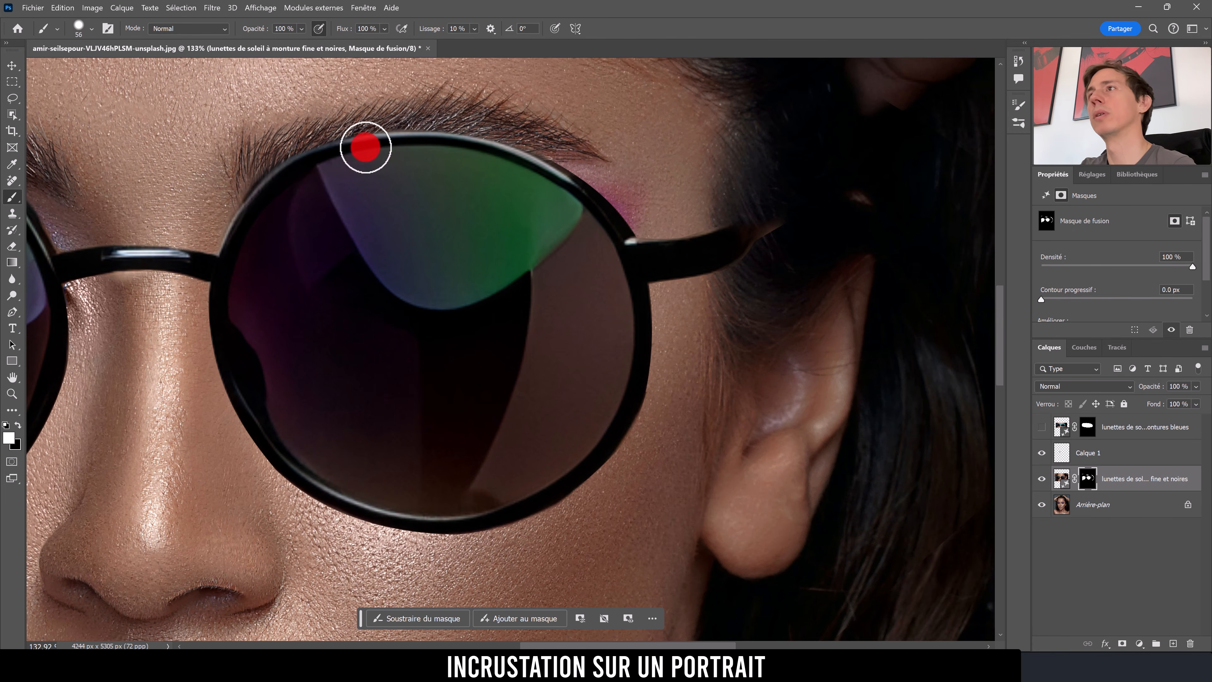
Step: On the Couleur layer, sample the temple's skin tone and paint over the pink makeup above the glasses' arm
{"action": "left_click", "coordinate": [1062, 453]}
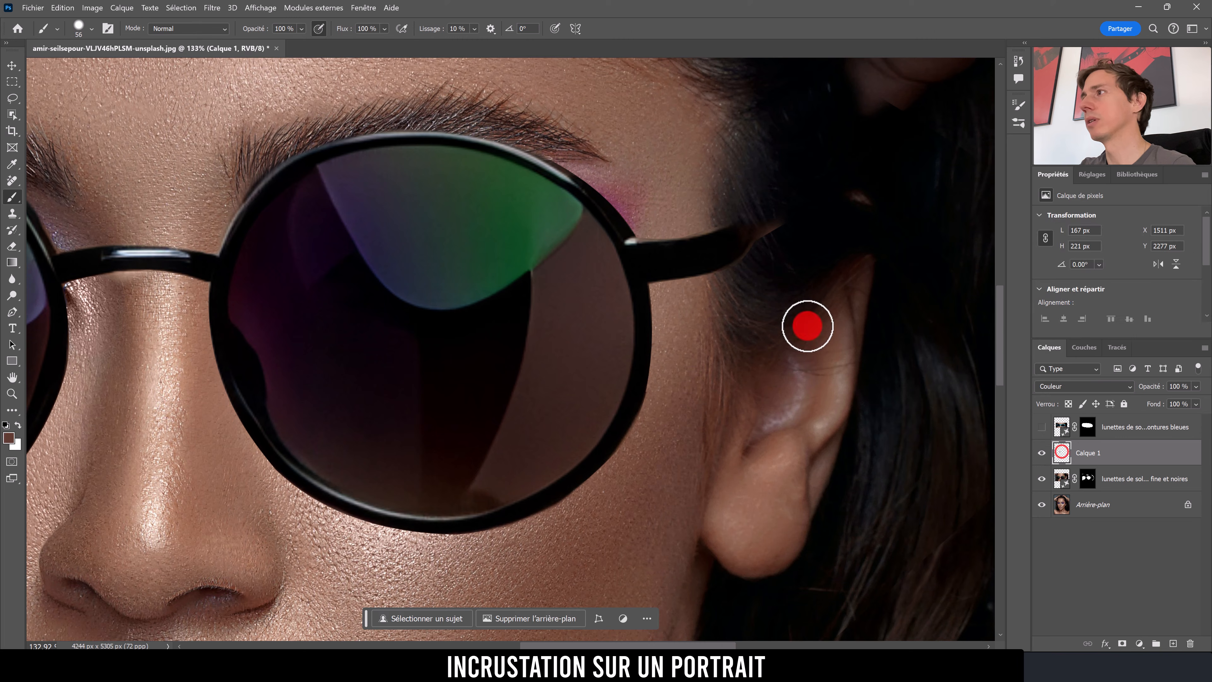
{"action": "left_click", "coordinate": [651, 174], "text": "alt"}
{"action": "mouse_move", "coordinate": [653, 174]}
{"action": "left_mouse_down"}
{"action": "mouse_move", "coordinate": [655, 201]}
{"action": "mouse_move", "coordinate": [585, 169]}
{"action": "mouse_move", "coordinate": [642, 225]}
{"action": "mouse_move", "coordinate": [600, 178]}
{"action": "mouse_move", "coordinate": [568, 165]}
{"action": "mouse_move", "coordinate": [613, 169]}
{"action": "mouse_move", "coordinate": [635, 156]}
{"action": "left_mouse_up"}
{"action": "key", "text": "z"}
{"action": "left_click_drag", "start_coordinate": [420, 299], "coordinate": [379, 352]}
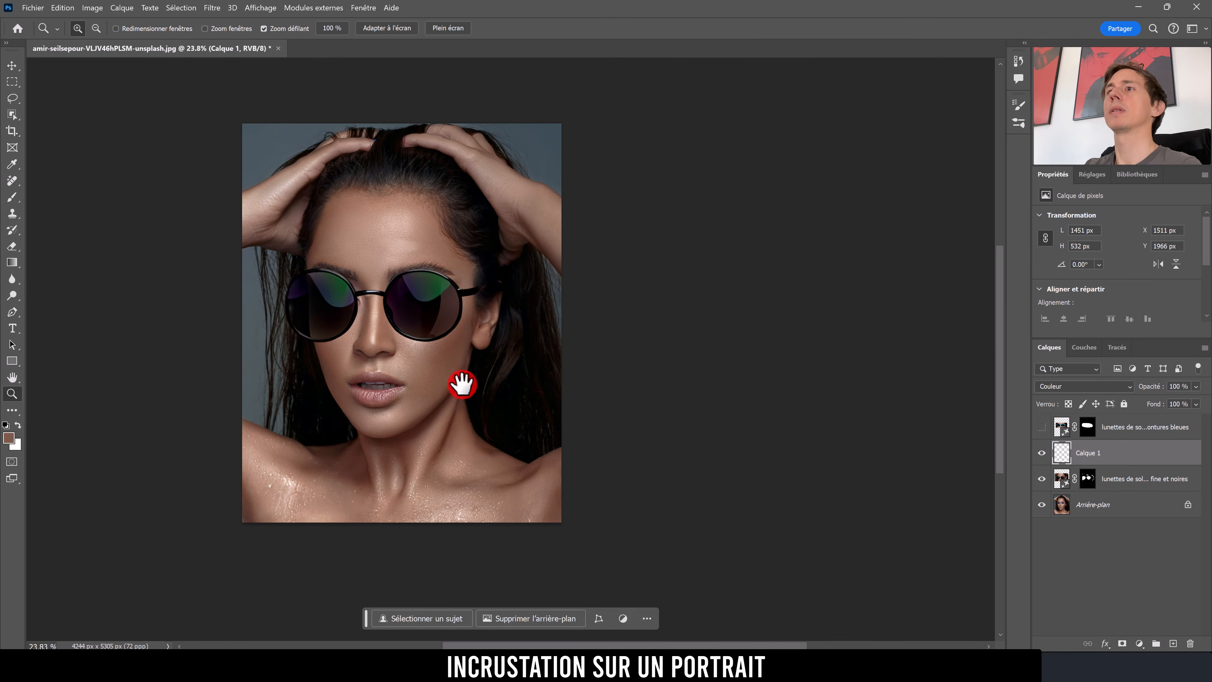
Step: Scale the black sunglasses layer down to 97.20% toward its ear-side top corner to fit the face better
{"action": "left_click_drag", "start_coordinate": [461, 384], "coordinate": [517, 386]}
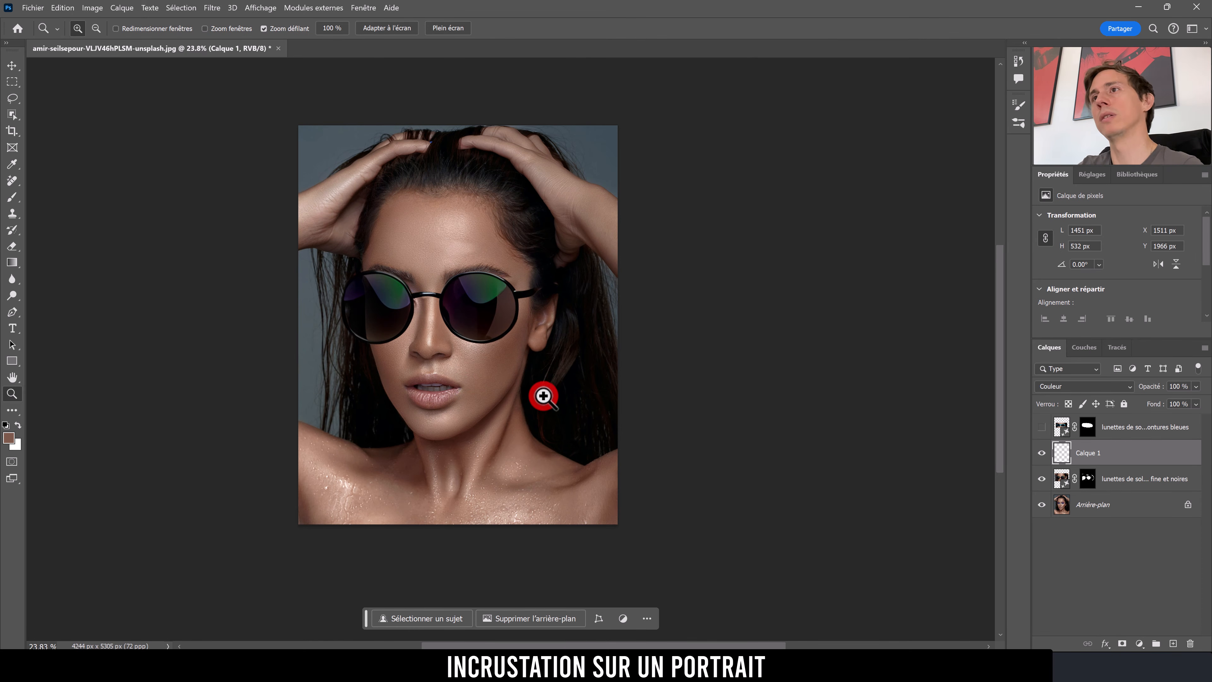
{"action": "left_click", "coordinate": [1061, 479]}
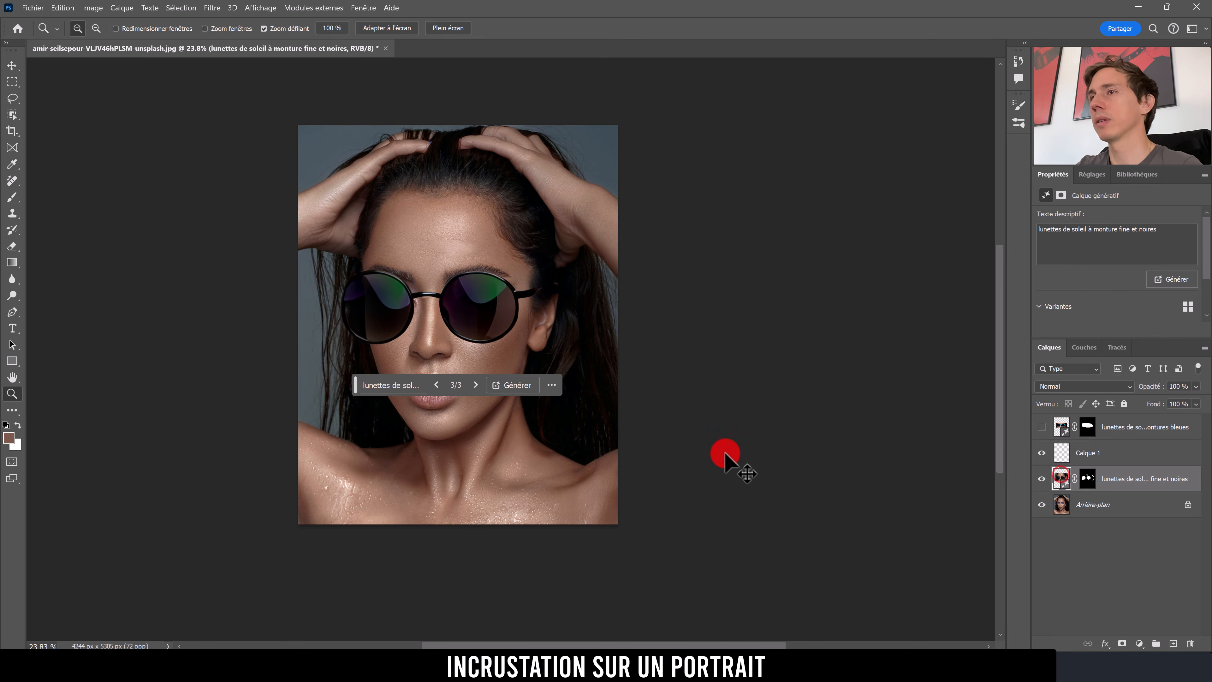
{"action": "key", "text": "ctrl+t"}
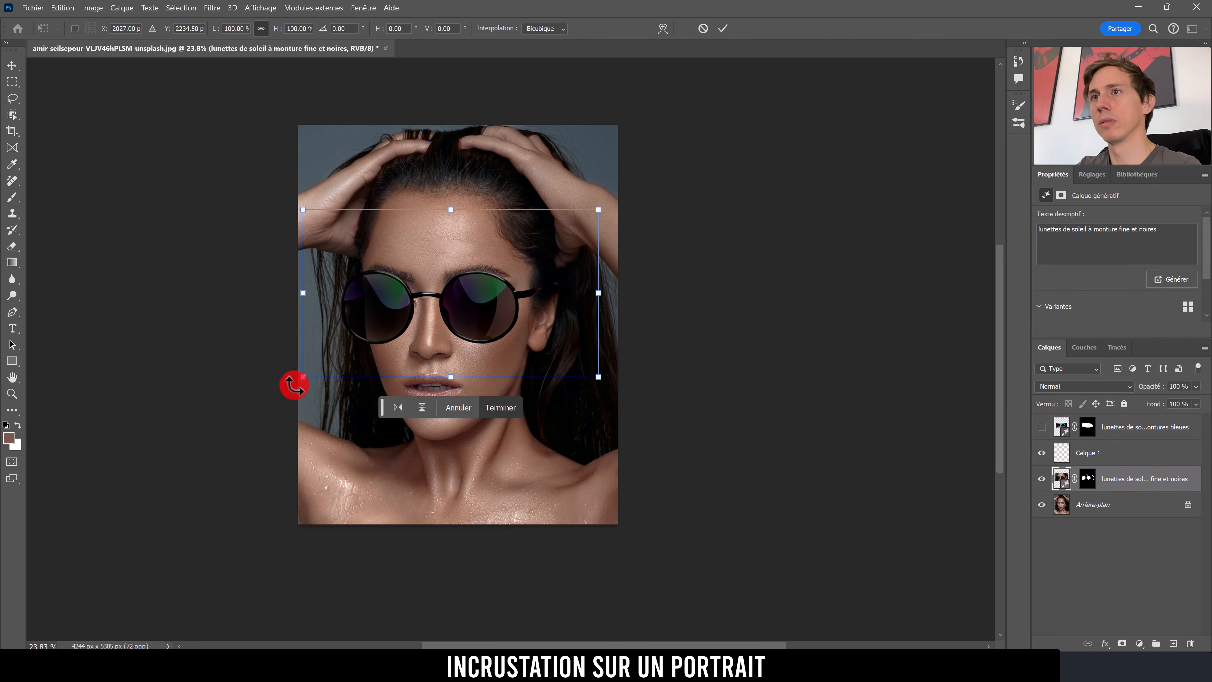
{"action": "left_click_drag", "start_coordinate": [302, 377], "coordinate": [311, 372]}
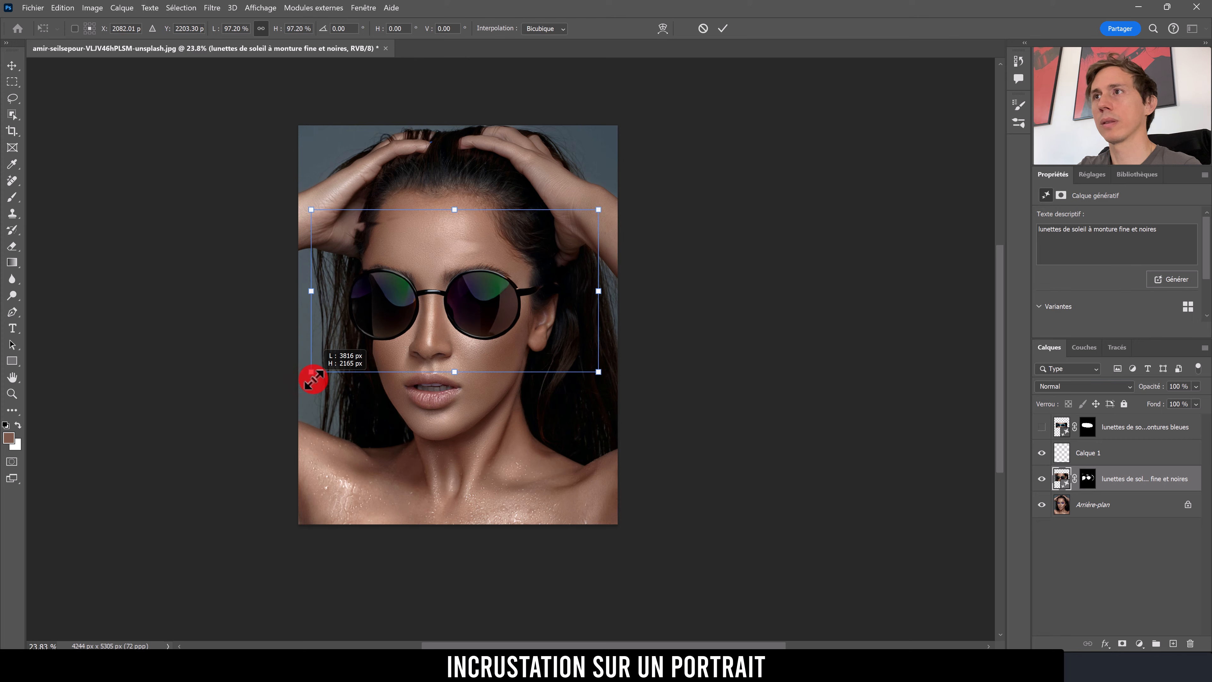
{"action": "double_click", "coordinate": [436, 306]}
{"action": "key", "text": "z"}
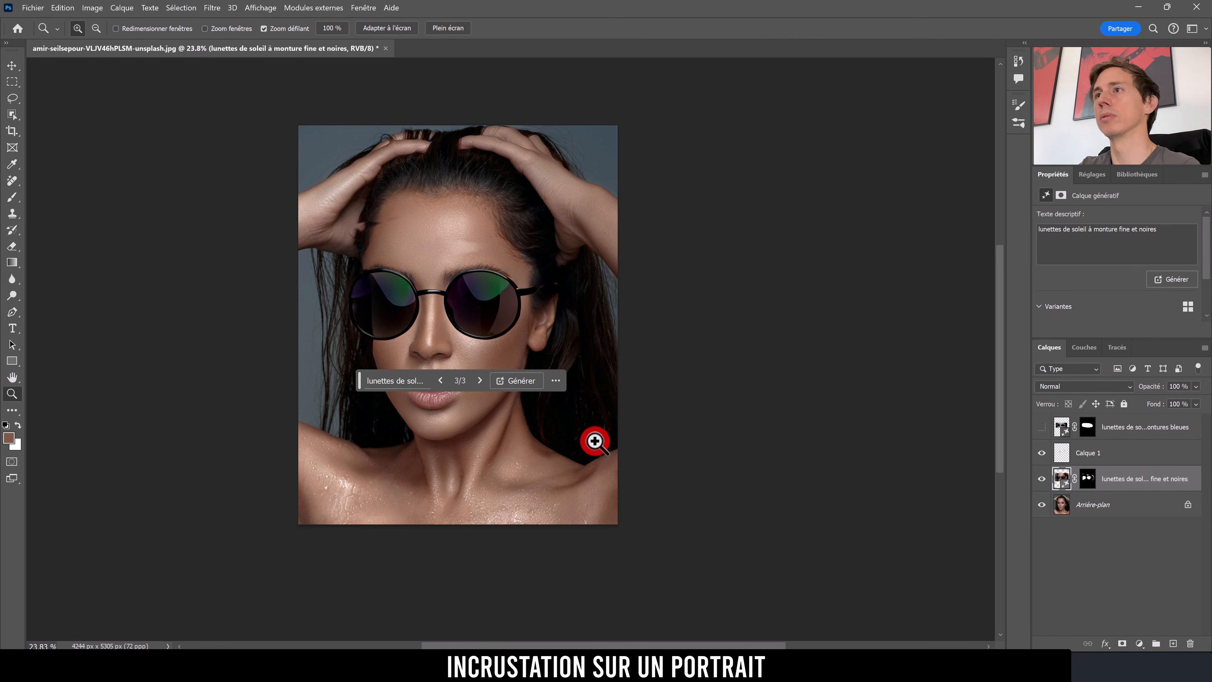
{"action": "scroll", "coordinate": [579, 308], "scroll_direction": "down", "scroll_amount": 2}
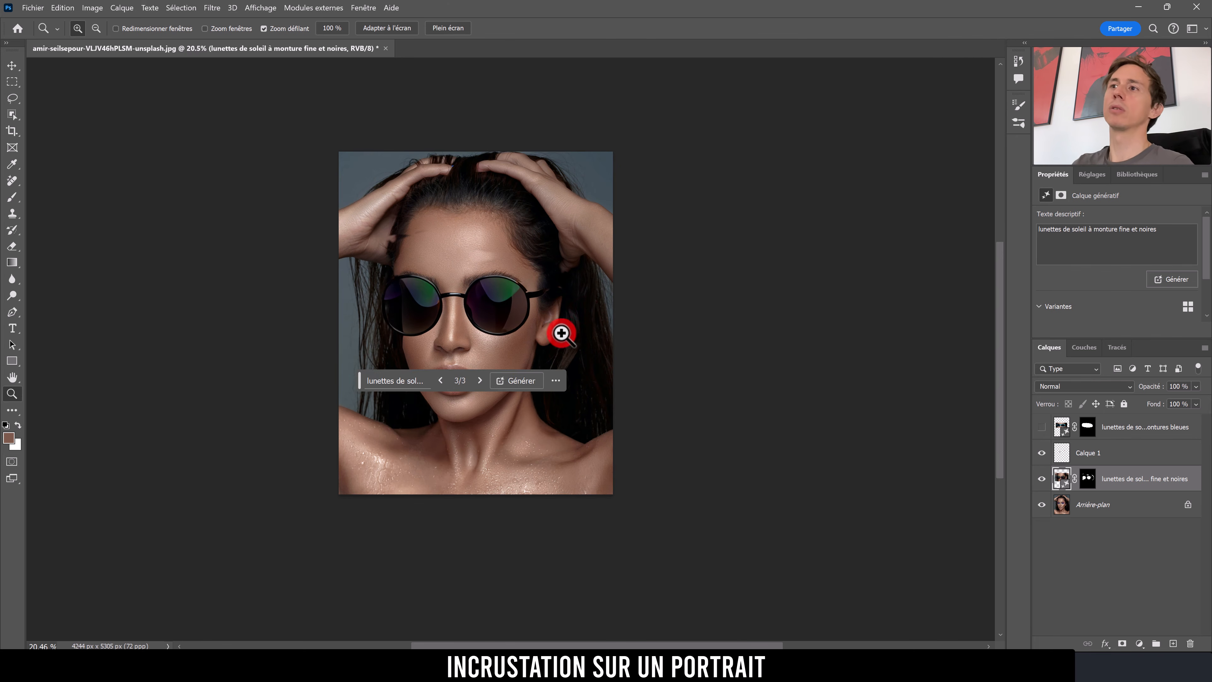
{"action": "left_click_drag", "start_coordinate": [566, 300], "coordinate": [598, 306]}
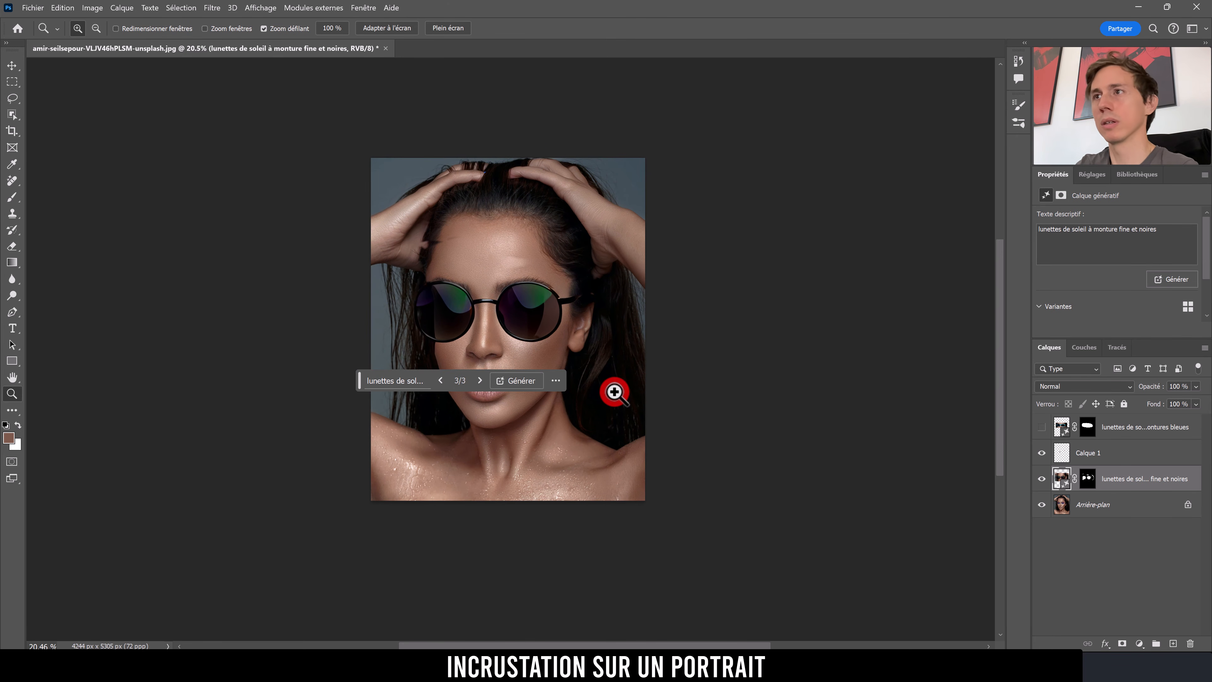
Step: Select the black sunglasses layer's mask and display it alone on the canvas to check for leftover white areas, returning to the image
{"action": "left_click", "coordinate": [1088, 479], "text": "alt"}
{"action": "left_click", "coordinate": [1089, 481], "text": "alt"}
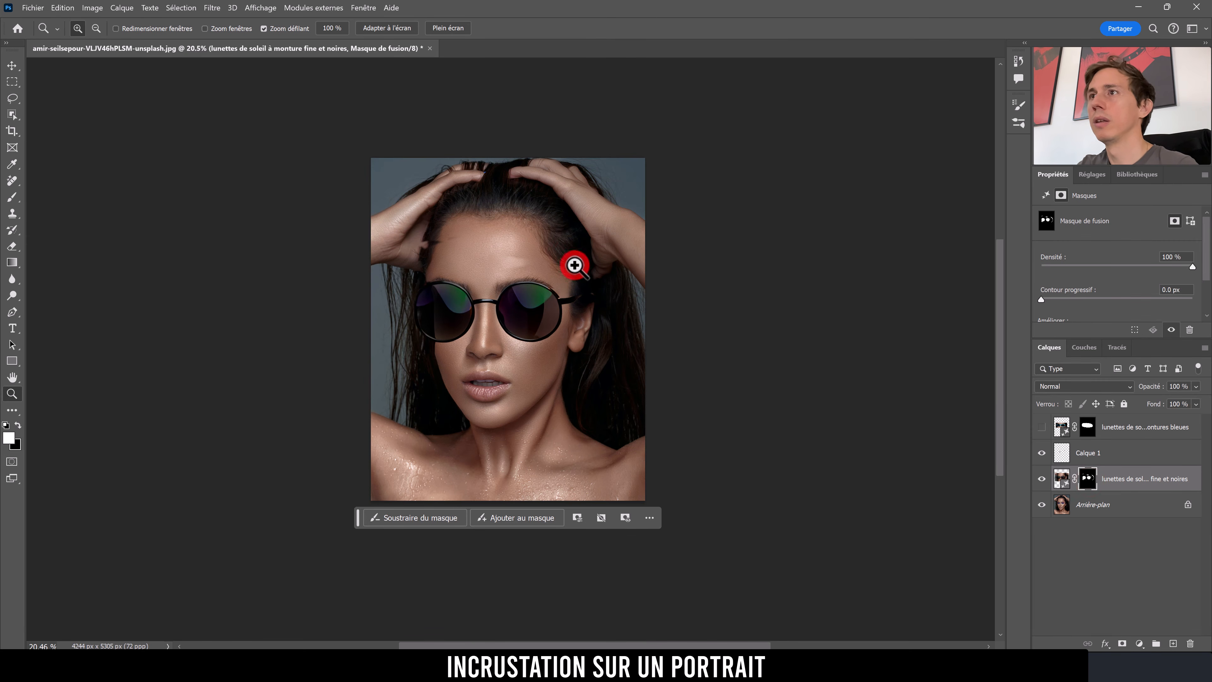
{"action": "left_click", "coordinate": [1083, 480], "text": "alt"}
{"action": "left_click", "coordinate": [1083, 480], "text": "alt"}
{"action": "left_click", "coordinate": [1082, 481], "text": "alt"}
{"action": "left_click", "coordinate": [1068, 479], "text": "alt"}
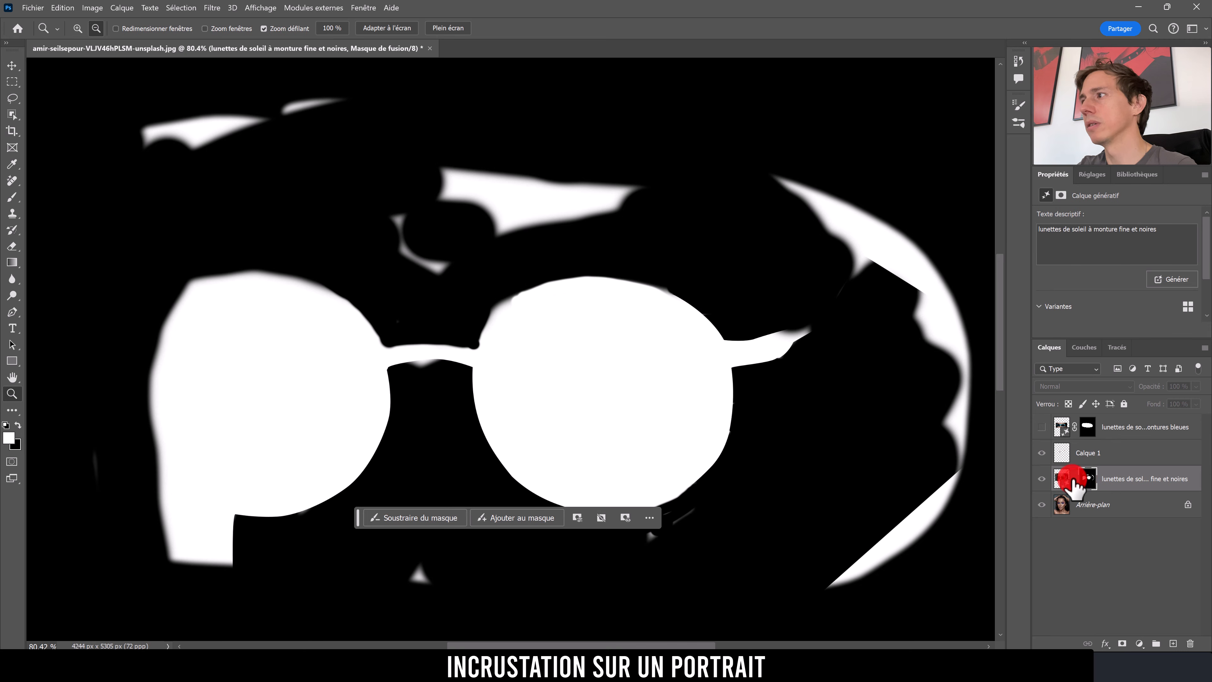
{"action": "left_click", "coordinate": [1079, 482], "text": "alt"}
Step: Paint the sunglasses mask black over the mismatched skin patch on the forehead above the ear-side eyebrow
{"action": "key", "text": "b"}
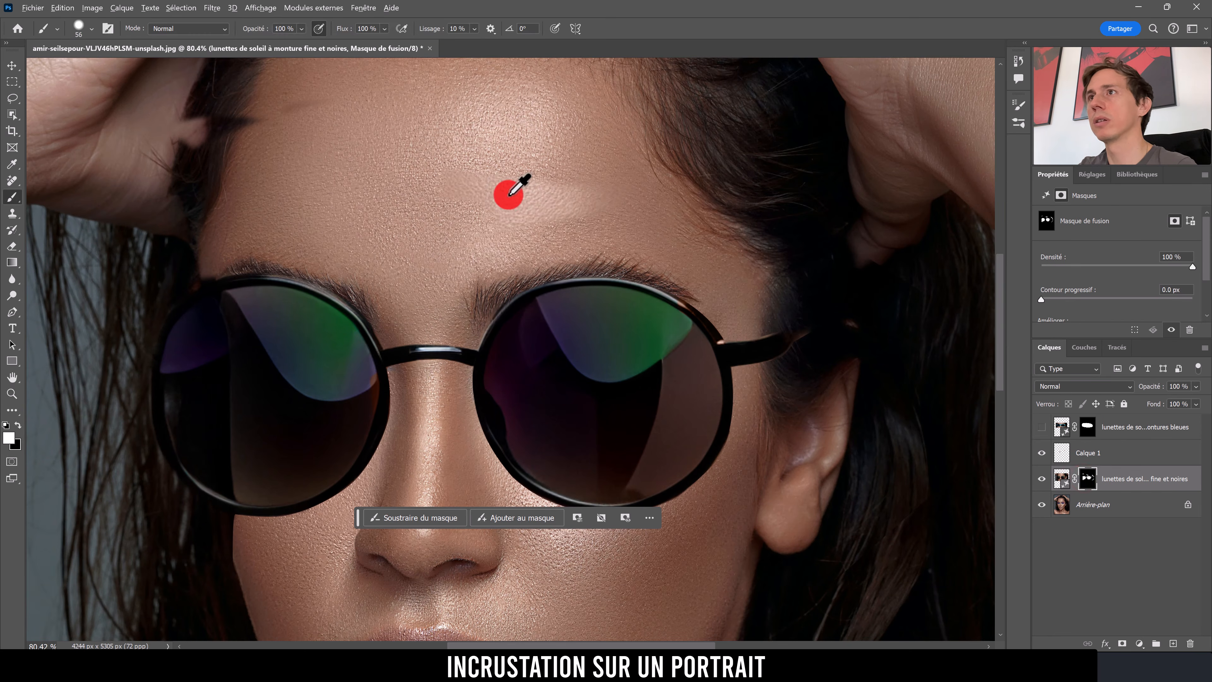
{"action": "key", "text": "z"}
{"action": "left_click", "coordinate": [549, 194]}
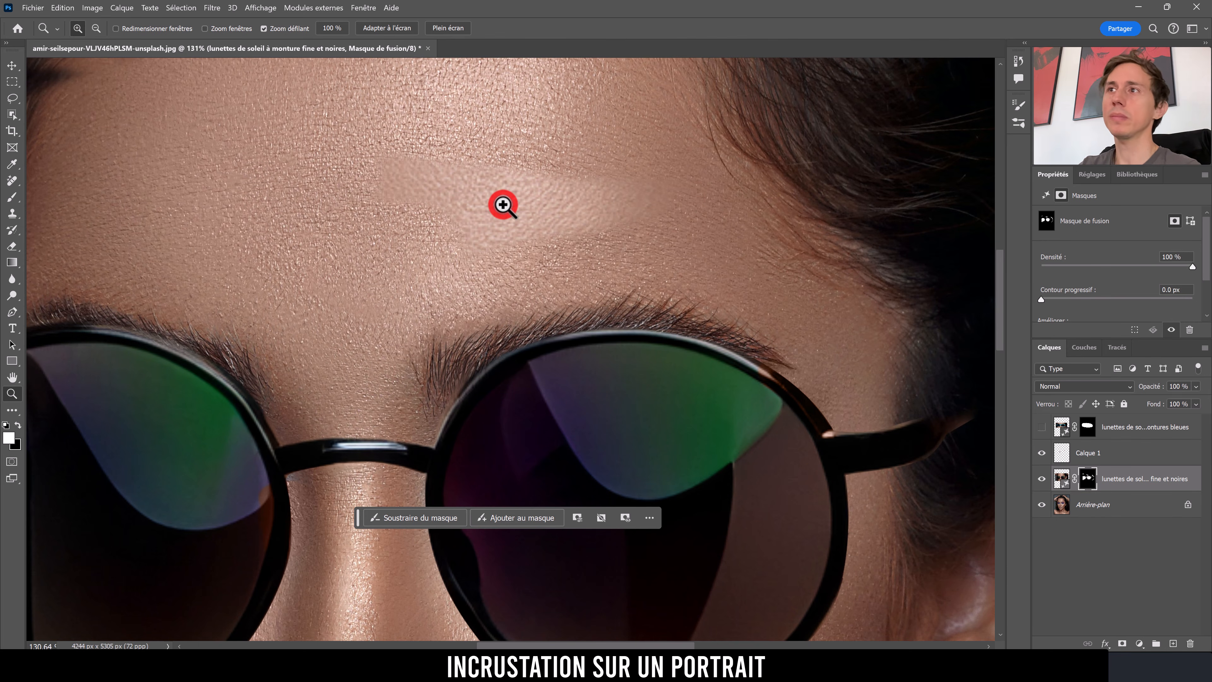
{"action": "key", "text": "b"}
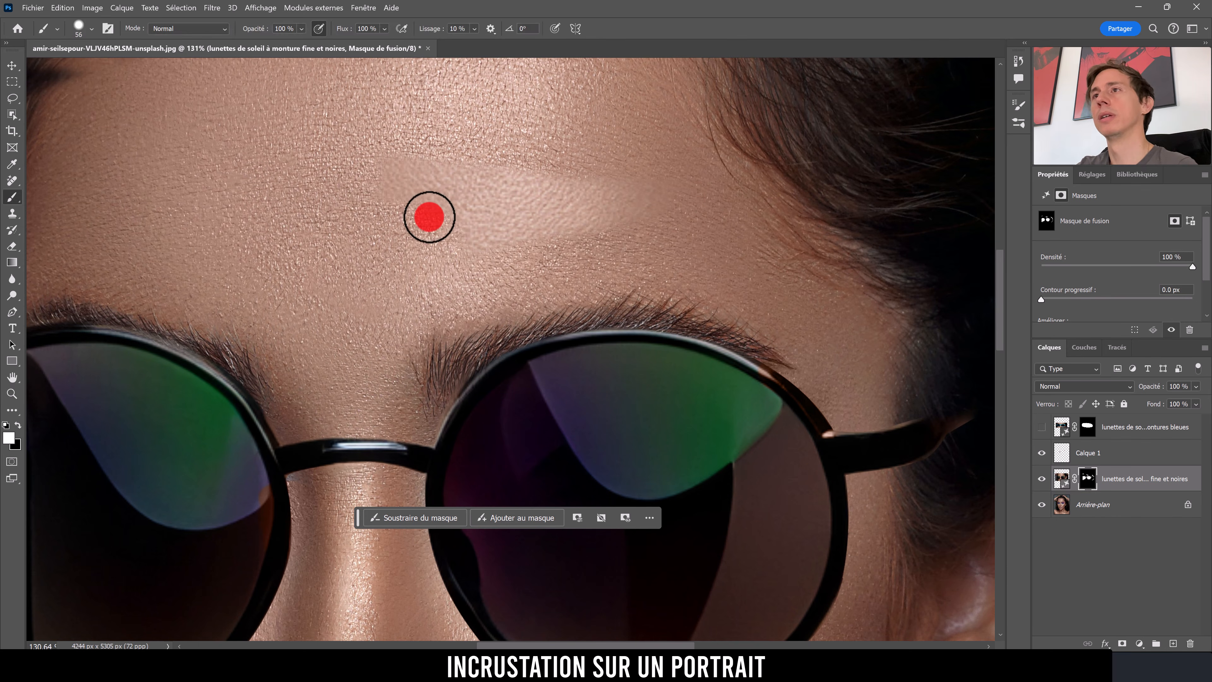
{"action": "key", "text": "x"}
{"action": "mouse_move", "coordinate": [406, 214]}
{"action": "left_mouse_down"}
{"action": "mouse_move", "coordinate": [456, 217]}
{"action": "mouse_move", "coordinate": [522, 171]}
{"action": "left_mouse_up"}
{"action": "mouse_move", "coordinate": [407, 214]}
{"action": "left_mouse_down"}
{"action": "mouse_move", "coordinate": [341, 180]}
{"action": "mouse_move", "coordinate": [677, 208]}
{"action": "mouse_move", "coordinate": [533, 193]}
{"action": "left_mouse_up"}
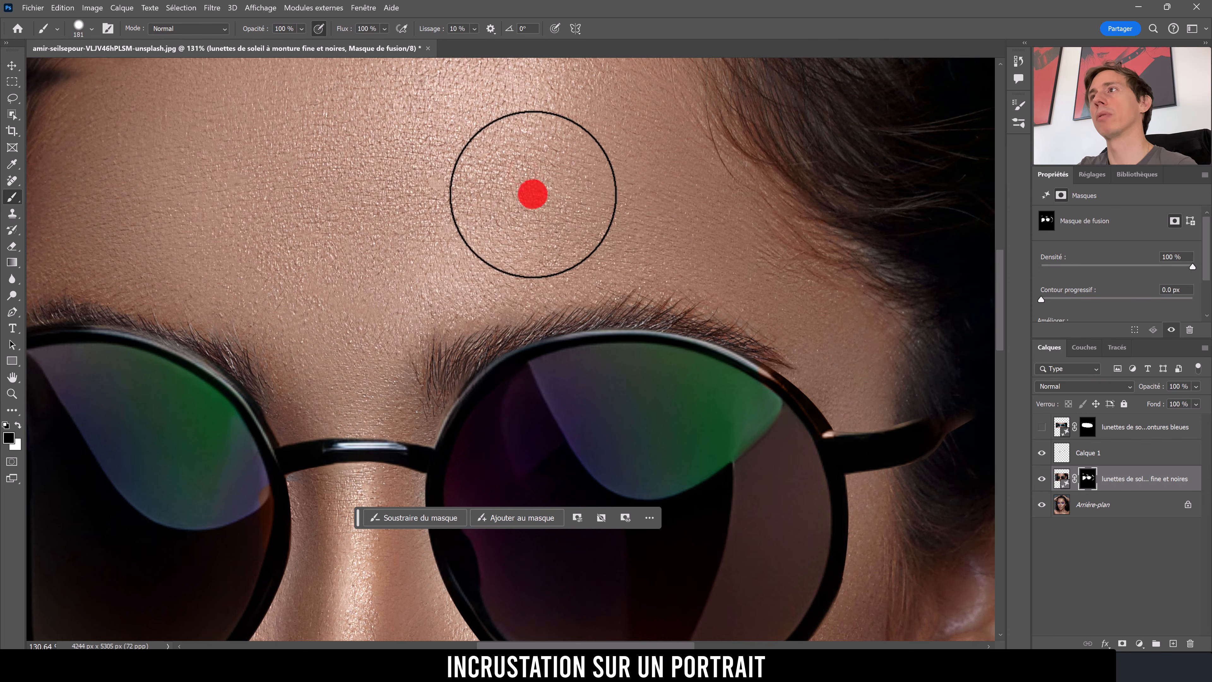
Step: Paint the sunglasses mask black over the stray generated marks at the forehead's hairline beside the raised hand
{"action": "key", "text": "z"}
{"action": "left_click_drag", "start_coordinate": [488, 310], "coordinate": [452, 343]}
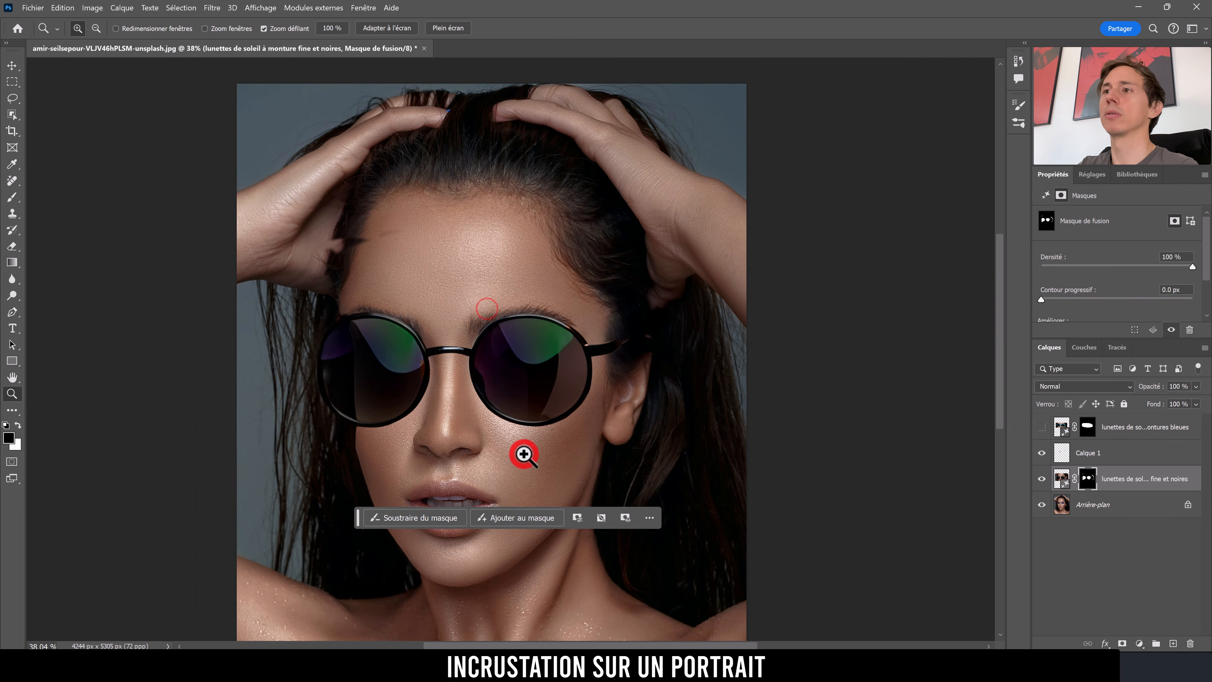
{"action": "left_click_drag", "start_coordinate": [536, 429], "coordinate": [534, 362]}
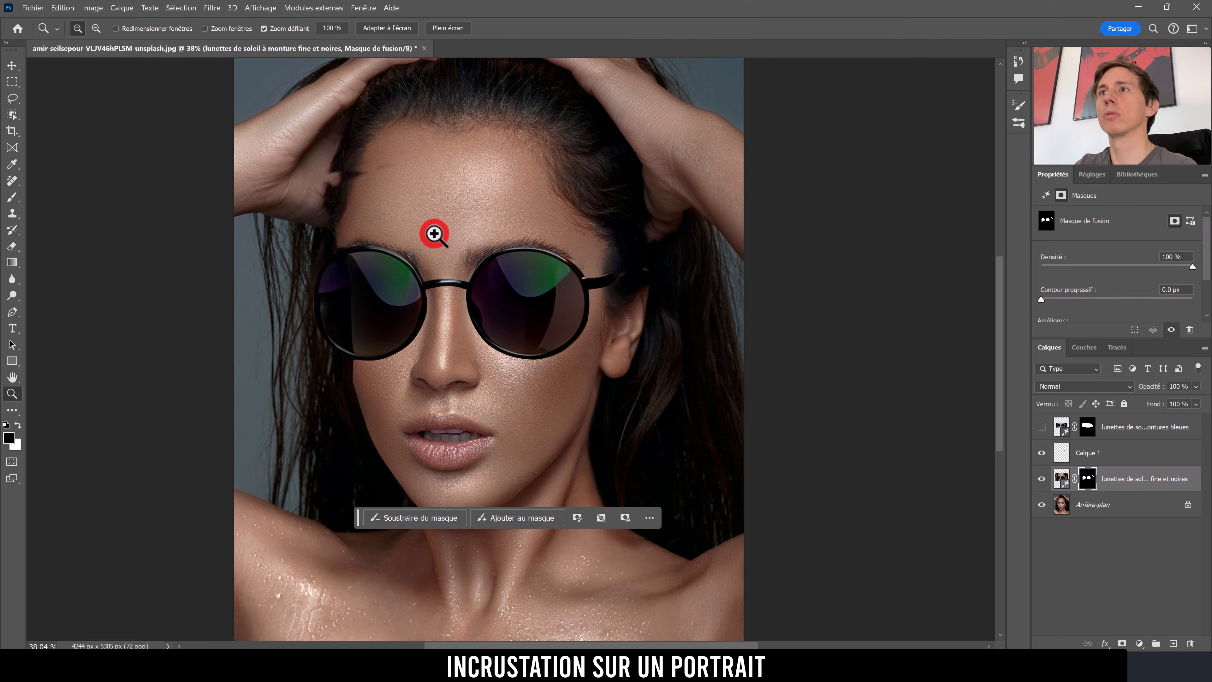
{"action": "key", "text": "b"}
{"action": "left_click_drag", "start_coordinate": [388, 161], "coordinate": [322, 187]}
{"action": "left_click", "coordinate": [459, 187]}
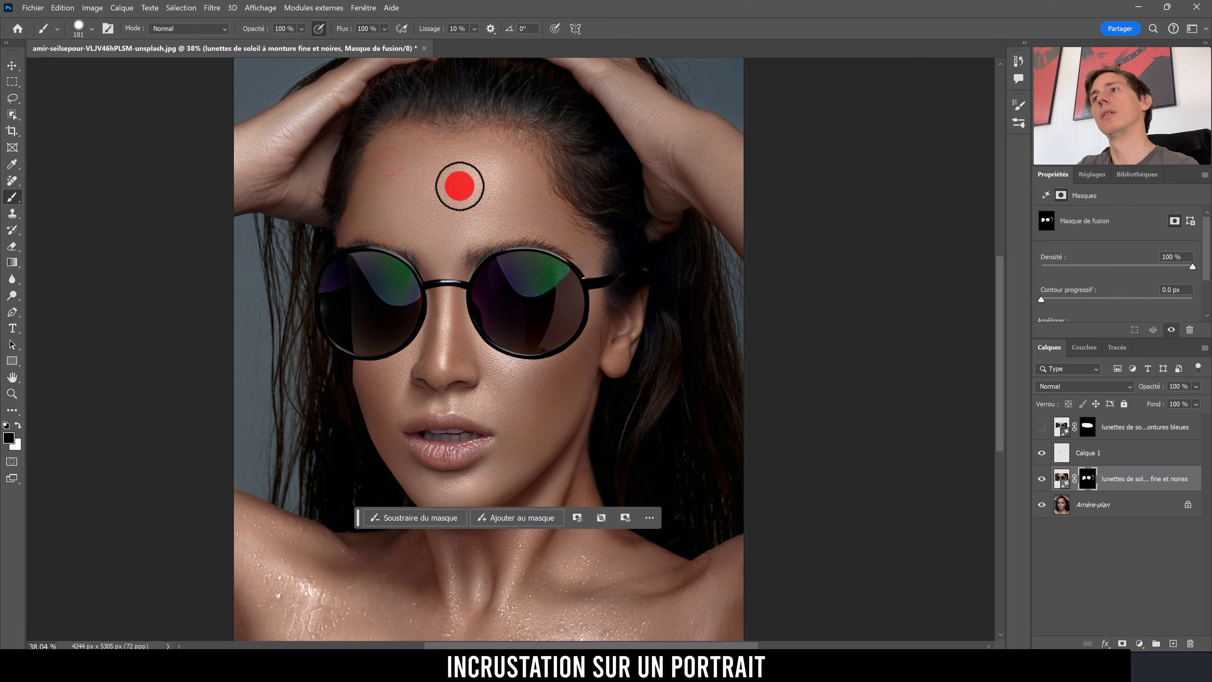
{"action": "key", "text": "z"}
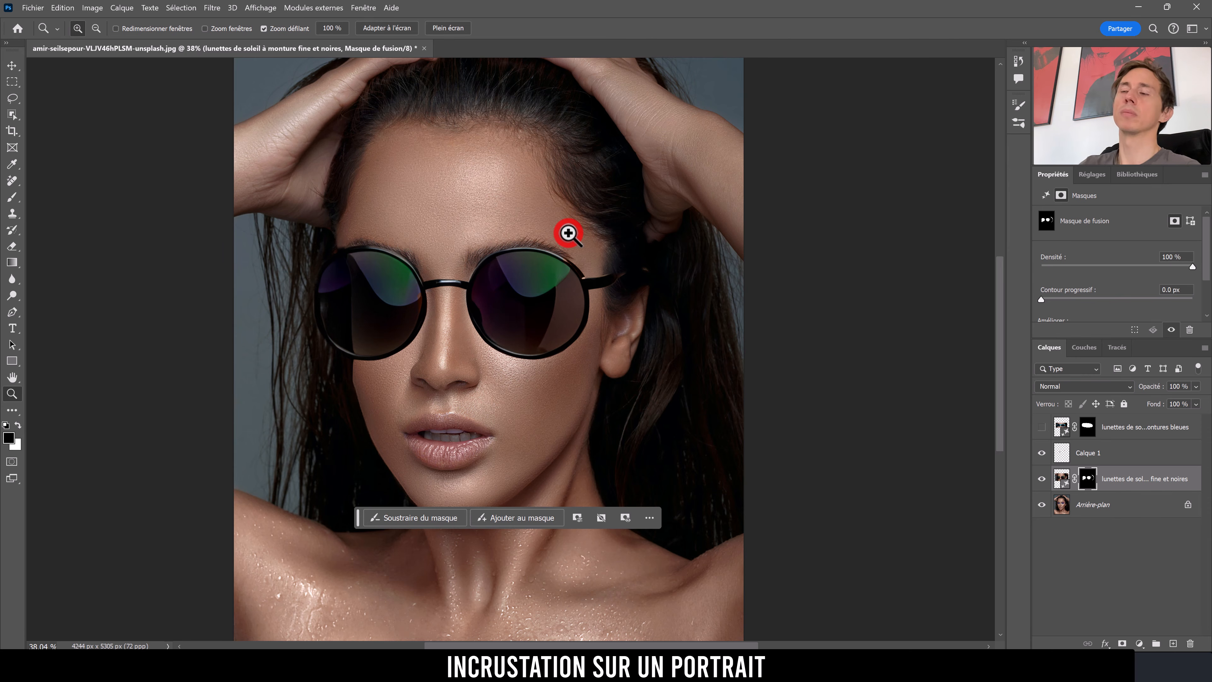
{"action": "left_click_drag", "start_coordinate": [596, 279], "coordinate": [571, 282]}
{"action": "left_click_drag", "start_coordinate": [572, 255], "coordinate": [595, 270]}
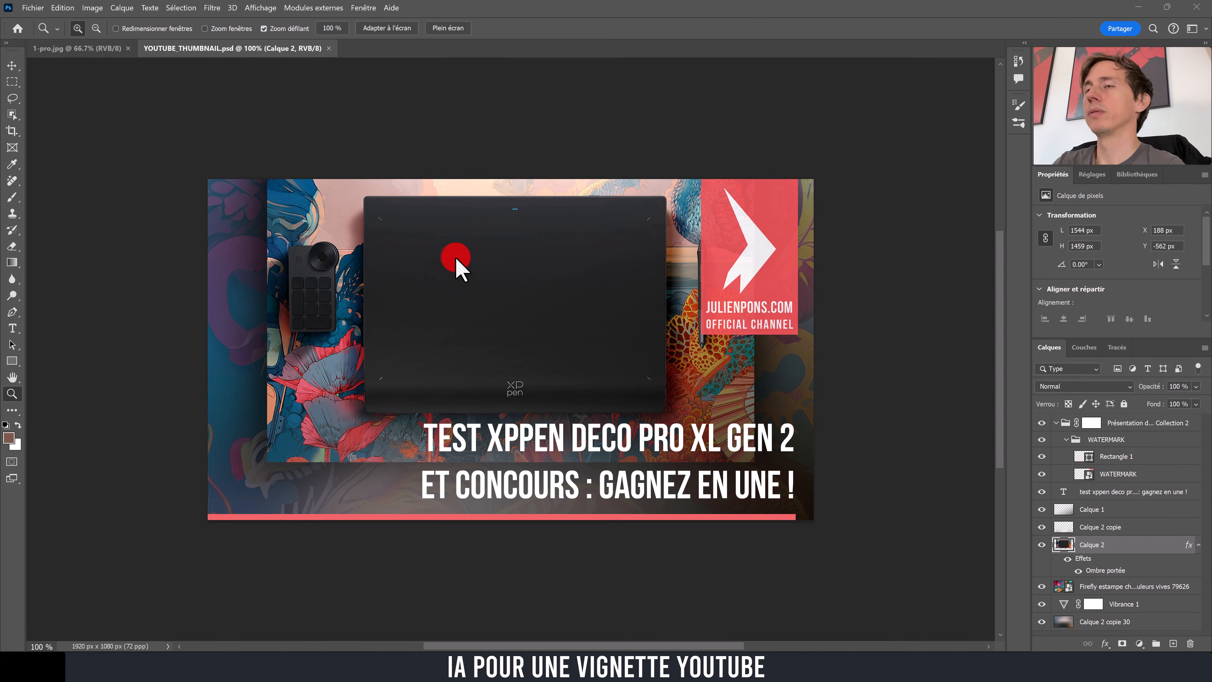
Step: After viewing 1-pro.jpg, return to YOUTUBE_THUMBNAIL.psd and hide the layers from Calque 2 down to Calque 2 copie 30
{"action": "left_click", "coordinate": [81, 48]}
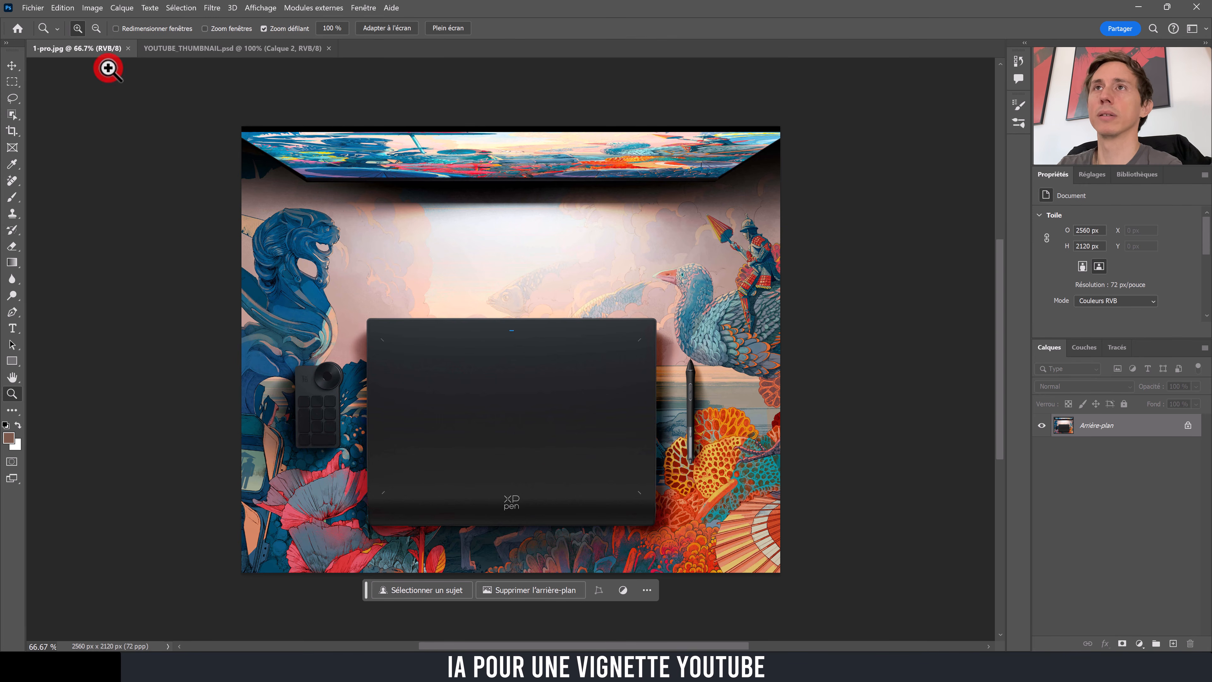
{"action": "left_click", "coordinate": [243, 52]}
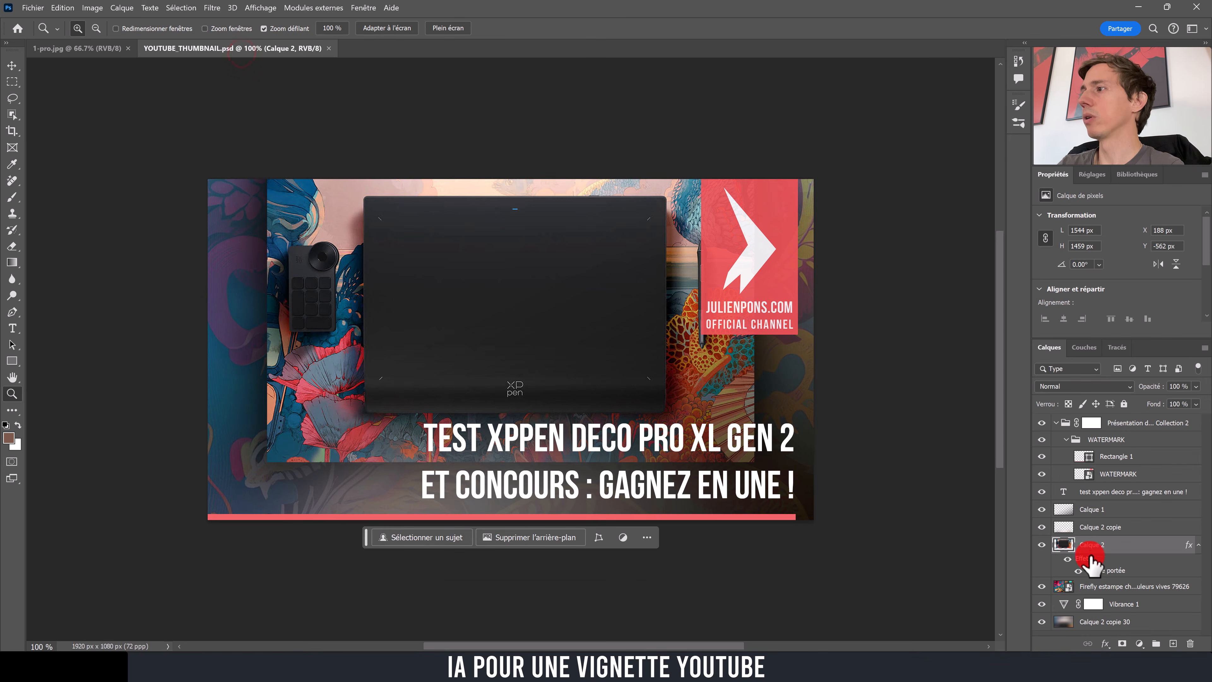
{"action": "left_click_drag", "start_coordinate": [1041, 544], "coordinate": [1042, 621]}
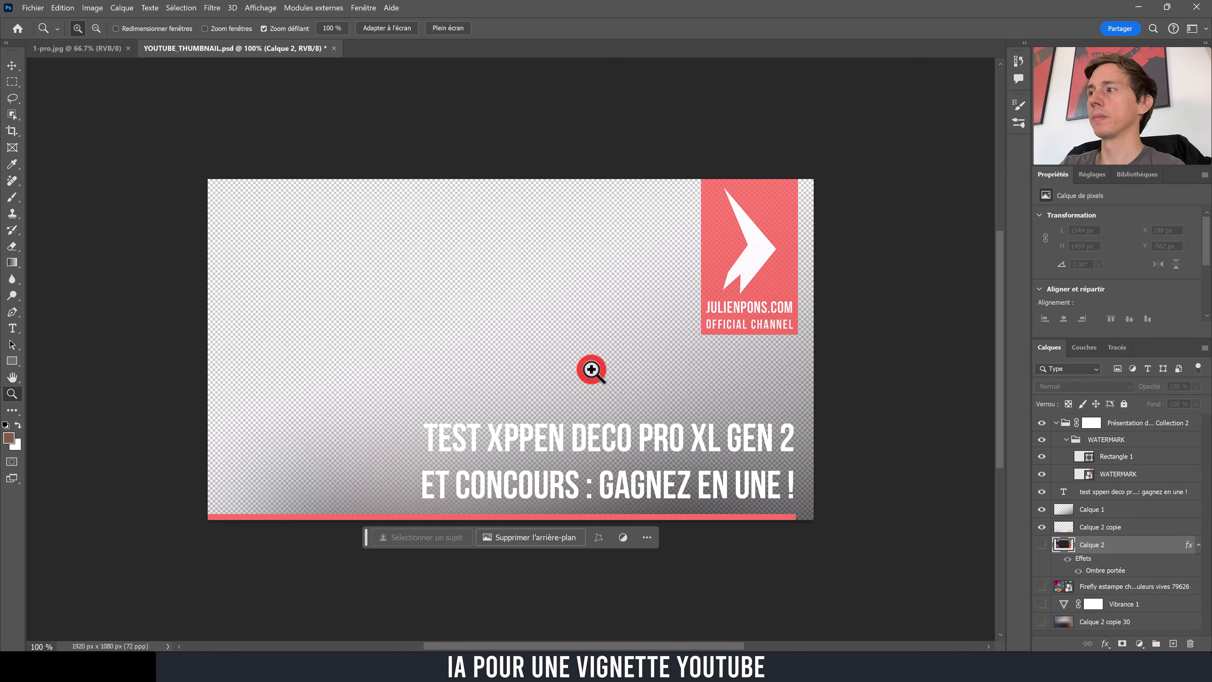
Step: Copy the whole 1-pro.jpg image and paste it into YOUTUBE_THUMBNAIL.psd
{"action": "left_click", "coordinate": [100, 52]}
{"action": "key", "text": "ctrl+a"}
{"action": "key", "text": "ctrl+c"}
{"action": "left_click", "coordinate": [210, 49]}
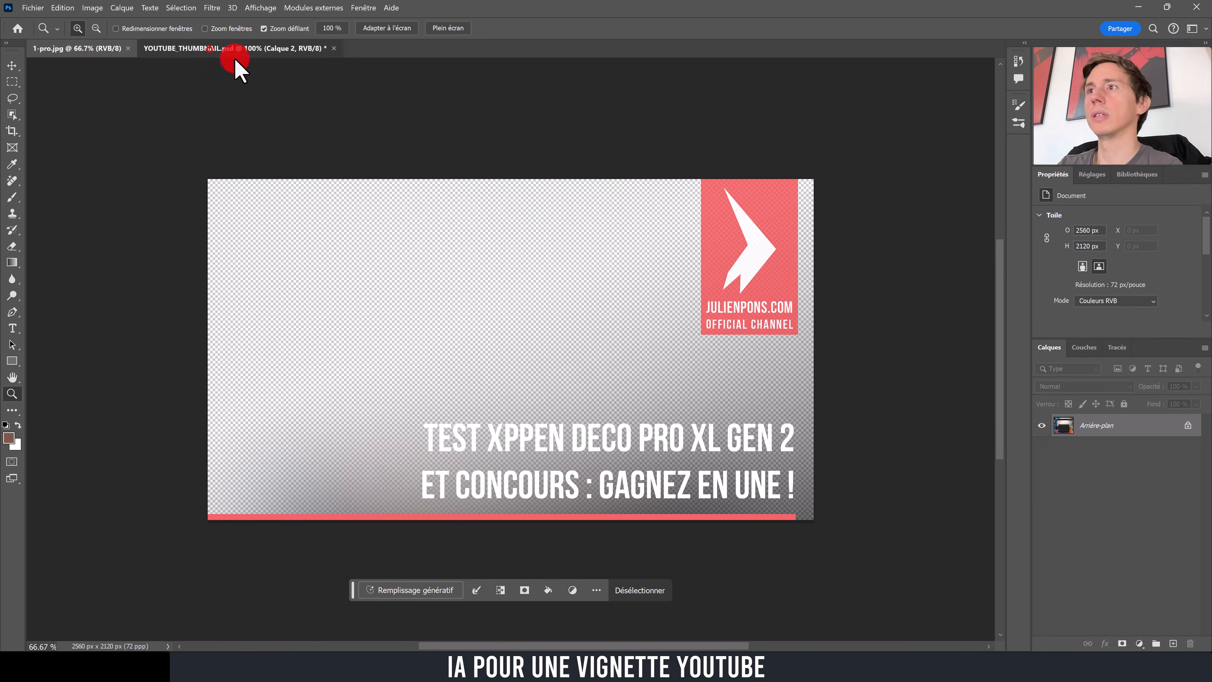
{"action": "key", "text": "ctrl+v"}
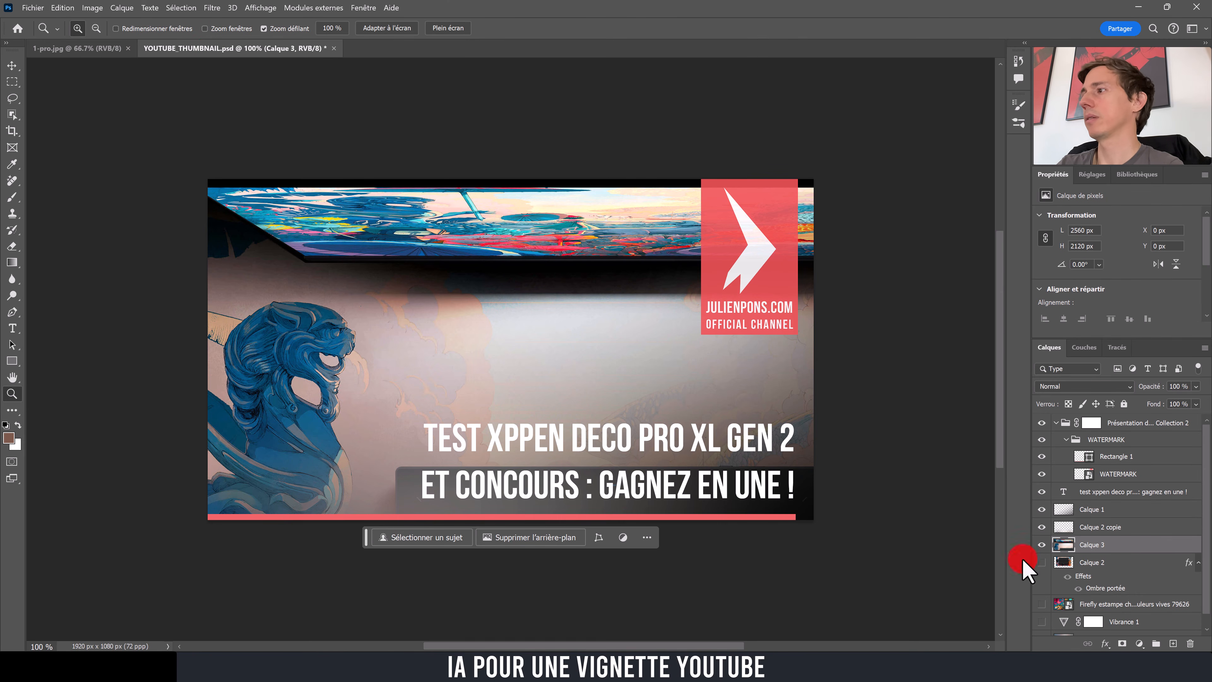
Step: Scale the pasted tablet image to about 1652 × 1368 px and centre it horizontally on the thumbnail at X 134 px, Y -558 px
{"action": "scroll", "coordinate": [1097, 578], "scroll_direction": "down", "scroll_amount": 1}
{"action": "mouse_move", "coordinate": [1095, 538]}
{"action": "left_mouse_down"}
{"action": "mouse_move", "coordinate": [1118, 582]}
{"action": "mouse_move", "coordinate": [1110, 539]}
{"action": "left_mouse_up"}
{"action": "key", "text": "ctrl+t"}
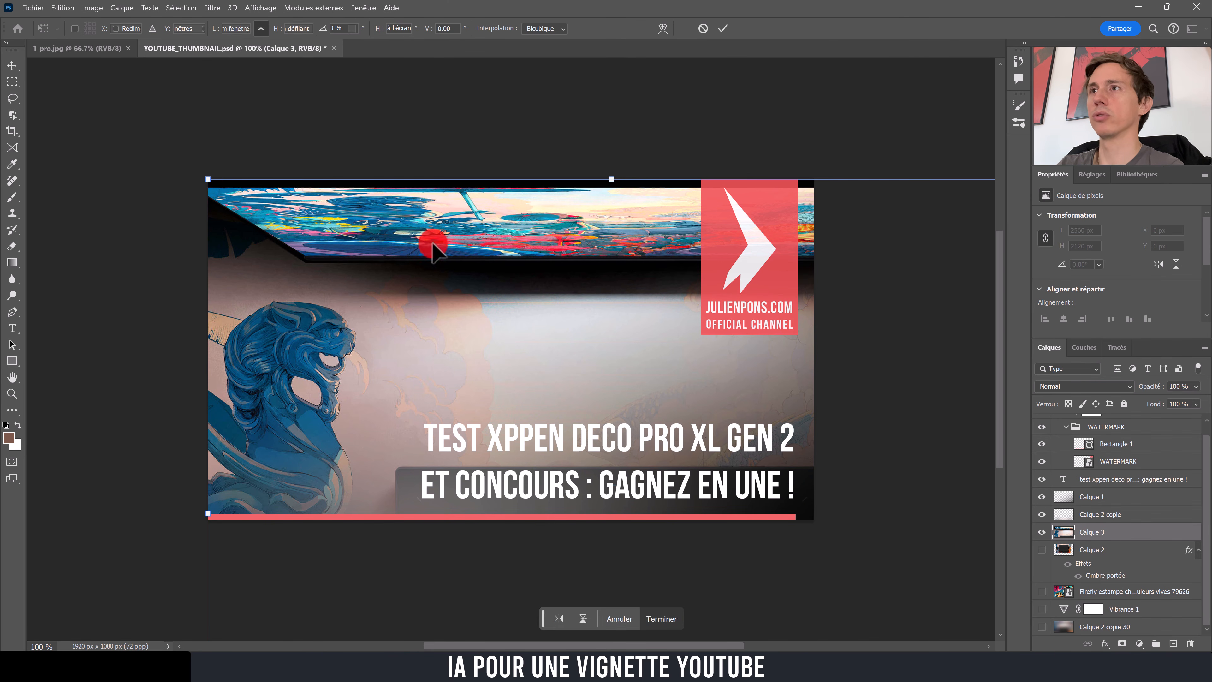
{"action": "left_click_drag", "start_coordinate": [207, 180], "coordinate": [501, 423]}
{"action": "left_click_drag", "start_coordinate": [742, 525], "coordinate": [562, 287]}
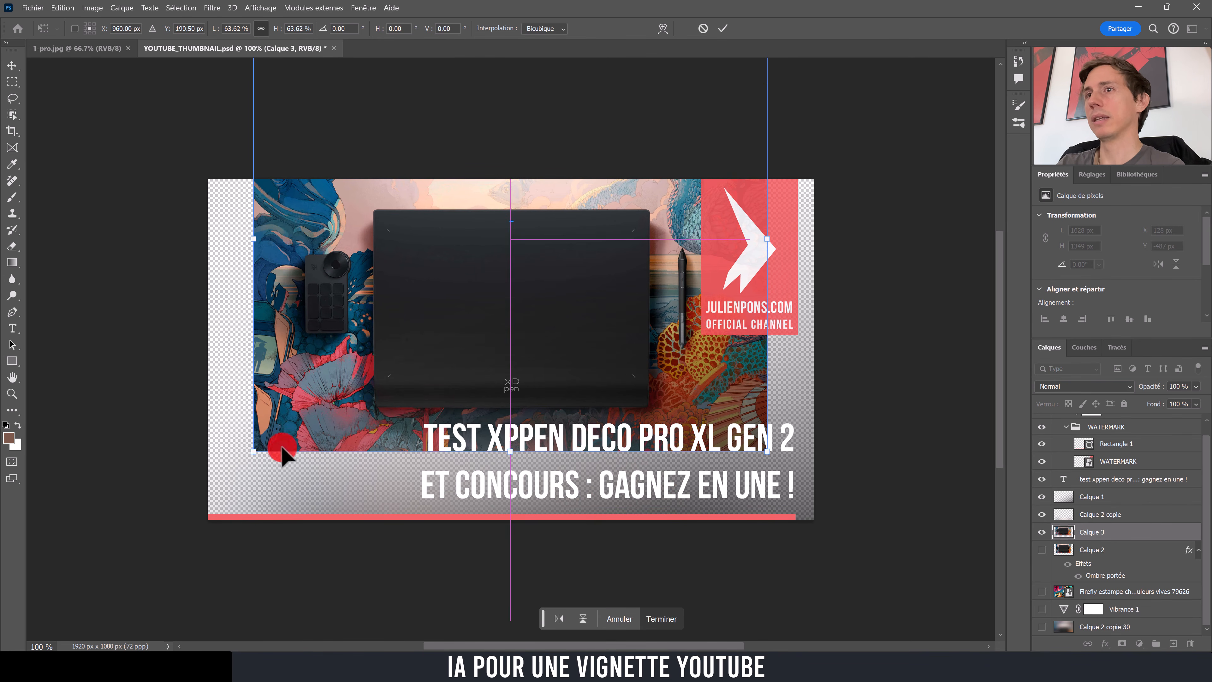
{"action": "left_click_drag", "start_coordinate": [254, 451], "coordinate": [220, 539]}
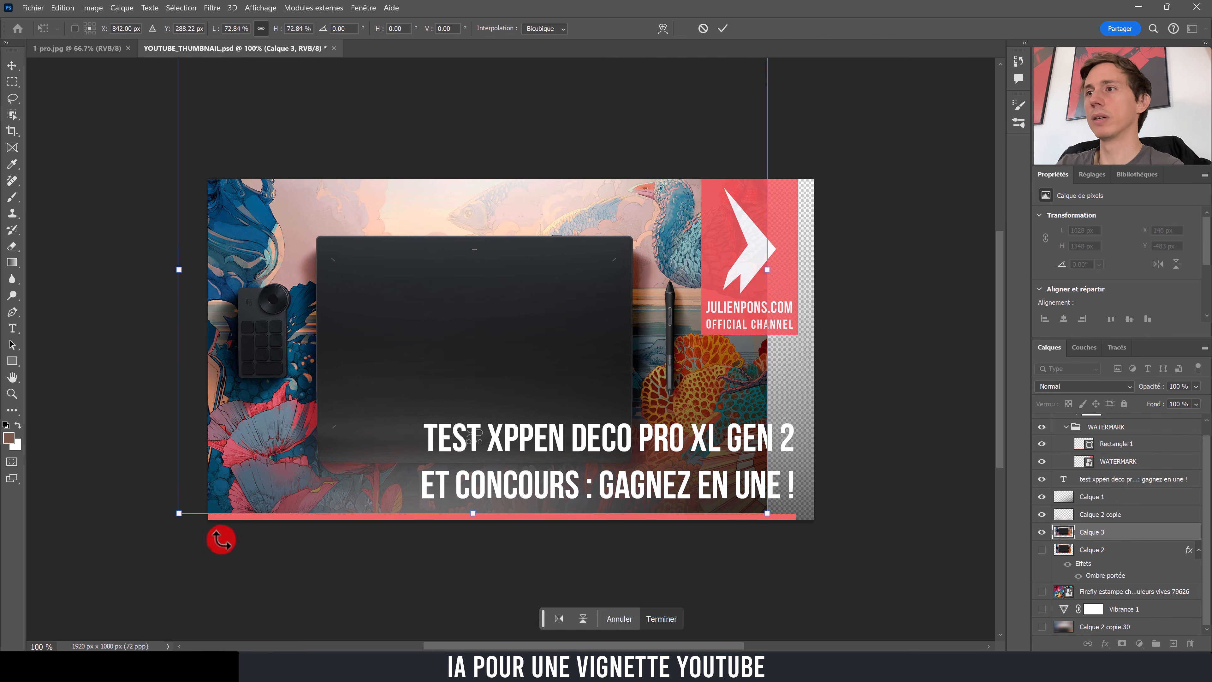
{"action": "left_click_drag", "start_coordinate": [765, 514], "coordinate": [828, 573]}
{"action": "left_click_drag", "start_coordinate": [766, 512], "coordinate": [781, 428]}
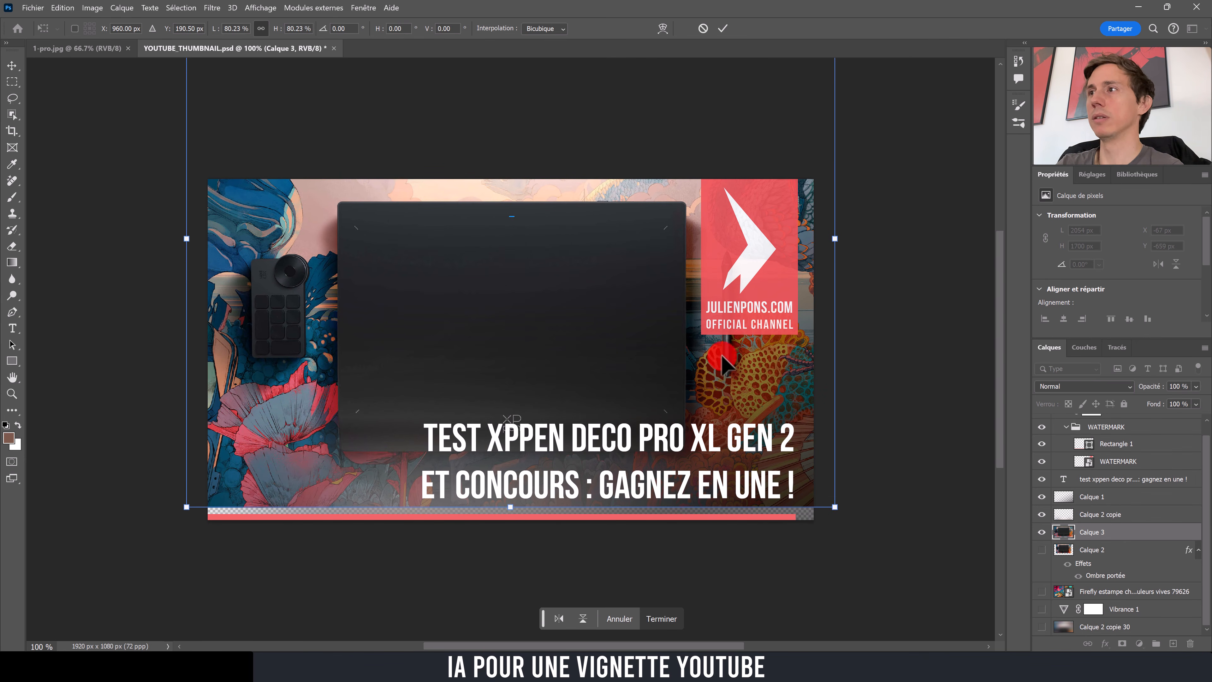
{"action": "left_click_drag", "start_coordinate": [186, 507], "coordinate": [264, 441]}
{"action": "left_click_drag", "start_coordinate": [836, 446], "coordinate": [765, 398]}
{"action": "left_click_drag", "start_coordinate": [699, 371], "coordinate": [682, 396]}
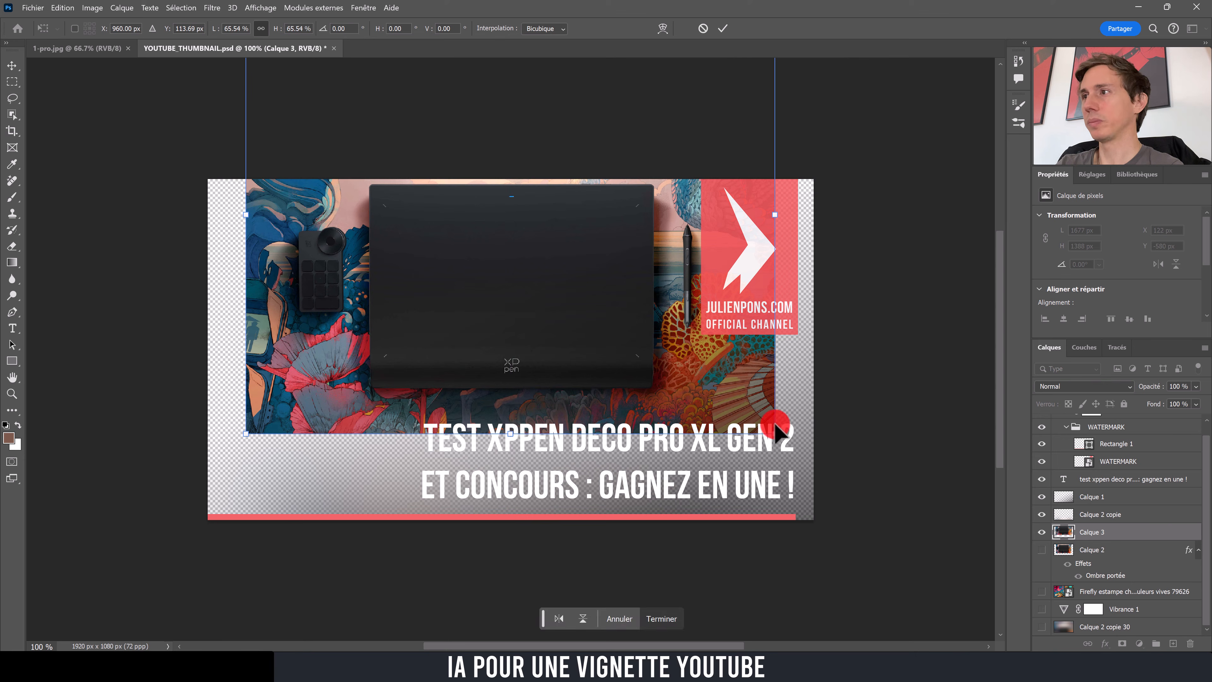
{"action": "left_click_drag", "start_coordinate": [776, 433], "coordinate": [767, 427]}
{"action": "left_click_drag", "start_coordinate": [695, 396], "coordinate": [701, 410]}
{"action": "key", "text": "z"}
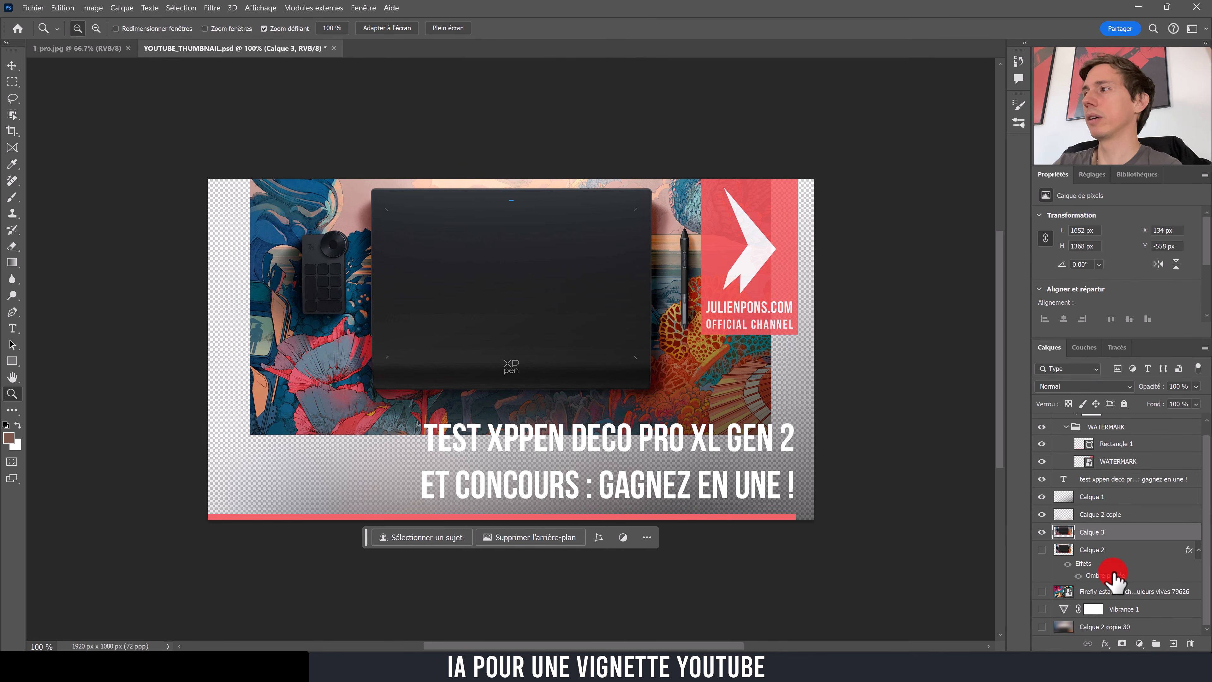
Step: Paste a second copy of the tablet image, place it beneath Calque 3 and move it to about X -50 px, Y -1037 px
{"action": "left_click", "coordinate": [106, 52]}
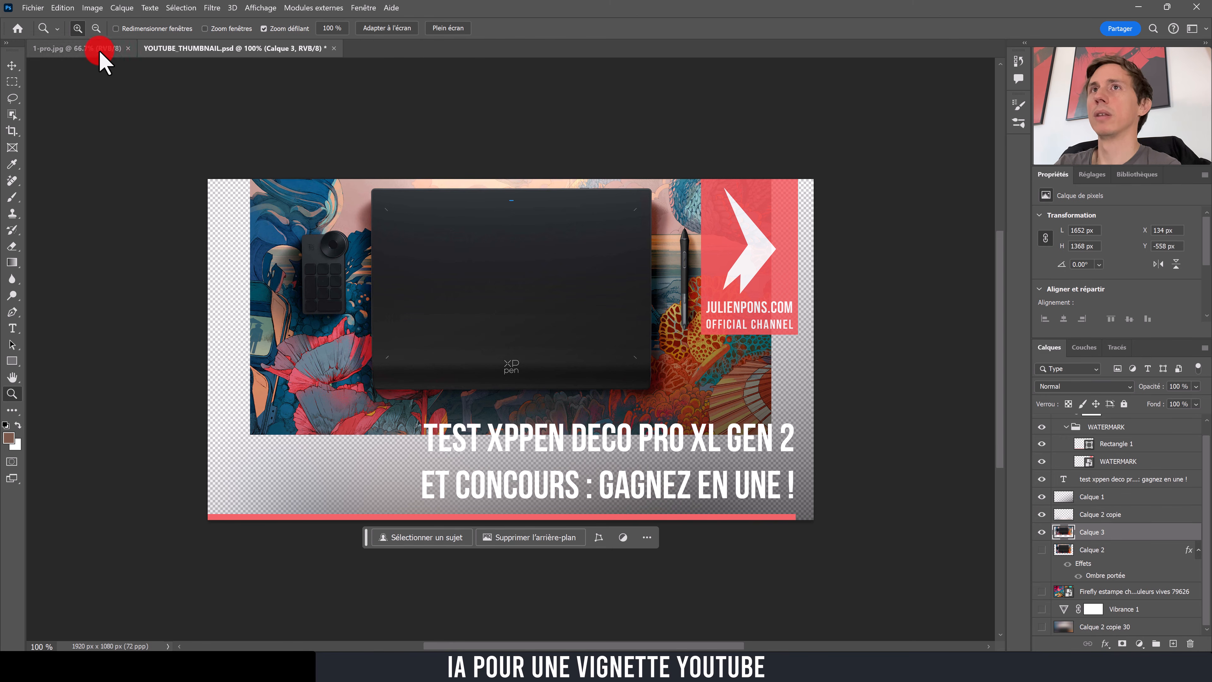
{"action": "left_click", "coordinate": [182, 50]}
{"action": "key", "text": "ctrl+v"}
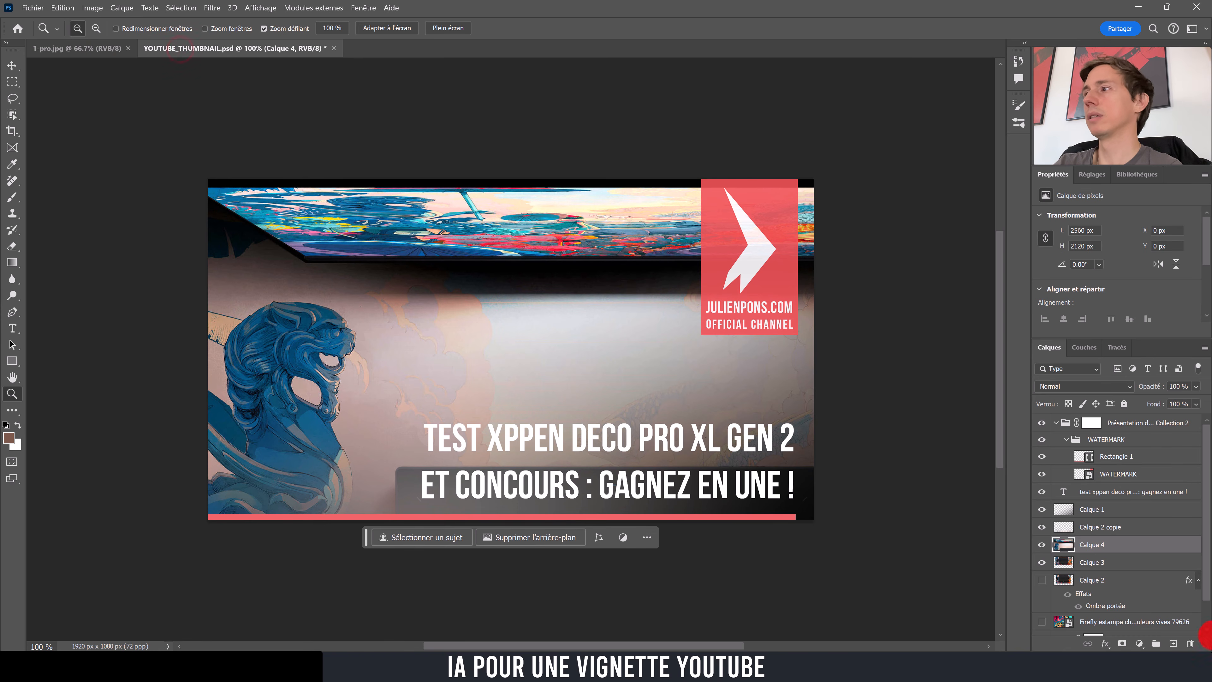
{"action": "left_click_drag", "start_coordinate": [1086, 549], "coordinate": [1050, 564]}
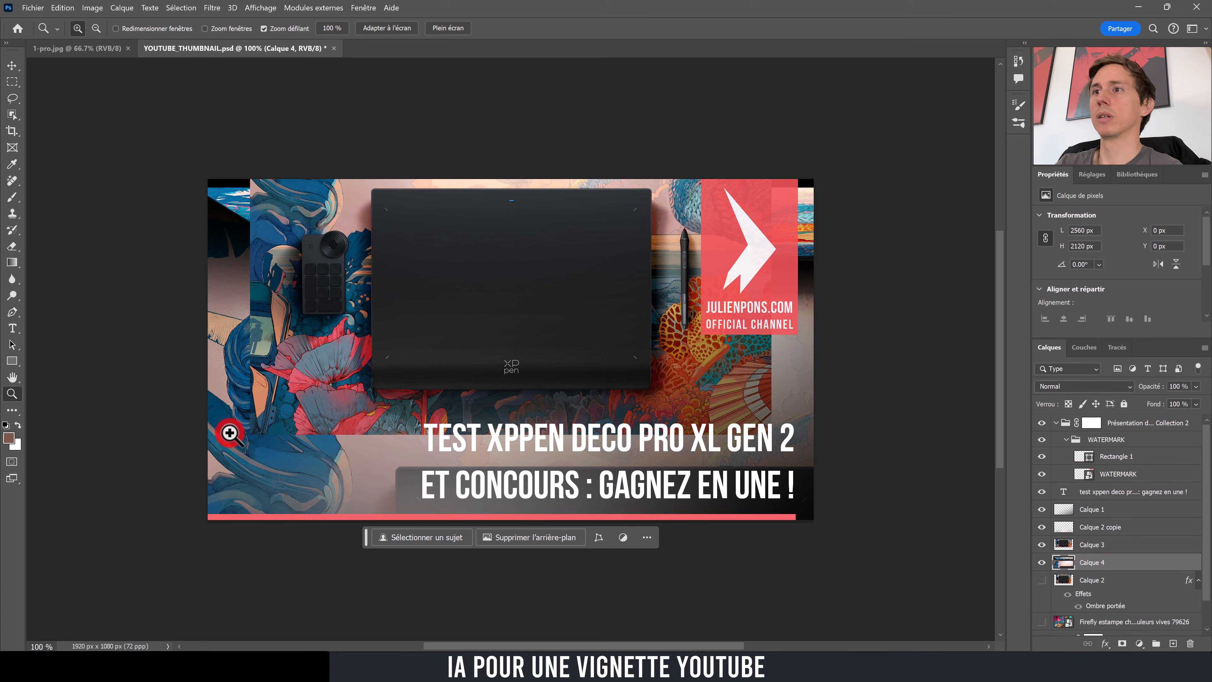
{"action": "key", "text": "v"}
{"action": "left_click_drag", "start_coordinate": [640, 395], "coordinate": [616, 499]}
Step: Apply a Gaussian blur with a radius of 89.9 pixels to the full-size background copy, Calque 4
{"action": "left_click", "coordinate": [212, 7]}
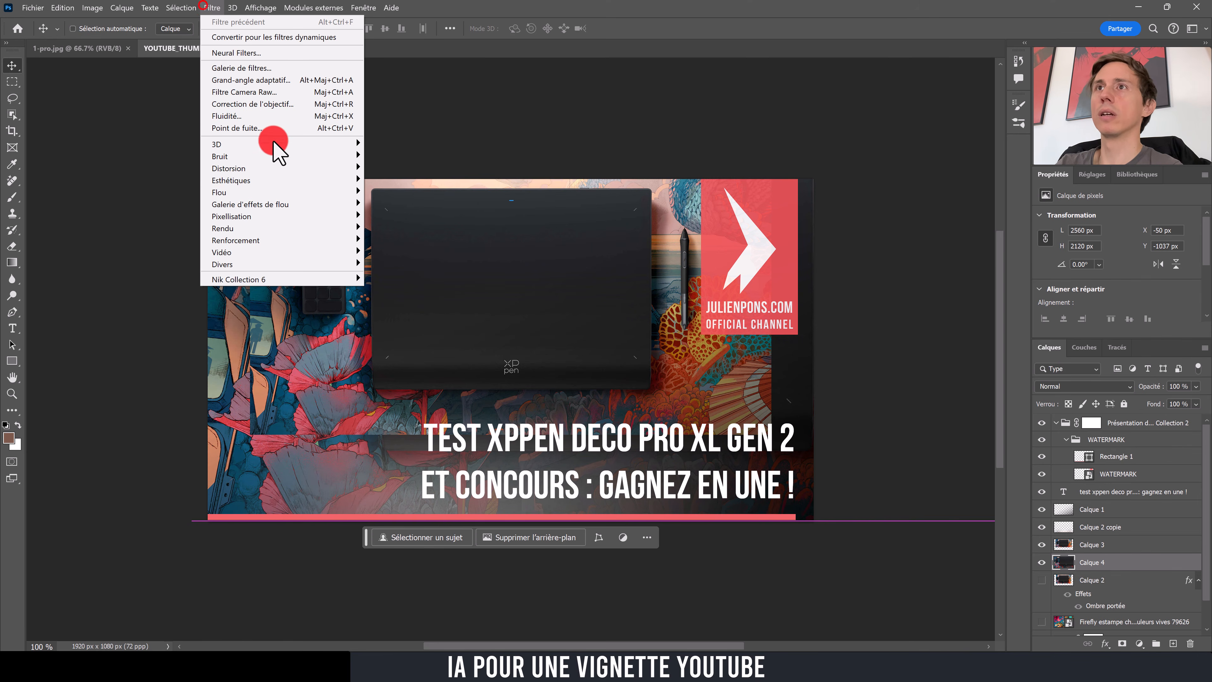
{"action": "mouse_move", "coordinate": [296, 192]}
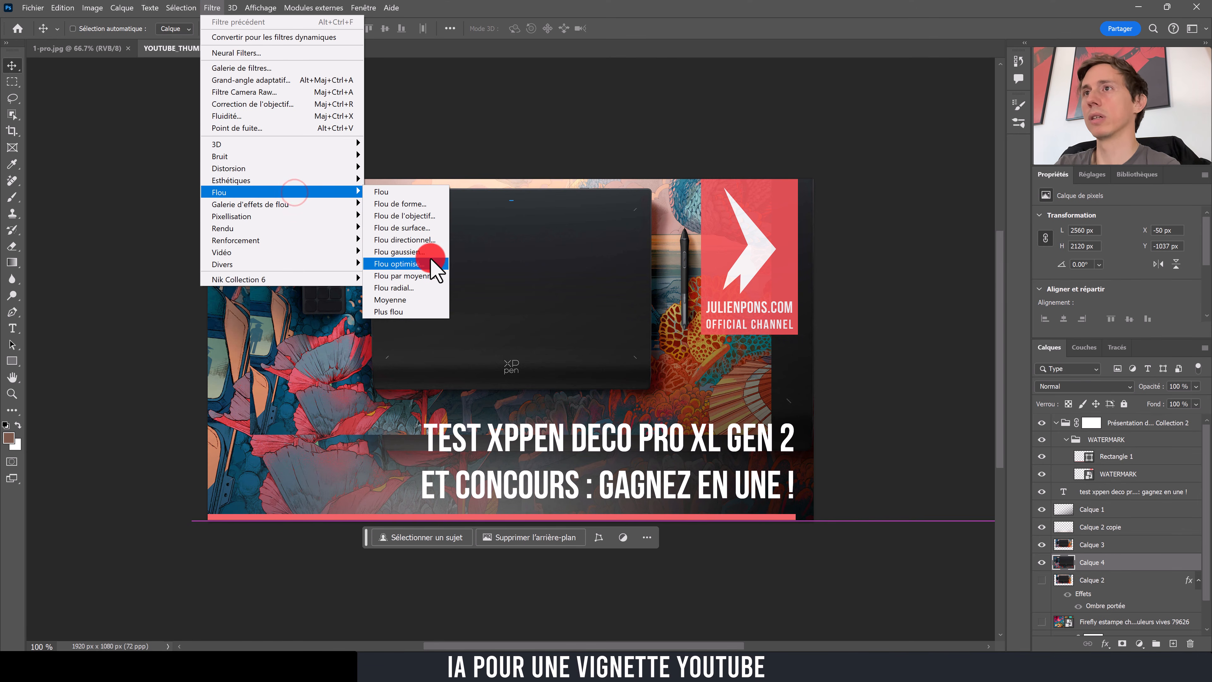
{"action": "left_click", "coordinate": [432, 253]}
{"action": "left_click_drag", "start_coordinate": [836, 403], "coordinate": [787, 406]}
{"action": "left_click", "coordinate": [872, 236]}
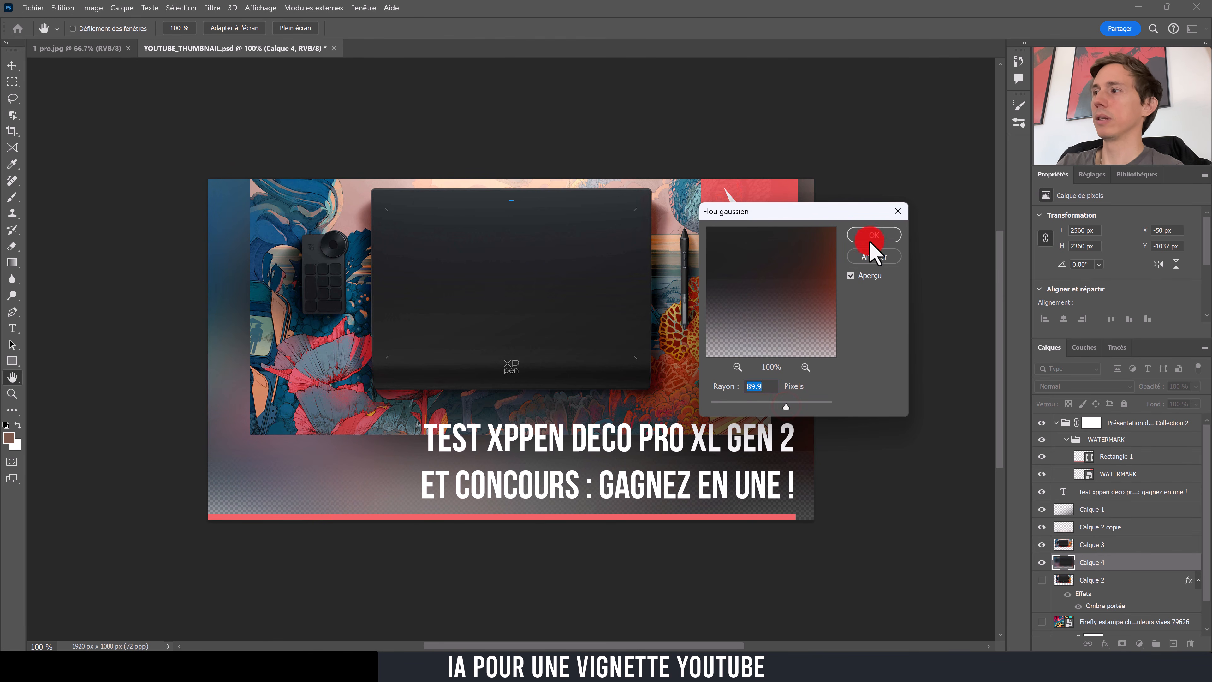
Step: Duplicate the blurred background layer Calque 4 six times so its translucent edges fill in
{"action": "key", "text": "ctrl+j"}
{"action": "key", "text": "ctrl+j"}
{"action": "key", "text": "ctrl+j"}
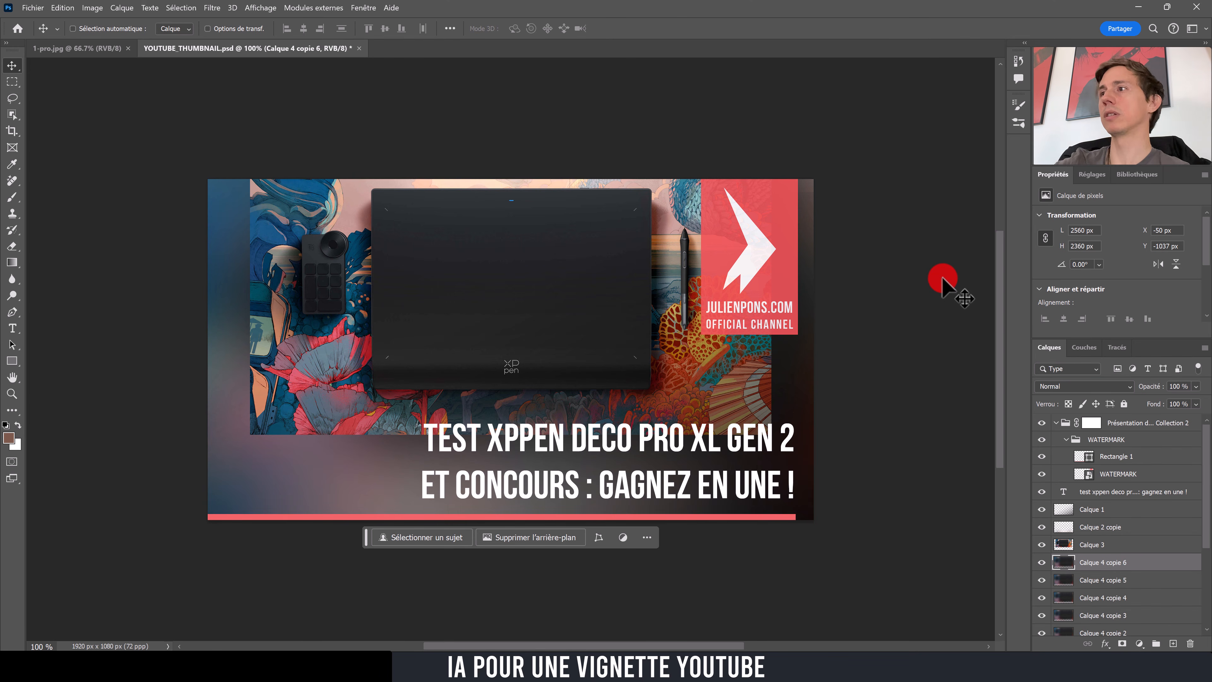
Step: Add a drop shadow to the tablet image layer Calque 3 with its opacity set to 76%
{"action": "left_click", "coordinate": [1093, 545]}
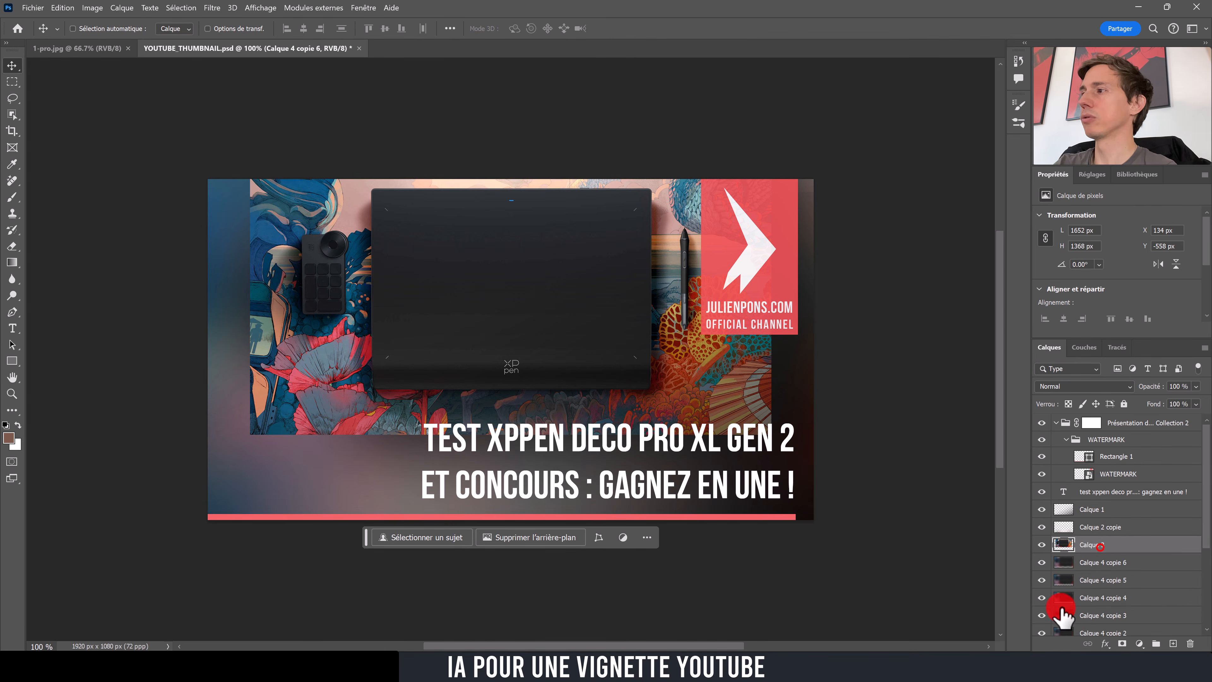
{"action": "left_click", "coordinate": [1105, 643]}
{"action": "left_click", "coordinate": [1115, 635]}
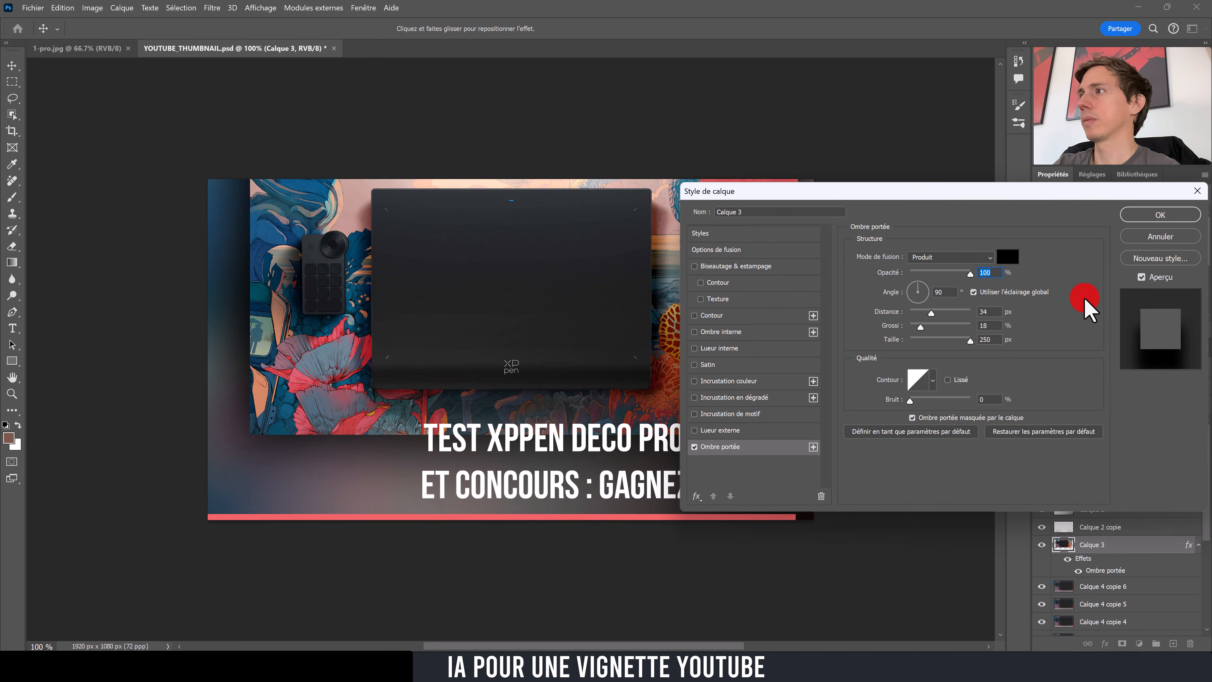
{"action": "left_click", "coordinate": [953, 274]}
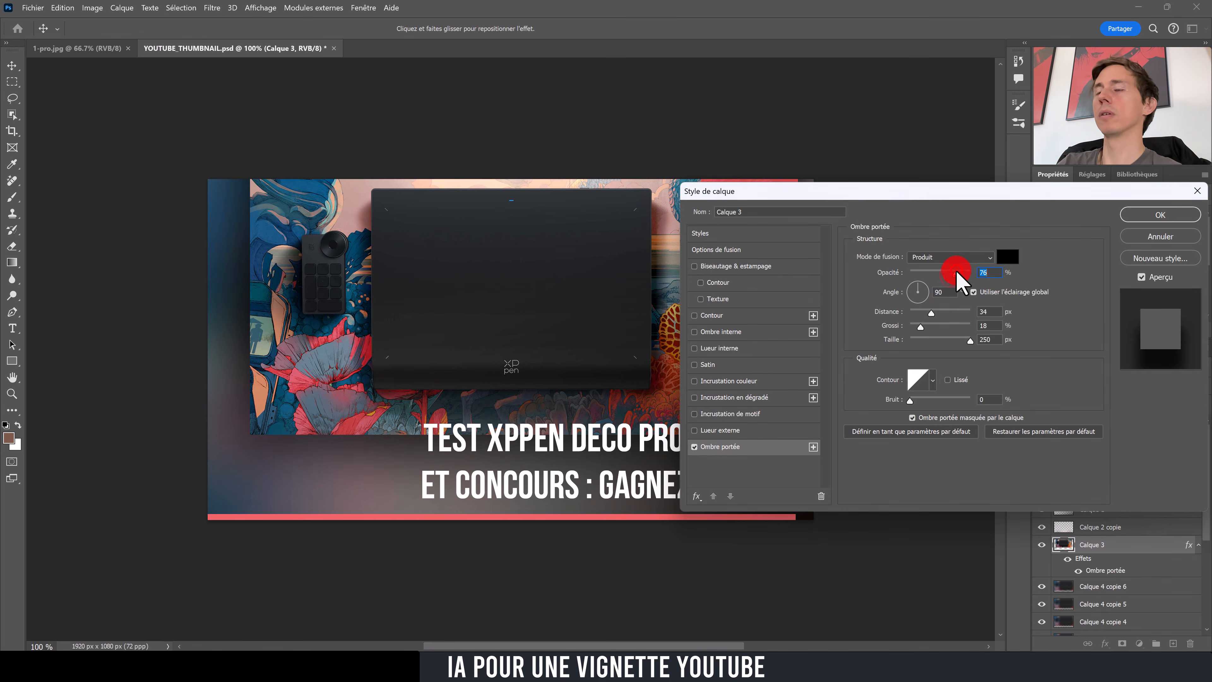
{"action": "left_click", "coordinate": [1155, 214]}
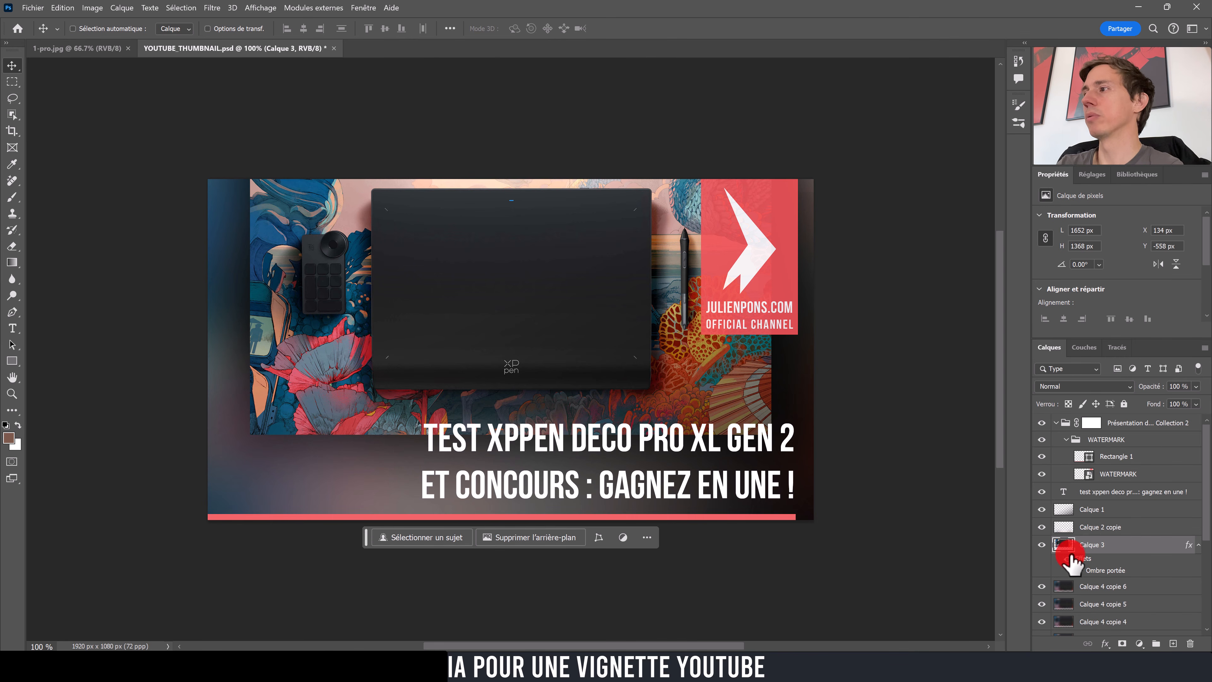
Step: Delete Calque 3 together with Calque 4 and all of its copies
{"action": "scroll", "coordinate": [1074, 568], "scroll_direction": "down", "scroll_amount": 3}
{"action": "left_click", "coordinate": [1094, 587], "text": "shift"}
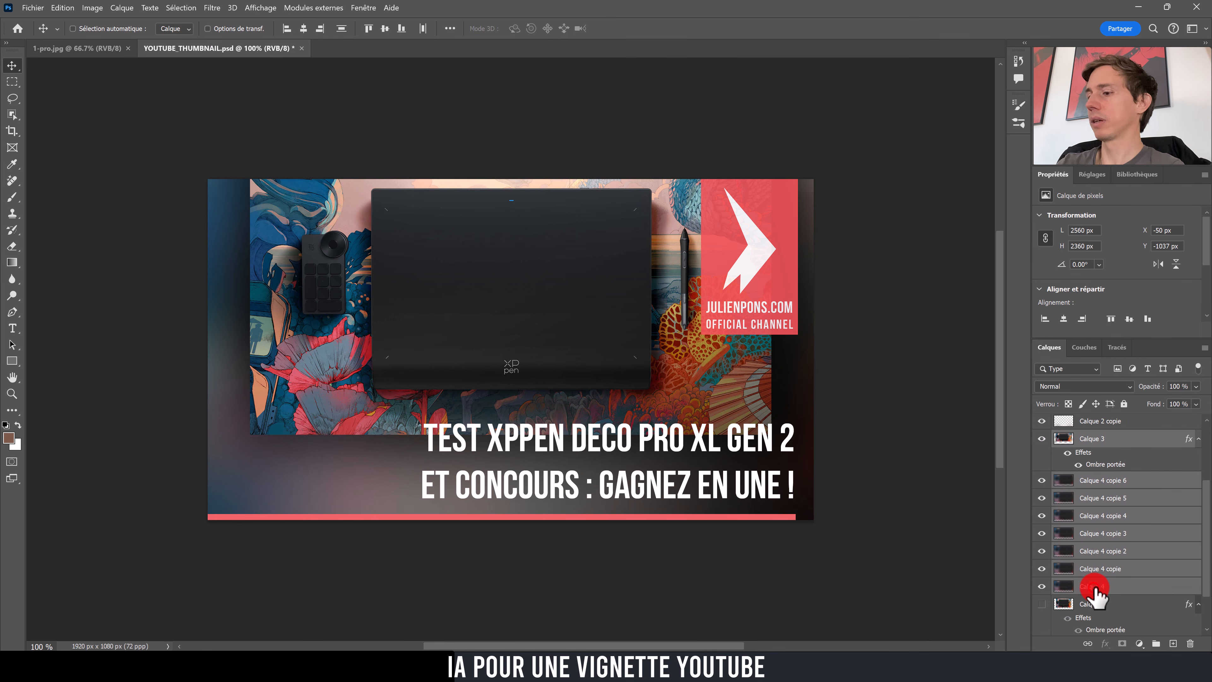
{"action": "key", "text": "Delete"}
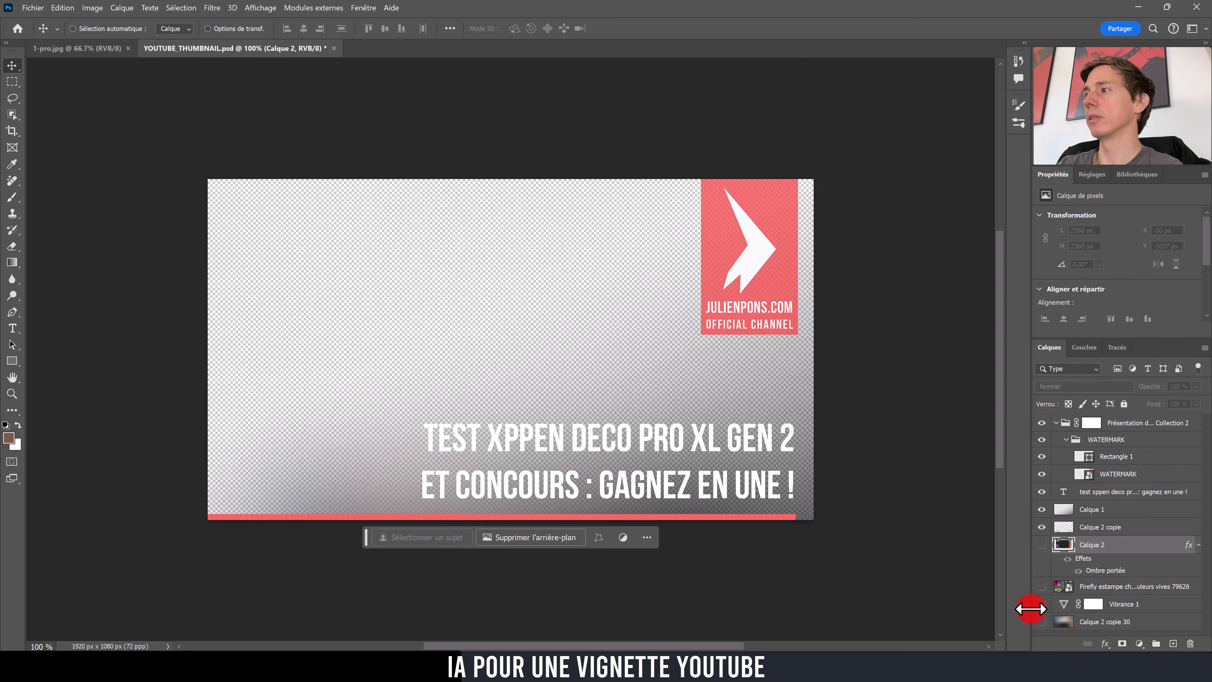
Step: Show Calque 2 and the background layers below it, and view the Firefly dragon print on its own
{"action": "left_click", "coordinate": [1043, 545]}
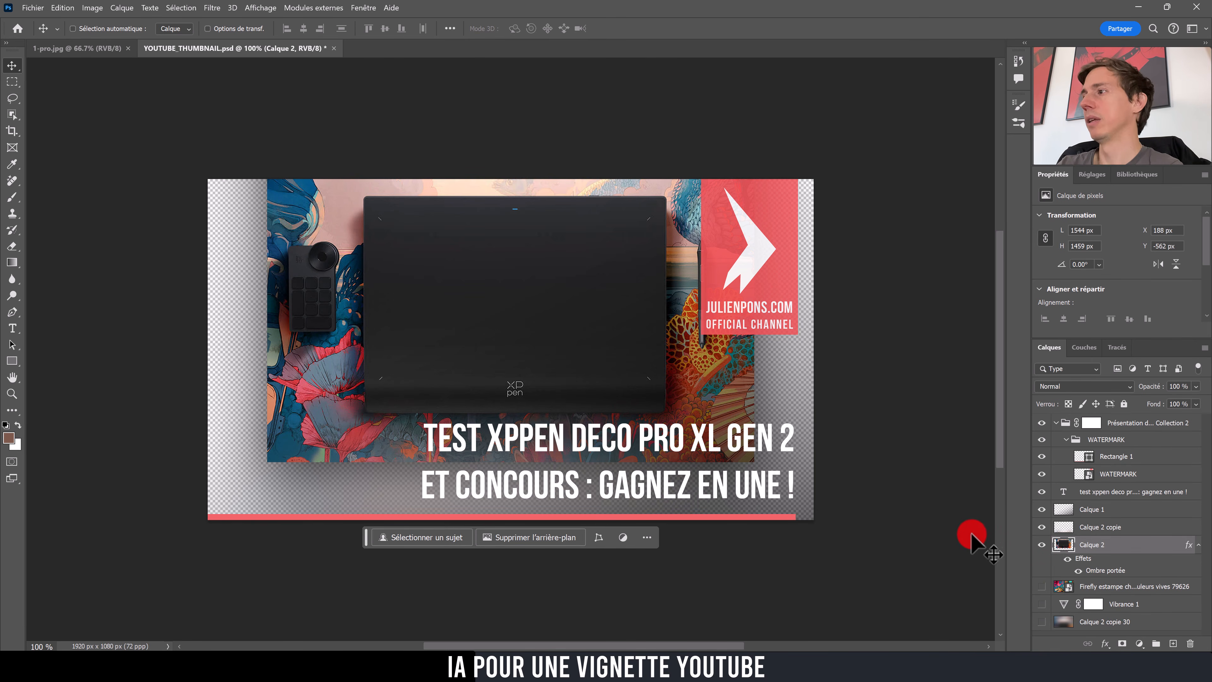
{"action": "left_click", "coordinate": [1042, 586]}
{"action": "left_click", "coordinate": [1042, 604]}
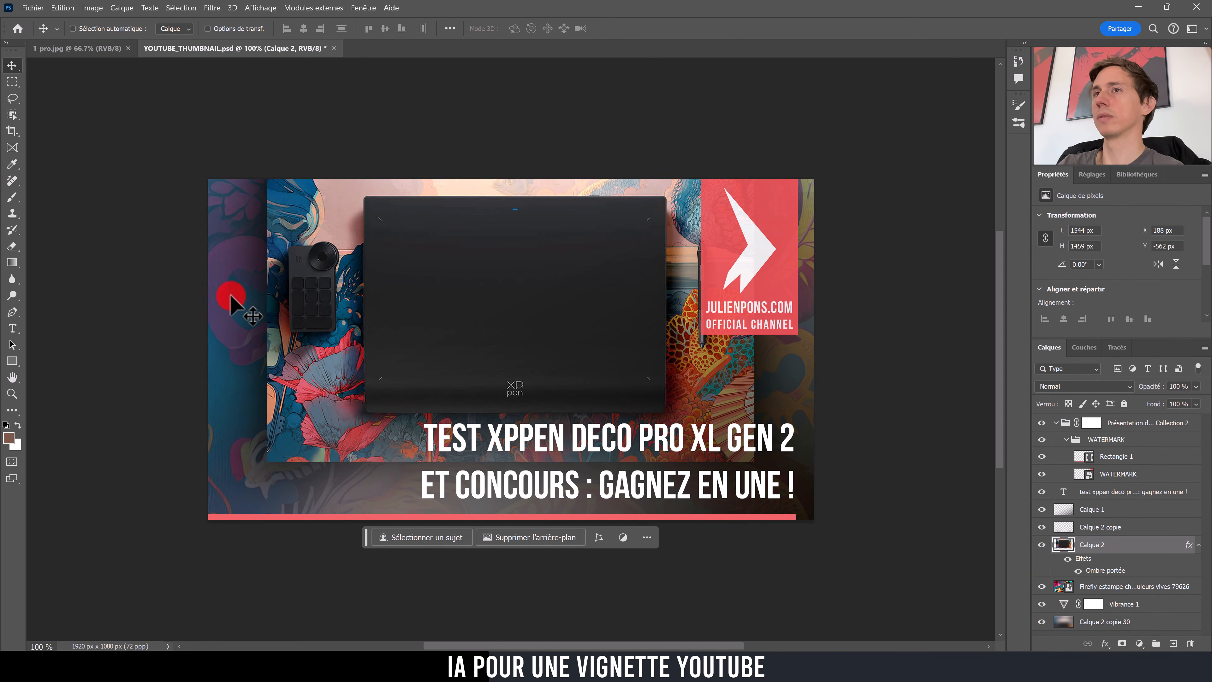
{"action": "left_click", "coordinate": [1041, 586], "text": "alt"}
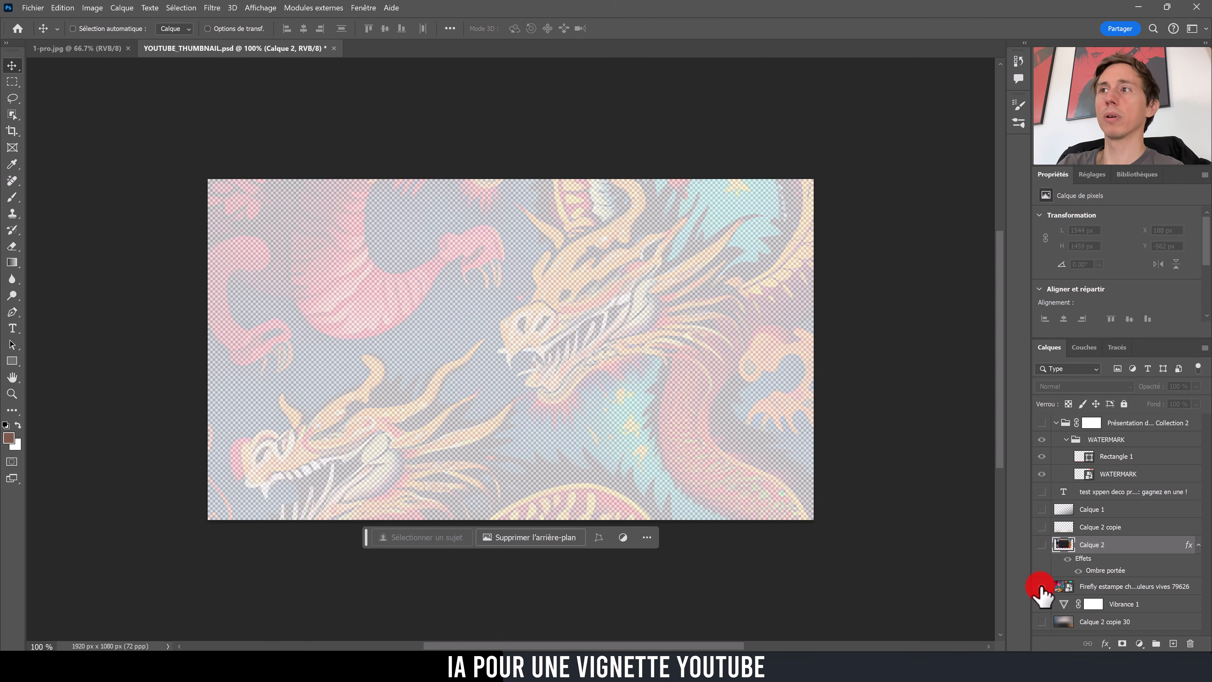
{"action": "left_click", "coordinate": [1041, 587], "text": "alt"}
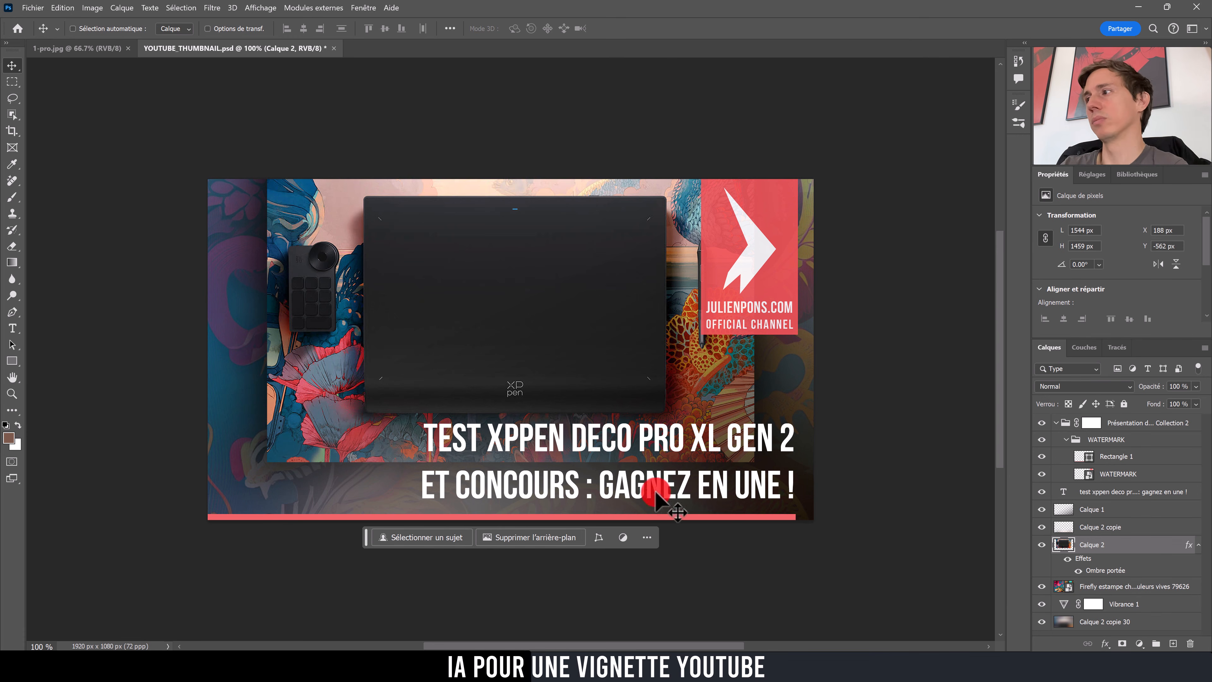
Step: Add an empty layer above the Présentation group, hide every other layer and collapse the group
{"action": "scroll", "coordinate": [886, 553], "scroll_direction": "down", "scroll_amount": 1}
{"action": "left_click_drag", "start_coordinate": [1048, 587], "coordinate": [1049, 641]}
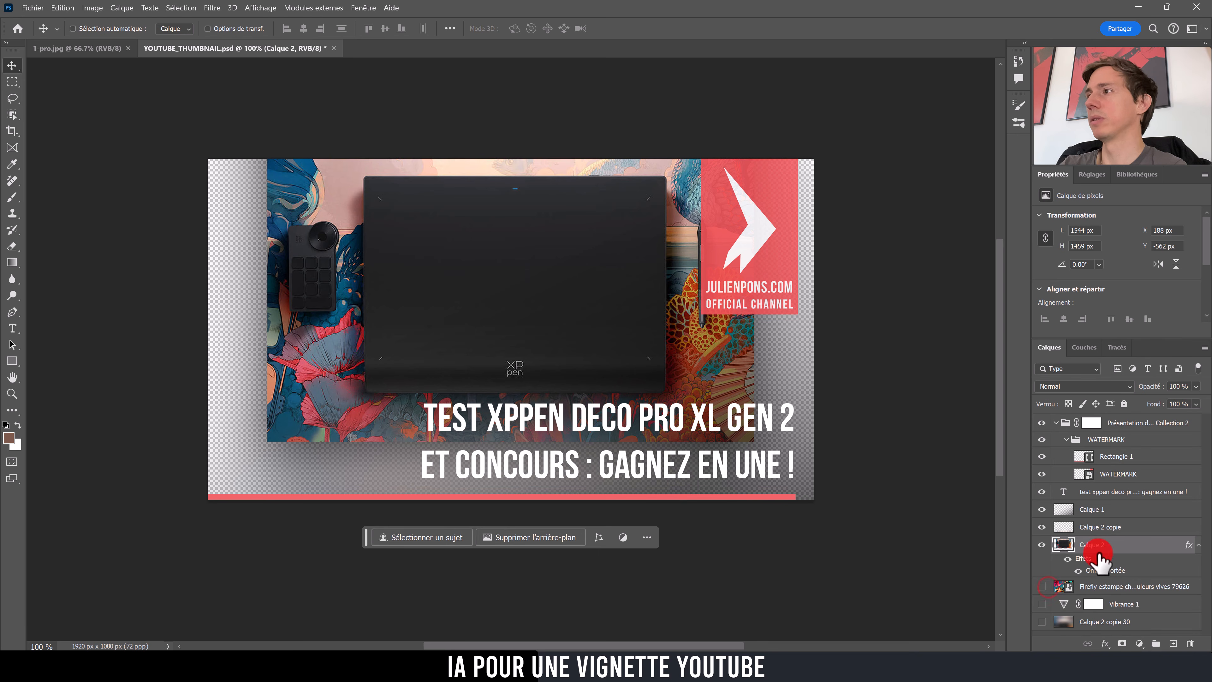
{"action": "left_click", "coordinate": [1043, 545]}
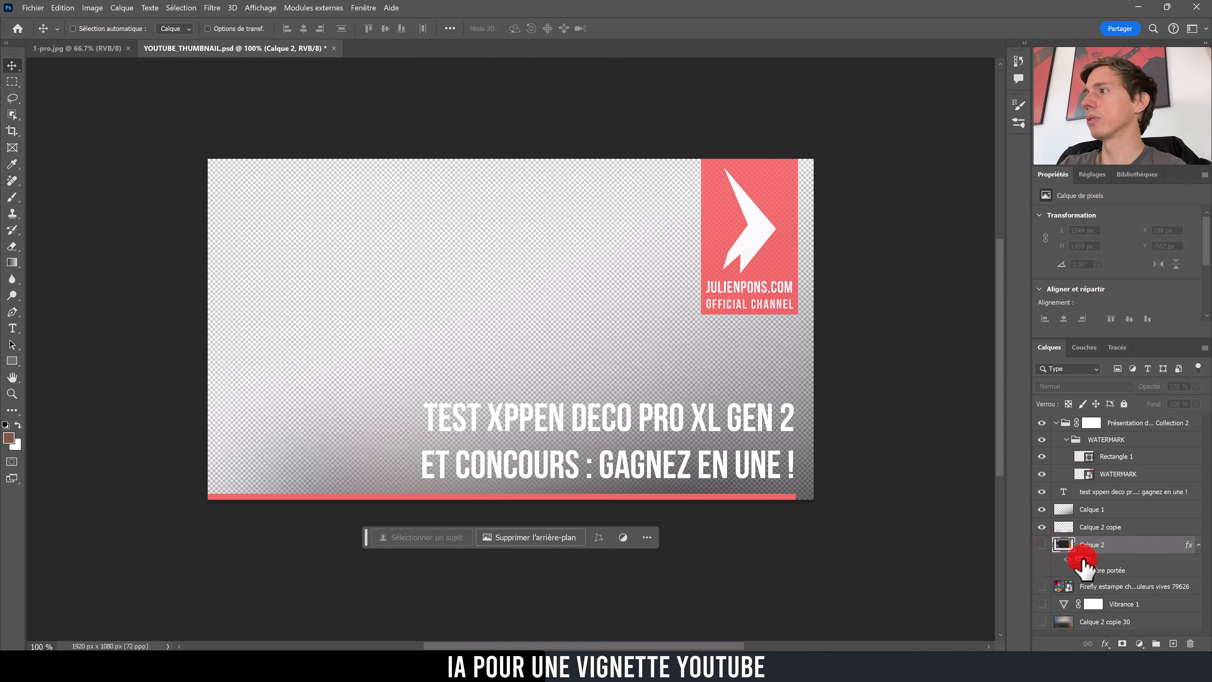
{"action": "left_click", "coordinate": [1126, 420]}
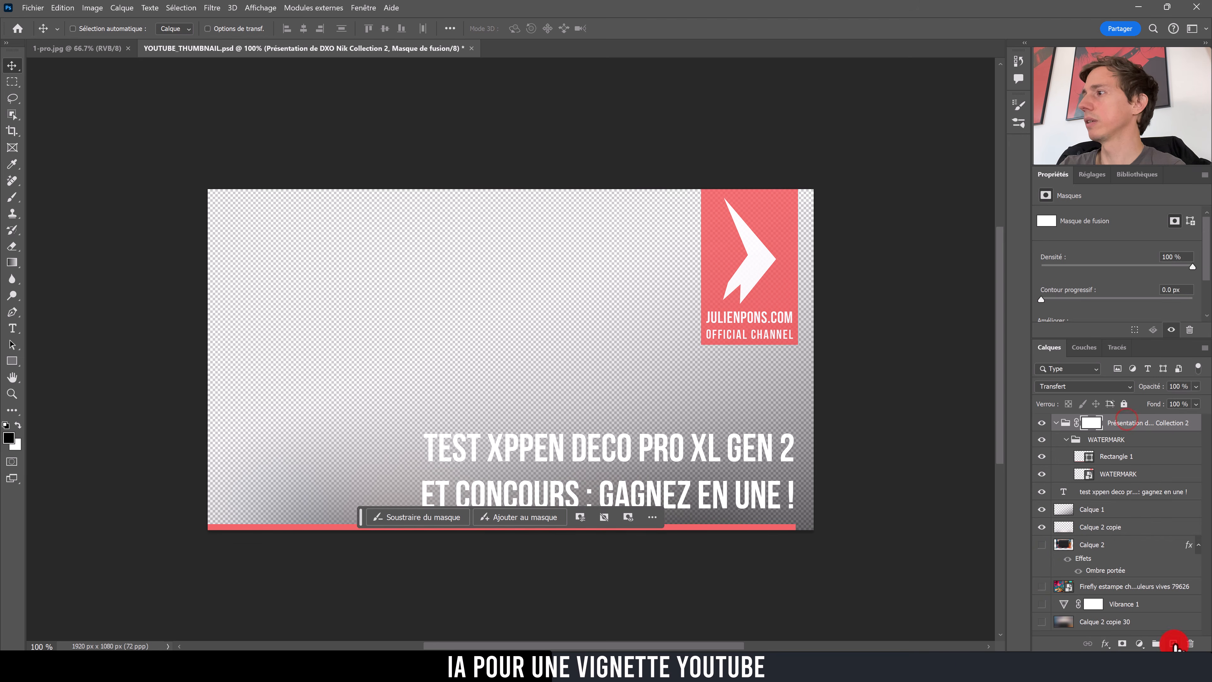
{"action": "left_click", "coordinate": [1173, 643]}
{"action": "left_click_drag", "start_coordinate": [1072, 438], "coordinate": [1045, 580]}
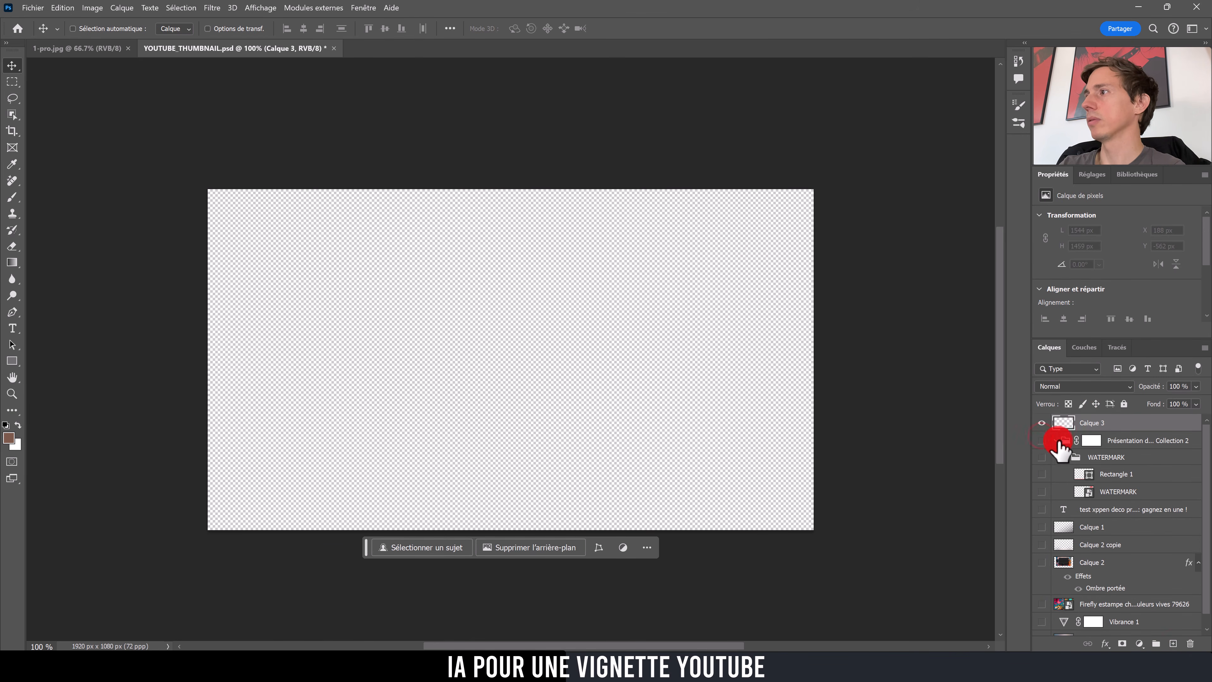
{"action": "left_click", "coordinate": [1056, 440]}
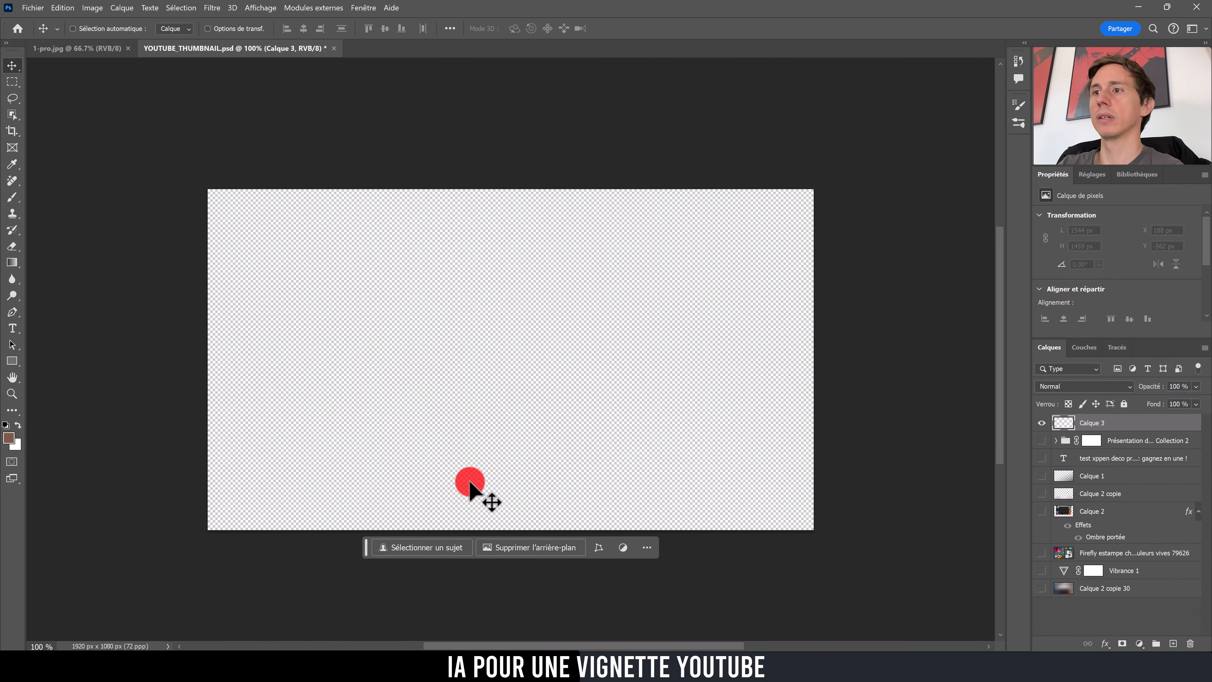
Step: Select the whole canvas and generate a fill with the prompt "estampe chinoise avec dragon couleurs saturées"
{"action": "key", "text": "ctrl+a"}
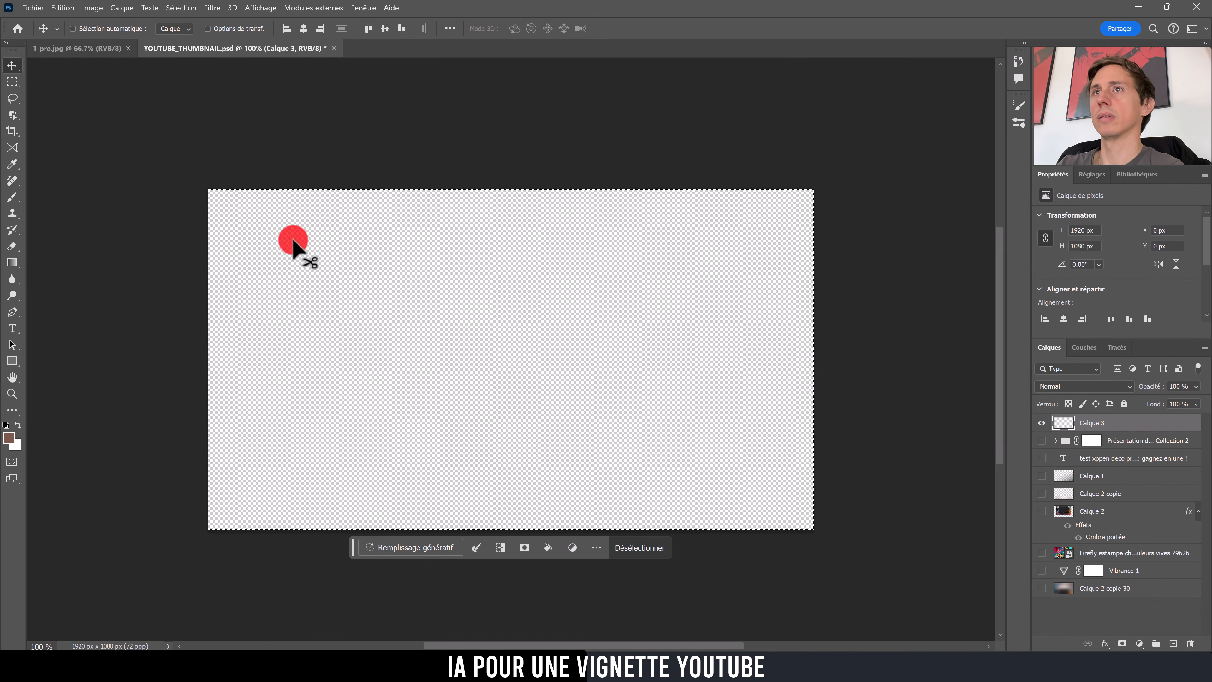
{"action": "left_click", "coordinate": [456, 558]}
{"action": "left_click", "coordinate": [495, 544]}
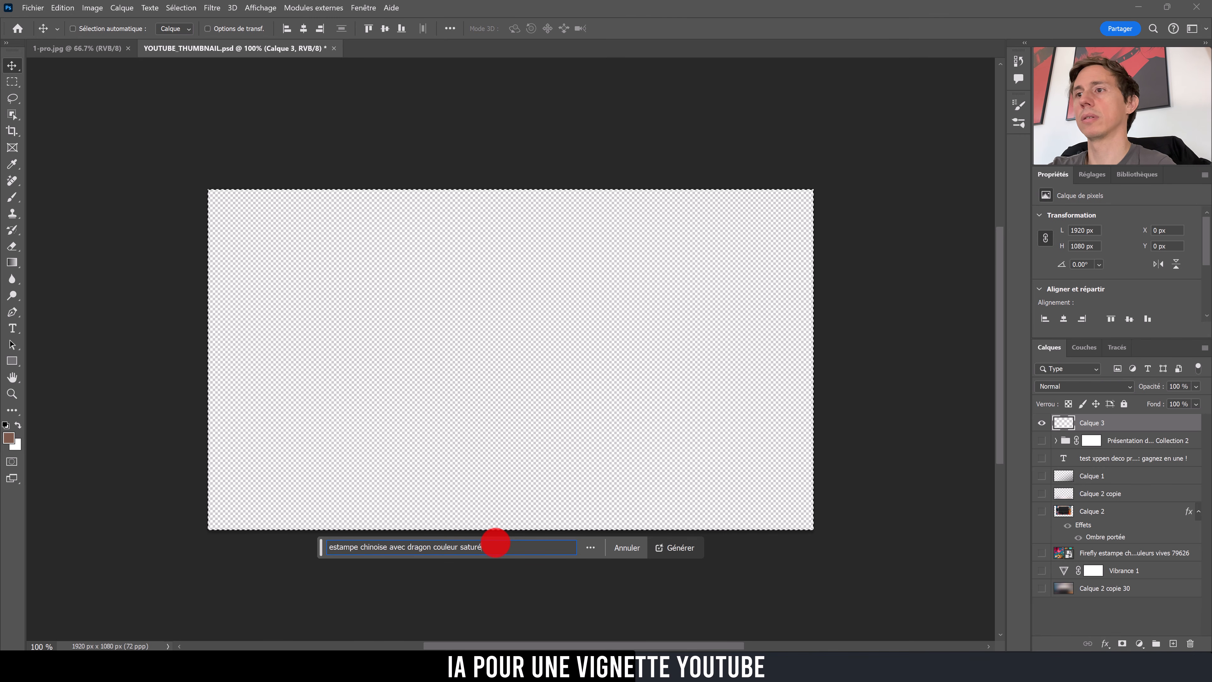
{"action": "key", "text": "BackSpace"}
{"action": "key", "text": "BackSpace"}
{"action": "type", "text": "s satur"}
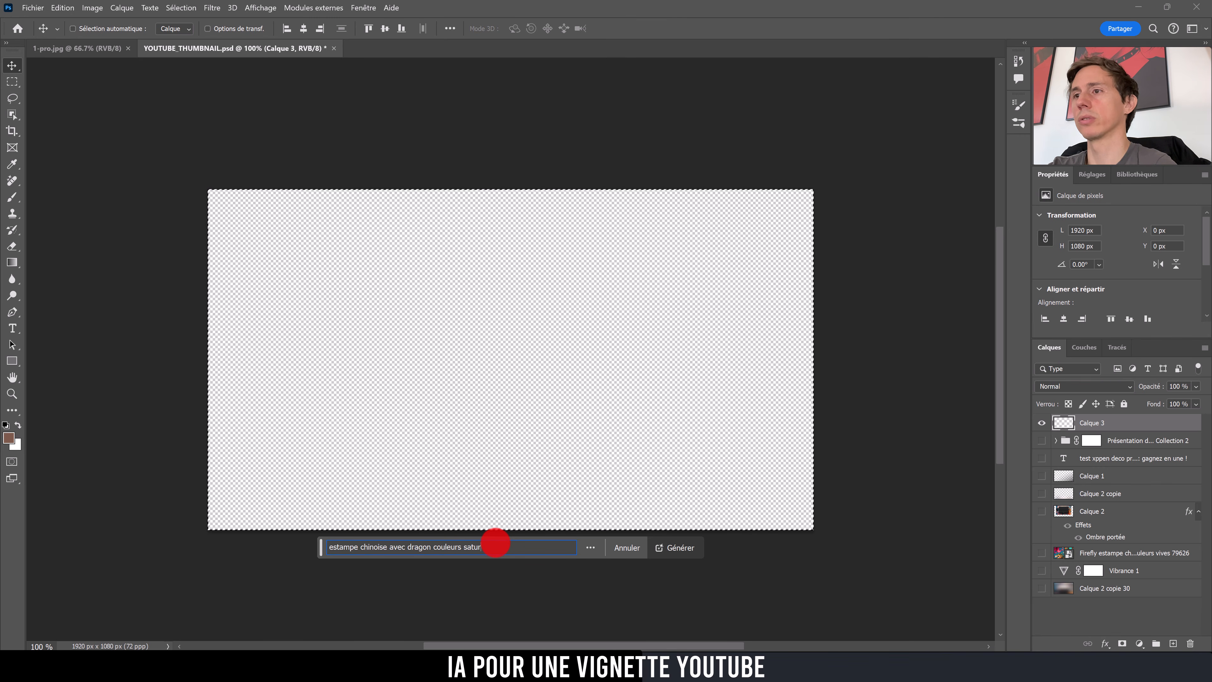
{"action": "type", "text": "ées"}
{"action": "left_click", "coordinate": [674, 547]}
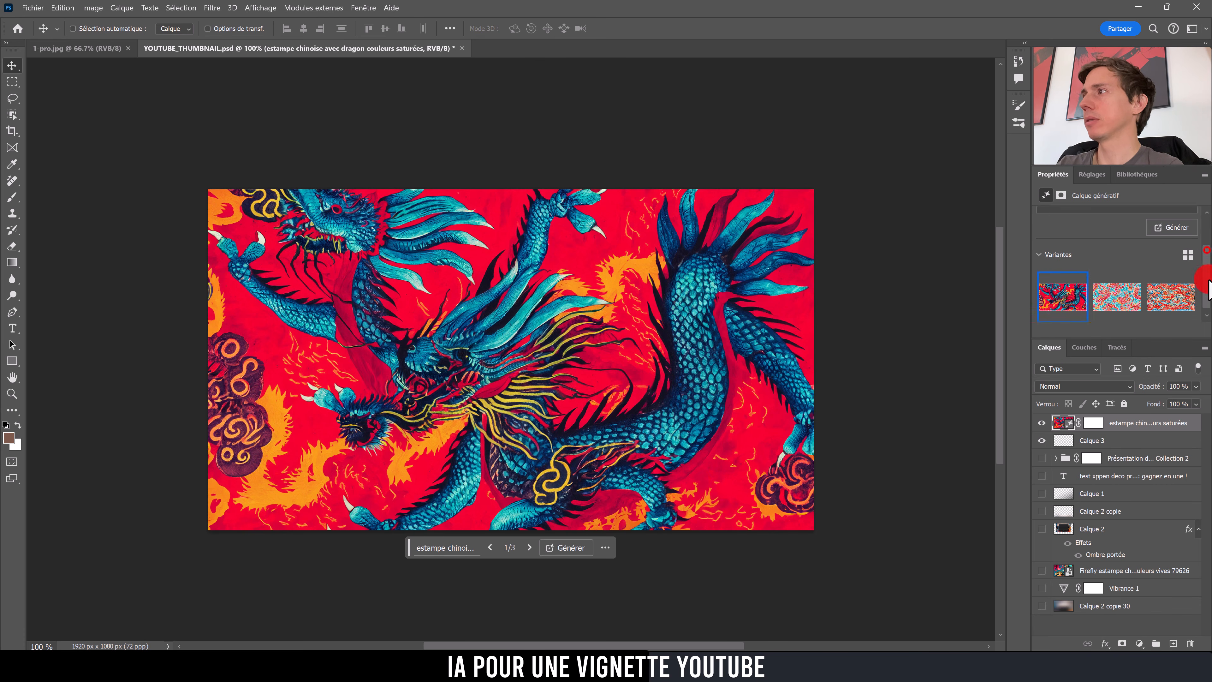
Step: Preview the other dragon variants, and regenerate the fill with the dragon removed from the prompt and the colours described as "vives"
{"action": "left_click", "coordinate": [1119, 293]}
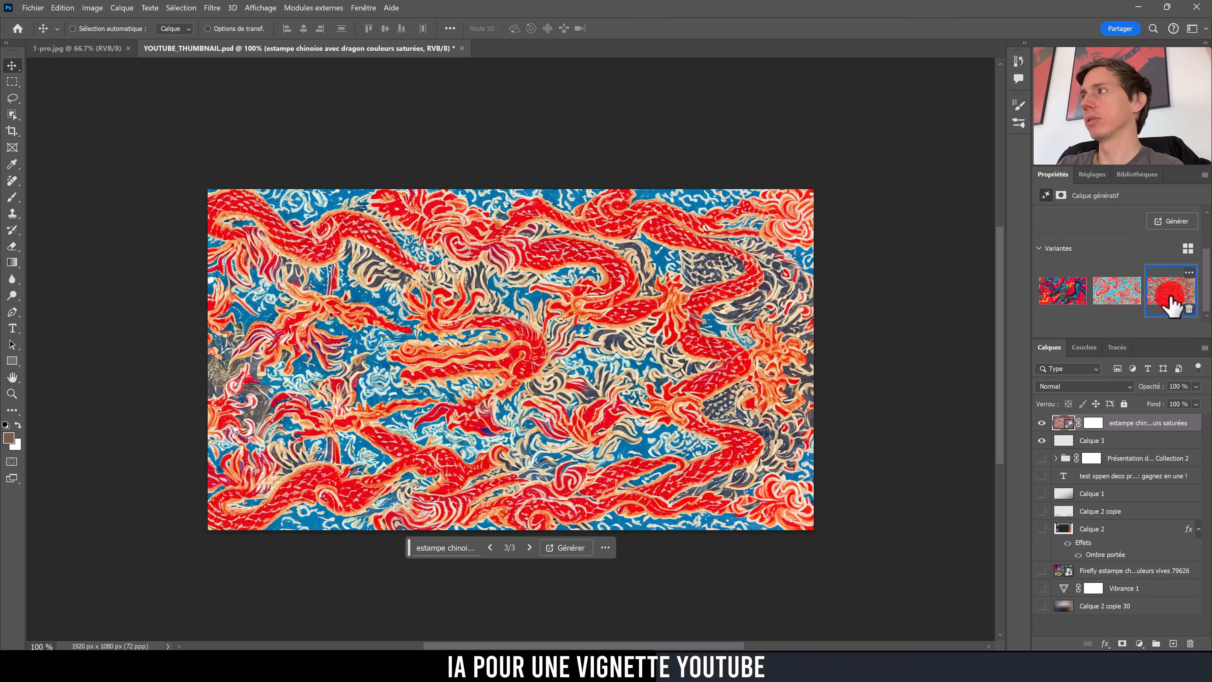
{"action": "mouse_move", "coordinate": [1206, 308]}
{"action": "left_mouse_down"}
{"action": "mouse_move", "coordinate": [1205, 298]}
{"action": "mouse_move", "coordinate": [1199, 315]}
{"action": "left_mouse_up"}
{"action": "left_click", "coordinate": [455, 549]}
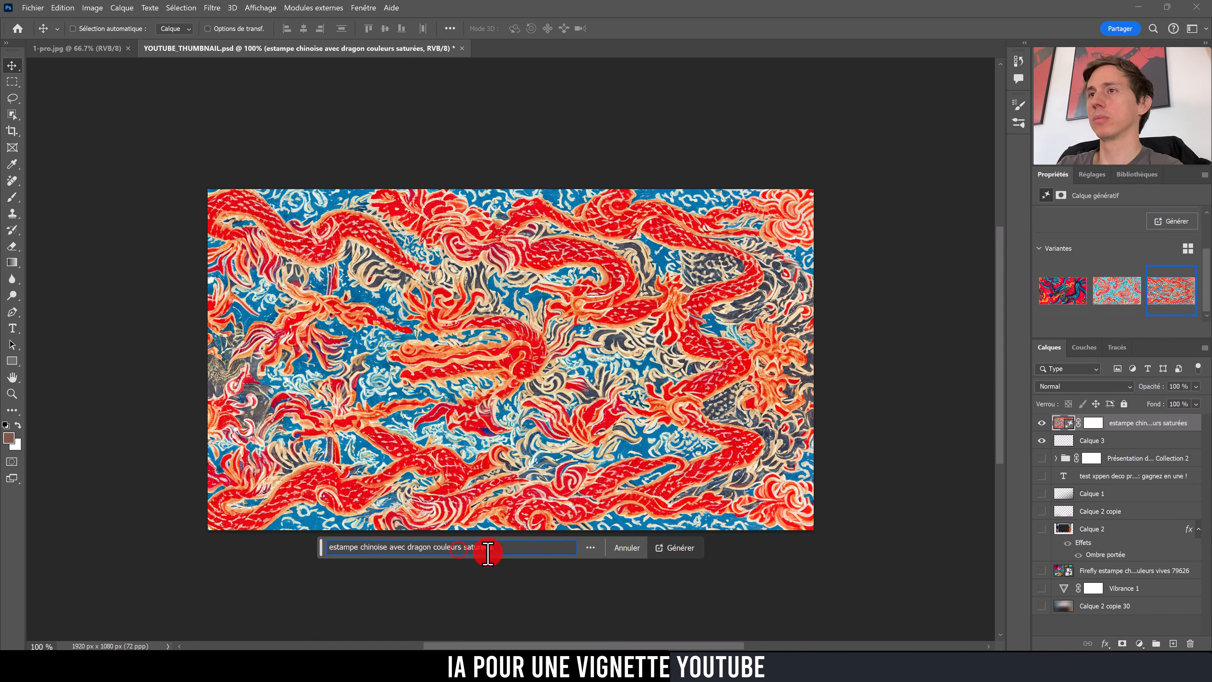
{"action": "left_click", "coordinate": [480, 549]}
{"action": "left_click_drag", "start_coordinate": [387, 549], "coordinate": [435, 549]}
{"action": "key", "text": "BackSpace"}
{"action": "left_click", "coordinate": [679, 548]}
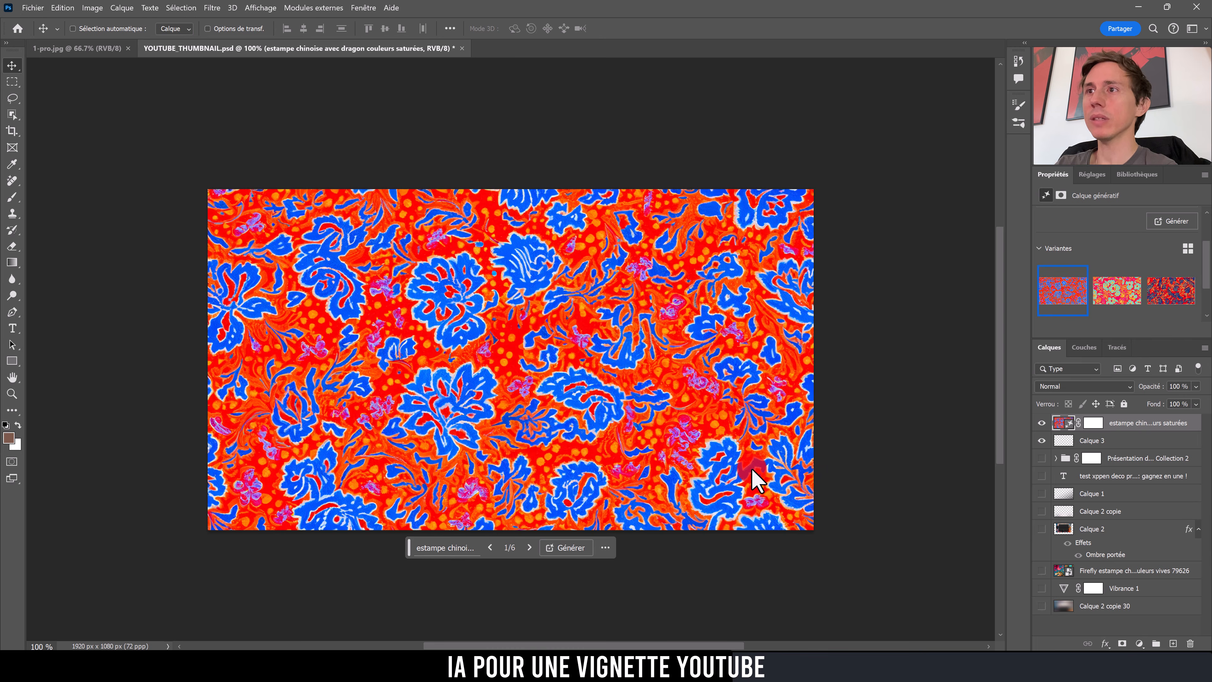
Step: Compare the floral variants and regenerate the fill with the prompt "estampe chinoise dragons"
{"action": "left_click", "coordinate": [1164, 298]}
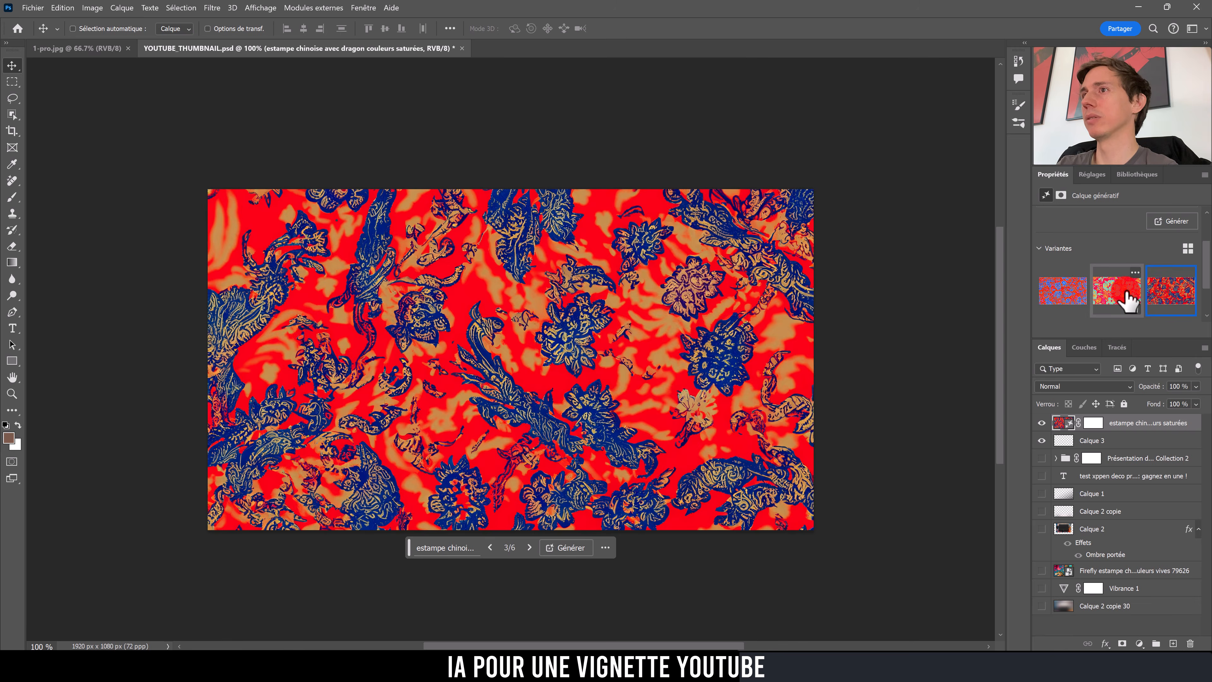
{"action": "left_click", "coordinate": [1121, 296]}
{"action": "left_click", "coordinate": [1163, 299]}
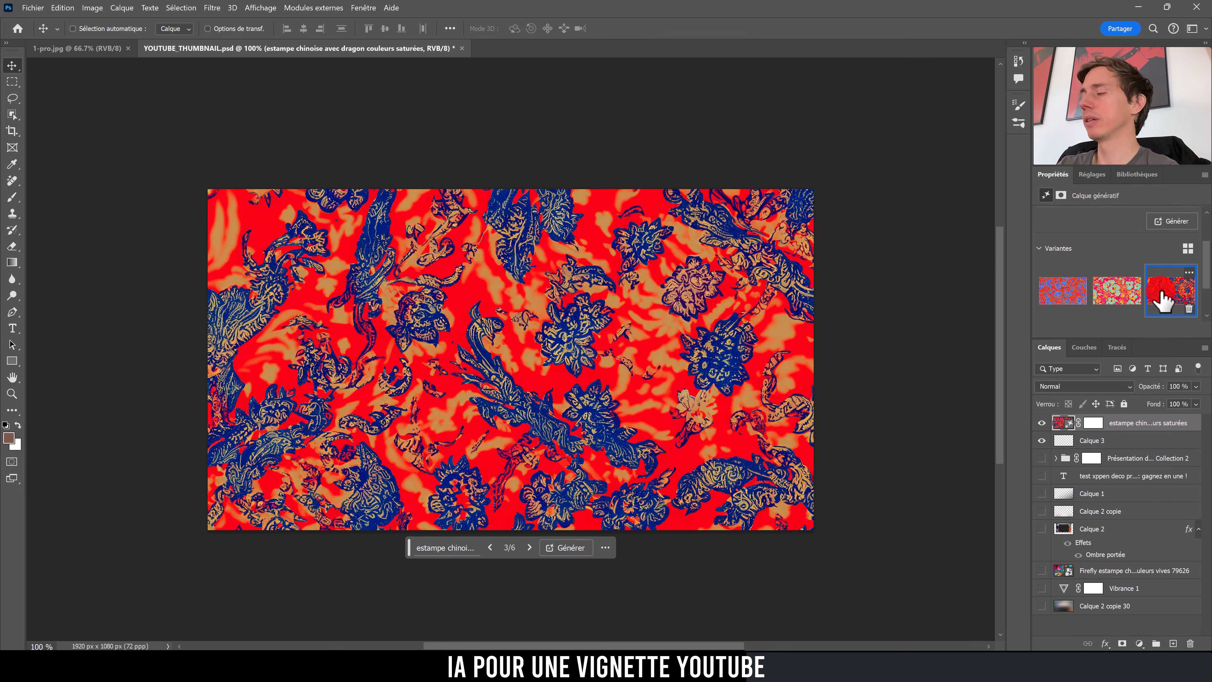
{"action": "left_click", "coordinate": [430, 547]}
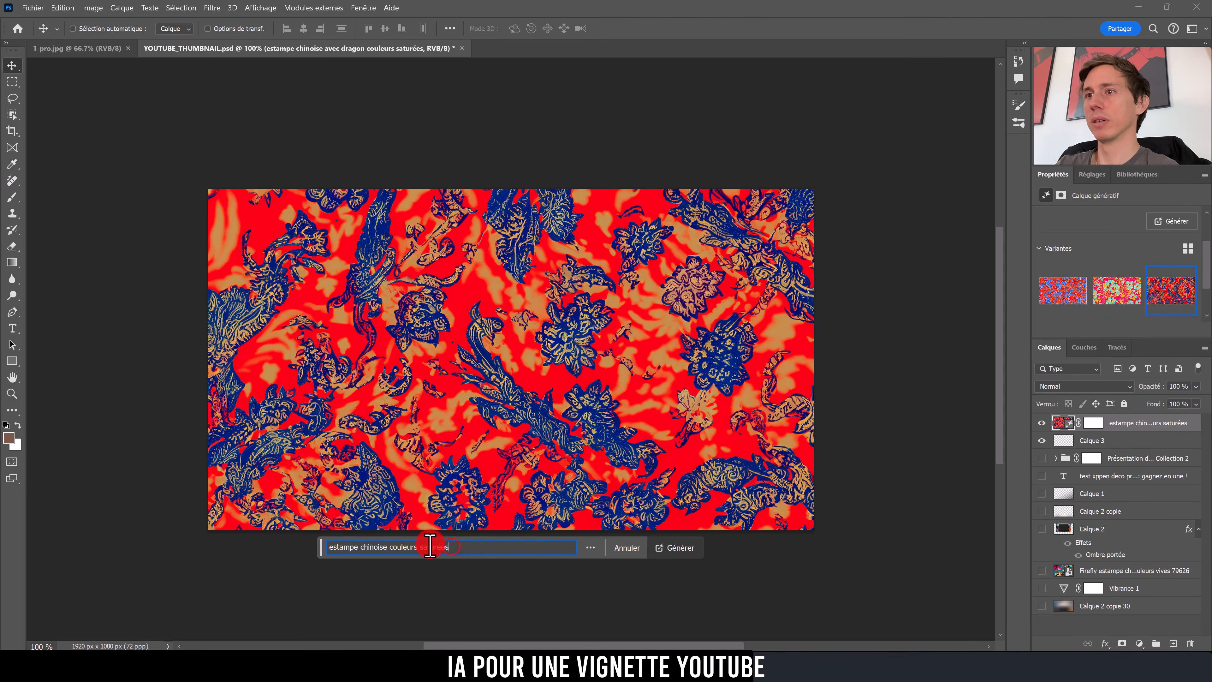
{"action": "left_click_drag", "start_coordinate": [389, 547], "coordinate": [483, 551]}
{"action": "type", "text": "d"}
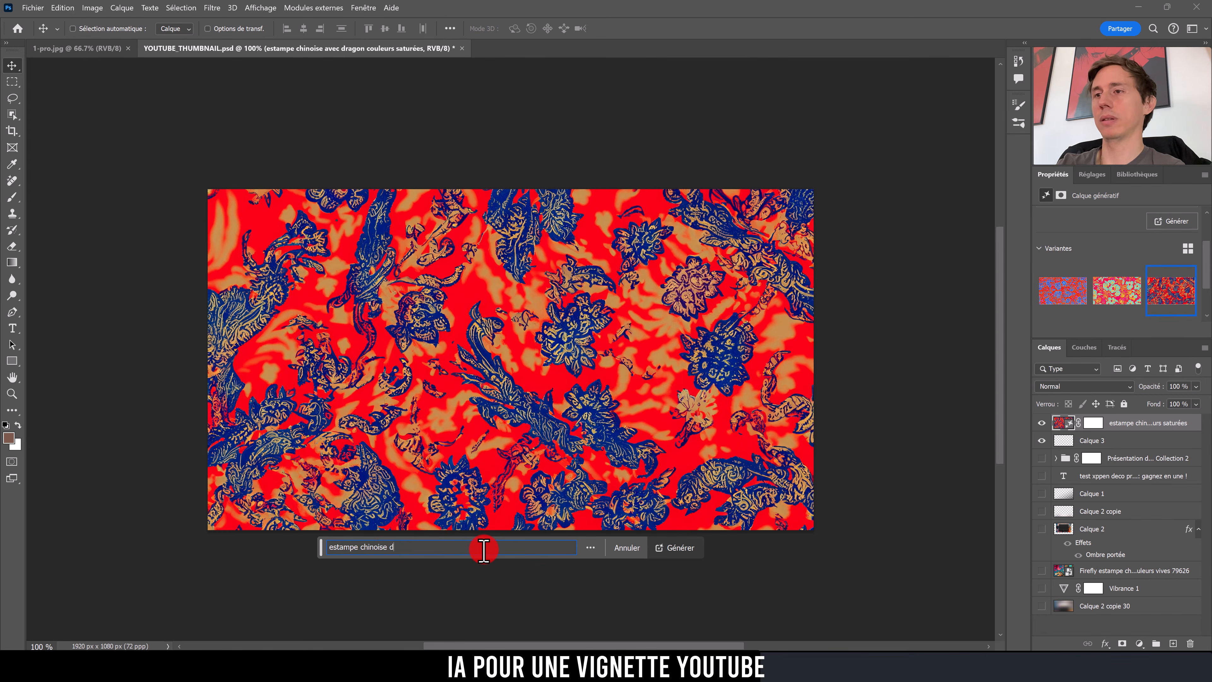
{"action": "type", "text": "ragons"}
{"action": "key", "text": "Return"}
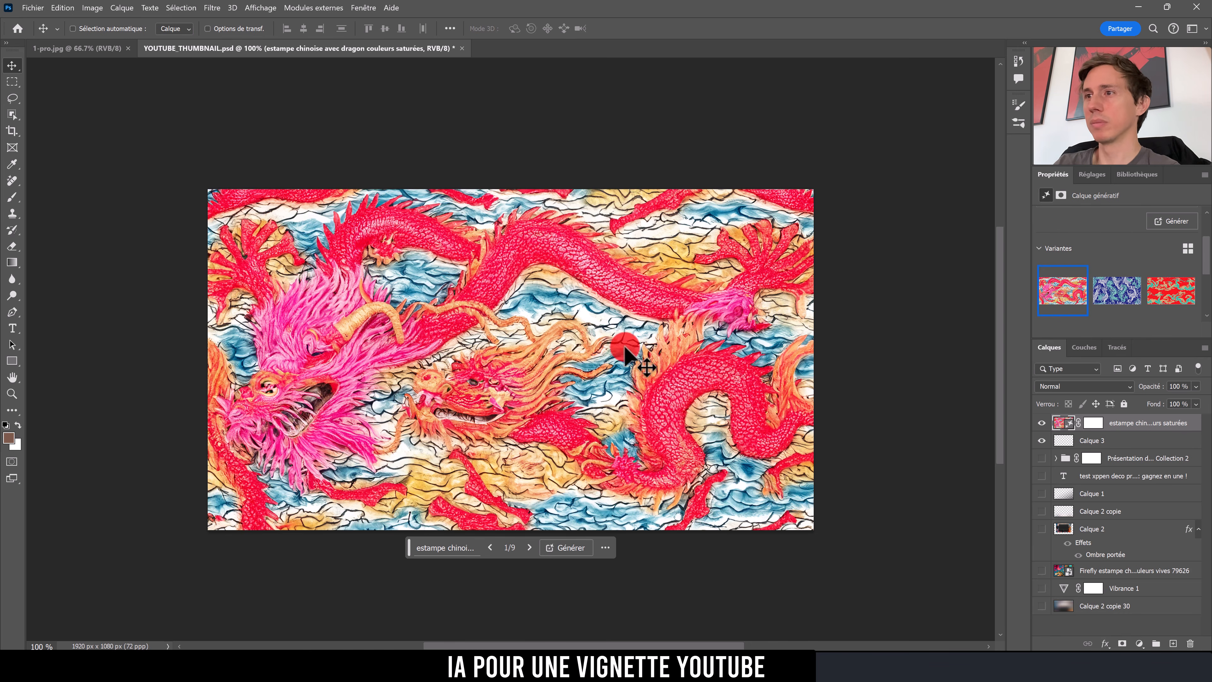
Step: Cycle through all the generated variants and return to the first one, with the pink and red dragons
{"action": "left_click", "coordinate": [529, 547]}
{"action": "left_click", "coordinate": [529, 547]}
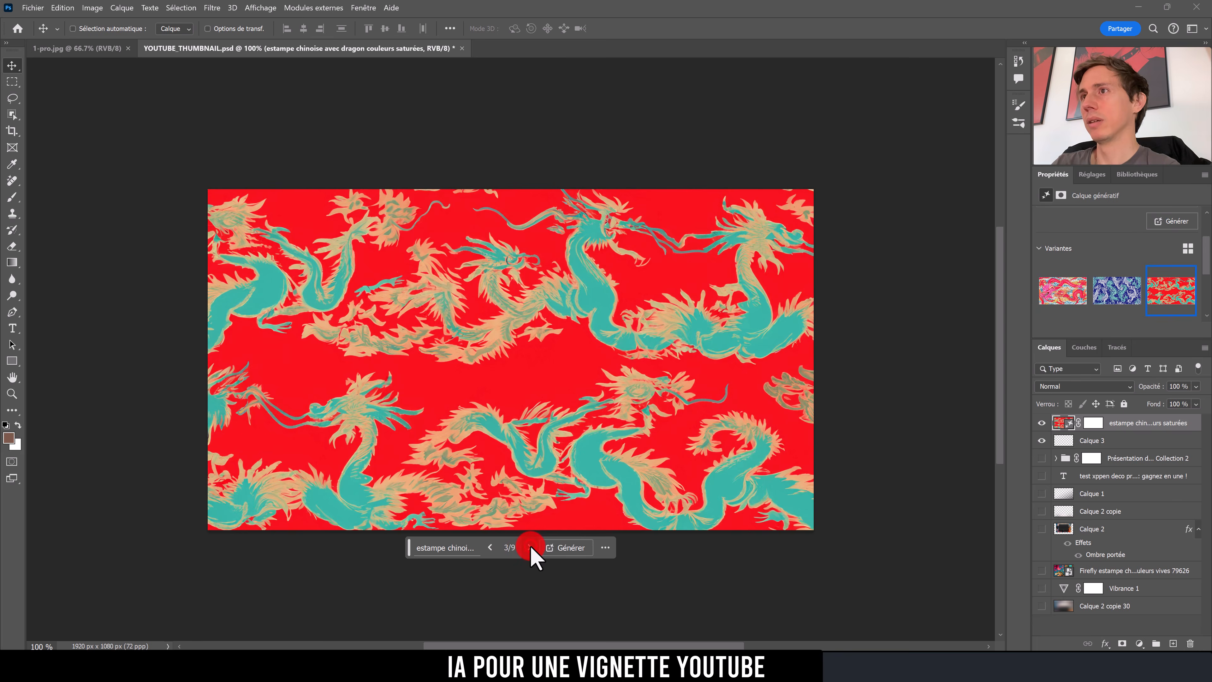
{"action": "left_click", "coordinate": [529, 547]}
{"action": "left_click", "coordinate": [530, 547]}
{"action": "left_click", "coordinate": [492, 547]}
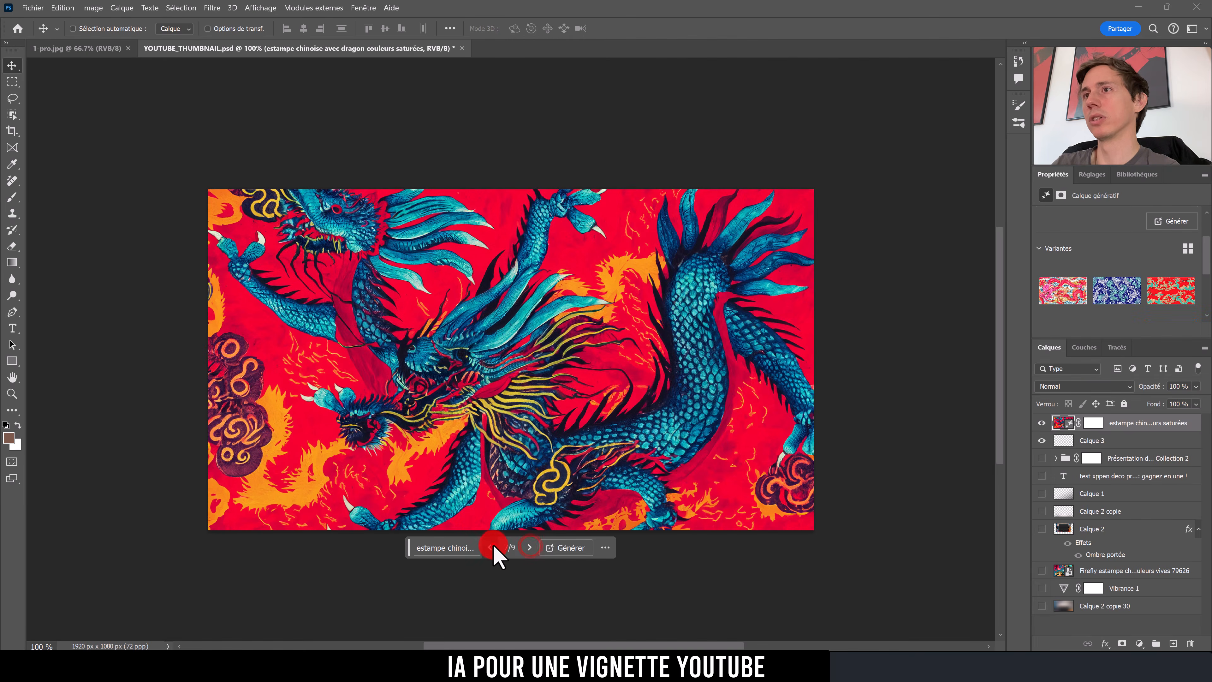
{"action": "left_click", "coordinate": [491, 547]}
{"action": "left_click", "coordinate": [528, 548]}
{"action": "left_click", "coordinate": [527, 548]}
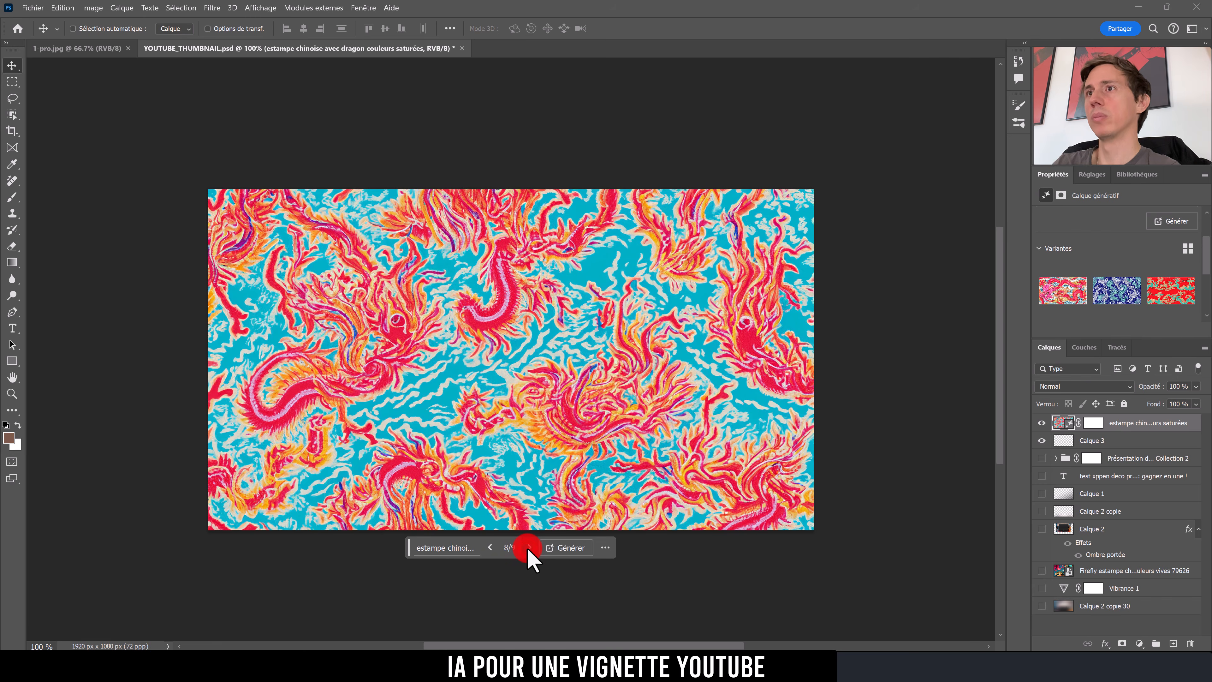
{"action": "left_click", "coordinate": [527, 548]}
{"action": "left_click", "coordinate": [527, 548]}
{"action": "left_click", "coordinate": [527, 547]}
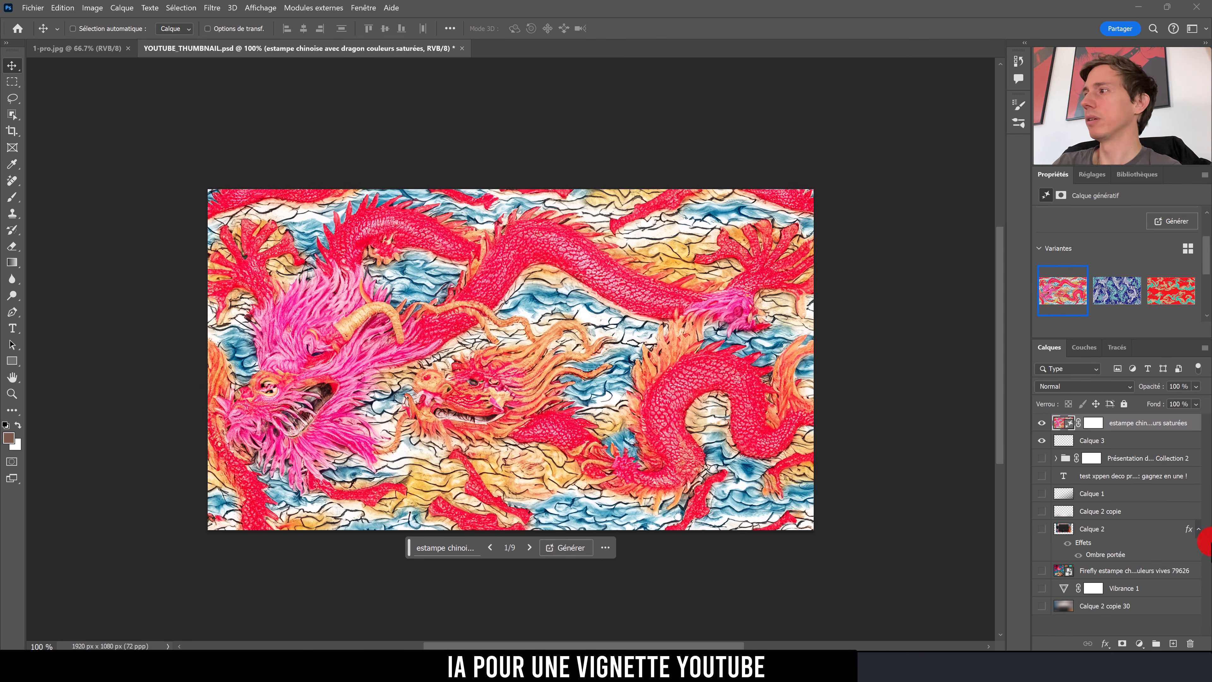
Step: Move the generated dragon layer directly beneath the Firefly layer and show Calque 2, Vibrance 1 and Calque 2 copie 30 with it
{"action": "left_click_drag", "start_coordinate": [1064, 422], "coordinate": [1083, 577]}
{"action": "left_click", "coordinate": [1041, 511]}
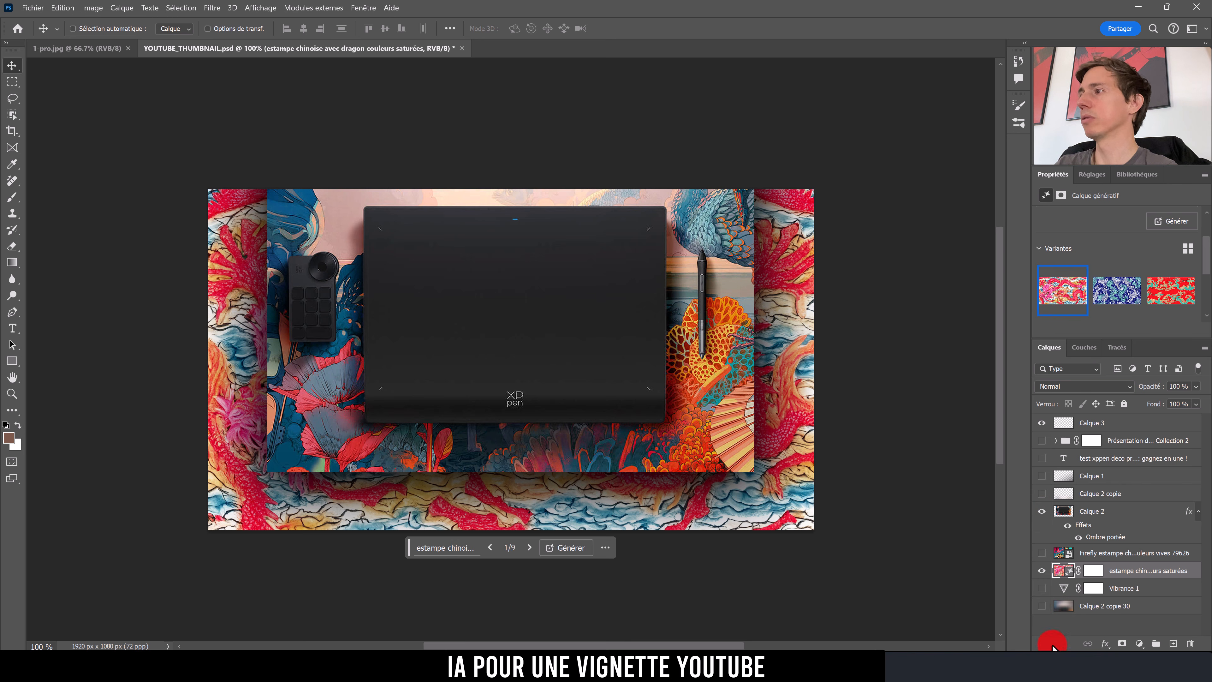
{"action": "left_click", "coordinate": [1042, 570]}
{"action": "left_click", "coordinate": [1041, 605]}
{"action": "left_click", "coordinate": [1064, 606]}
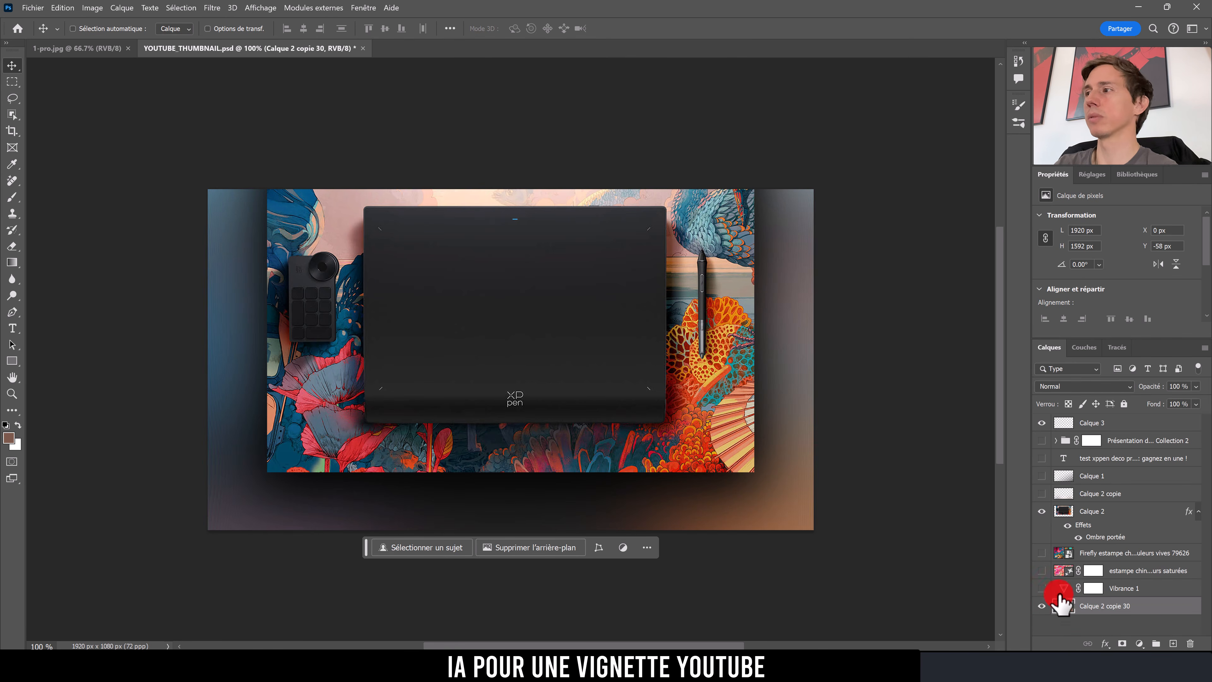
{"action": "left_click", "coordinate": [1041, 570]}
{"action": "left_click", "coordinate": [1042, 588]}
Step: Lower the generated dragon layer's opacity to 32% and dismiss the NetLimiter firewall notification
{"action": "left_click", "coordinate": [1062, 570]}
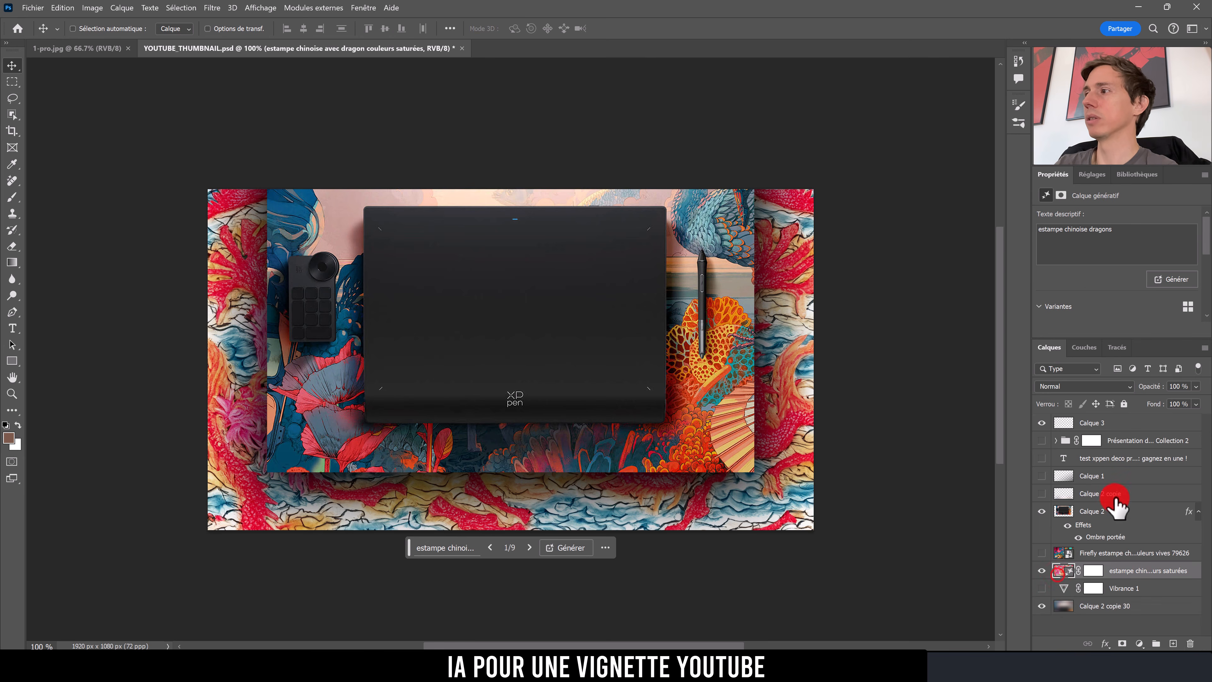
{"action": "left_click_drag", "start_coordinate": [1151, 386], "coordinate": [1110, 393]}
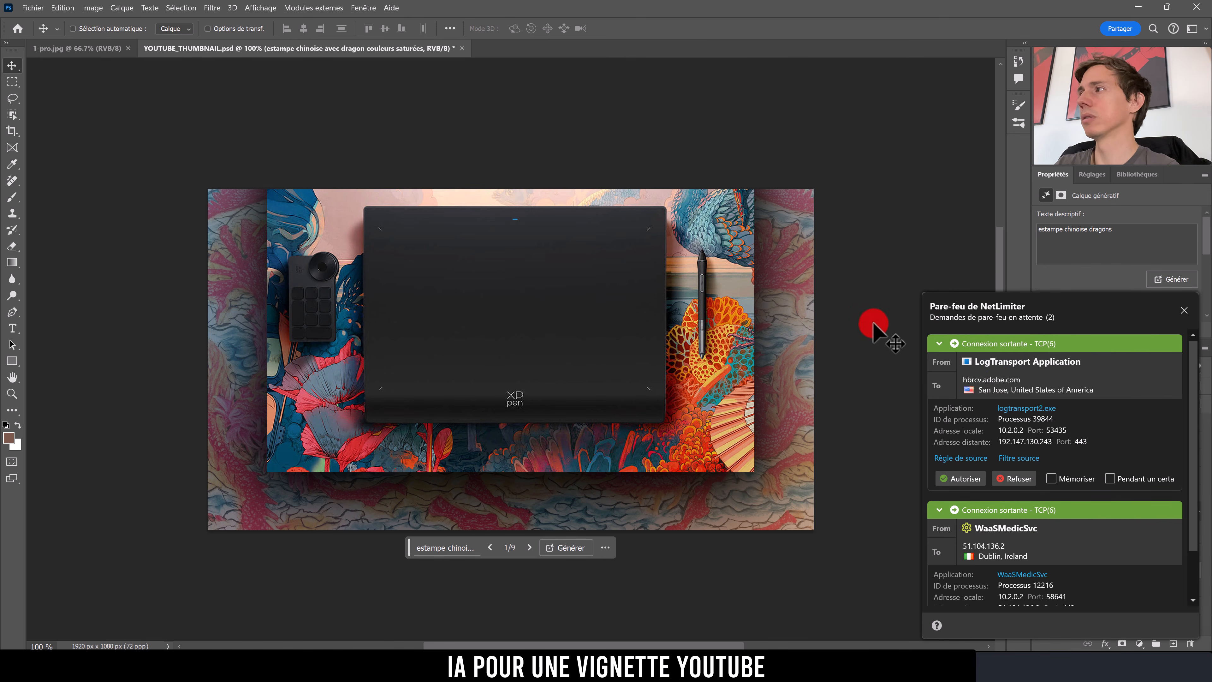
{"action": "left_click", "coordinate": [1184, 310]}
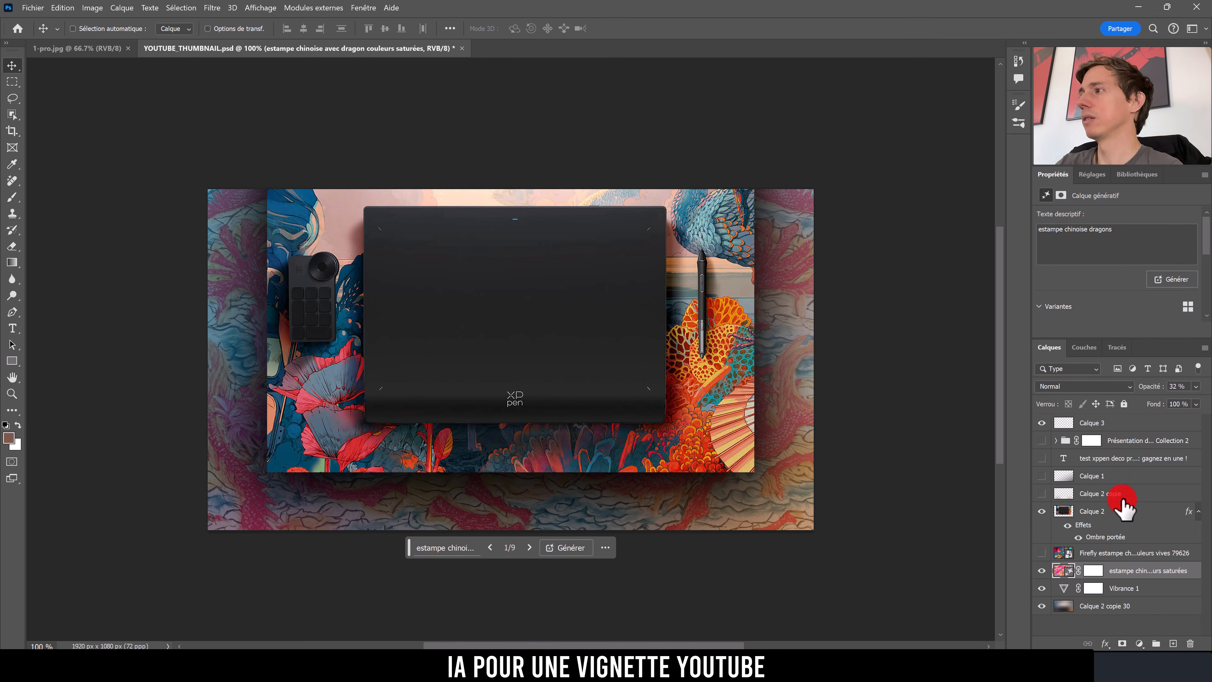
Step: Show the title text, Calque 1, Calque 2 copie and the watermark group, and hide the empty Calque 3
{"action": "left_click_drag", "start_coordinate": [1044, 494], "coordinate": [1045, 449]}
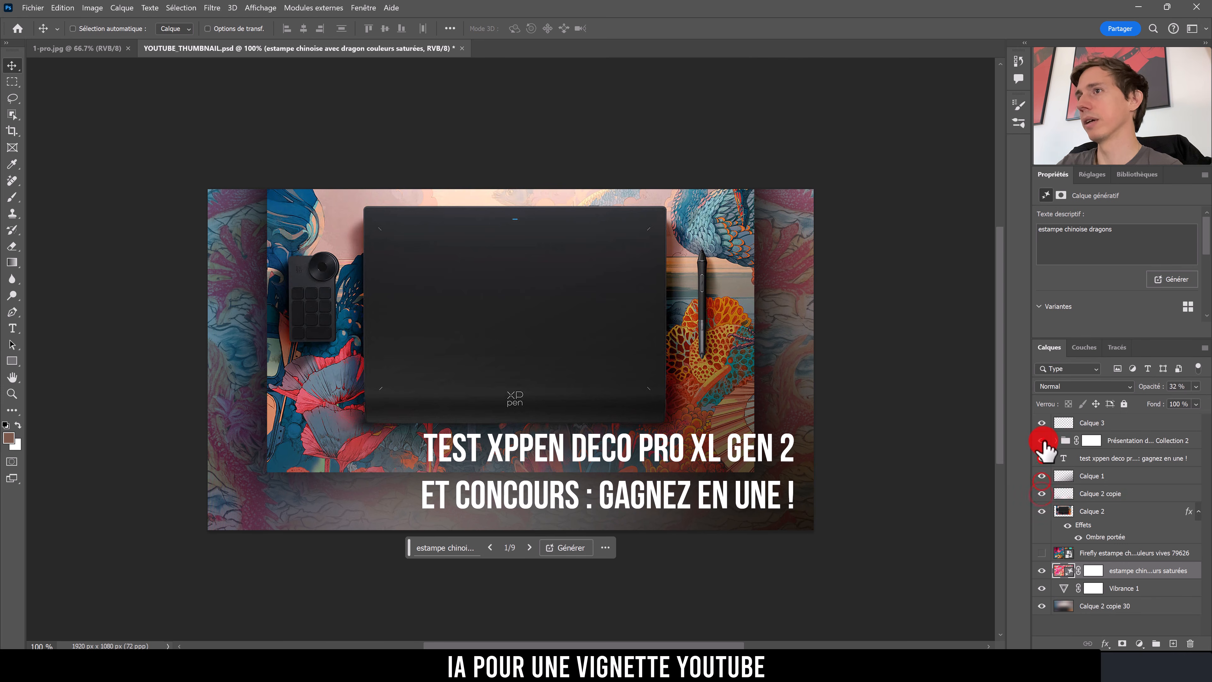
{"action": "left_click", "coordinate": [1042, 423]}
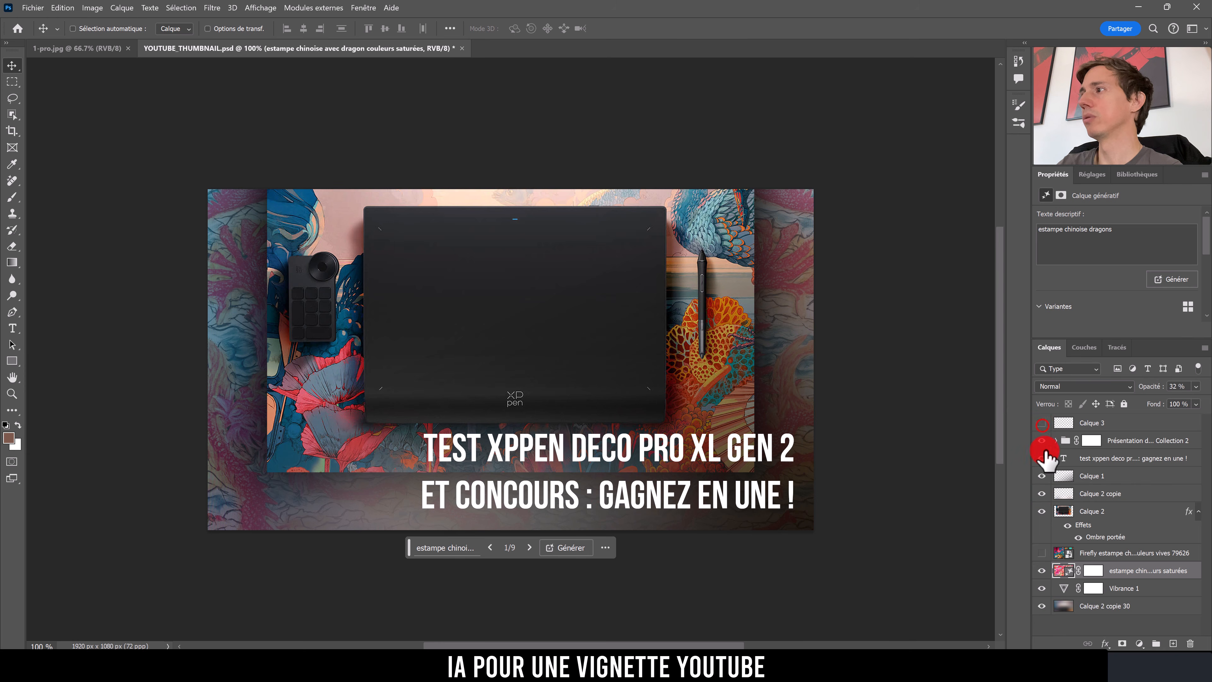
{"action": "left_click", "coordinate": [1055, 440]}
{"action": "left_click_drag", "start_coordinate": [1044, 457], "coordinate": [1043, 494]}
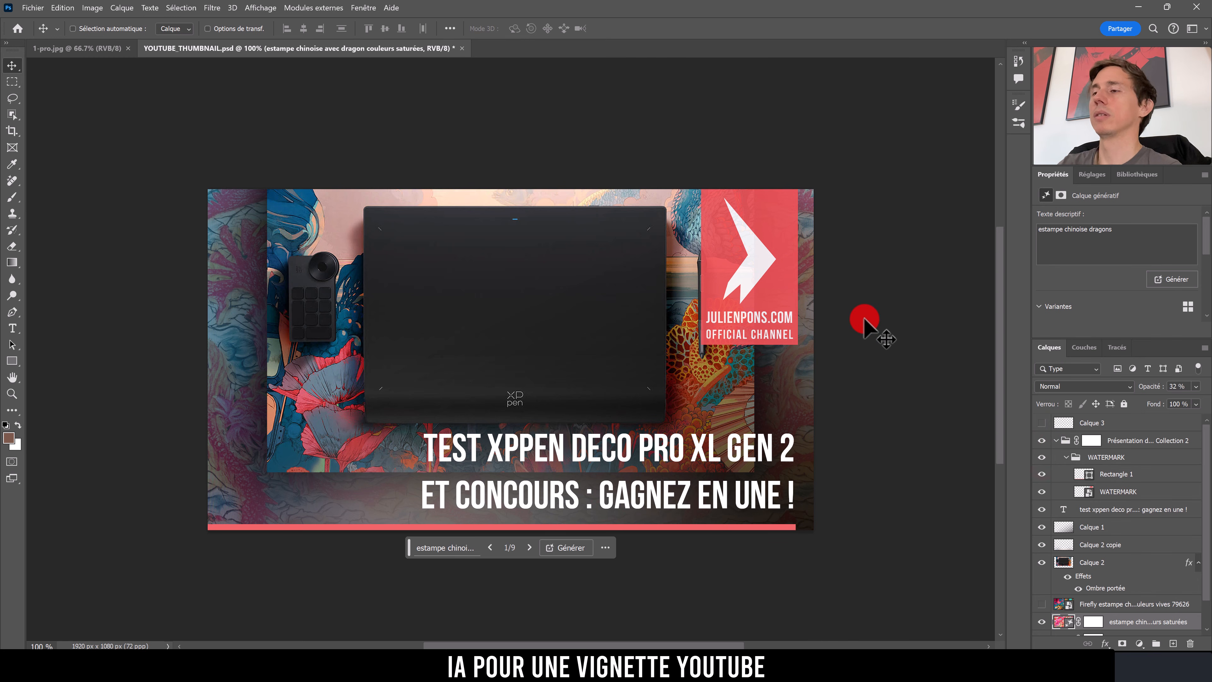